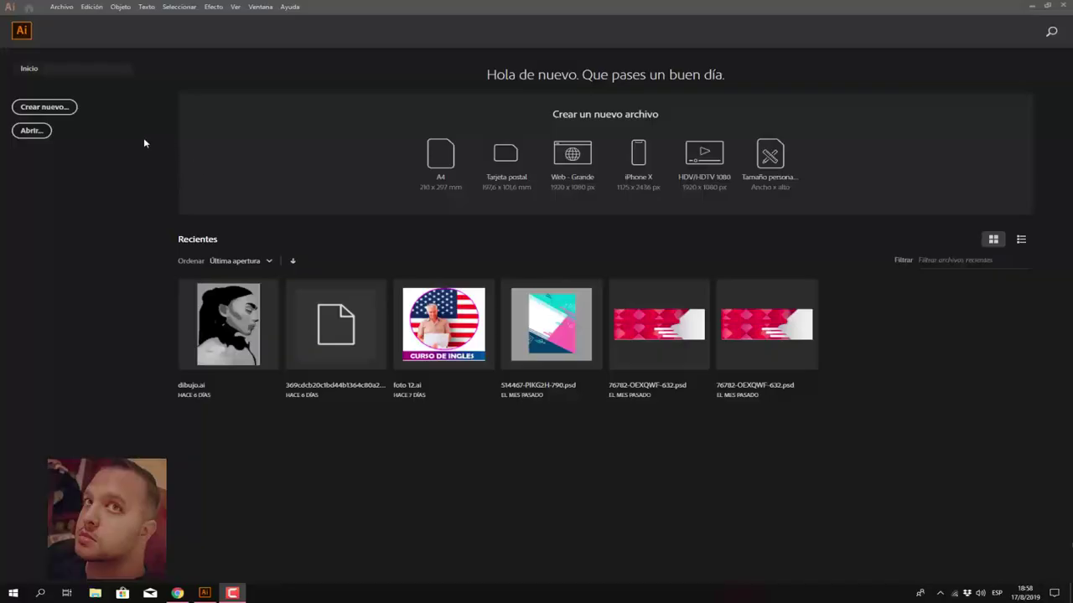
# Step: Create a new blank 1920 × 1920 px document from the Home screen
pyautogui.click(69, 114)
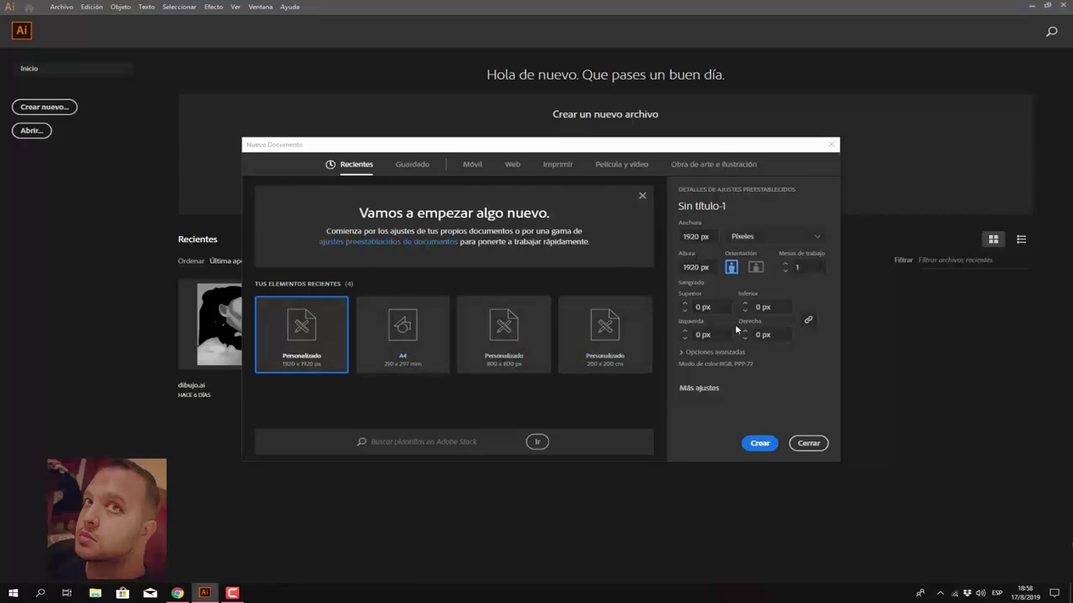
pyautogui.click(752, 442)
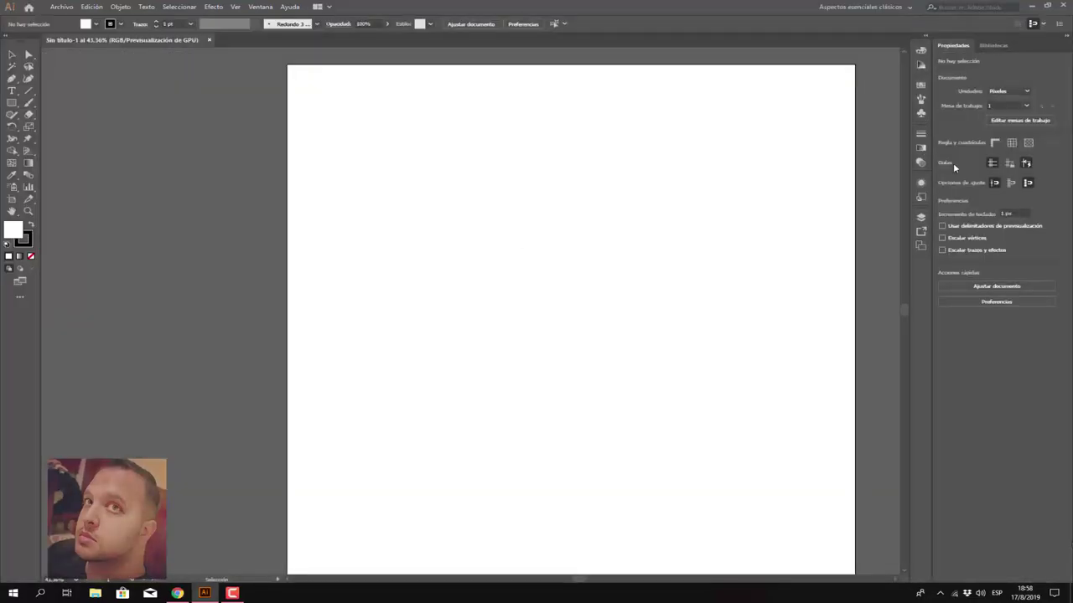
# Step: Verify with the Artboard tool that the artboard measures 1920 × 1920 px
pyautogui.click(12, 200)
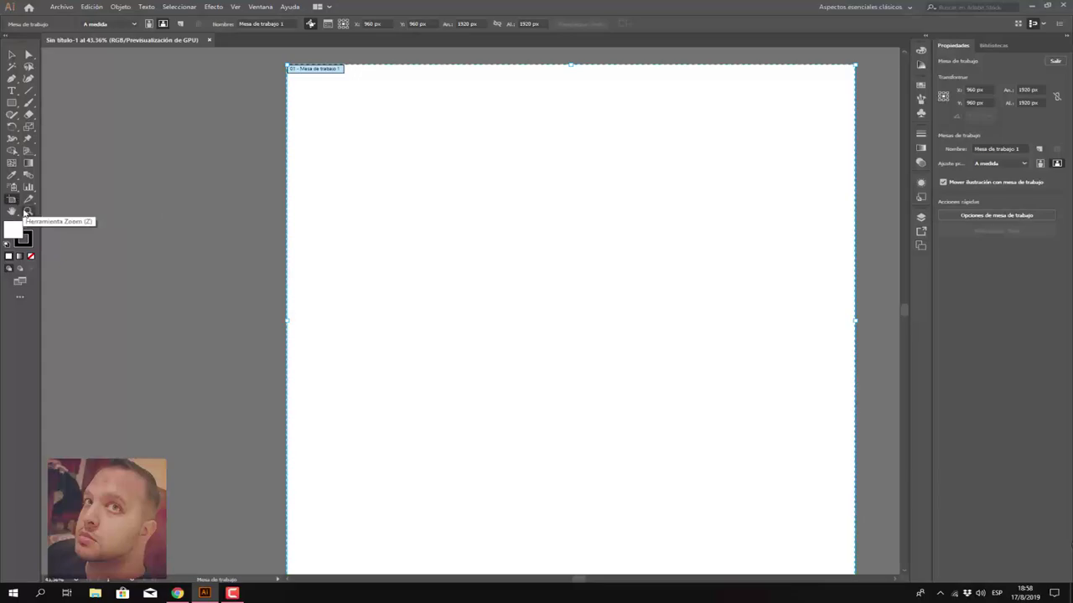
pyautogui.click(1033, 102)
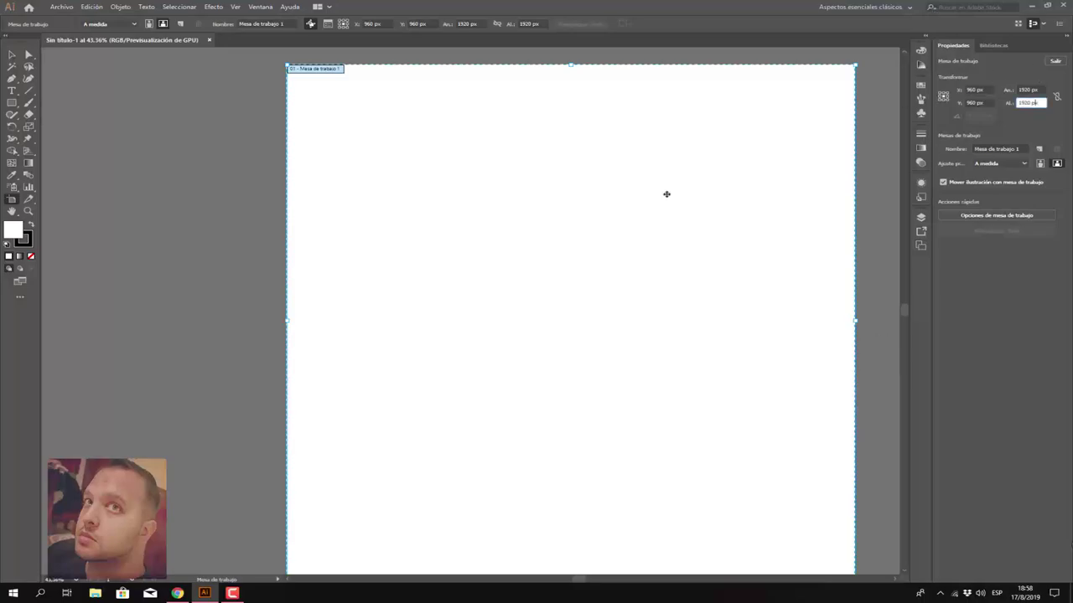
pyautogui.click(274, 7)
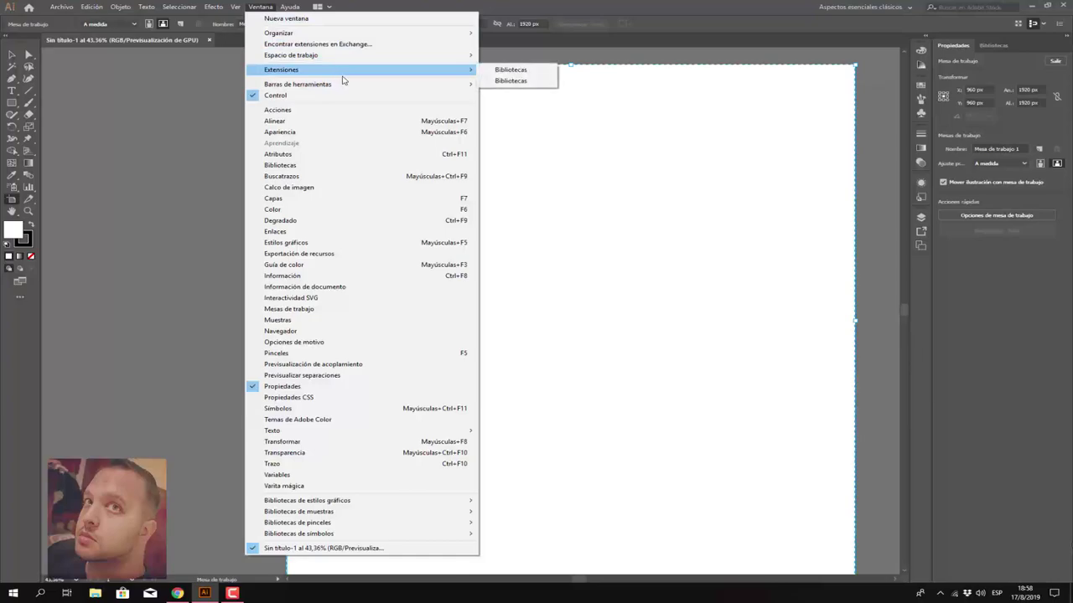
pyautogui.moveTo(291, 55)
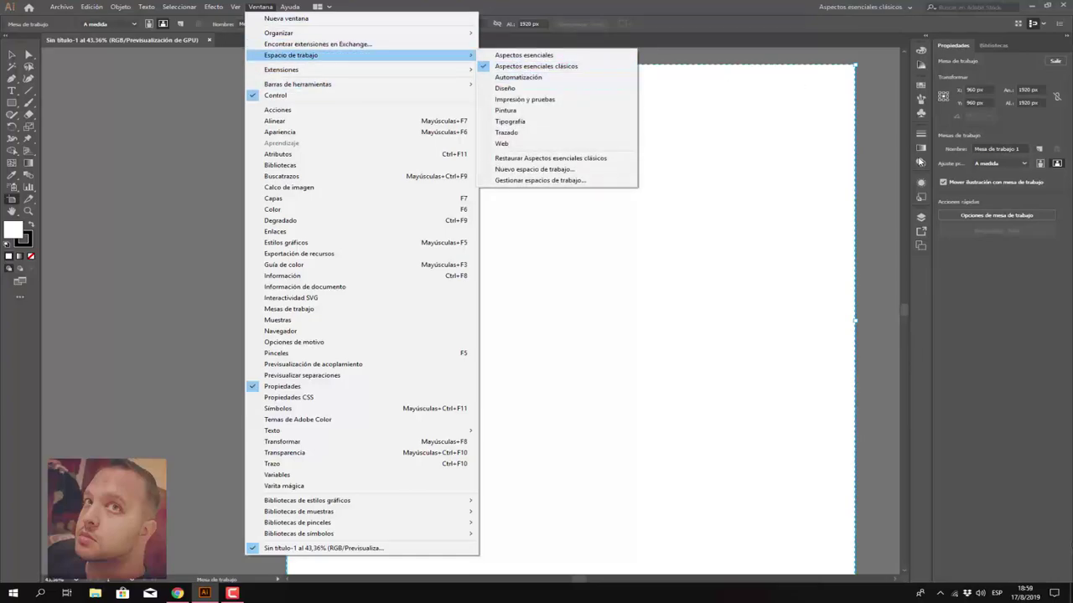
pyautogui.click(894, 154)
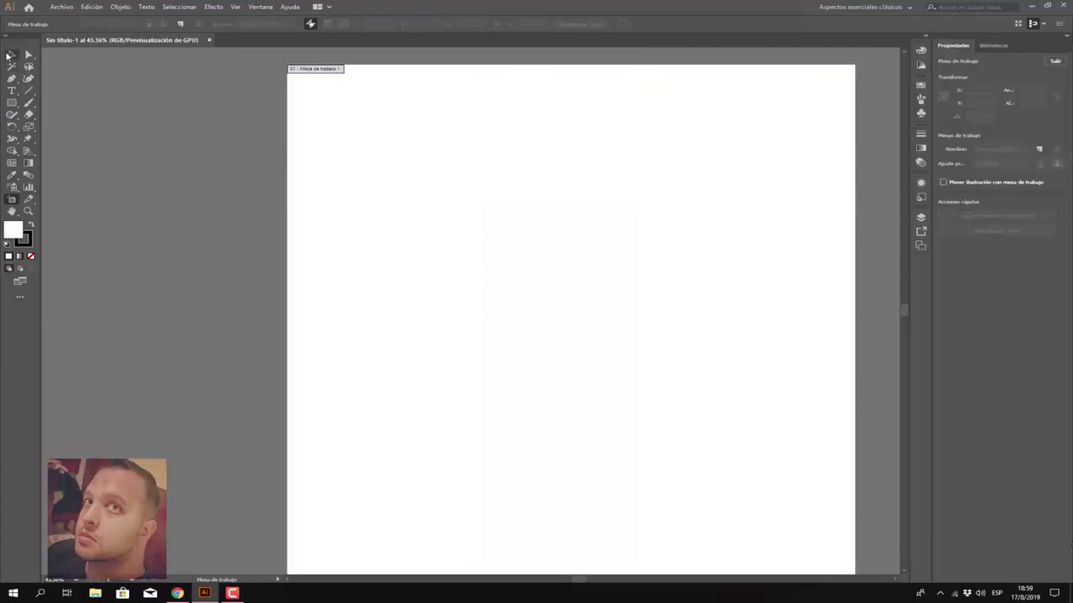
pyautogui.click(9, 54)
pyautogui.click(62, 7)
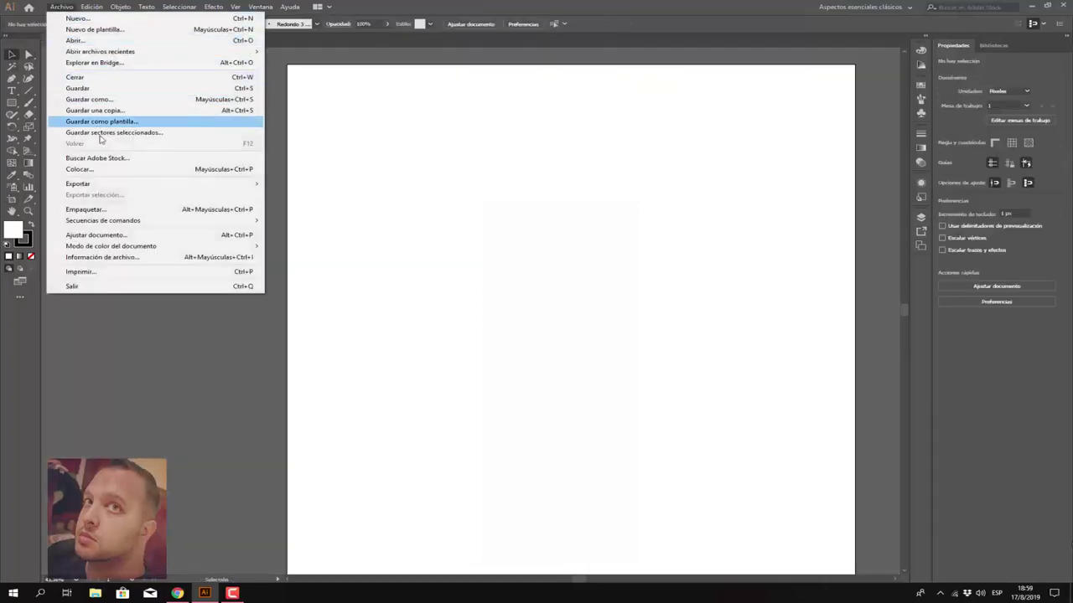
# Step: Place the woman's profile photo with Colocar, dragging it large across the artboard
pyautogui.click(105, 169)
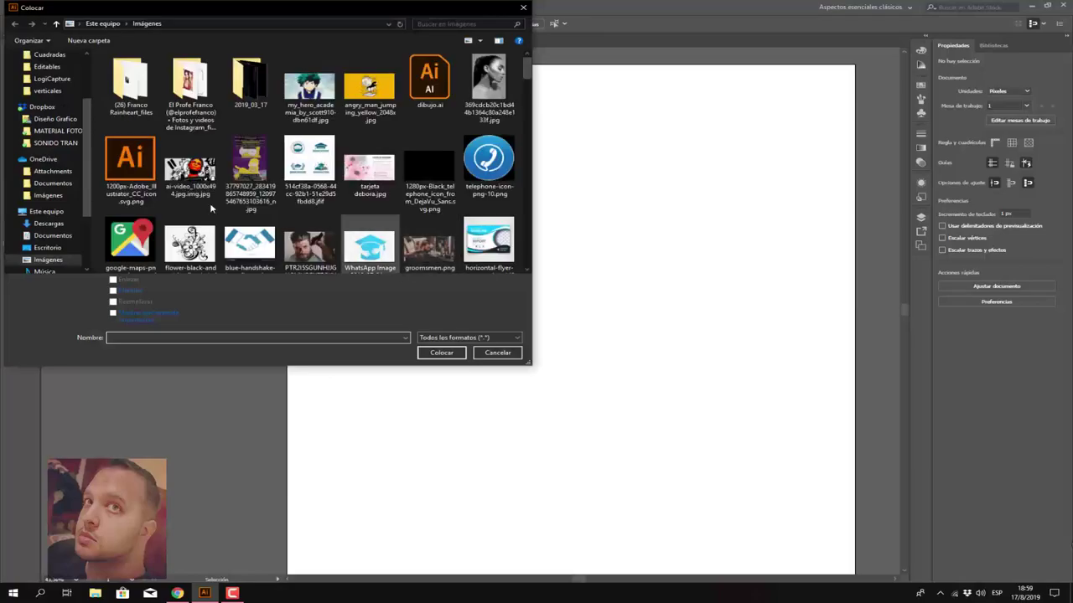
pyautogui.scroll(-1, 256, 224)
pyautogui.scroll(-5, 255, 223)
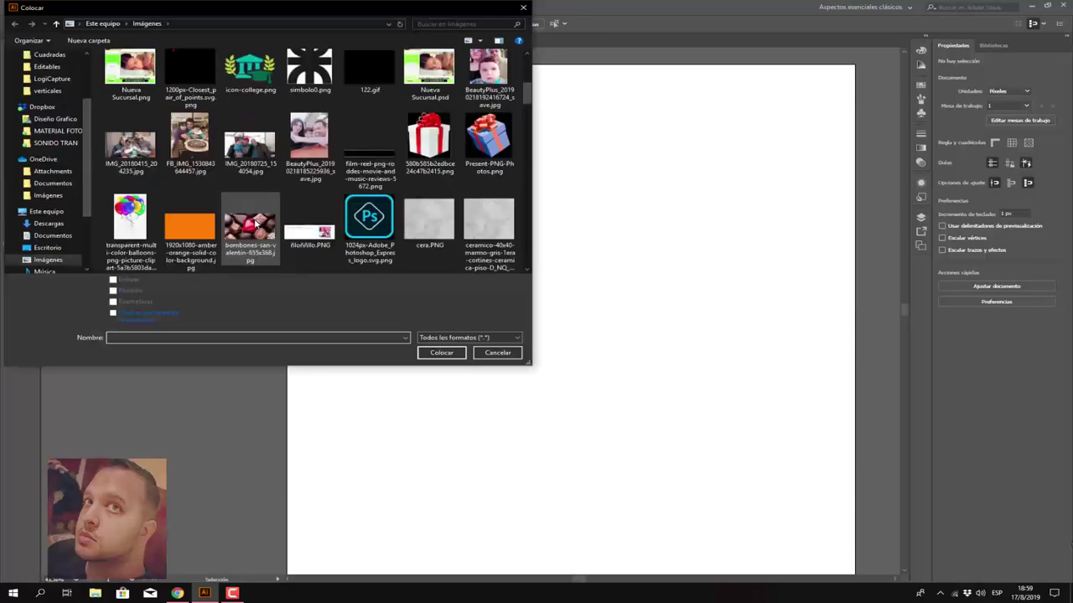
pyautogui.scroll(-3, 256, 223)
pyautogui.scroll(-3, 256, 224)
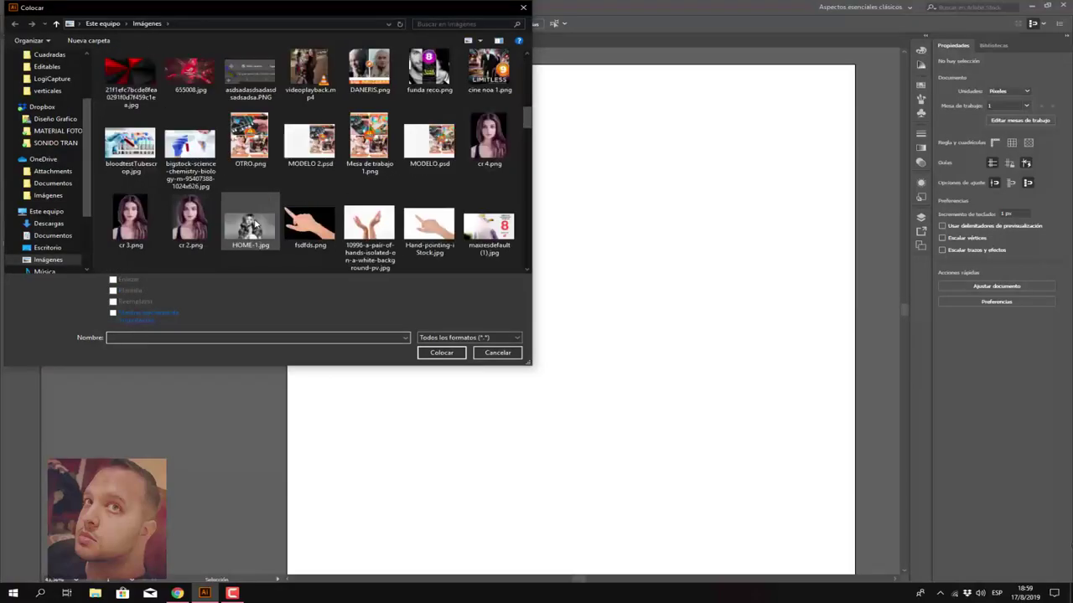
pyautogui.scroll(-1, 252, 223)
pyautogui.scroll(-1, 255, 224)
pyautogui.scroll(-3, 256, 224)
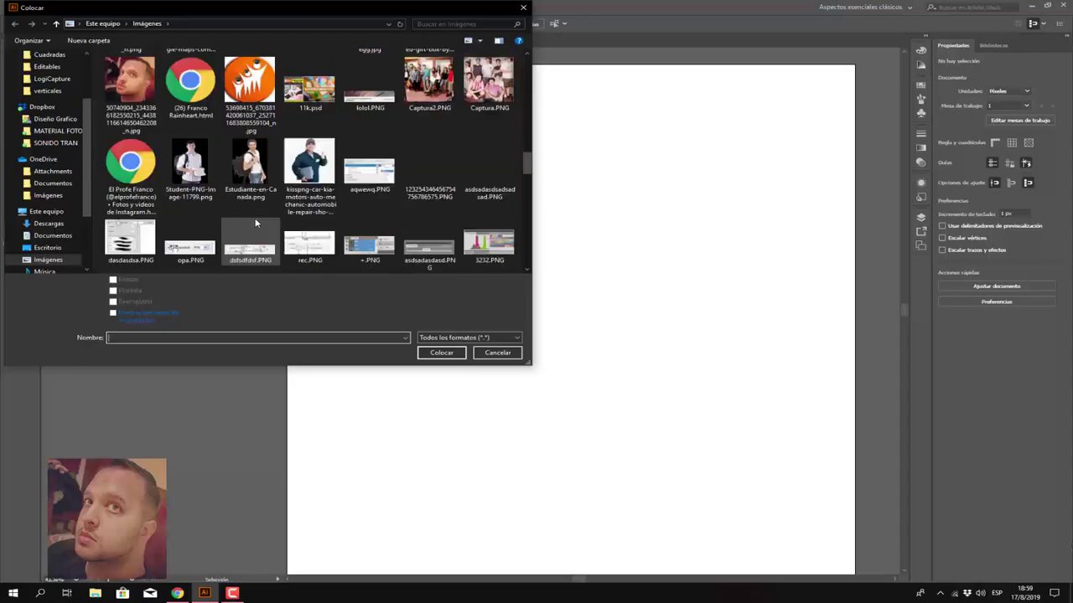
pyautogui.scroll(-2, 252, 225)
pyautogui.scroll(-2, 255, 220)
pyautogui.scroll(-3, 255, 219)
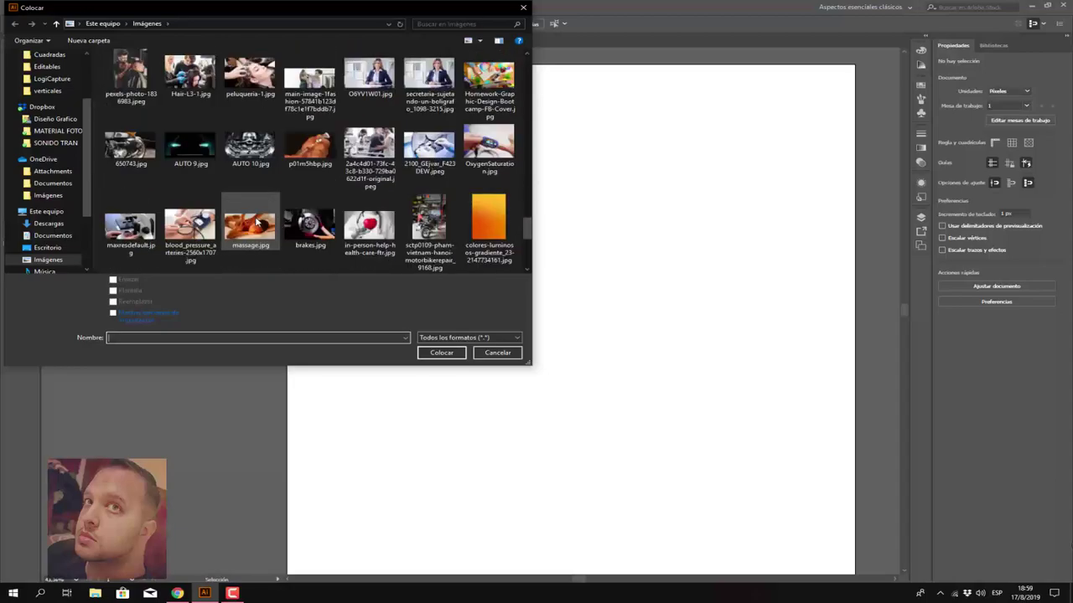
pyautogui.scroll(-3, 255, 220)
pyautogui.scroll(3, 251, 218)
pyautogui.scroll(3, 166, 150)
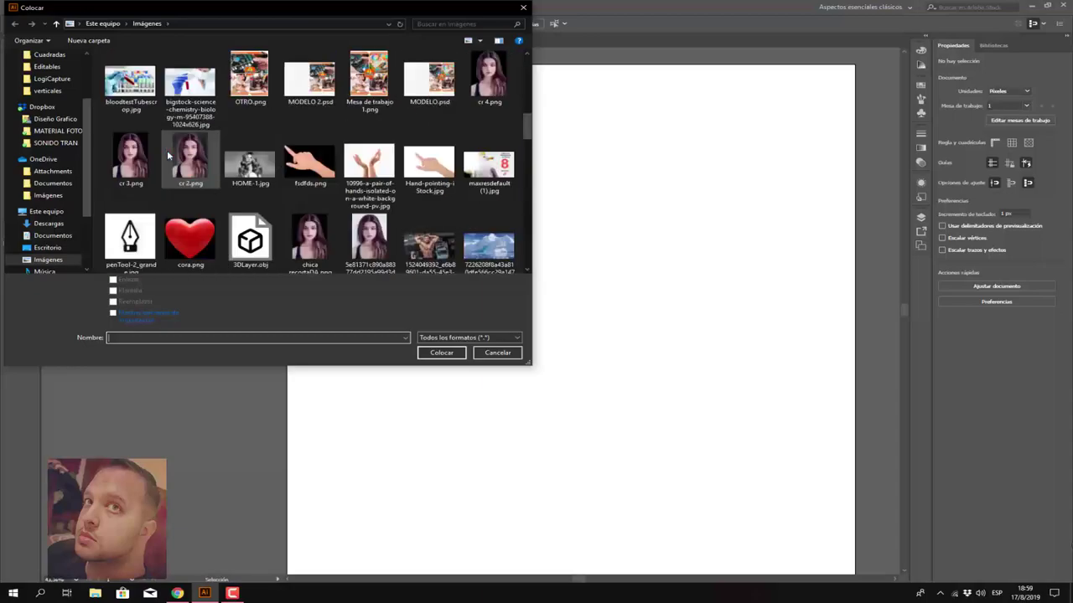
pyautogui.scroll(2, 167, 150)
pyautogui.scroll(2, 138, 134)
pyautogui.scroll(2, 138, 134)
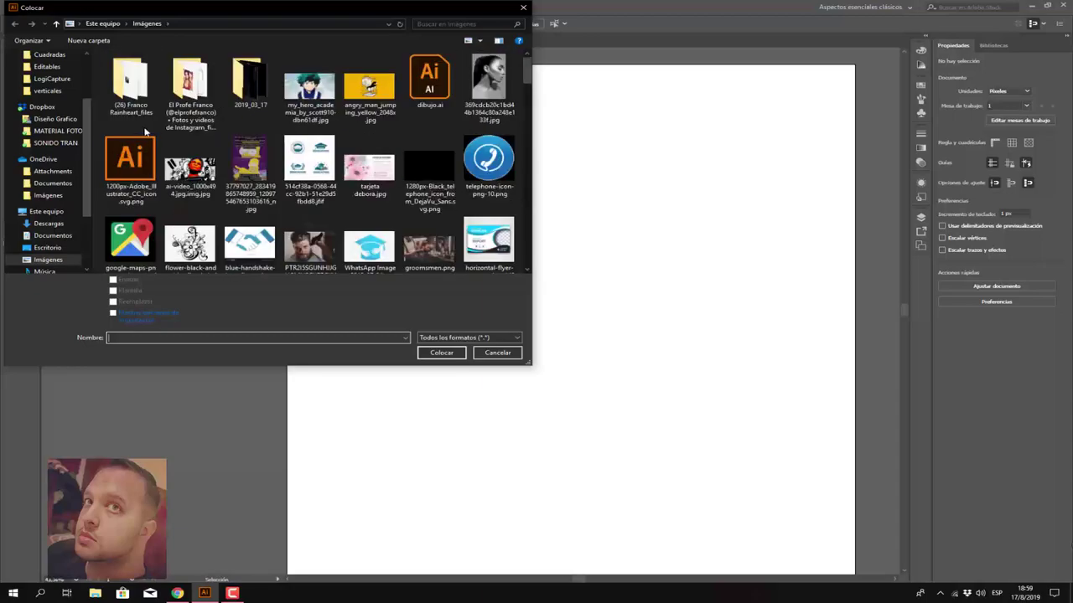
pyautogui.doubleClick(482, 86)
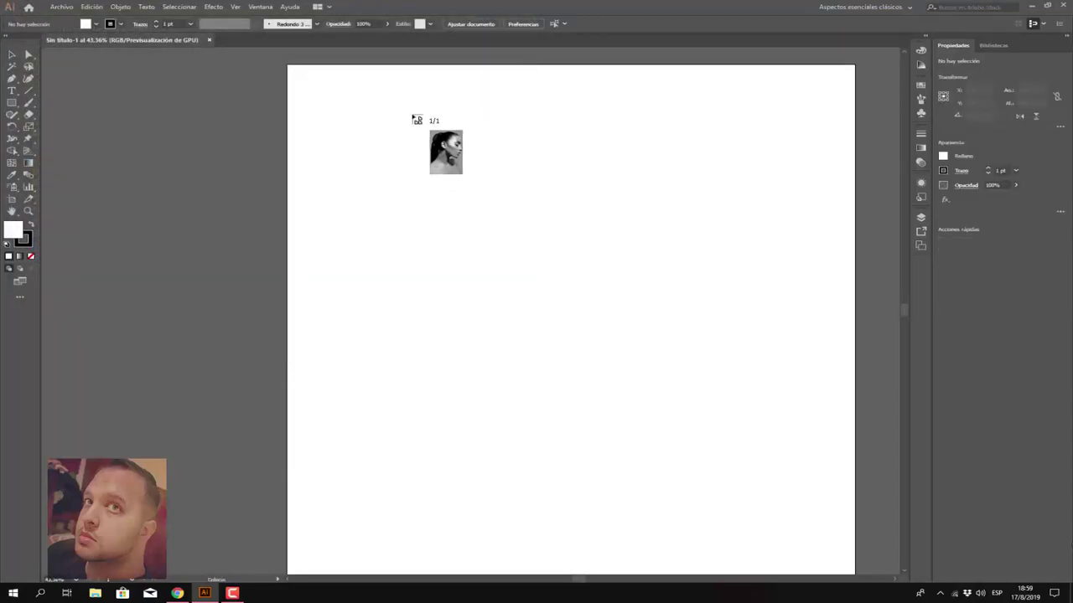
pyautogui.moveTo(395, 102); pyautogui.dragTo(761, 541)
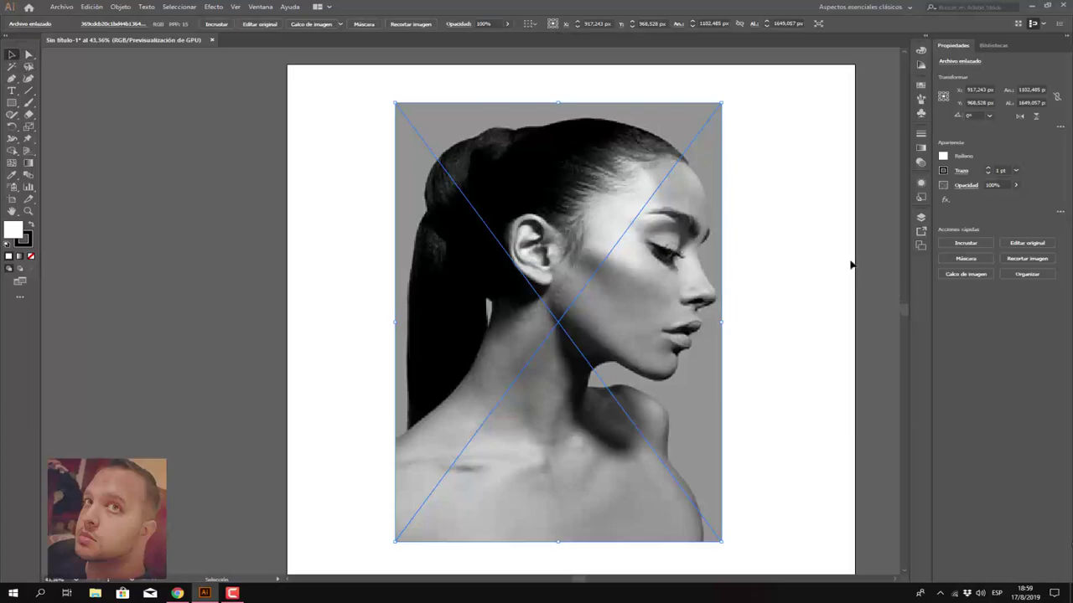
# Step: Deselect the photo and lock Capa 1 in the Layers panel
pyautogui.click(853, 255)
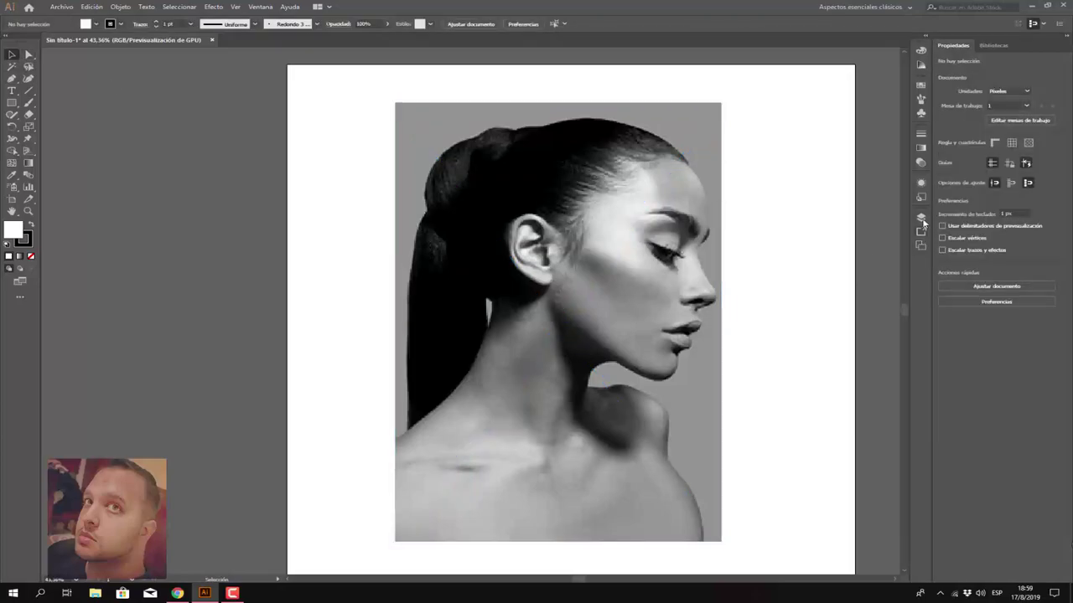
pyautogui.click(920, 218)
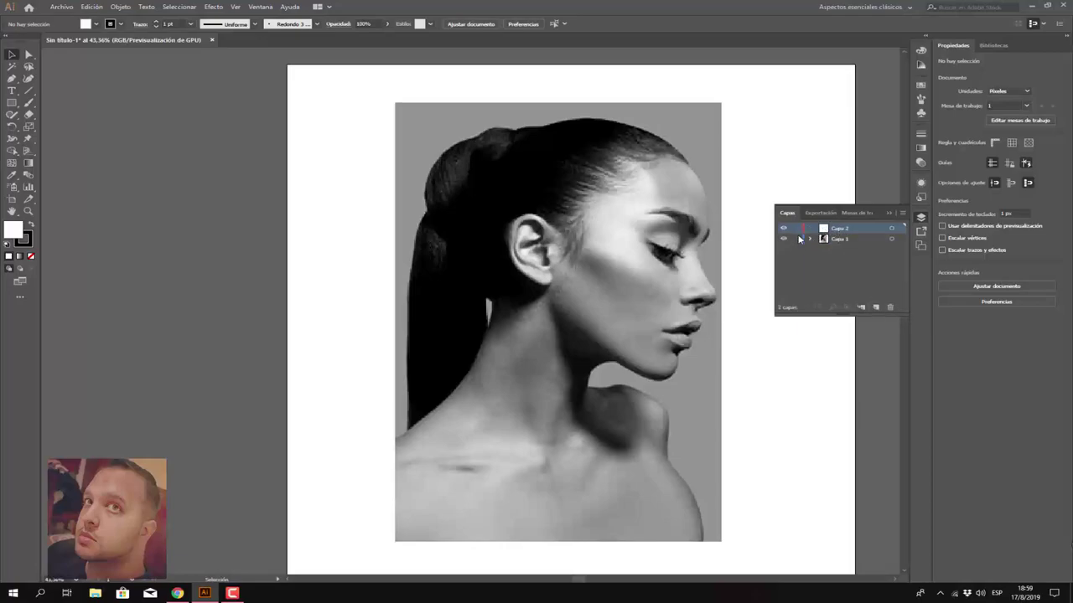
pyautogui.click(795, 240)
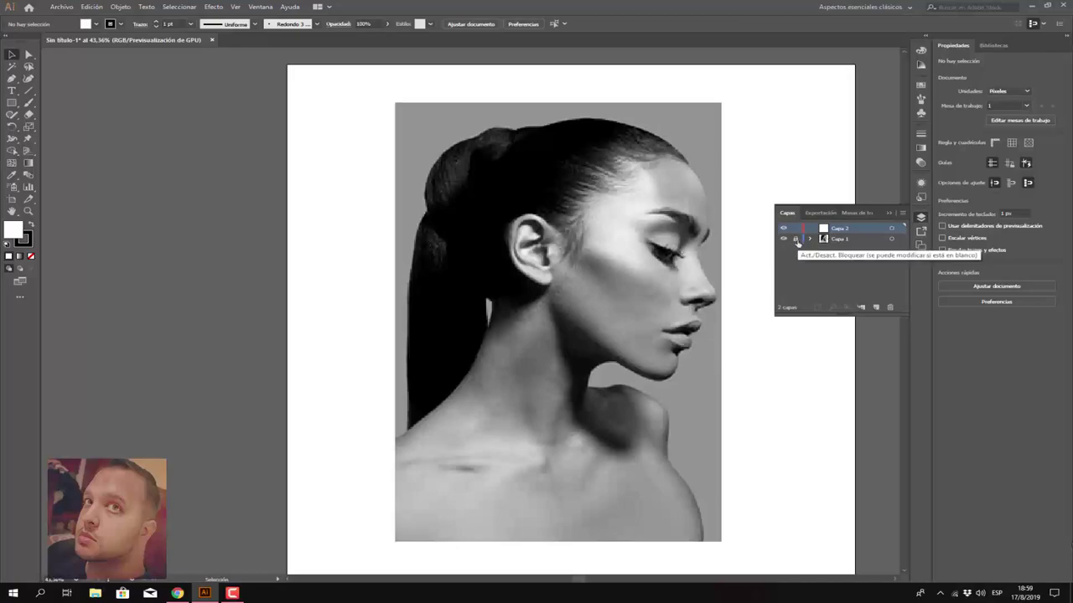
pyautogui.click(12, 80)
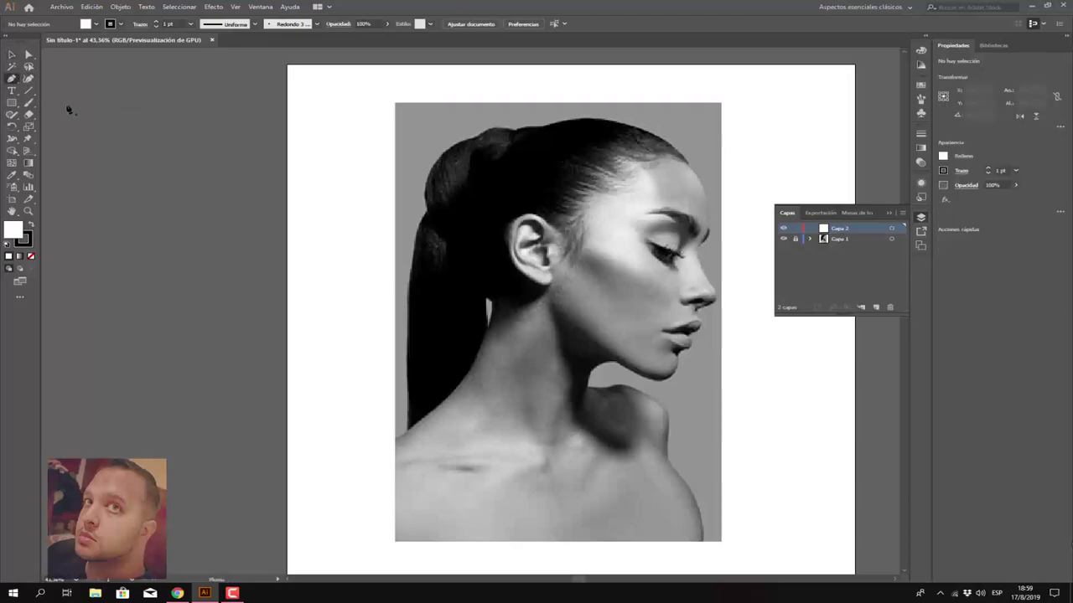
# Step: Pen-trace the profile from the top of the hair over forehead and nose to the upper lip
pyautogui.click(11, 79)
pyautogui.moveTo(560, 122); pyautogui.dragTo(578, 119)
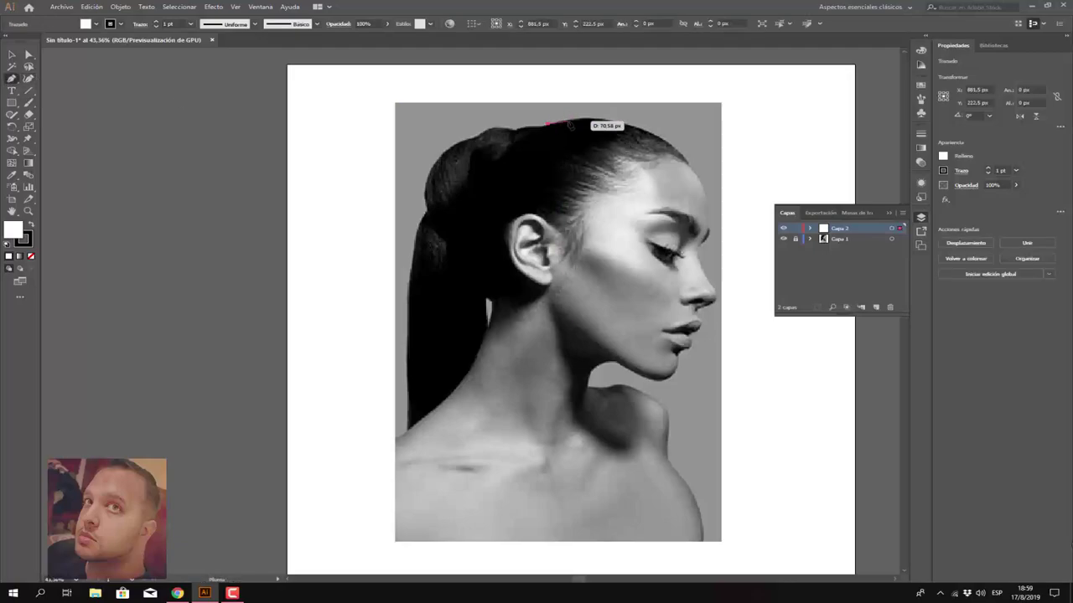
pyautogui.moveTo(642, 131); pyautogui.dragTo(652, 133)
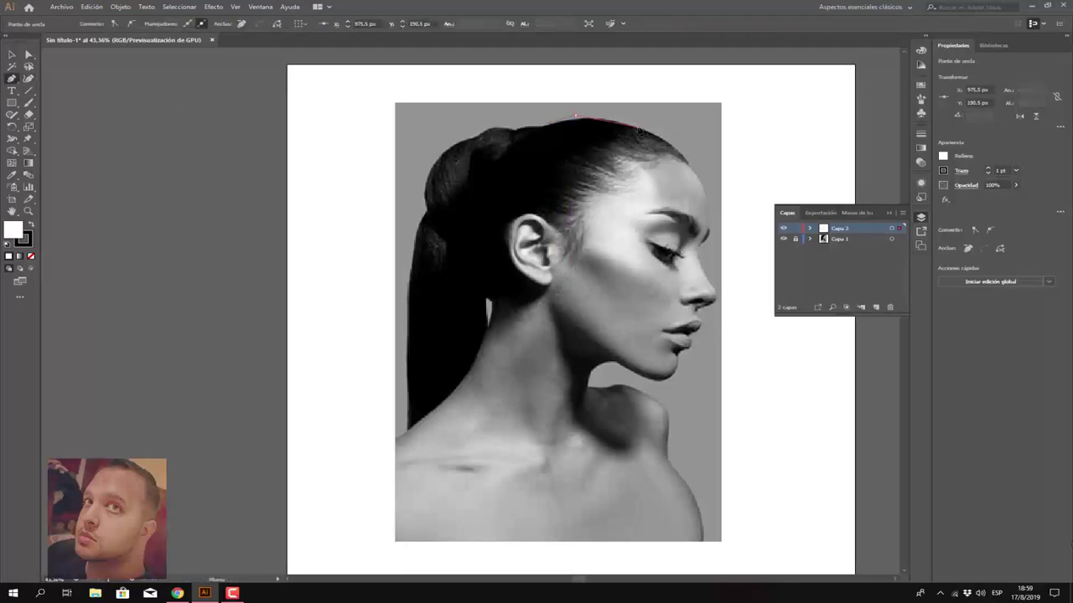
pyautogui.click(673, 151)
pyautogui.click(694, 170)
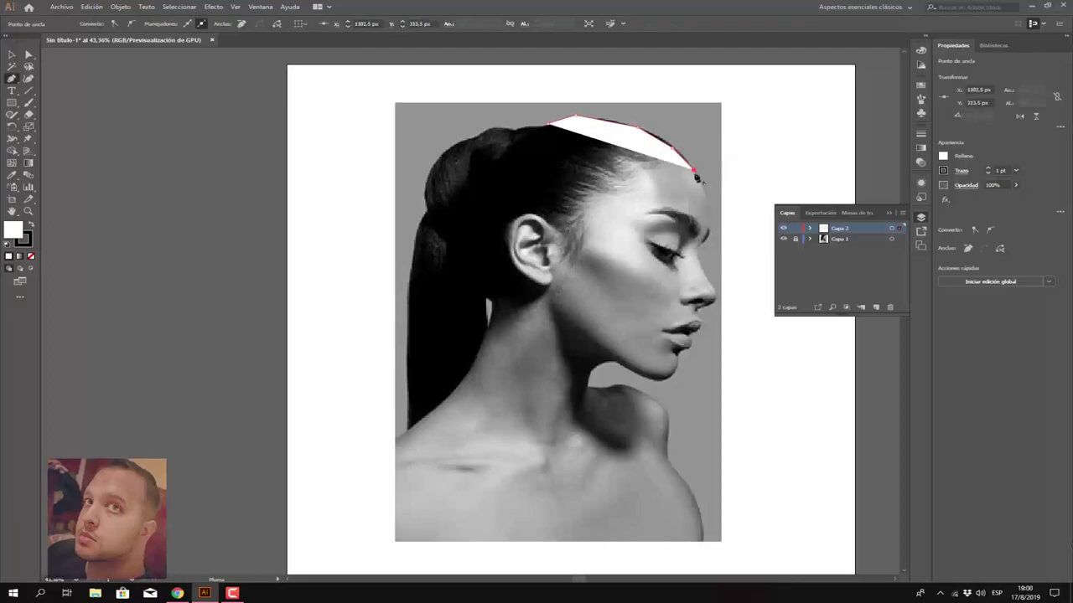
pyautogui.click(709, 217)
pyautogui.click(704, 237)
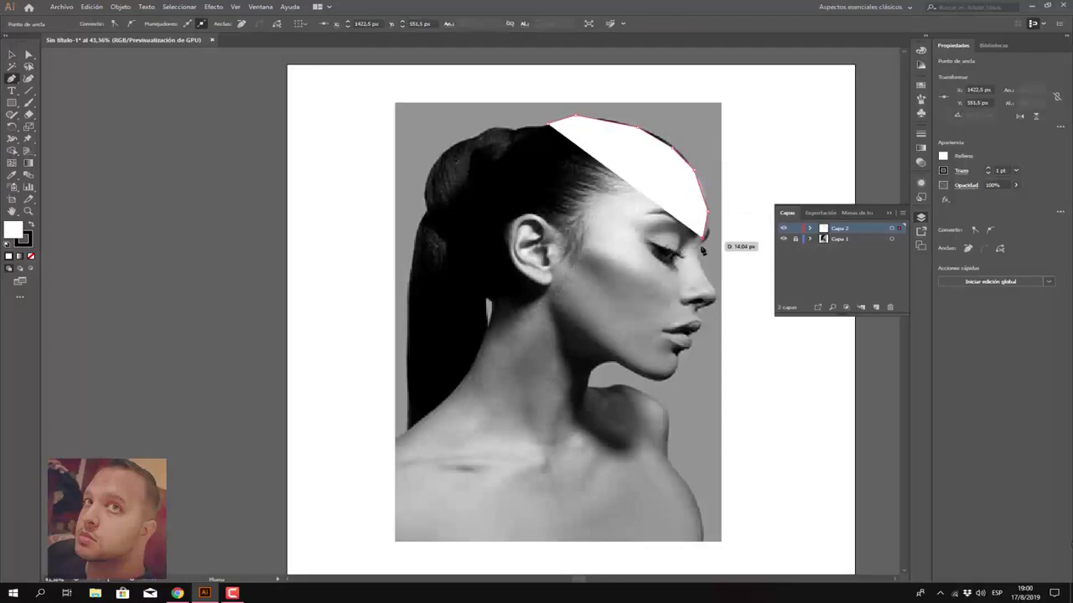
pyautogui.click(691, 253)
pyautogui.click(711, 287)
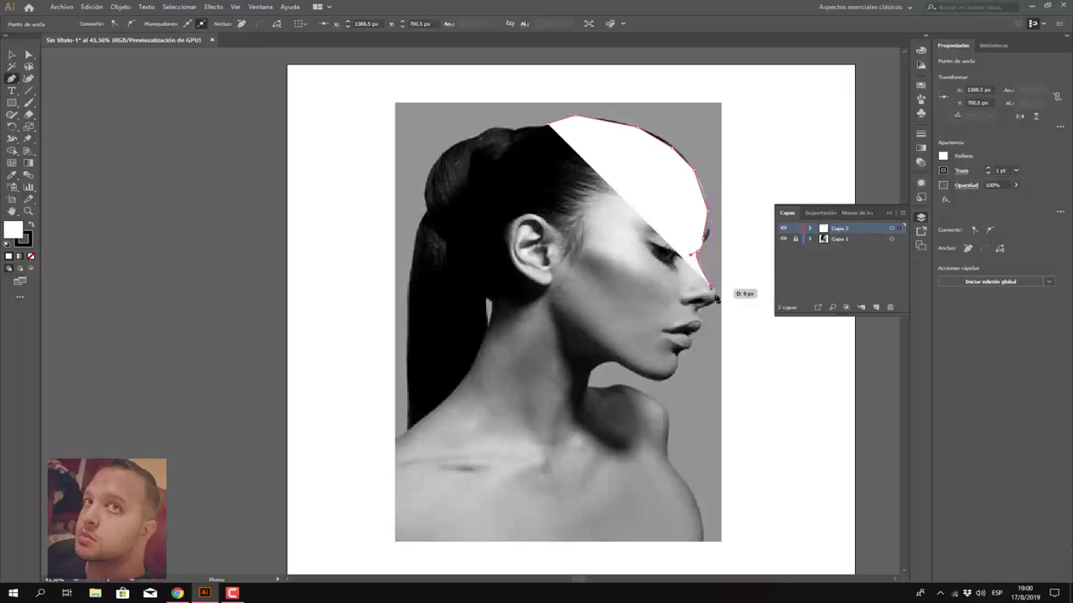
pyautogui.click(714, 299)
pyautogui.click(696, 309)
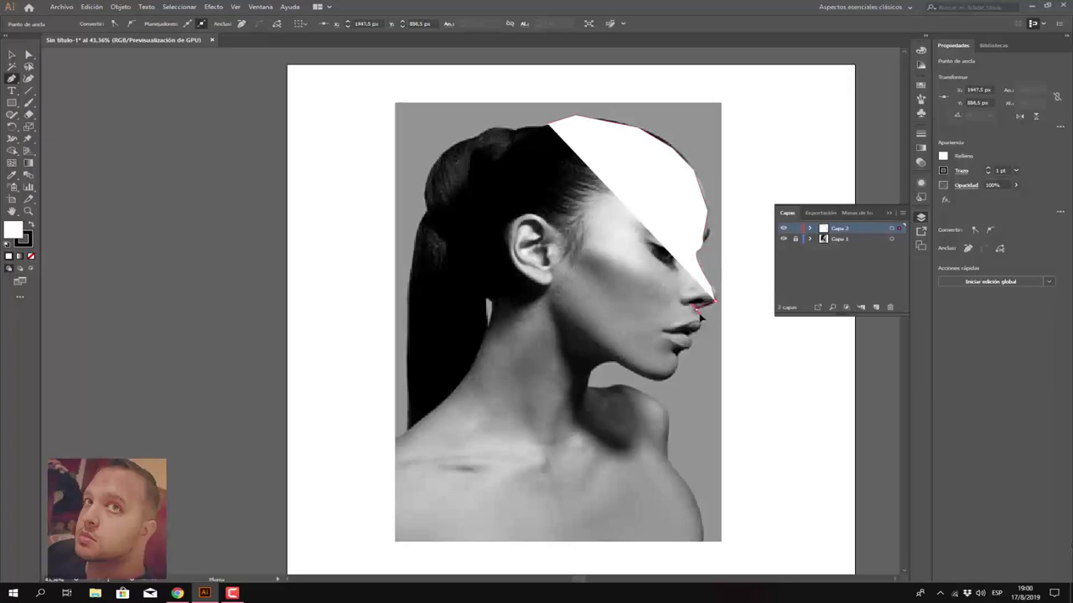
pyautogui.click(698, 324)
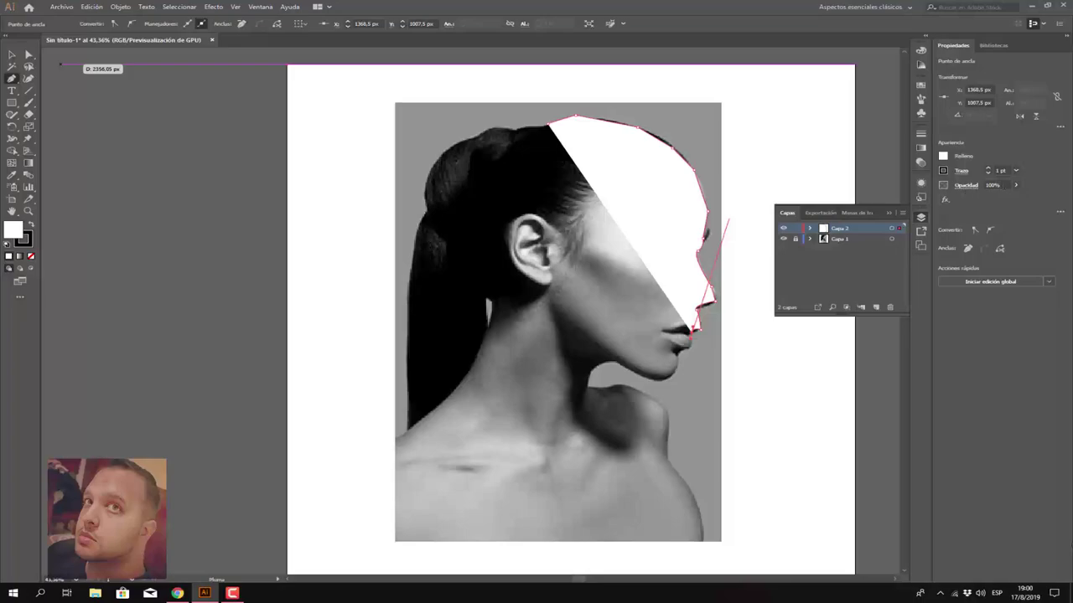
# Step: Lower the face shape's opacity to 32%
pyautogui.click(1016, 187)
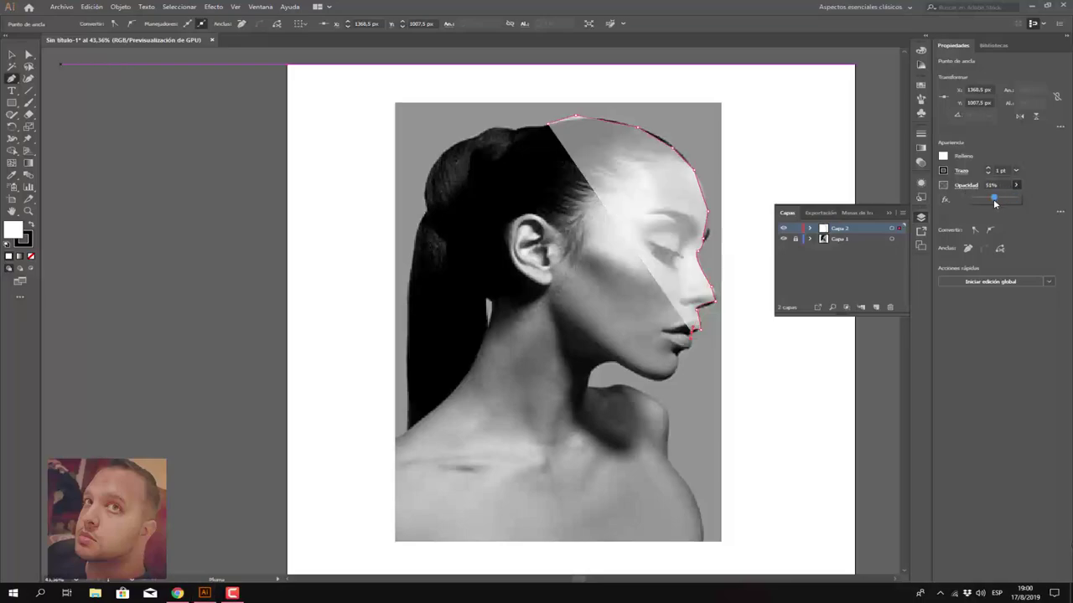
pyautogui.click(984, 206)
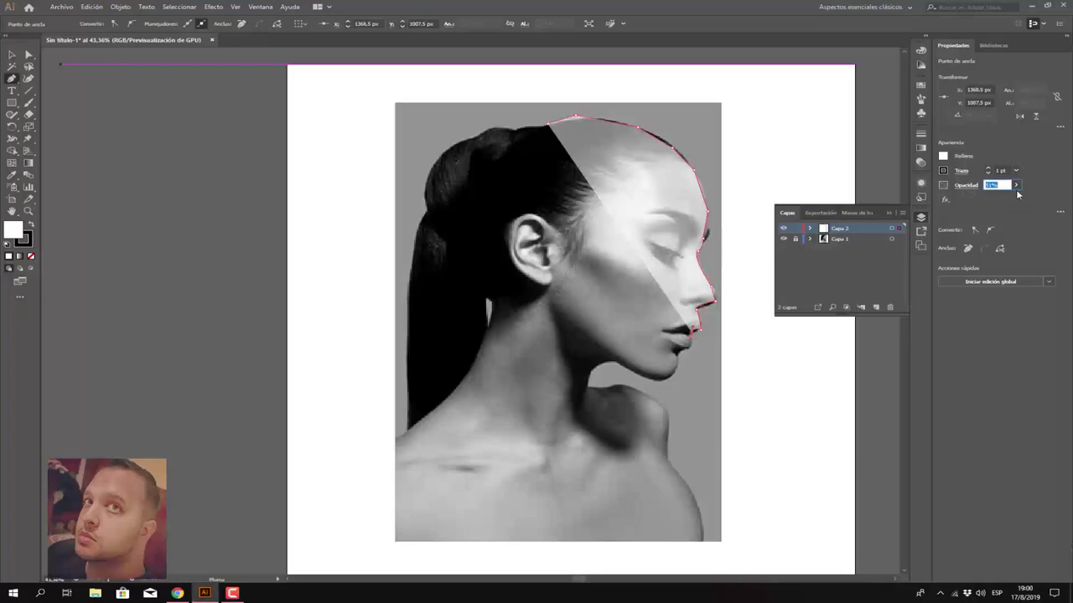
pyautogui.click(1016, 185)
pyautogui.moveTo(987, 198); pyautogui.dragTo(984, 199)
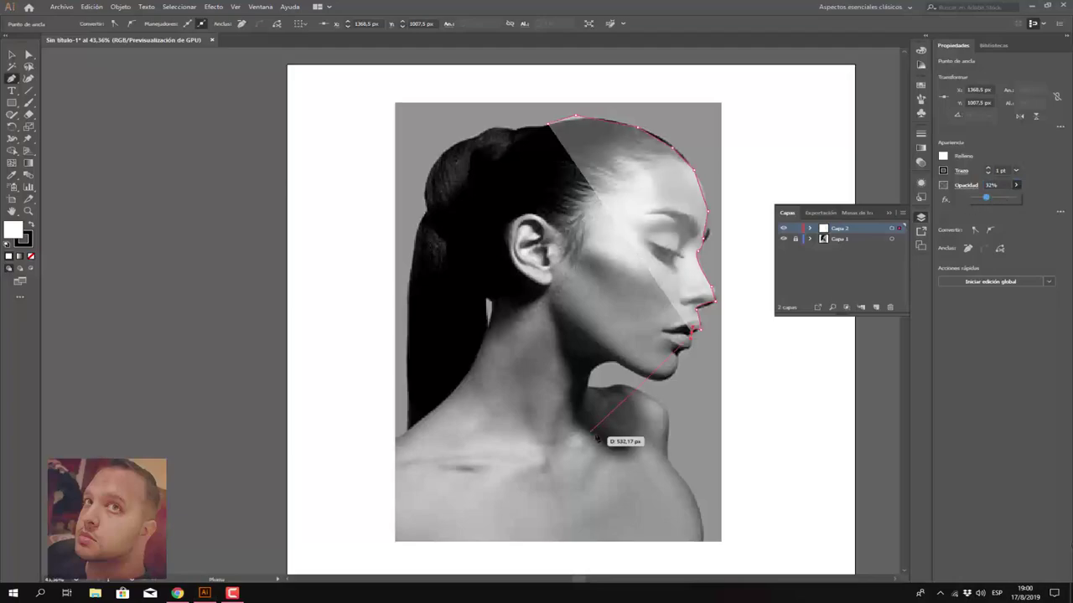
# Step: Continue the outline down the lips, chin and jawline to the image's bottom edge
pyautogui.click(689, 342)
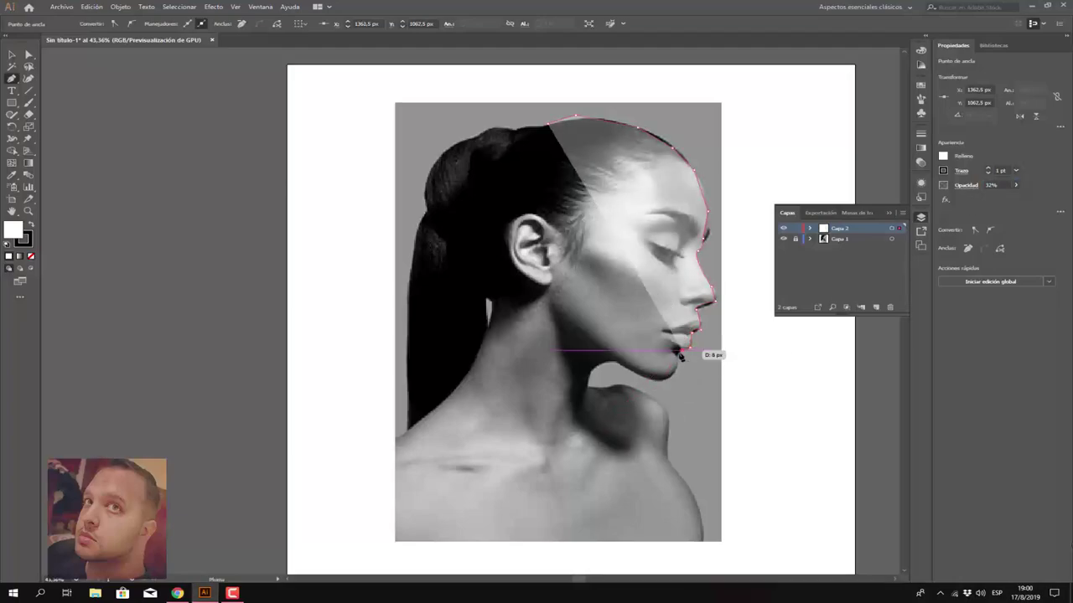
pyautogui.click(679, 355)
pyautogui.click(676, 371)
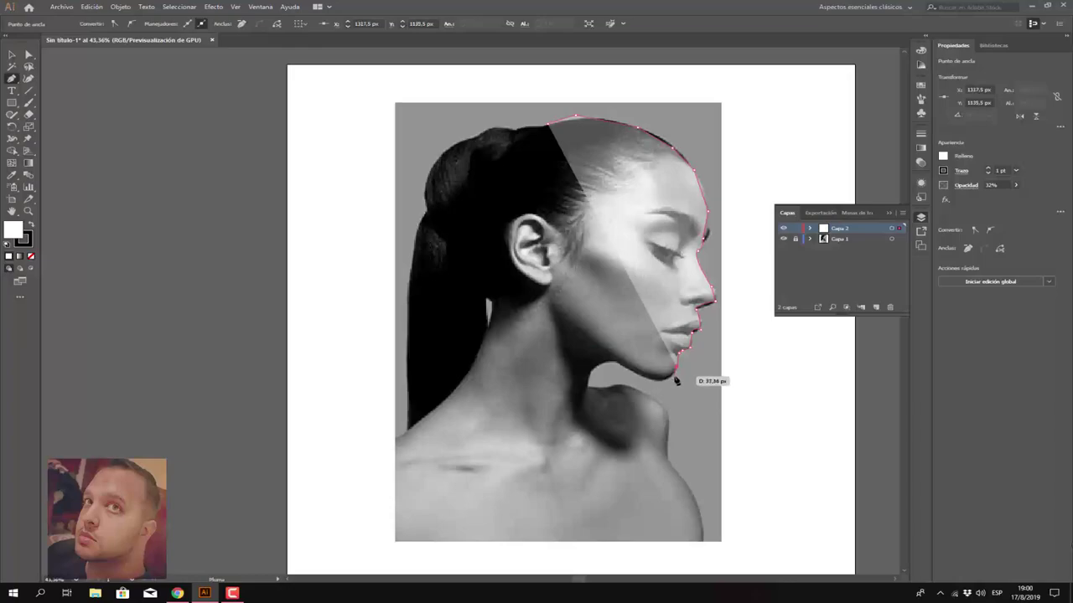
pyautogui.moveTo(676, 382)
pyautogui.mouseDown()
pyautogui.moveTo(610, 363)
pyautogui.moveTo(588, 376)
pyautogui.moveTo(589, 394)
pyautogui.moveTo(665, 401)
pyautogui.moveTo(701, 545)
pyautogui.mouseUp()
pyautogui.moveTo(395, 547); pyautogui.dragTo(397, 546)
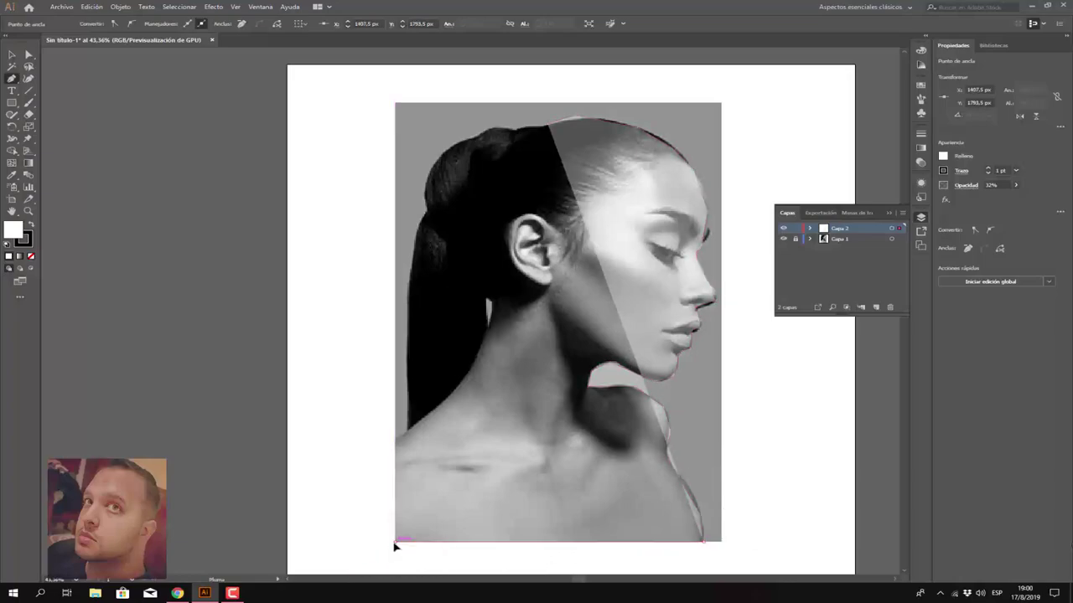
# Step: Trace up the back of the neck and behind the ear, closing at the head's top
pyautogui.click(394, 439)
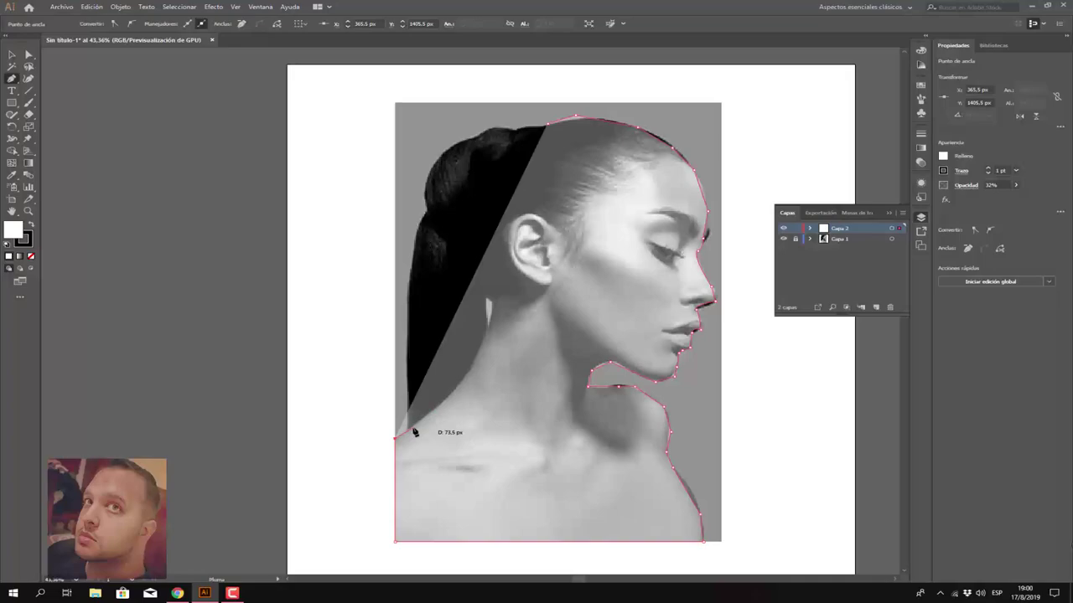
pyautogui.click(415, 428)
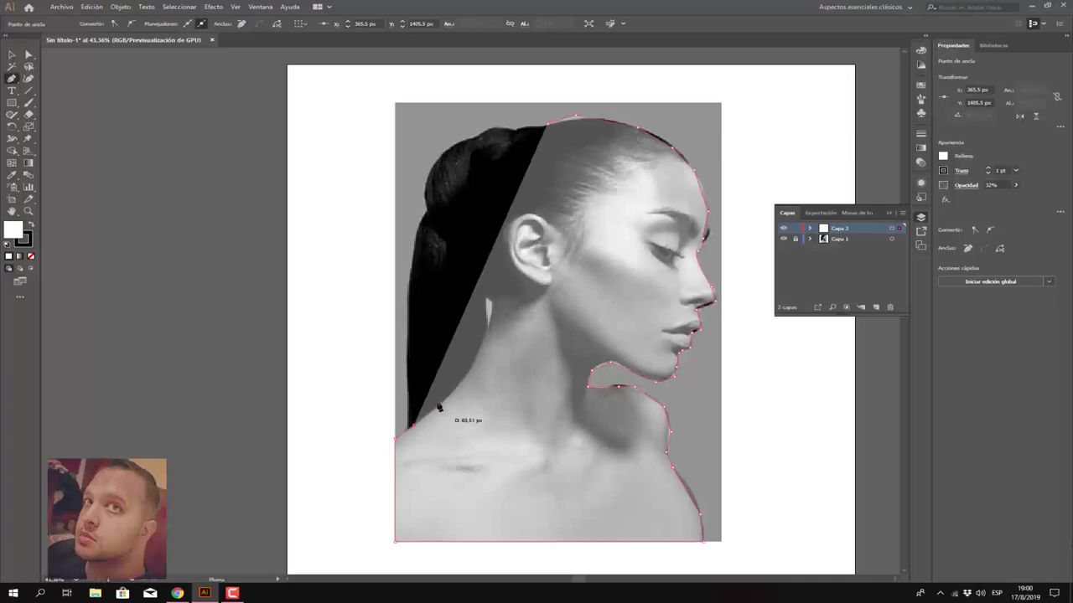
pyautogui.click(461, 385)
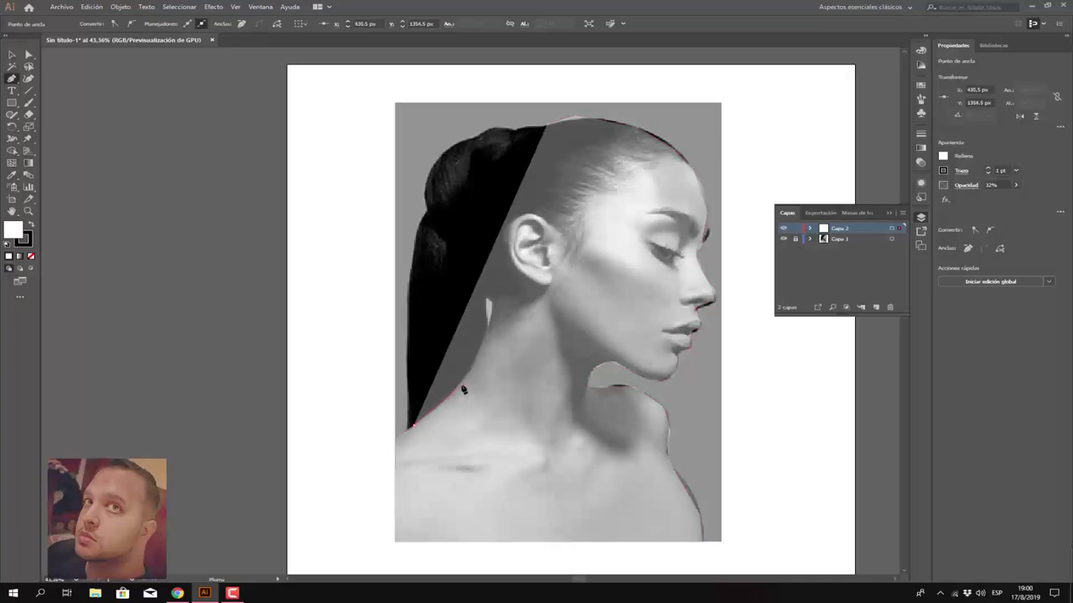
pyautogui.click(486, 337)
pyautogui.click(490, 308)
pyautogui.moveTo(501, 309); pyautogui.dragTo(528, 282)
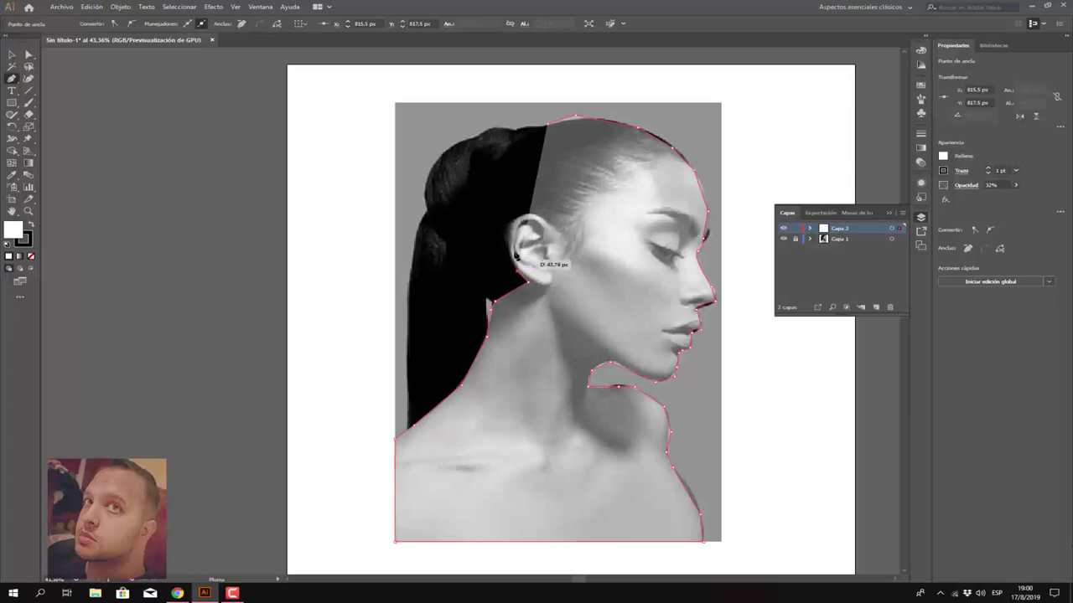
pyautogui.moveTo(507, 227)
pyautogui.mouseDown()
pyautogui.moveTo(567, 224)
pyautogui.moveTo(660, 165)
pyautogui.moveTo(550, 125)
pyautogui.mouseUp()
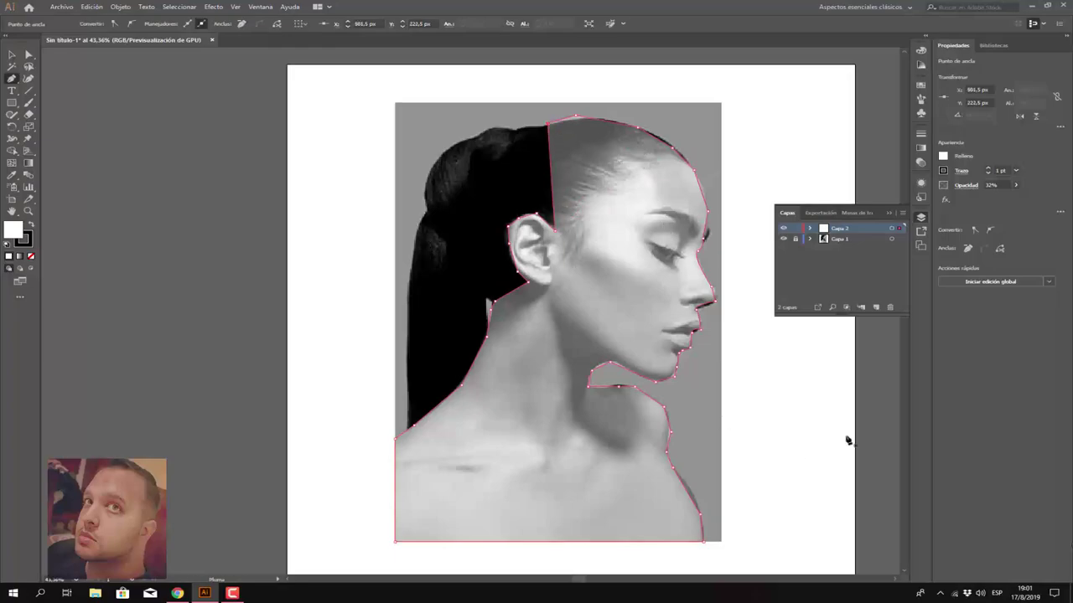
pyautogui.click(35, 79)
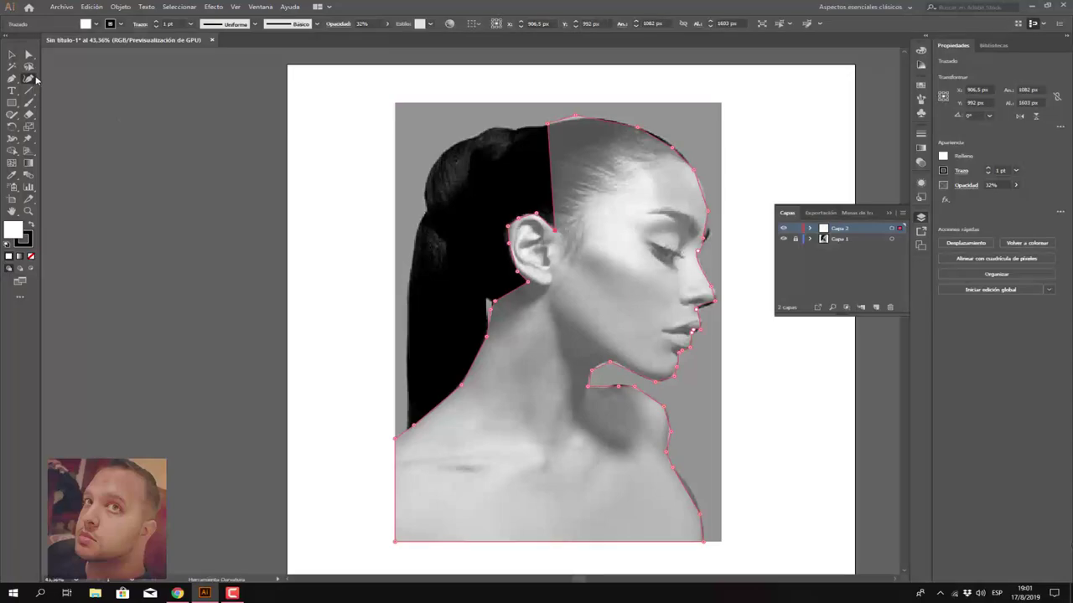
# Step: Drag the head-top anchor down onto the forehead hairline with the Curvature tool
pyautogui.click(33, 78)
pyautogui.scroll(1, 618, 167)
pyautogui.scroll(1, 620, 165)
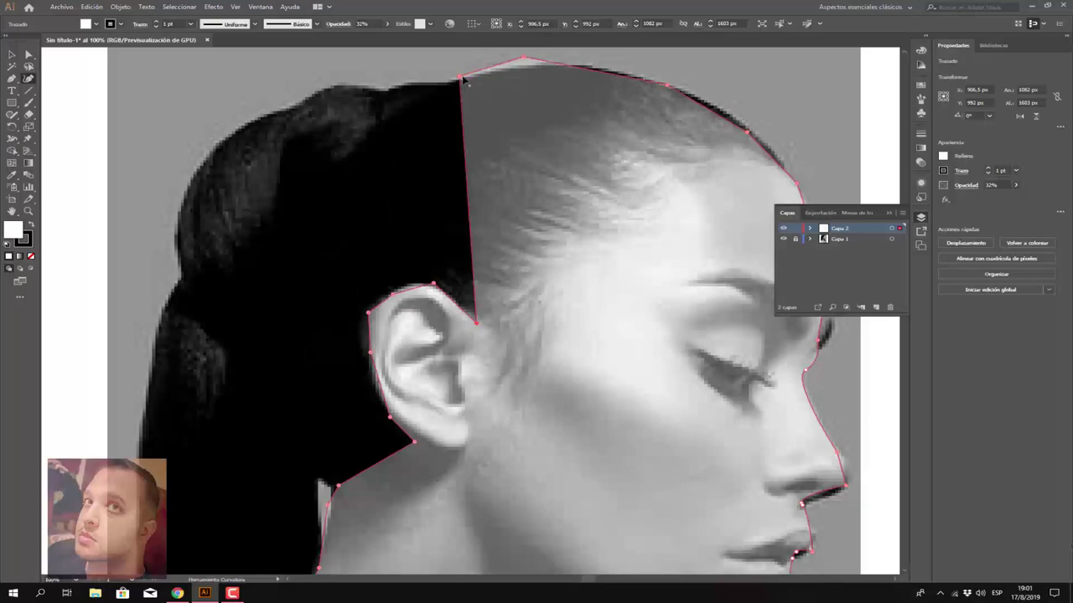
pyautogui.moveTo(460, 78)
pyautogui.mouseDown()
pyautogui.moveTo(545, 78)
pyautogui.moveTo(524, 60)
pyautogui.mouseUp()
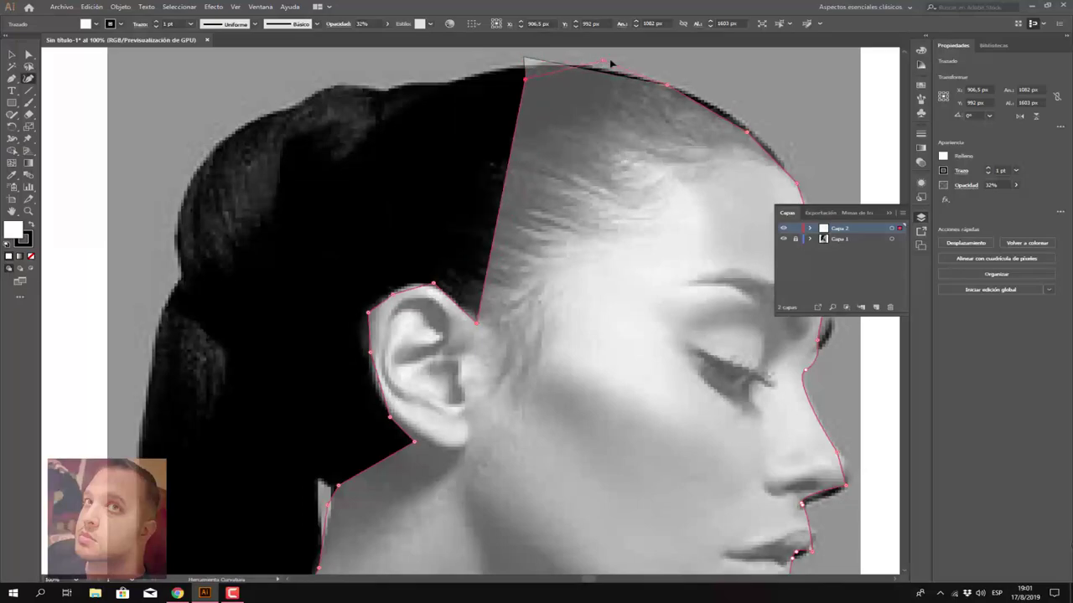
pyautogui.moveTo(551, 62); pyautogui.dragTo(616, 75)
pyautogui.moveTo(530, 84); pyautogui.dragTo(613, 98)
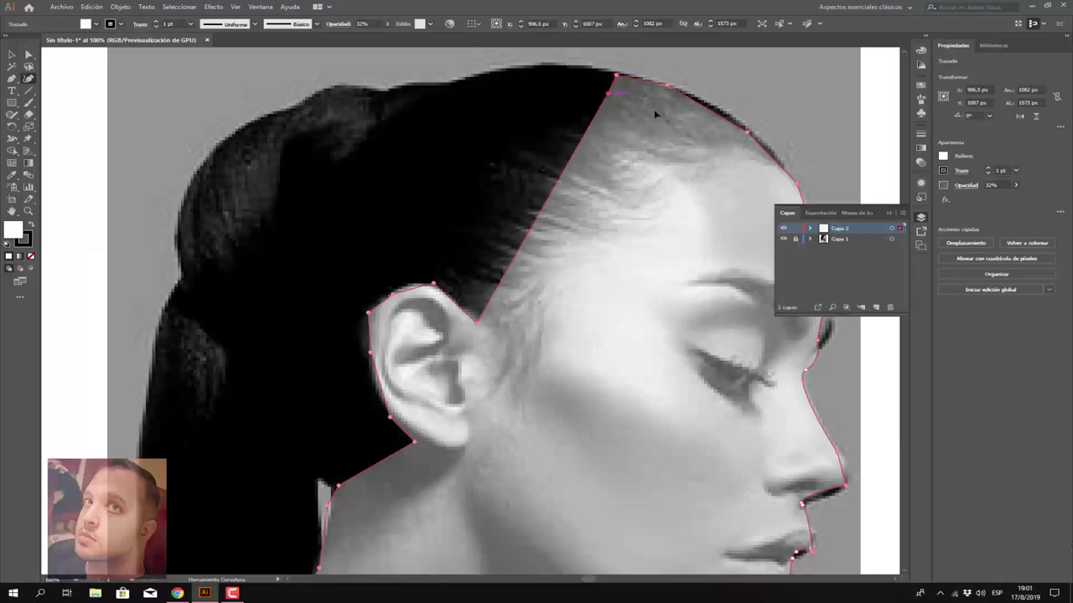
pyautogui.moveTo(607, 93); pyautogui.dragTo(700, 141)
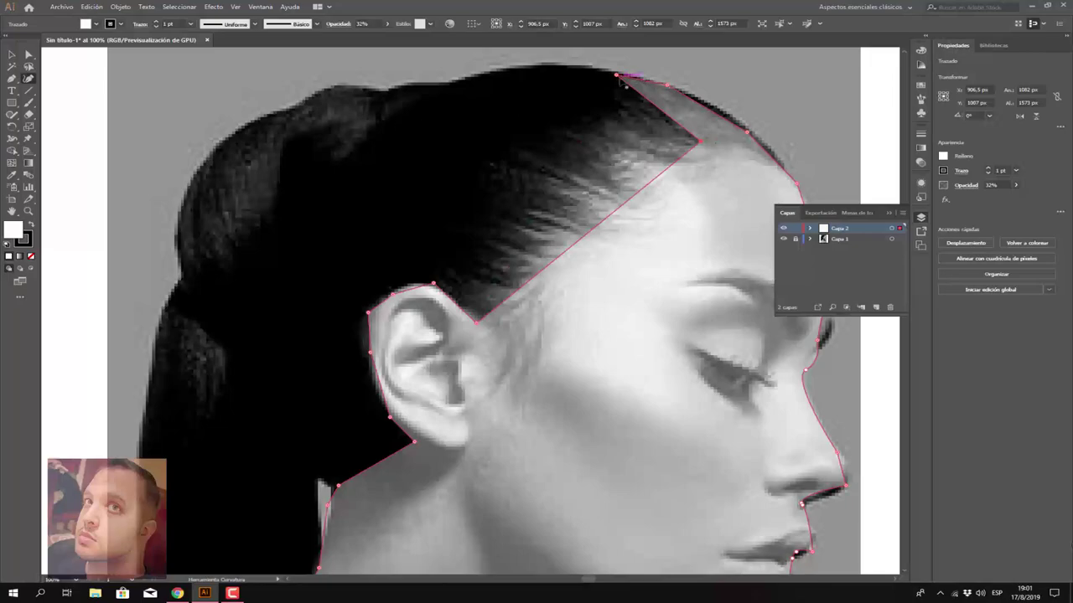
pyautogui.moveTo(617, 78); pyautogui.dragTo(713, 125)
pyautogui.moveTo(667, 85); pyautogui.dragTo(732, 130)
pyautogui.rightClick(733, 130)
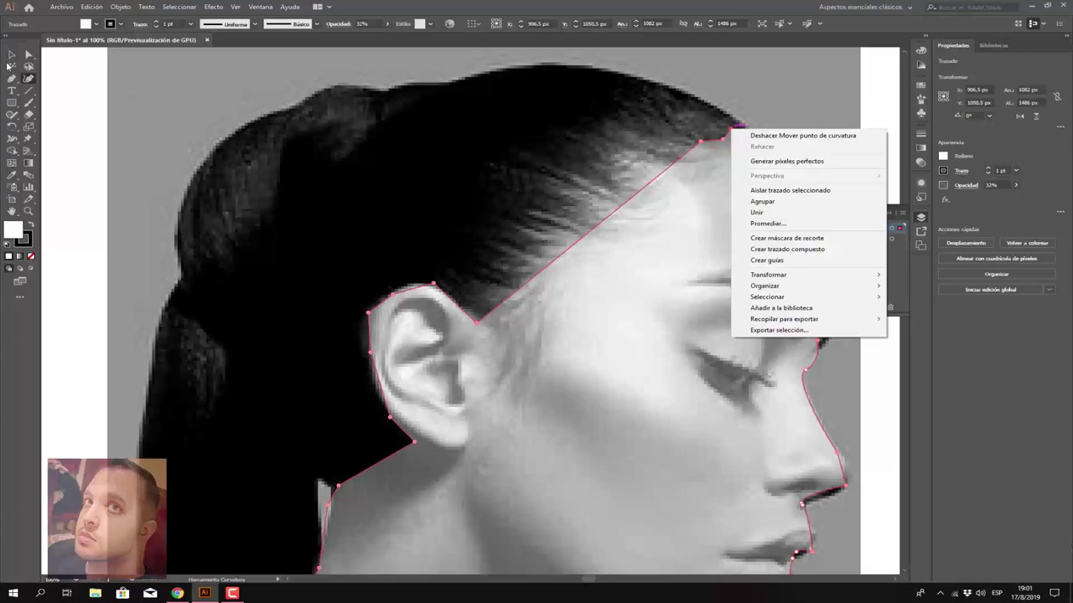
# Step: Delete the extra anchors at the hairline so the edge runs straight
pyautogui.click(15, 82)
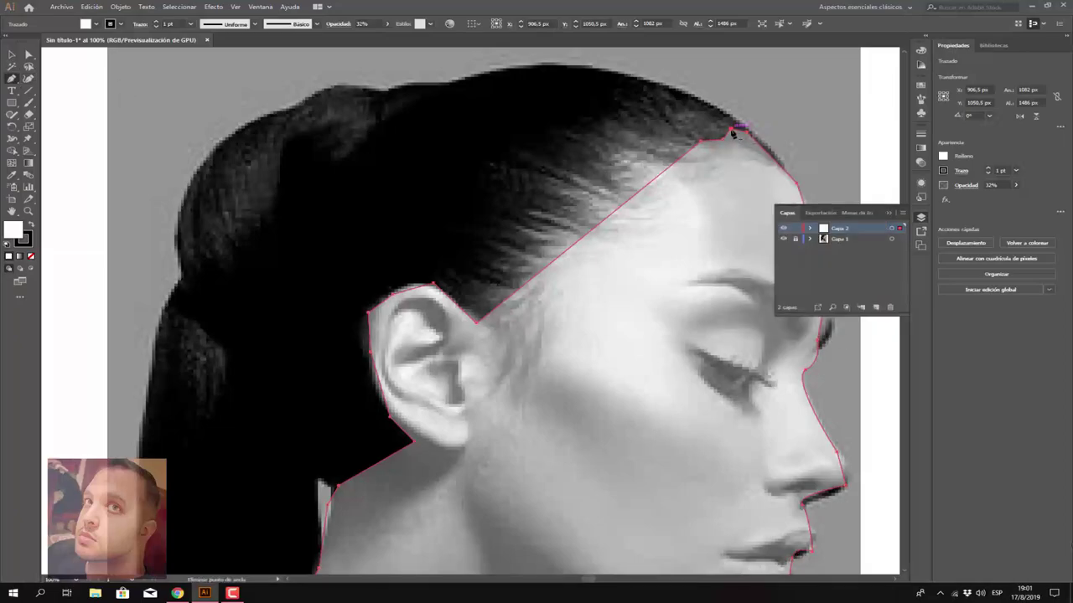
pyautogui.click(732, 130)
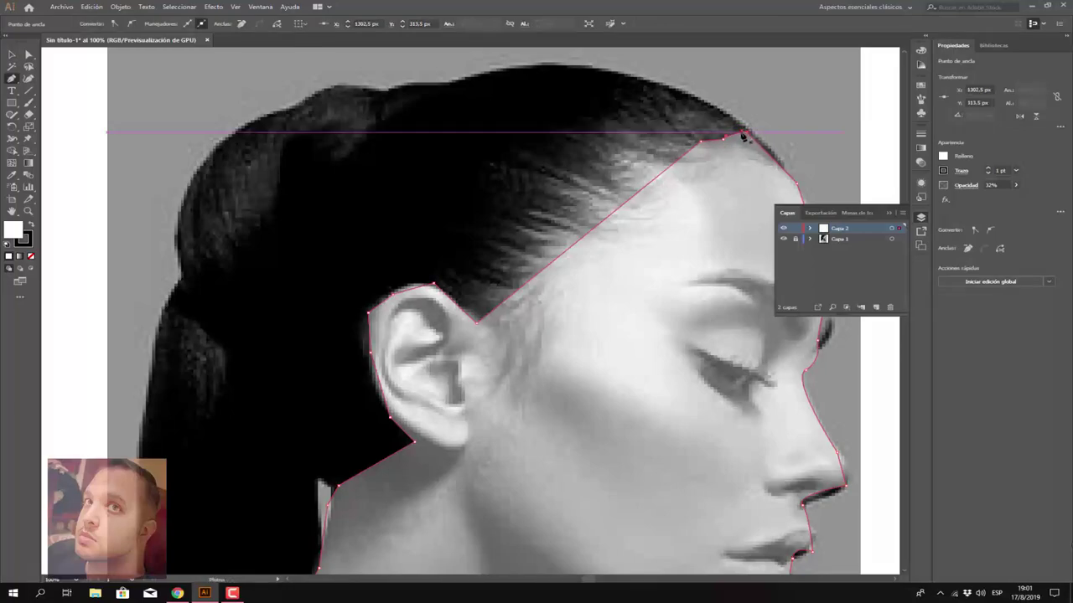
pyautogui.click(749, 134)
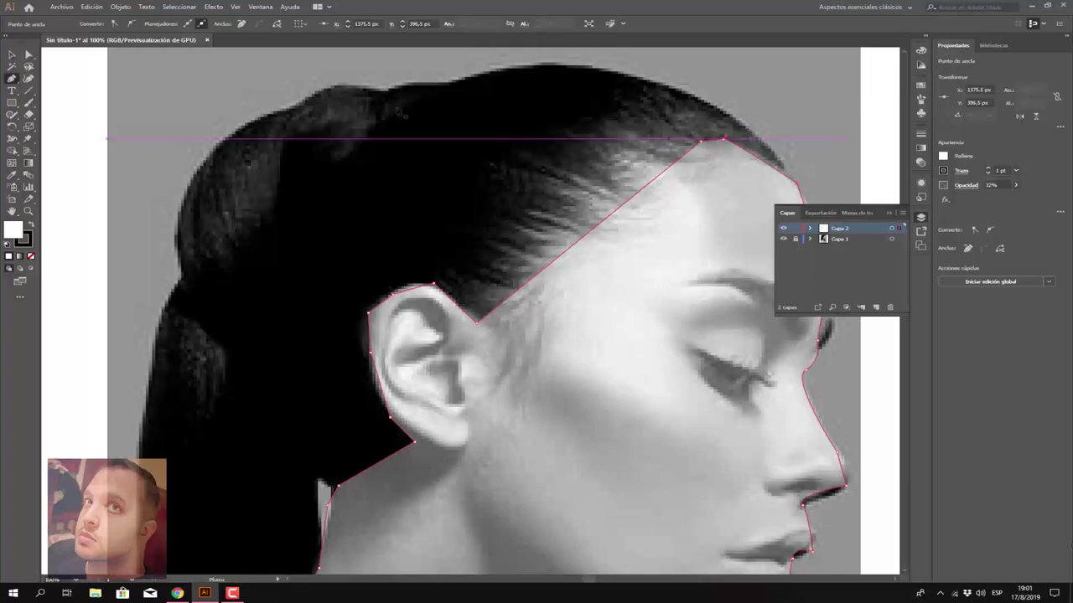
pyautogui.click(29, 77)
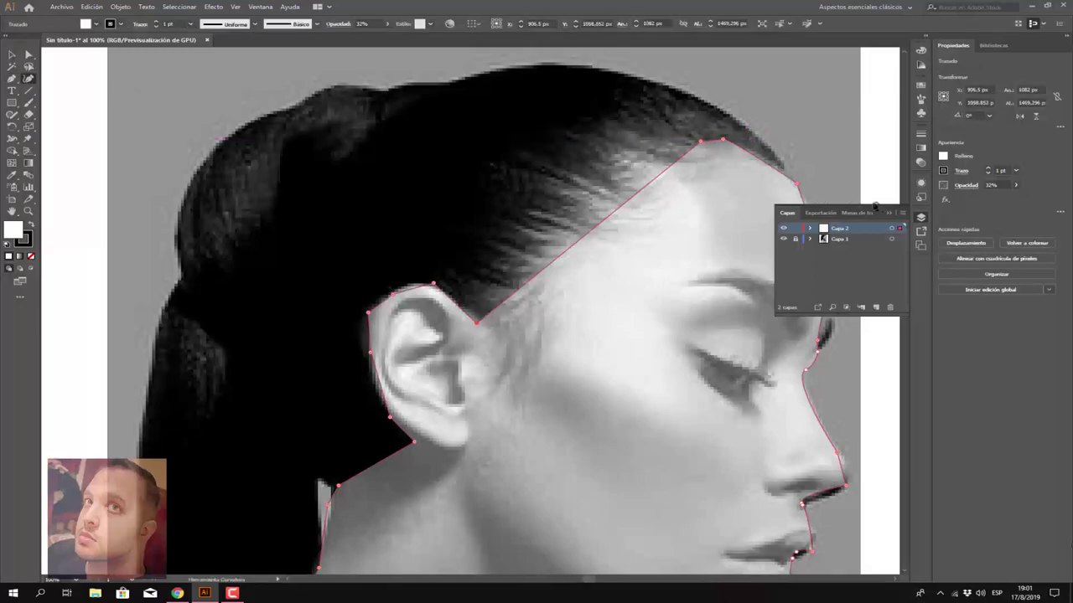
pyautogui.click(891, 214)
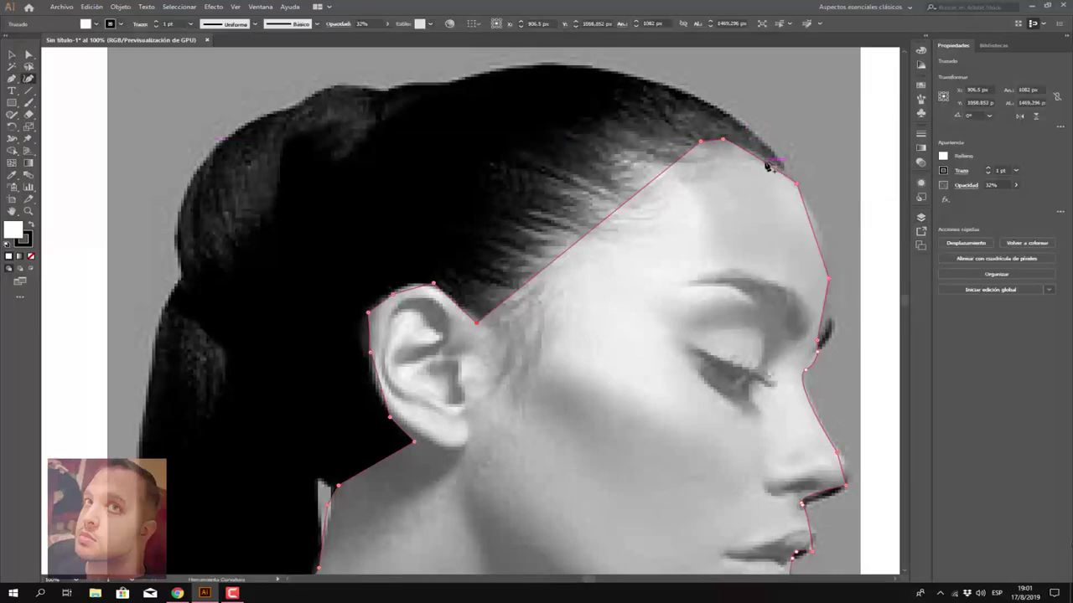
# Step: Add curvature points so the outline follows the forehead, brow and nose tip
pyautogui.moveTo(768, 166); pyautogui.dragTo(779, 160)
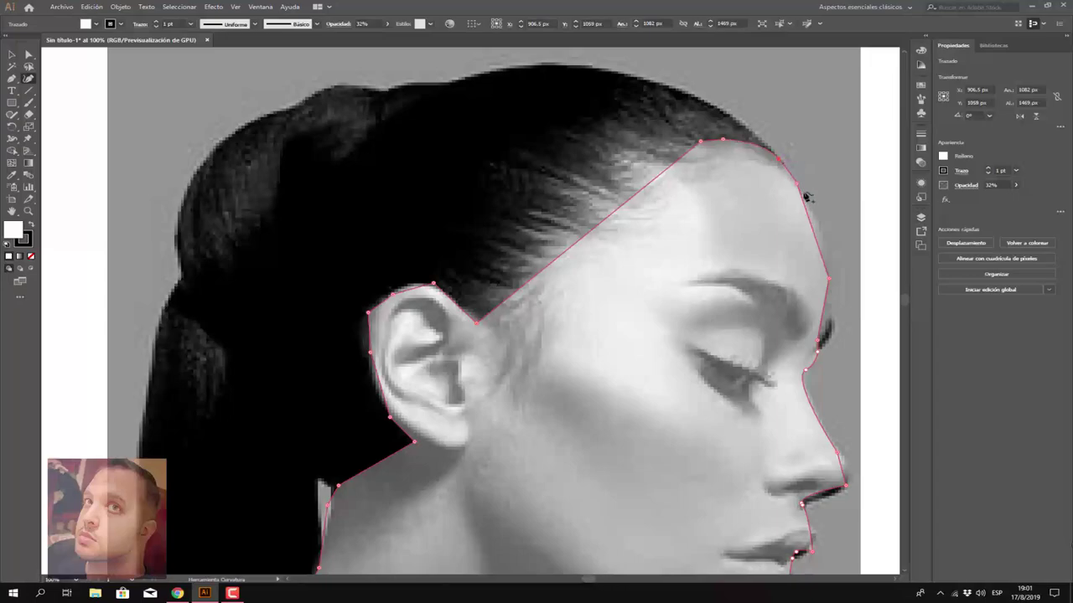
pyautogui.click(812, 228)
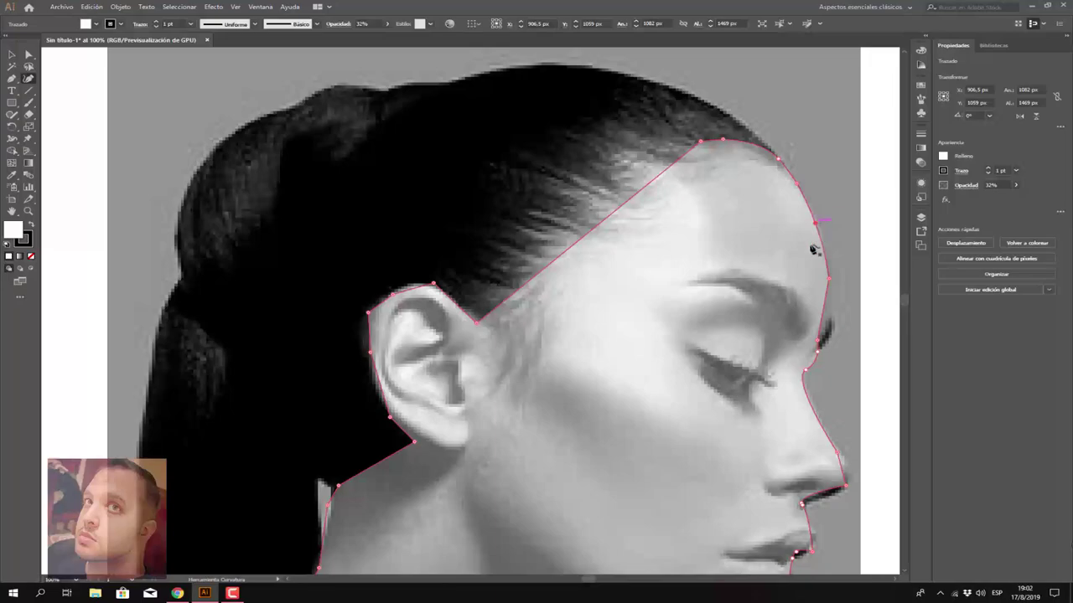
pyautogui.scroll(-1, 841, 319)
pyautogui.scroll(-1, 840, 314)
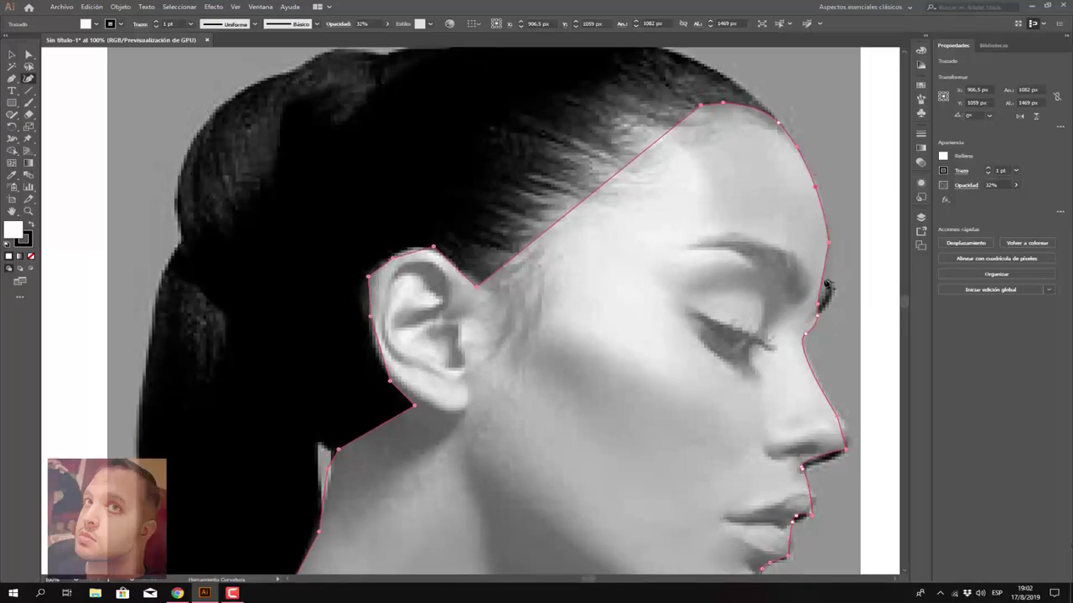
pyautogui.click(826, 280)
pyautogui.moveTo(825, 306); pyautogui.dragTo(831, 305)
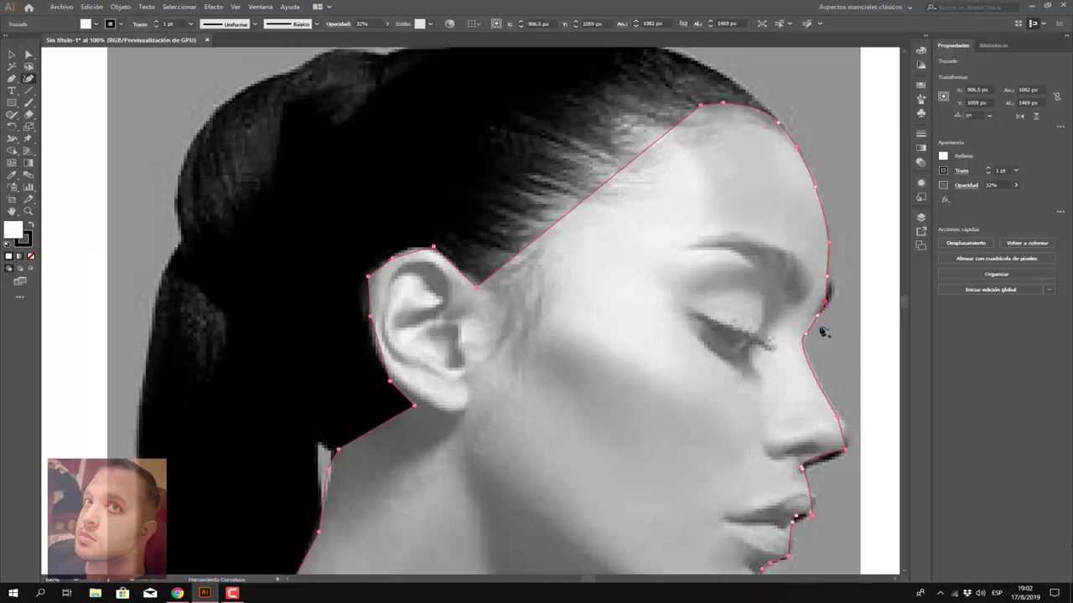
pyautogui.scroll(1, 821, 335)
pyautogui.scroll(1, 817, 326)
pyautogui.scroll(-4, 853, 289)
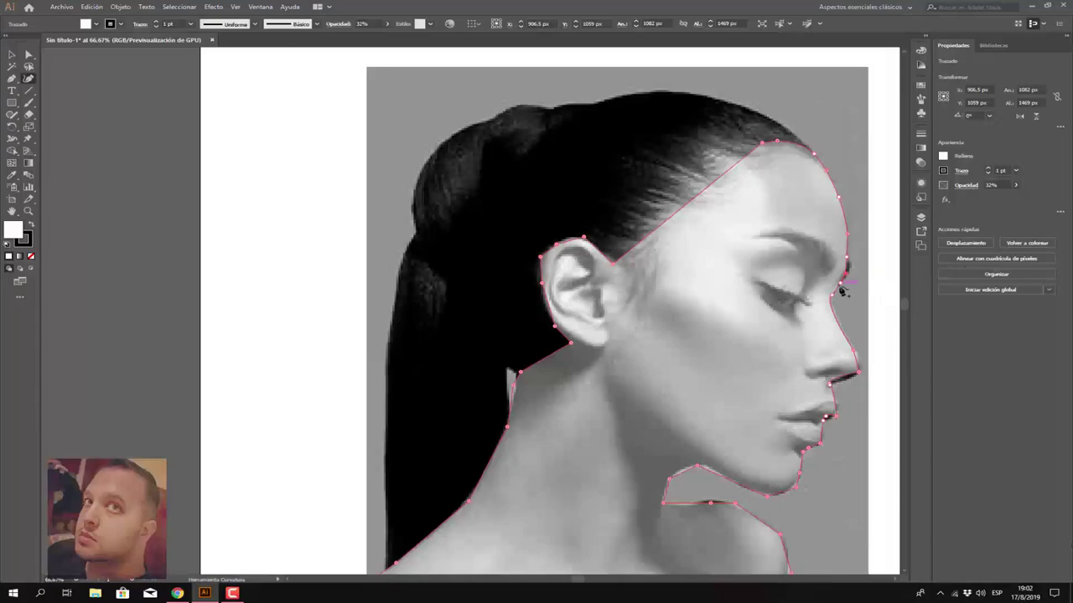
pyautogui.click(866, 367)
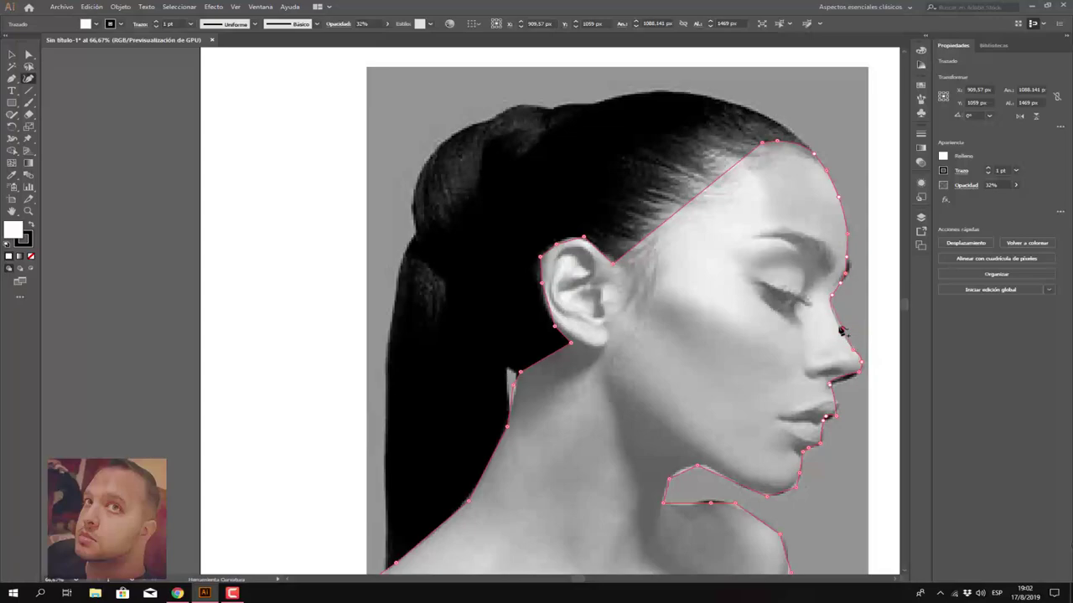
# Step: Add and nudge anchors so the outline fits the upper and lower lips
pyautogui.scroll(-1, 859, 360)
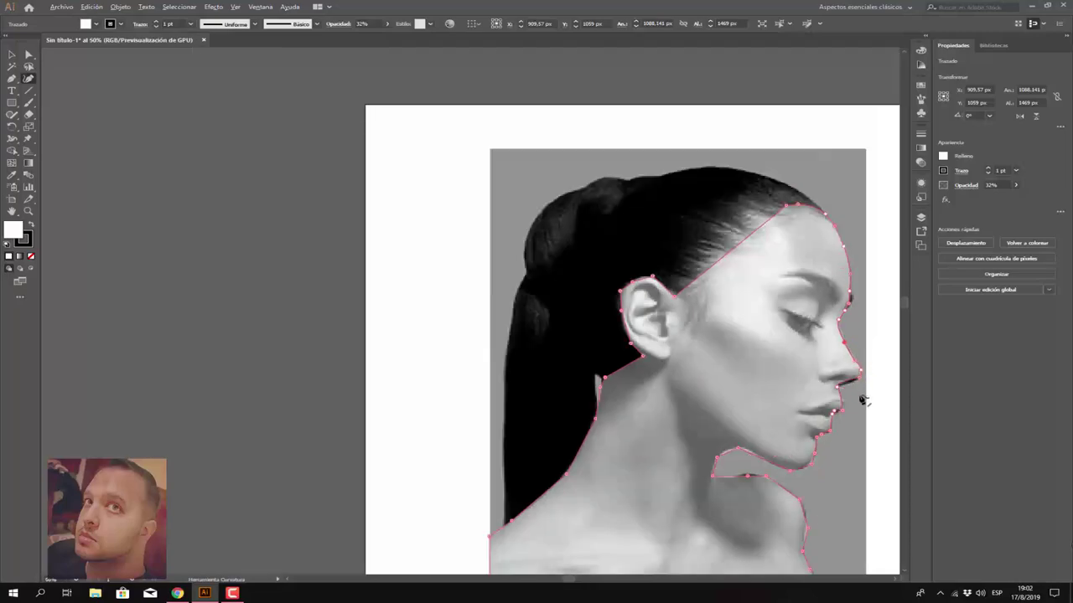
pyautogui.scroll(2, 862, 394)
pyautogui.scroll(2, 863, 390)
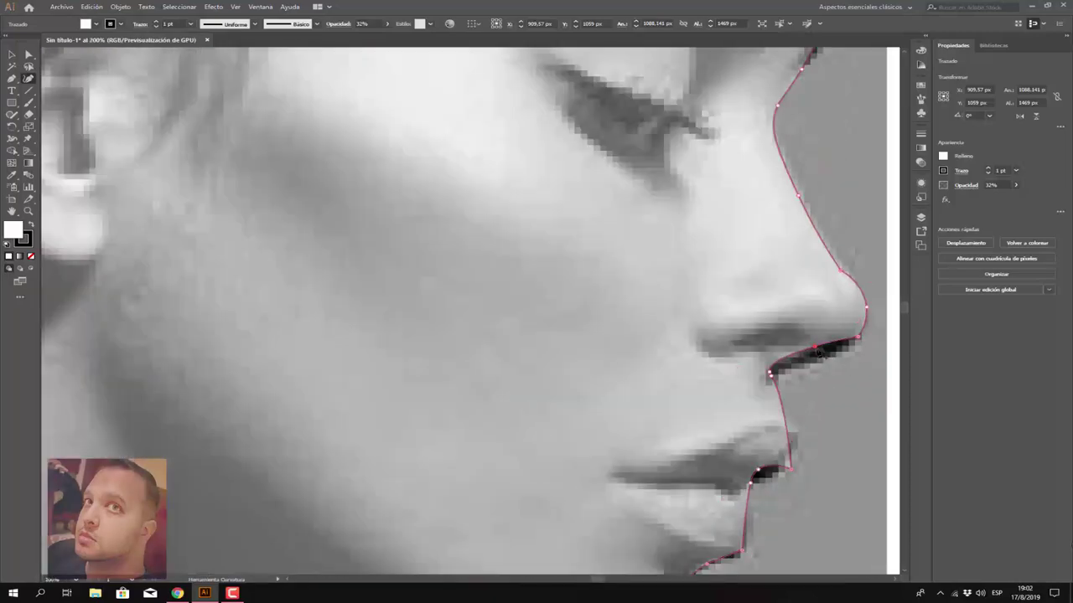
pyautogui.moveTo(823, 355); pyautogui.dragTo(828, 362)
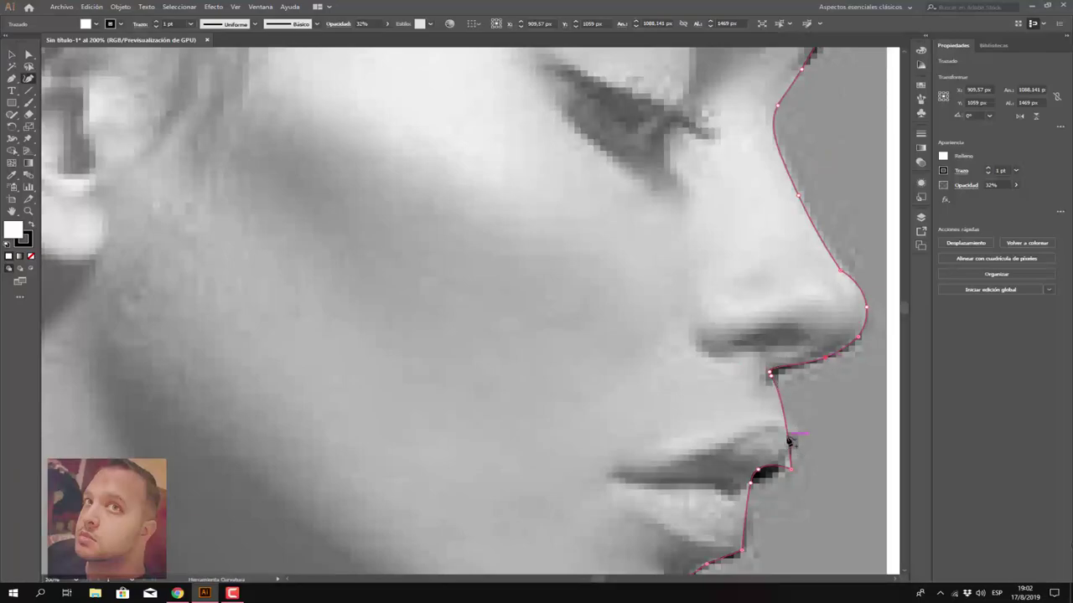
pyautogui.click(794, 430)
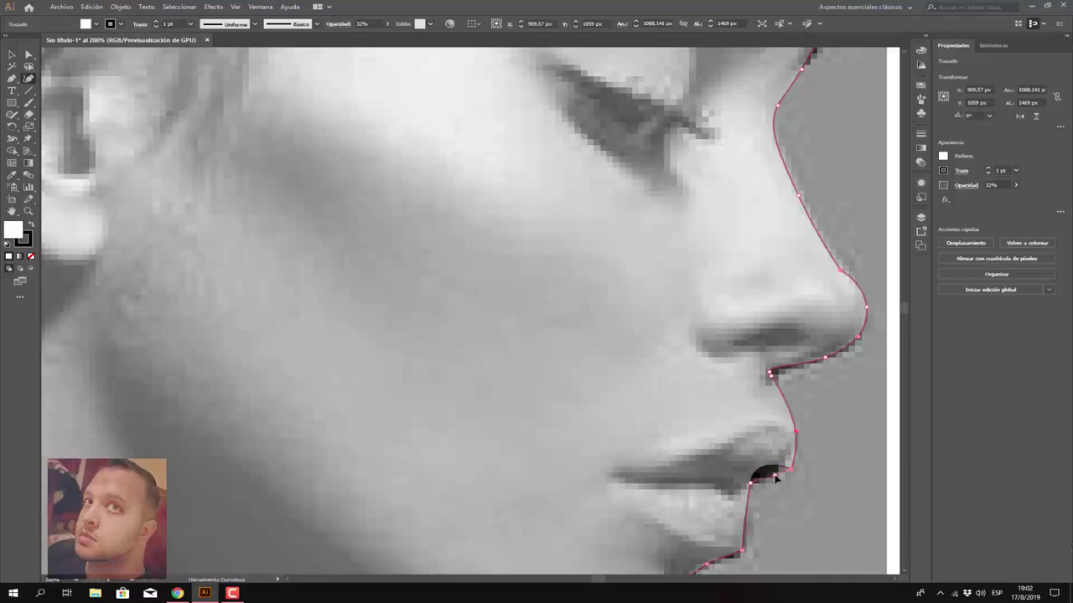
pyautogui.moveTo(758, 468); pyautogui.dragTo(787, 471)
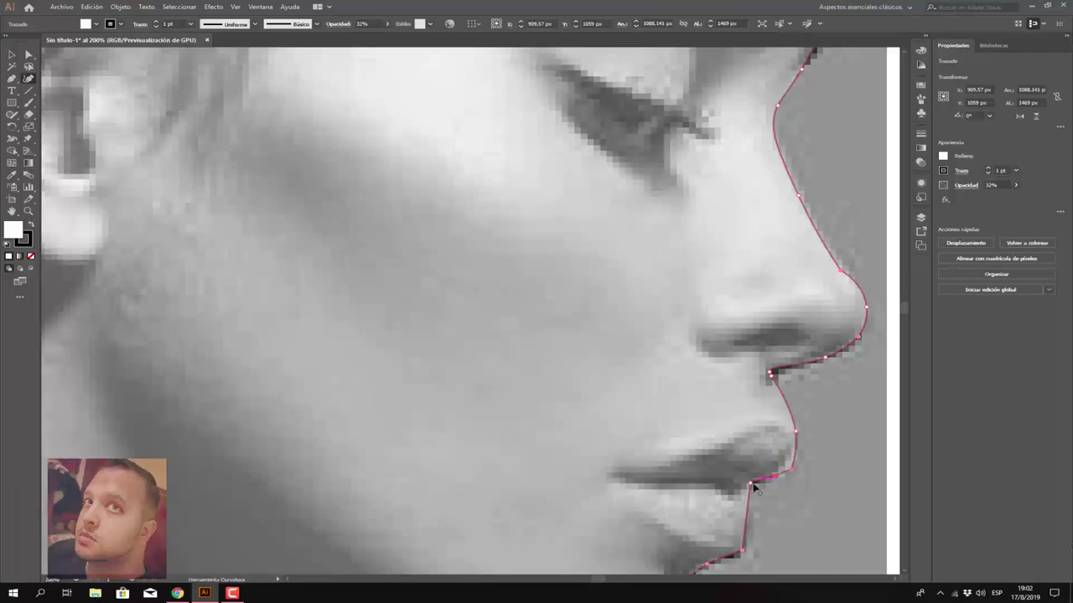
pyautogui.scroll(-3, 788, 469)
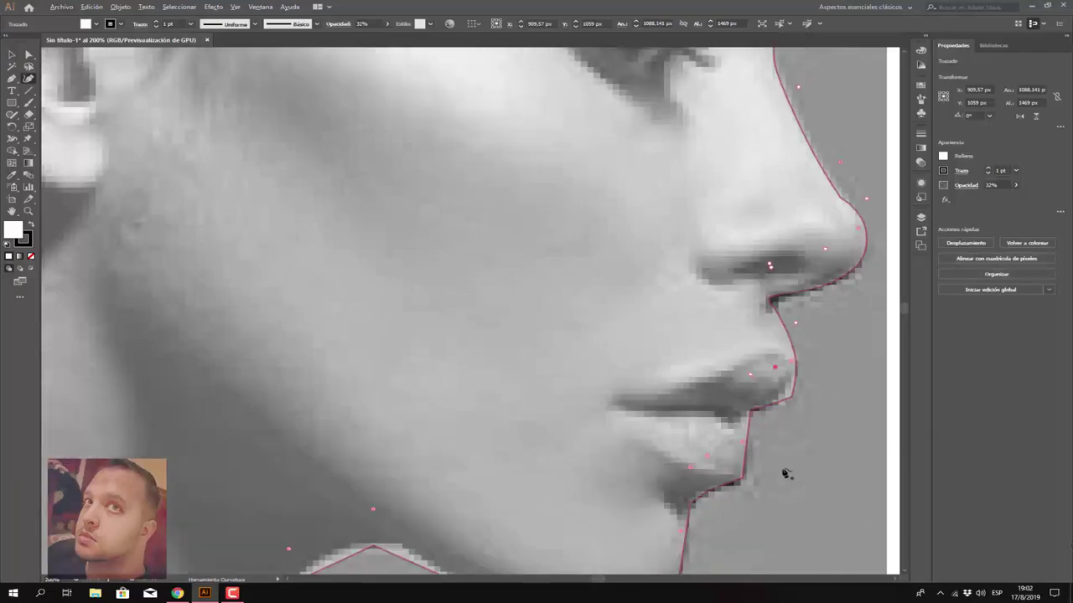
pyautogui.click(752, 405)
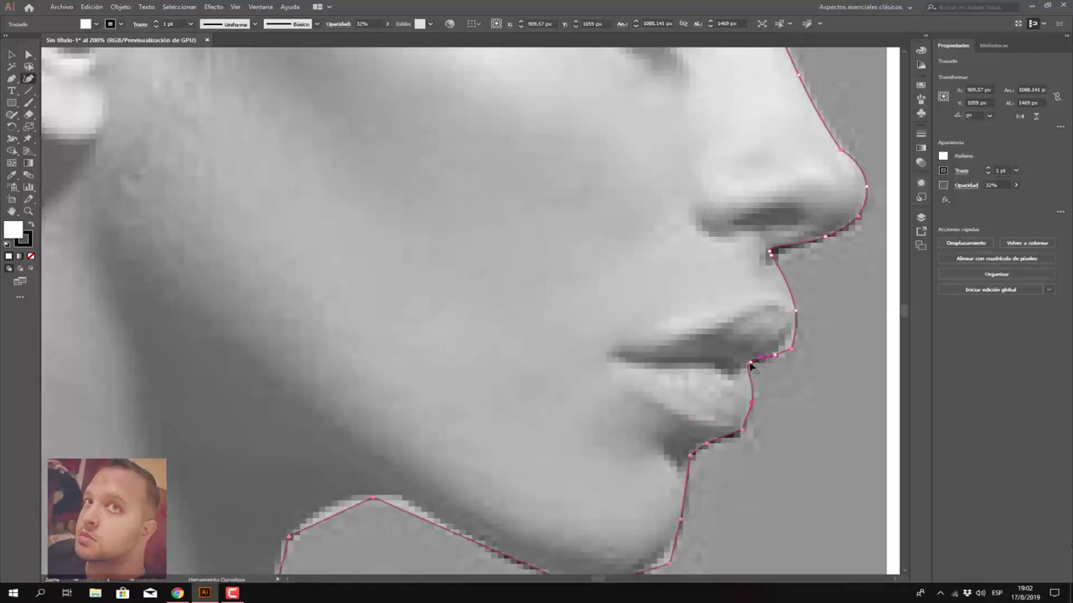
pyautogui.scroll(1, 795, 355)
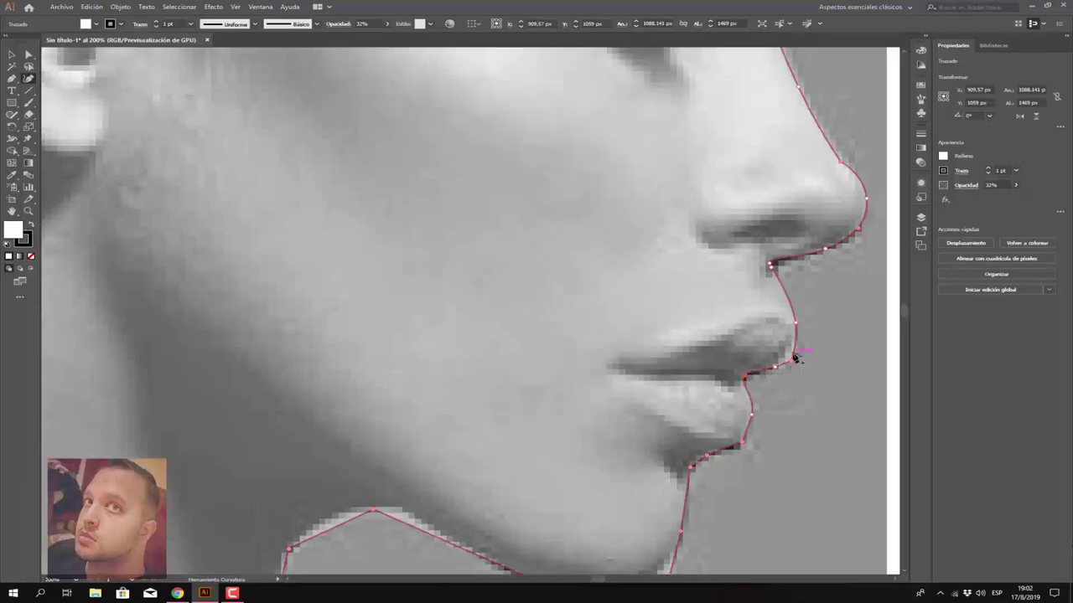
pyautogui.click(795, 333)
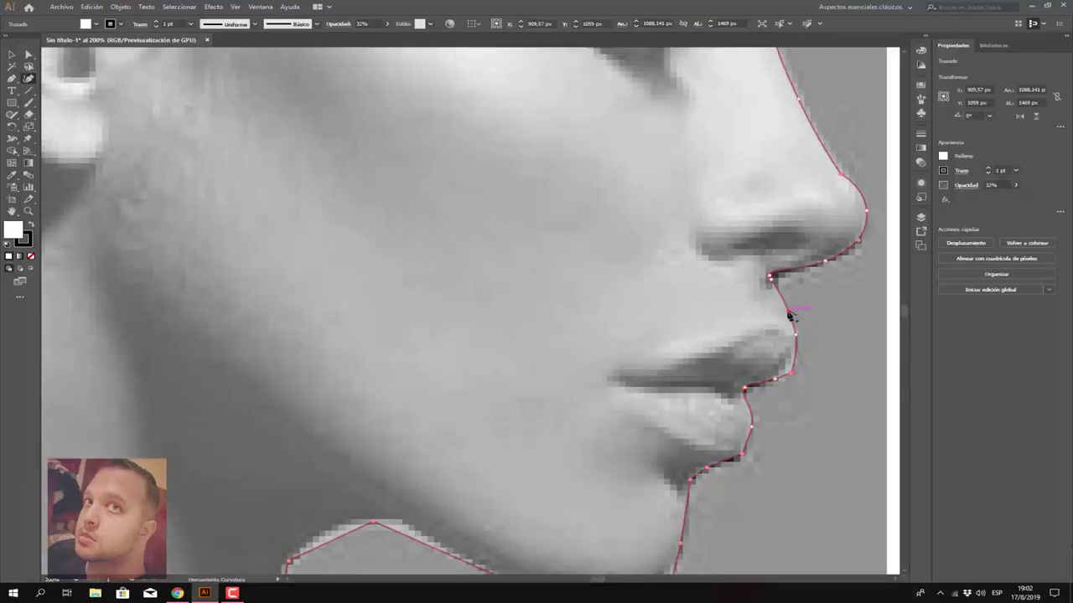
# Step: Curve the lip edge and chin segment, moving the chin point onto the edge
pyautogui.scroll(-5, 804, 369)
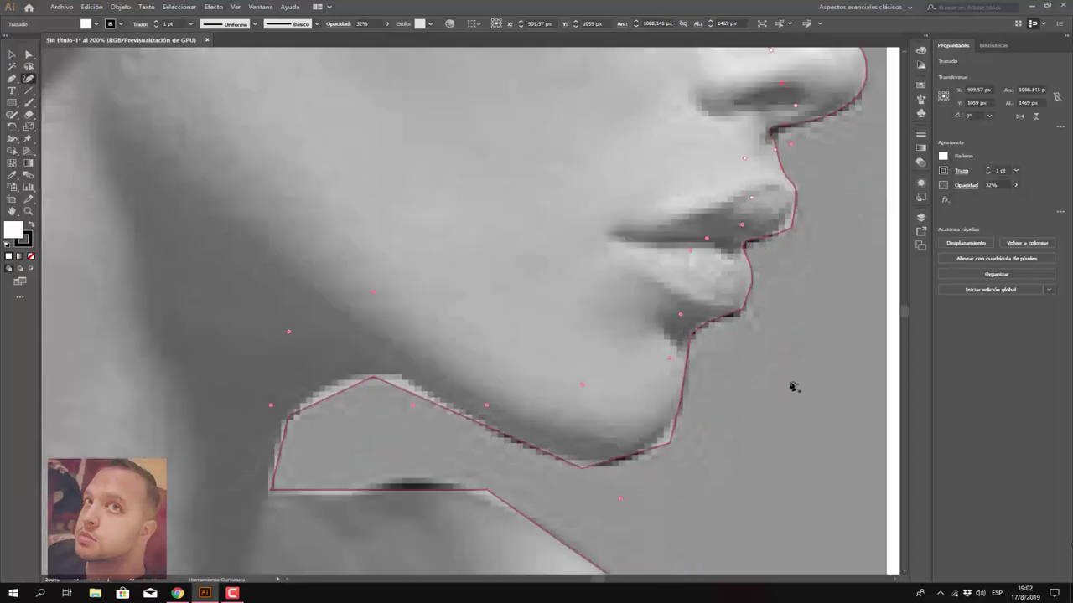
pyautogui.scroll(-2, 754, 360)
pyautogui.click(685, 321)
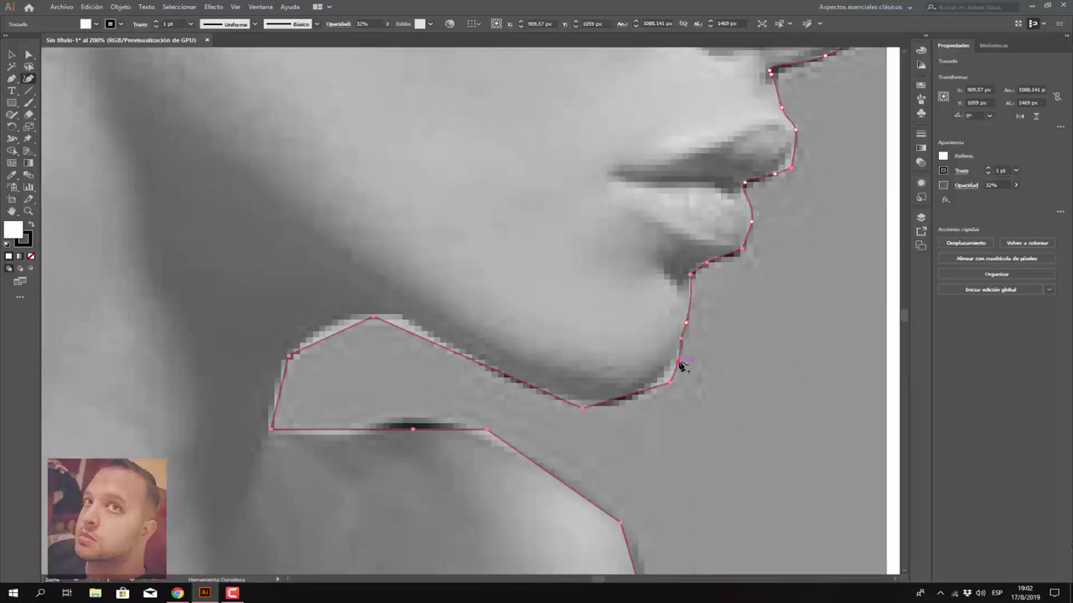
pyautogui.click(642, 396)
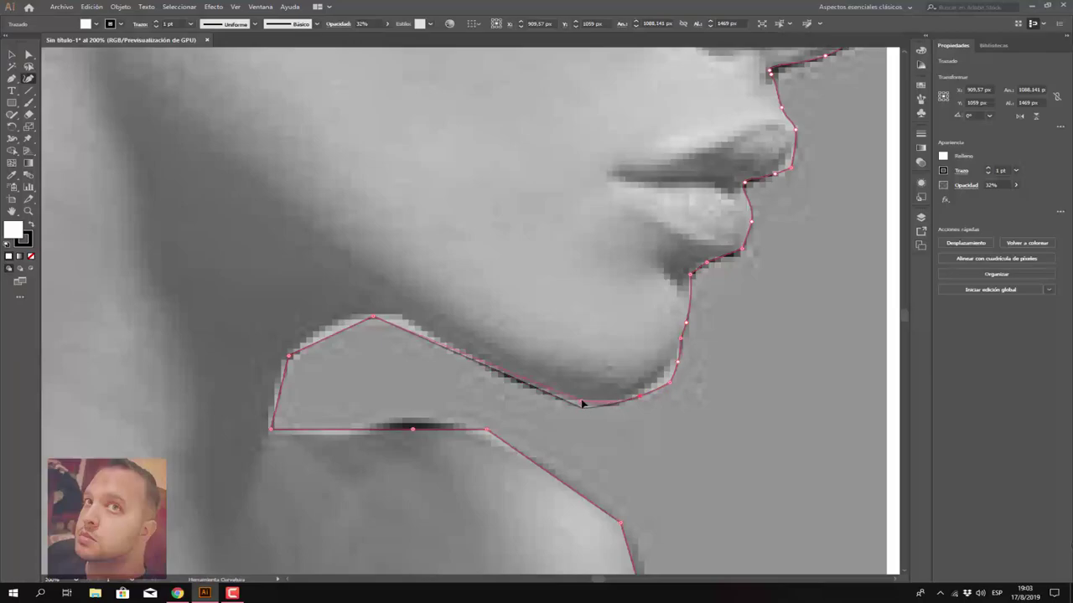
pyautogui.moveTo(583, 410); pyautogui.dragTo(665, 386)
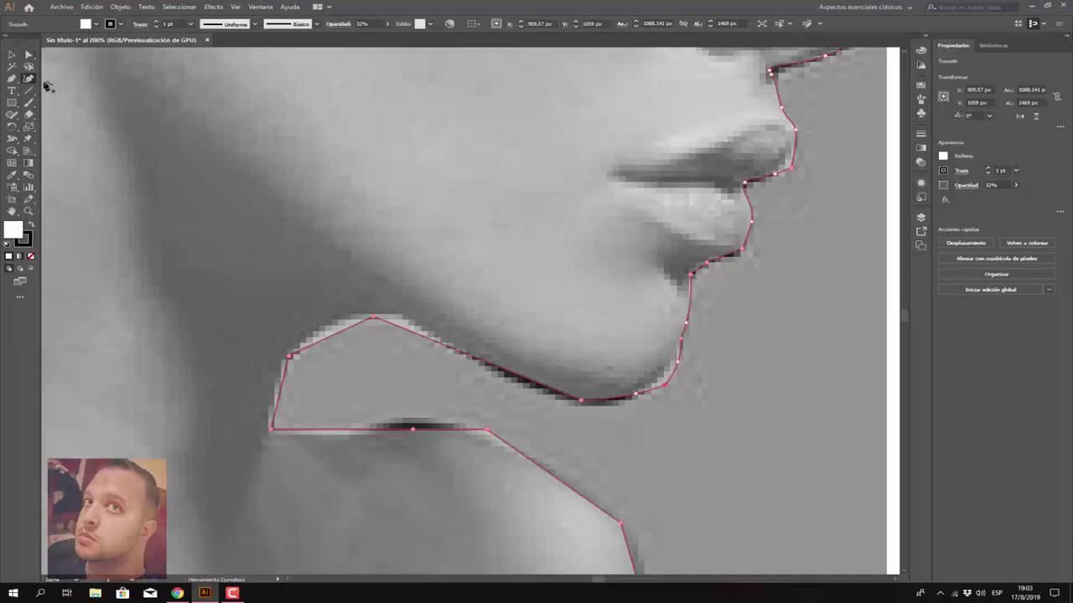
pyautogui.click(12, 78)
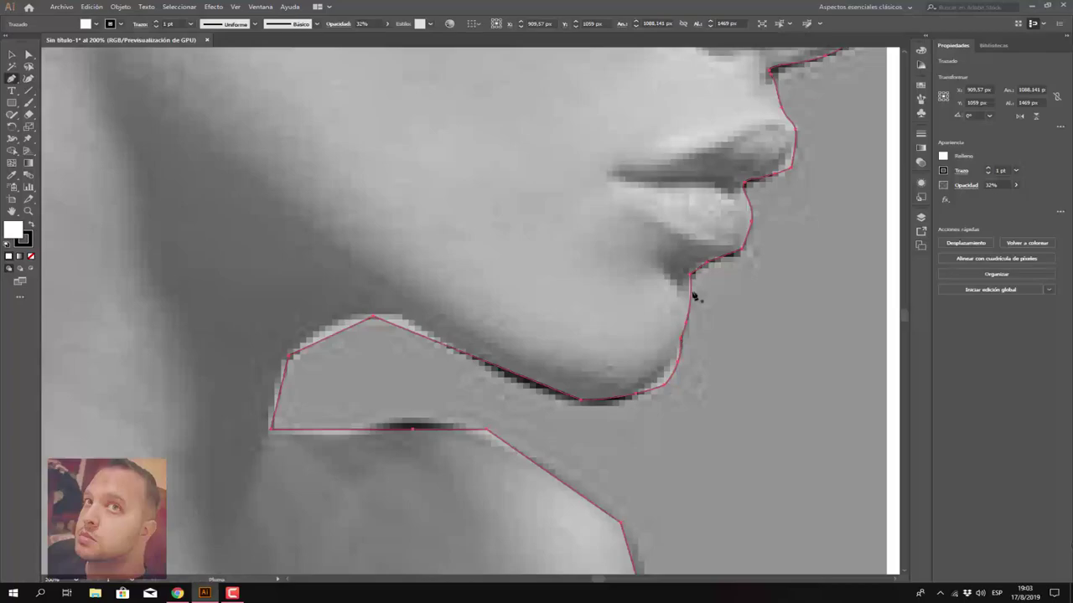
# Step: Add two chin anchors and nudge the under-jaw segment onto the jaw edge
pyautogui.click(663, 387)
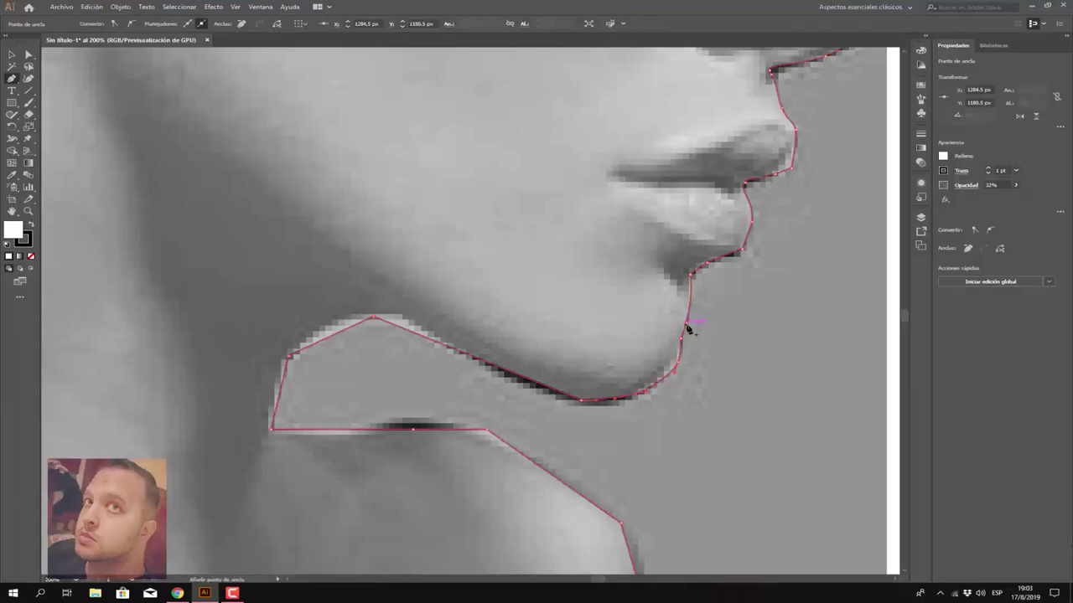
pyautogui.click(687, 325)
pyautogui.click(29, 78)
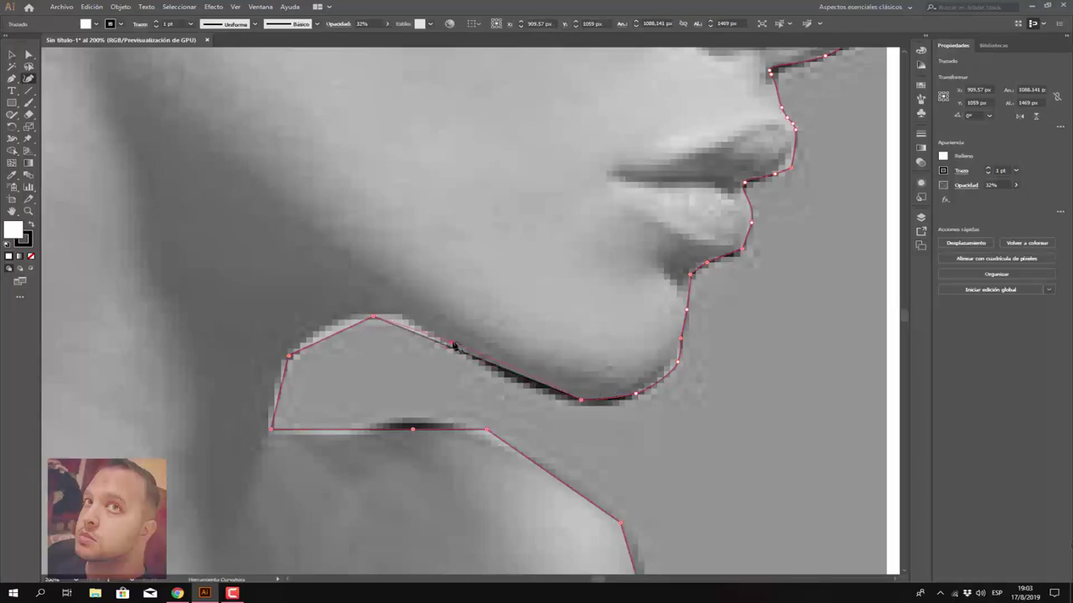
pyautogui.moveTo(445, 348); pyautogui.dragTo(400, 319)
pyautogui.moveTo(340, 335); pyautogui.dragTo(335, 327)
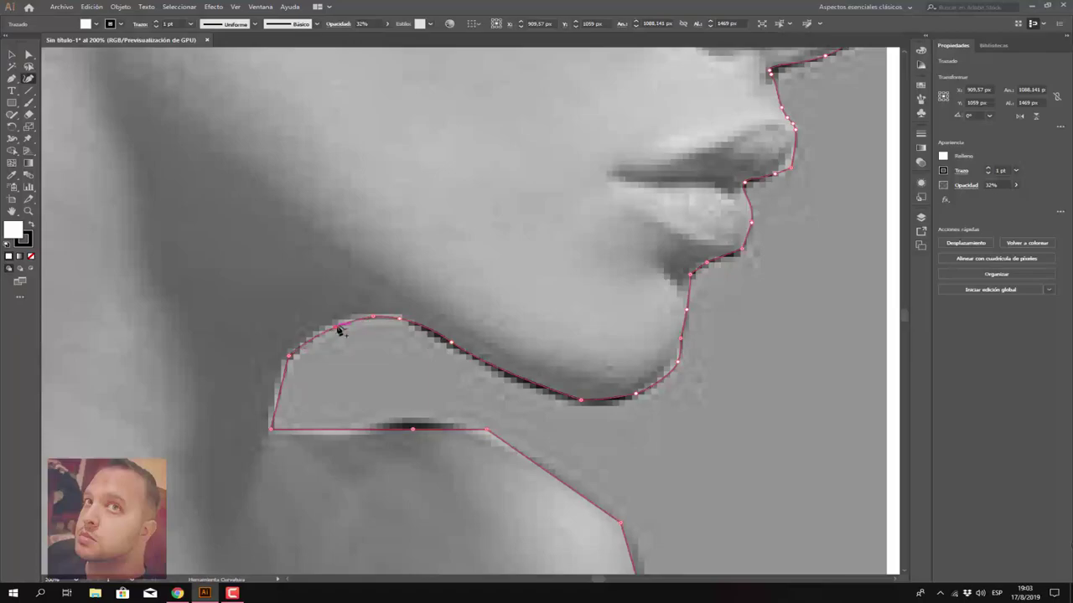
# Step: Curve the jaw and bottom neck edges, removing one stray anchor
pyautogui.click(277, 388)
pyautogui.click(333, 427)
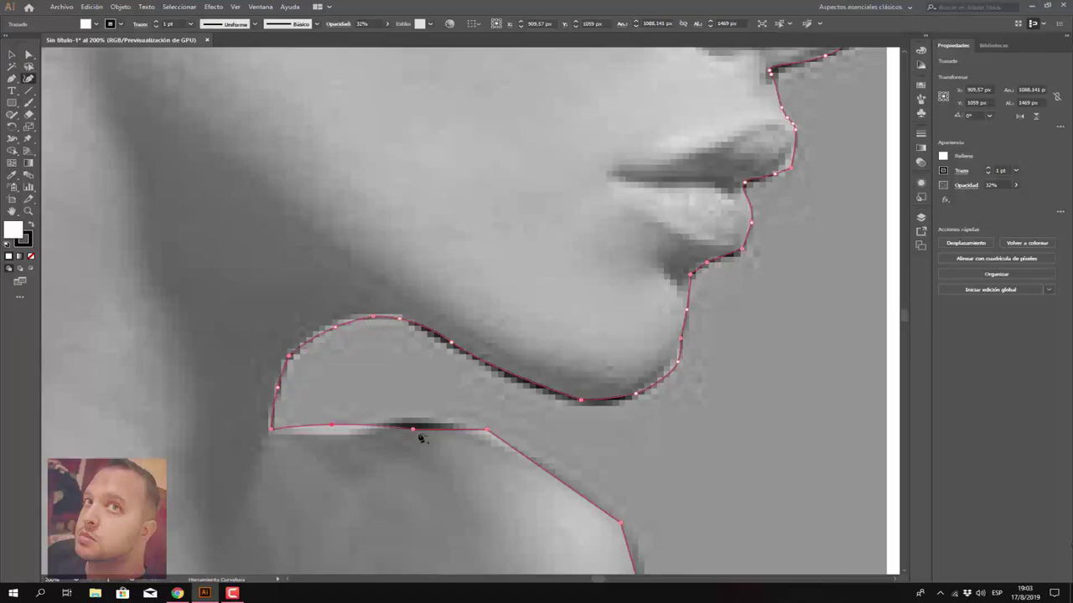
pyautogui.click(430, 427)
pyautogui.press('Delete')
pyautogui.moveTo(413, 432); pyautogui.dragTo(419, 420)
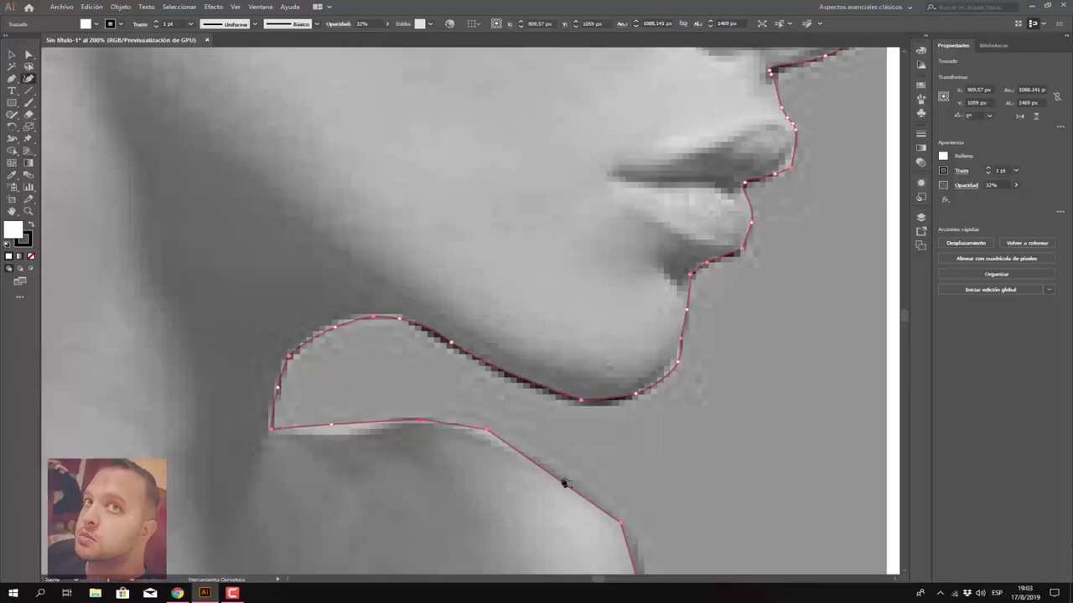
pyautogui.scroll(-1, 741, 513)
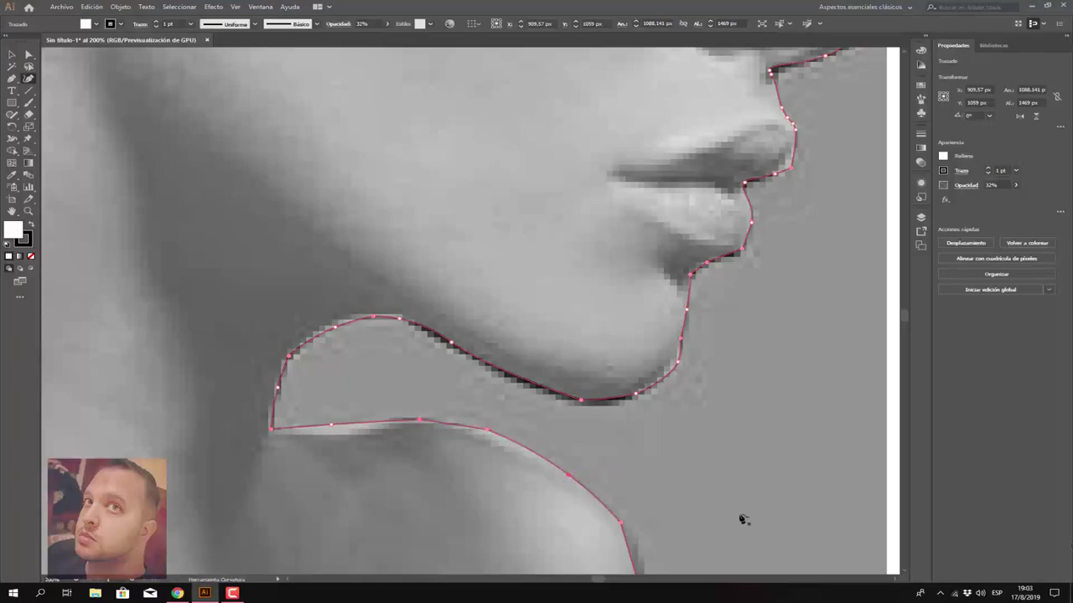
pyautogui.scroll(-2, 731, 514)
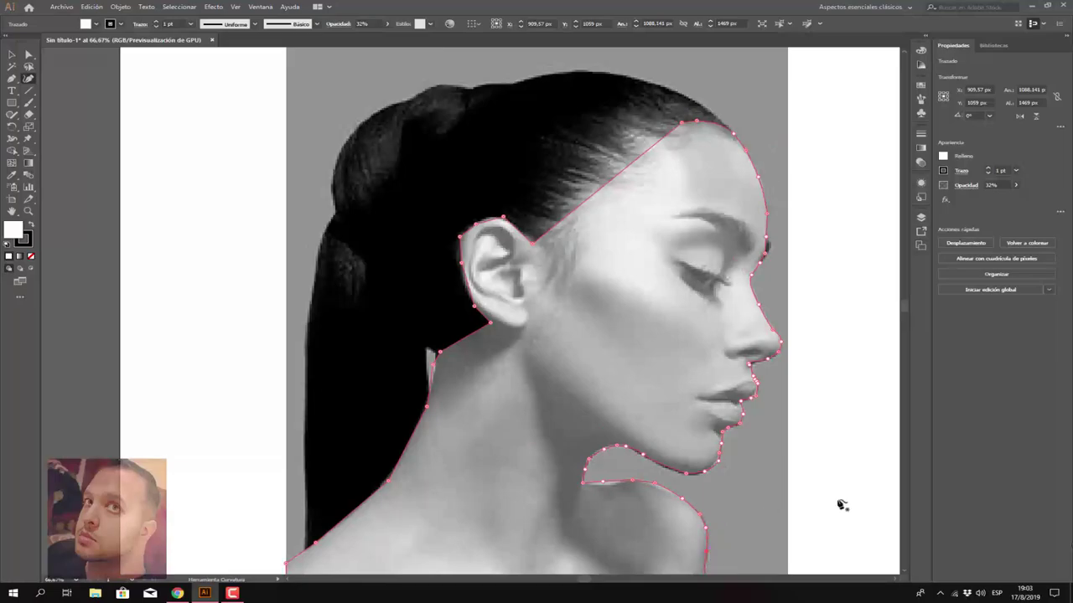
# Step: Add Curvature anchors so the outline fits the lower neck and shoulder edge
pyautogui.scroll(-3, 829, 505)
pyautogui.scroll(-2, 800, 495)
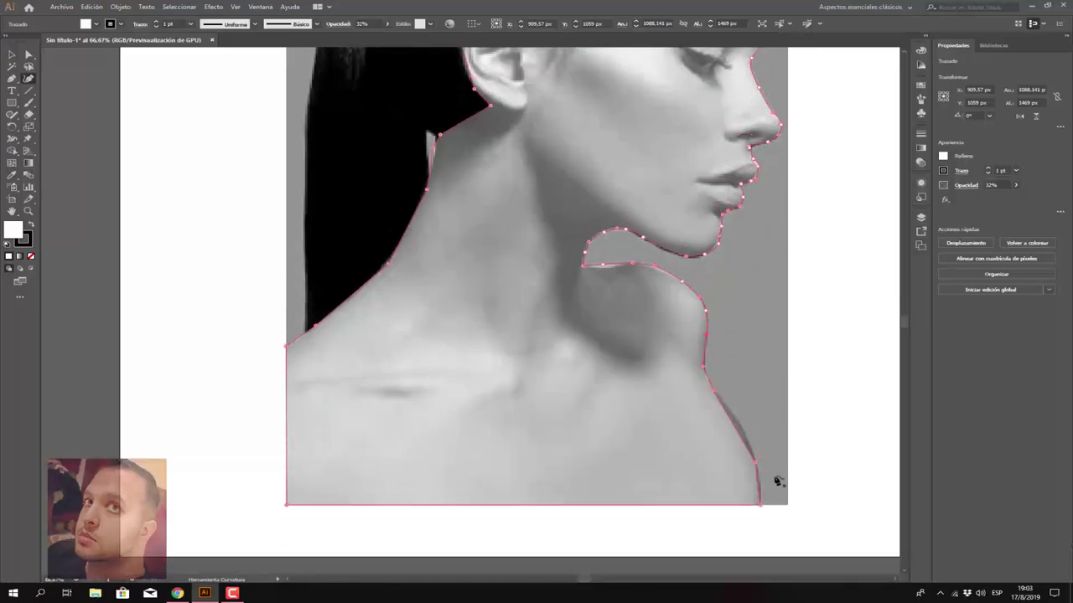
pyautogui.click(742, 431)
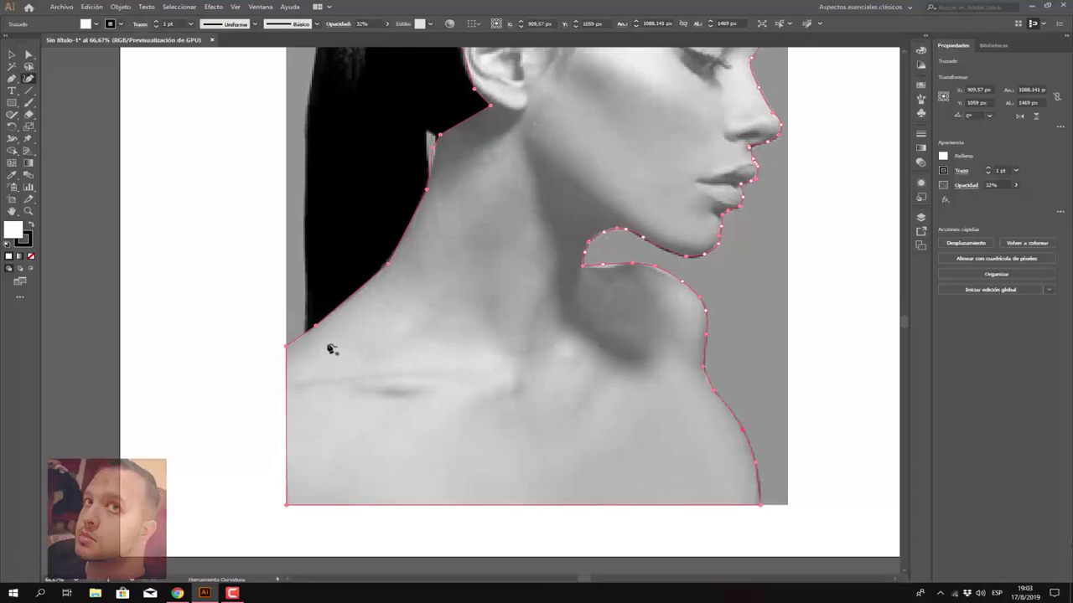
pyautogui.click(341, 303)
pyautogui.scroll(2, 394, 306)
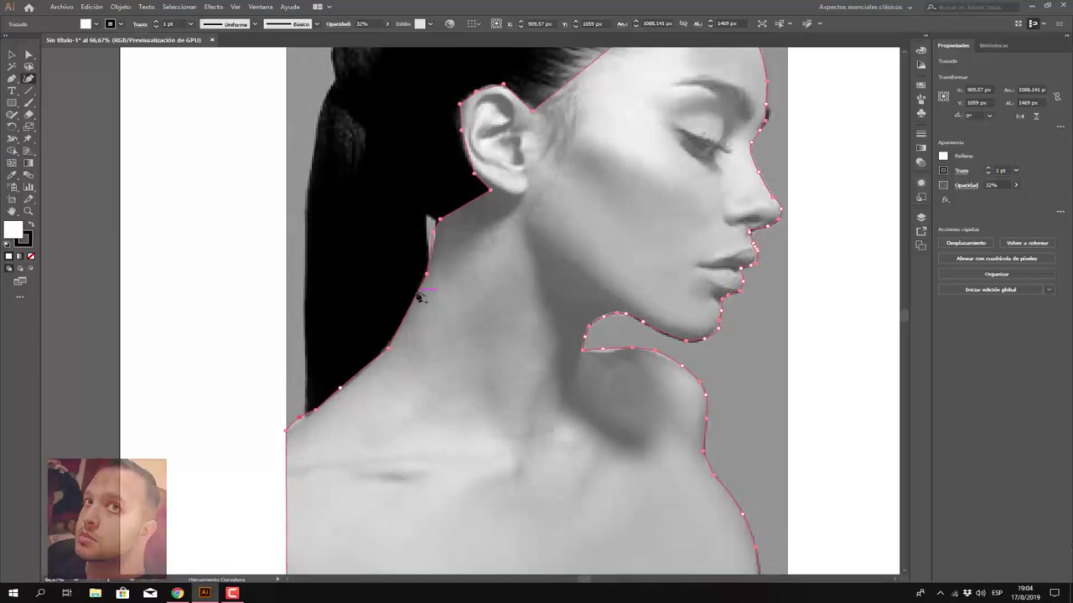
pyautogui.scroll(1, 434, 265)
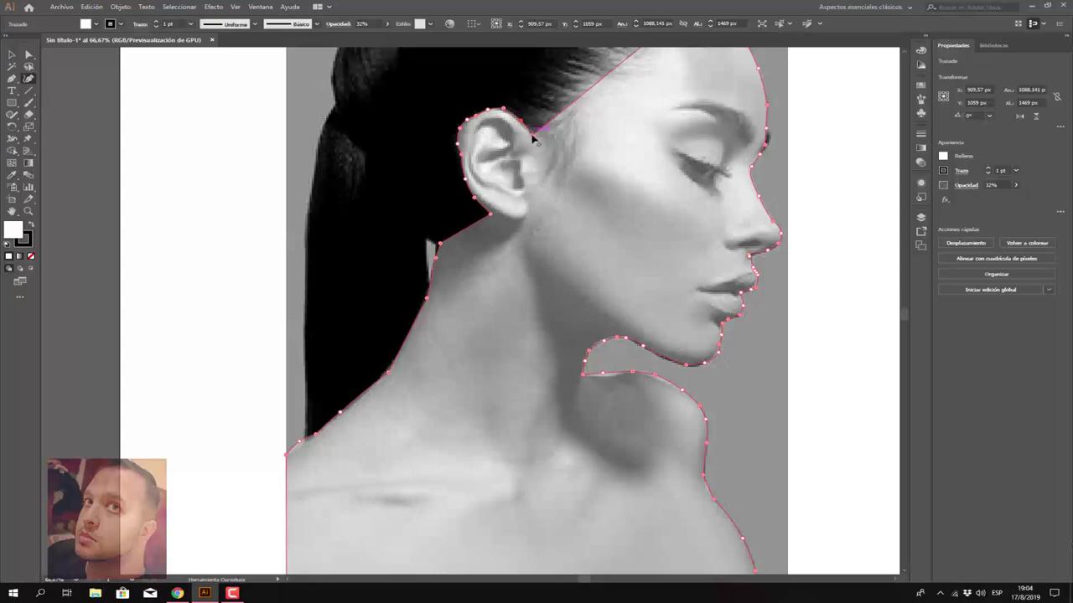
# Step: Move the ear-top junction and curve the outline along the hairline toward the forehead
pyautogui.moveTo(532, 133); pyautogui.dragTo(523, 137)
pyautogui.scroll(1, 549, 138)
pyautogui.scroll(1, 620, 178)
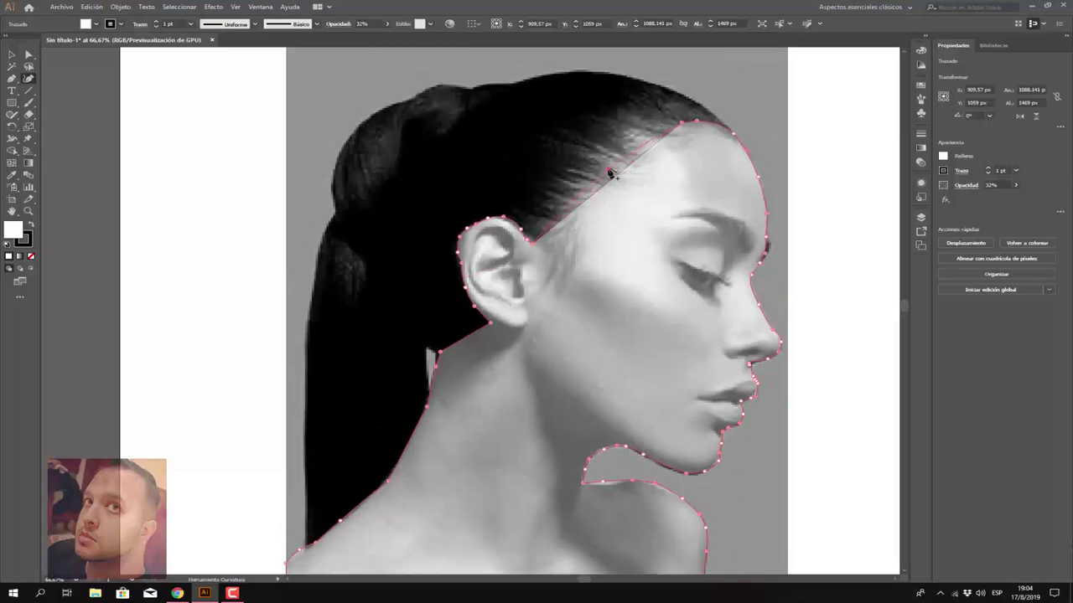
pyautogui.moveTo(611, 177); pyautogui.dragTo(617, 166)
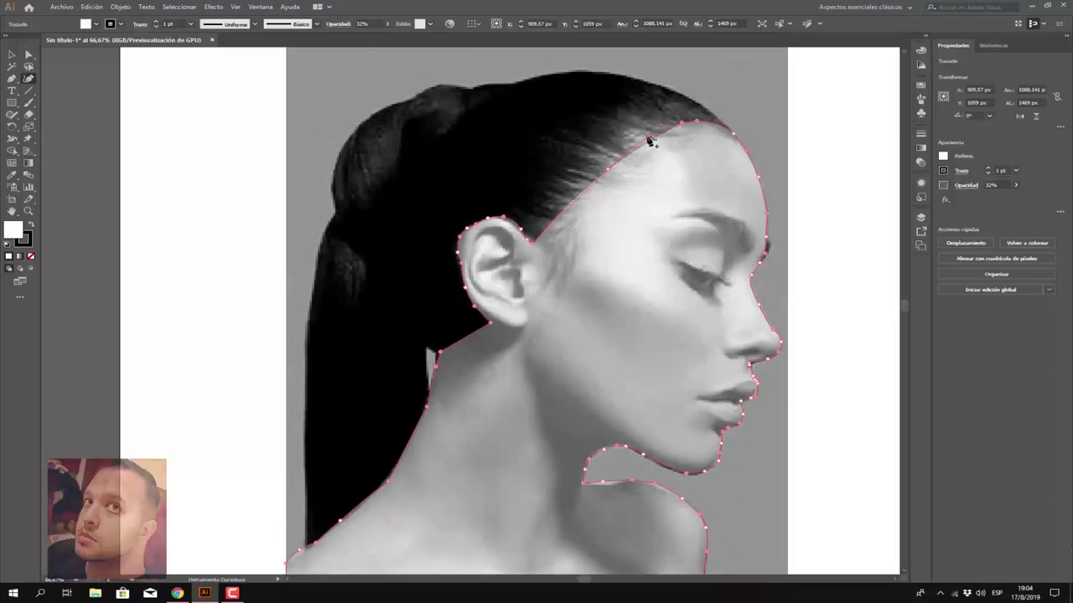
pyautogui.click(649, 137)
pyautogui.scroll(-2, 650, 216)
pyautogui.scroll(-1, 634, 244)
pyautogui.scroll(1, 623, 254)
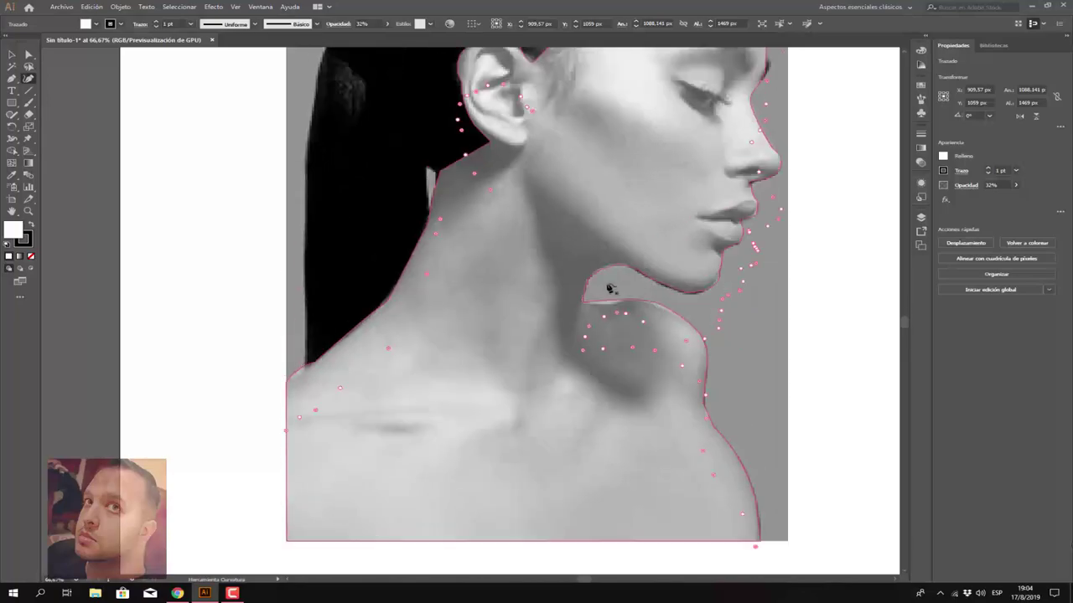
pyautogui.scroll(1, 620, 282)
pyautogui.scroll(1, 623, 280)
pyautogui.scroll(-1, 623, 280)
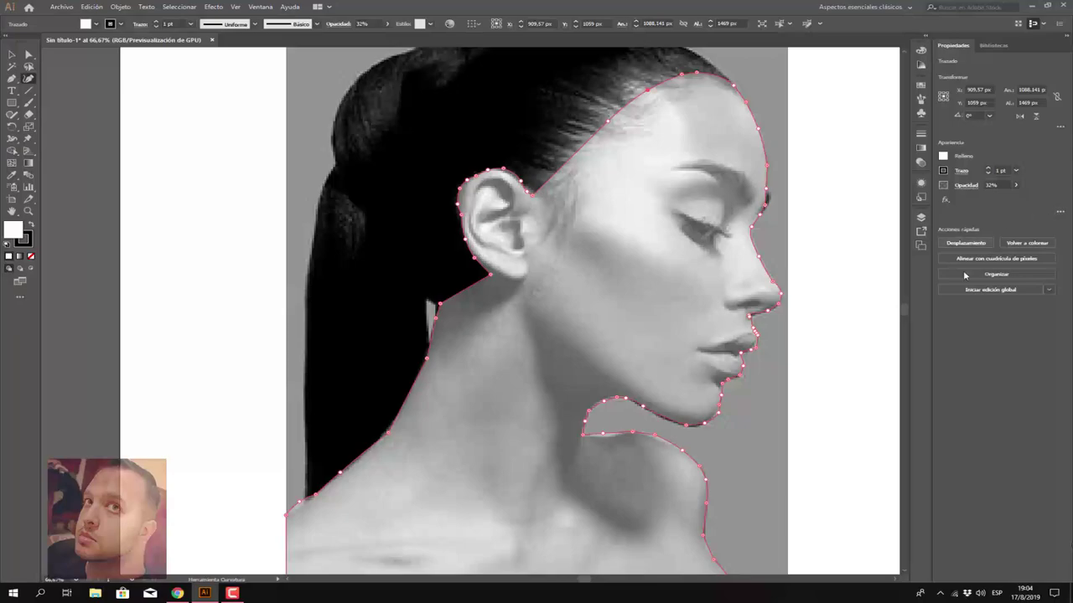
pyautogui.click(921, 217)
# Step: Give the skin outline a custom RGB fill with hex FFEEAA
pyautogui.click(810, 229)
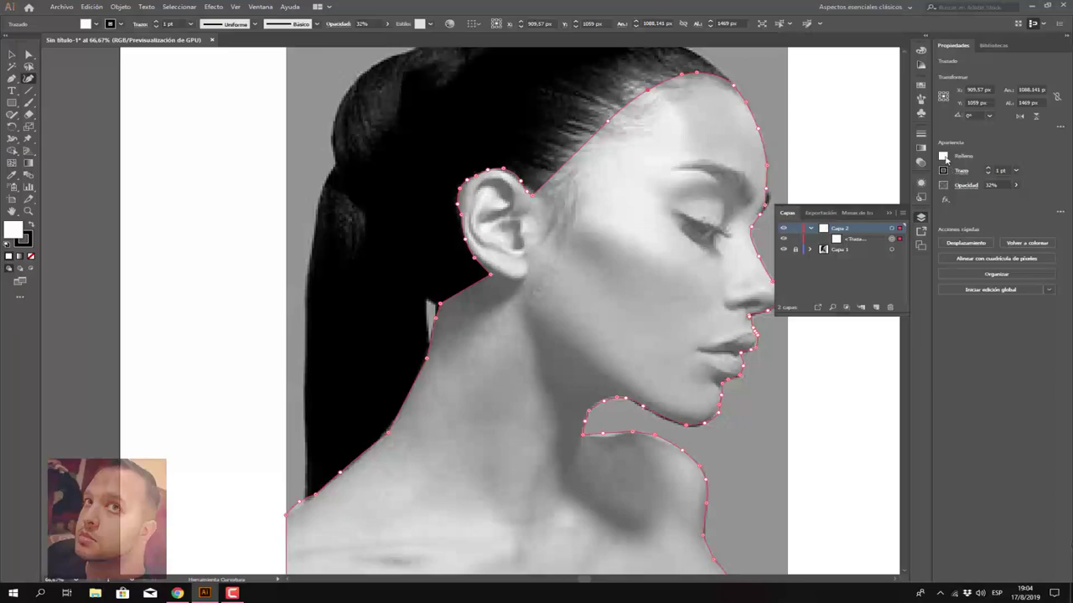
pyautogui.click(944, 156)
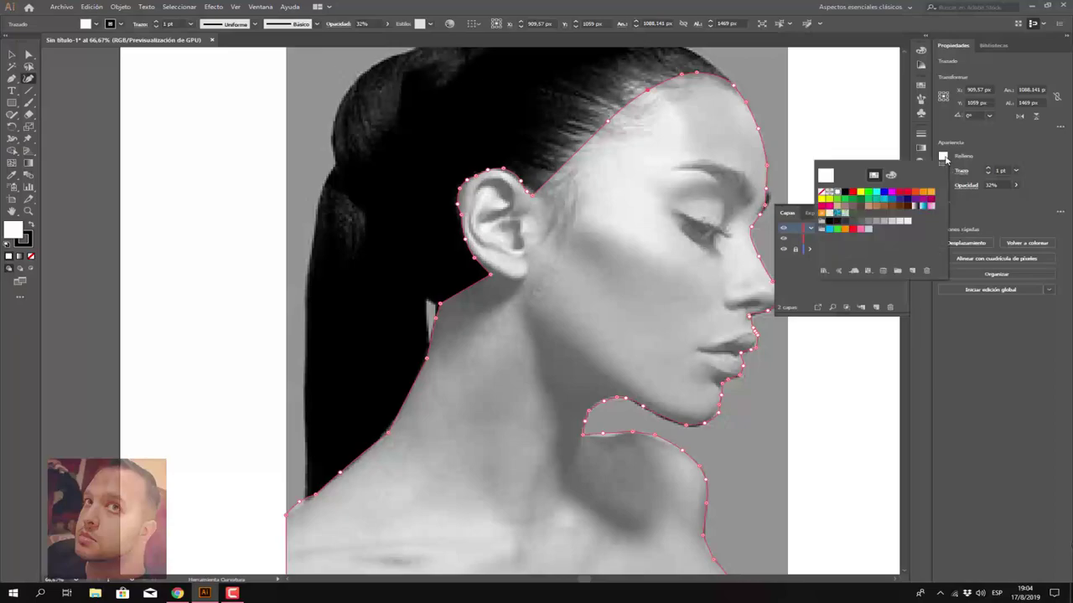
pyautogui.click(891, 176)
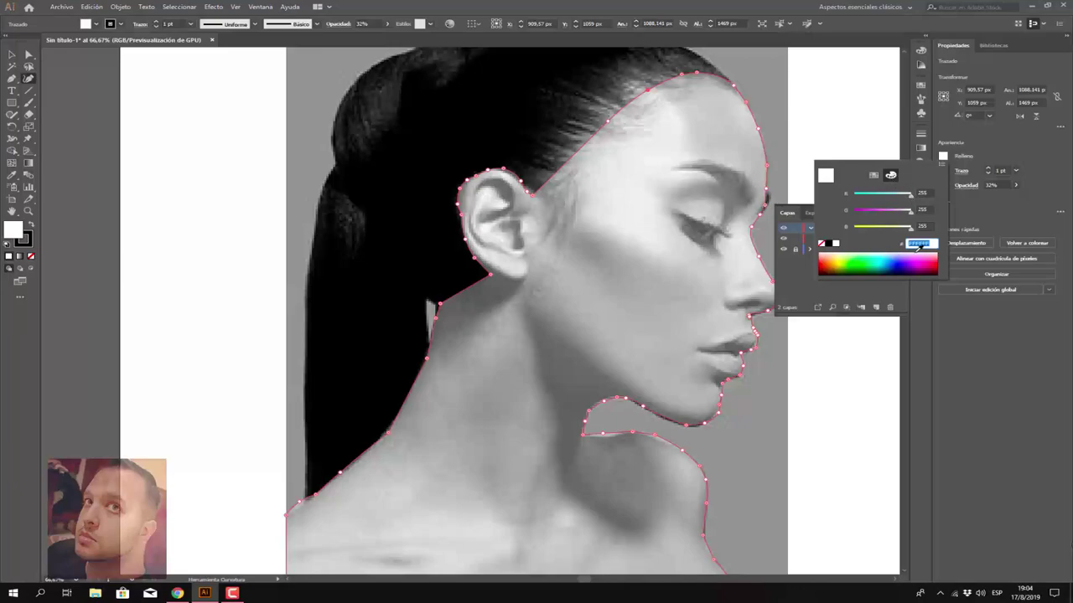
pyautogui.click(932, 254)
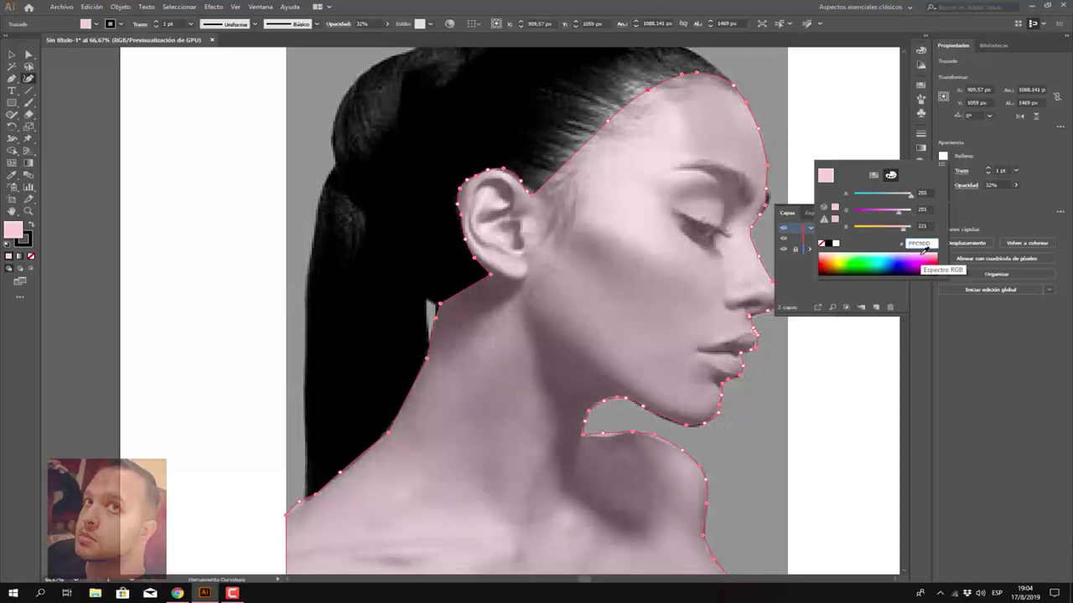
pyautogui.moveTo(899, 211); pyautogui.dragTo(905, 232)
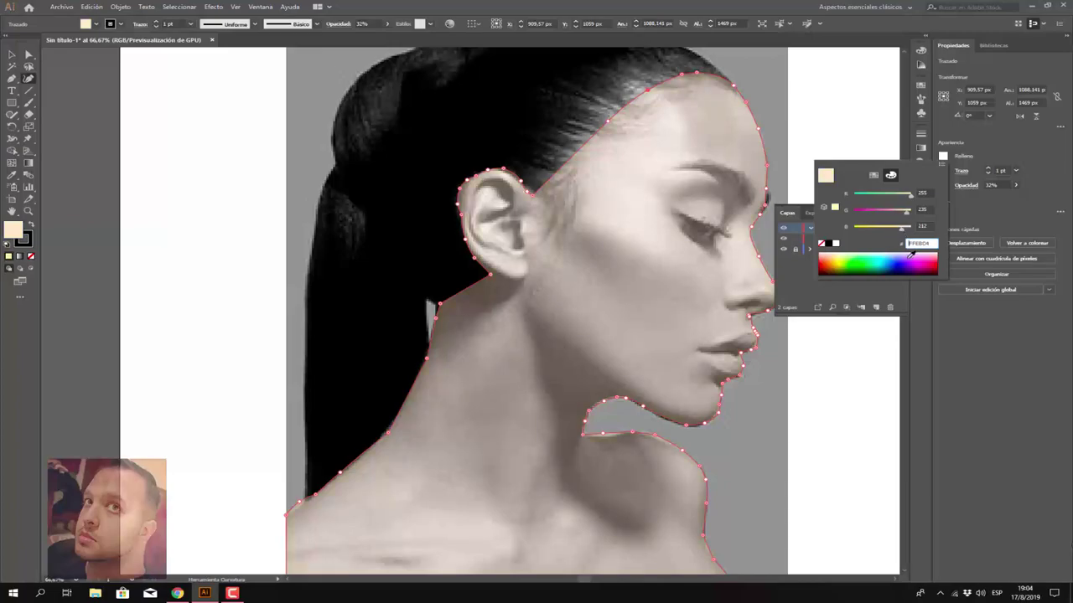
pyautogui.click(918, 244)
pyautogui.write('FFEEAA')
pyautogui.press('Return')
# Step: Adjust the fill sliders to a light orange (B 99, hex FFBE63)
pyautogui.moveTo(832, 253); pyautogui.dragTo(833, 260)
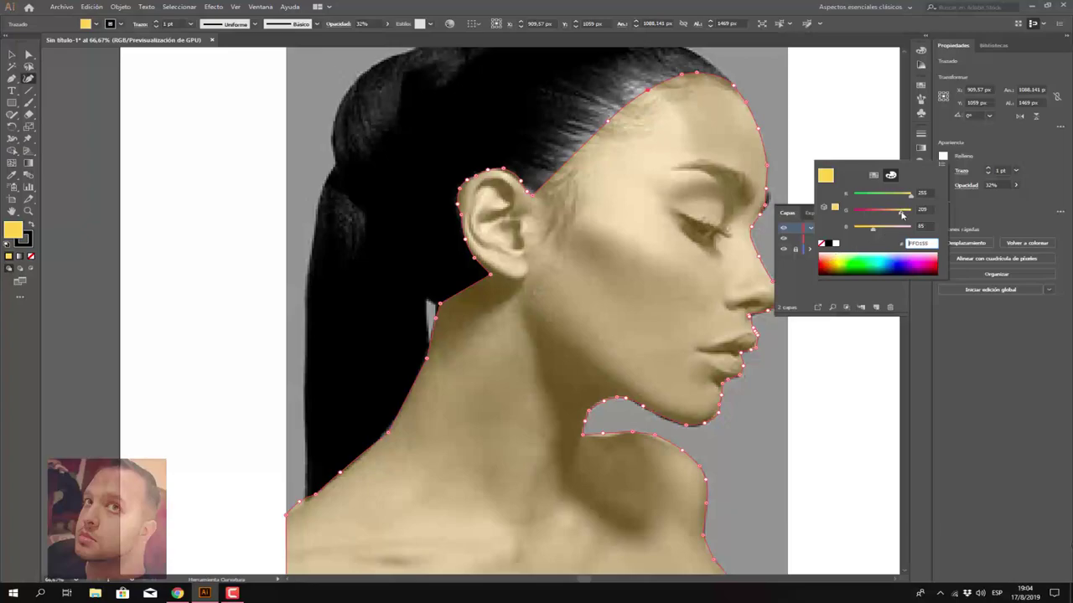
pyautogui.moveTo(873, 228)
pyautogui.mouseDown()
pyautogui.moveTo(885, 232)
pyautogui.moveTo(898, 215)
pyautogui.mouseUp()
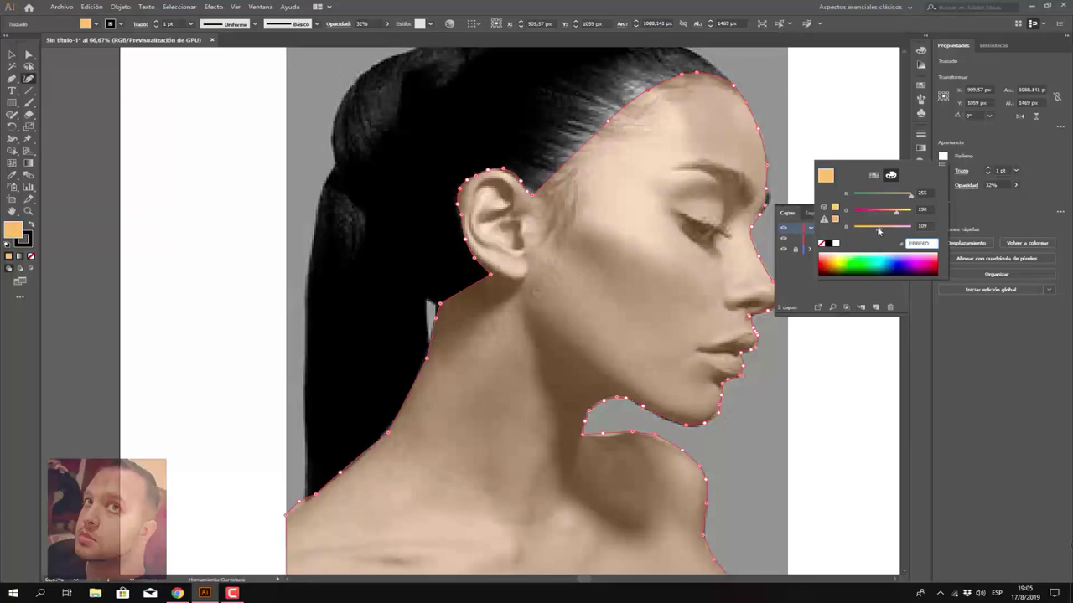
pyautogui.moveTo(878, 231); pyautogui.dragTo(877, 231)
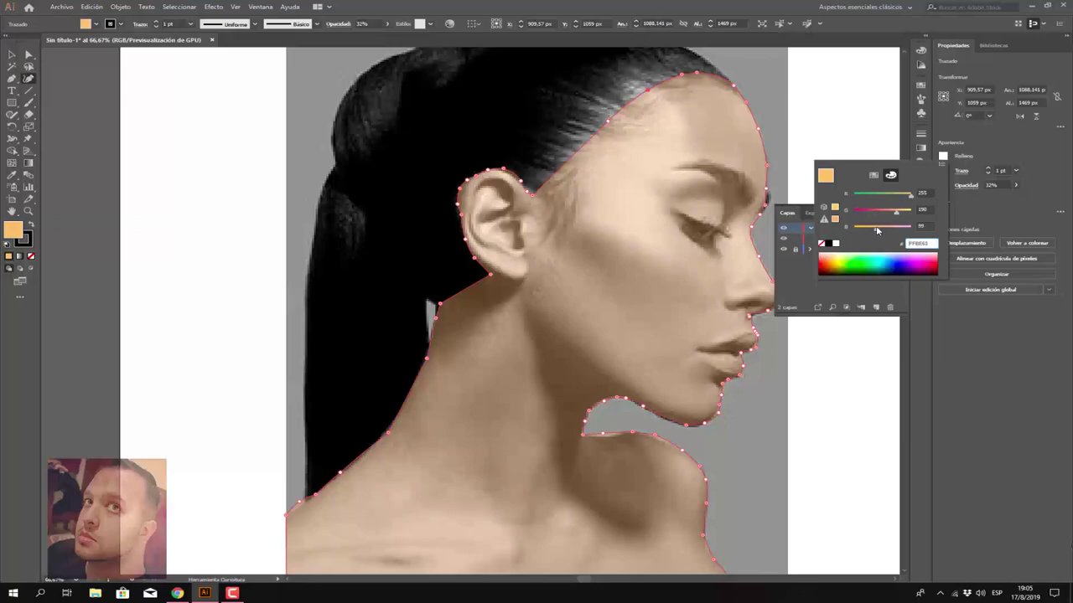
pyautogui.click(986, 209)
# Step: Raise the skin shape's opacity to 100% and paste a copy of its path in front
pyautogui.click(1019, 185)
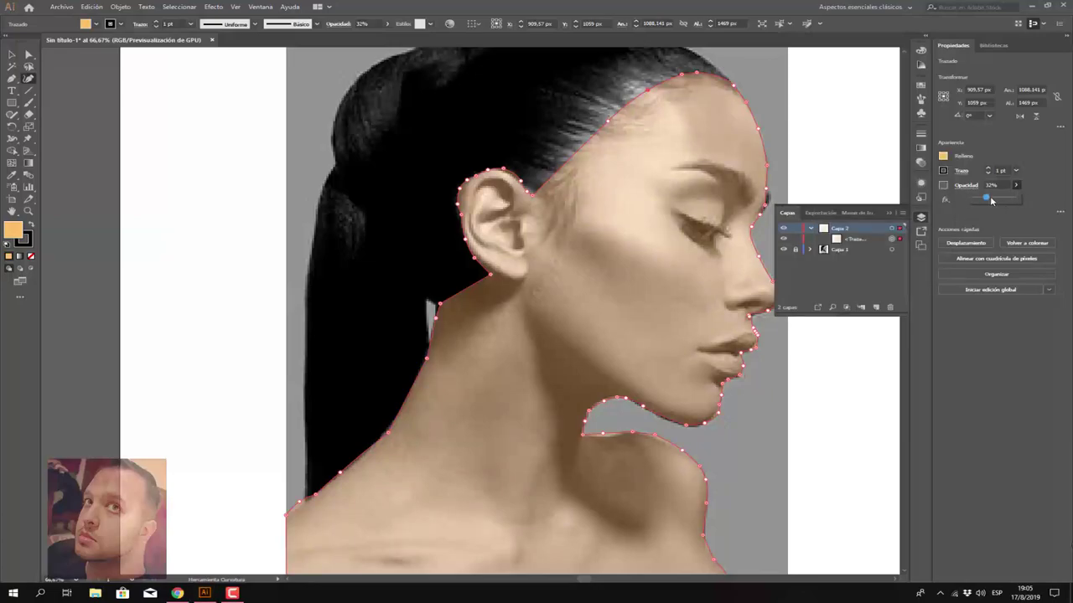
pyautogui.moveTo(989, 199); pyautogui.dragTo(1028, 201)
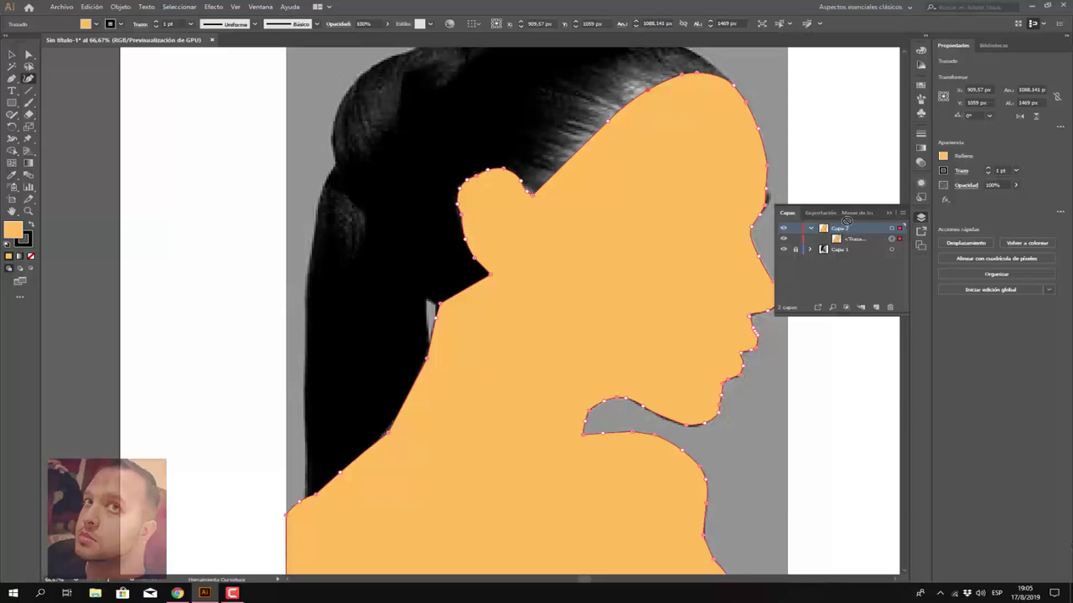
pyautogui.click(856, 242)
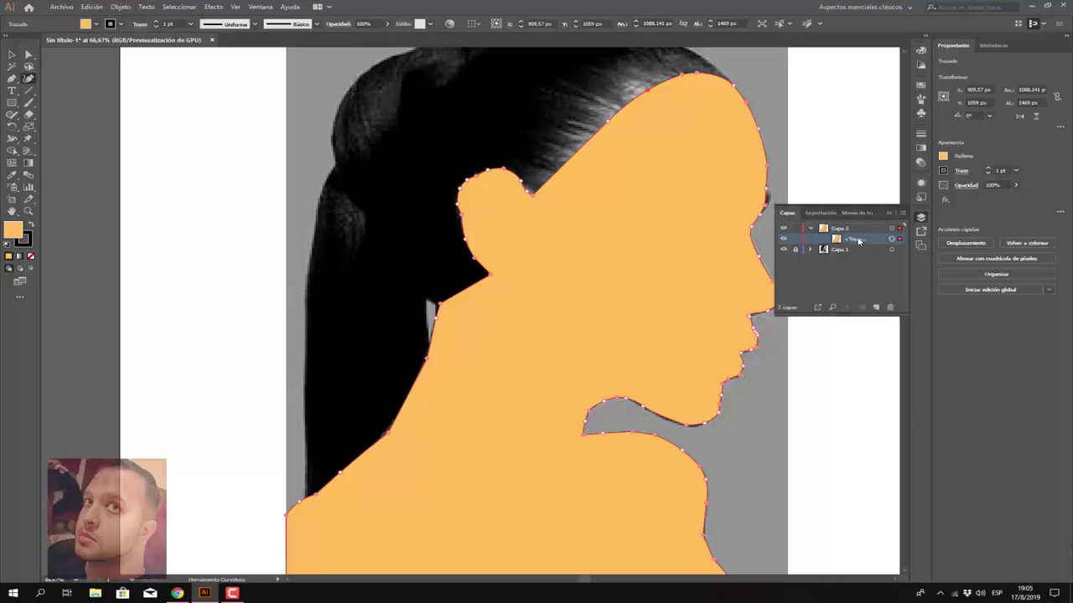
pyautogui.hotkey('ctrl', 'c')
pyautogui.hotkey('ctrl', 'f')
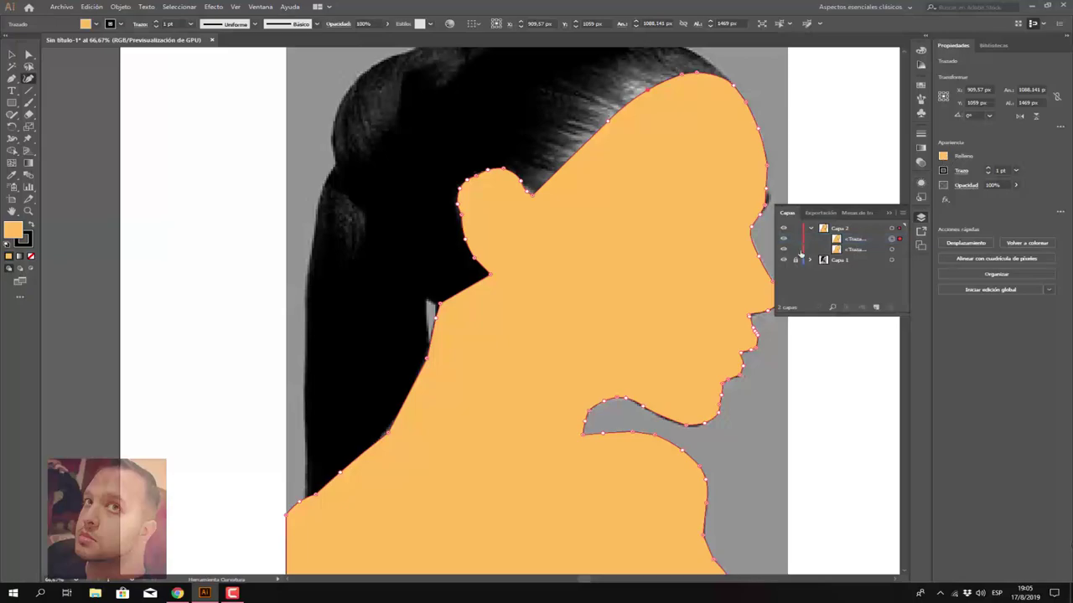
# Step: Set the upper skin-path copy's fill to None, keeping its stroke at 1 pt
pyautogui.click(843, 251)
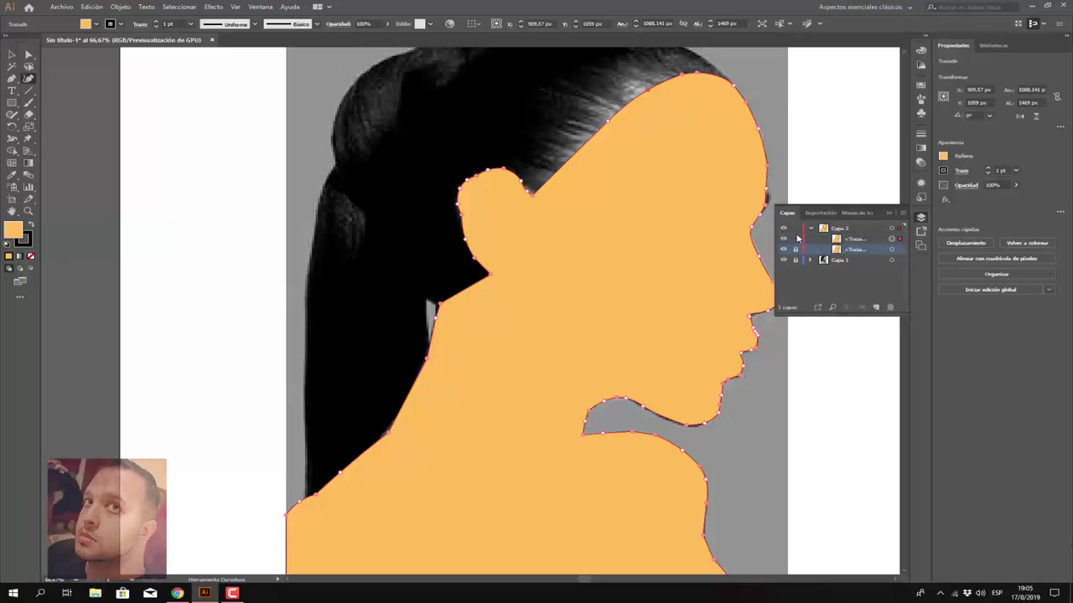
pyautogui.click(856, 240)
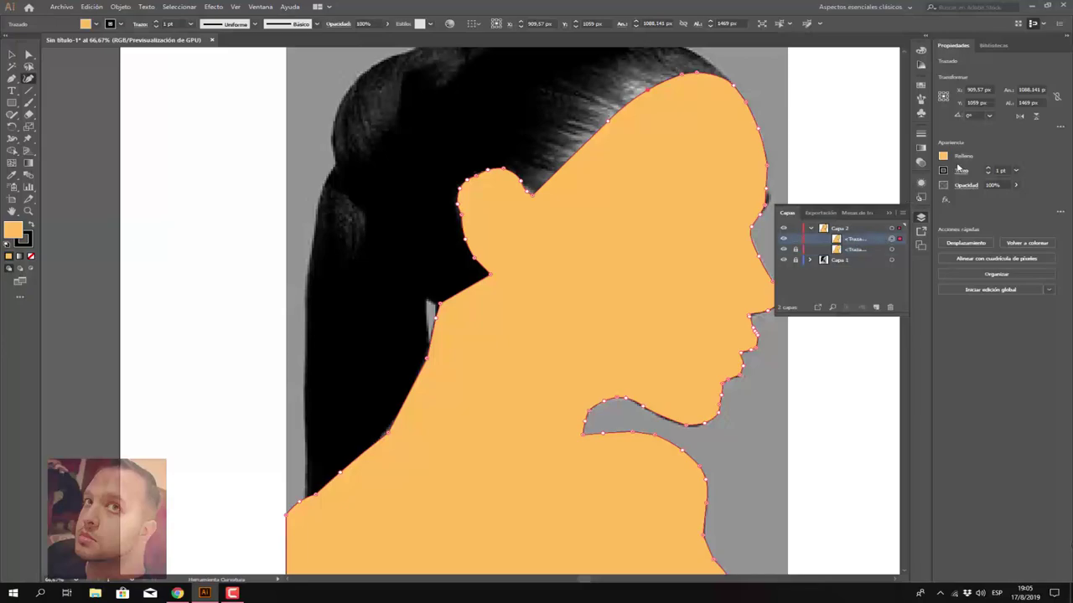
pyautogui.click(943, 156)
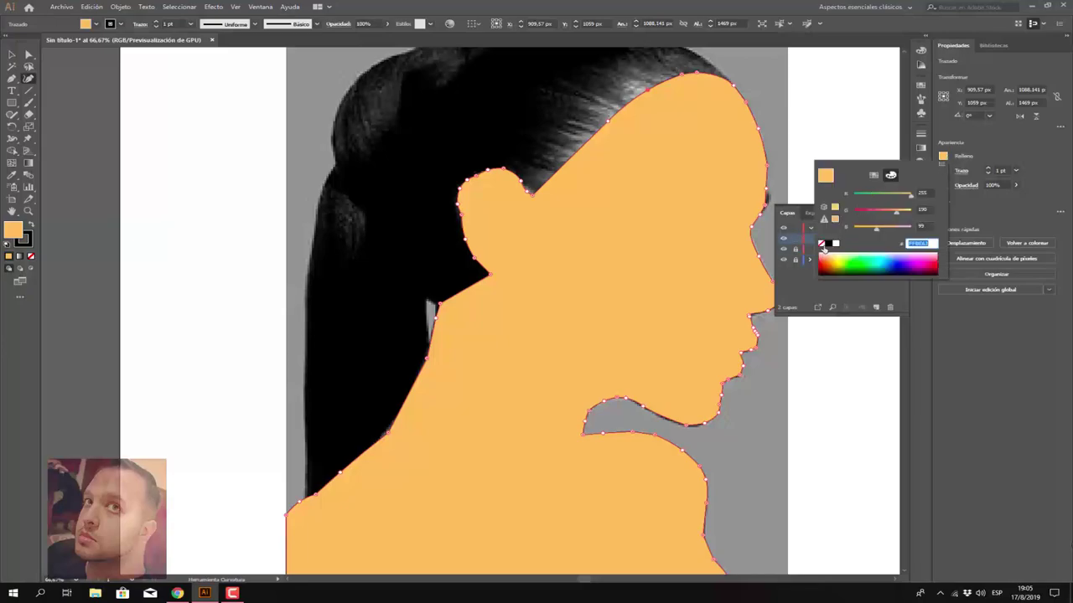
pyautogui.click(821, 244)
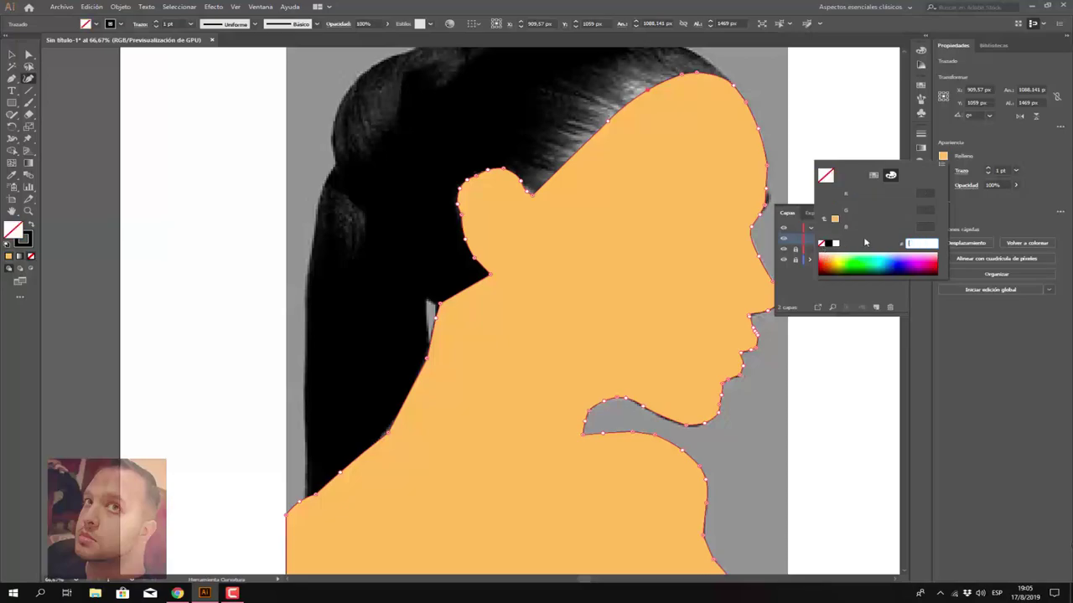
pyautogui.click(978, 213)
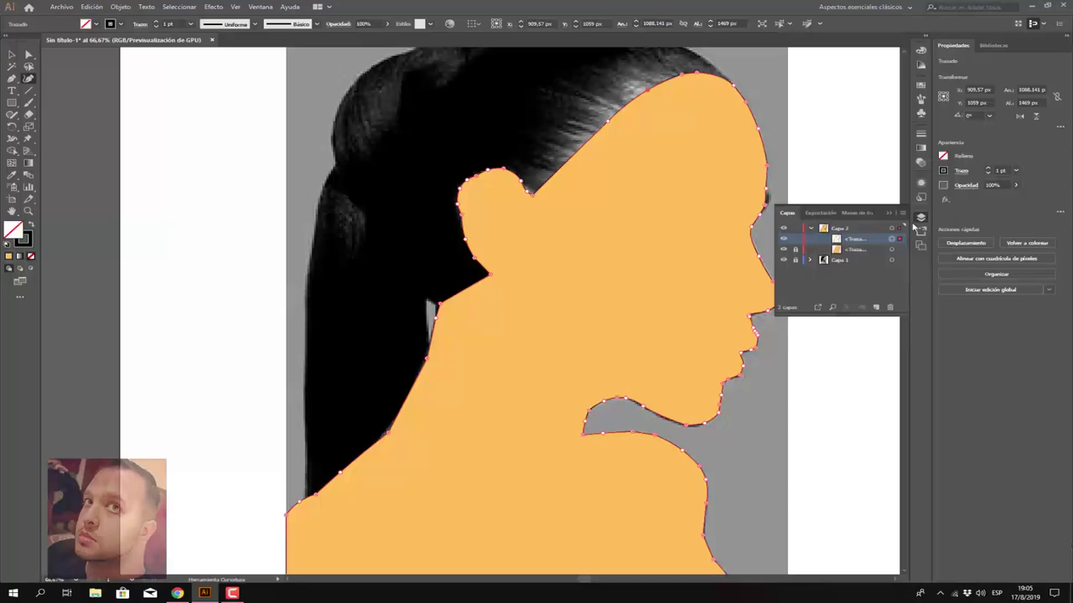
pyautogui.click(988, 170)
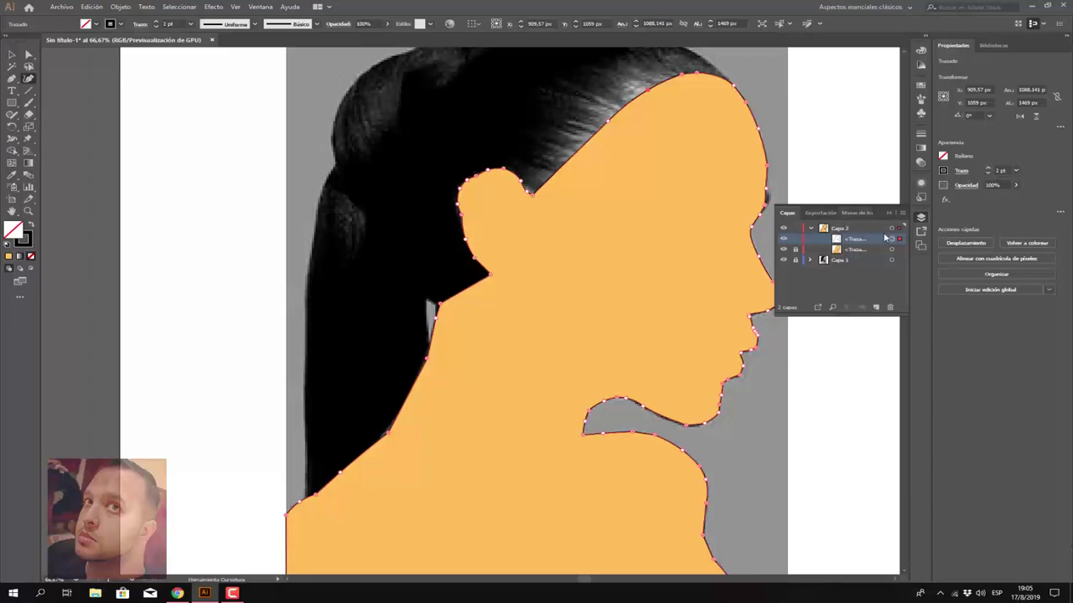
pyautogui.click(988, 173)
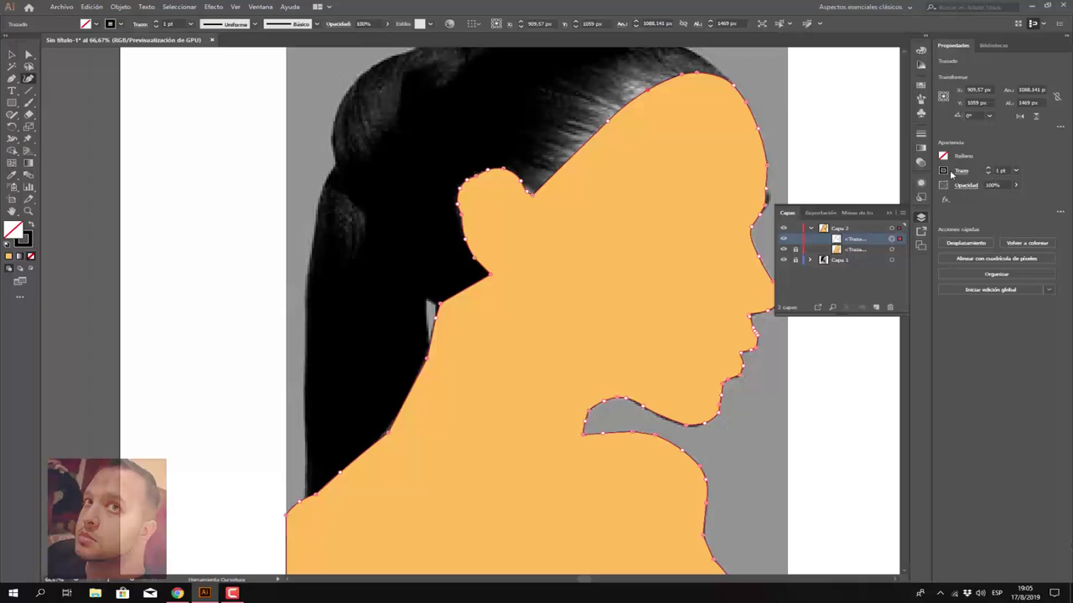
pyautogui.click(12, 55)
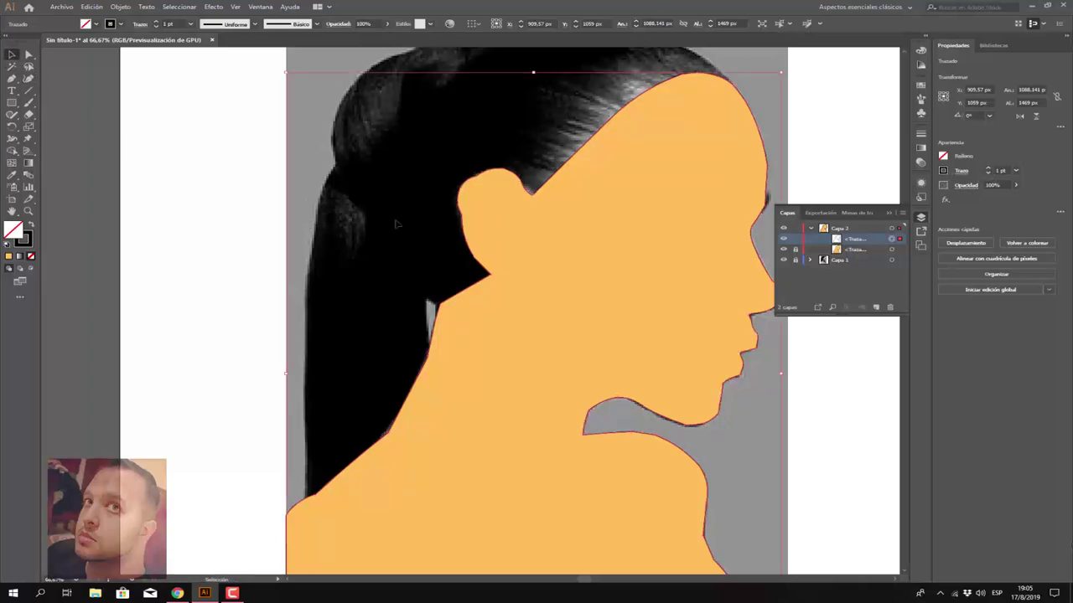
# Step: Hide the reference photo layer Capa 1 to view the plain skin silhouette
pyautogui.click(784, 261)
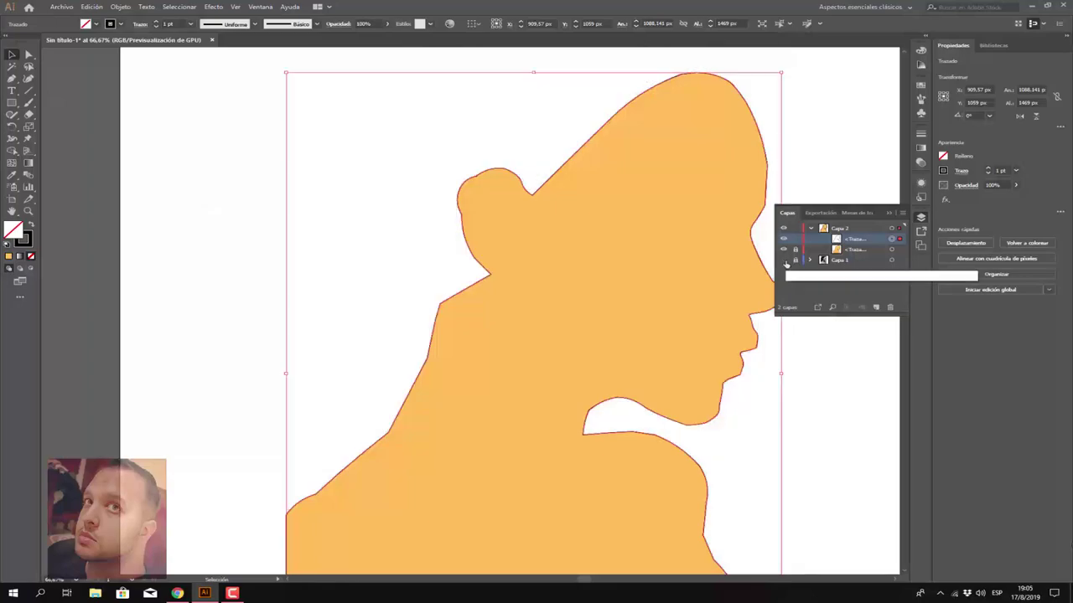
pyautogui.click(821, 182)
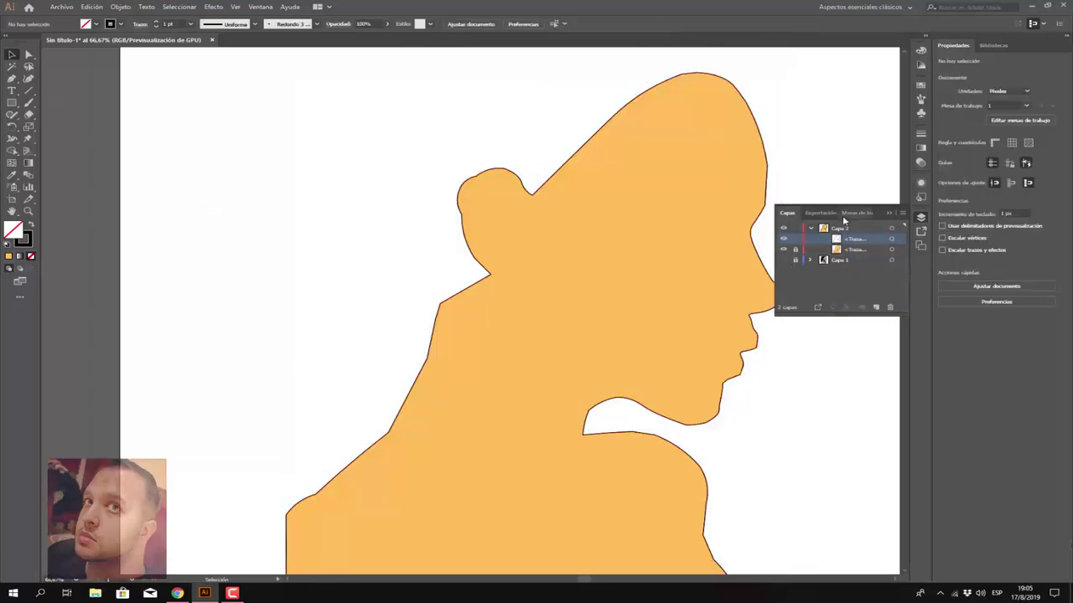
pyautogui.scroll(-1, 838, 175)
pyautogui.scroll(-1, 841, 197)
pyautogui.scroll(2, 846, 197)
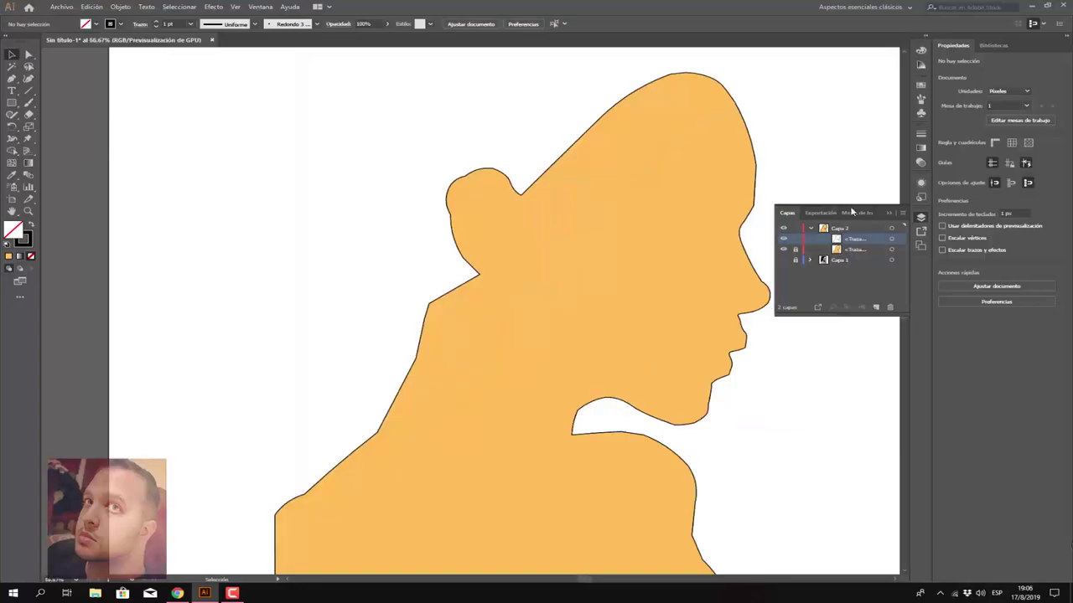
pyautogui.scroll(-1, 844, 204)
pyautogui.scroll(1, 845, 205)
# Step: Give the top skin outline an orange-brown stroke swatch
pyautogui.click(892, 240)
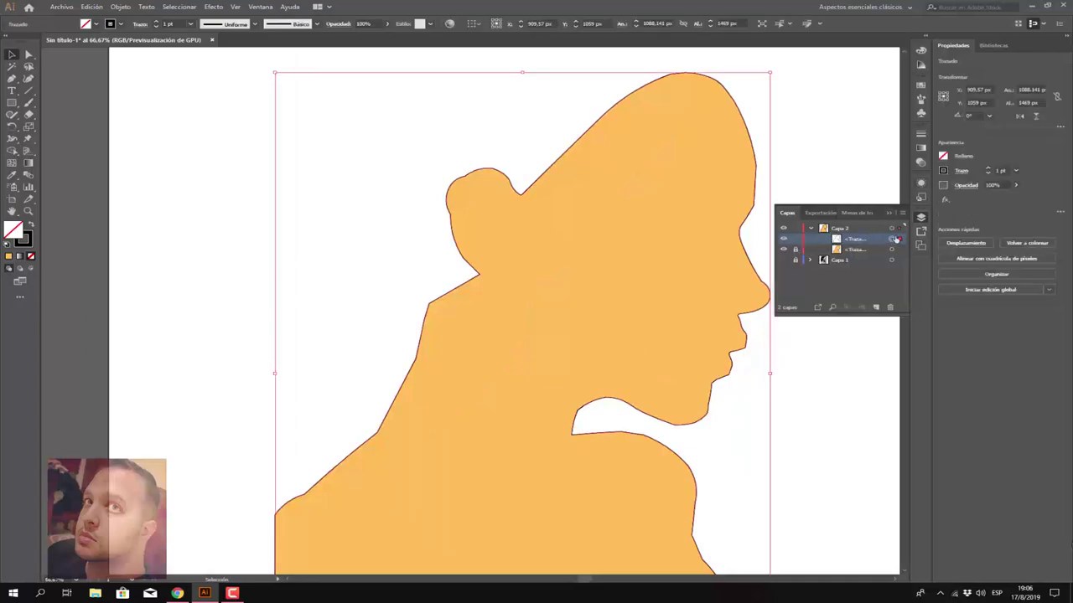
pyautogui.click(944, 171)
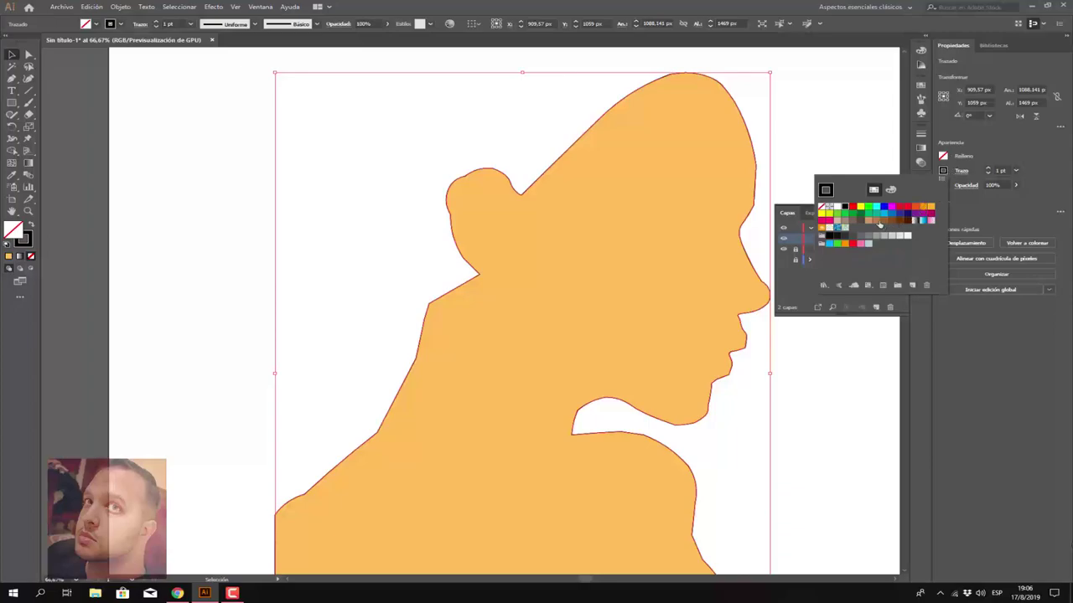
pyautogui.click(881, 220)
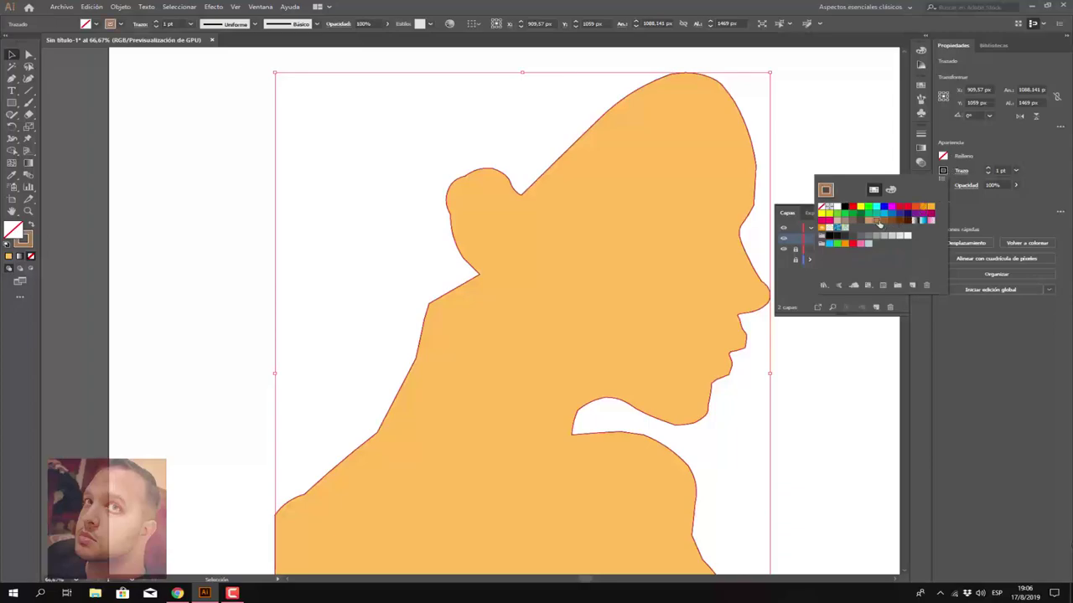
pyautogui.click(963, 335)
pyautogui.click(856, 345)
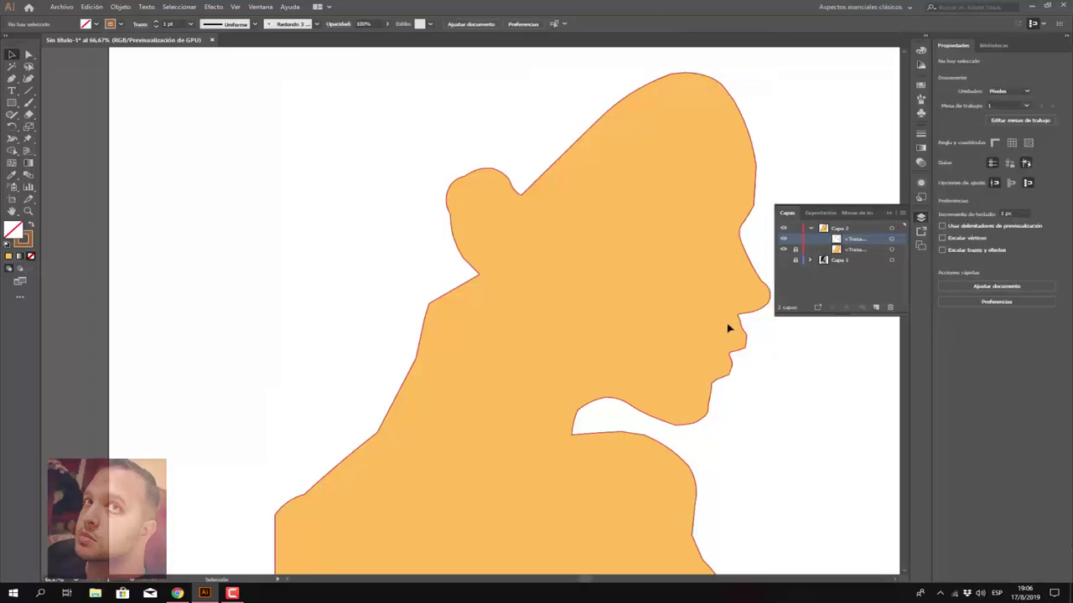
# Step: Show the photo again, then lock and hide the orange skin shape
pyautogui.click(783, 261)
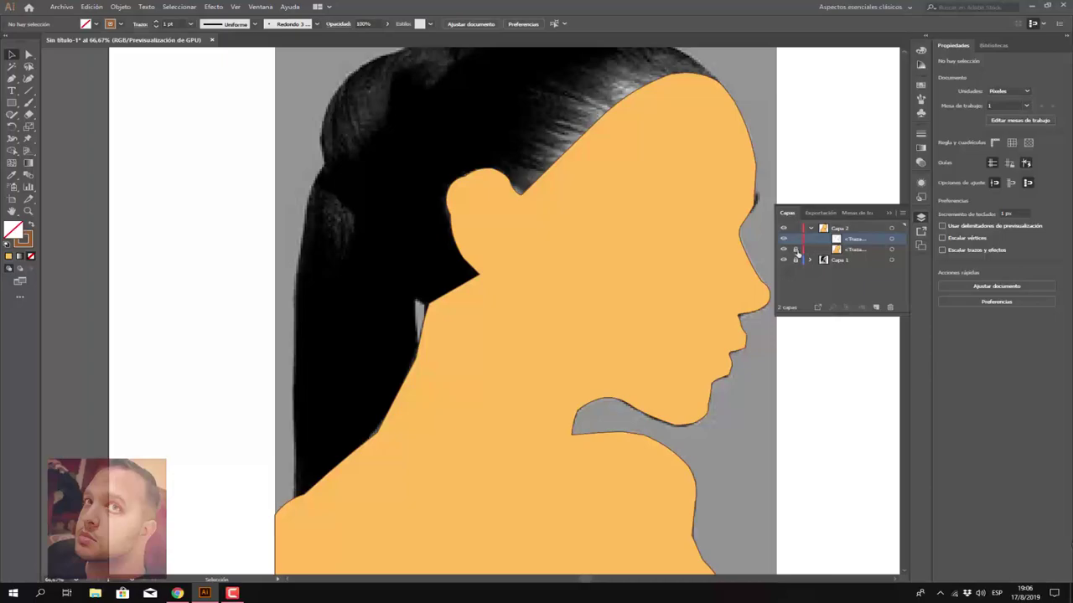
pyautogui.click(795, 249)
pyautogui.click(783, 250)
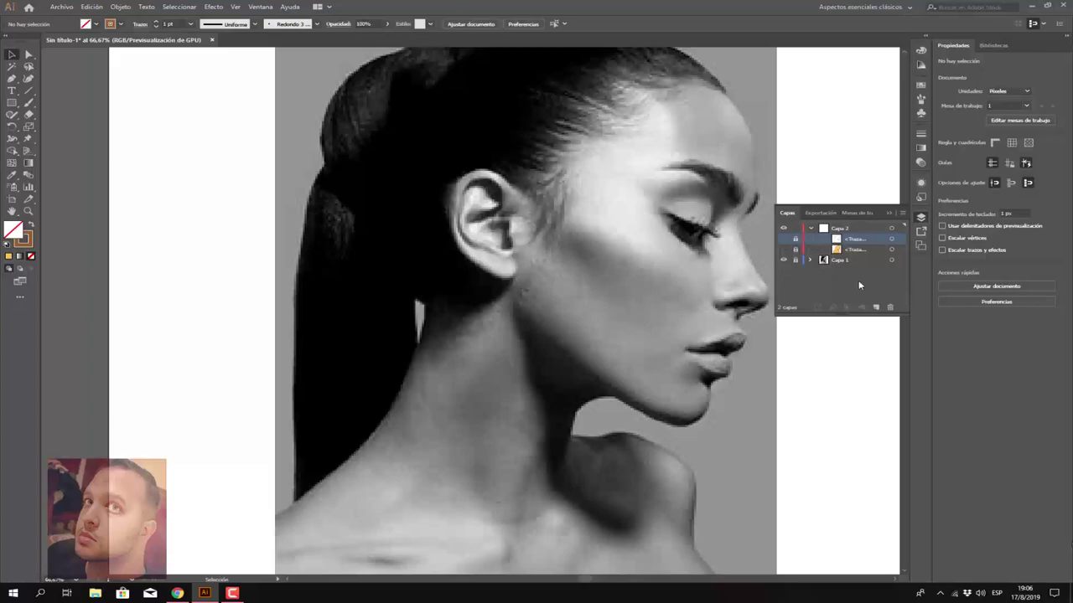
# Step: Add a new layer named 'cabello' and rename Capa 2 to 'piel'
pyautogui.click(877, 308)
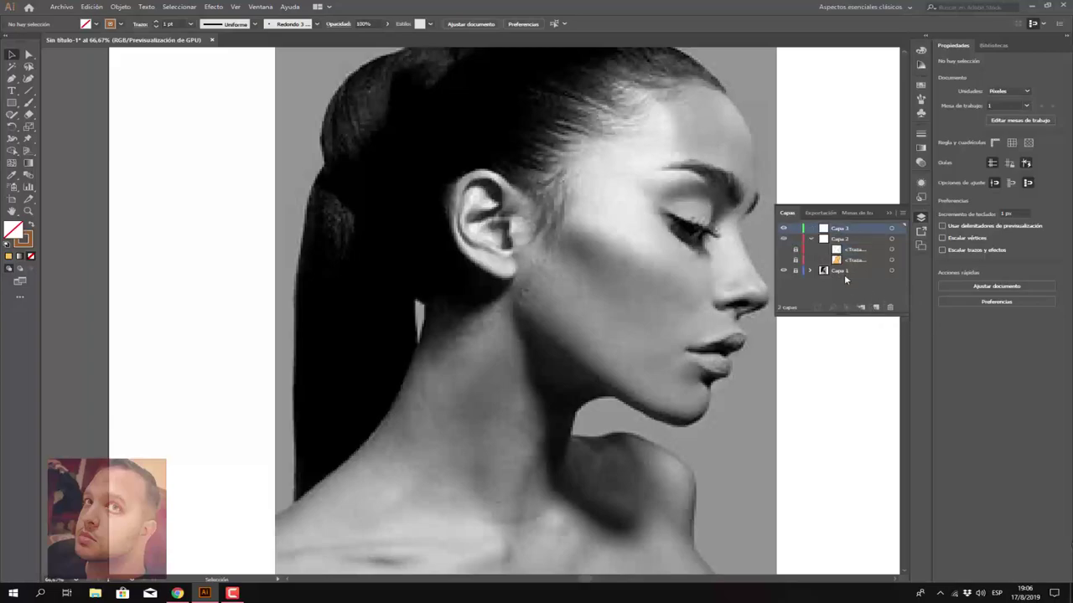
pyautogui.click(810, 239)
pyautogui.doubleClick(840, 228)
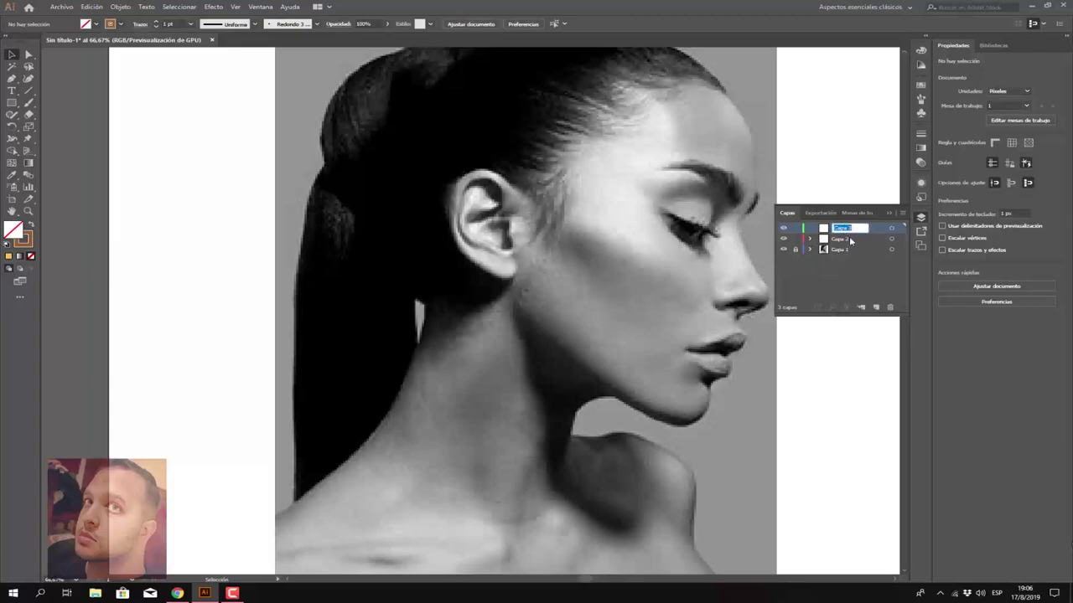
pyautogui.write('cabello')
pyautogui.click(851, 242)
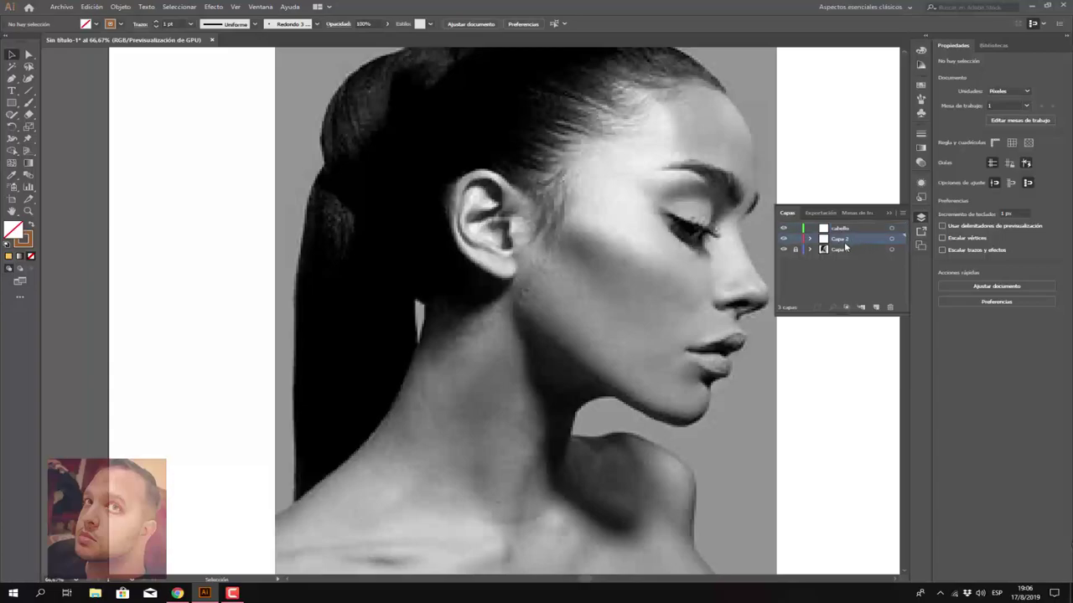
pyautogui.doubleClick(840, 239)
pyautogui.write('pie')
pyautogui.write('l')
pyautogui.click(844, 229)
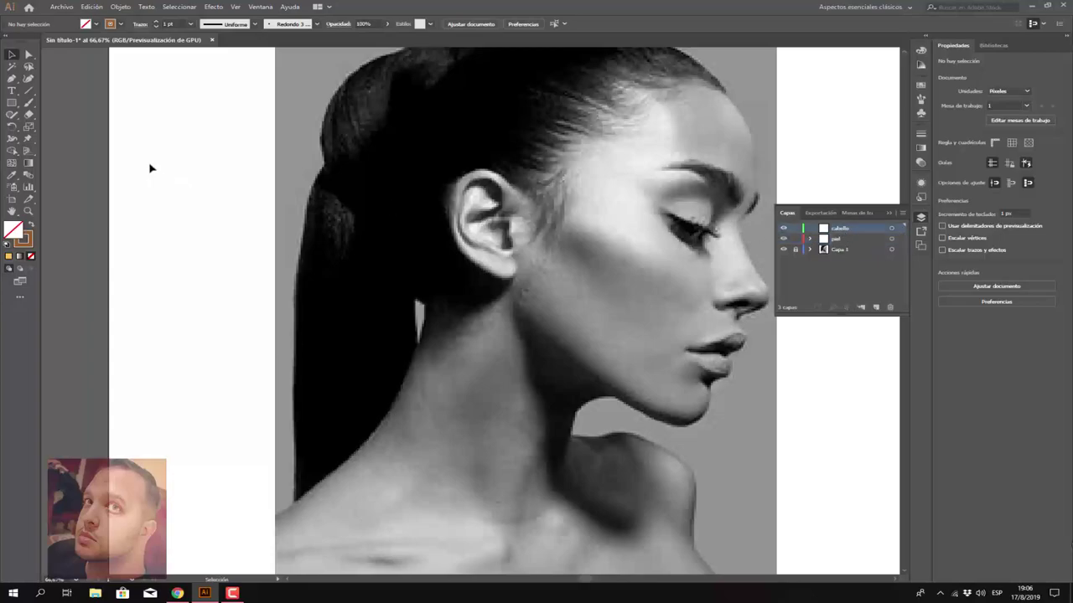
pyautogui.click(12, 78)
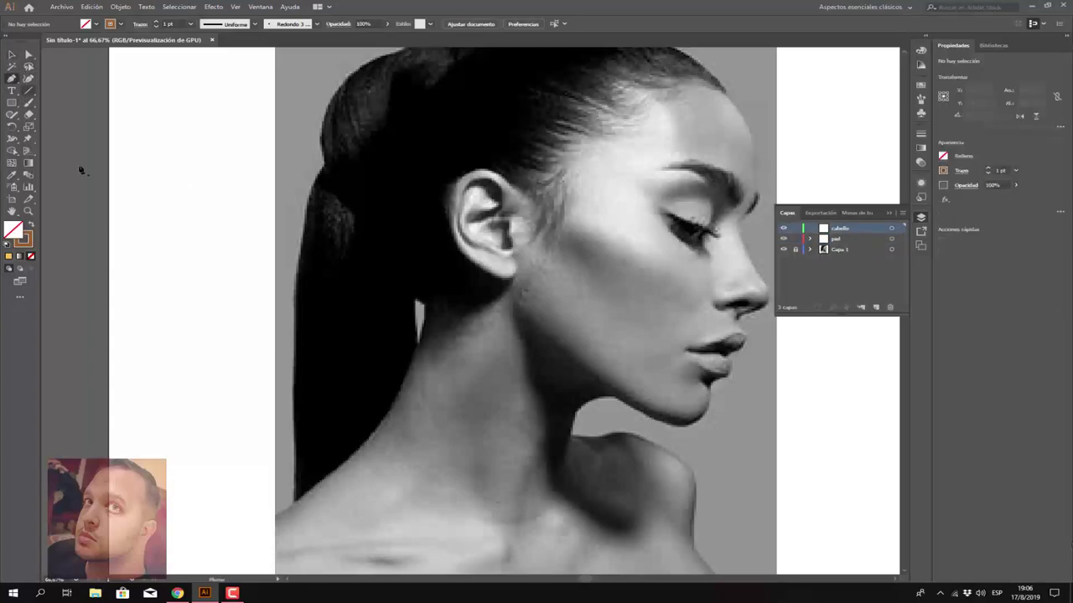
# Step: Trace the hair's back edge and crown up to the forehead with Curvature anchors
pyautogui.click(28, 78)
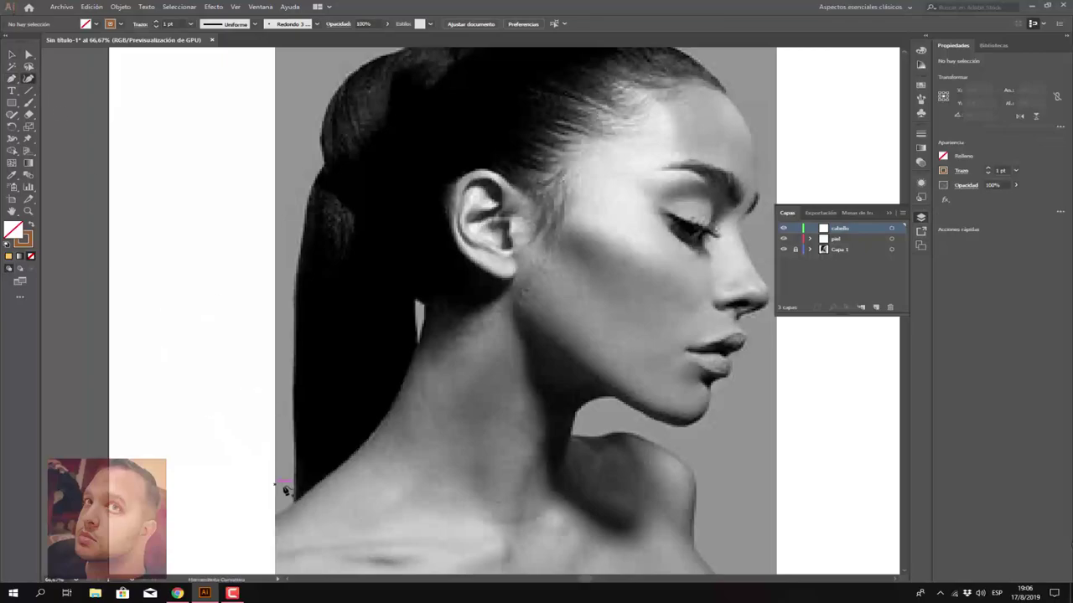
pyautogui.click(295, 501)
pyautogui.click(294, 279)
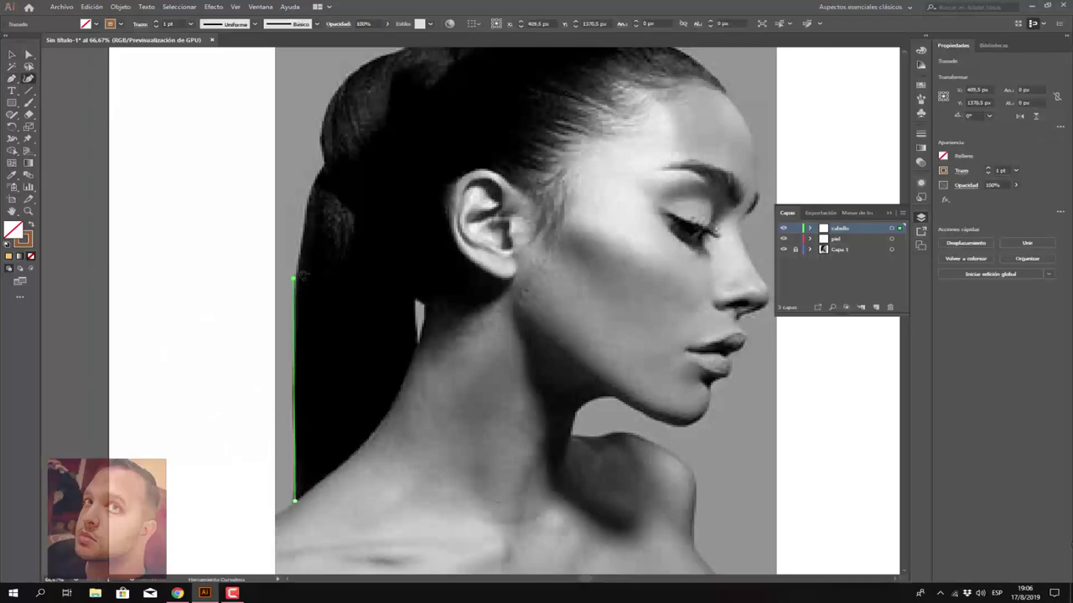
pyautogui.click(312, 185)
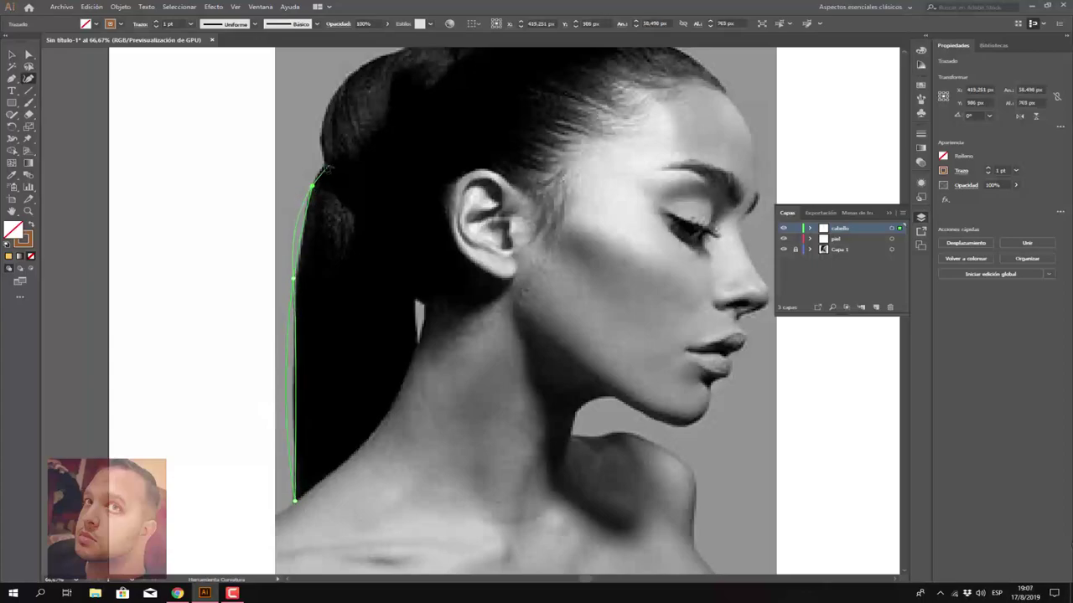
pyautogui.click(323, 163)
pyautogui.click(318, 138)
pyautogui.scroll(2, 327, 146)
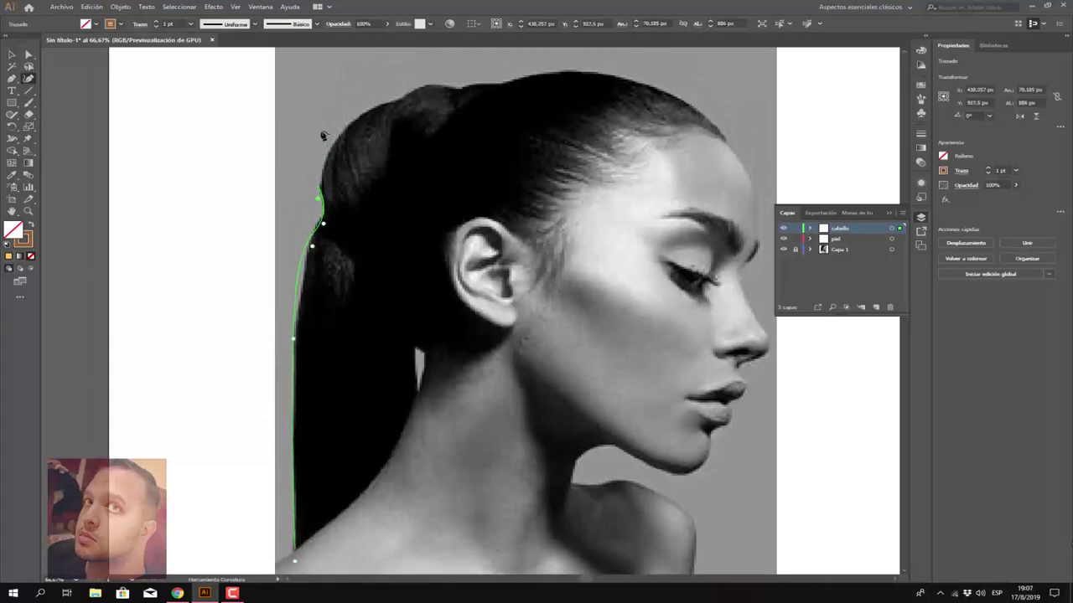
pyautogui.click(358, 148)
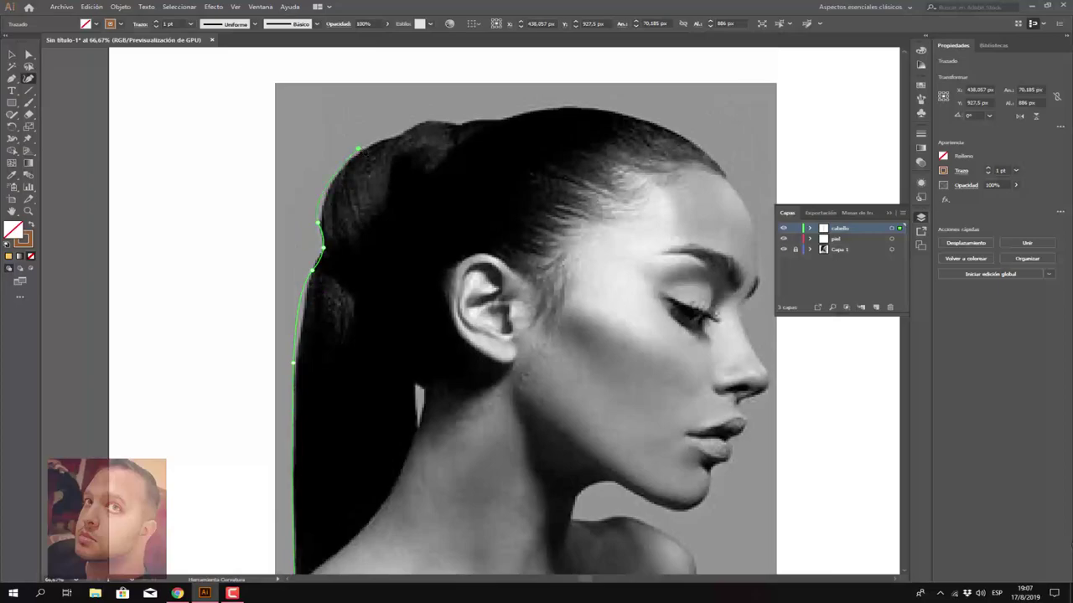
pyautogui.click(412, 131)
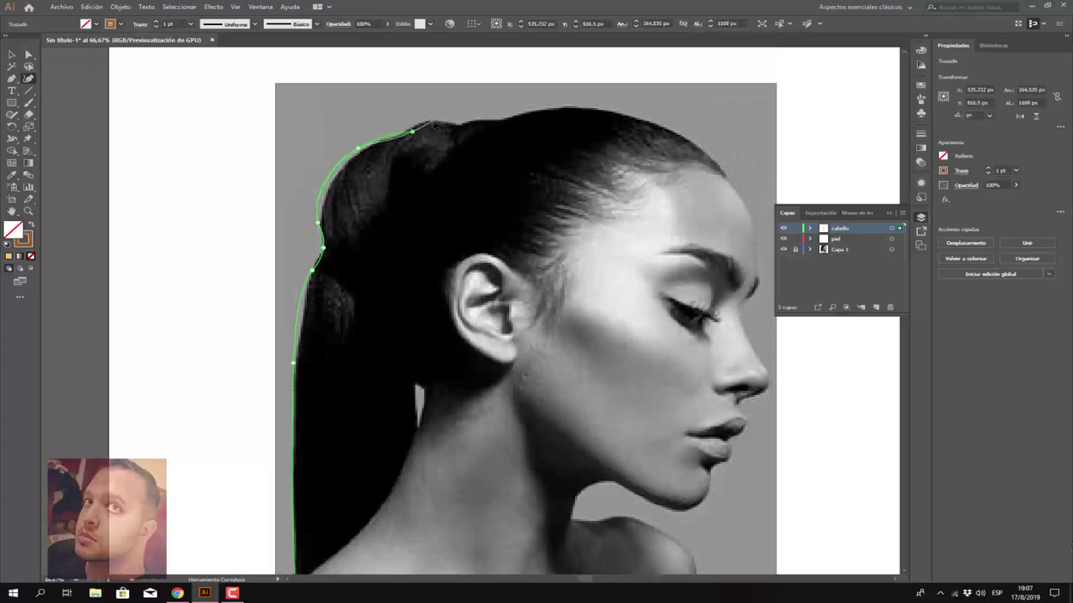
pyautogui.click(433, 122)
pyautogui.click(454, 123)
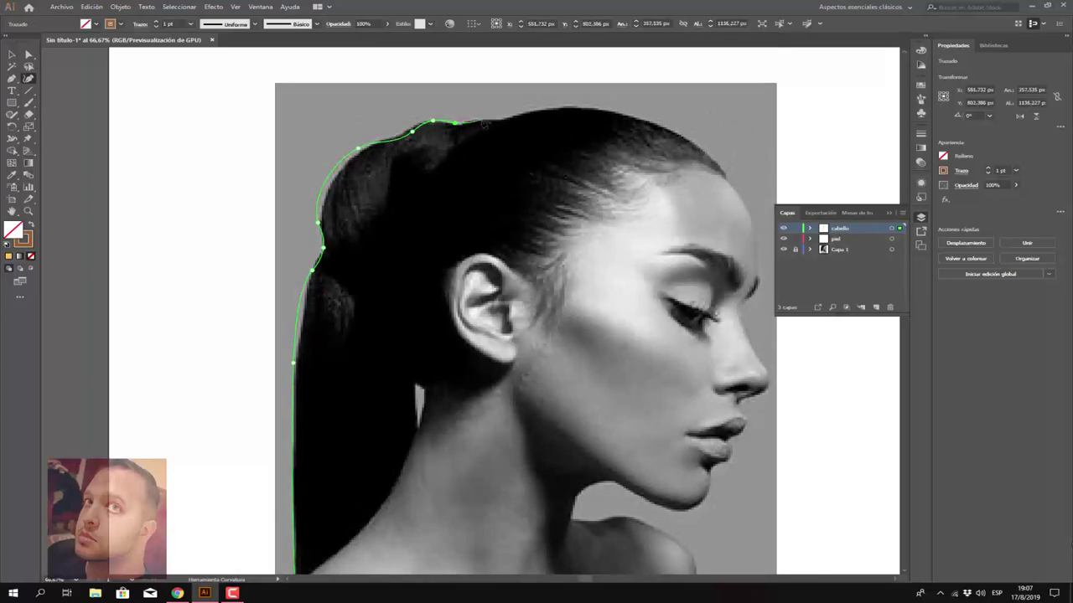
pyautogui.click(482, 119)
pyautogui.click(508, 122)
pyautogui.click(519, 111)
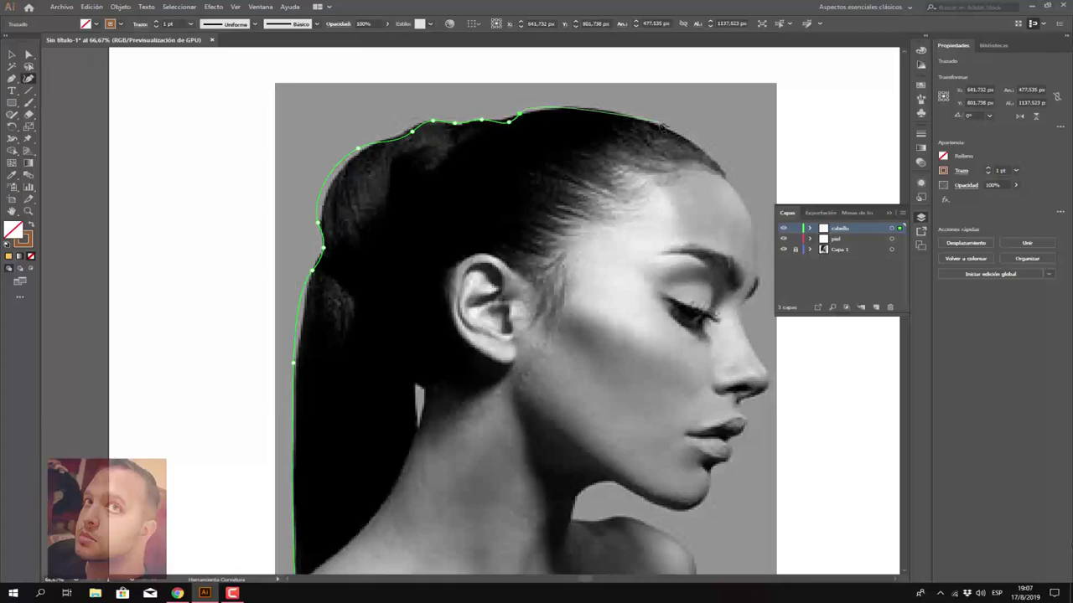
pyautogui.click(597, 107)
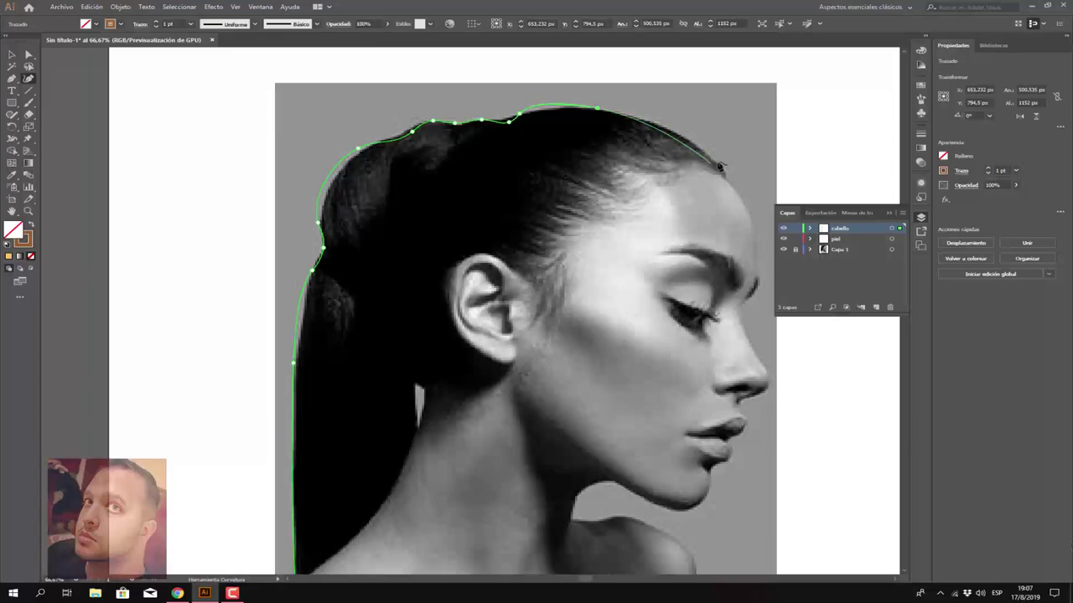
pyautogui.click(687, 141)
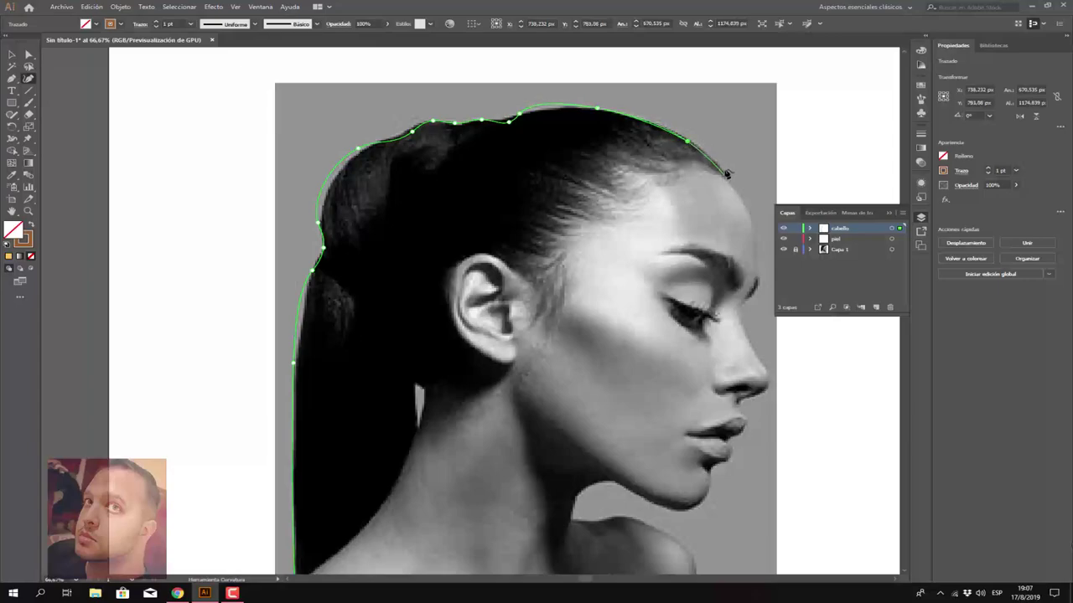
pyautogui.click(723, 174)
# Step: Continue the hair outline down the hairline, over the ear and around the earlobe
pyautogui.click(617, 167)
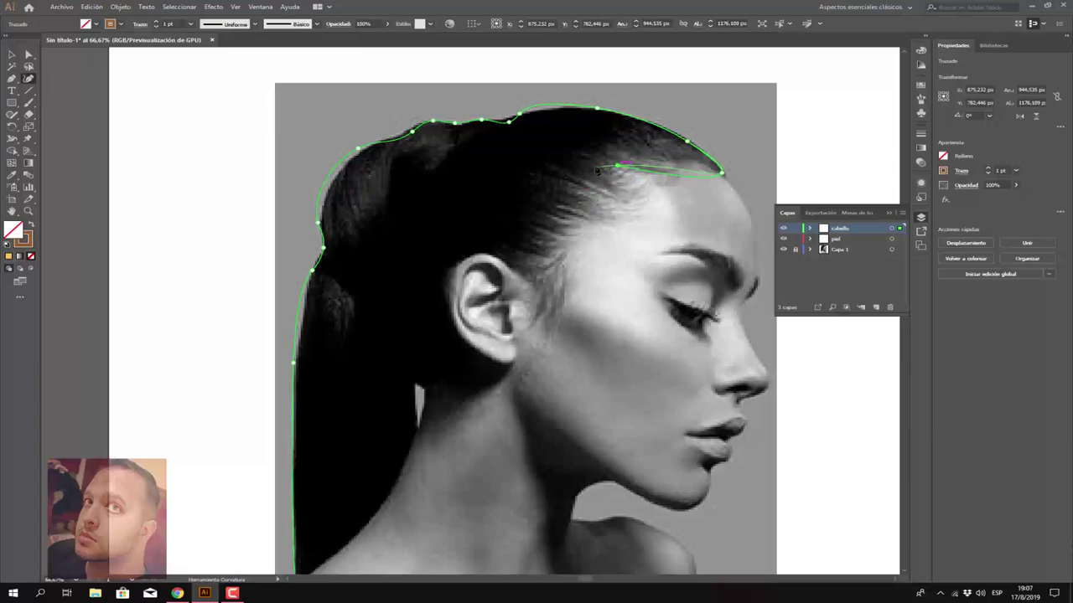
pyautogui.click(584, 223)
pyautogui.click(560, 273)
pyautogui.click(550, 328)
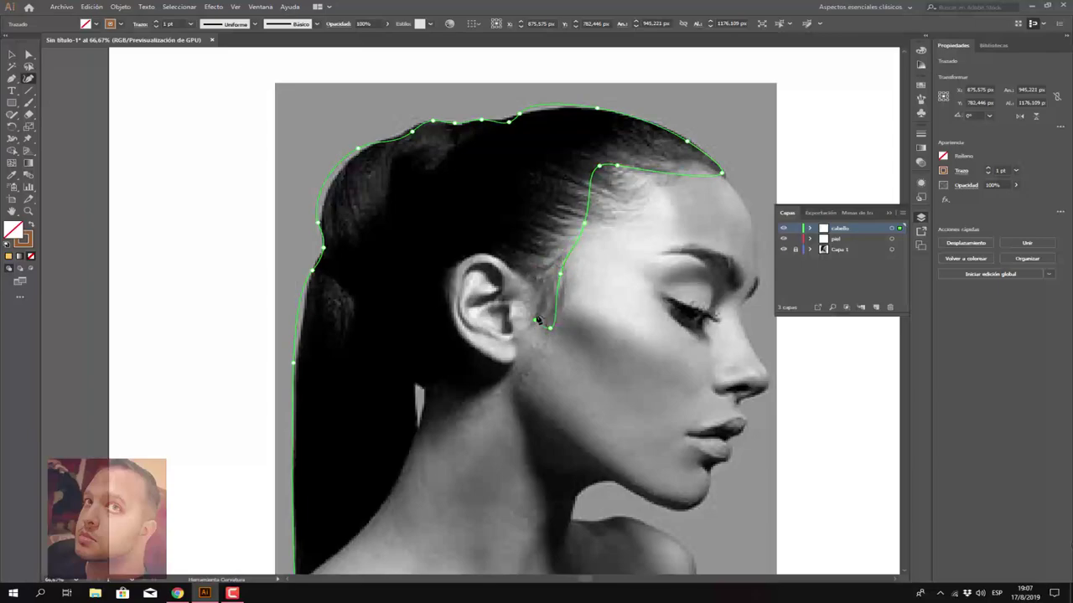
pyautogui.click(535, 319)
pyautogui.click(512, 261)
pyautogui.click(494, 254)
pyautogui.click(474, 254)
pyautogui.click(448, 287)
pyautogui.click(459, 336)
pyautogui.click(496, 360)
pyautogui.click(512, 363)
pyautogui.click(500, 382)
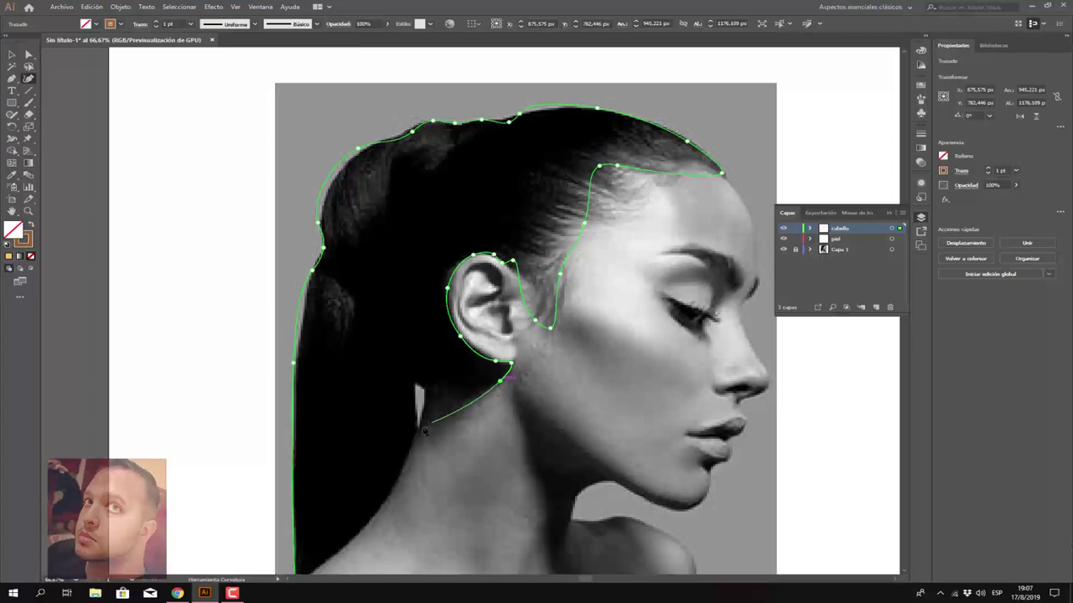
# Step: Loop the outline around the earring and down to the bottom of the hair
pyautogui.click(418, 435)
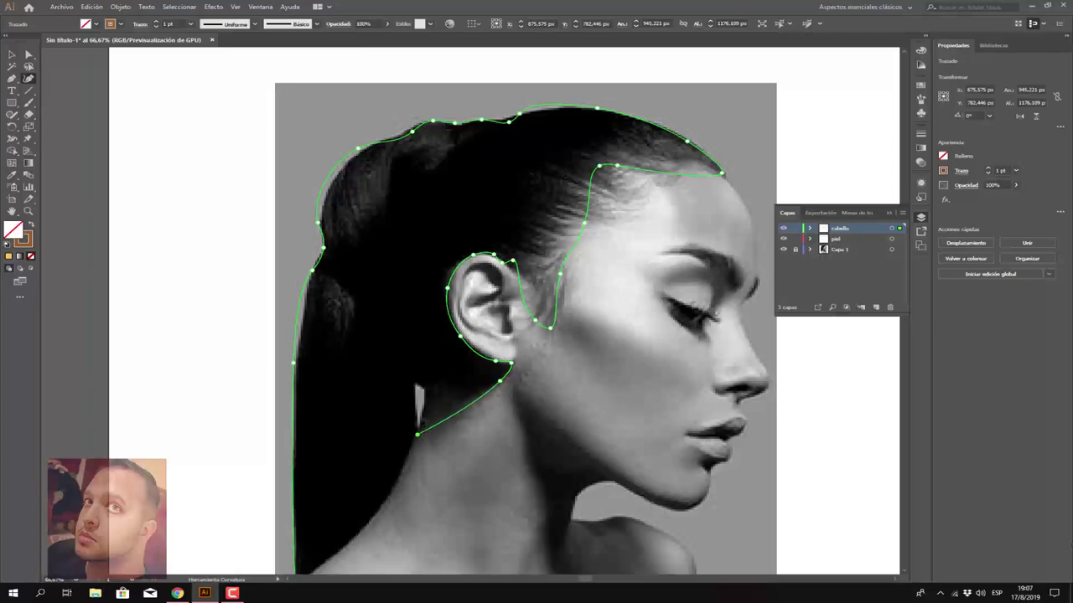
pyautogui.click(430, 408)
pyautogui.click(417, 383)
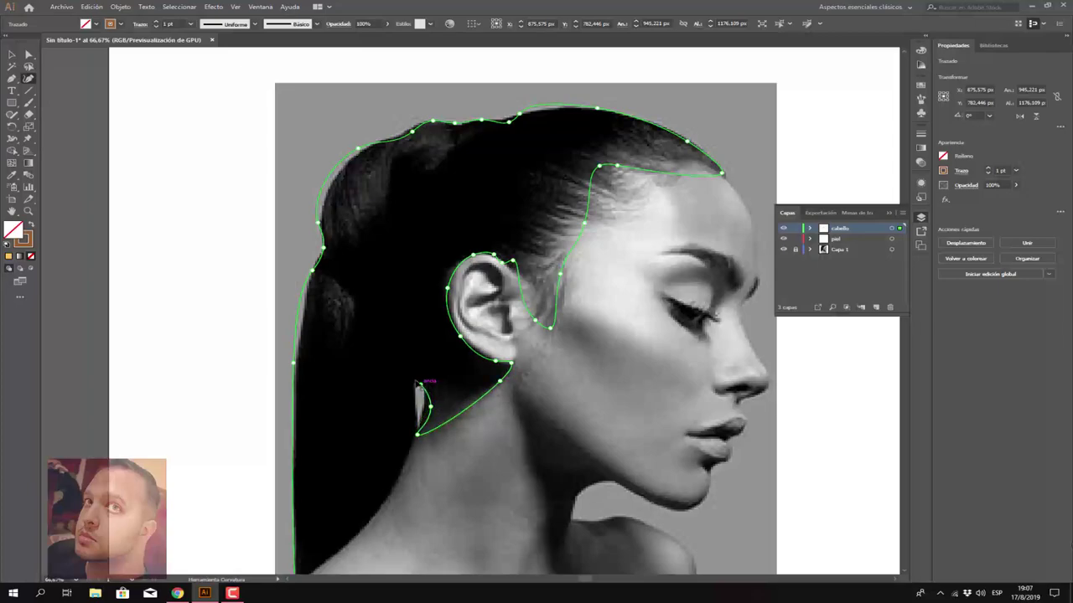
pyautogui.click(417, 418)
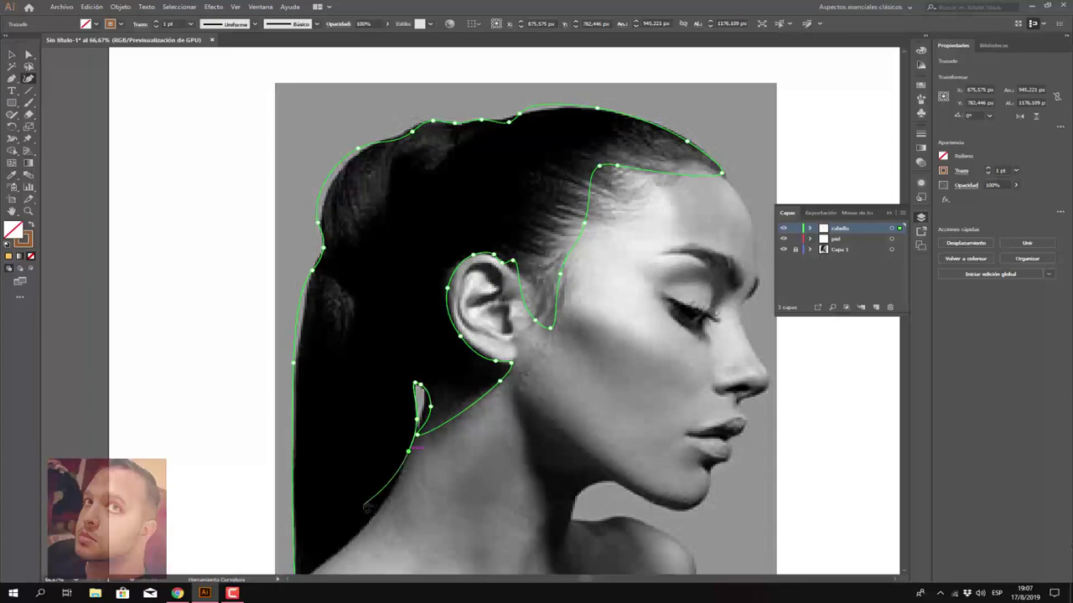
pyautogui.scroll(-3, 350, 493)
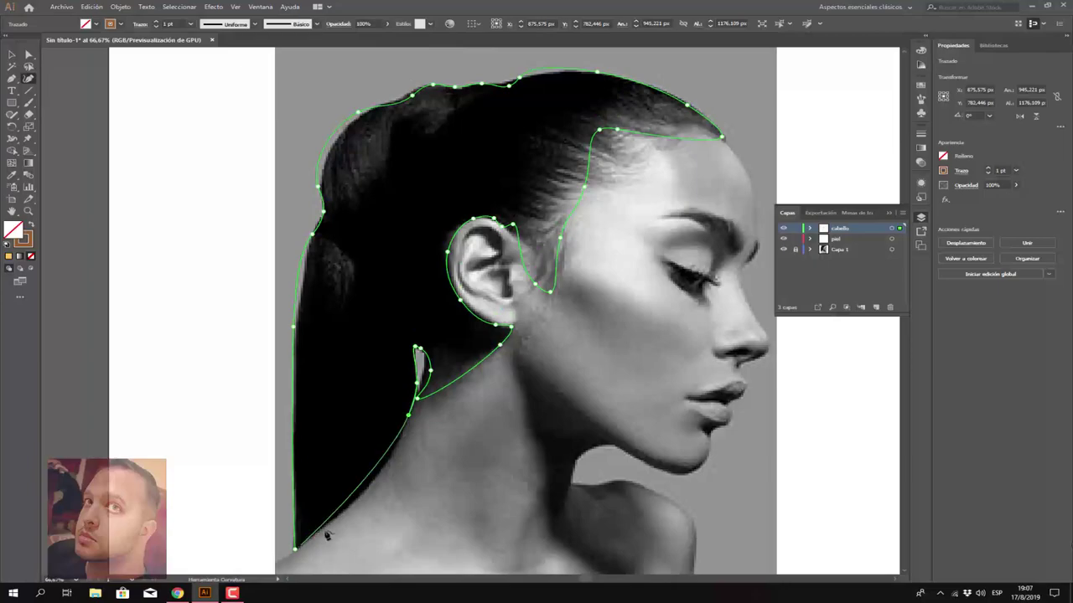
pyautogui.click(295, 549)
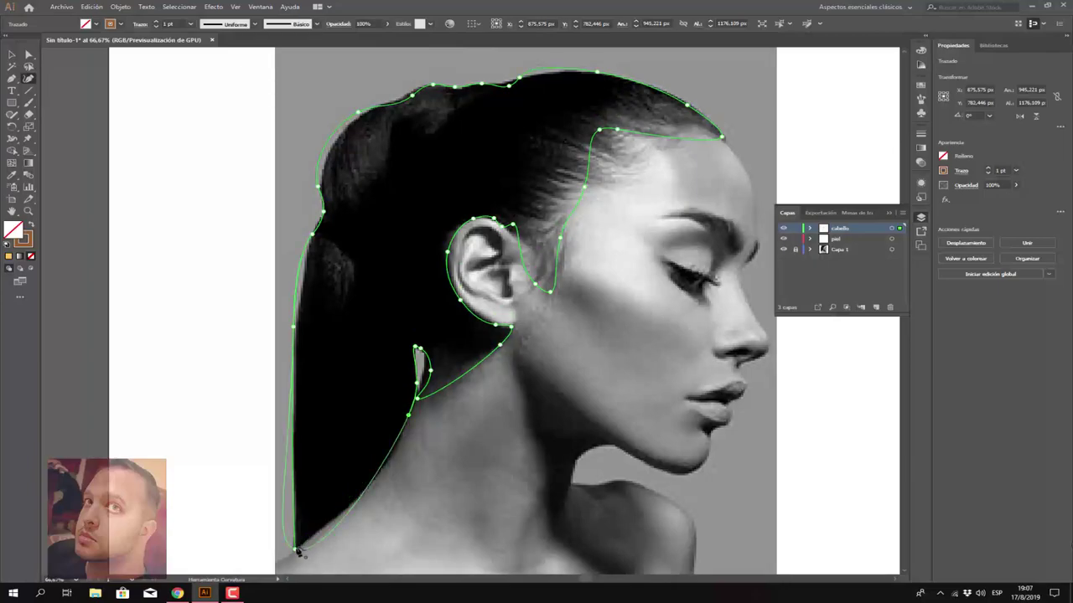
pyautogui.click(312, 536)
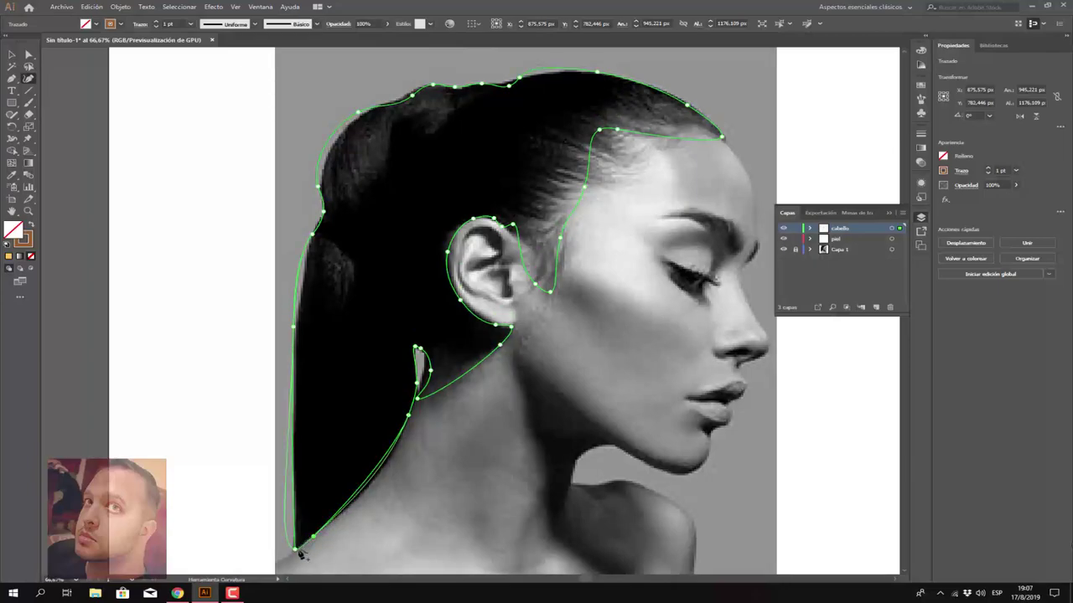
# Step: Close the hair path and add anchors refining the upper-left and top hair curves
pyautogui.click(408, 414)
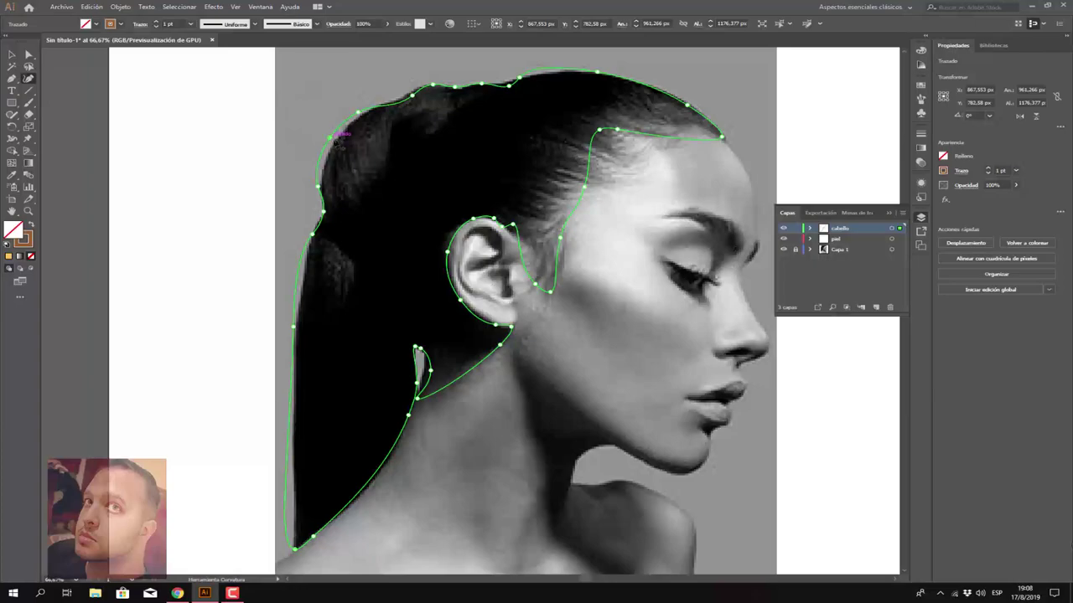
pyautogui.click(335, 138)
pyautogui.click(410, 97)
pyautogui.click(548, 72)
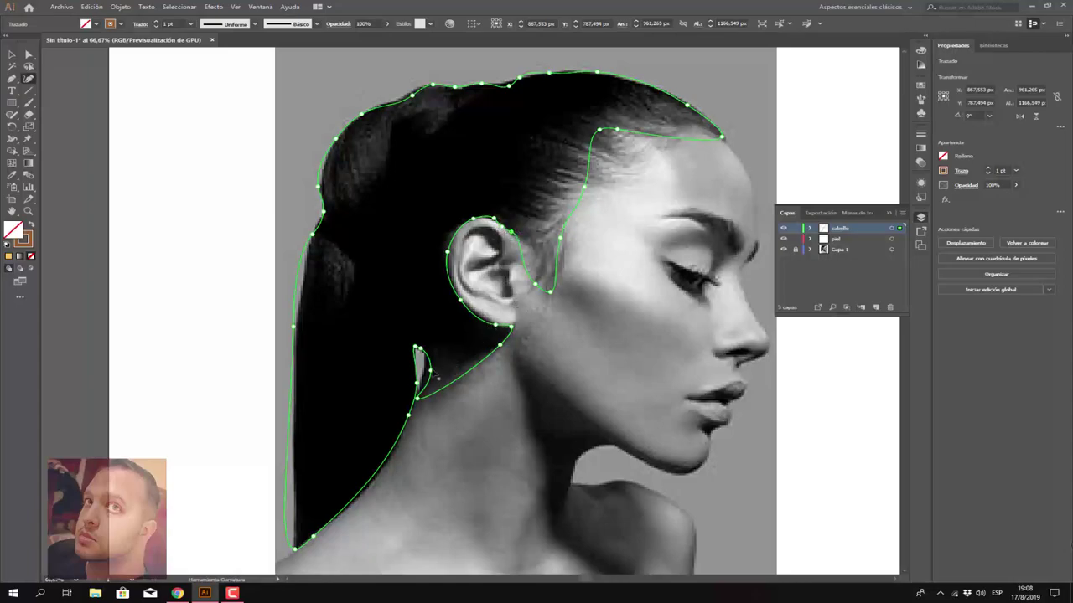
# Step: Reshape the earring loop, left and lower-left hair edges, and forehead hairline
pyautogui.moveTo(433, 377); pyautogui.dragTo(423, 373)
pyautogui.click(300, 274)
pyautogui.moveTo(308, 278); pyautogui.dragTo(312, 278)
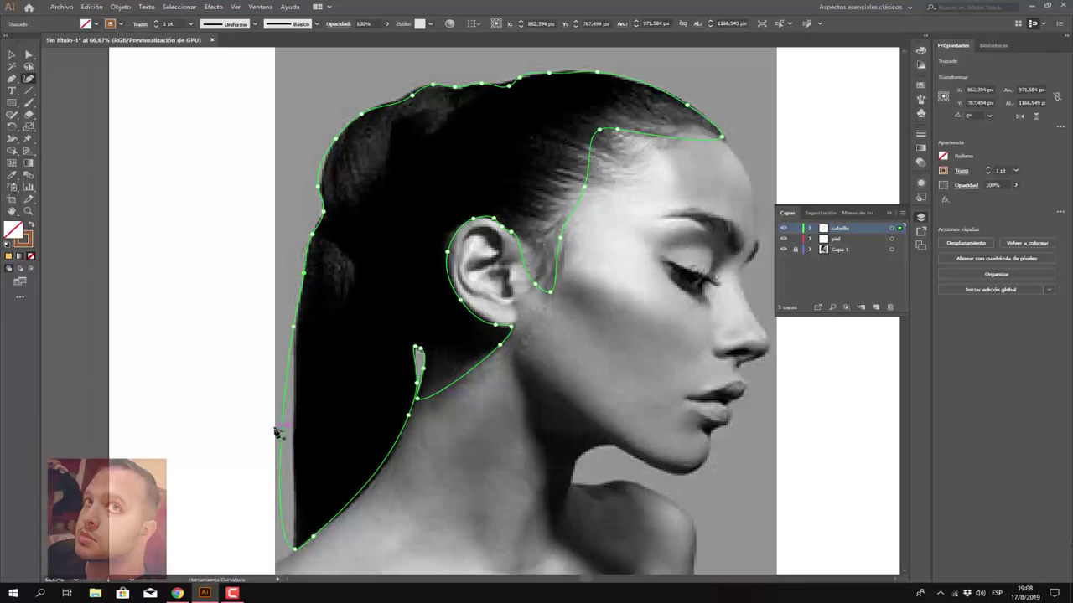
pyautogui.moveTo(285, 432); pyautogui.dragTo(293, 423)
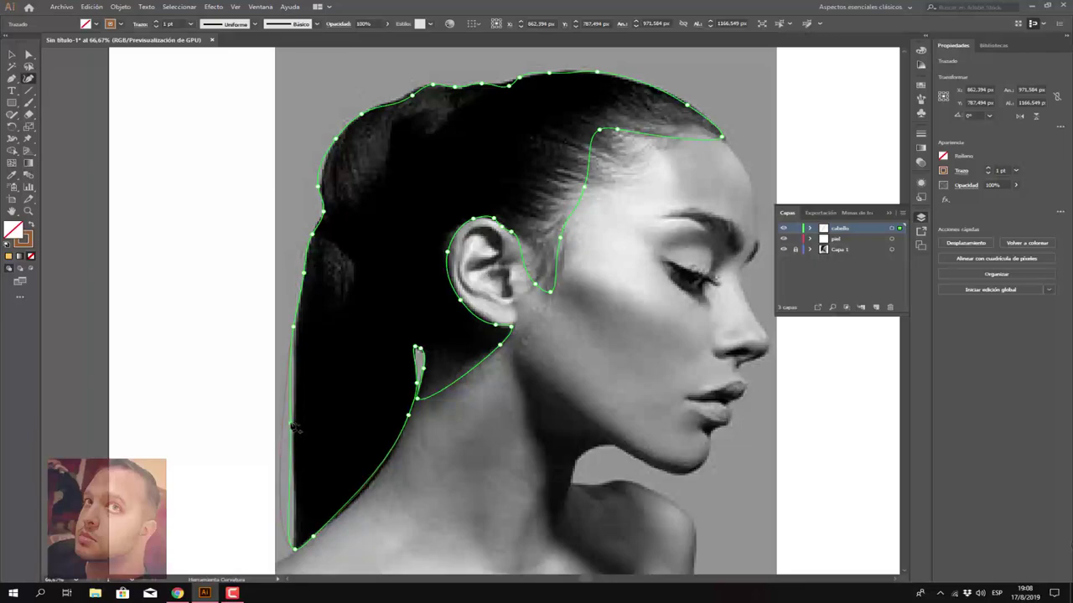
pyautogui.click(288, 517)
pyautogui.moveTo(296, 515); pyautogui.dragTo(303, 511)
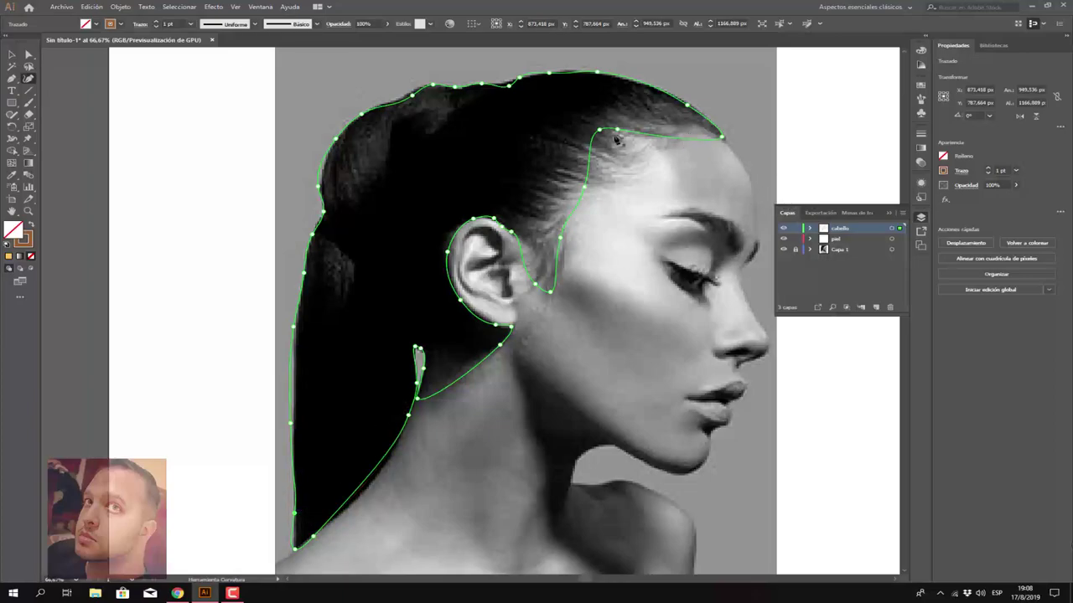
pyautogui.moveTo(599, 133); pyautogui.dragTo(600, 139)
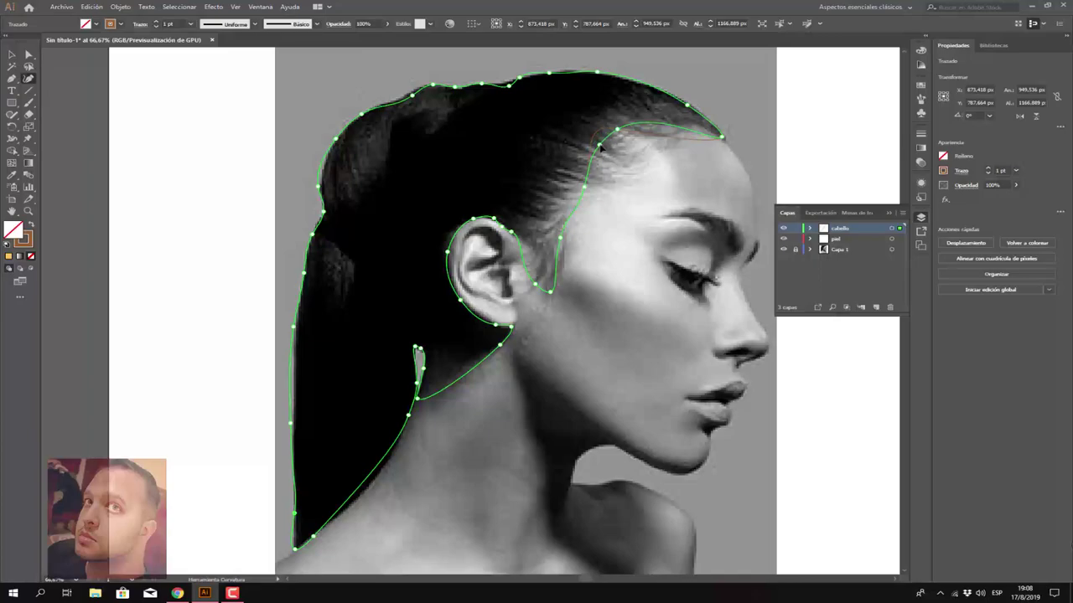
pyautogui.click(653, 130)
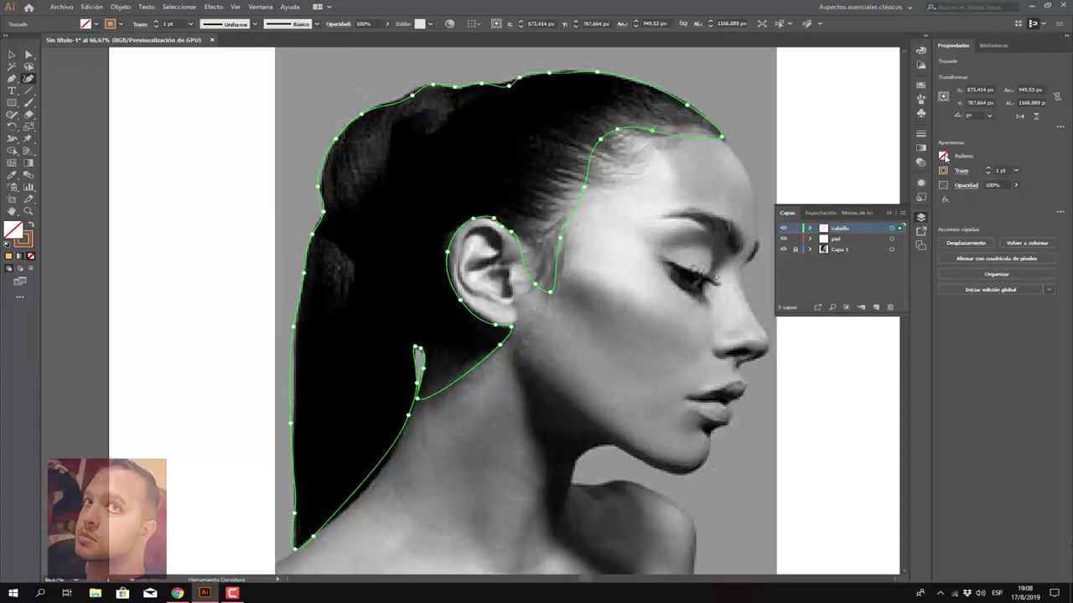
pyautogui.click(945, 156)
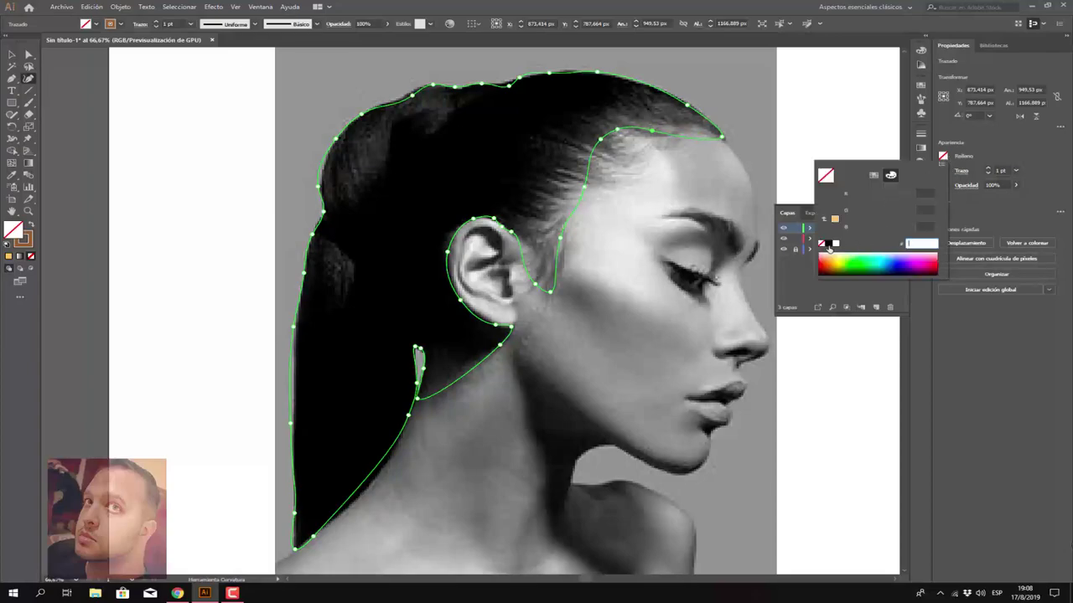
# Step: Fill the hair shape black and make the peach skin shape on piel visible again
pyautogui.click(827, 244)
pyautogui.click(976, 330)
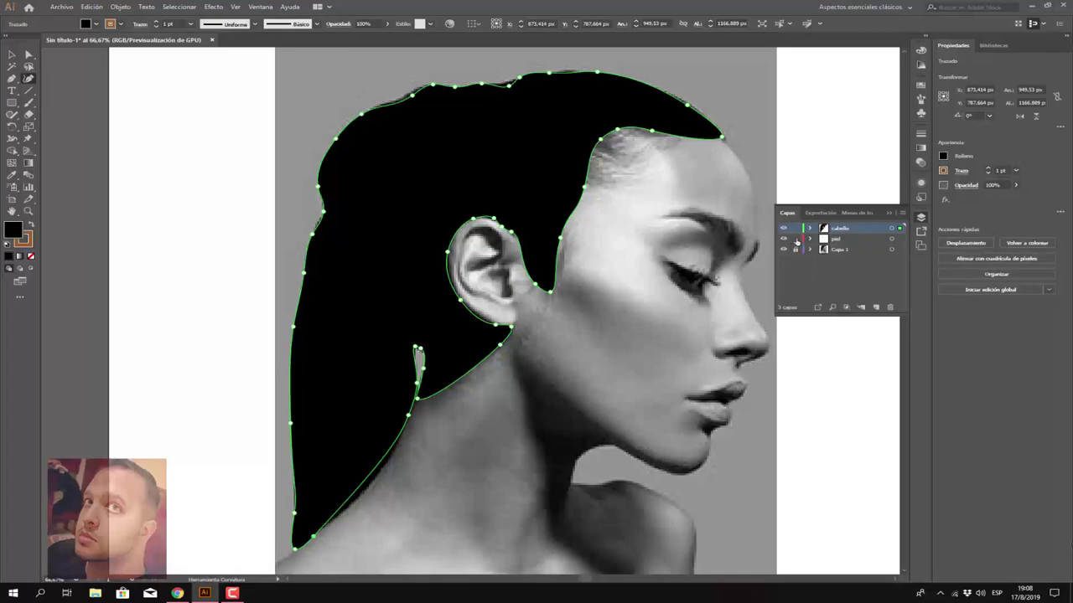
pyautogui.click(809, 239)
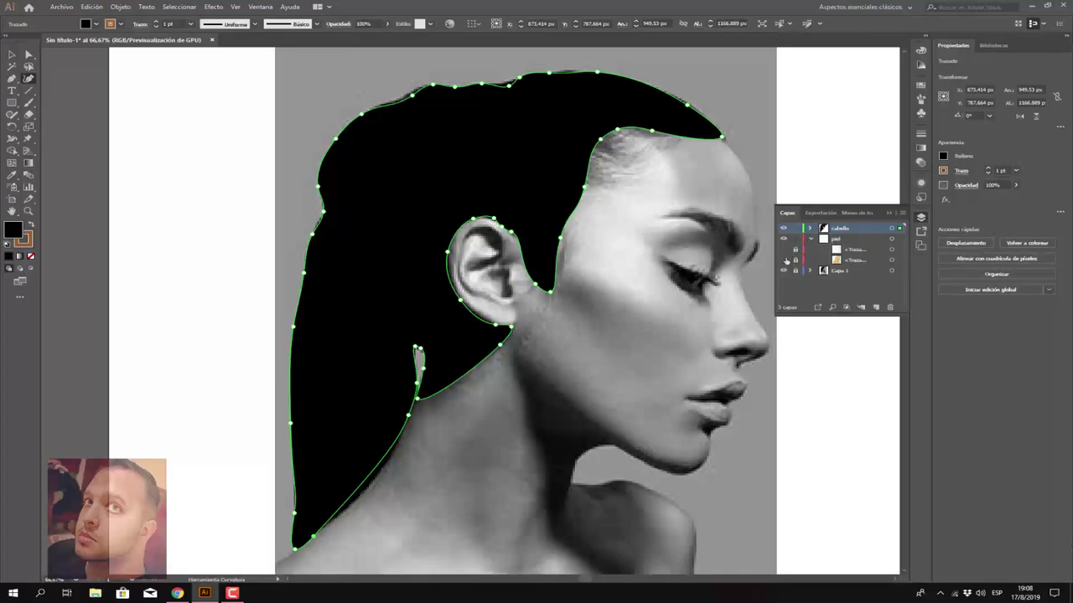
pyautogui.click(786, 261)
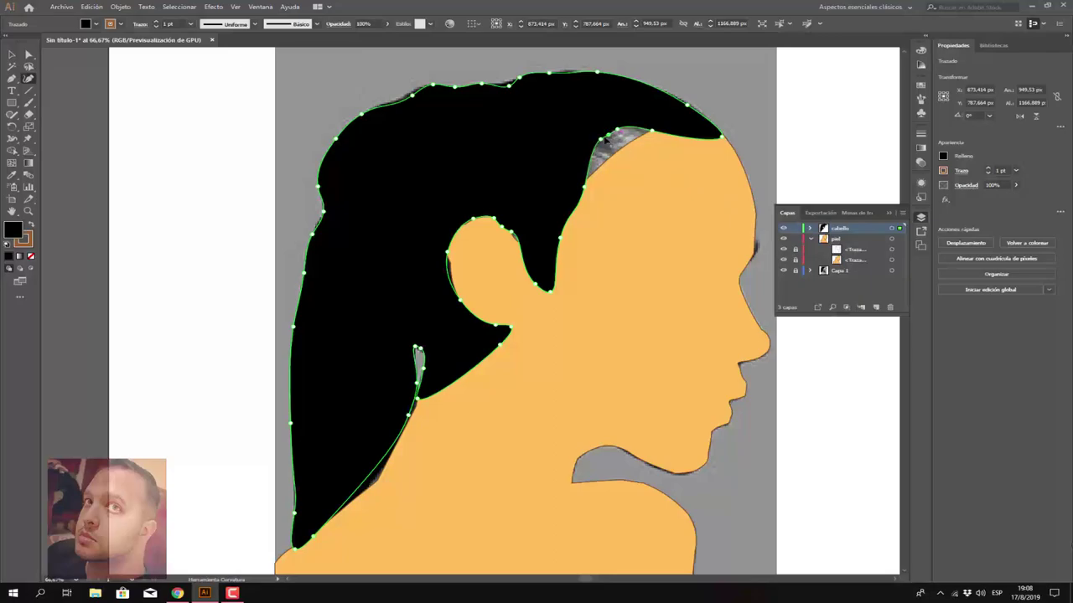
# Step: Tighten the forehead hair edge, add a neck-edge anchor, lock piel and deselect
pyautogui.moveTo(603, 144); pyautogui.dragTo(609, 138)
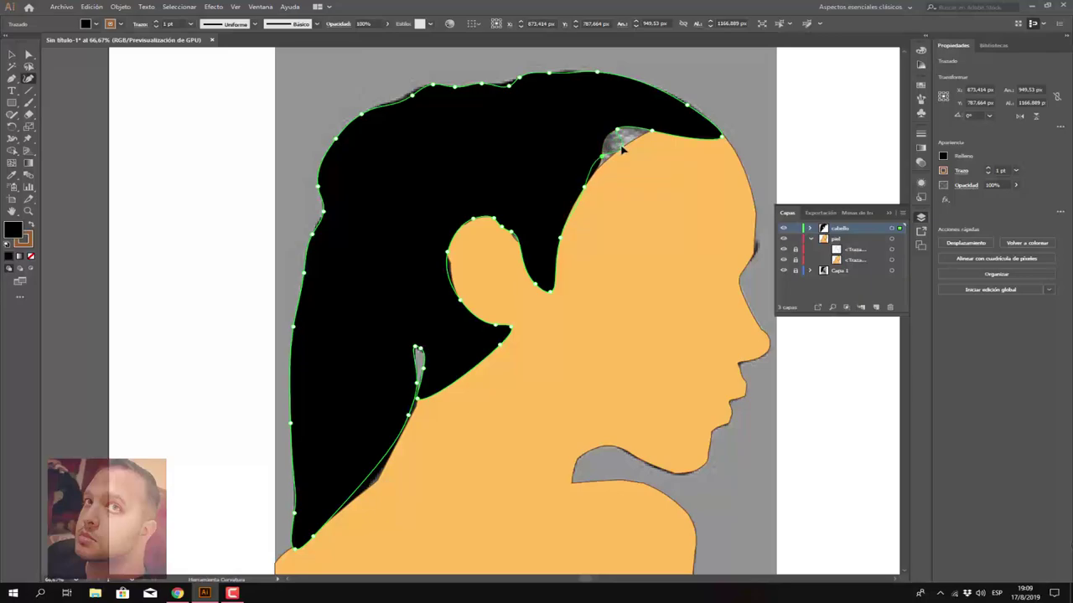
pyautogui.moveTo(612, 140)
pyautogui.mouseDown()
pyautogui.moveTo(621, 147)
pyautogui.moveTo(624, 134)
pyautogui.moveTo(651, 132)
pyautogui.mouseUp()
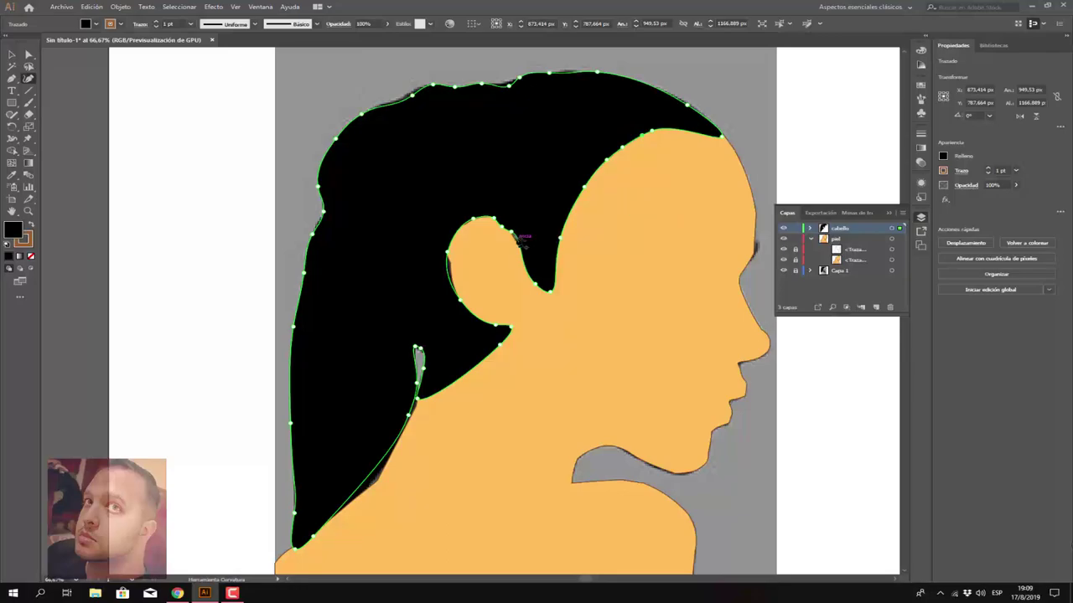
pyautogui.scroll(-2, 606, 228)
pyautogui.scroll(-3, 605, 214)
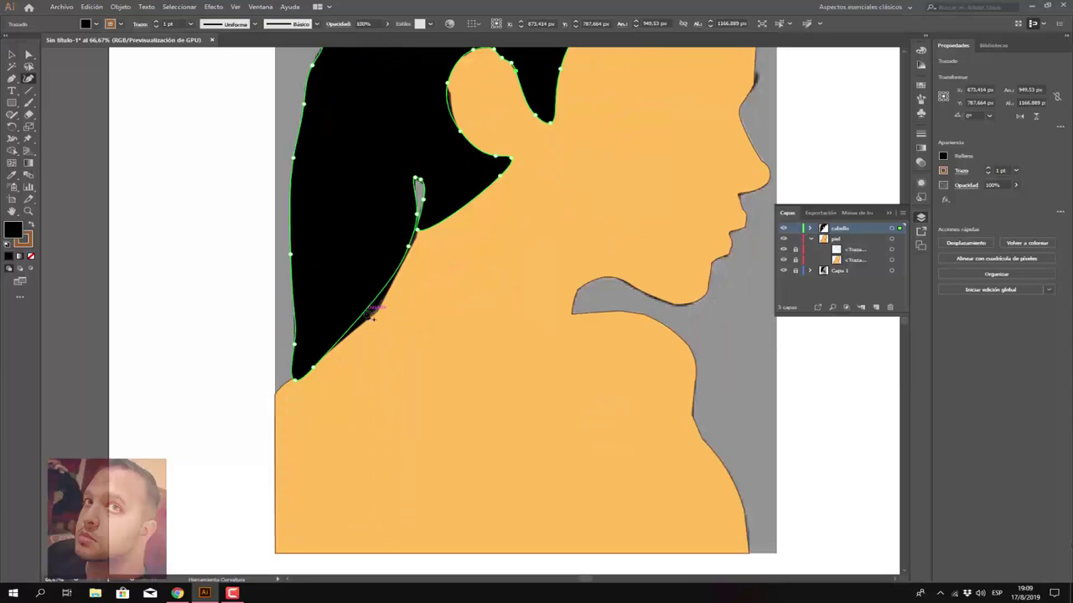
pyautogui.click(372, 317)
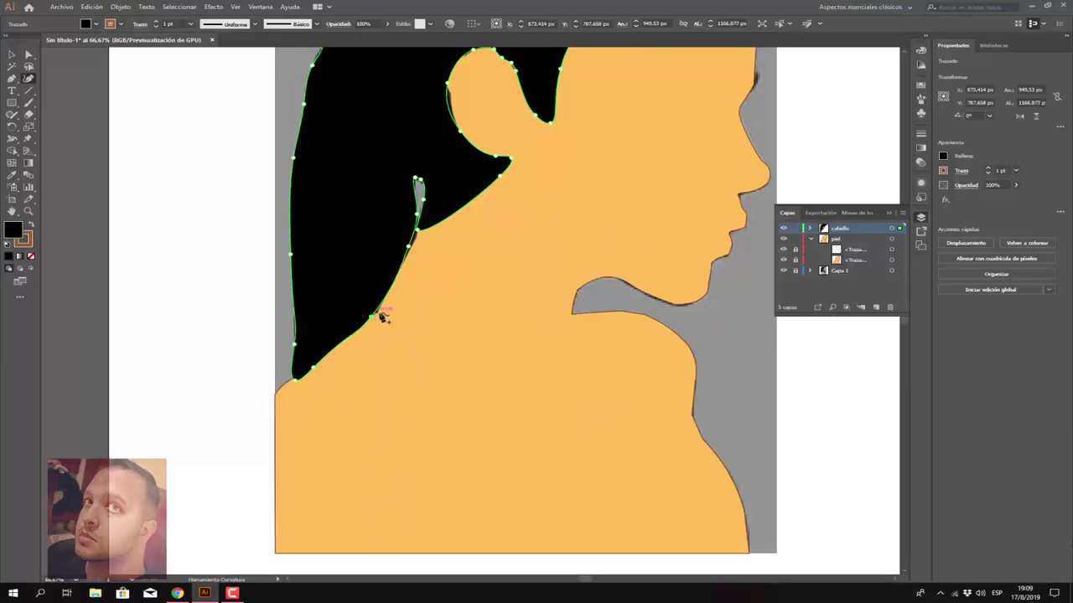
pyautogui.scroll(4, 439, 276)
pyautogui.scroll(2, 442, 250)
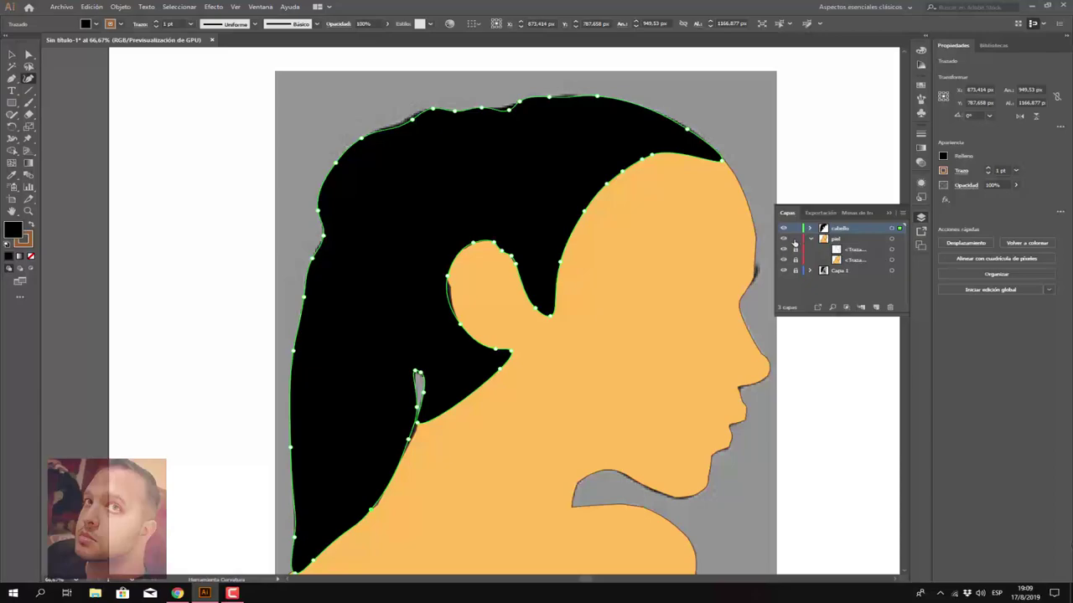
pyautogui.click(795, 240)
pyautogui.hotkey('ctrl', 'shift', 'a')
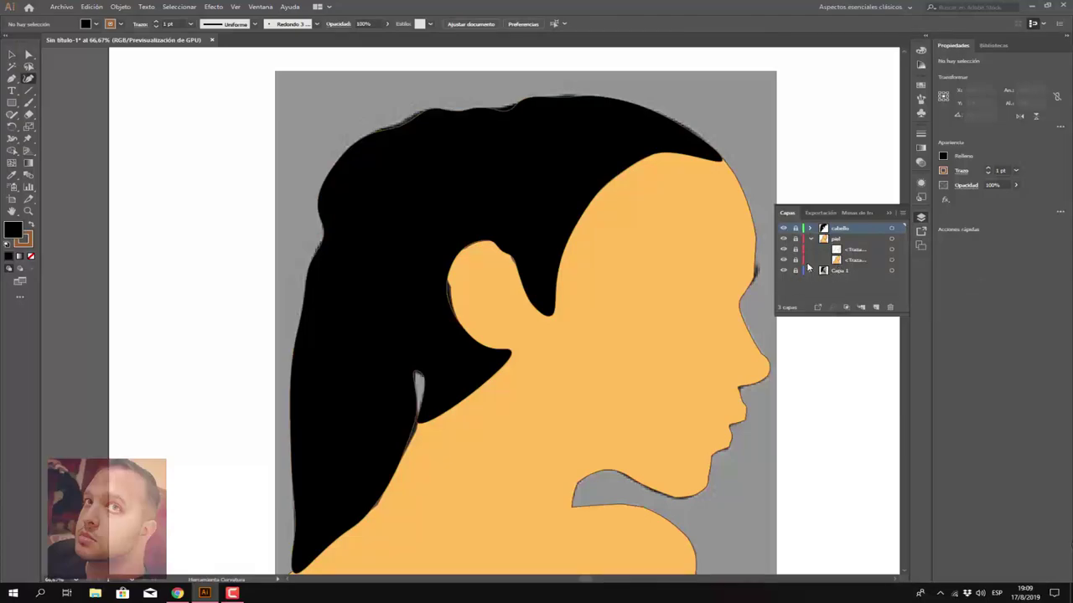
# Step: Unlock cabello, hide the cabello and piel layers, and add a new layer
pyautogui.click(796, 229)
pyautogui.click(783, 228)
pyautogui.click(784, 239)
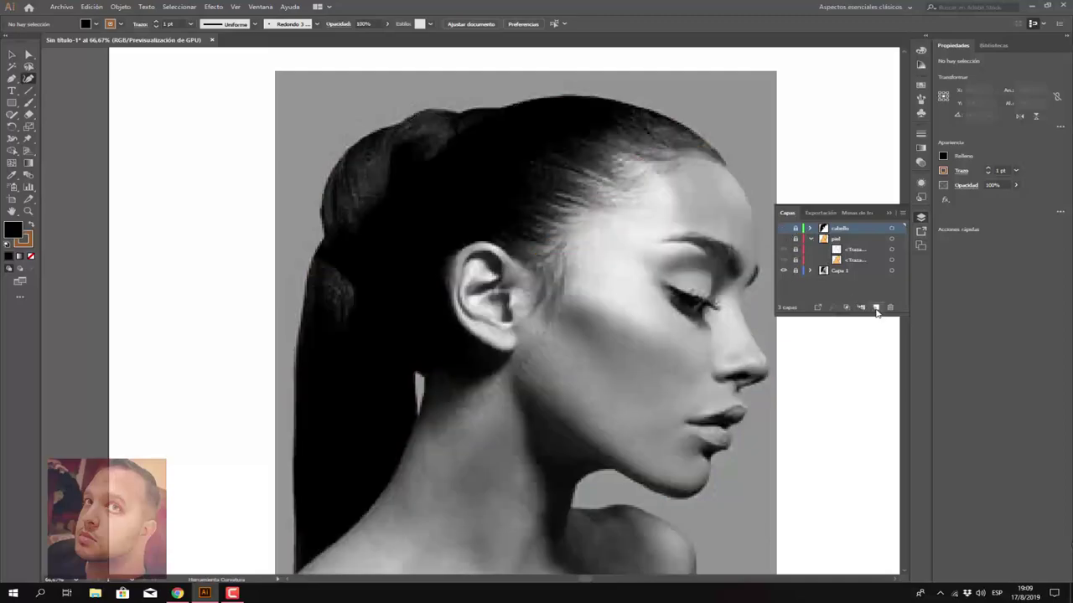
pyautogui.click(876, 306)
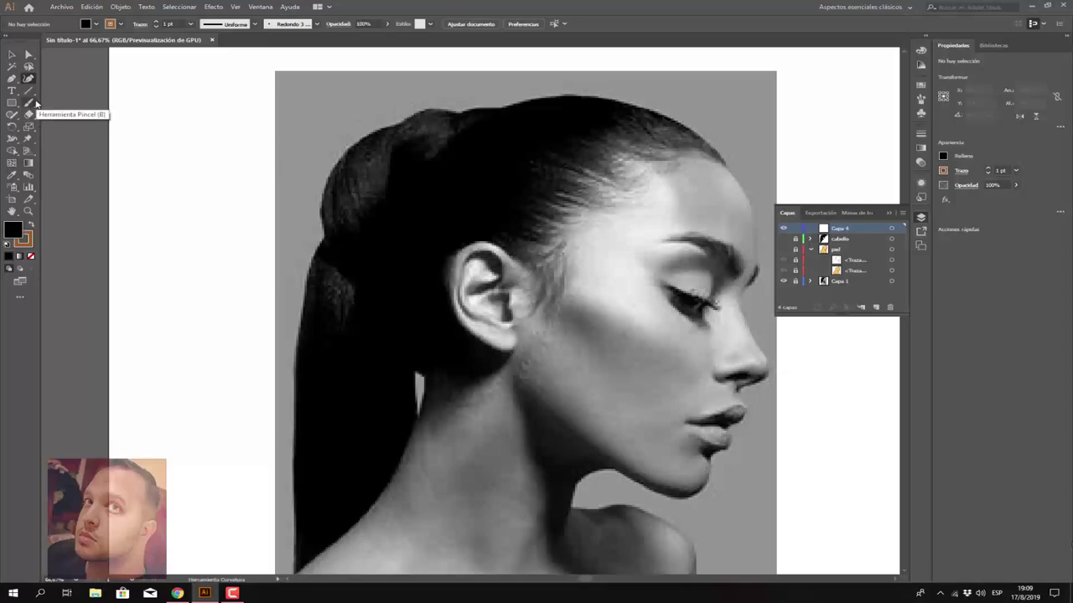
# Step: Trace the eyebrow outline on the new layer with the plain Paintbrush
pyautogui.click(36, 103)
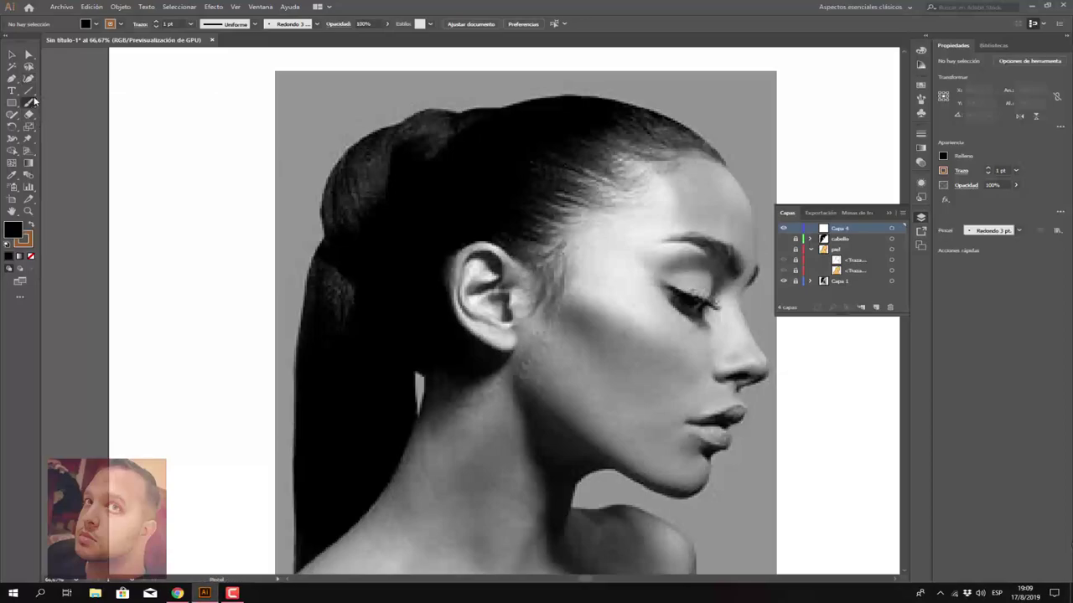
pyautogui.click(35, 104)
pyautogui.click(1019, 69)
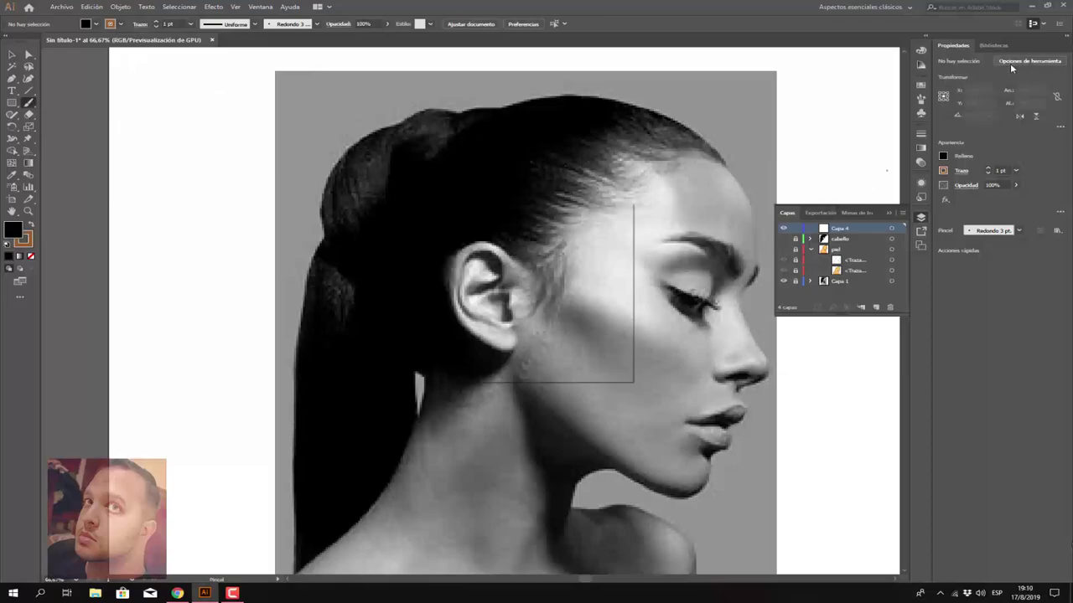
pyautogui.click(547, 356)
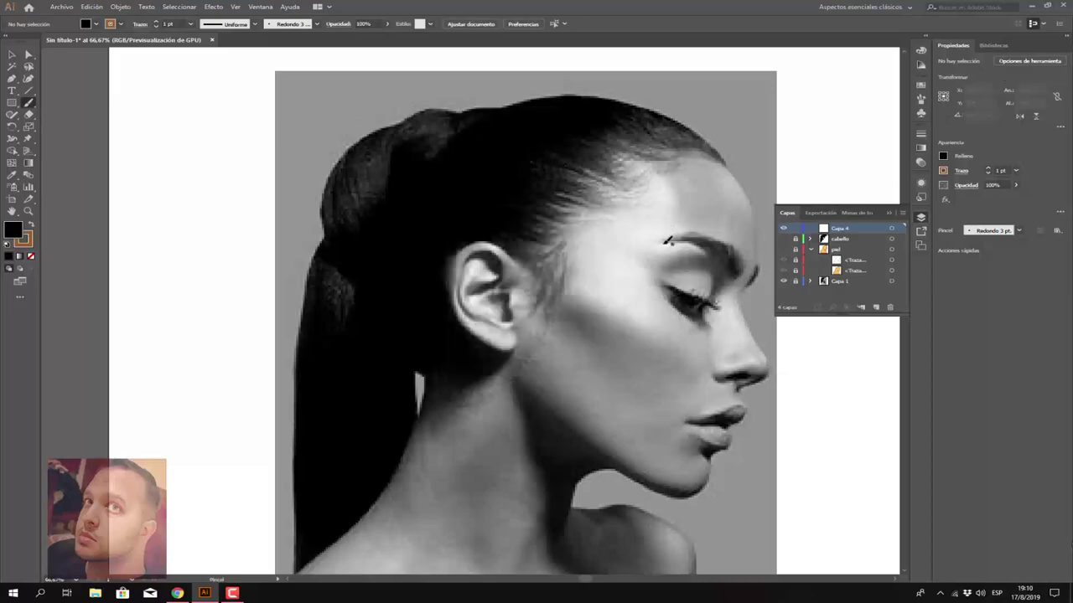
pyautogui.moveTo(667, 242); pyautogui.dragTo(697, 243)
pyautogui.moveTo(739, 245)
pyautogui.mouseDown()
pyautogui.moveTo(708, 234)
pyautogui.moveTo(667, 240)
pyautogui.mouseUp()
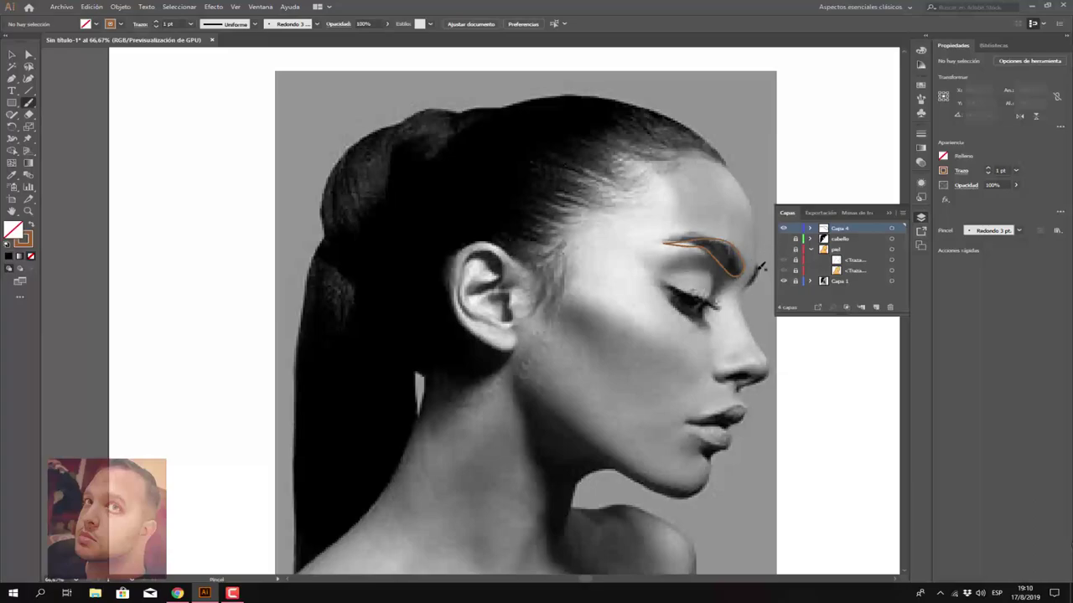
# Step: Set the fill to black and close up the eyebrow outline
pyautogui.click(944, 156)
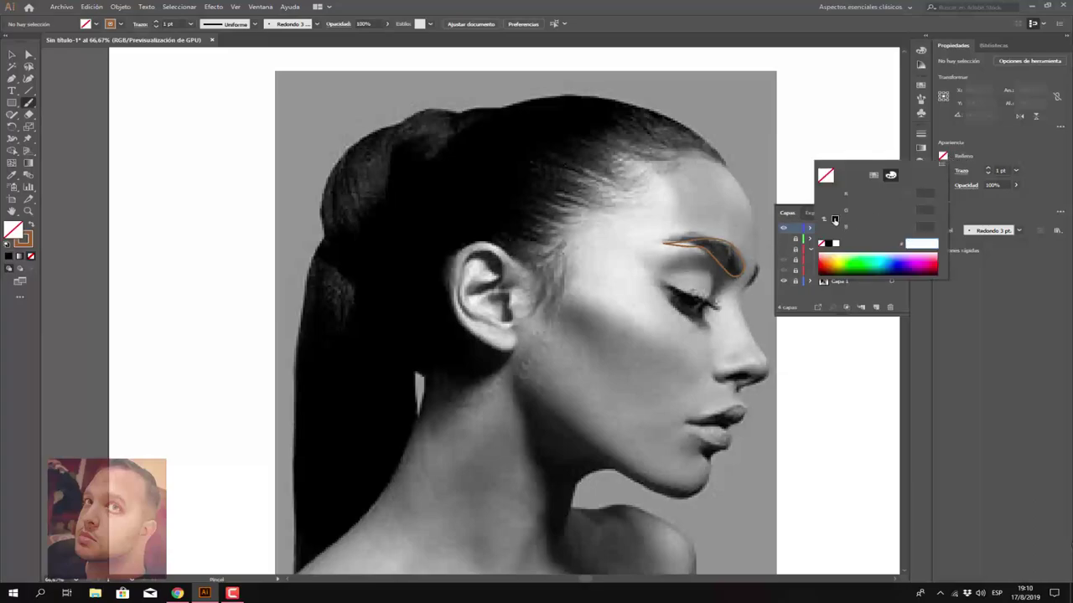
pyautogui.click(834, 220)
pyautogui.press('Return')
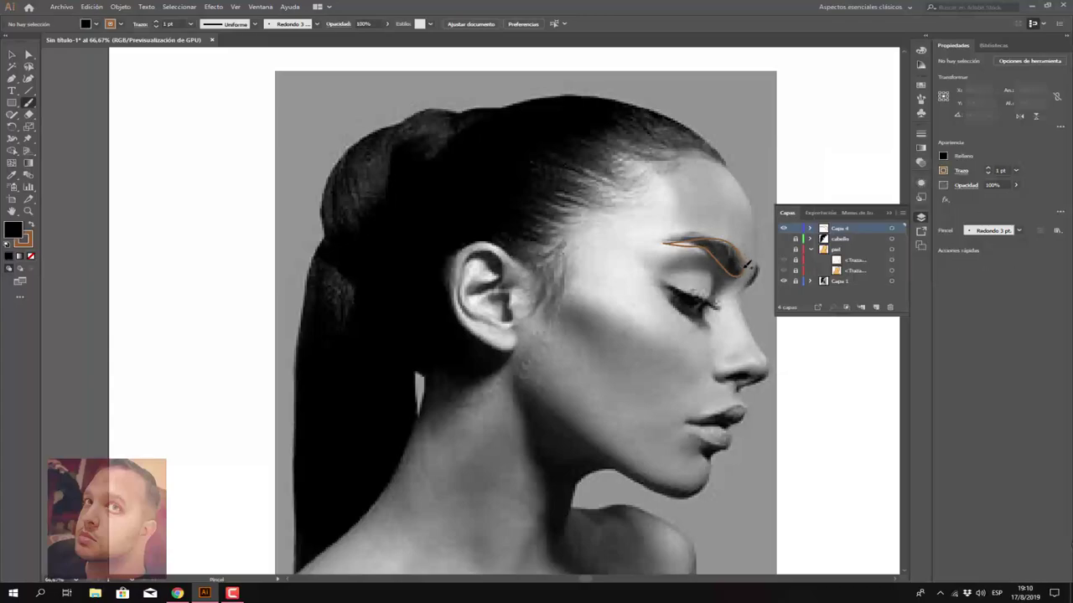
pyautogui.moveTo(746, 264); pyautogui.dragTo(730, 238)
pyautogui.press('/')
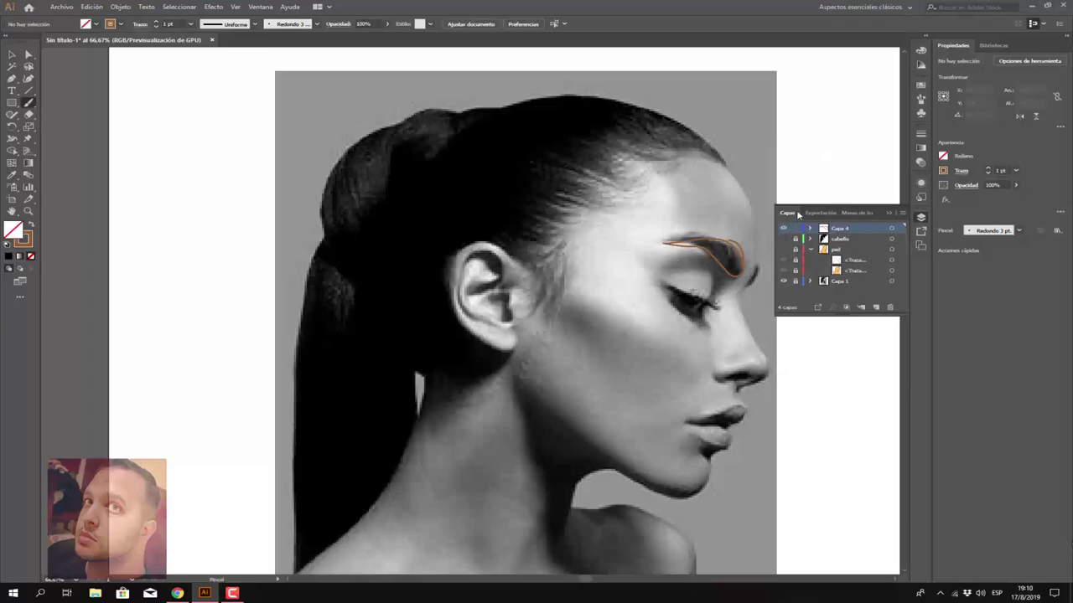
pyautogui.press(',')
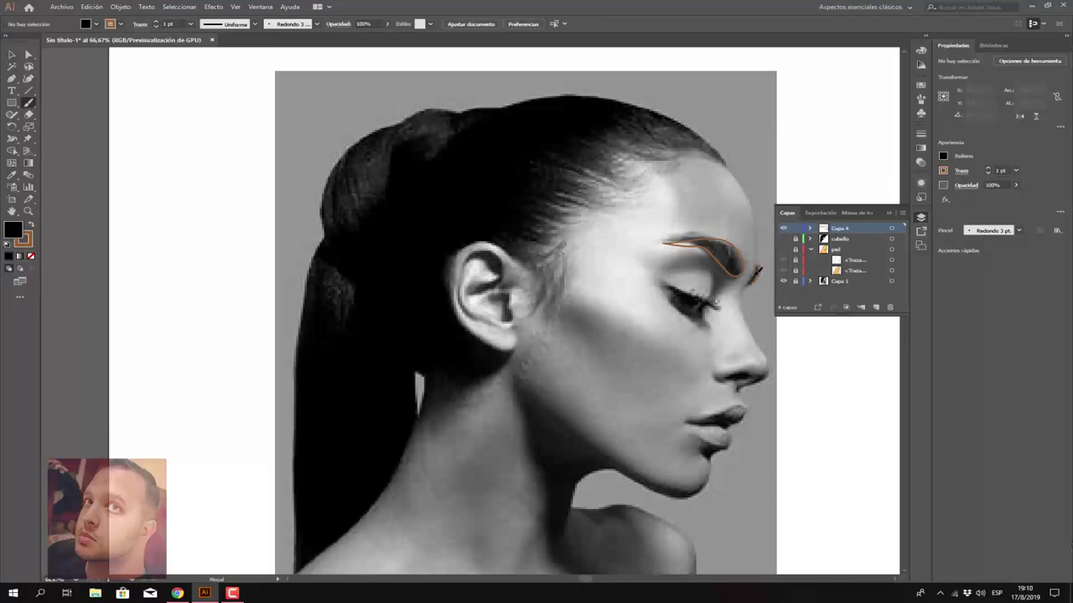
pyautogui.press('/')
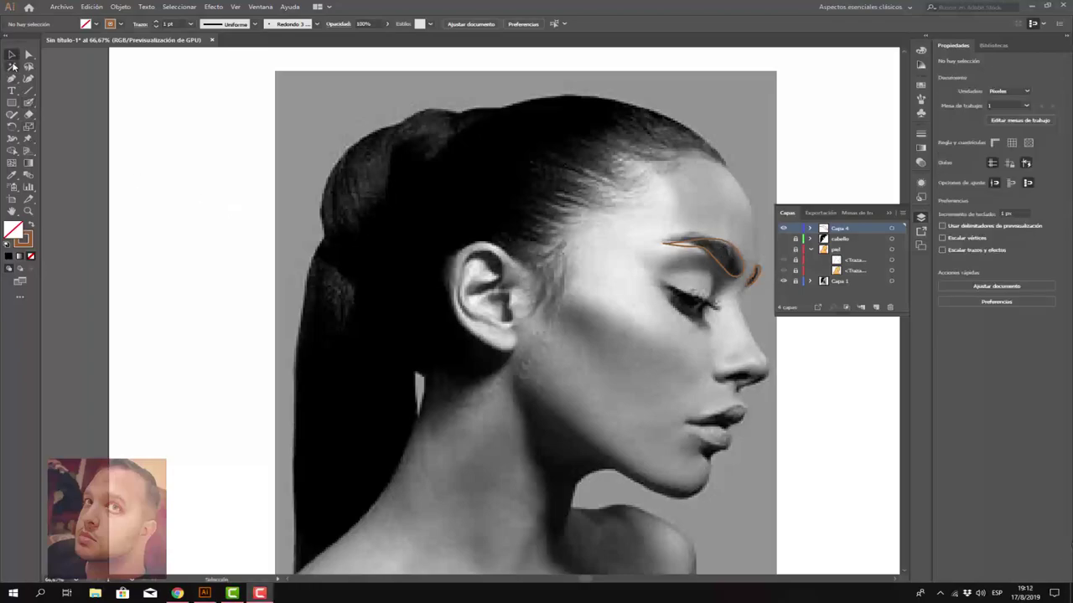
pyautogui.click(12, 60)
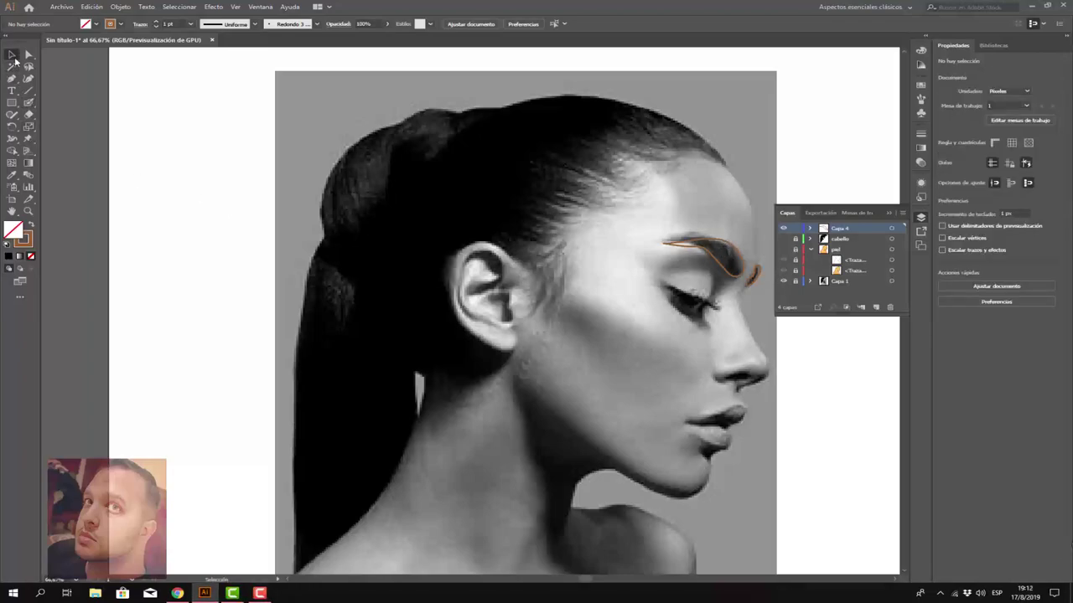
# Step: Fill the main eyebrow path and its small tip piece with black
pyautogui.click(714, 251)
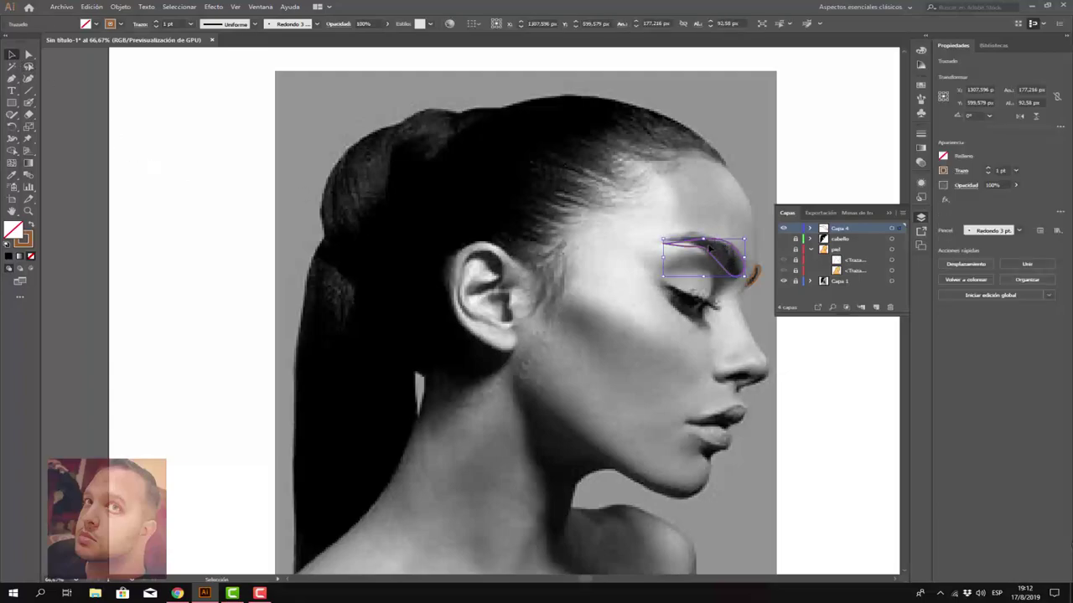
pyautogui.click(944, 156)
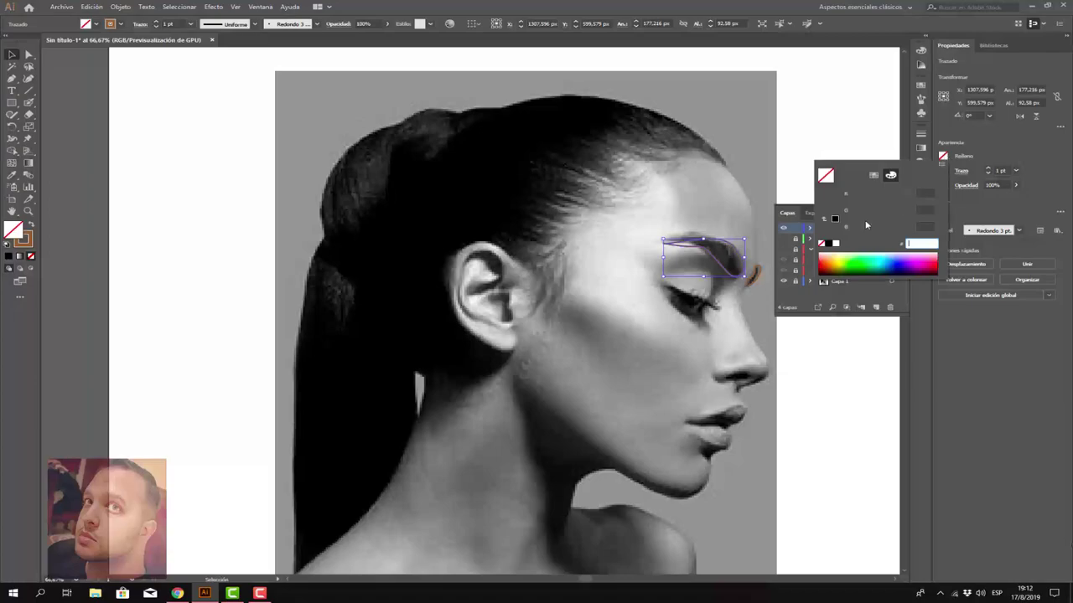
pyautogui.click(830, 244)
pyautogui.click(946, 356)
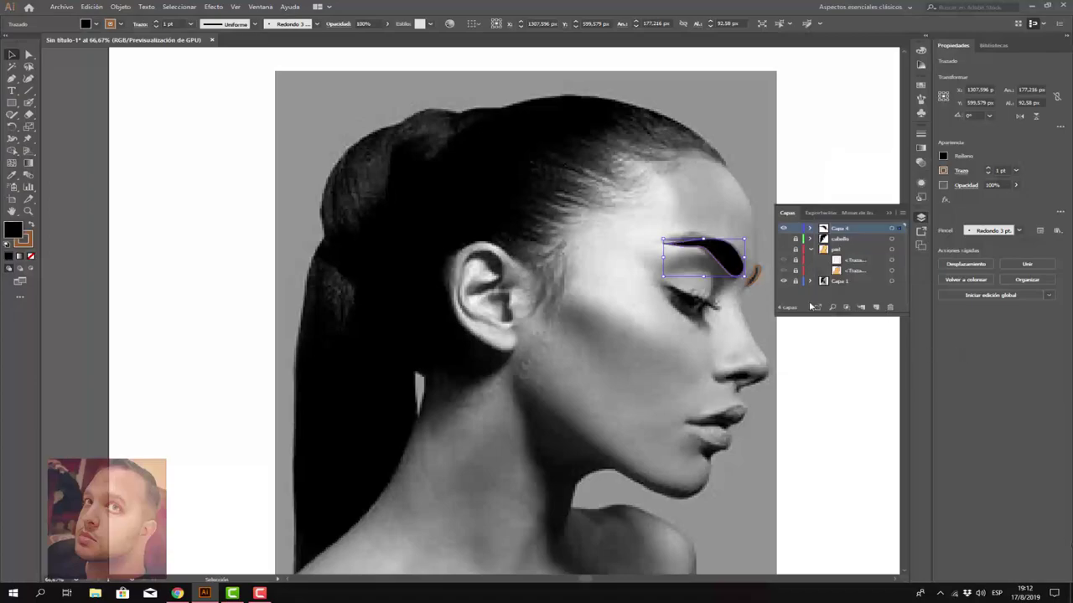
pyautogui.click(751, 281)
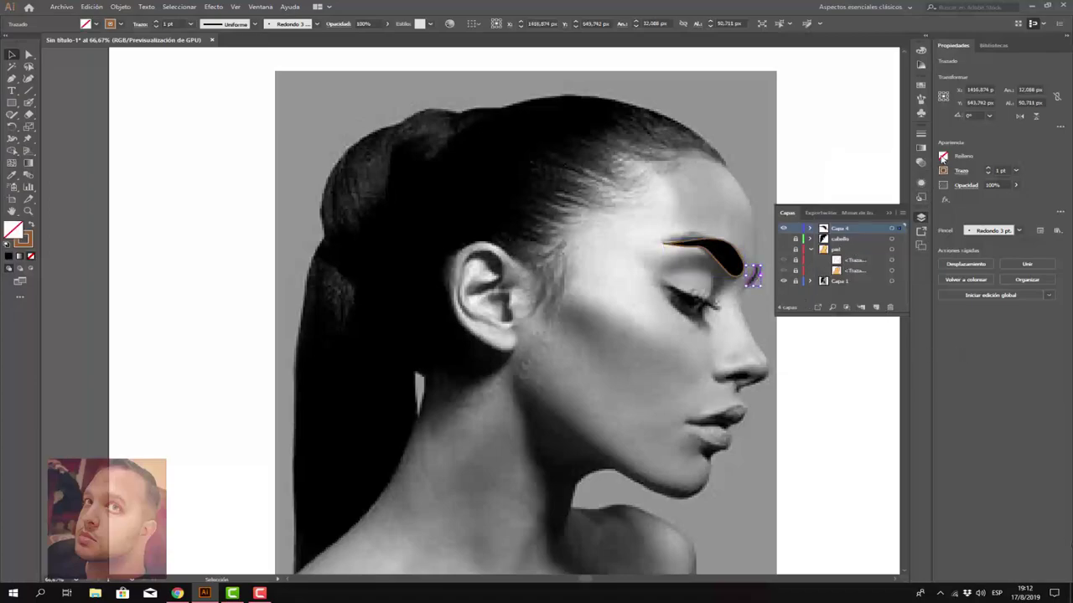
pyautogui.click(942, 156)
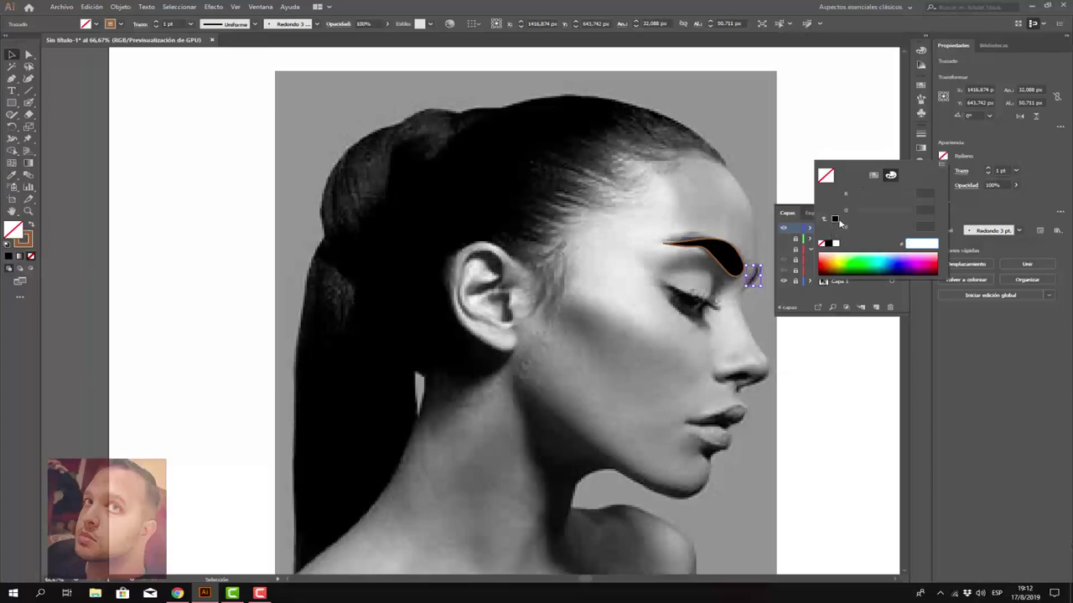
pyautogui.click(835, 220)
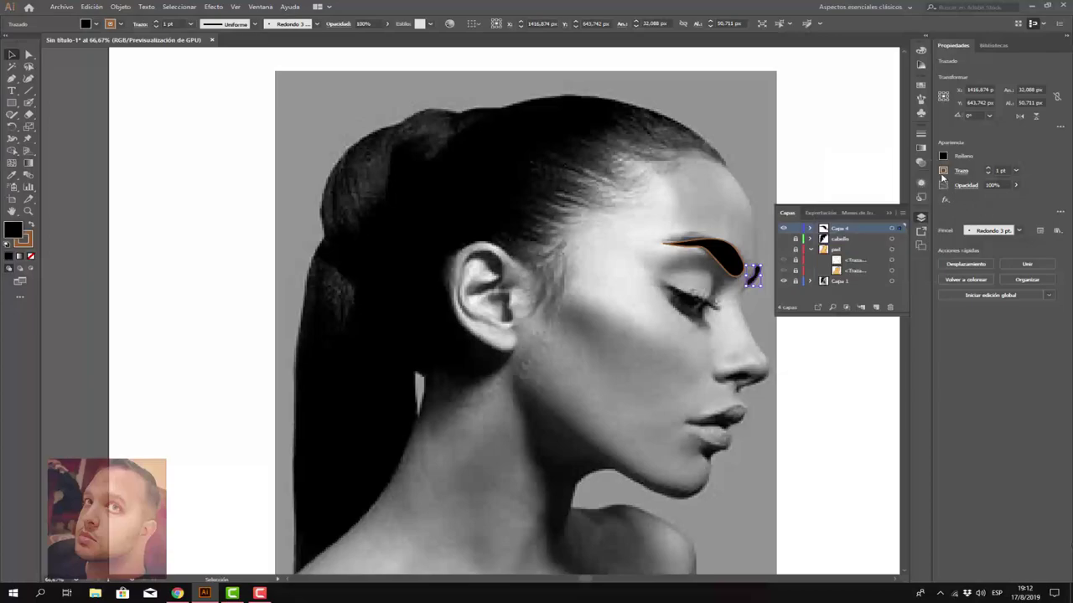
# Step: Remove the outline stroke from the tip piece and main eyebrow, then deselect
pyautogui.click(942, 170)
pyautogui.click(822, 209)
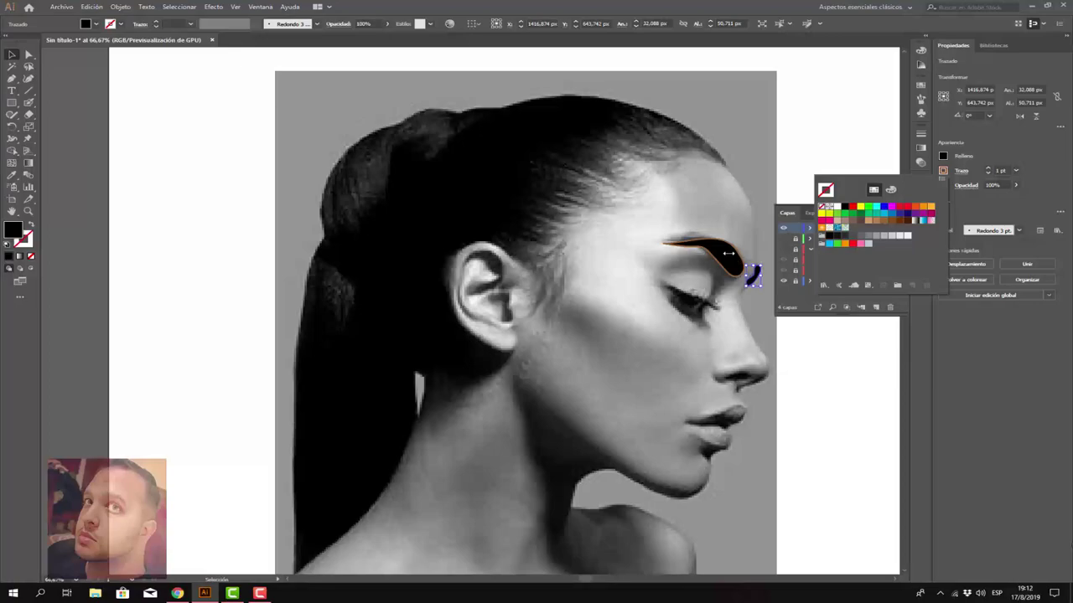
pyautogui.click(724, 244)
pyautogui.click(712, 252)
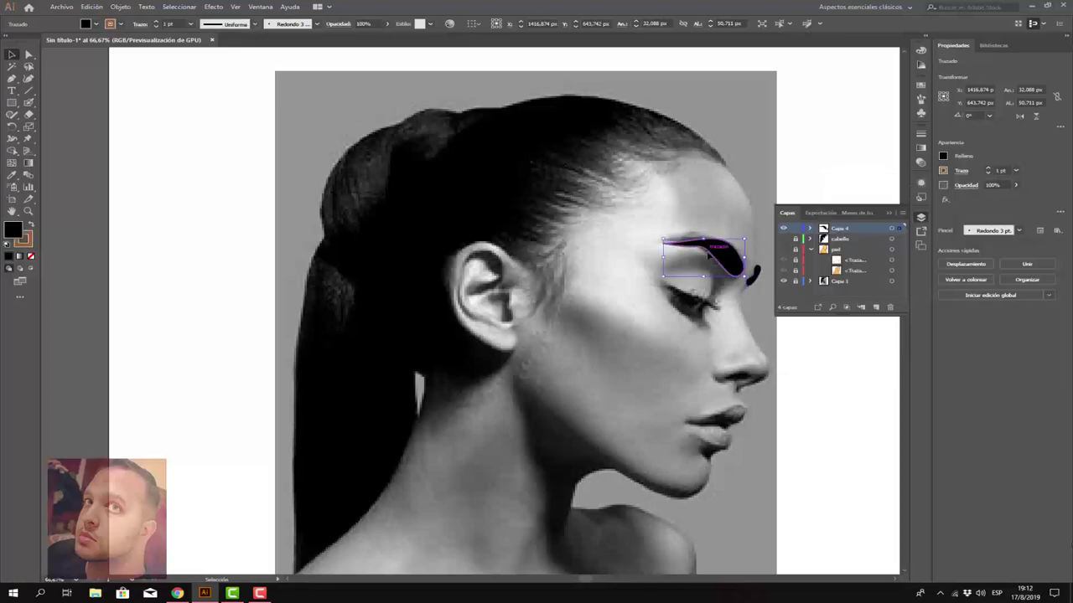
pyautogui.click(942, 172)
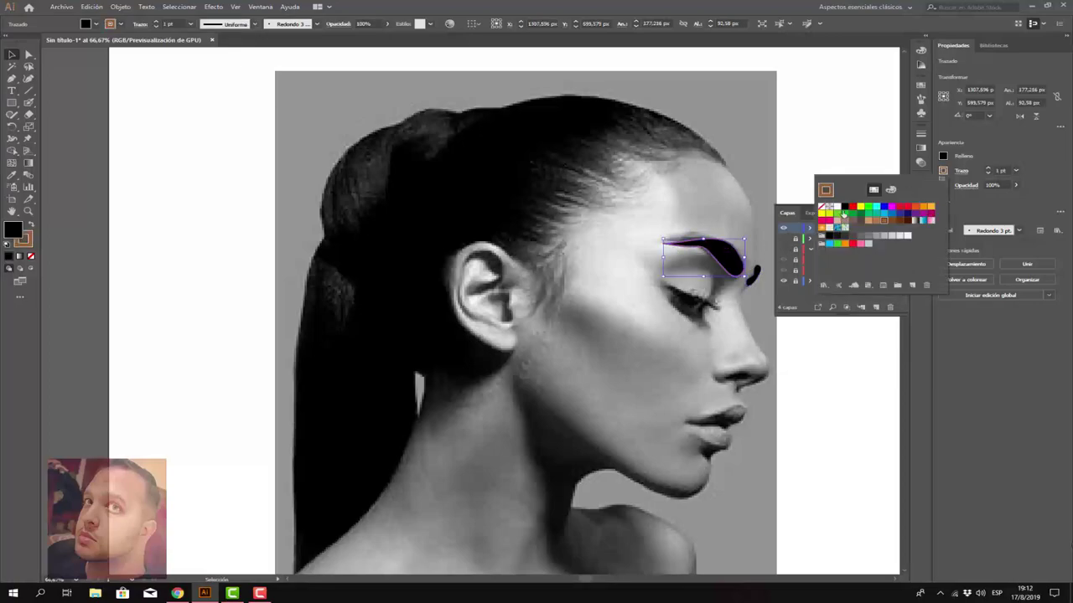
pyautogui.click(821, 206)
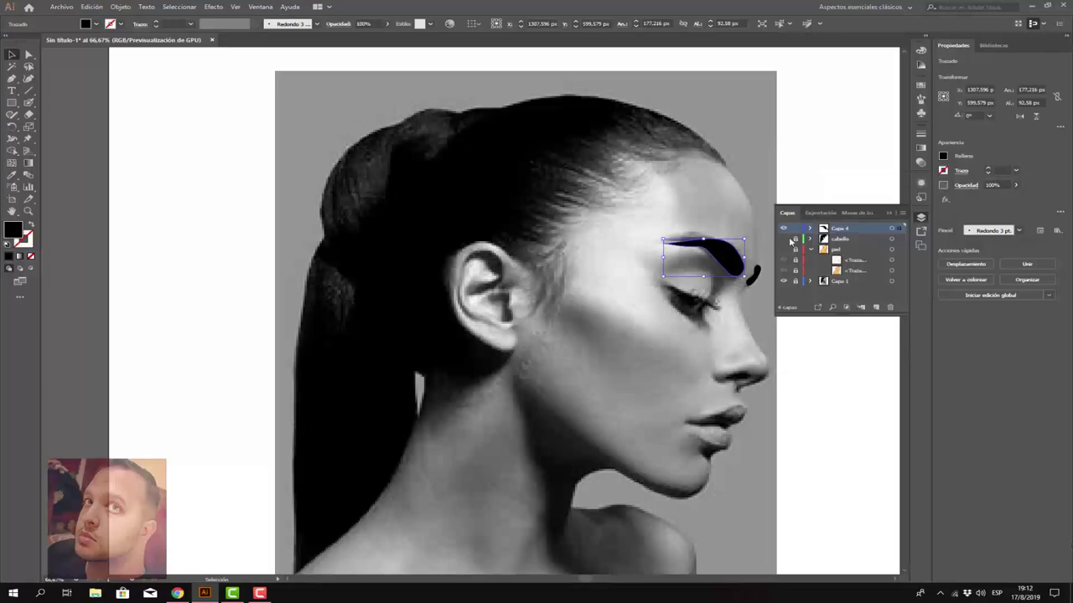
pyautogui.click(819, 167)
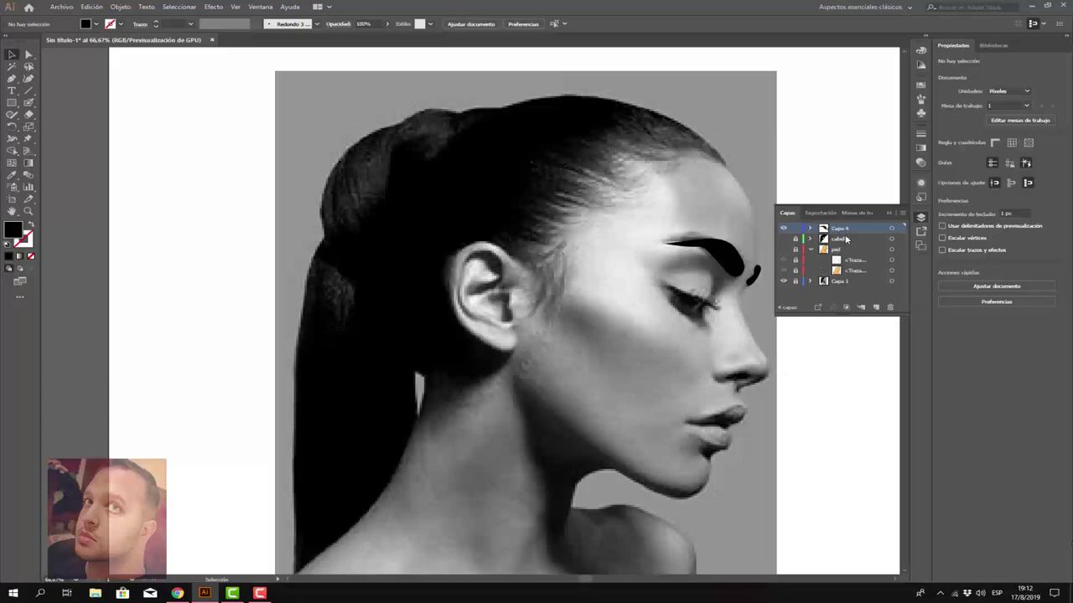
# Step: Add a new layer for the lips and set the Paintbrush colour to bright red
pyautogui.click(878, 307)
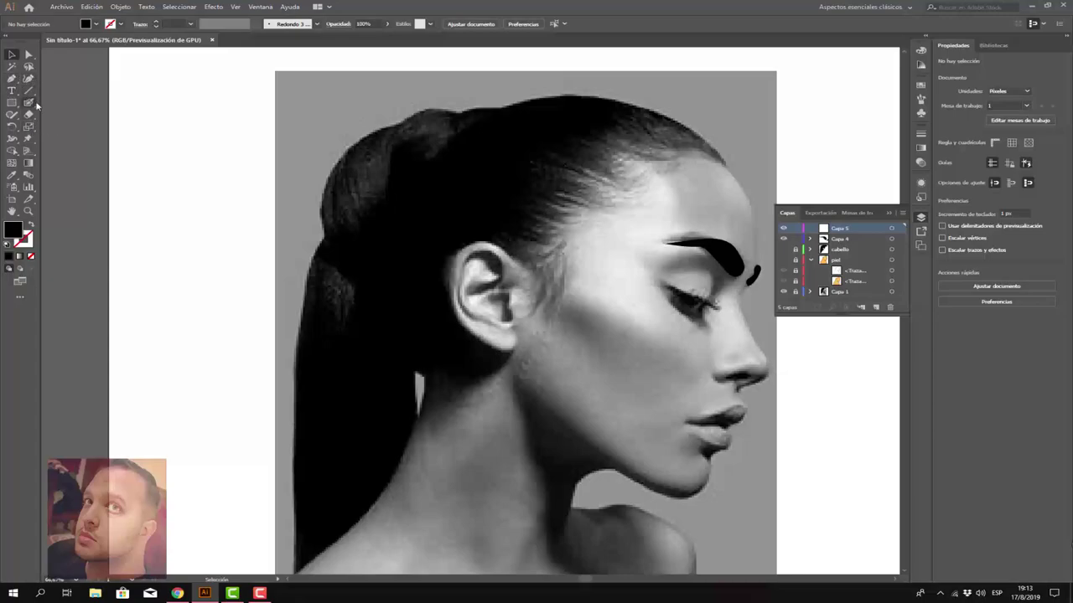
pyautogui.click(28, 102)
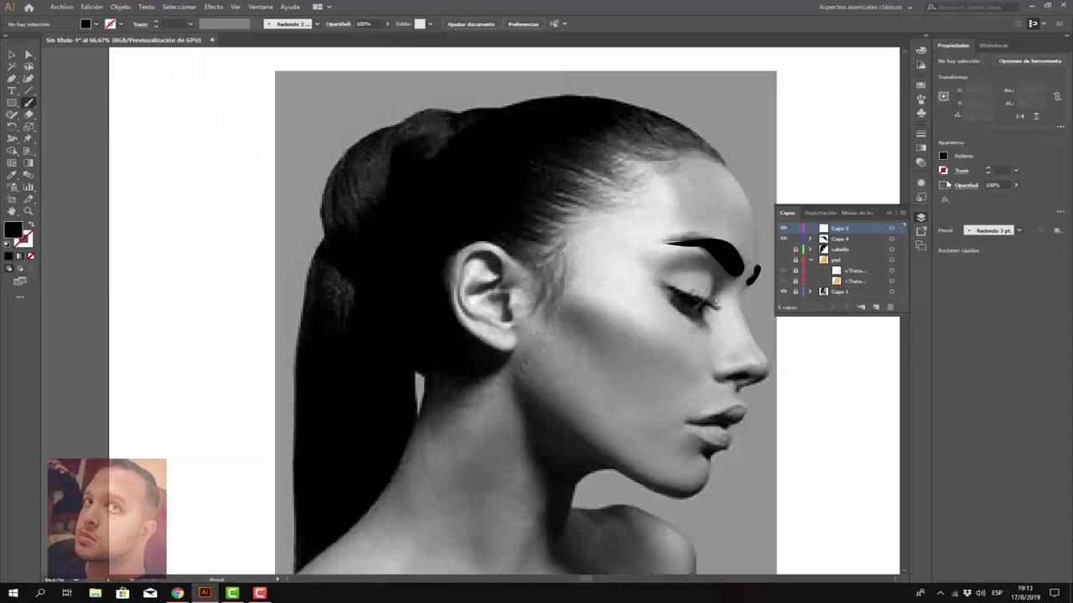
pyautogui.click(942, 157)
pyautogui.click(922, 251)
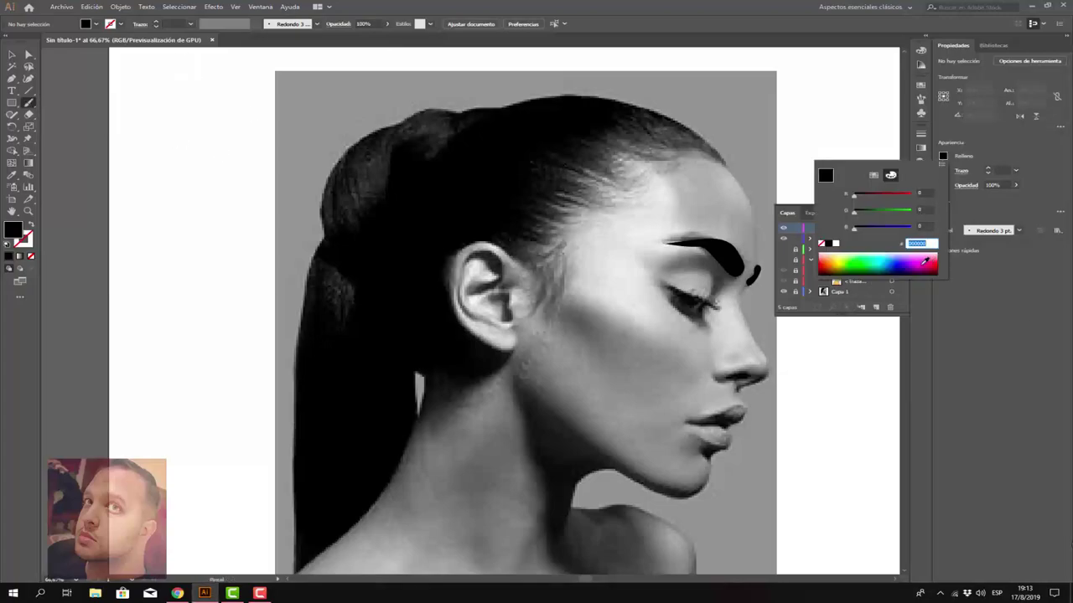
pyautogui.hotkey('ctrl', 'v')
pyautogui.press('Return')
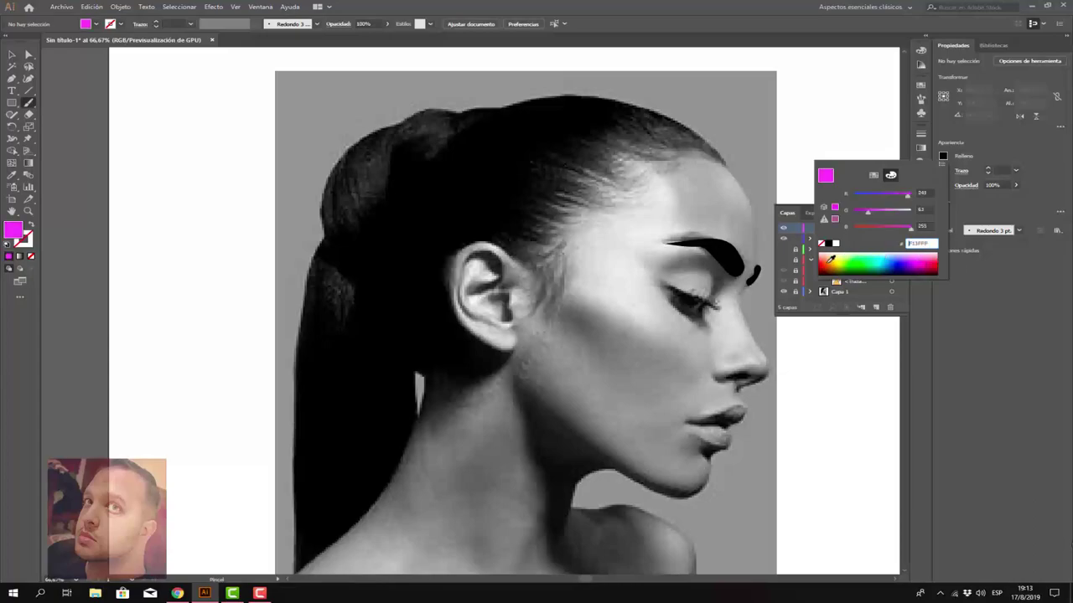
pyautogui.click(830, 261)
pyautogui.moveTo(830, 260); pyautogui.dragTo(823, 264)
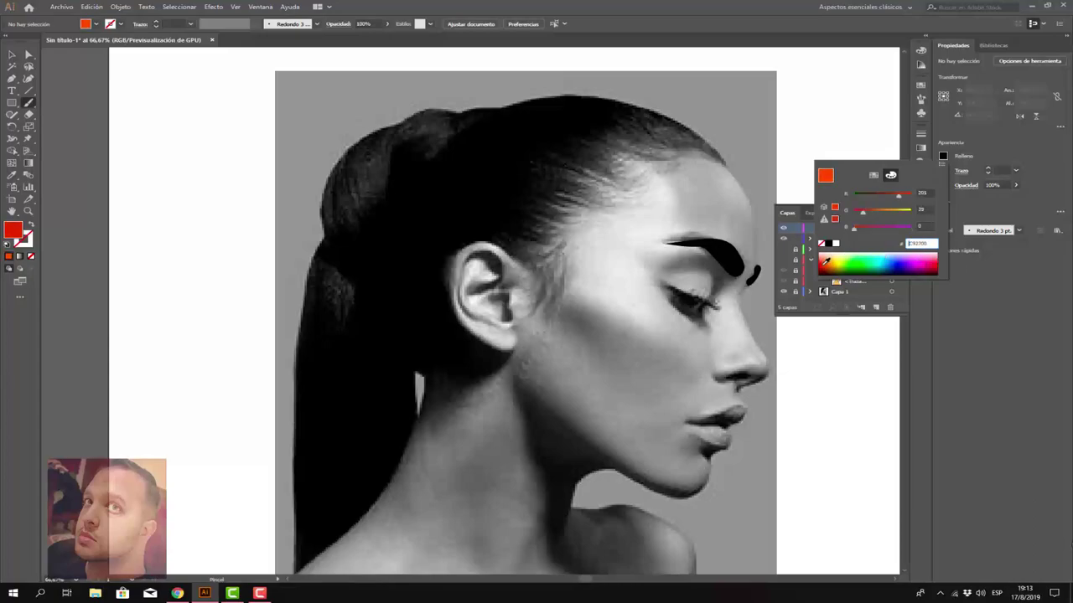
pyautogui.click(1001, 286)
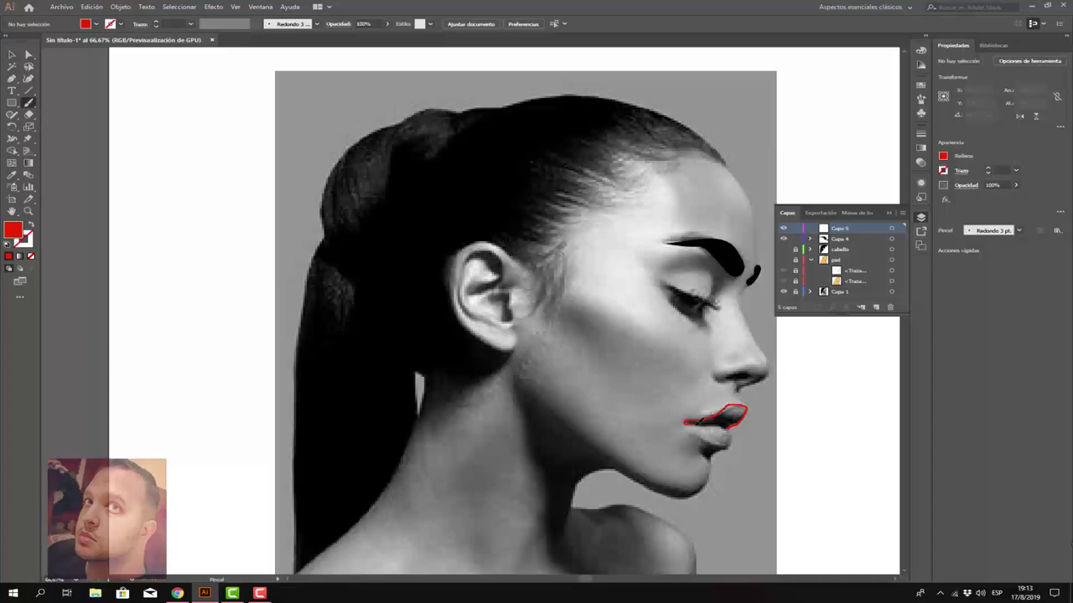
# Step: Fill the upper-lip path with red and set its stroke to None
pyautogui.hotkey('shift', 'x')
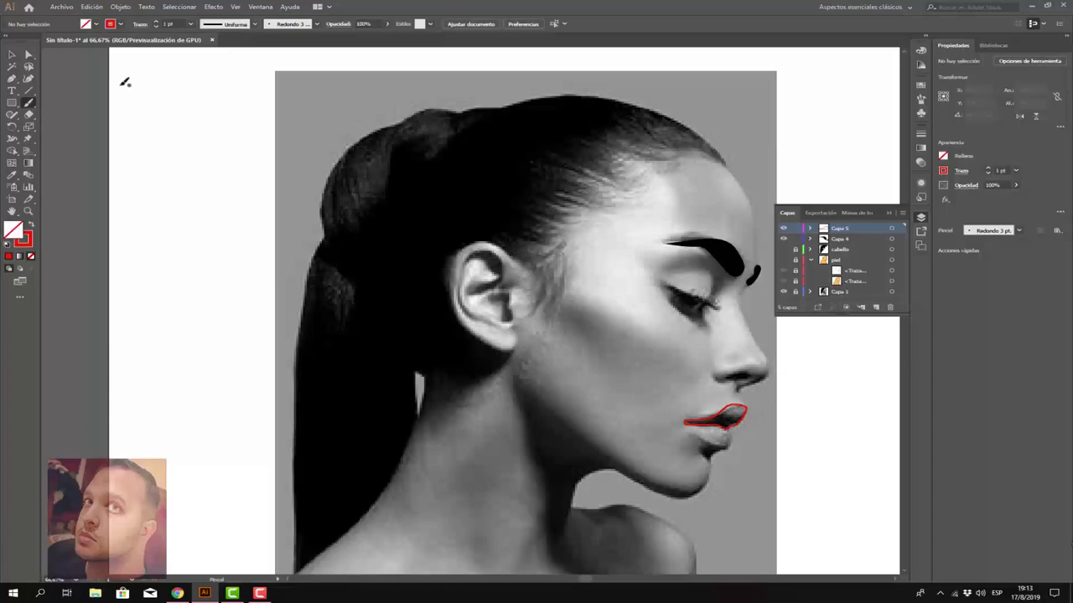
pyautogui.click(13, 55)
pyautogui.click(745, 415)
pyautogui.click(944, 157)
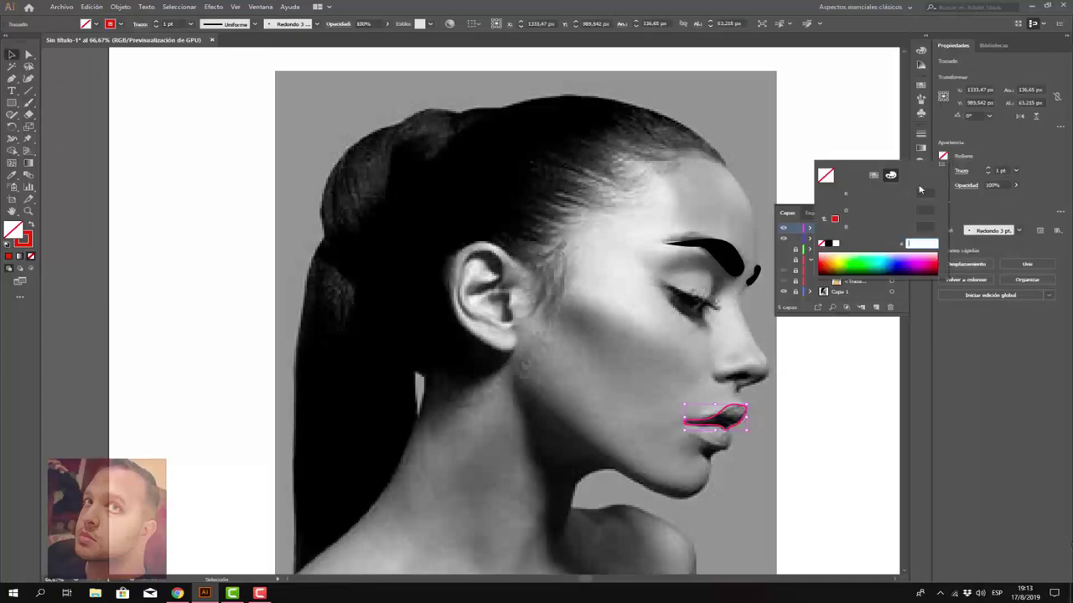
pyautogui.click(827, 261)
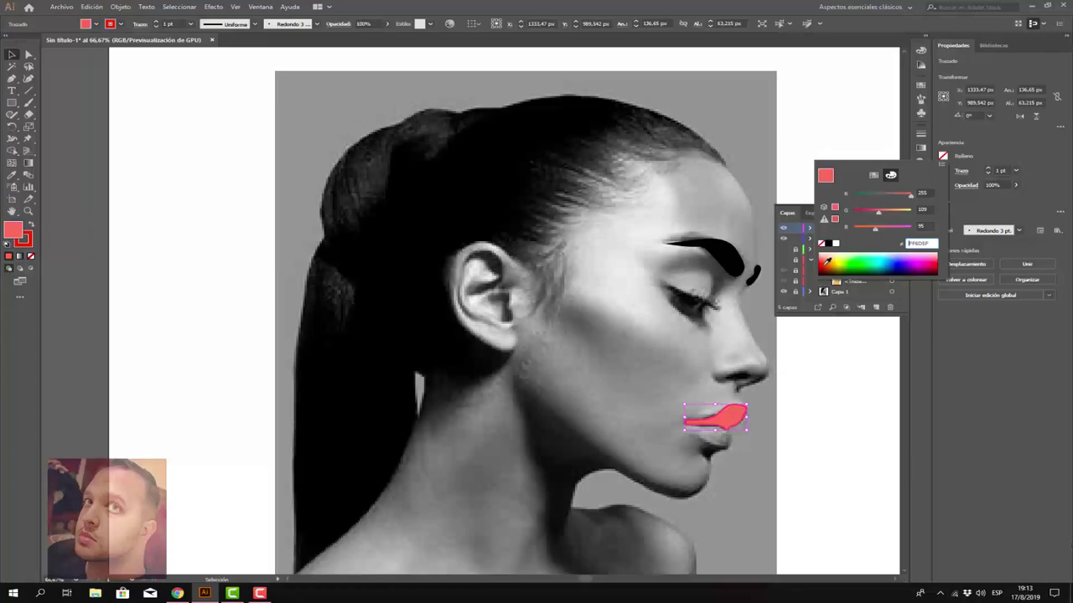
pyautogui.click(827, 261)
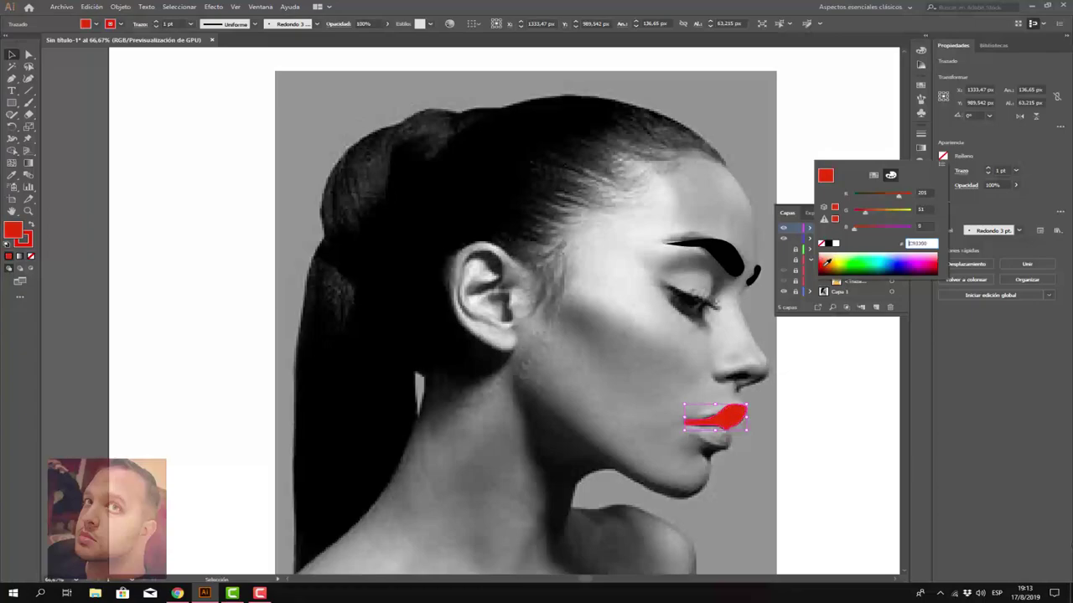
pyautogui.click(968, 175)
pyautogui.click(944, 172)
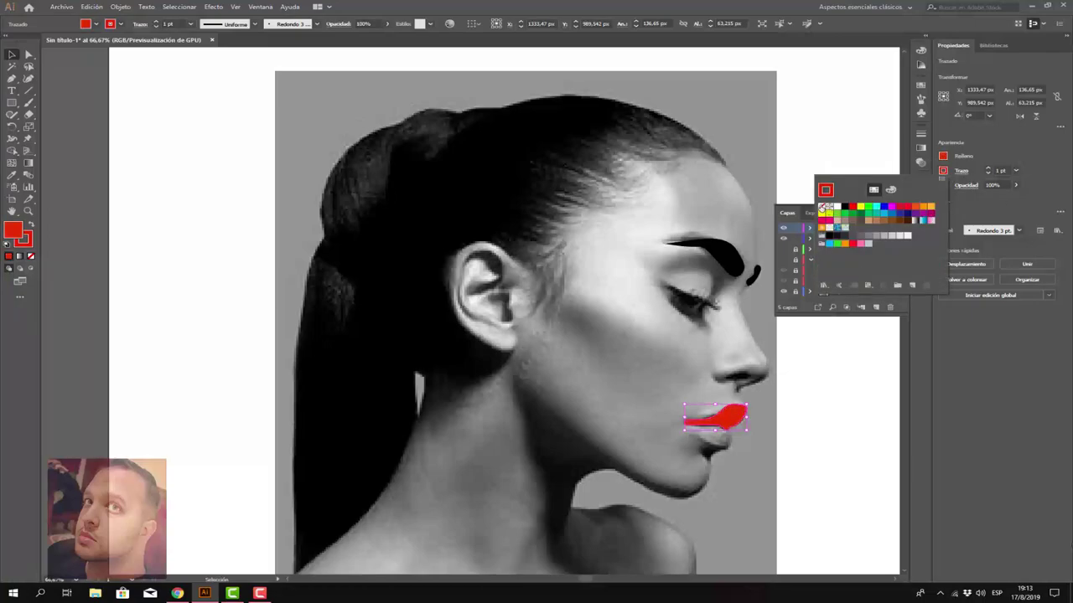
pyautogui.click(825, 207)
pyautogui.click(966, 362)
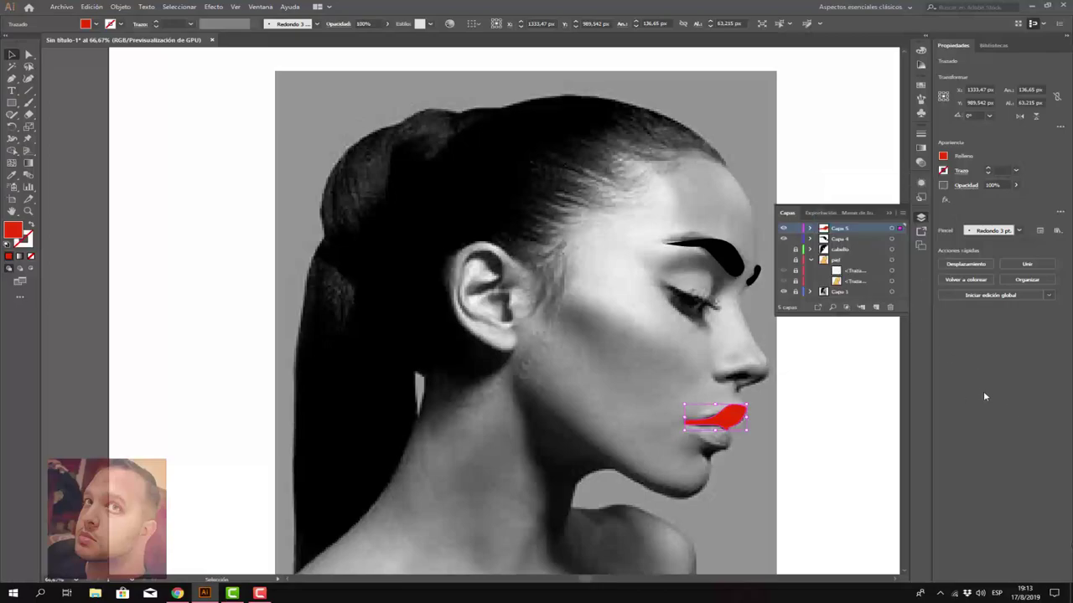
# Step: Zoom in and reshape the lip's lower edge, left tip and right edge with Curvature
pyautogui.scroll(1, 806, 442)
pyautogui.scroll(2, 806, 442)
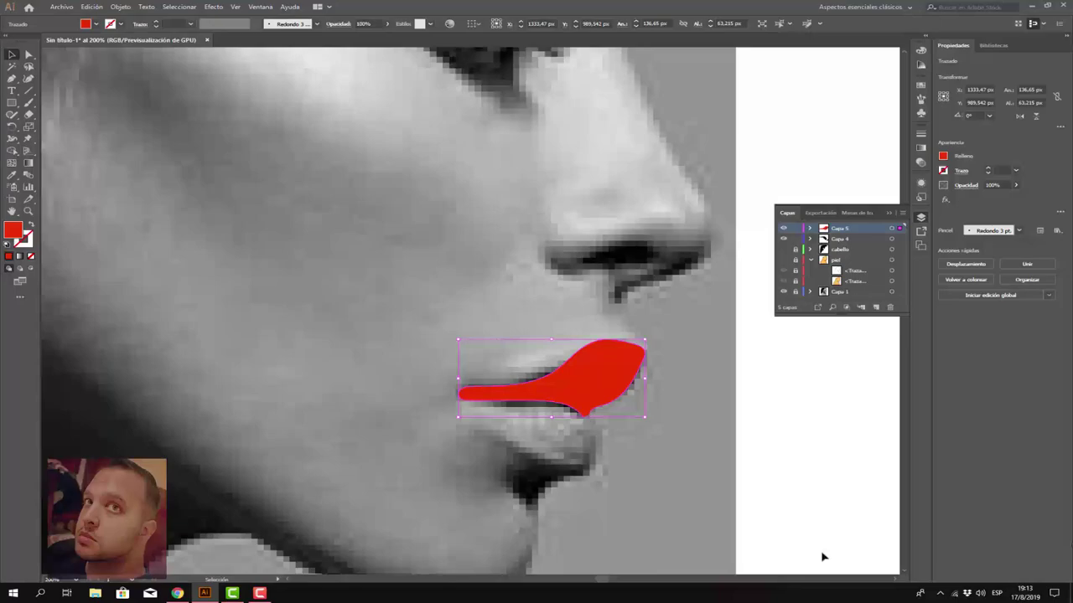
pyautogui.click(29, 78)
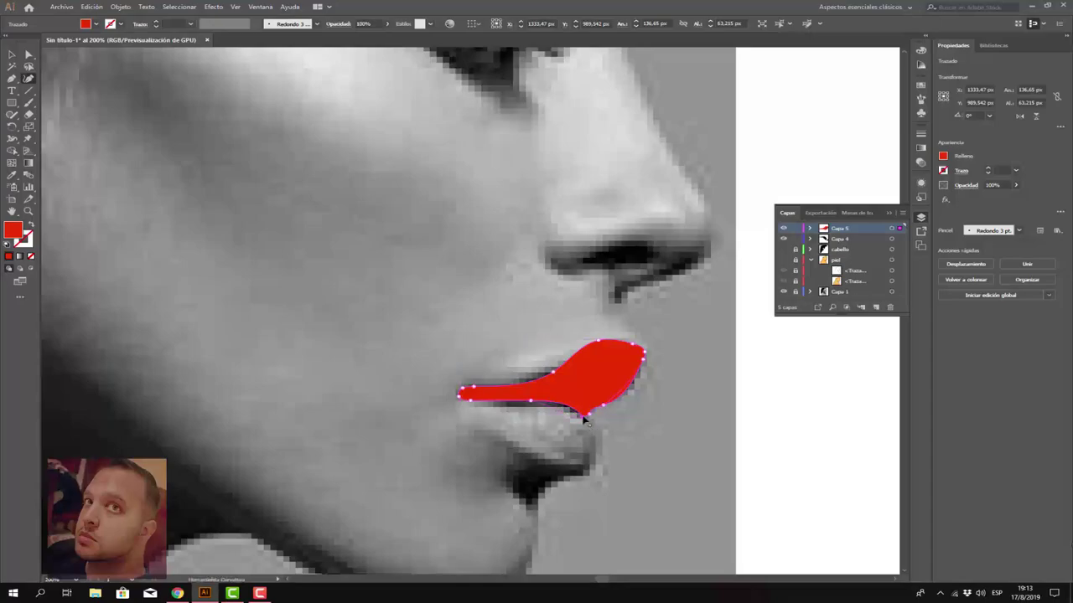
pyautogui.moveTo(584, 418); pyautogui.dragTo(586, 415)
pyautogui.hotkey('ctrl', 'z')
pyautogui.hotkey('ctrl', 'z')
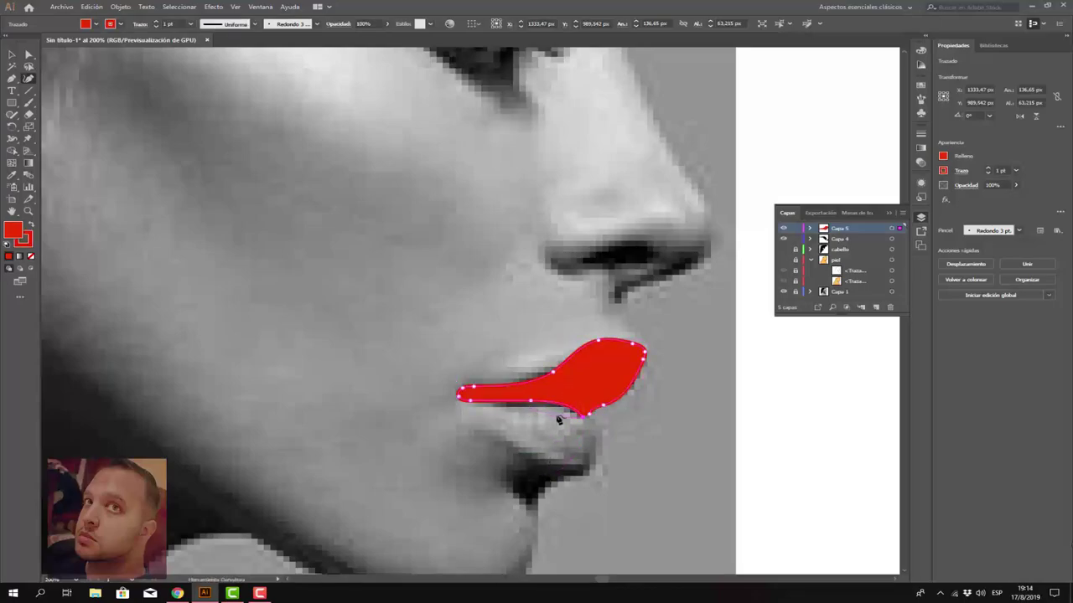
pyautogui.moveTo(590, 420); pyautogui.dragTo(610, 414)
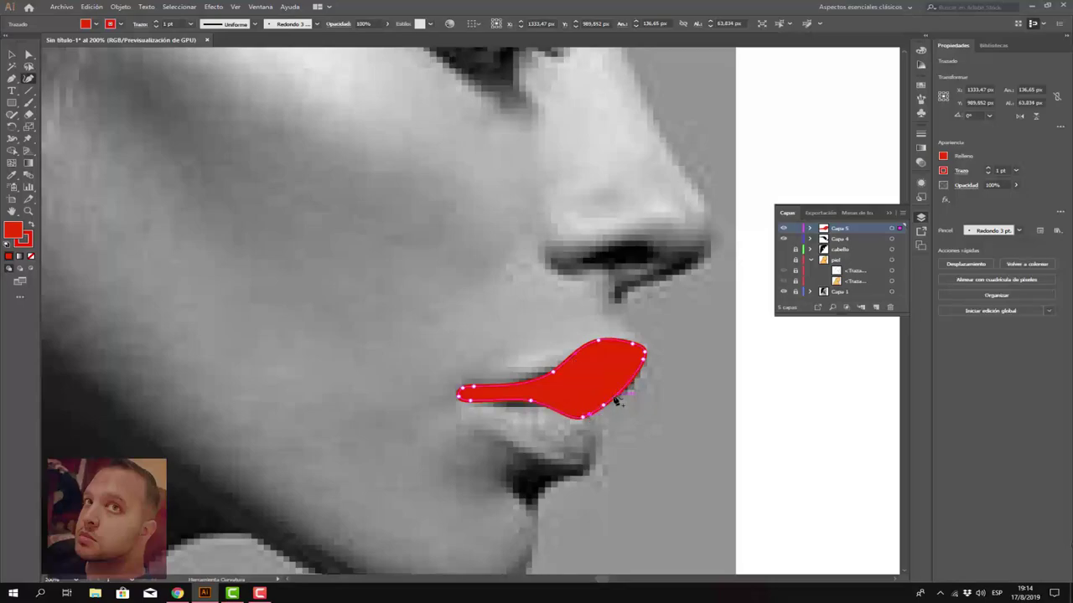
pyautogui.moveTo(626, 393); pyautogui.dragTo(631, 390)
pyautogui.moveTo(467, 392); pyautogui.dragTo(459, 397)
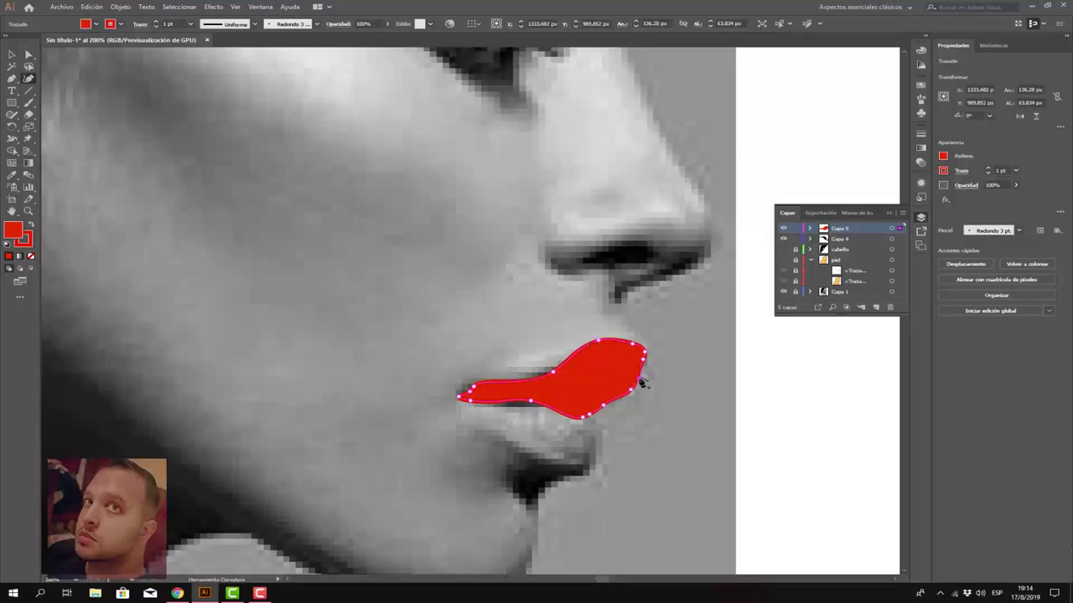
pyautogui.moveTo(643, 380); pyautogui.dragTo(643, 359)
# Step: Redraw the lip's right and bottom edges with the Pencil, then fine-tune its top and lower edge
pyautogui.click(11, 56)
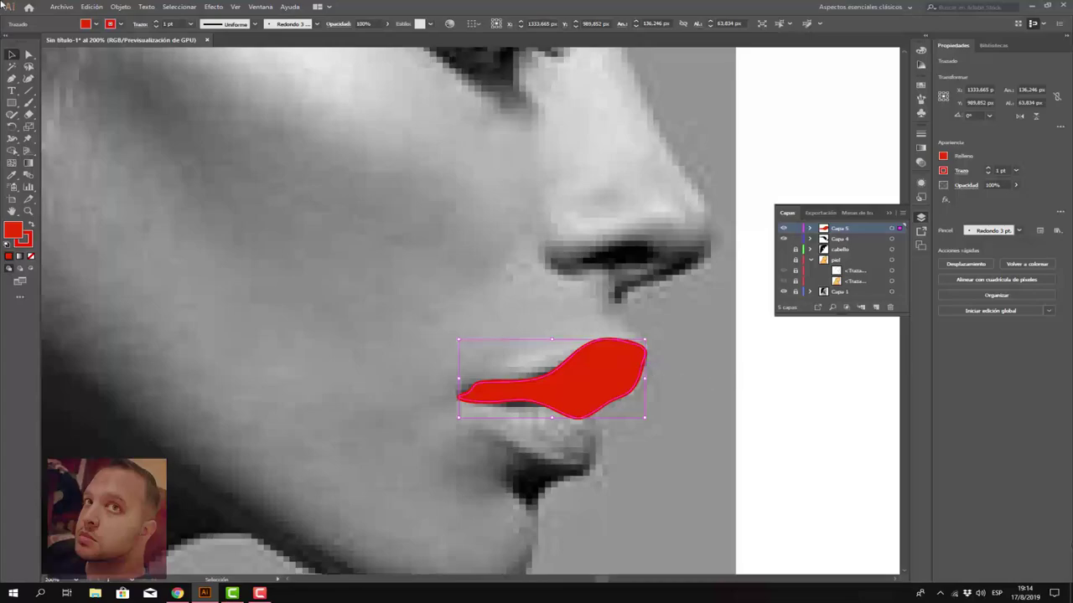
pyautogui.click(12, 78)
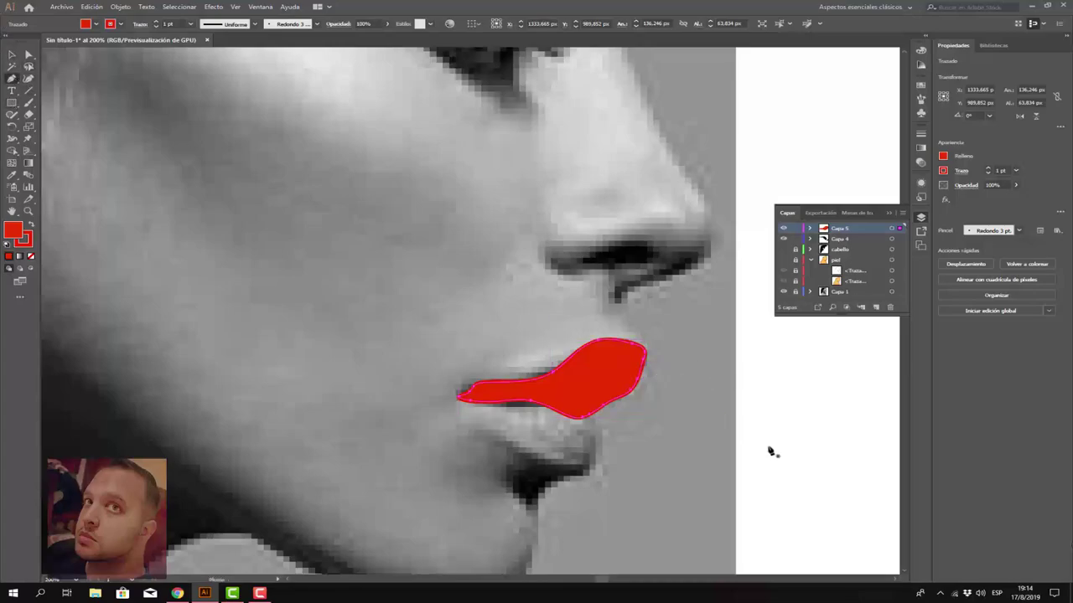
pyautogui.click(645, 355)
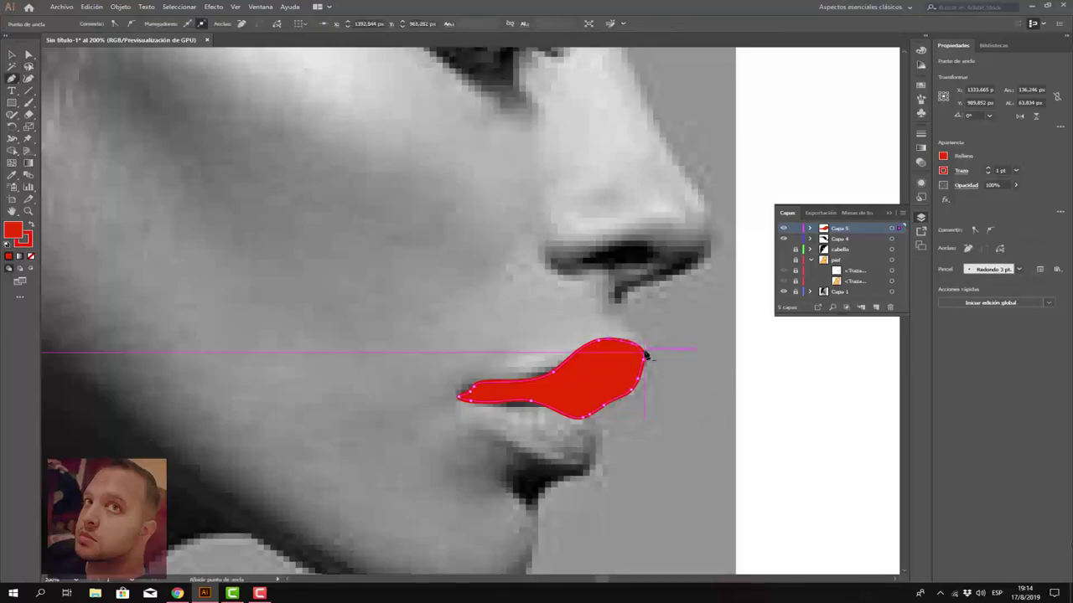
pyautogui.moveTo(645, 364); pyautogui.dragTo(537, 405)
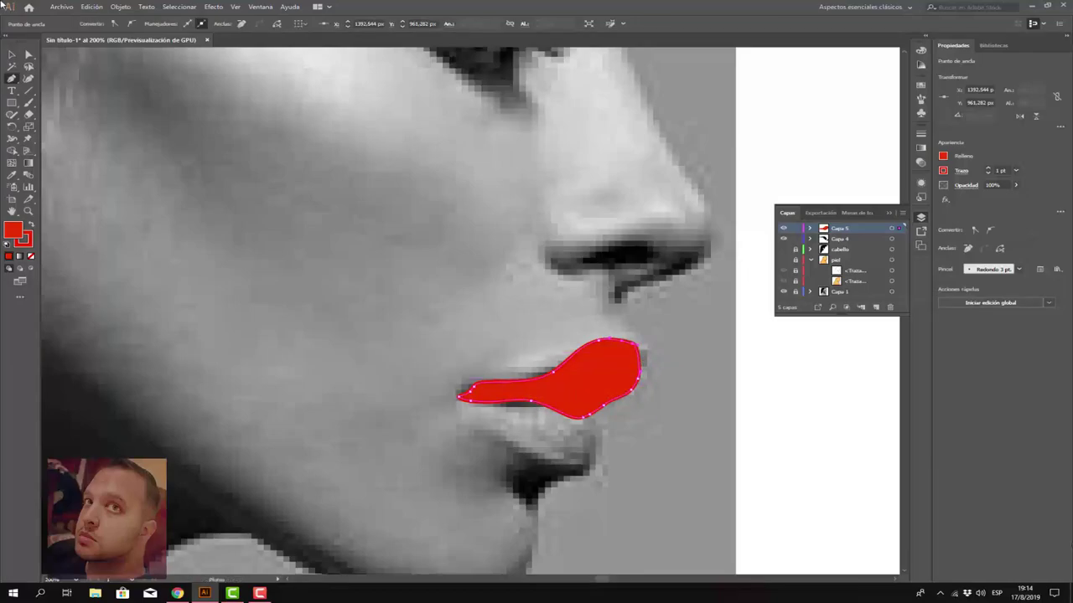
pyautogui.click(29, 78)
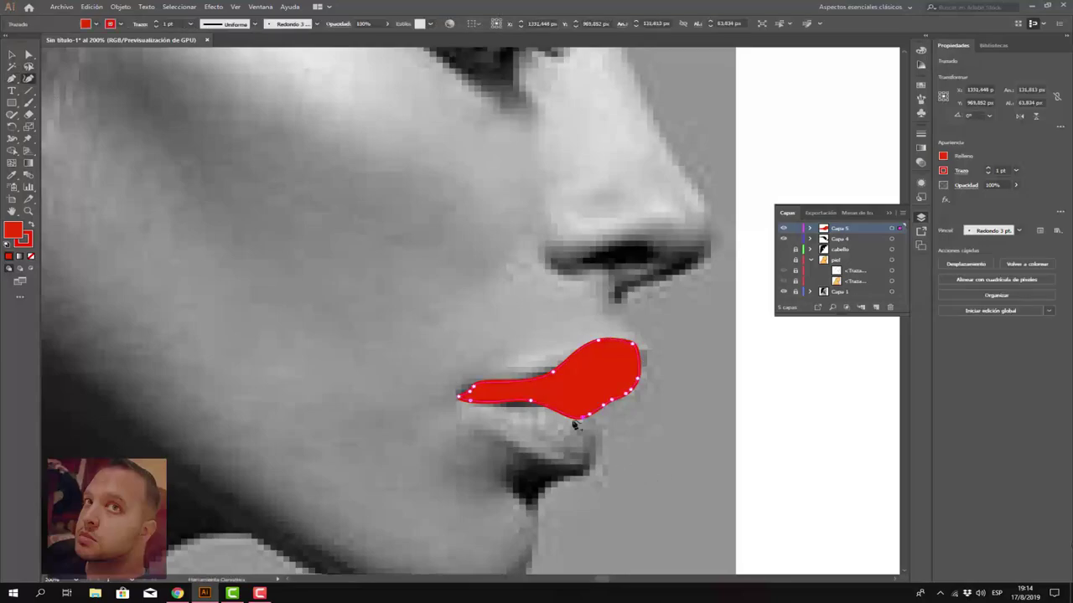
pyautogui.moveTo(508, 404); pyautogui.dragTo(508, 397)
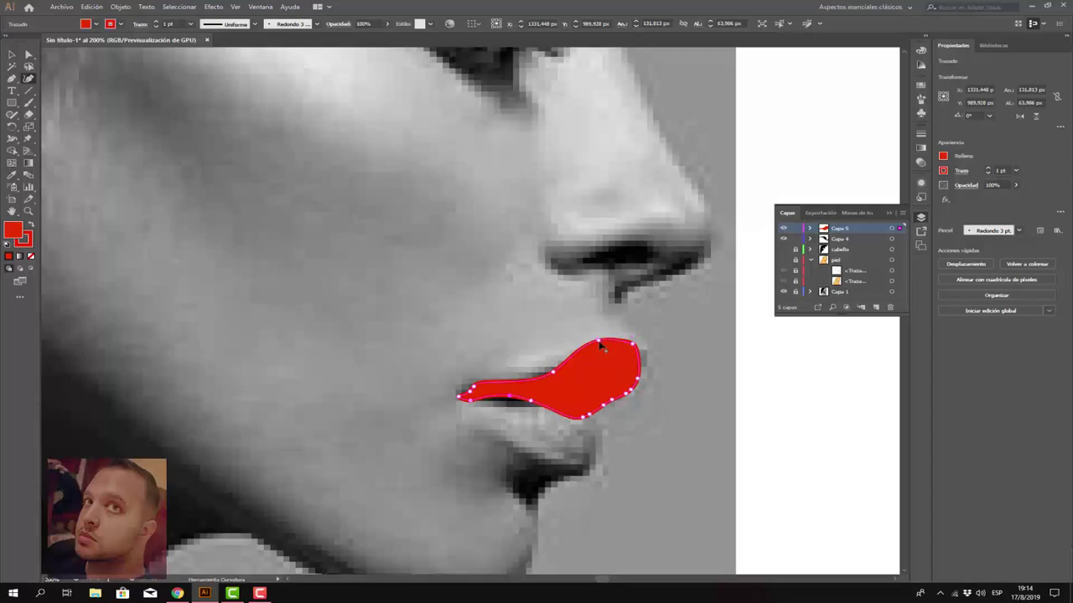
pyautogui.moveTo(599, 344); pyautogui.dragTo(609, 350)
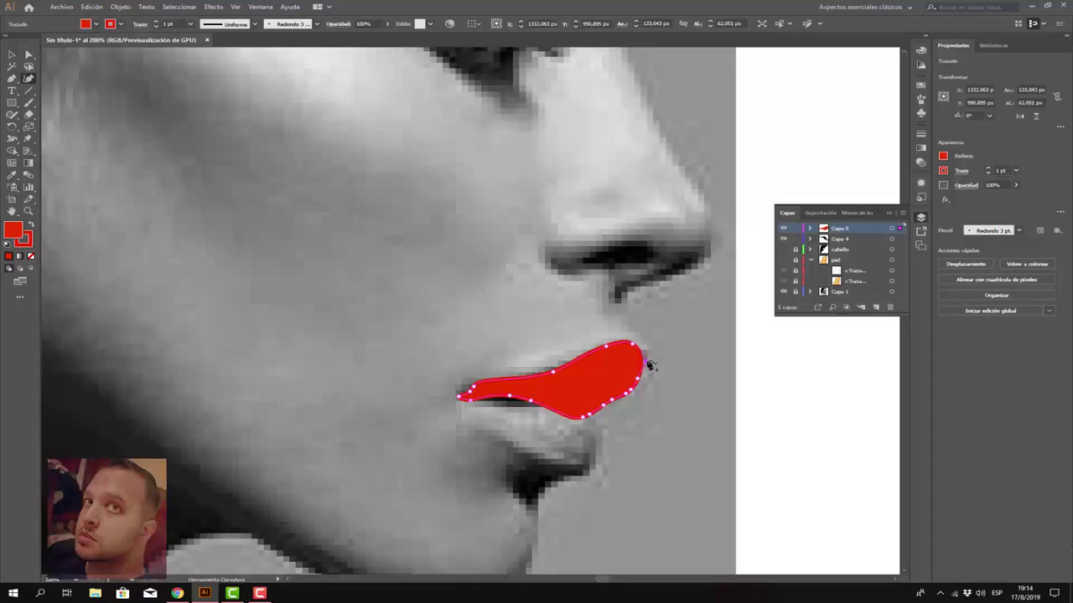
pyautogui.moveTo(644, 368); pyautogui.dragTo(648, 366)
pyautogui.scroll(-1, 616, 414)
pyautogui.scroll(-2, 616, 414)
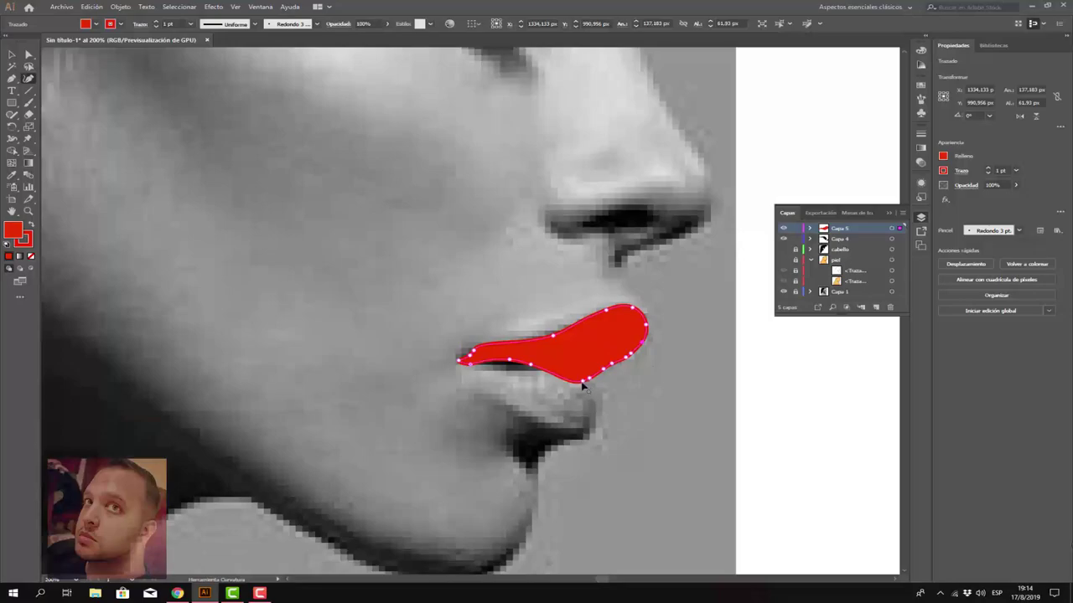
pyautogui.moveTo(583, 384); pyautogui.dragTo(582, 378)
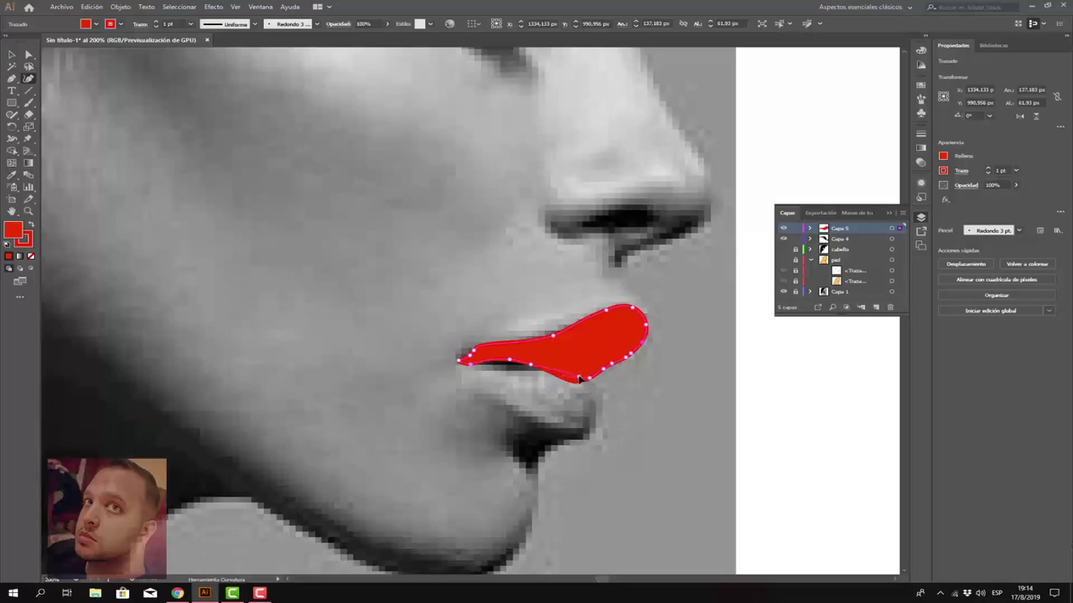
# Step: Drop the lip to about 30% opacity and reshape its lower edge, adding an anchor
pyautogui.click(1016, 185)
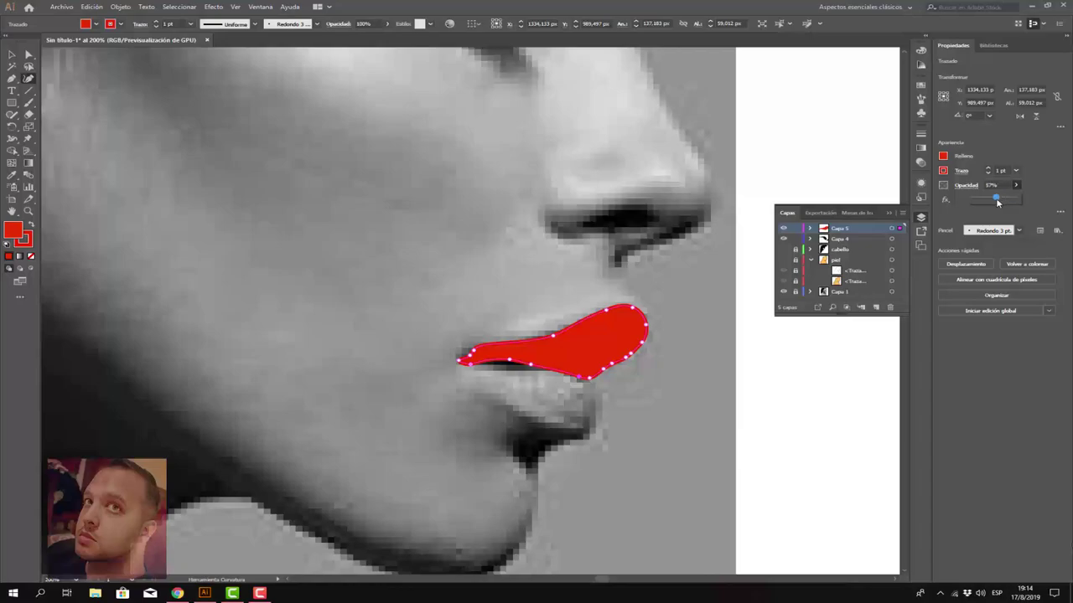
pyautogui.moveTo(997, 202); pyautogui.dragTo(990, 199)
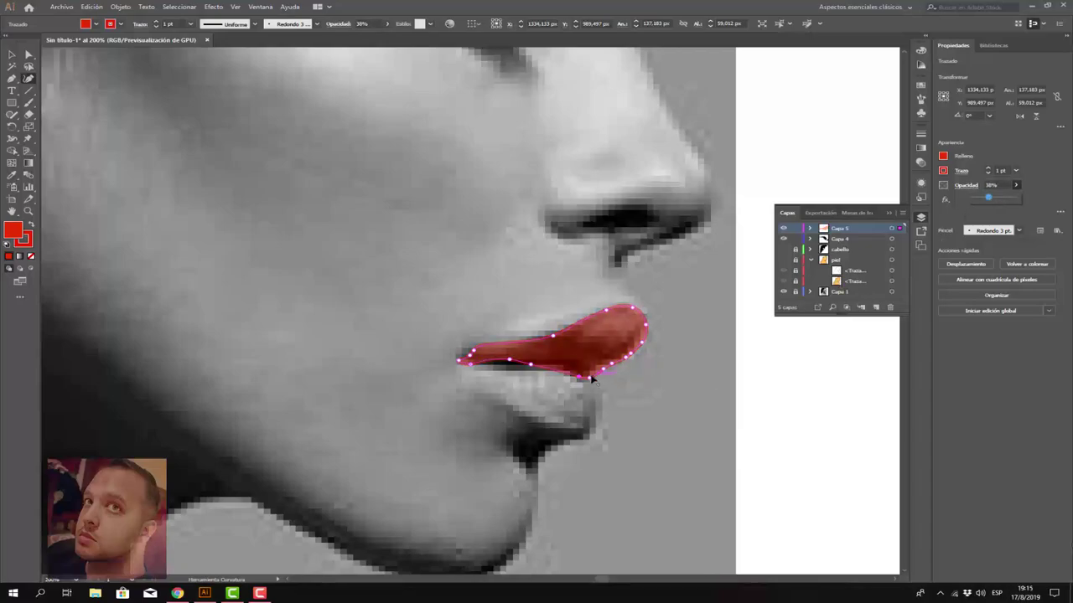
pyautogui.moveTo(590, 371); pyautogui.dragTo(616, 366)
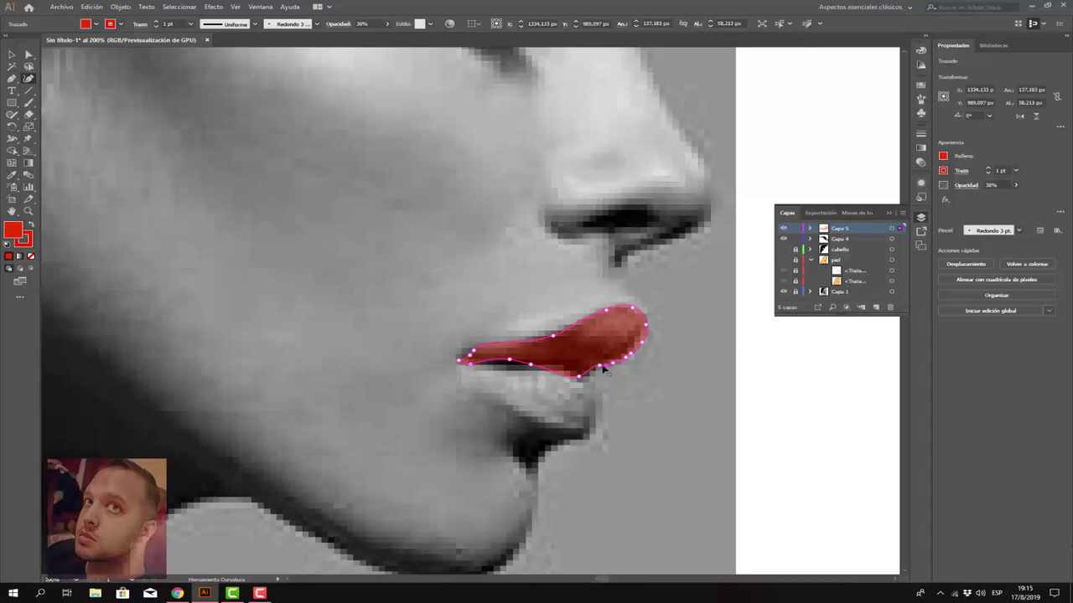
pyautogui.moveTo(578, 377); pyautogui.dragTo(579, 378)
pyautogui.click(530, 366)
pyautogui.moveTo(579, 378); pyautogui.dragTo(579, 367)
# Step: Restore the lip to 100% opacity with stroke set to None
pyautogui.click(1016, 185)
pyautogui.moveTo(986, 198); pyautogui.dragTo(1056, 194)
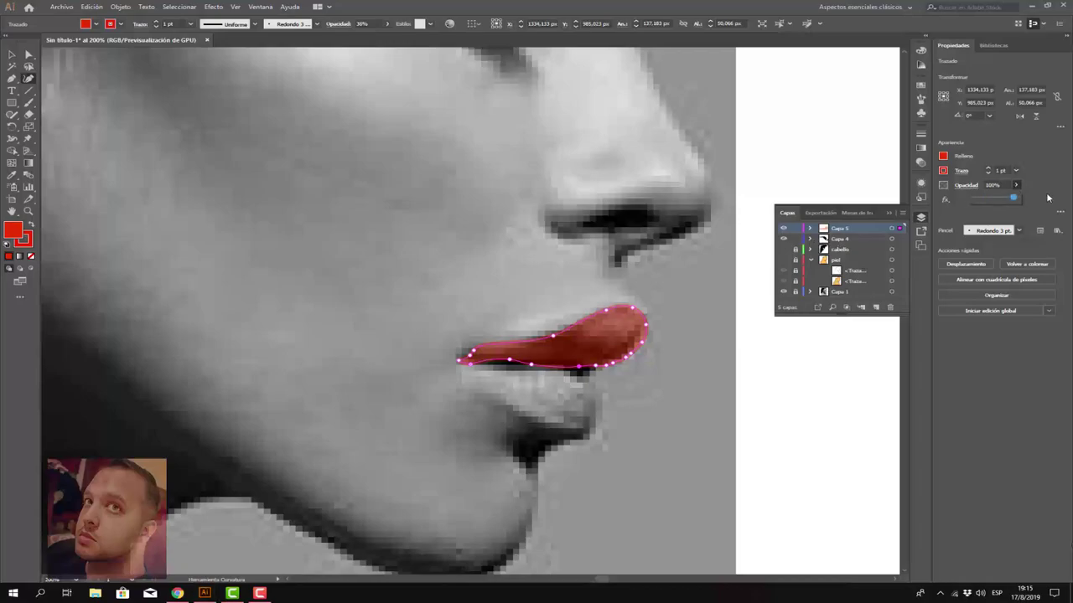
pyautogui.click(943, 171)
pyautogui.click(821, 212)
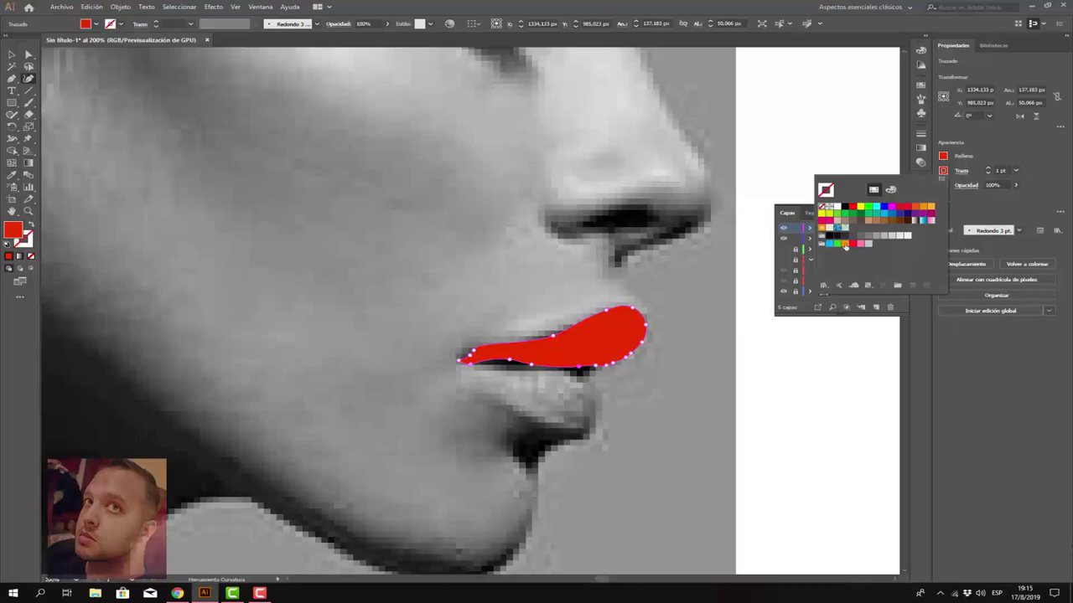
# Step: Lock the upper-lip layer, add a new layer, and trace a closed lower-lip path
pyautogui.click(795, 228)
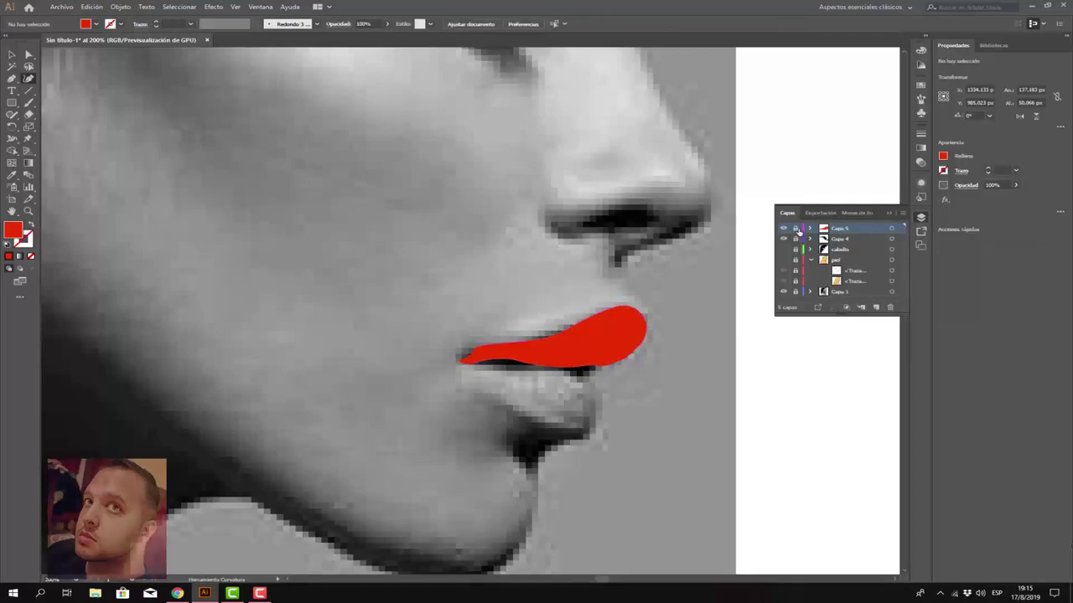
pyautogui.click(876, 307)
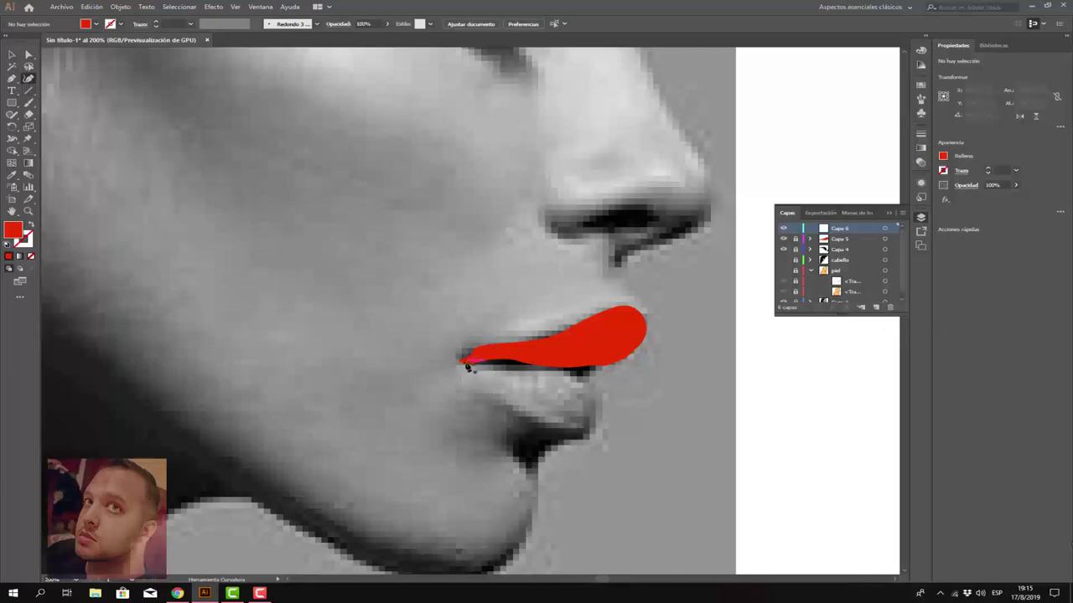
pyautogui.click(461, 359)
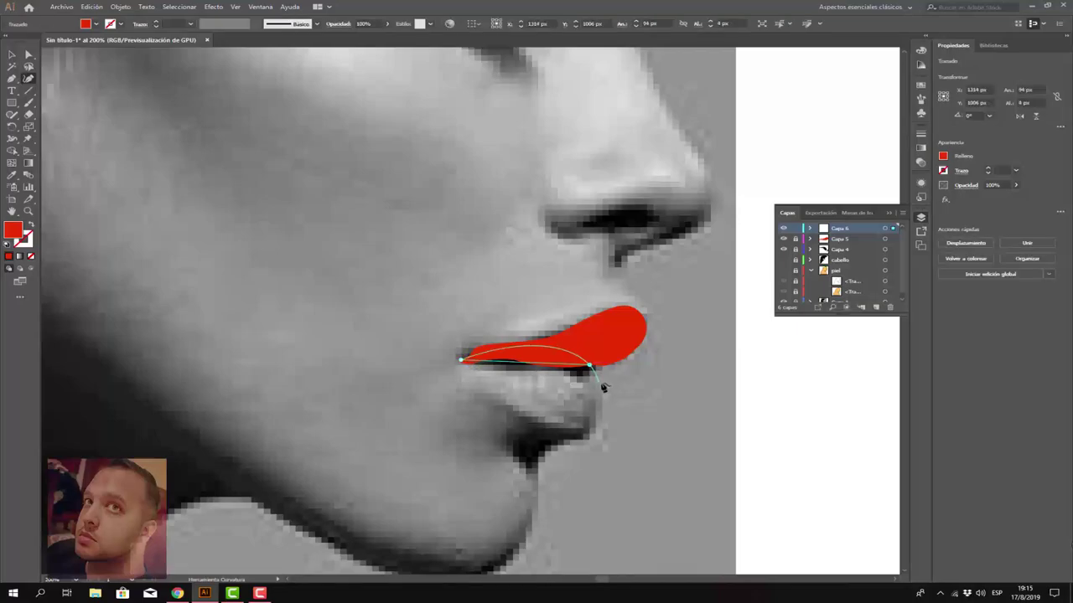
pyautogui.click(589, 365)
pyautogui.click(600, 365)
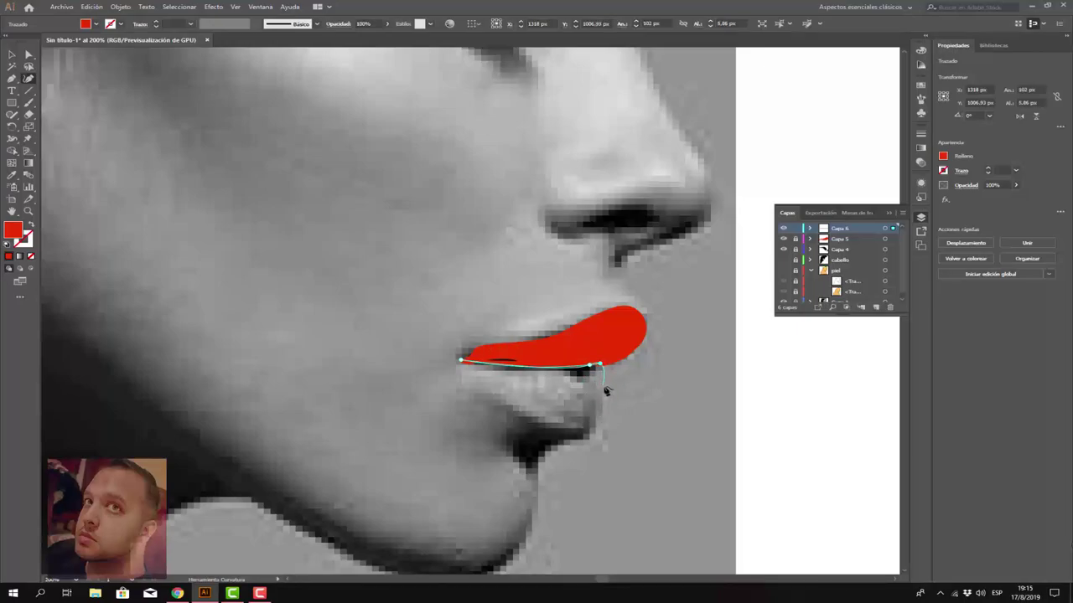
pyautogui.click(602, 387)
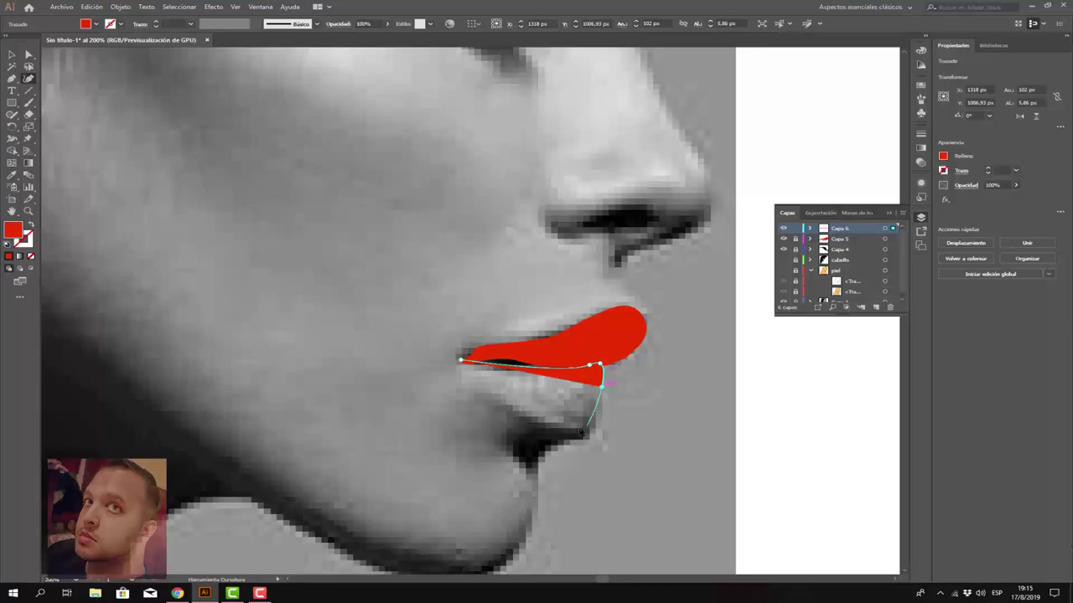
pyautogui.click(596, 419)
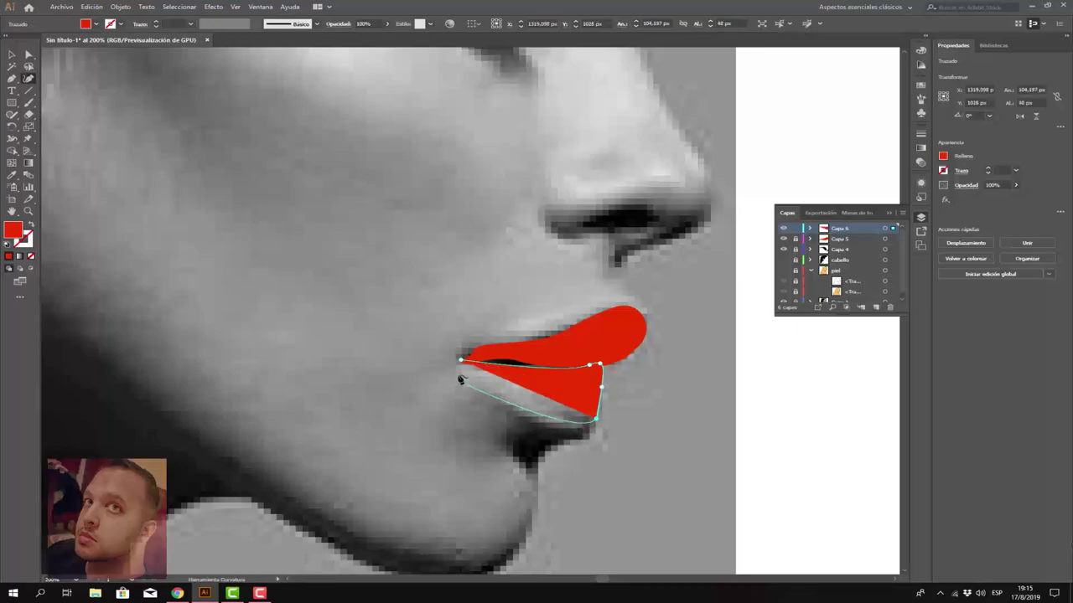
pyautogui.click(476, 397)
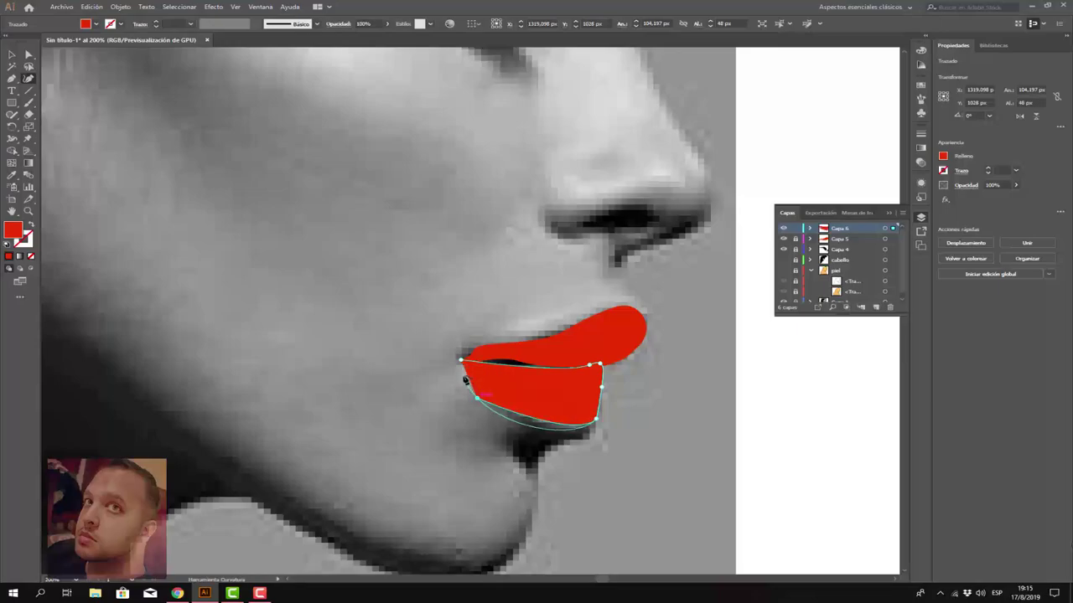
pyautogui.click(461, 361)
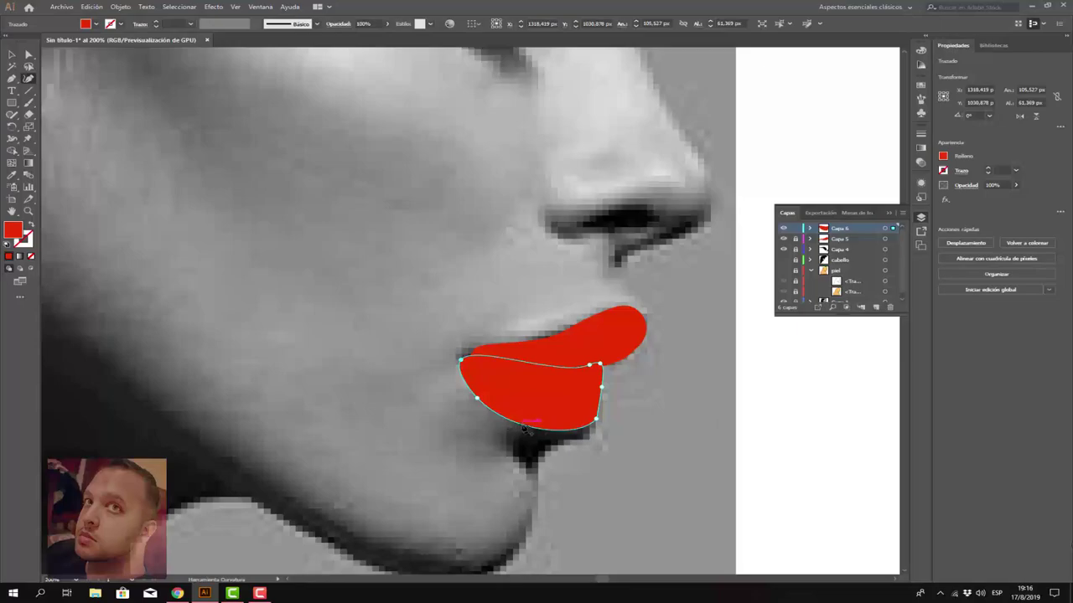
# Step: Set the lower lip to 30% opacity and refit its bottom and right edges
pyautogui.moveTo(523, 428); pyautogui.dragTo(524, 411)
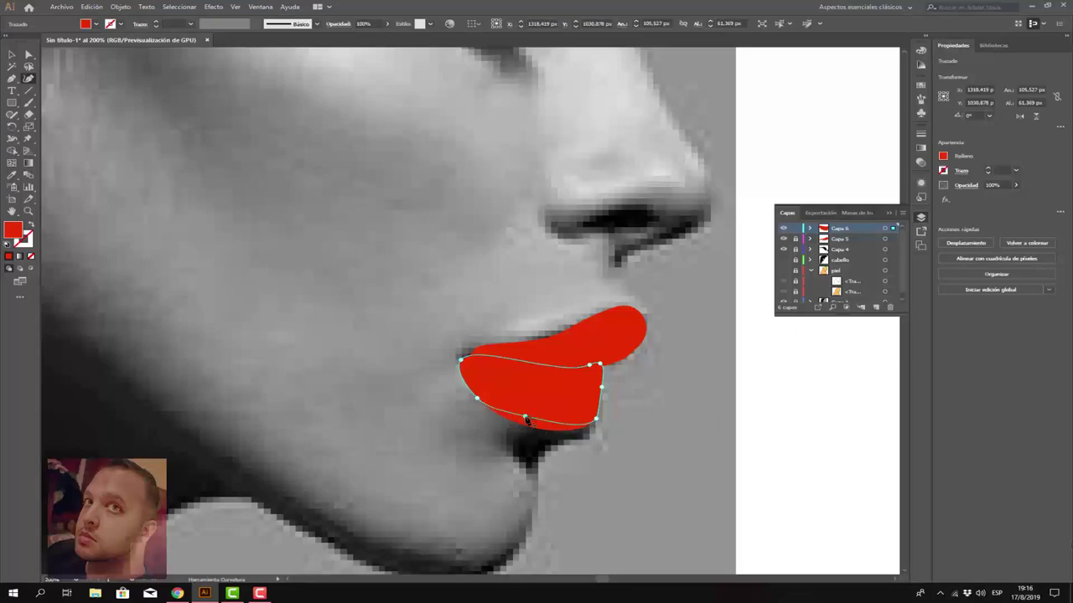
pyautogui.click(603, 400)
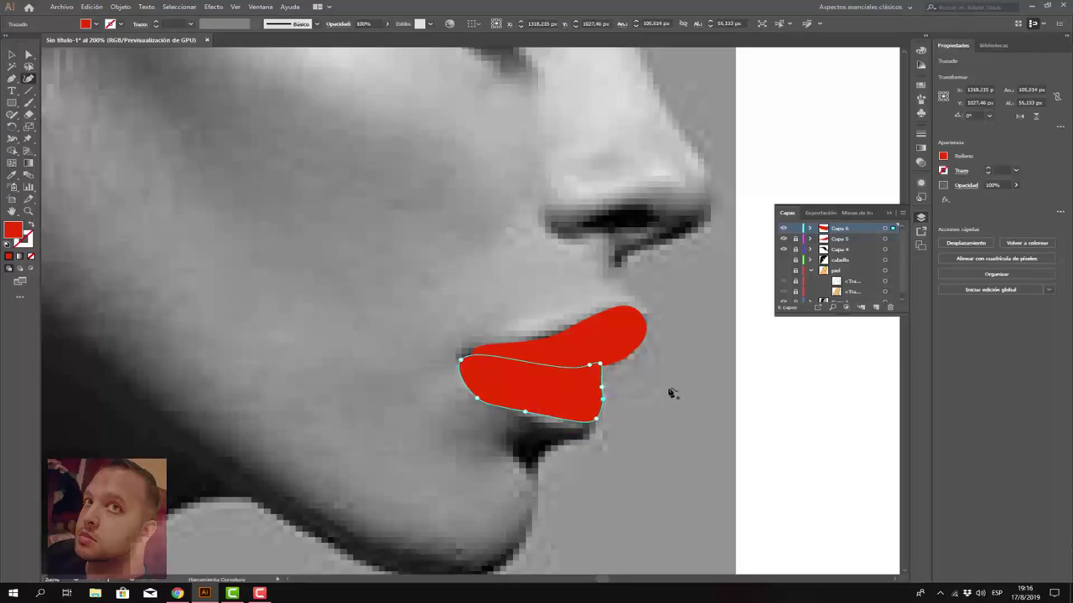
pyautogui.click(1017, 184)
pyautogui.moveTo(1016, 197); pyautogui.dragTo(988, 197)
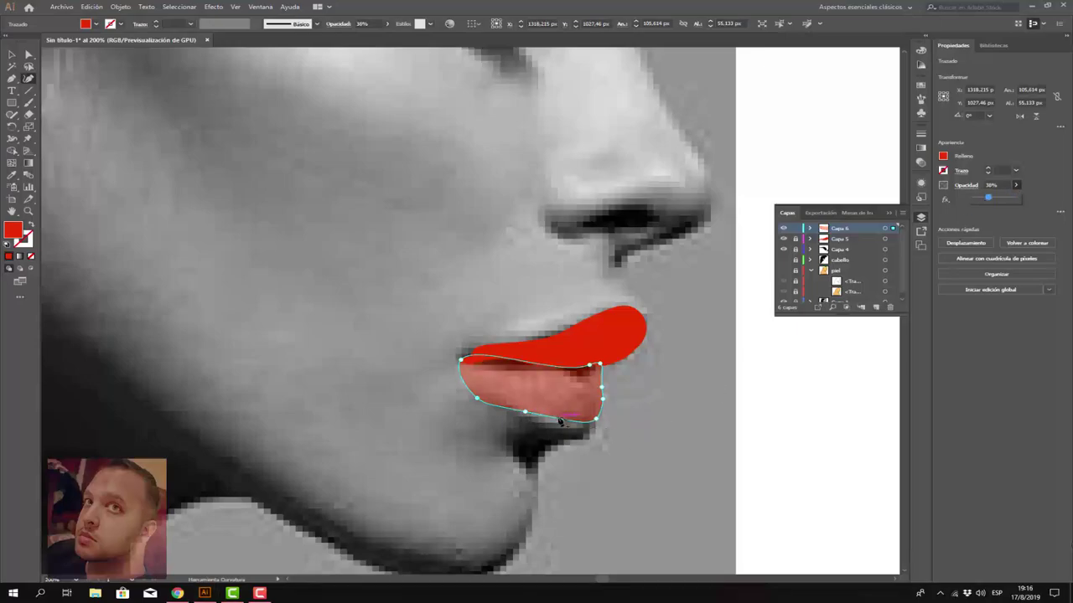
pyautogui.moveTo(562, 422); pyautogui.dragTo(565, 426)
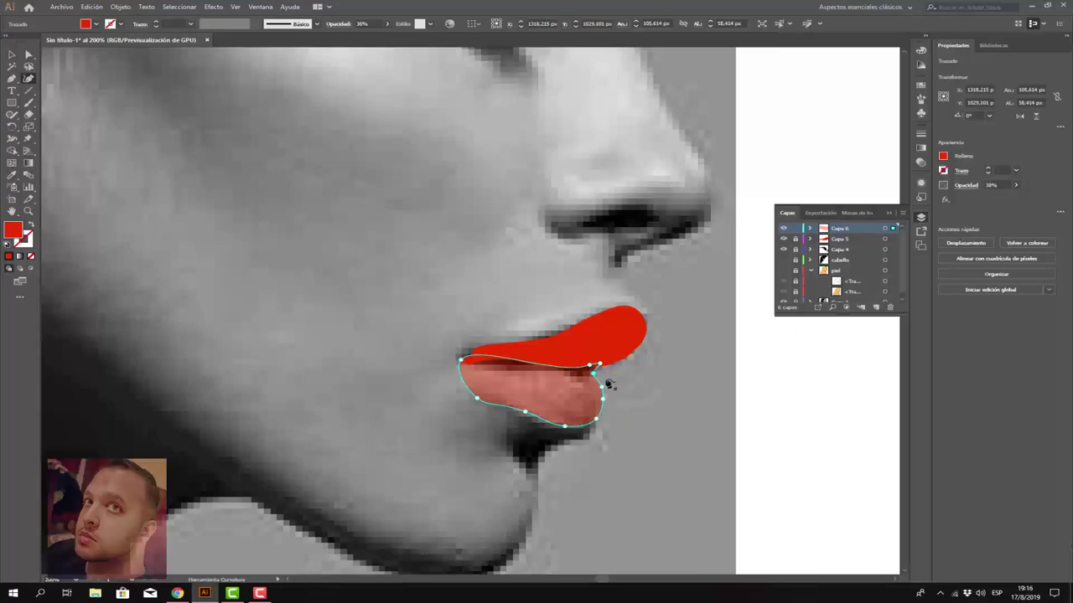
pyautogui.moveTo(602, 379); pyautogui.dragTo(584, 373)
# Step: Rename the Capa 6 layer and move it below Capa 5
pyautogui.click(810, 229)
pyautogui.click(810, 229)
pyautogui.press('BackSpace')
pyautogui.press('Return')
pyautogui.moveTo(839, 236); pyautogui.dragTo(841, 244)
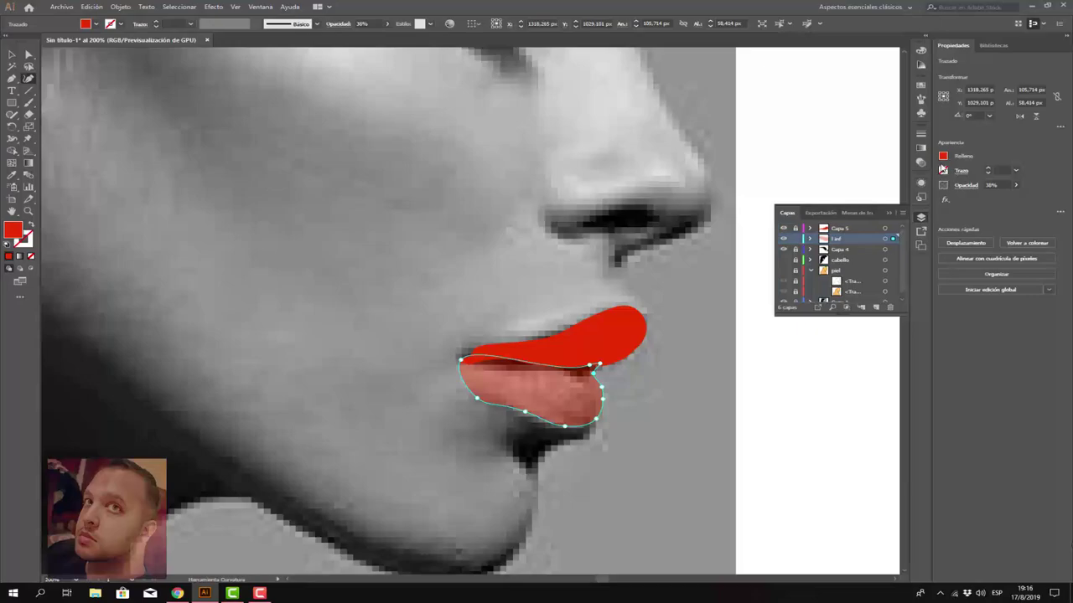
# Step: Fill the lower lip dark red (R155 G23 B0) at 100% opacity
pyautogui.click(943, 157)
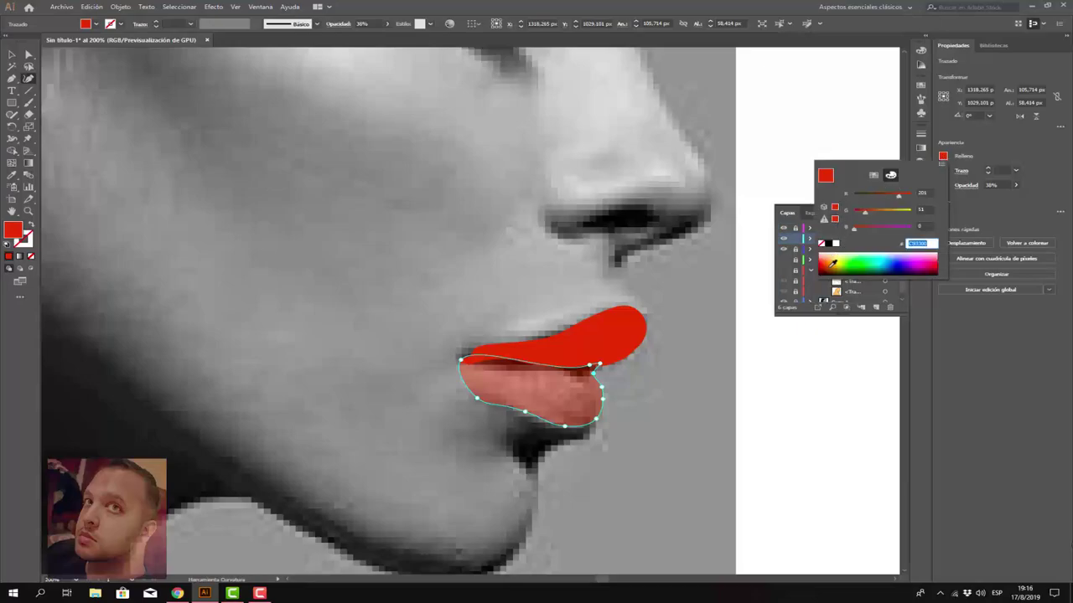
pyautogui.click(830, 265)
pyautogui.click(827, 254)
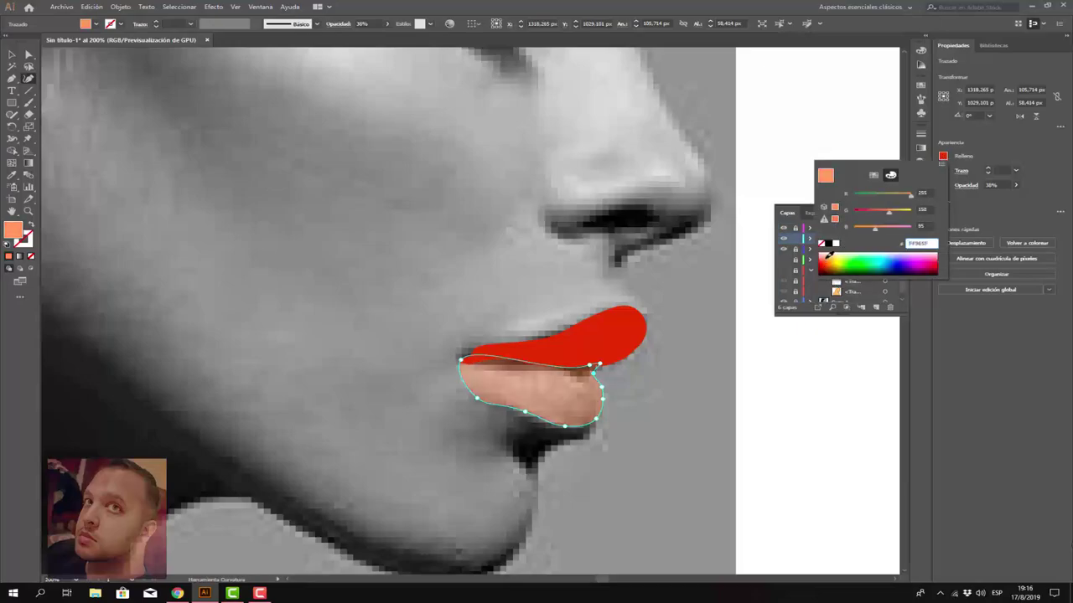
pyautogui.click(828, 266)
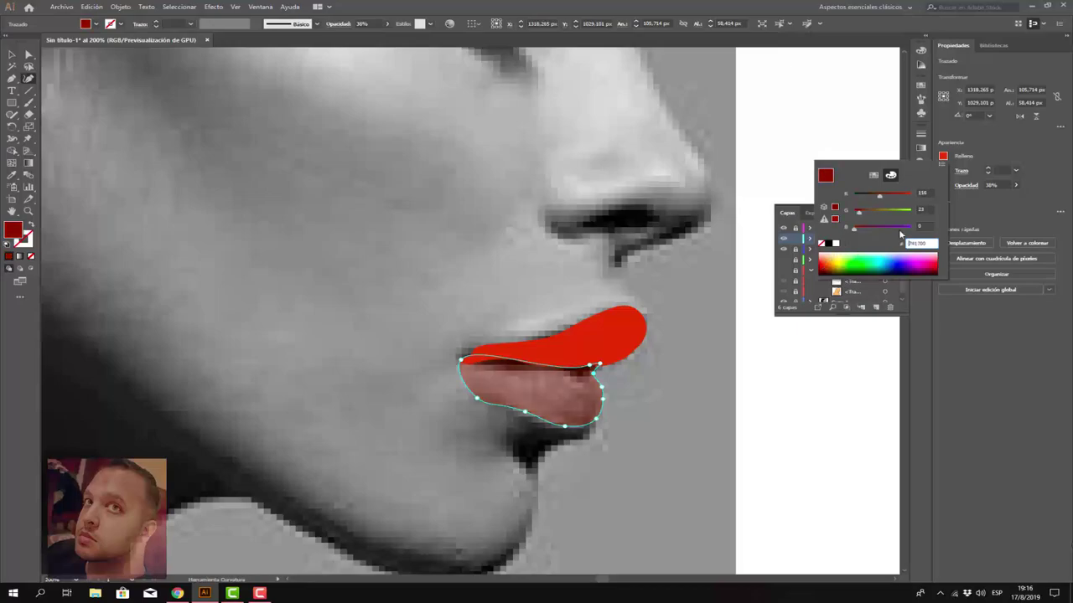
pyautogui.click(1033, 200)
pyautogui.click(1015, 184)
pyautogui.moveTo(989, 201); pyautogui.dragTo(1013, 198)
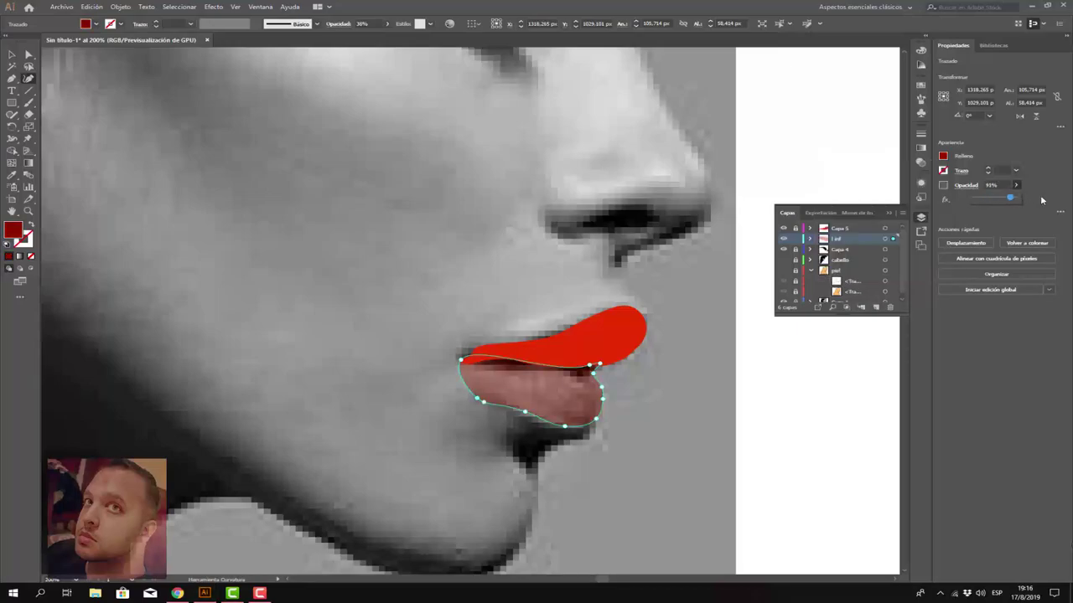
pyautogui.click(1037, 349)
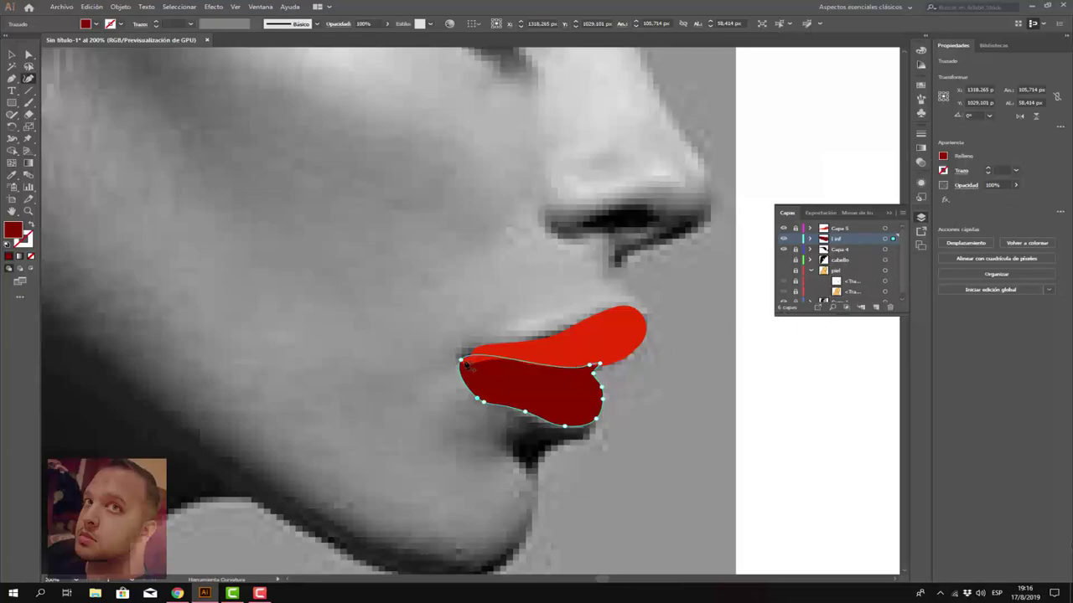
# Step: Pull the lower lip's upper edge up under the upper lip and deselect
pyautogui.moveTo(475, 360); pyautogui.dragTo(507, 358)
pyautogui.click(12, 54)
pyautogui.click(322, 168)
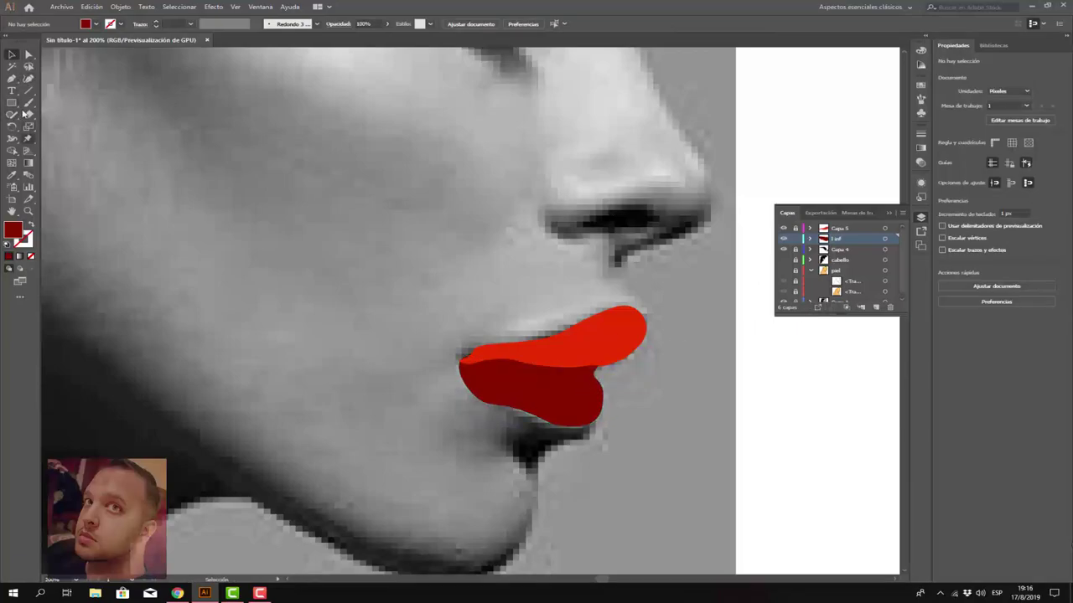
# Step: Add an anchor at the lower lip's left corner and reshape its left and right edges
pyautogui.click(28, 78)
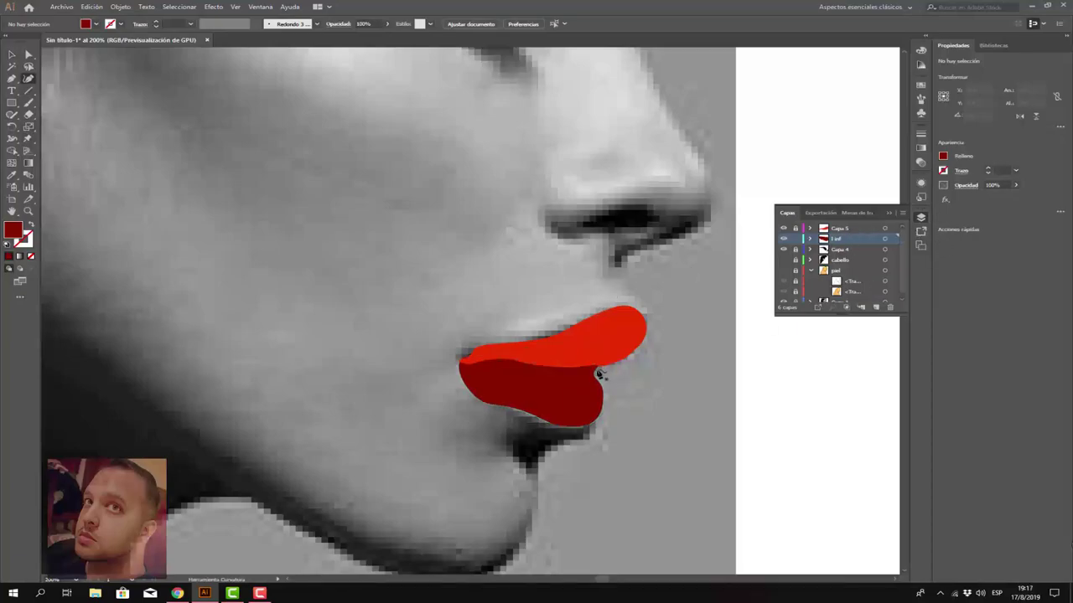
pyautogui.click(598, 375)
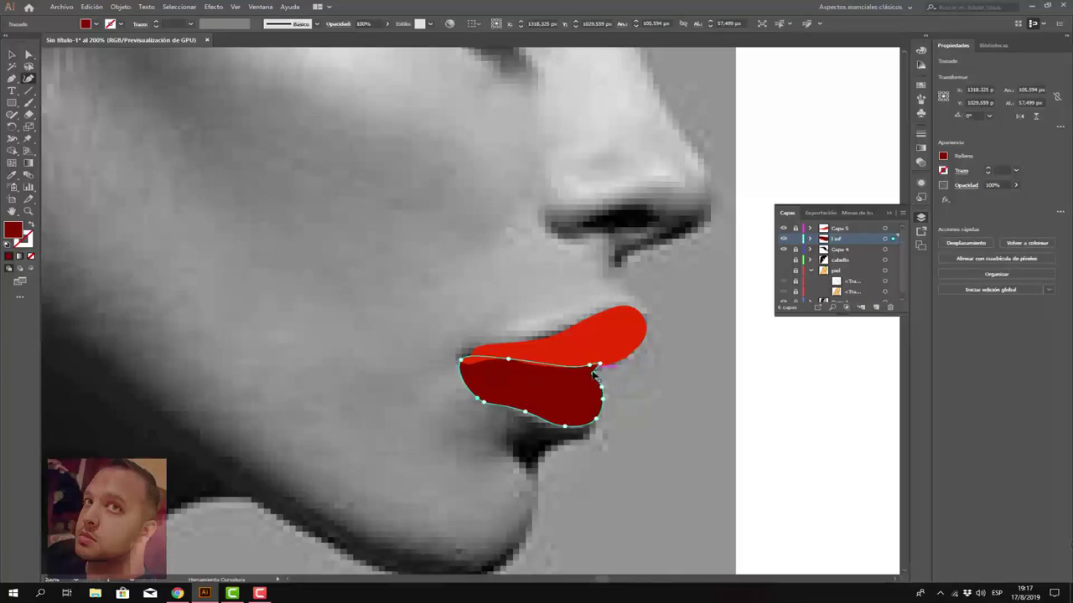
pyautogui.moveTo(590, 366); pyautogui.dragTo(590, 367)
pyautogui.moveTo(486, 404); pyautogui.dragTo(498, 397)
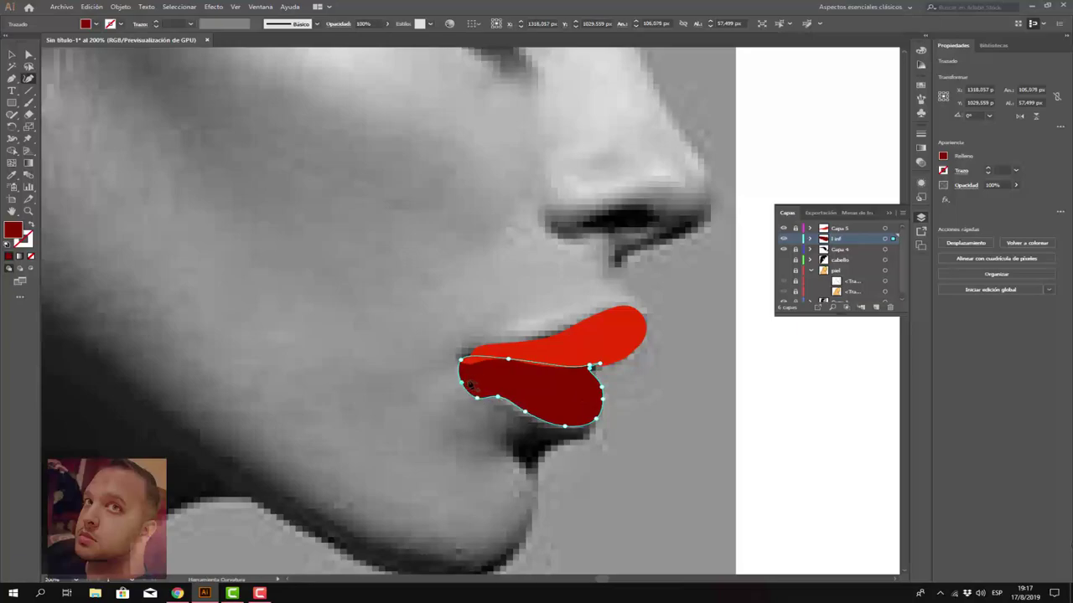
pyautogui.click(468, 378)
pyautogui.moveTo(477, 399); pyautogui.dragTo(486, 391)
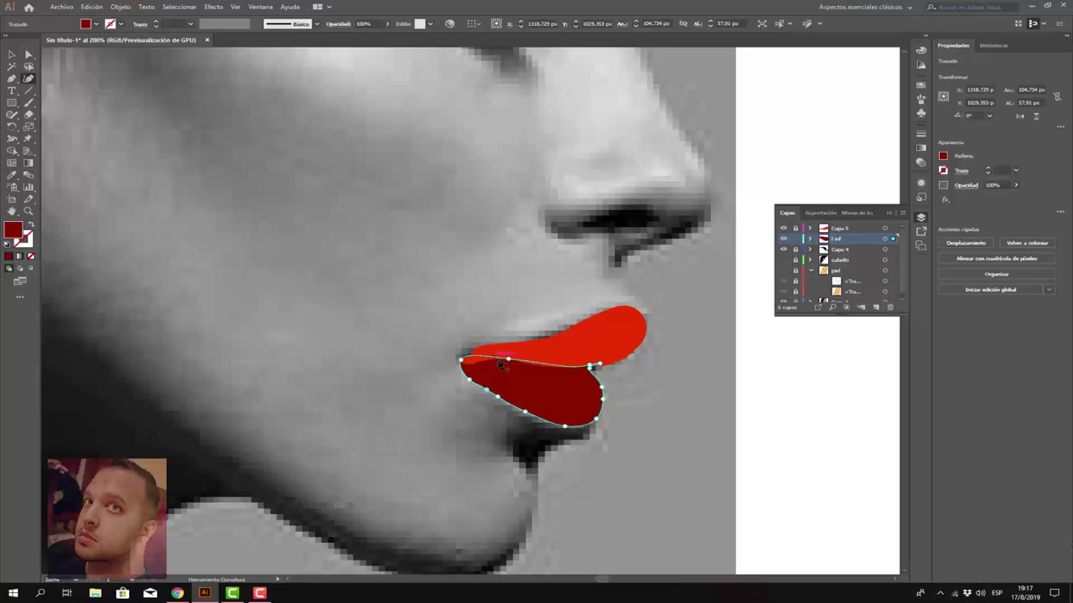
pyautogui.moveTo(591, 369); pyautogui.dragTo(588, 368)
# Step: Deselect, zoom out, and show the cabello and piel layers again
pyautogui.hotkey('ctrl', 'shift', 'a')
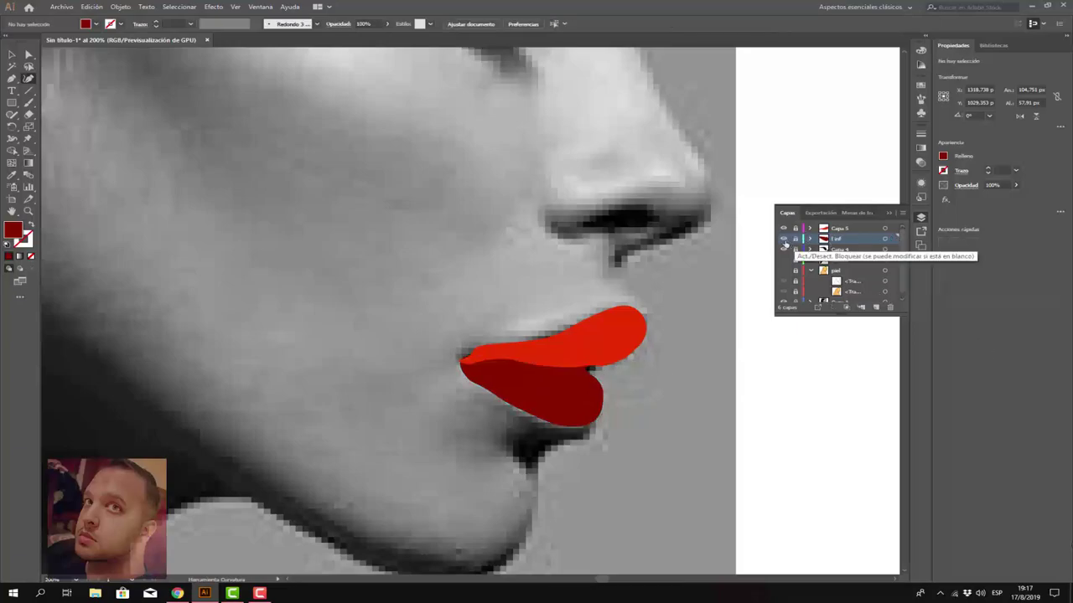
pyautogui.scroll(-2, 587, 260)
pyautogui.scroll(-2, 602, 268)
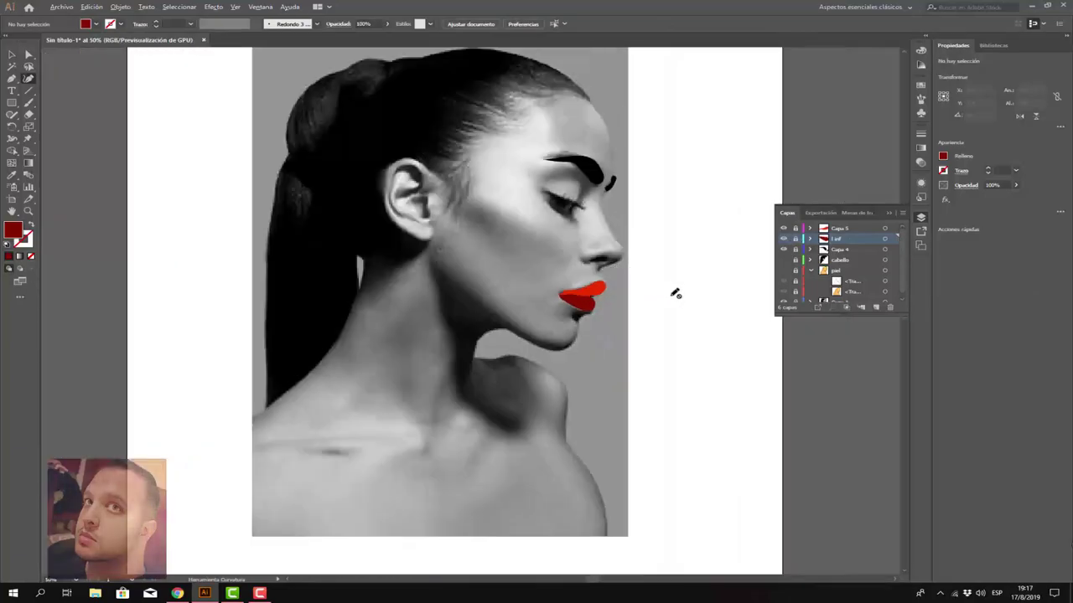
pyautogui.click(784, 259)
pyautogui.click(784, 270)
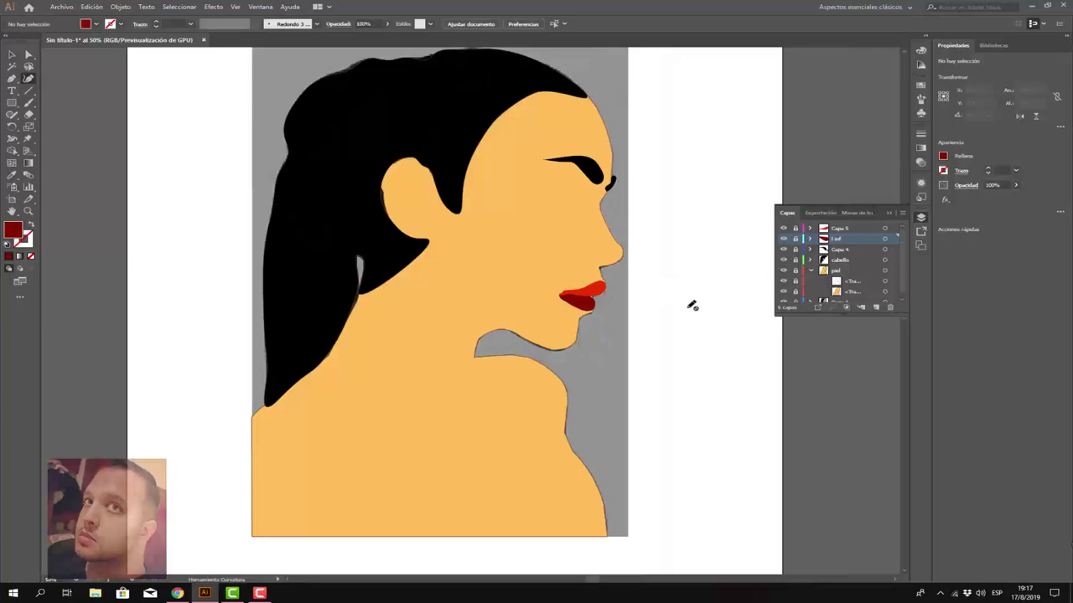
# Step: Hide the Capa 1 grey background photo layer so the portrait sits on white
pyautogui.scroll(-1, 613, 332)
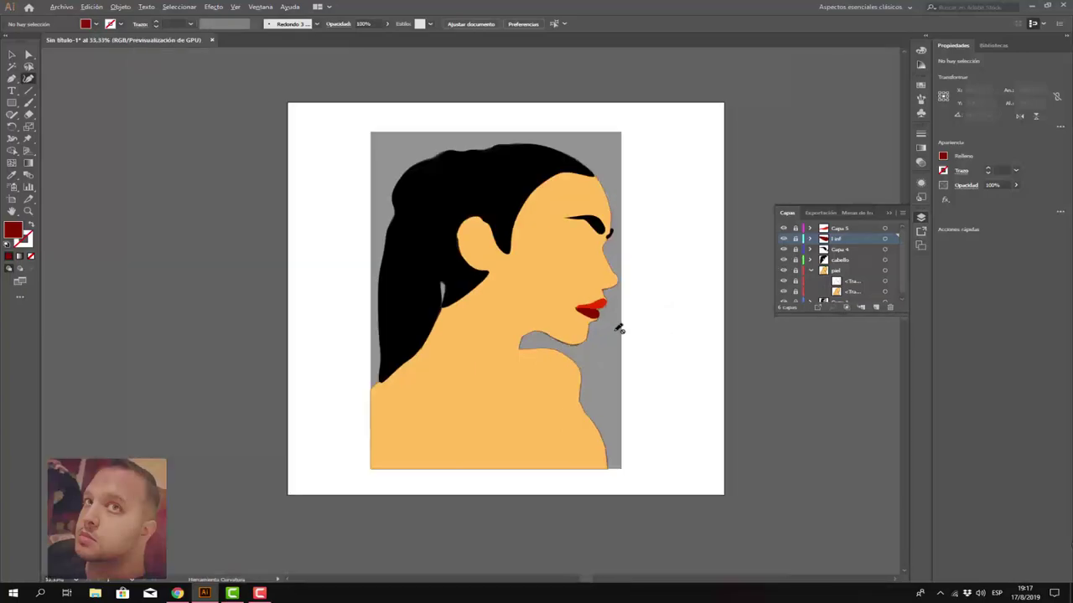
pyautogui.scroll(1, 634, 318)
pyautogui.scroll(1, 625, 321)
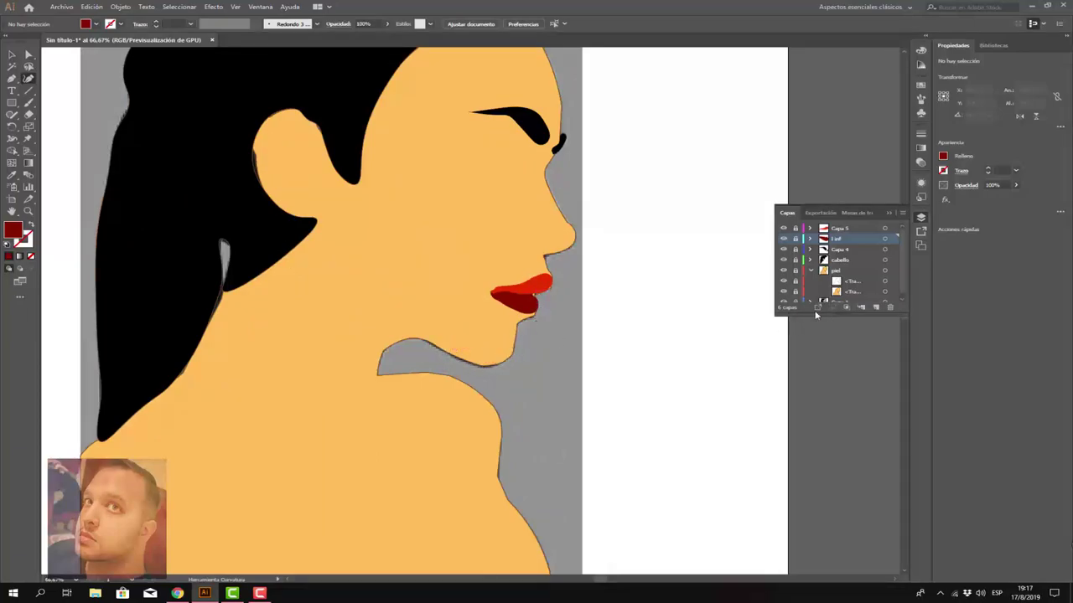
pyautogui.scroll(-1, 832, 263)
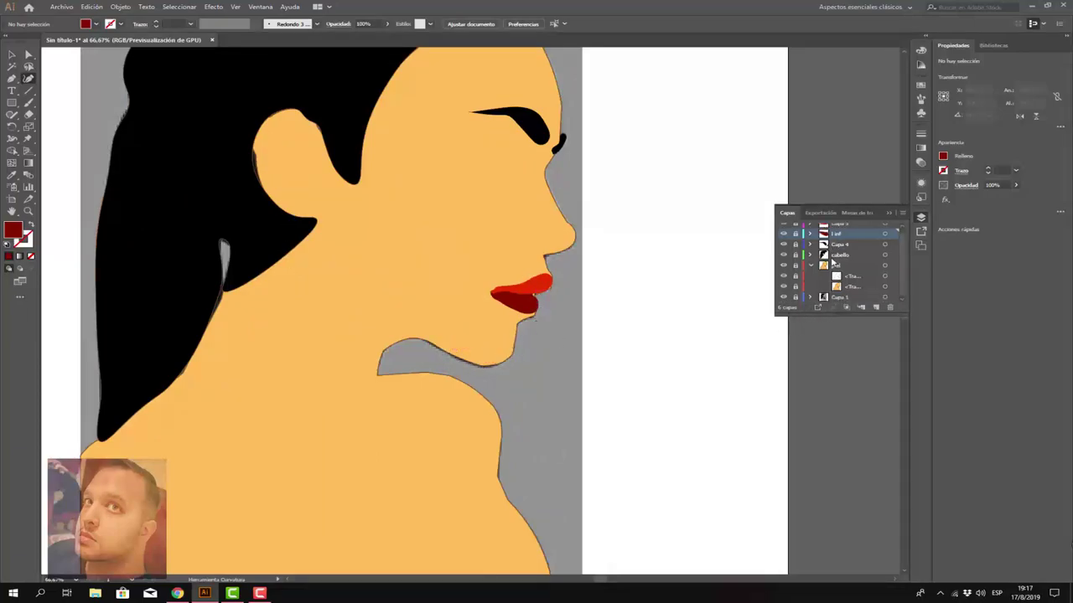
pyautogui.click(784, 298)
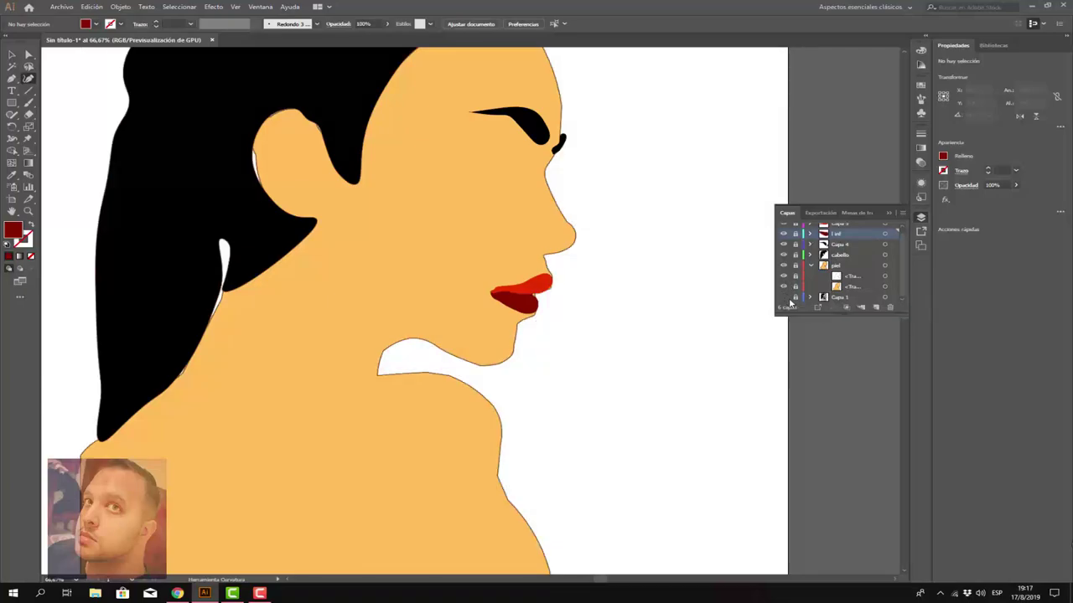
pyautogui.click(853, 288)
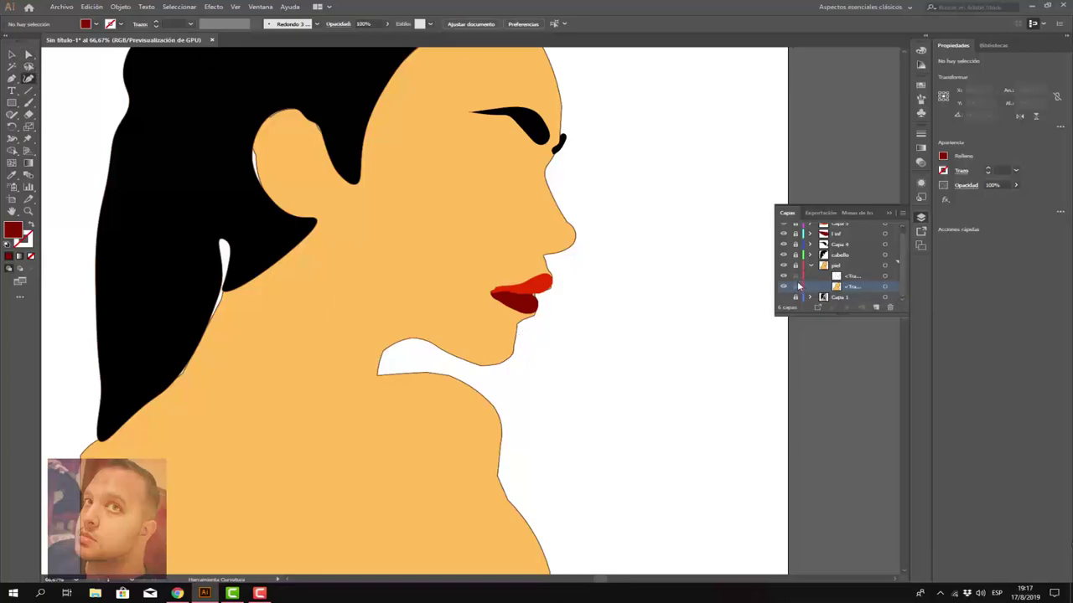
# Step: Select the skin shape in the piel layer and hide its upper copy
pyautogui.scroll(1, 822, 273)
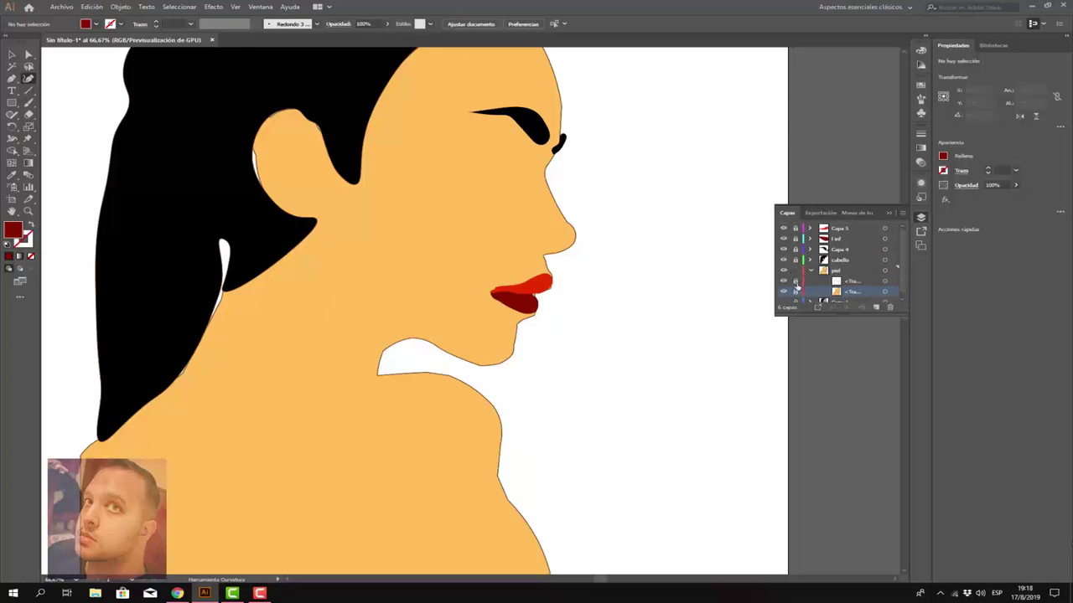
pyautogui.click(497, 369)
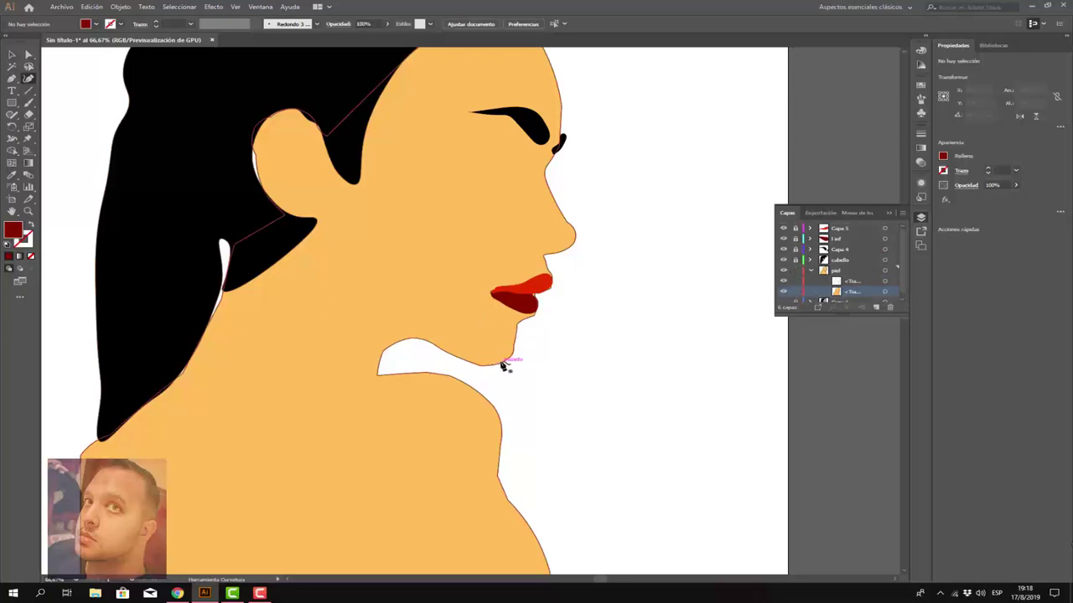
pyautogui.click(507, 362)
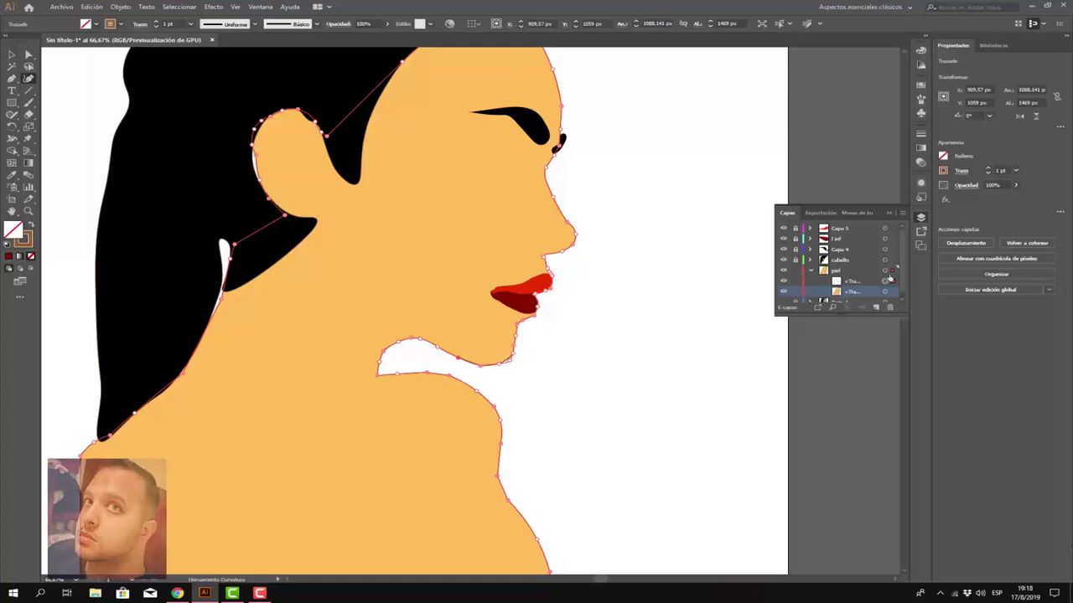
pyautogui.click(854, 282)
pyautogui.click(784, 282)
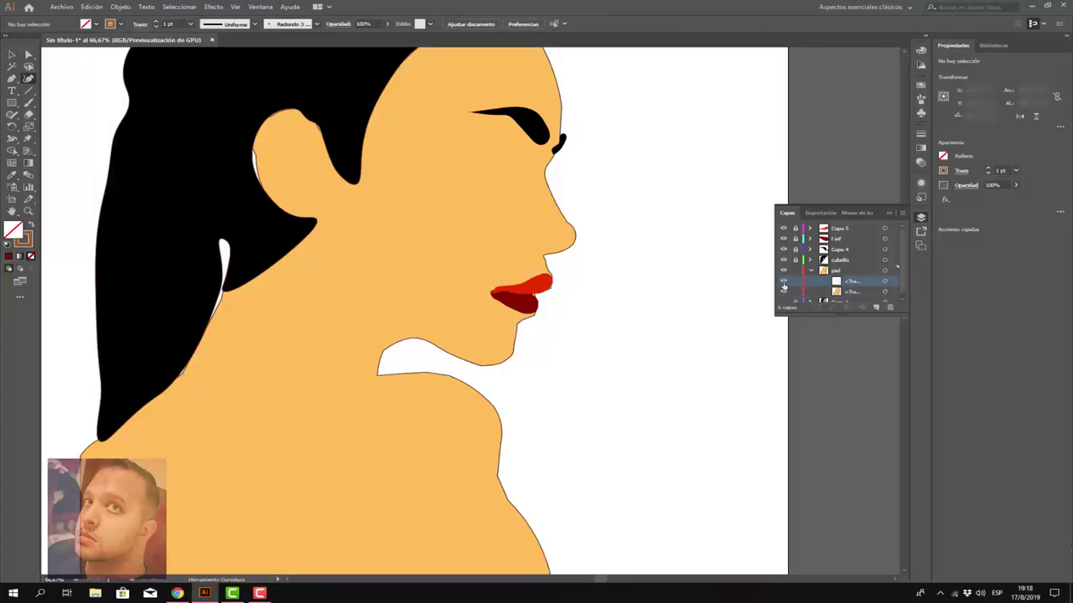
pyautogui.click(784, 286)
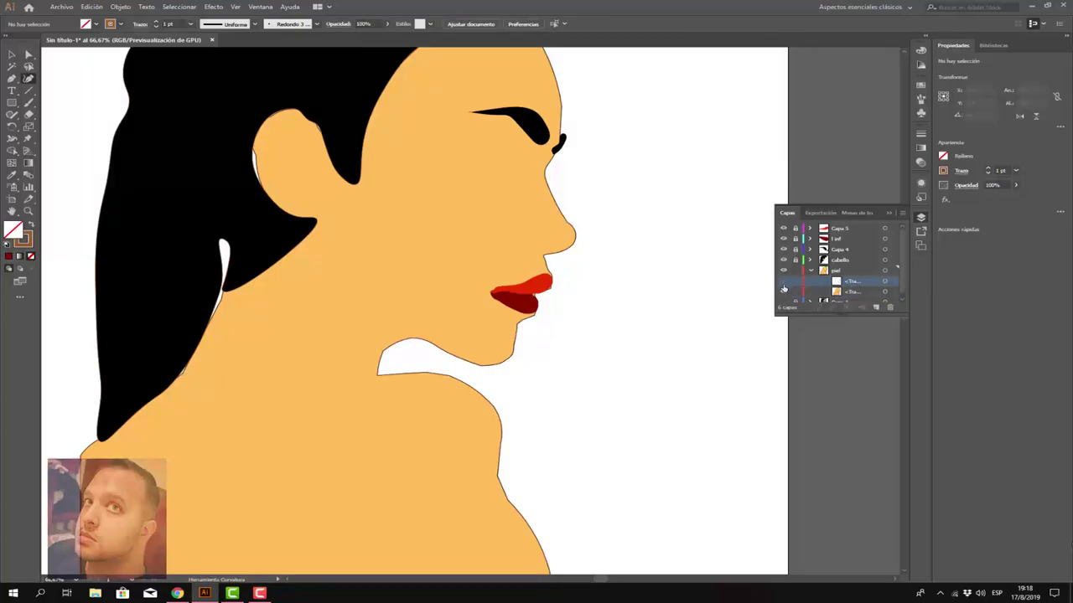
# Step: Set the lower skin path's stroke to none
pyautogui.click(853, 292)
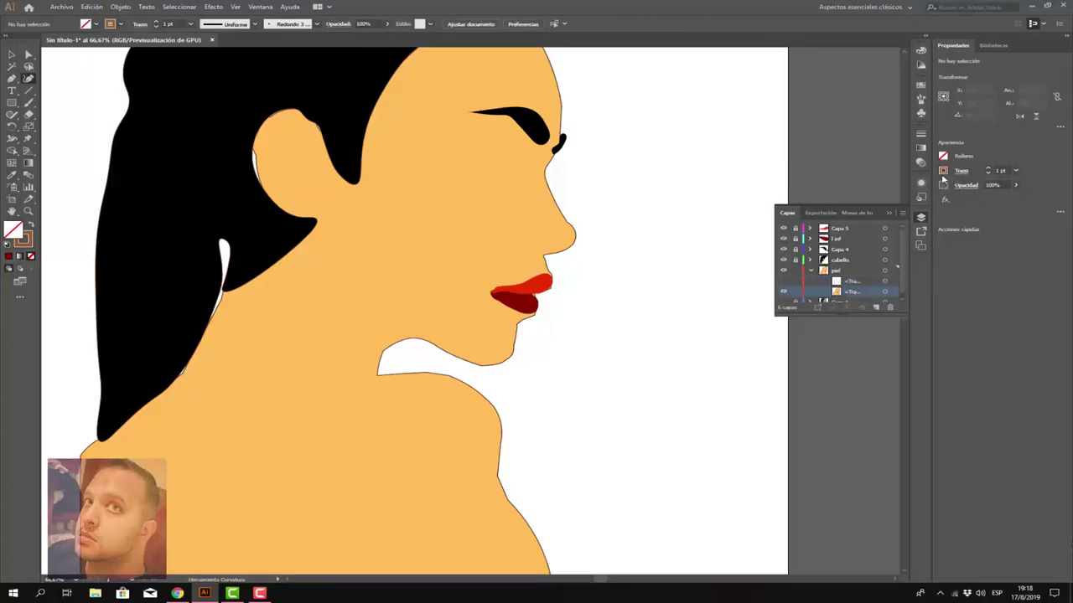
pyautogui.click(883, 291)
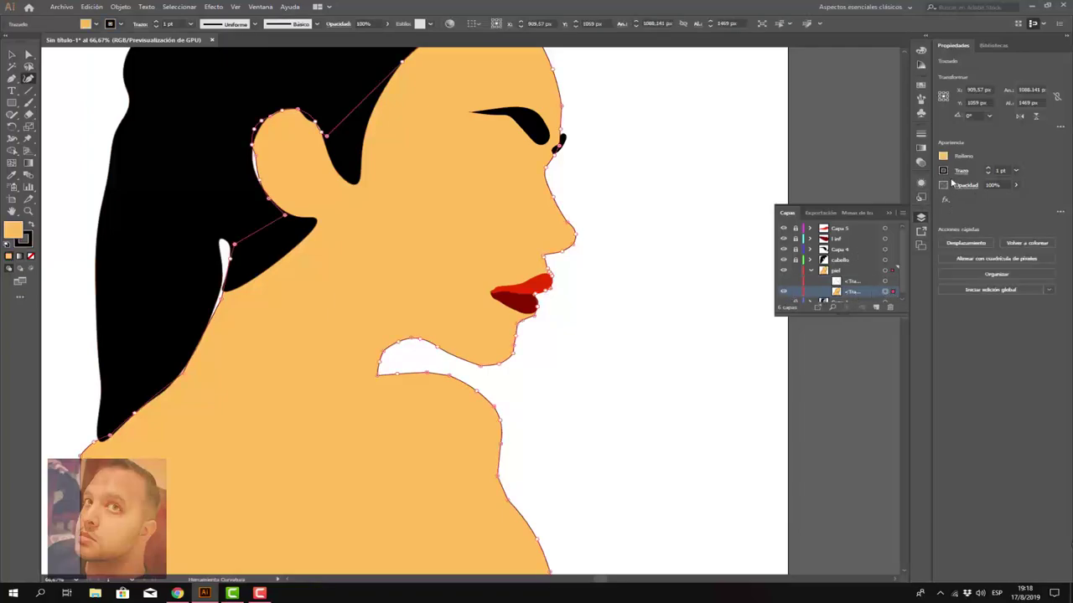
pyautogui.click(943, 171)
pyautogui.click(825, 207)
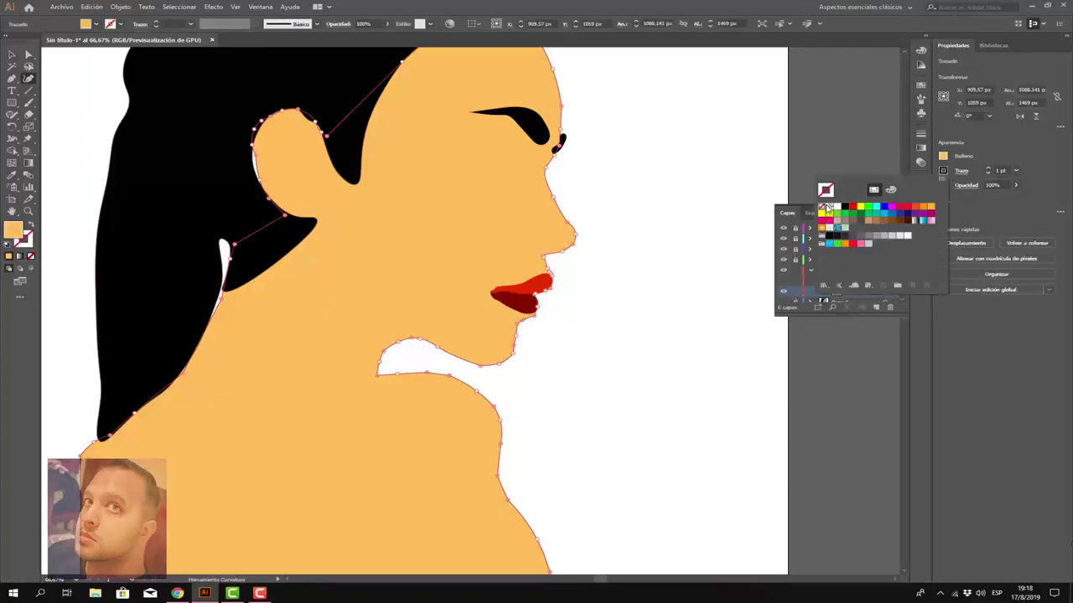
pyautogui.click(962, 338)
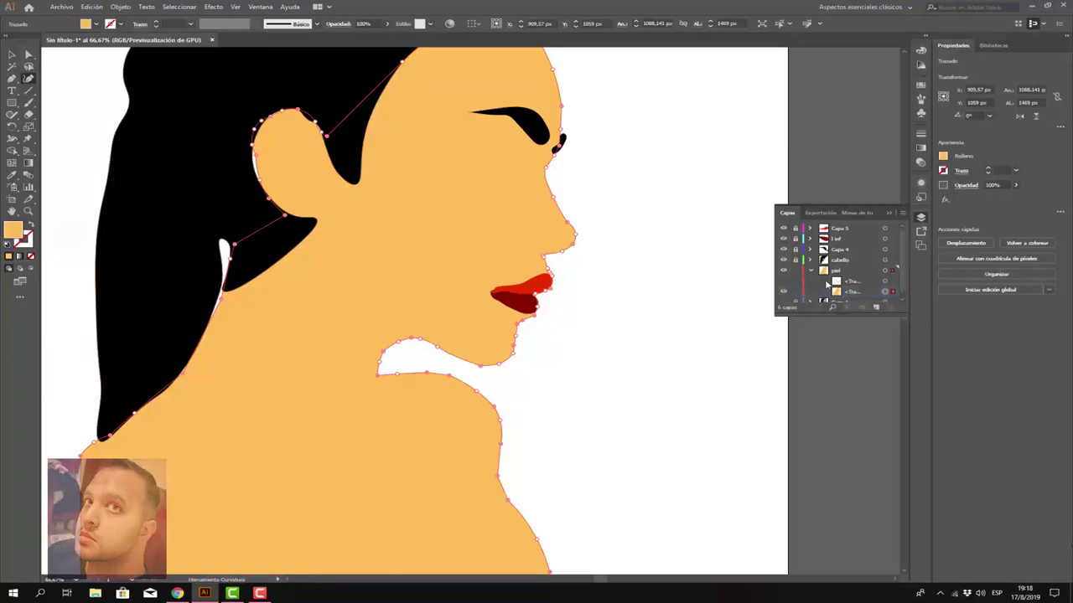
pyautogui.click(707, 259)
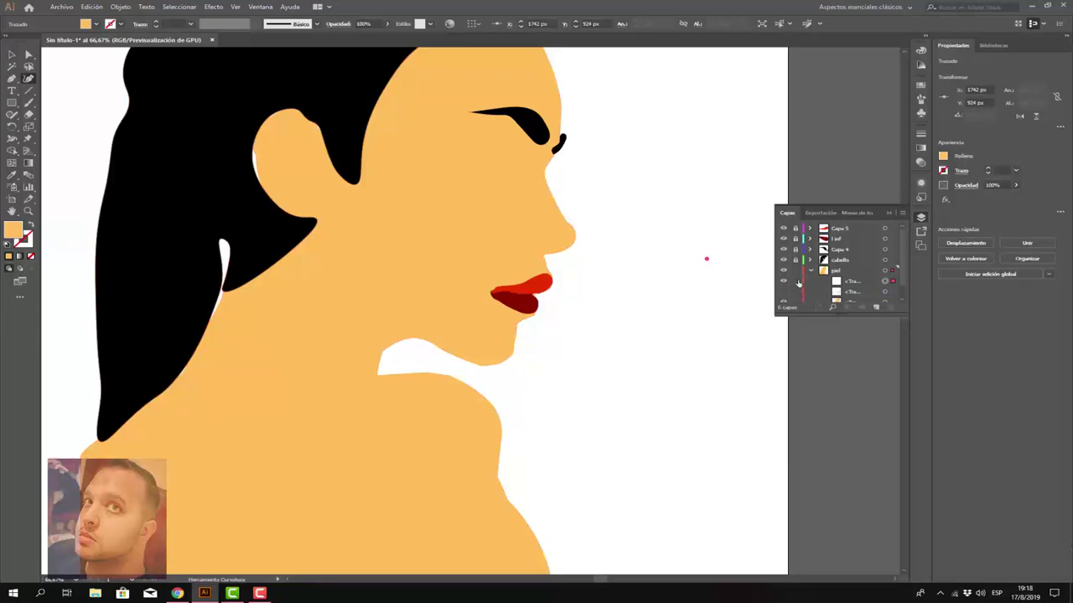
pyautogui.click(799, 292)
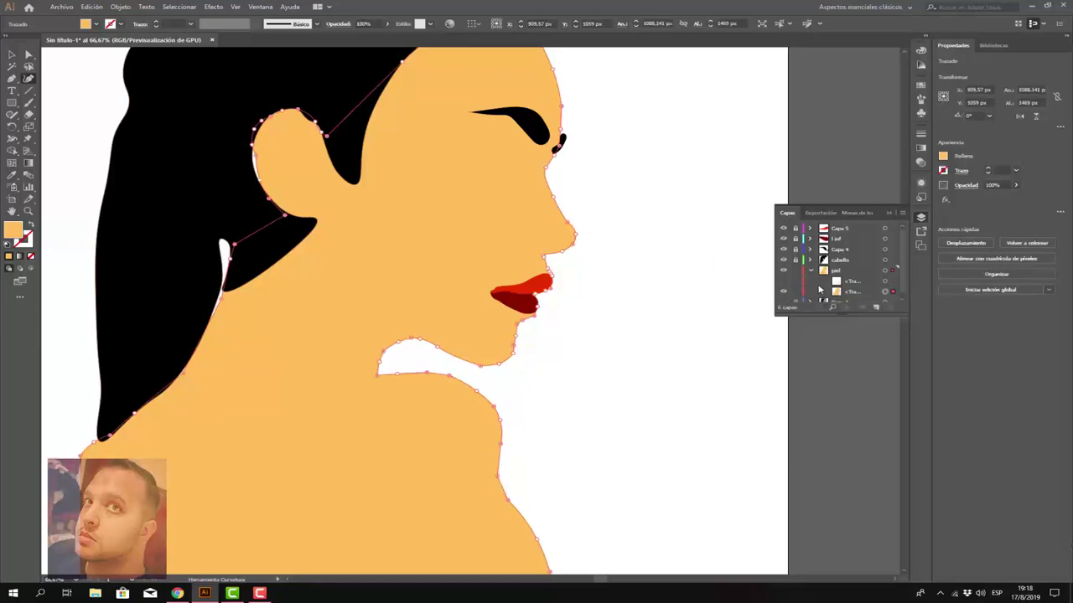
# Step: Turn the upper skin copy into a no-fill outline with 0.5 pt stroke weight
pyautogui.click(855, 282)
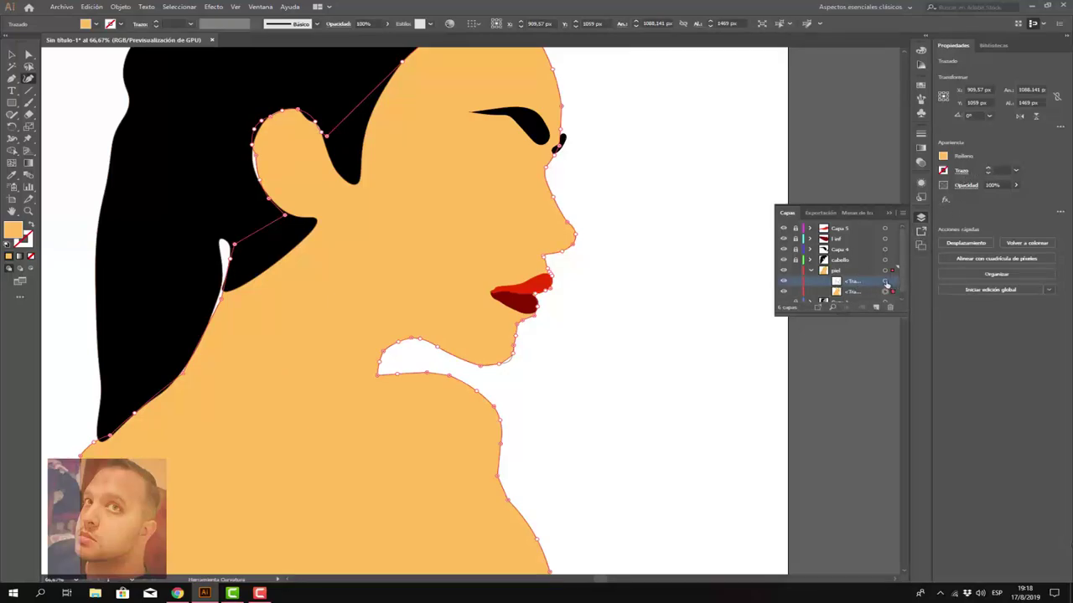
pyautogui.hotkey('shift', 'x')
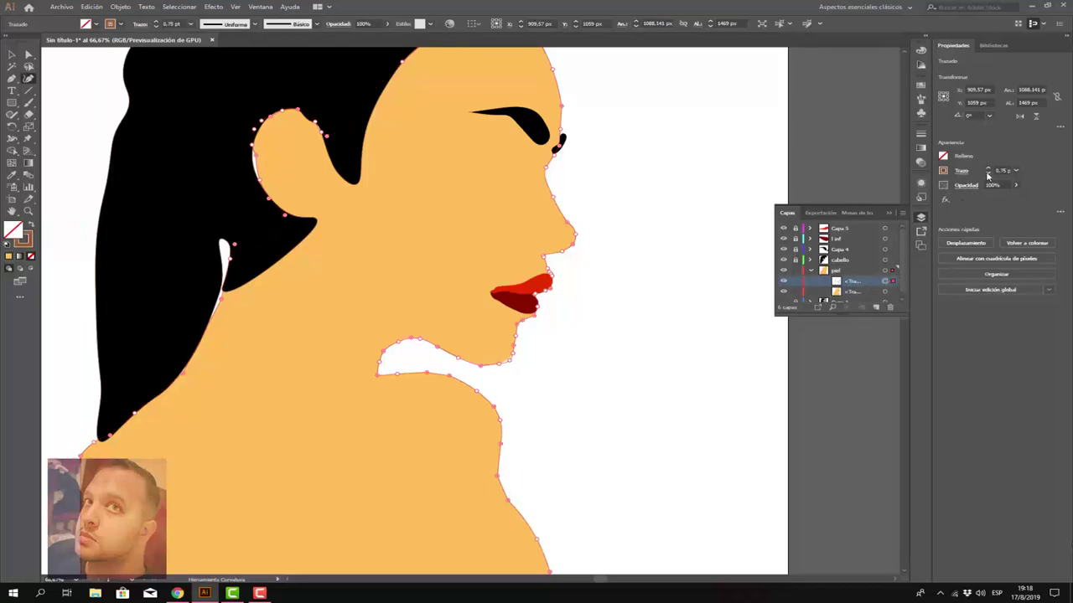
pyautogui.click(987, 174)
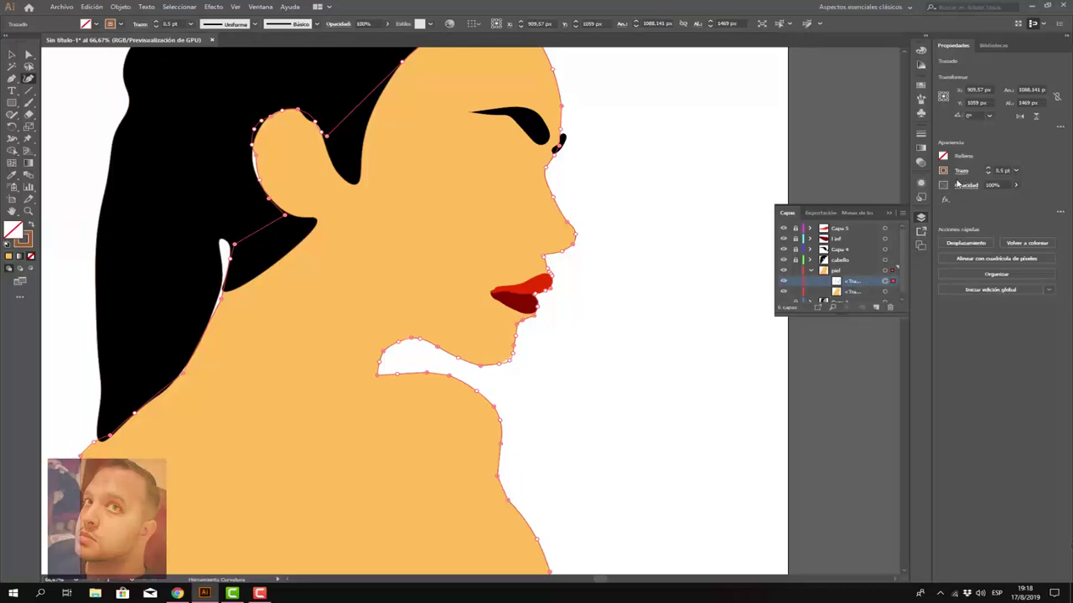
pyautogui.click(11, 54)
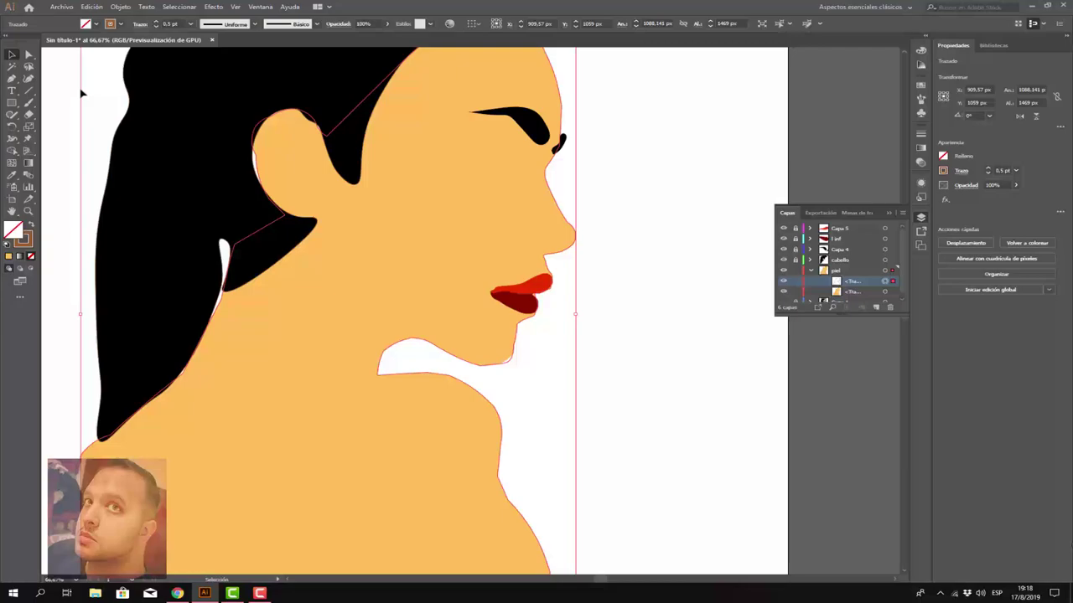
pyautogui.click(710, 207)
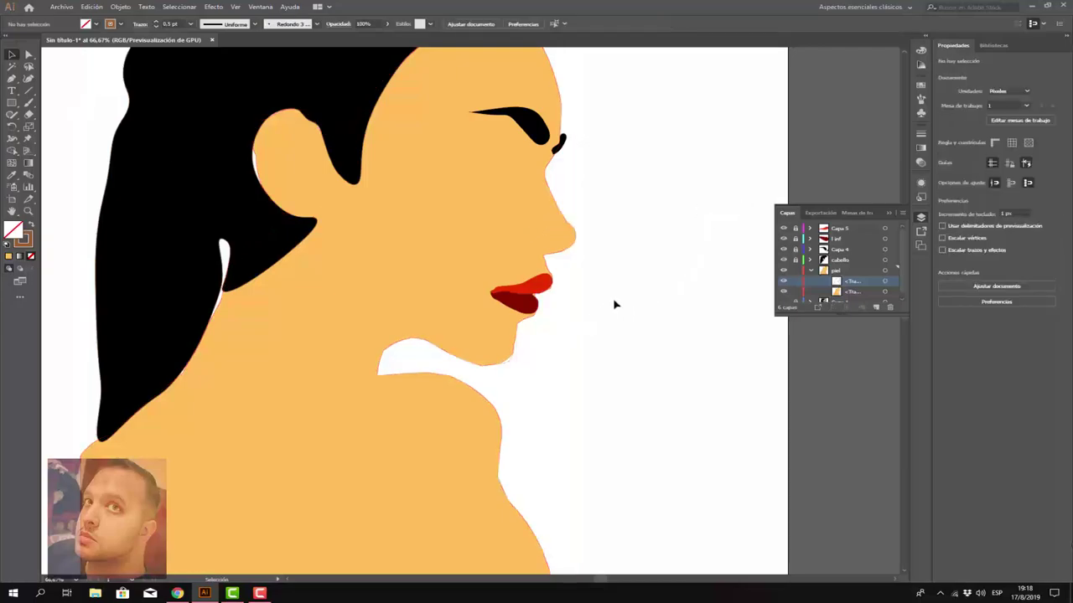
# Step: Select the lower skin path with Direct Selection to inspect its curves
pyautogui.scroll(2, 624, 231)
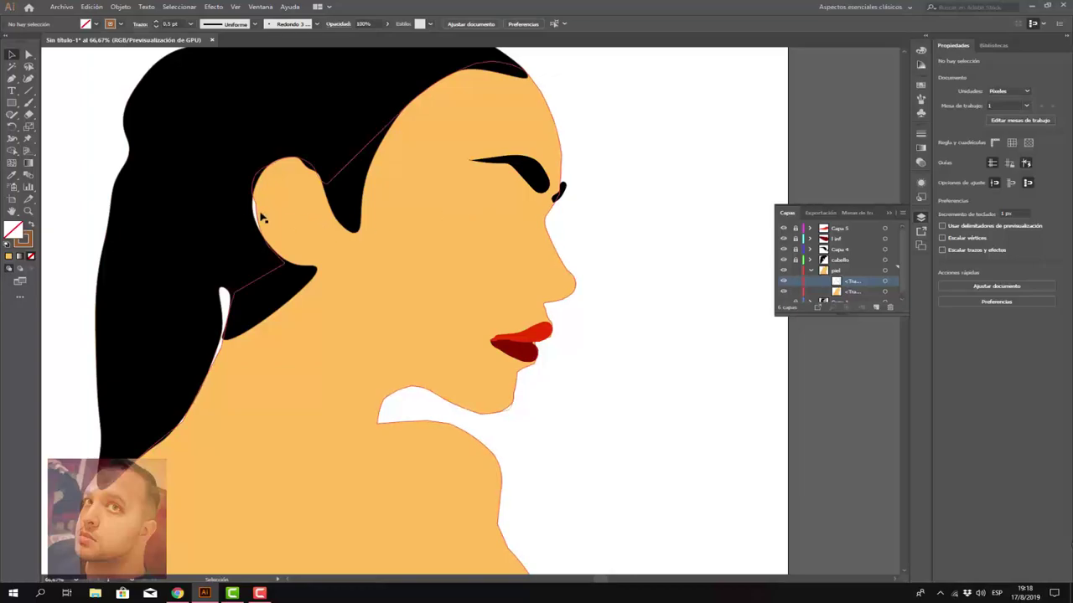
pyautogui.click(852, 292)
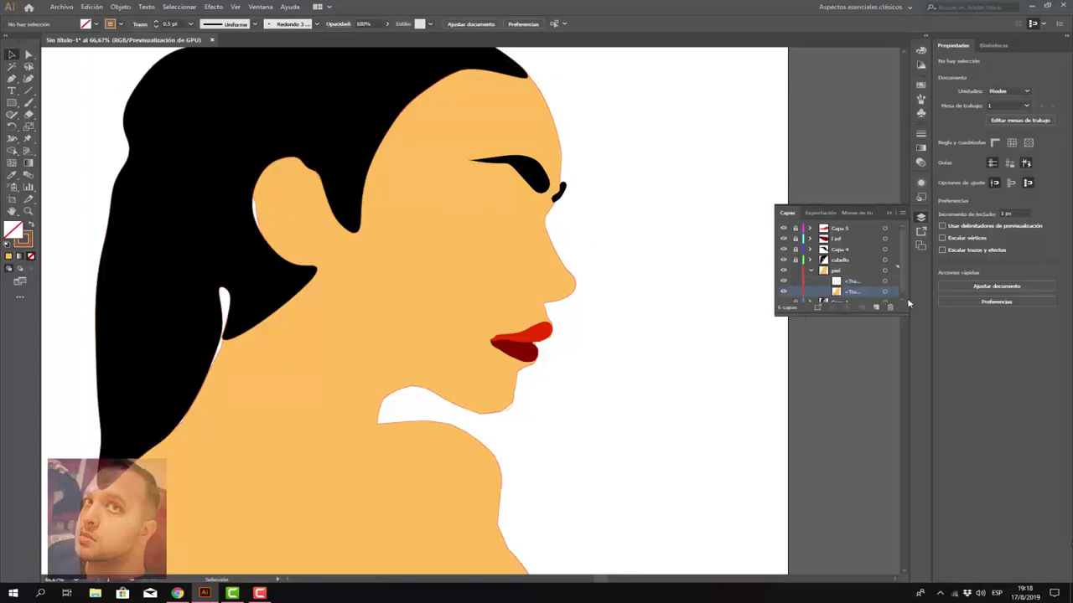
pyautogui.click(885, 291)
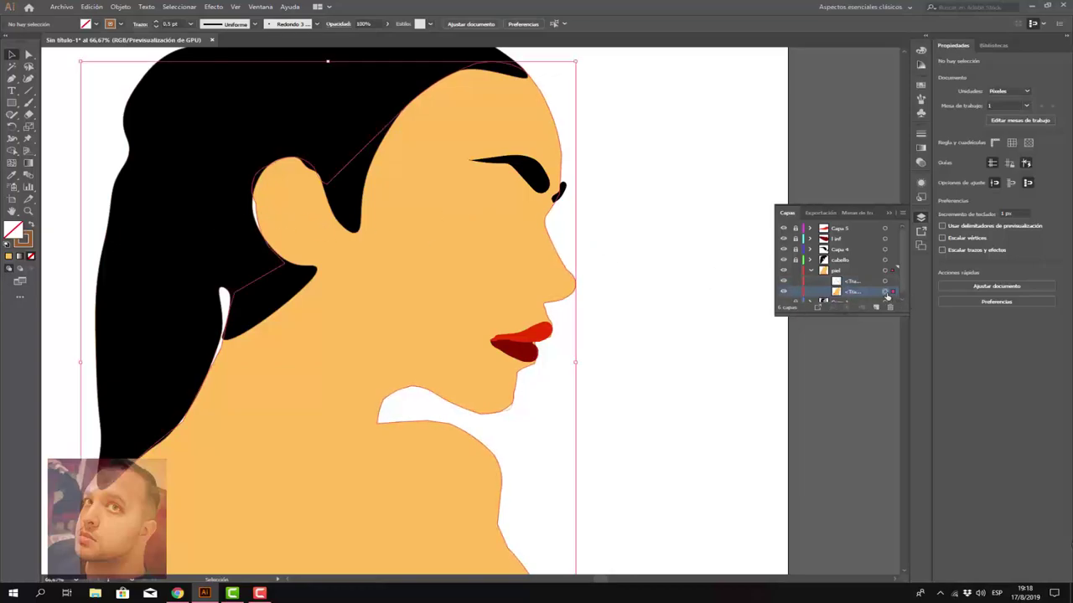
pyautogui.click(29, 80)
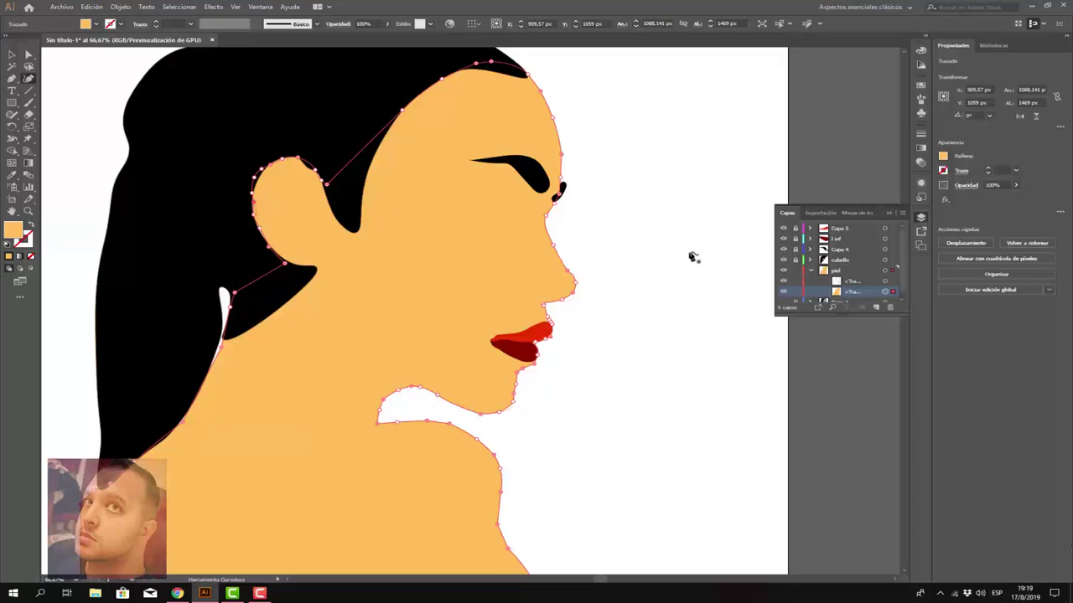
pyautogui.keyDown('alt'); pyautogui.scroll(-2, 690, 256); pyautogui.keyUp('alt')
pyautogui.keyDown('alt'); pyautogui.scroll(1, 683, 283); pyautogui.keyUp('alt')
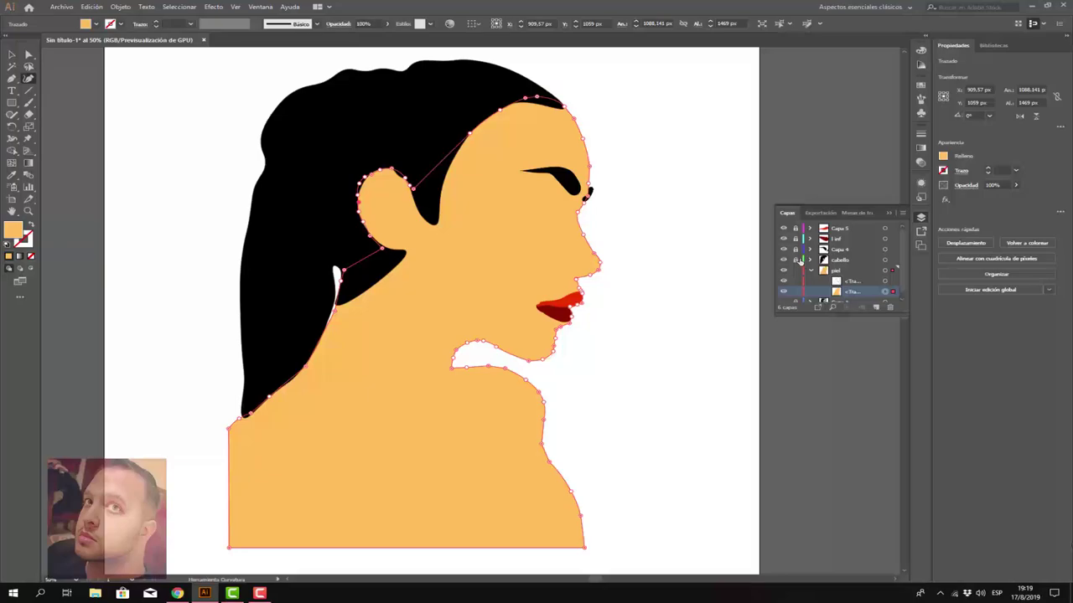
pyautogui.click(796, 291)
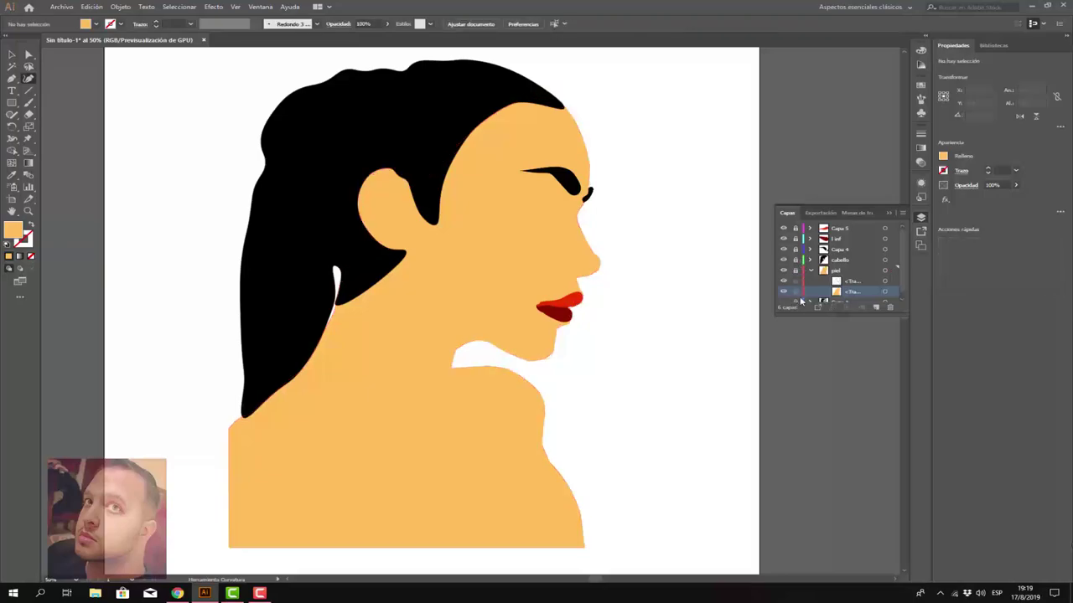
# Step: Collapse piel, show the grey Capa 1 background, and add Capa 7 on top
pyautogui.click(810, 271)
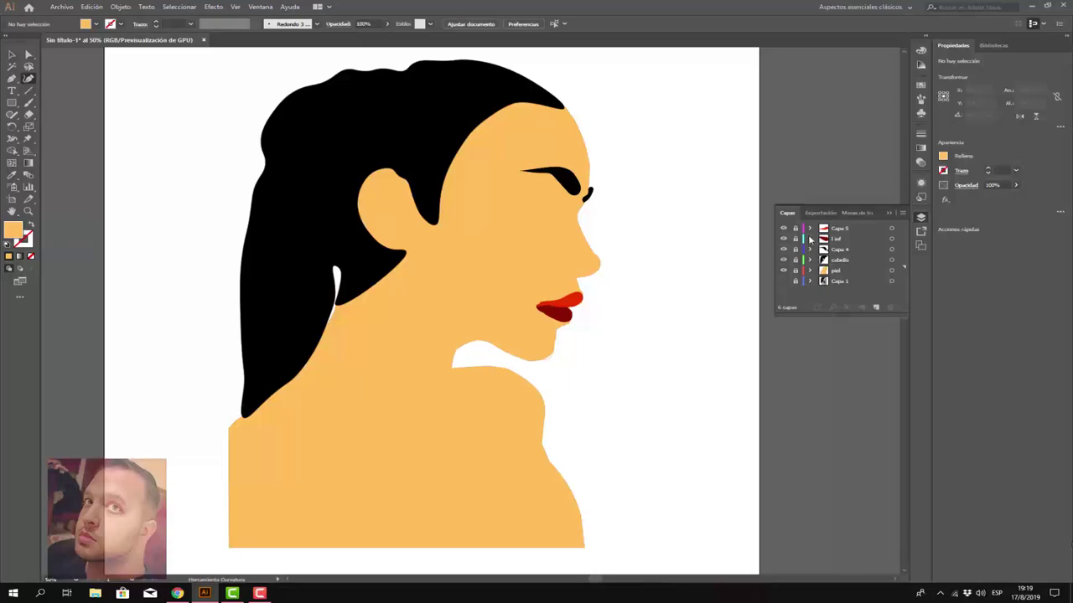
pyautogui.click(836, 232)
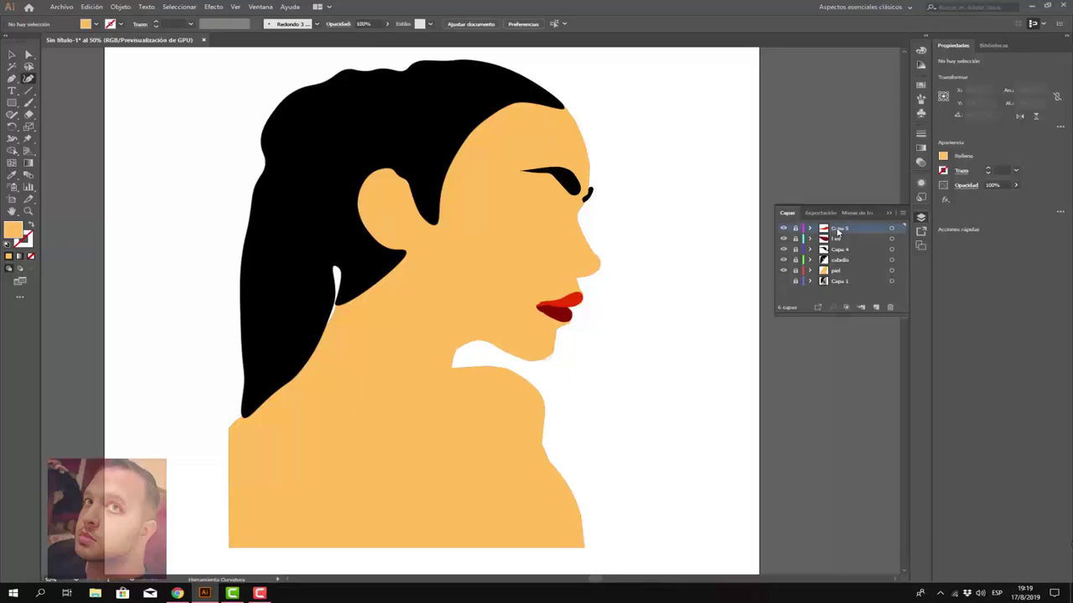
pyautogui.click(785, 283)
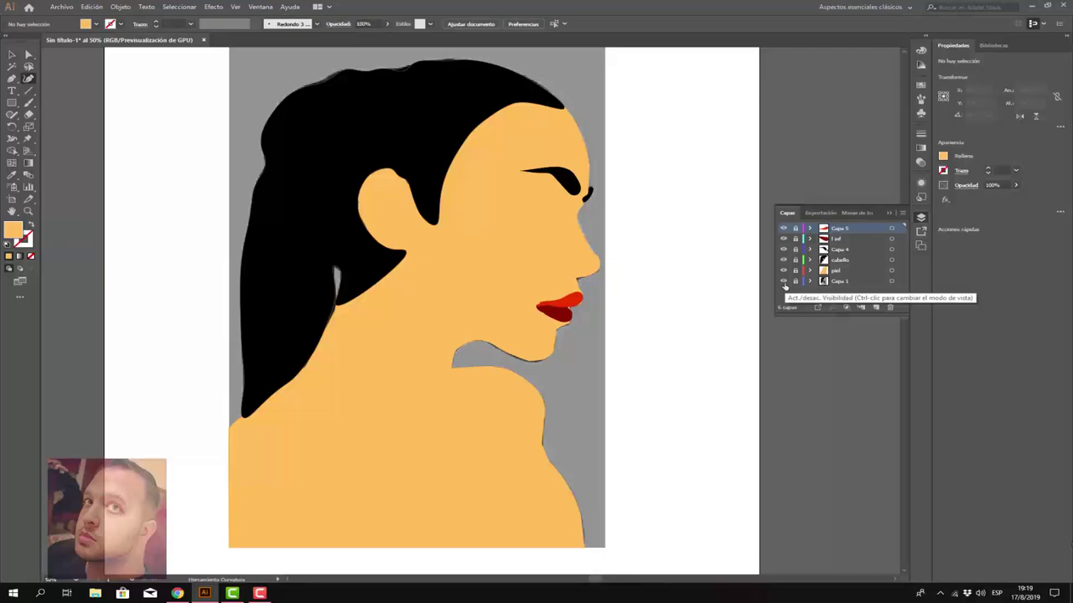
pyautogui.click(873, 307)
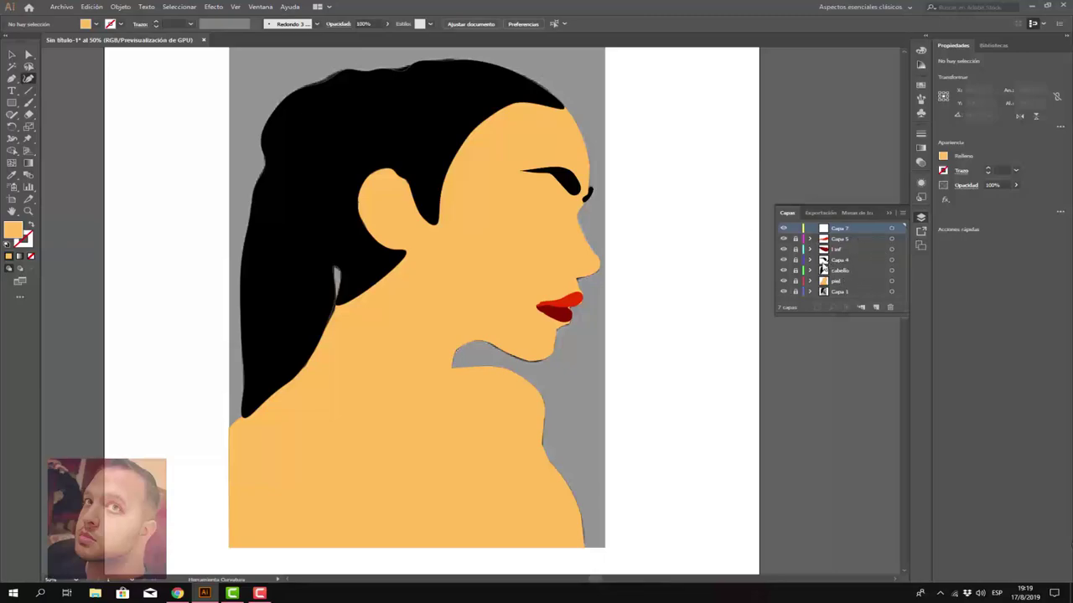
# Step: Hide the skin layer and trace the eye with a no-fill brown brush stroke
pyautogui.click(782, 281)
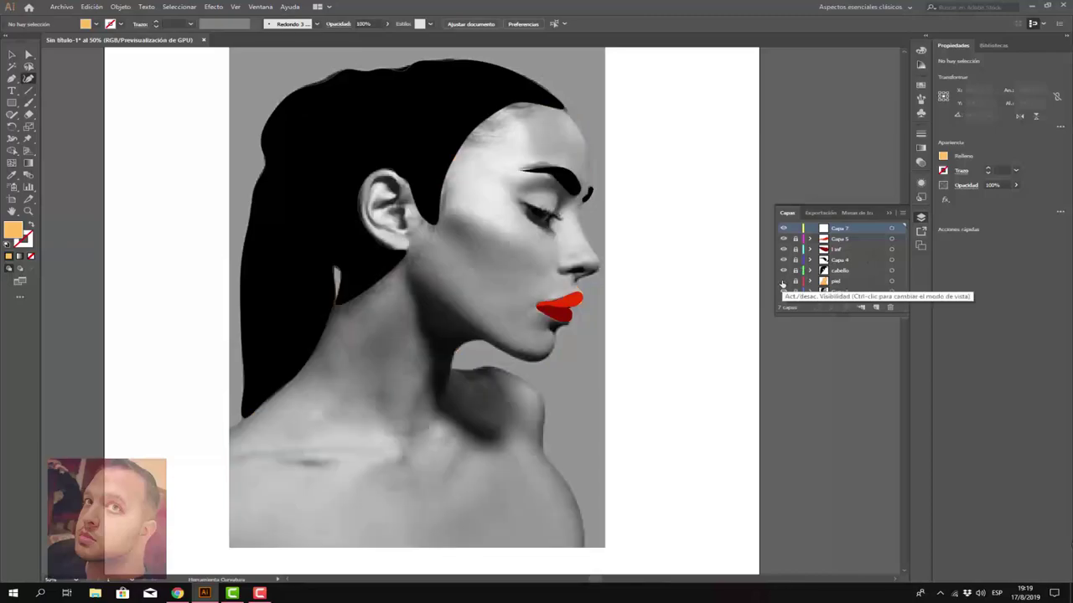
pyautogui.scroll(2, 549, 199)
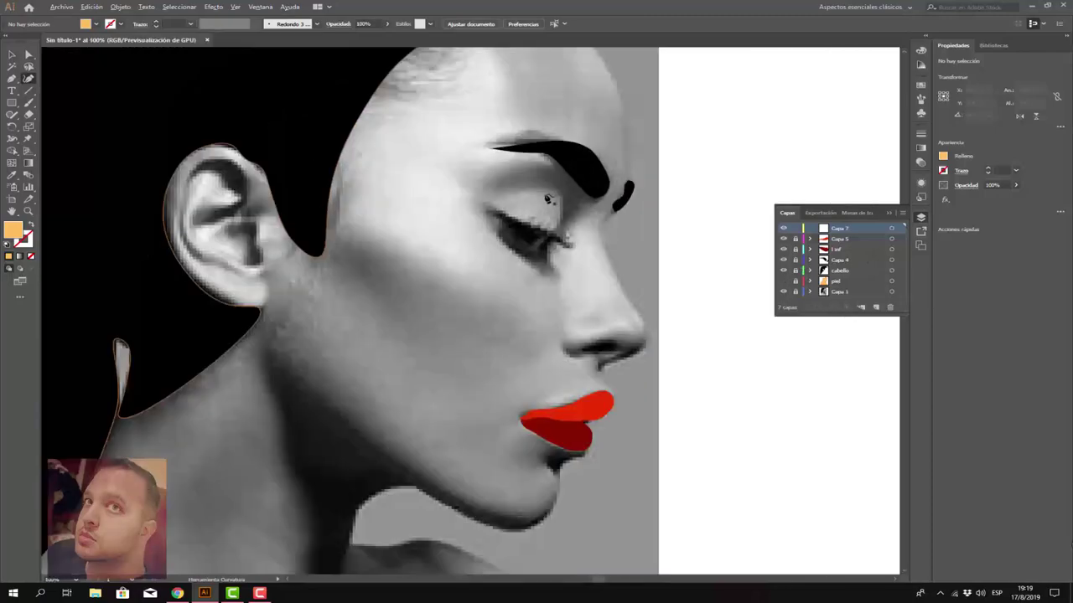
pyautogui.scroll(1, 549, 199)
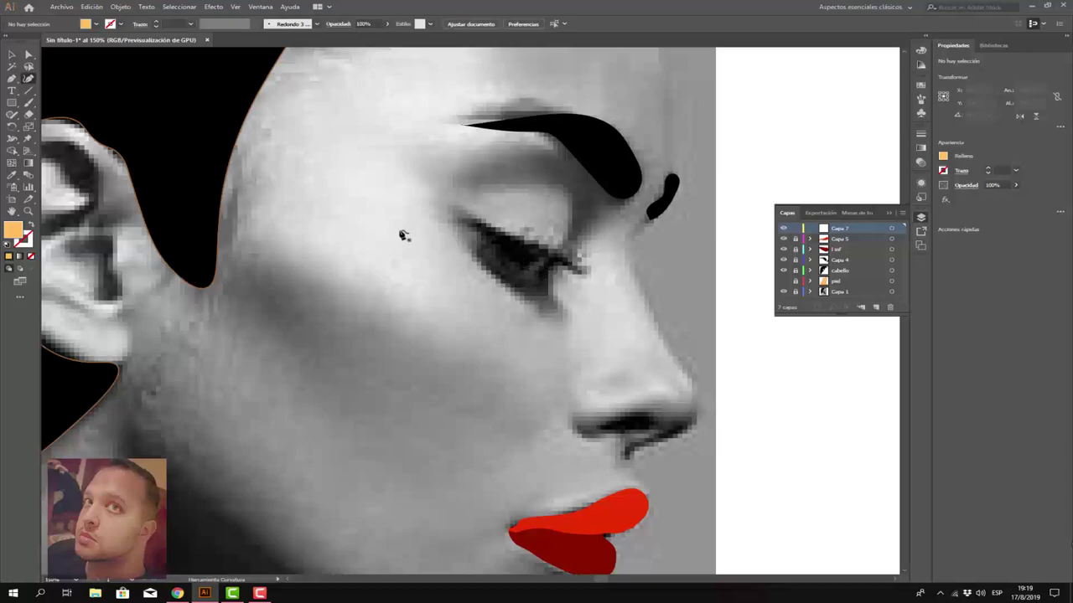
pyautogui.click(28, 103)
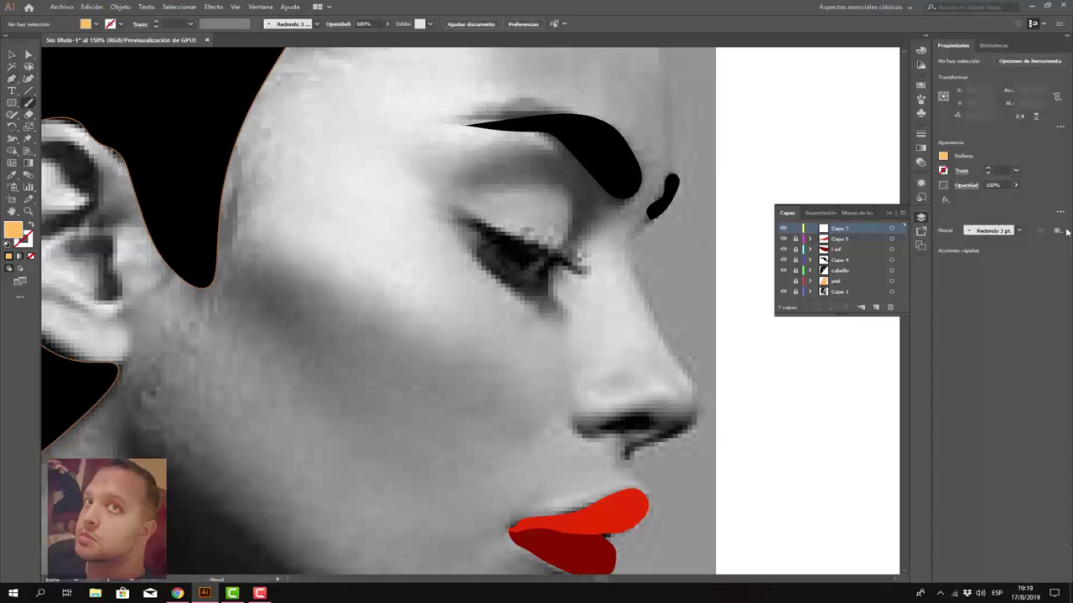
pyautogui.click(943, 157)
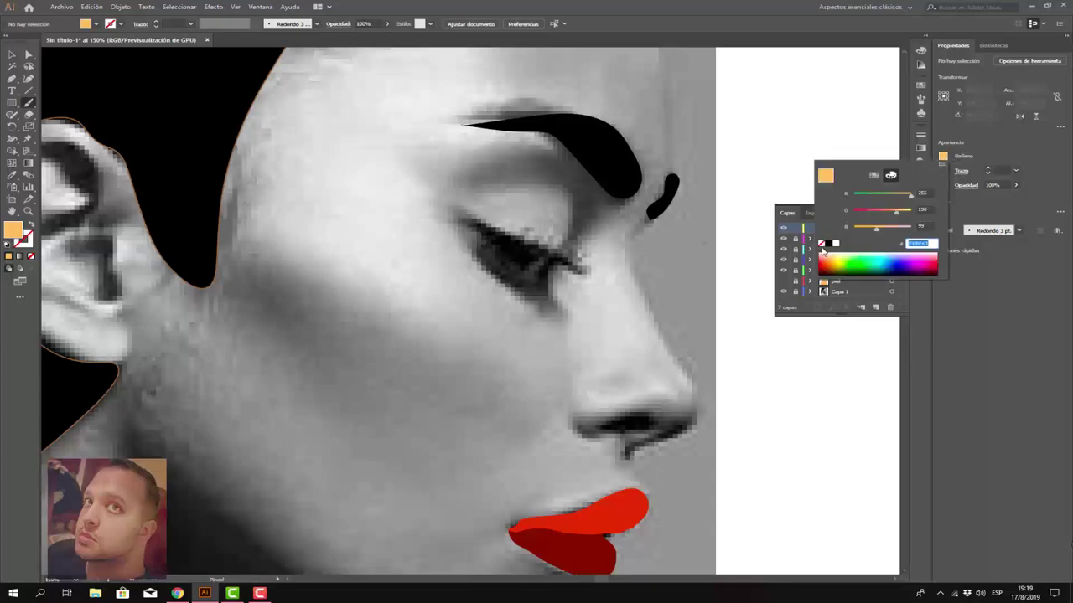
pyautogui.click(824, 248)
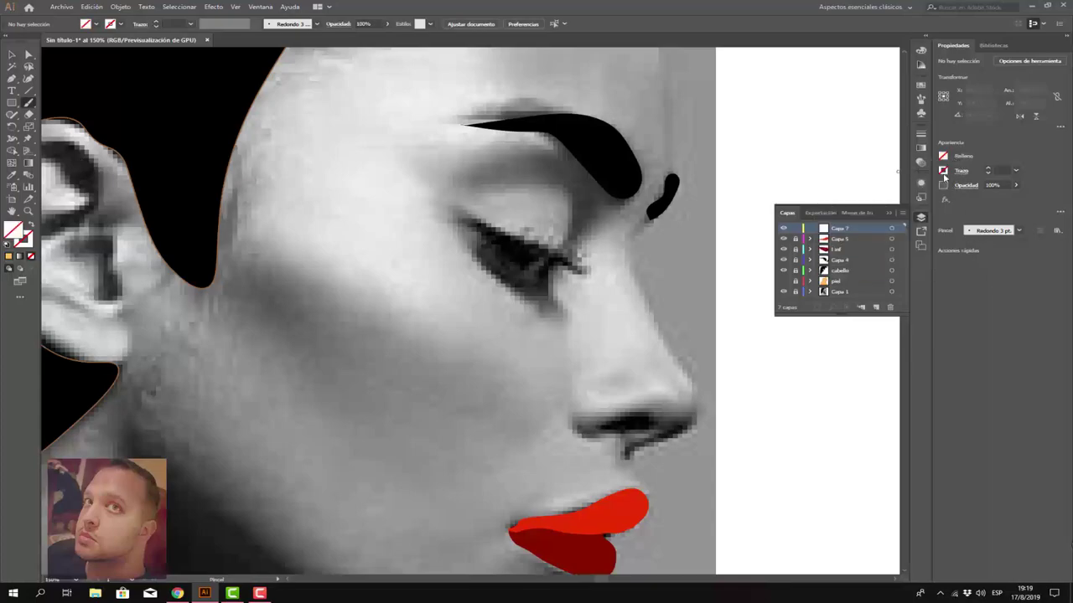
pyautogui.click(989, 171)
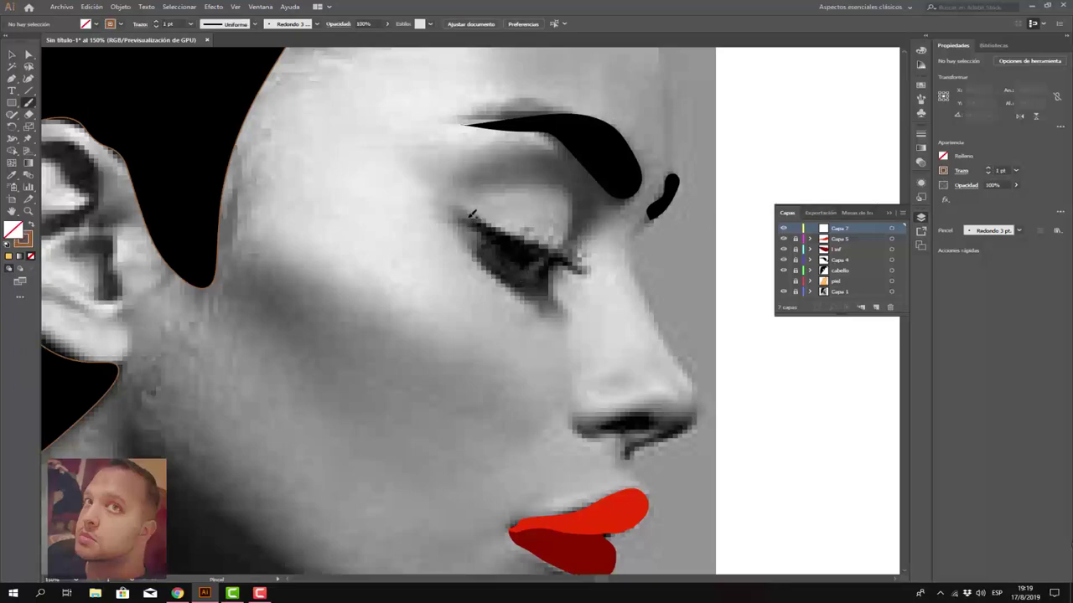
pyautogui.moveTo(471, 214)
pyautogui.mouseDown()
pyautogui.moveTo(579, 270)
pyautogui.moveTo(525, 286)
pyautogui.mouseUp()
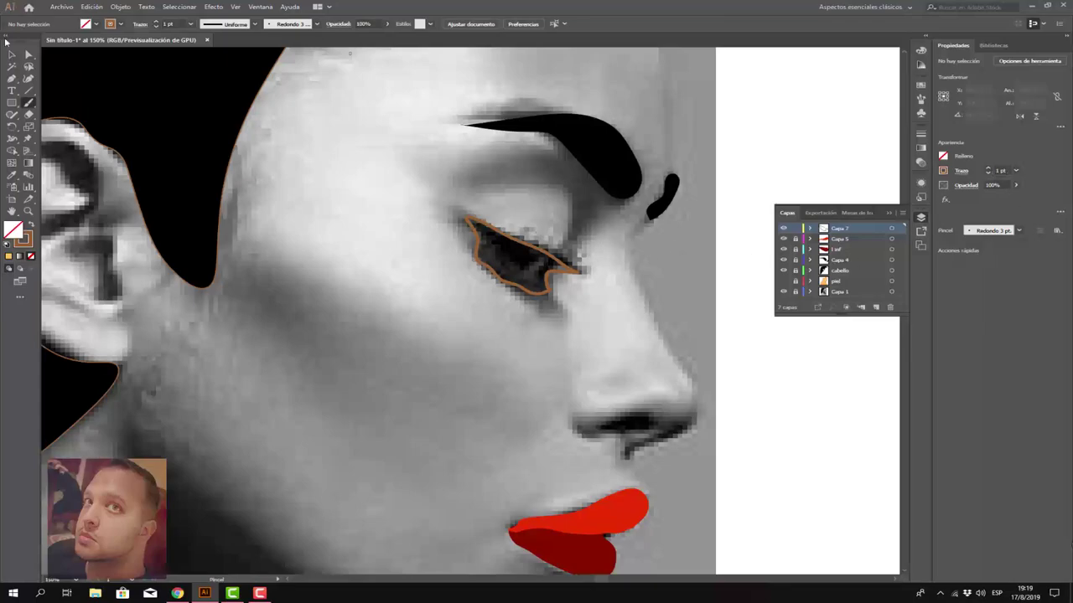
# Step: Give the traced eye shape a solid black fill and no outline
pyautogui.click(12, 54)
pyautogui.click(543, 264)
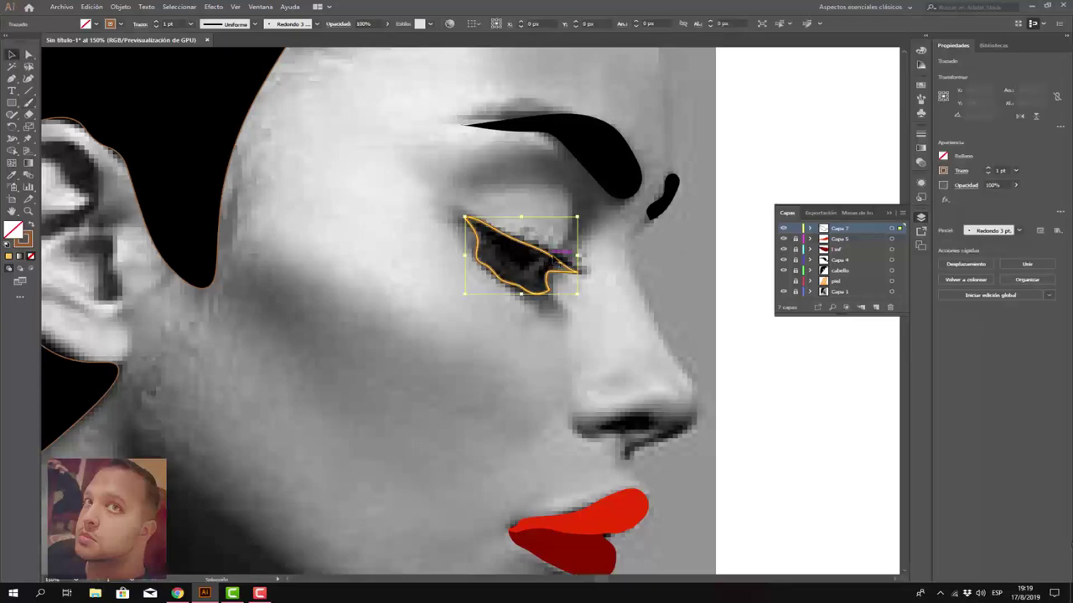
pyautogui.click(942, 159)
pyautogui.click(832, 243)
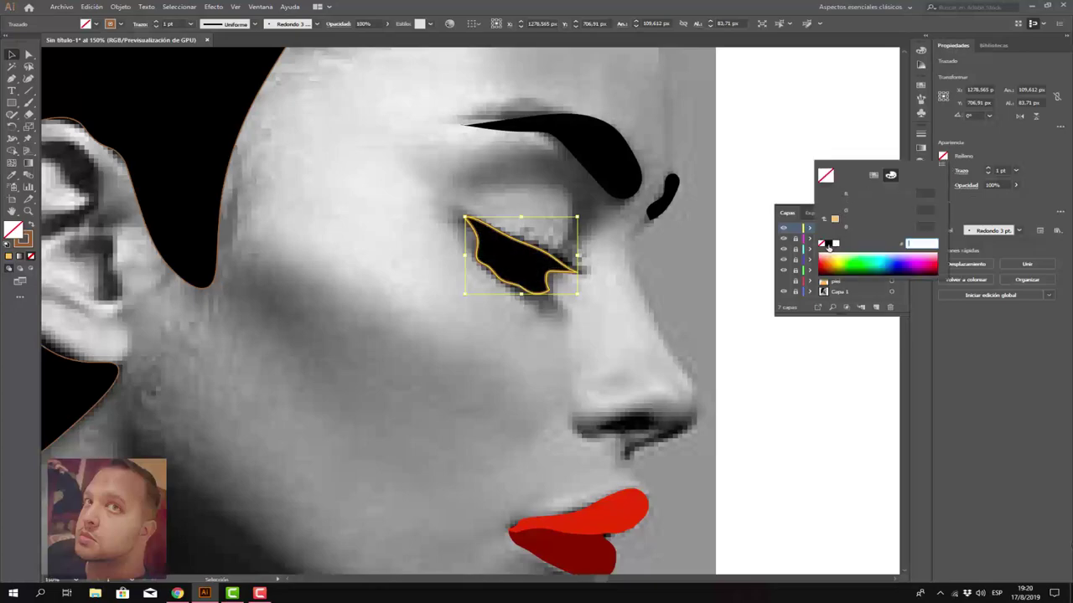
pyautogui.click(1009, 331)
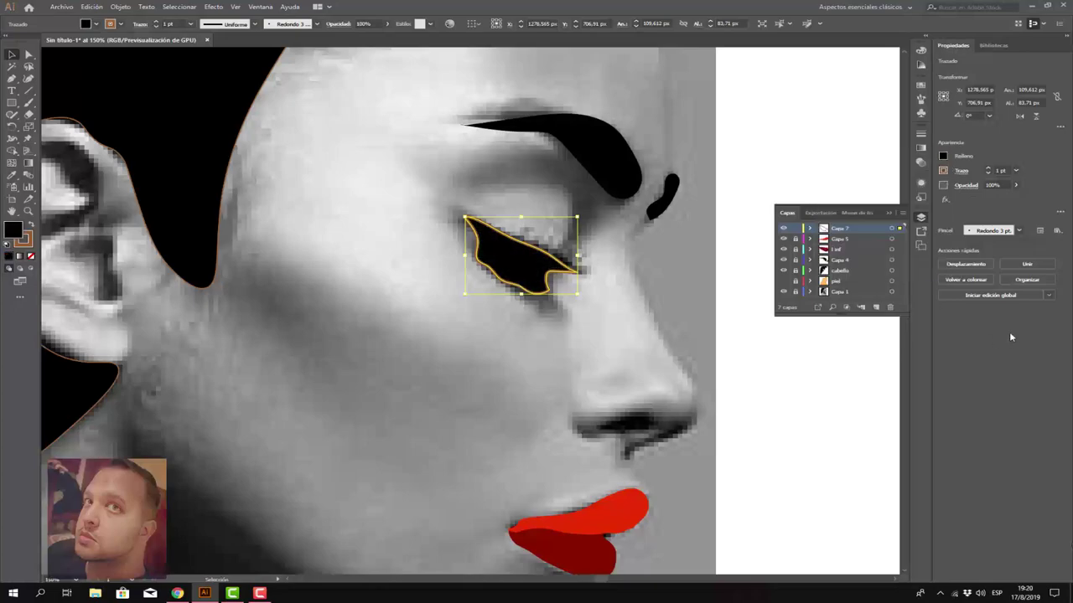
pyautogui.click(943, 170)
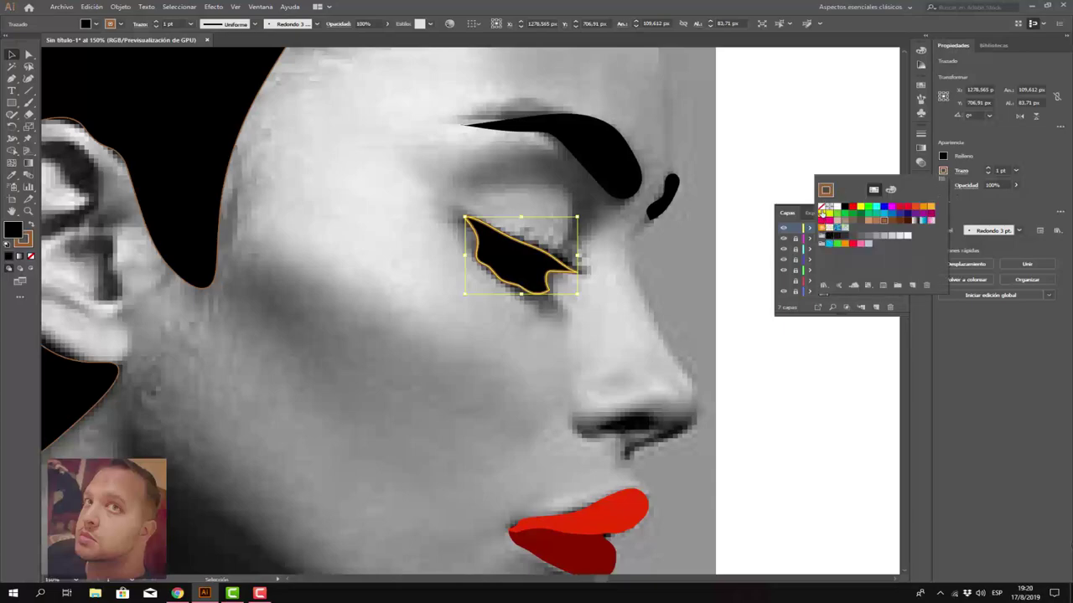
pyautogui.click(821, 206)
pyautogui.click(955, 351)
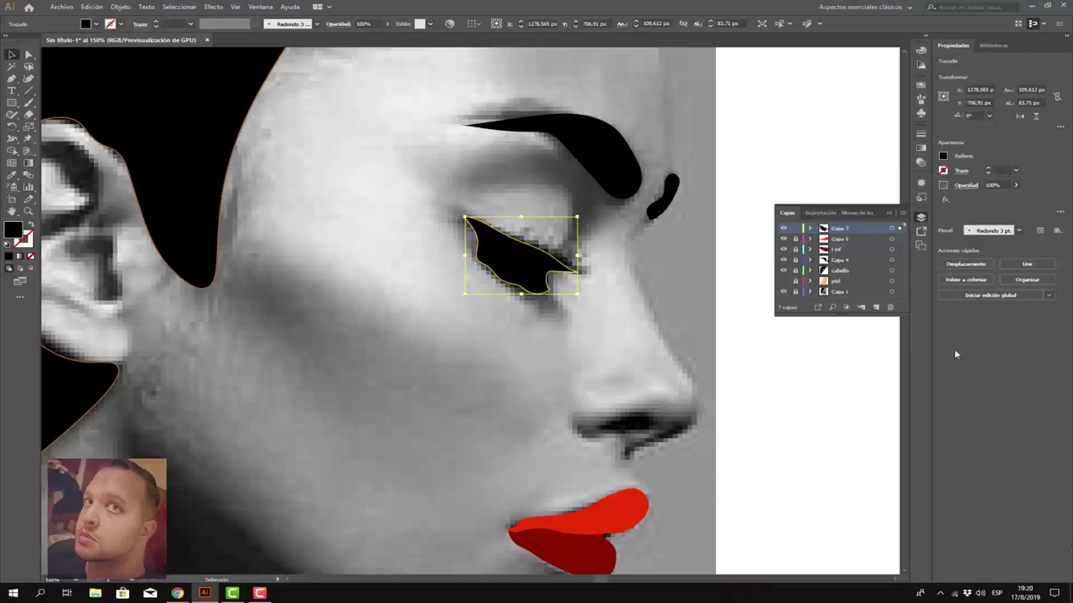
pyautogui.click(751, 201)
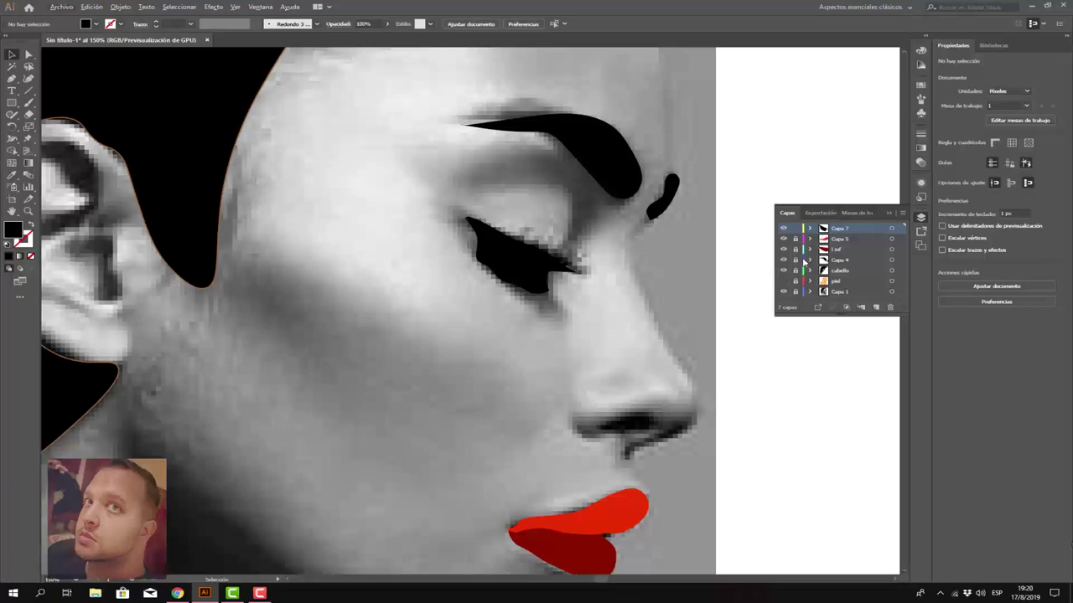
# Step: Show the piel skin layer again and review the portrait
pyautogui.click(783, 282)
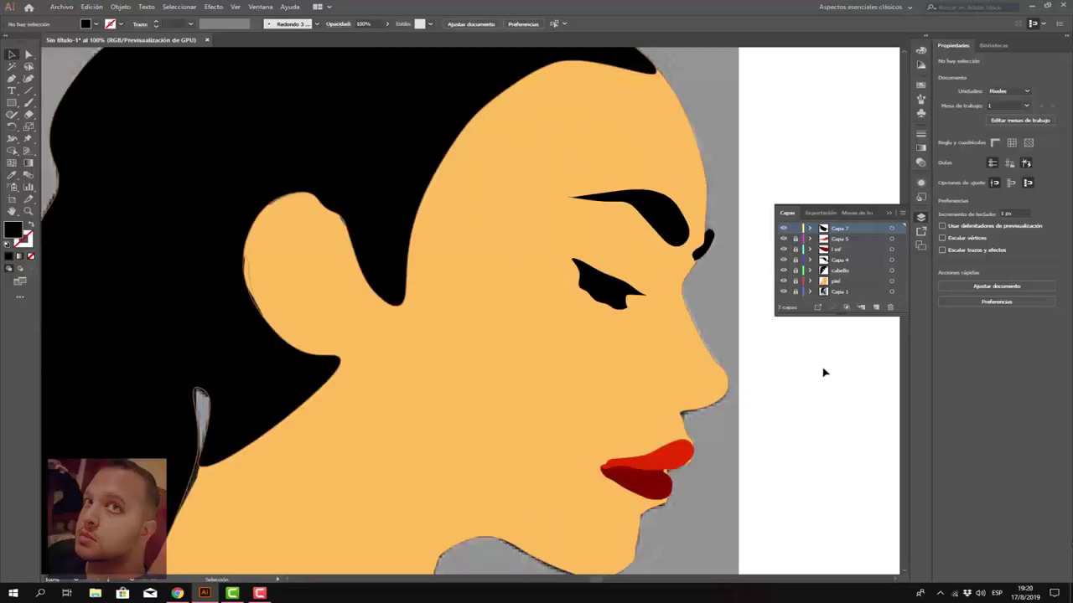
pyautogui.scroll(-1, 821, 371)
pyautogui.scroll(-1, 824, 361)
pyautogui.scroll(-1, 832, 369)
pyautogui.scroll(1, 832, 369)
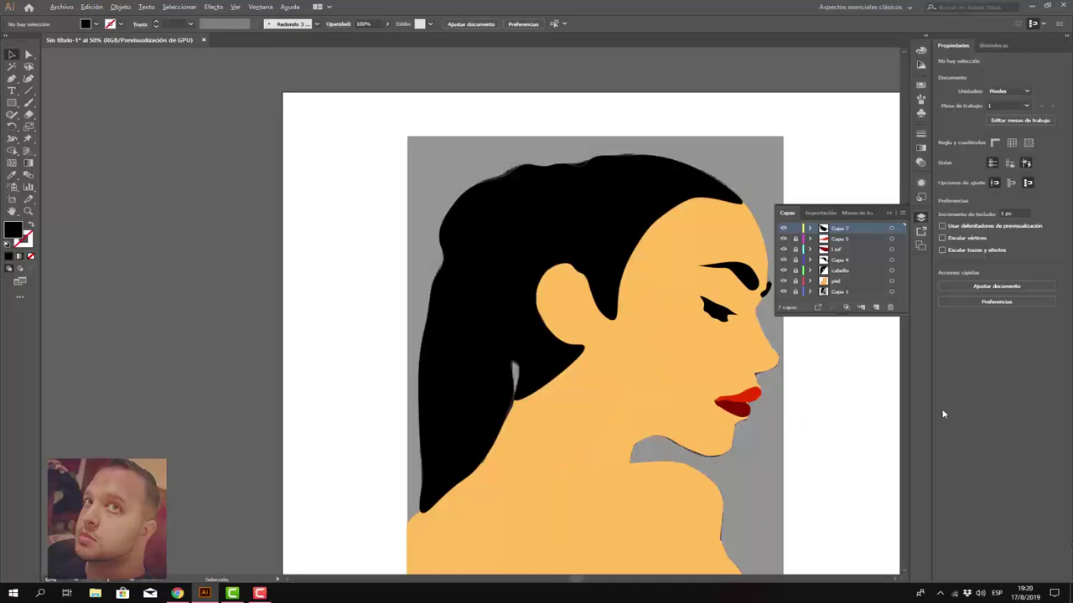
pyautogui.scroll(-1, 883, 421)
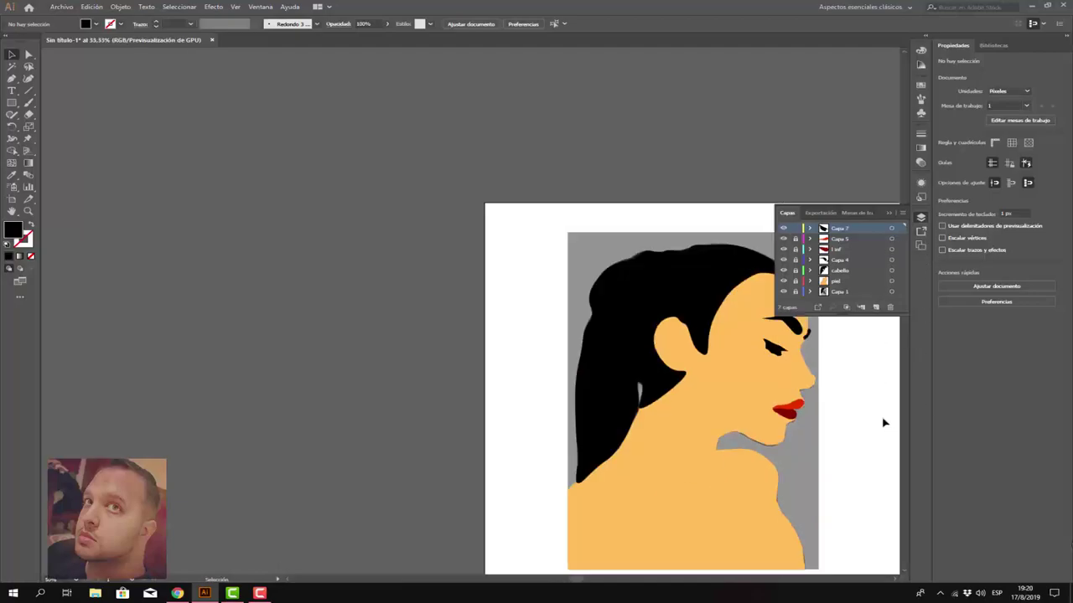
pyautogui.scroll(-1, 885, 423)
pyautogui.scroll(2, 886, 424)
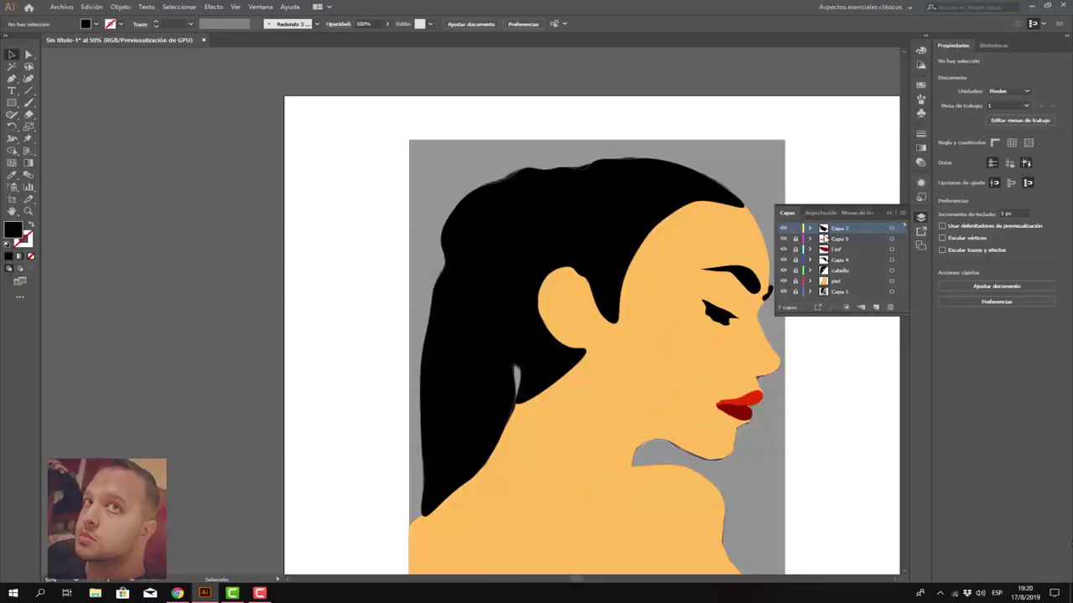
# Step: Hide Capa 7 and Capa 5, add new layer Capa 8, and collapse the layer list
pyautogui.scroll(-3, 888, 436)
pyautogui.scroll(-2, 881, 427)
pyautogui.scroll(1, 883, 416)
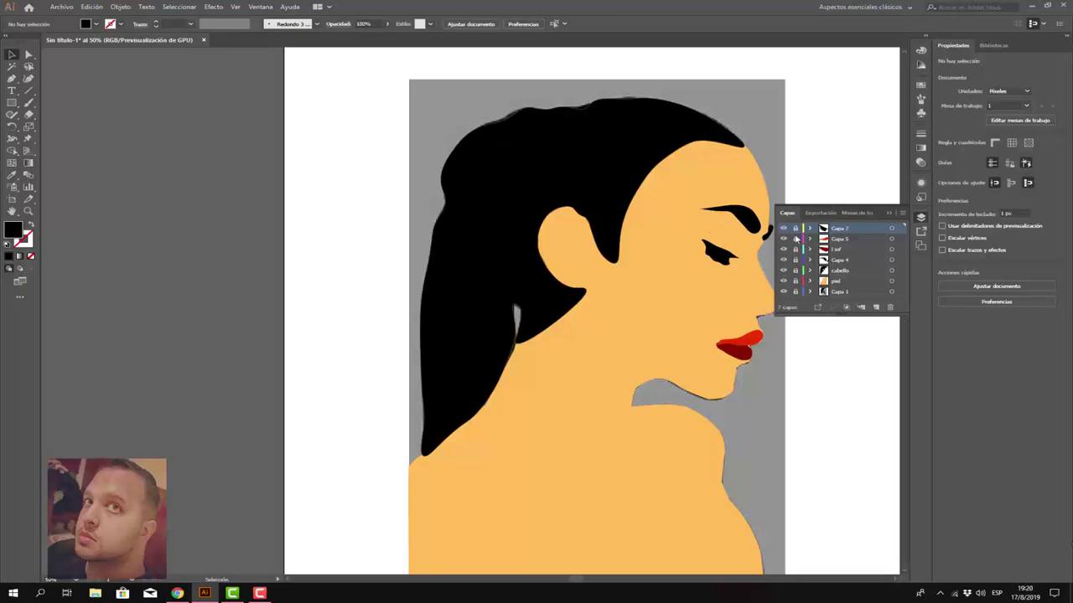
pyautogui.moveTo(783, 228); pyautogui.dragTo(784, 285)
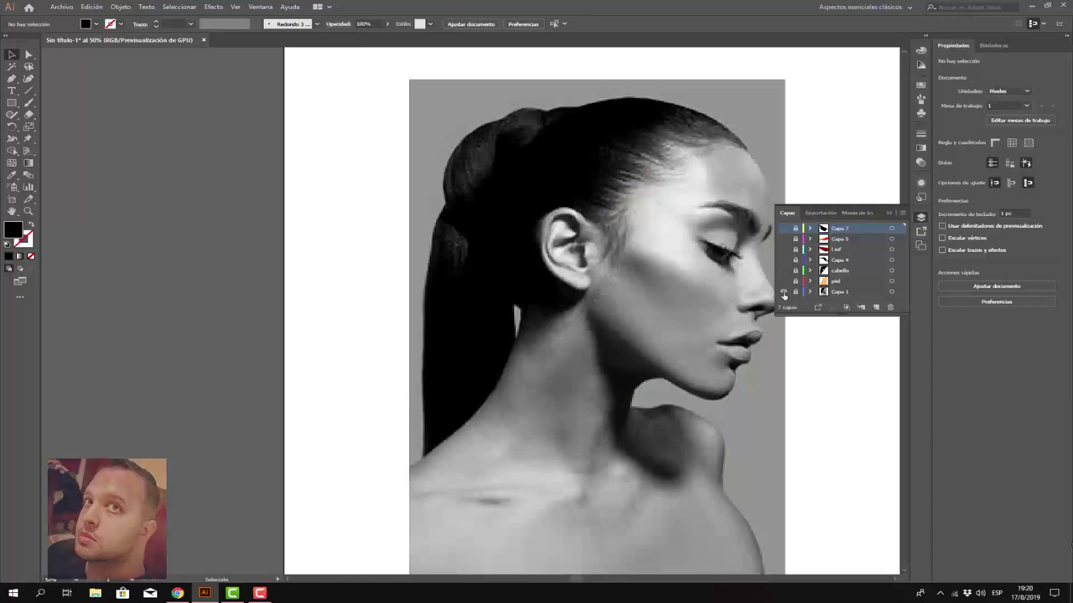
pyautogui.click(876, 307)
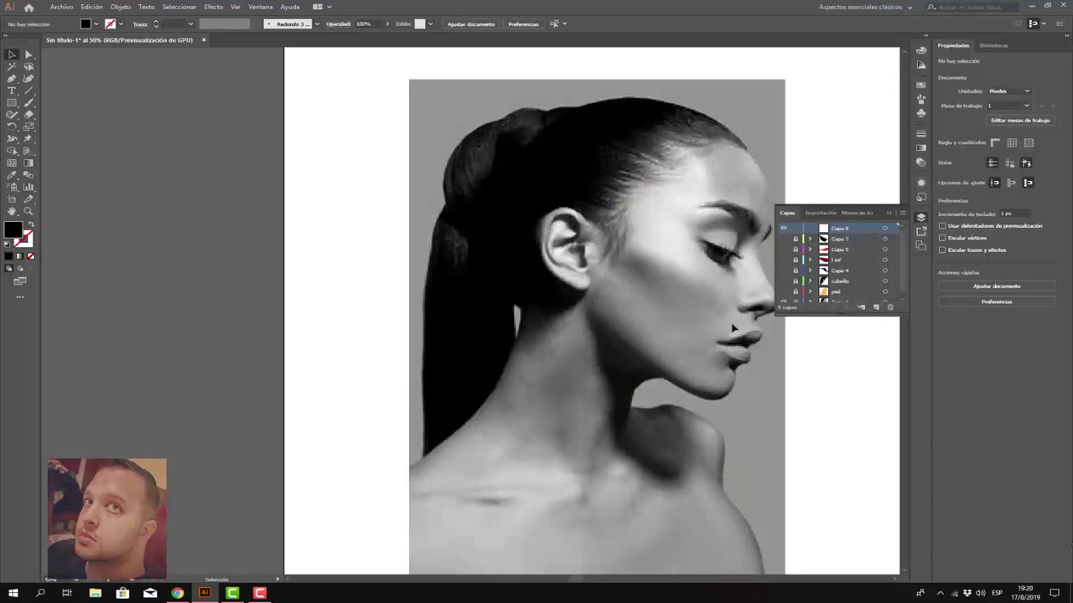
pyautogui.click(893, 217)
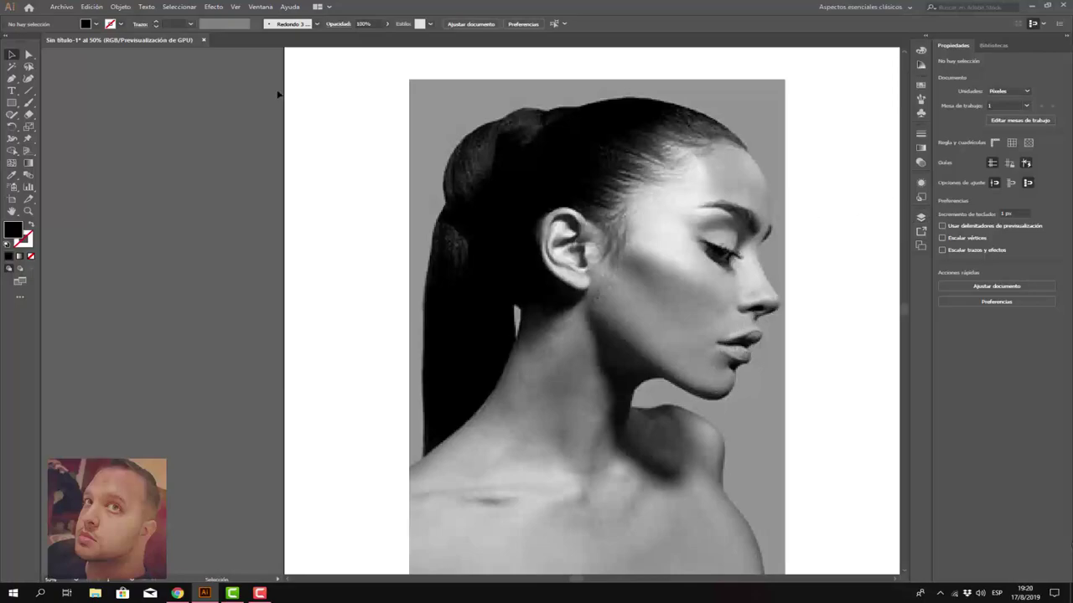
pyautogui.click(920, 217)
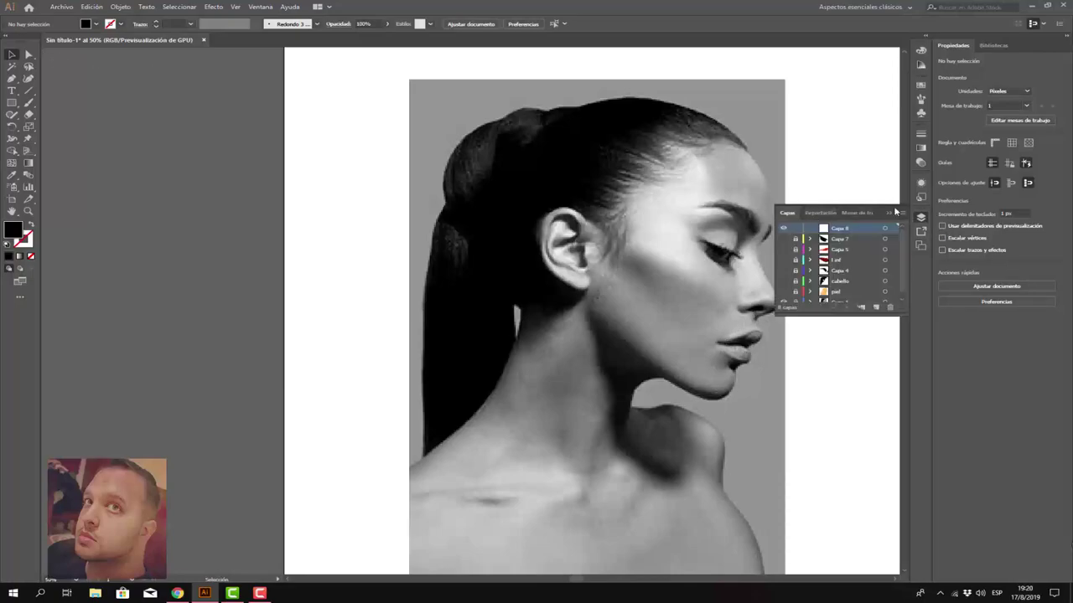
pyautogui.click(900, 215)
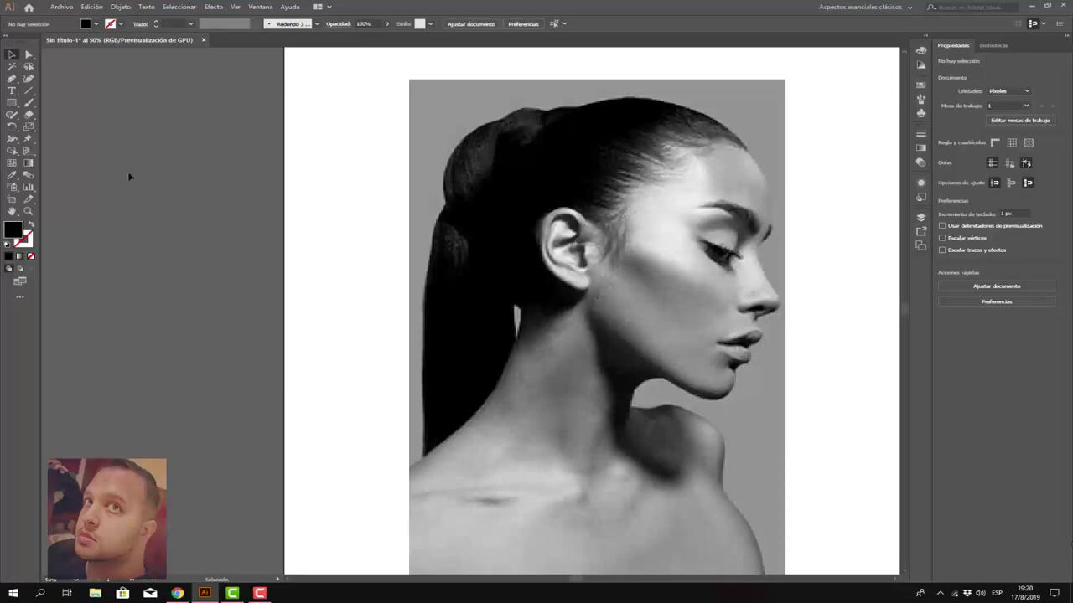
# Step: Paint the nostril with swapped fill/stroke colours and a 0.25 pt stroke
pyautogui.click(29, 102)
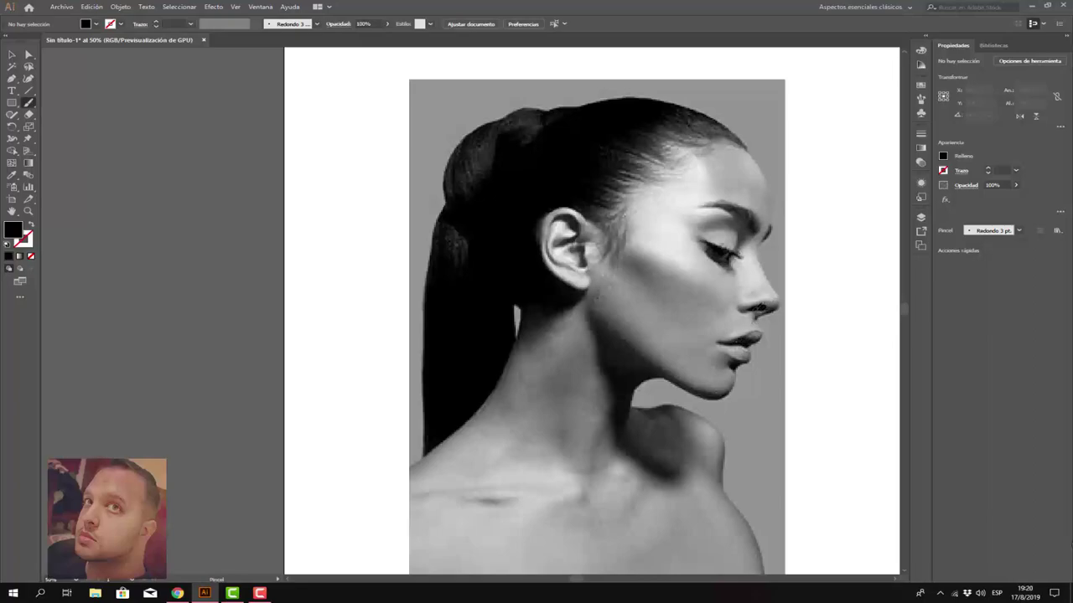
pyautogui.hotkey('shift', 'x')
pyautogui.scroll(4, 803, 311)
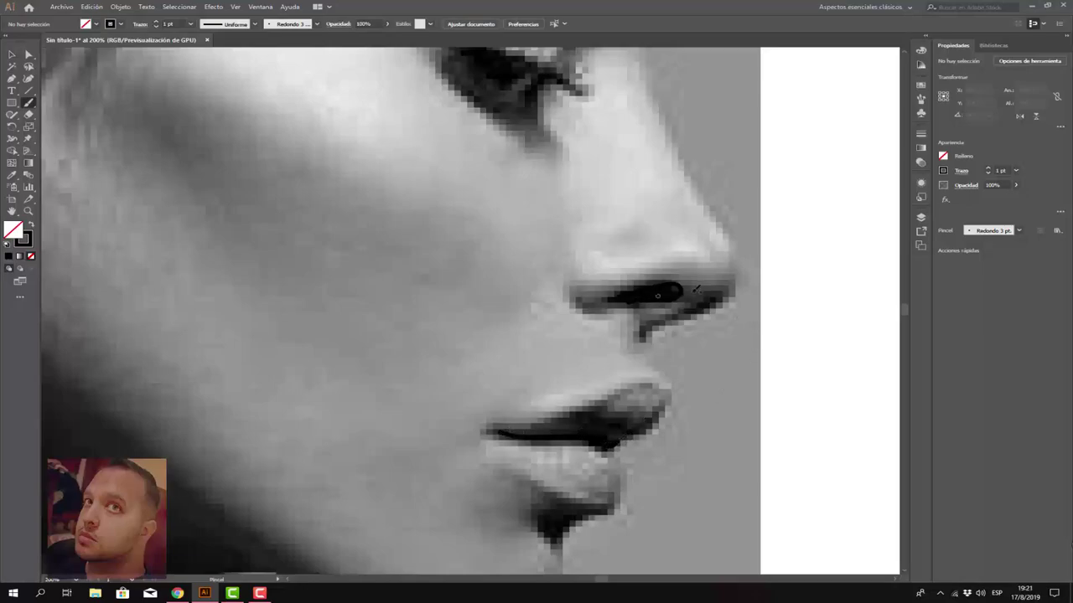
pyautogui.click(987, 174)
pyautogui.click(986, 173)
pyautogui.click(987, 173)
# Step: Fill the drawn nostril path solid black
pyautogui.click(11, 54)
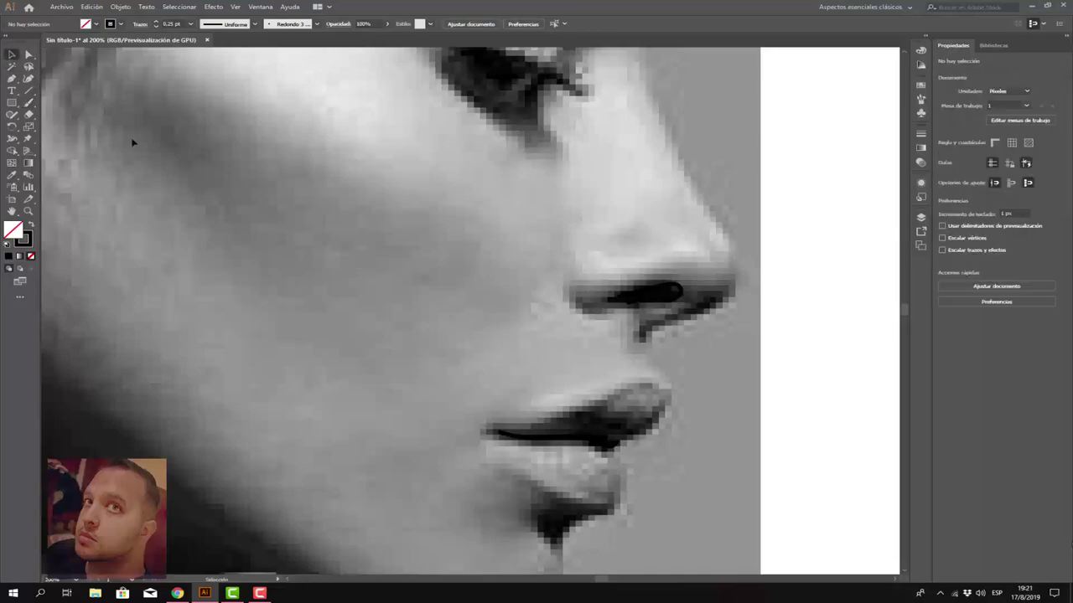
pyautogui.click(681, 292)
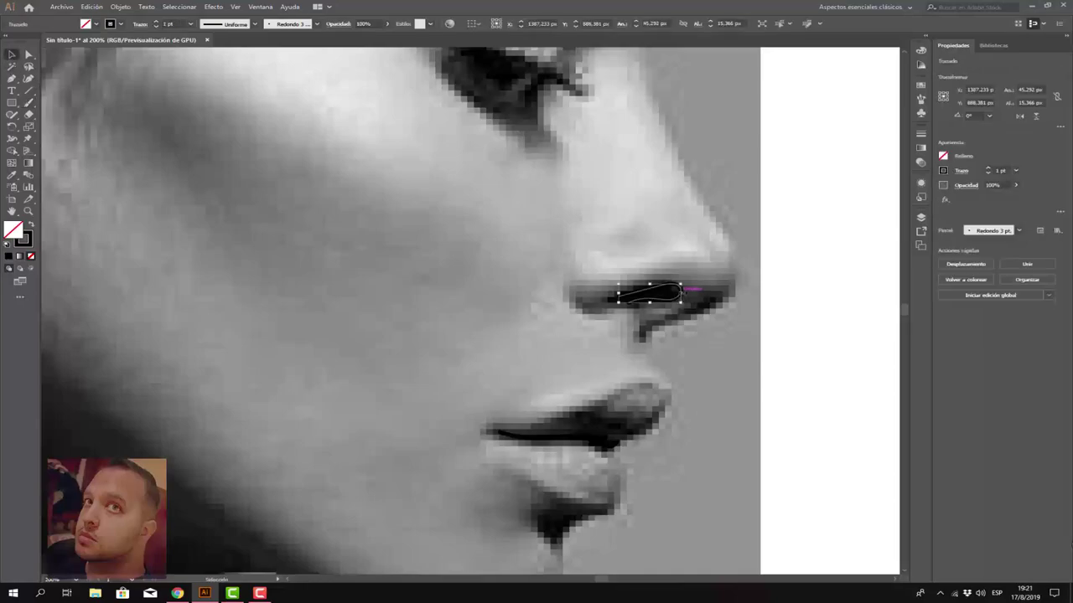
pyautogui.click(943, 157)
pyautogui.click(829, 243)
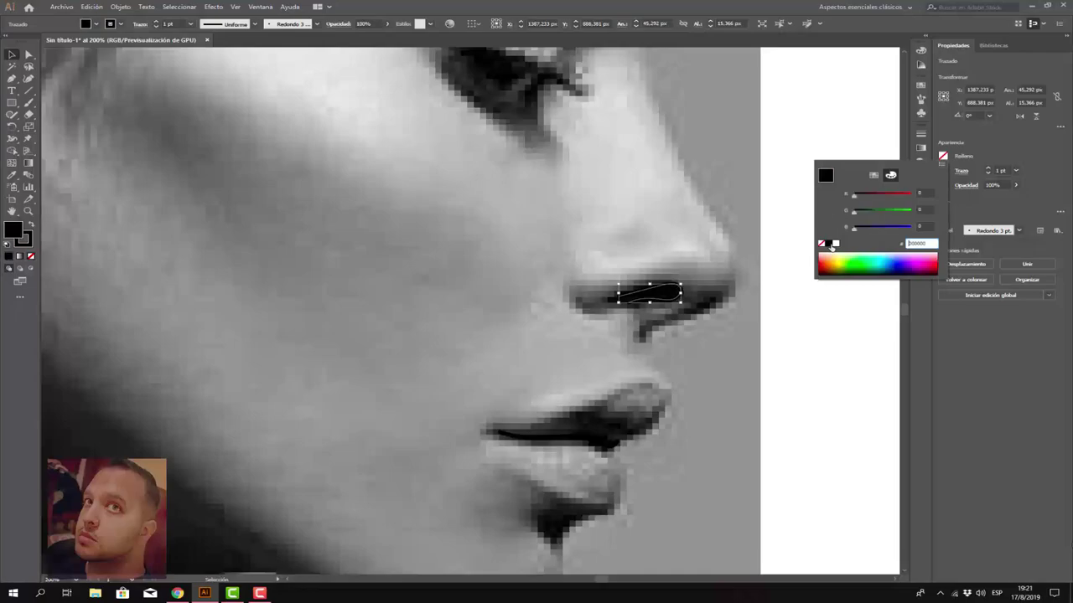
pyautogui.click(994, 405)
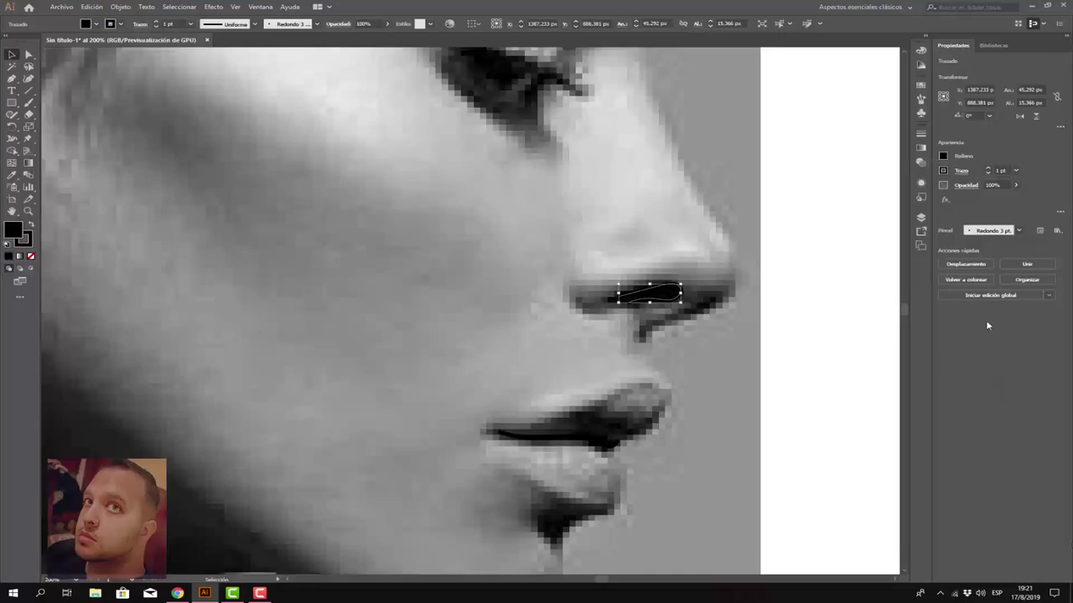
pyautogui.click(920, 219)
pyautogui.scroll(-2, 788, 377)
pyautogui.scroll(-2, 811, 362)
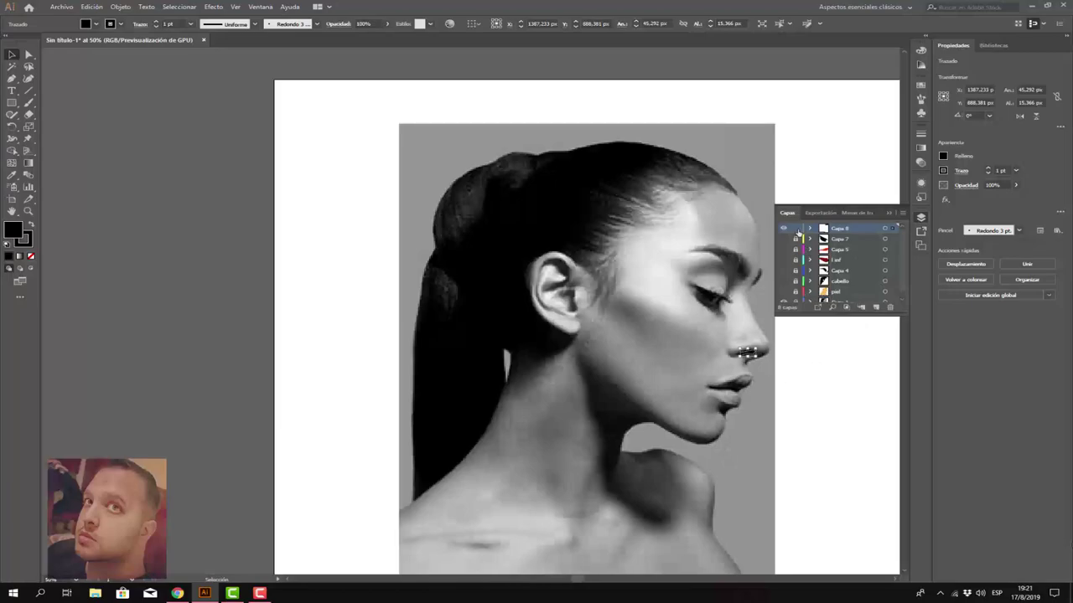
# Step: Show Capa 7, Capa 5, l inf, hair and eyebrow layers again and deselect the nostril
pyautogui.moveTo(783, 238); pyautogui.dragTo(785, 302)
pyautogui.click(783, 260)
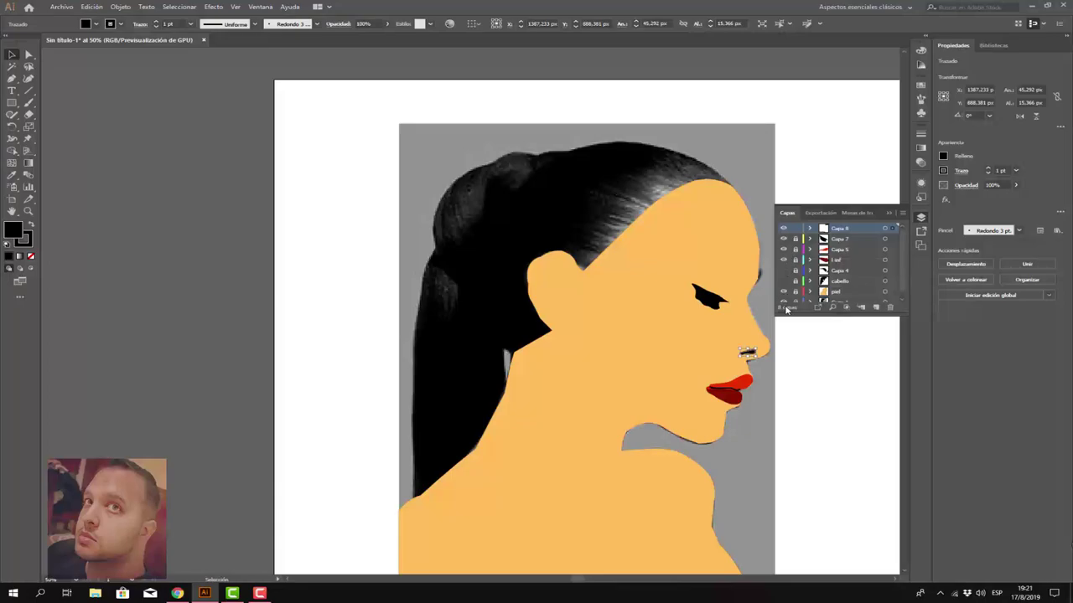
pyautogui.moveTo(784, 300); pyautogui.dragTo(790, 264)
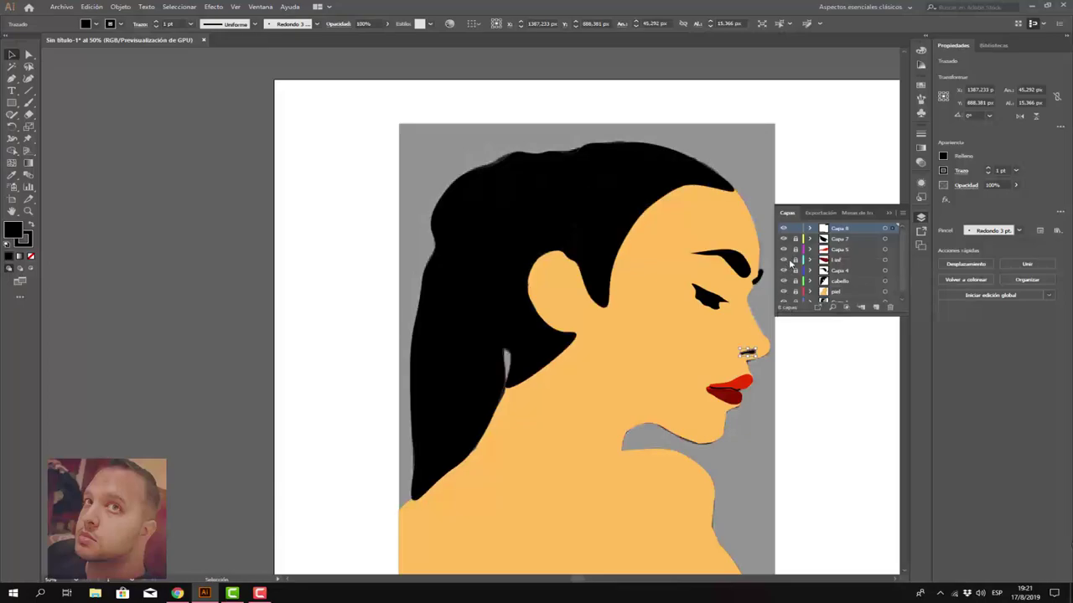
pyautogui.scroll(-2, 889, 436)
pyautogui.keyDown('alt'); pyautogui.scroll(1, 875, 427); pyautogui.keyUp('alt')
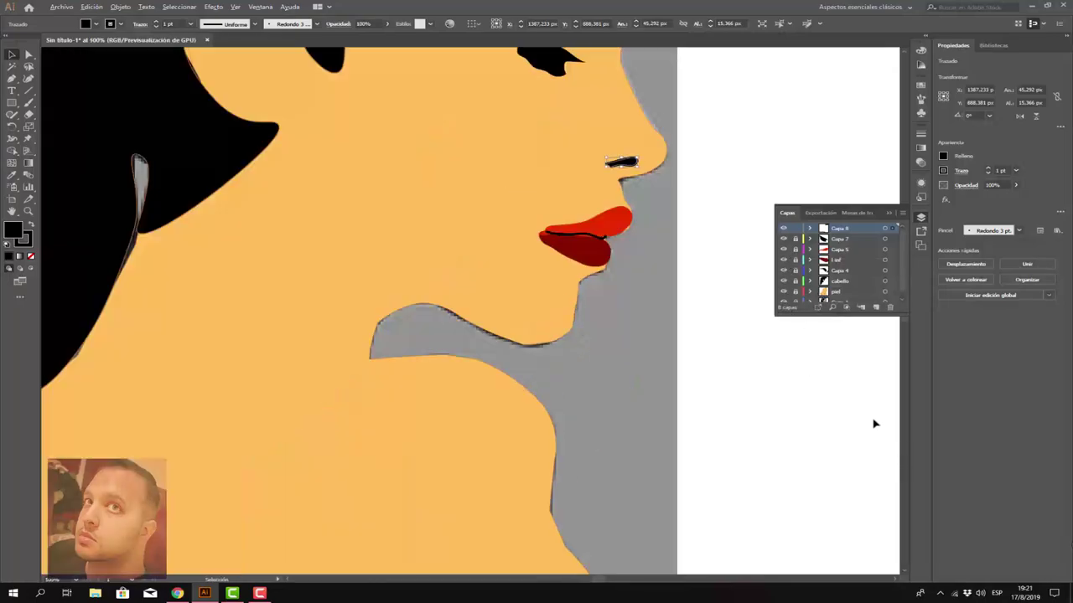
pyautogui.scroll(-1, 683, 383)
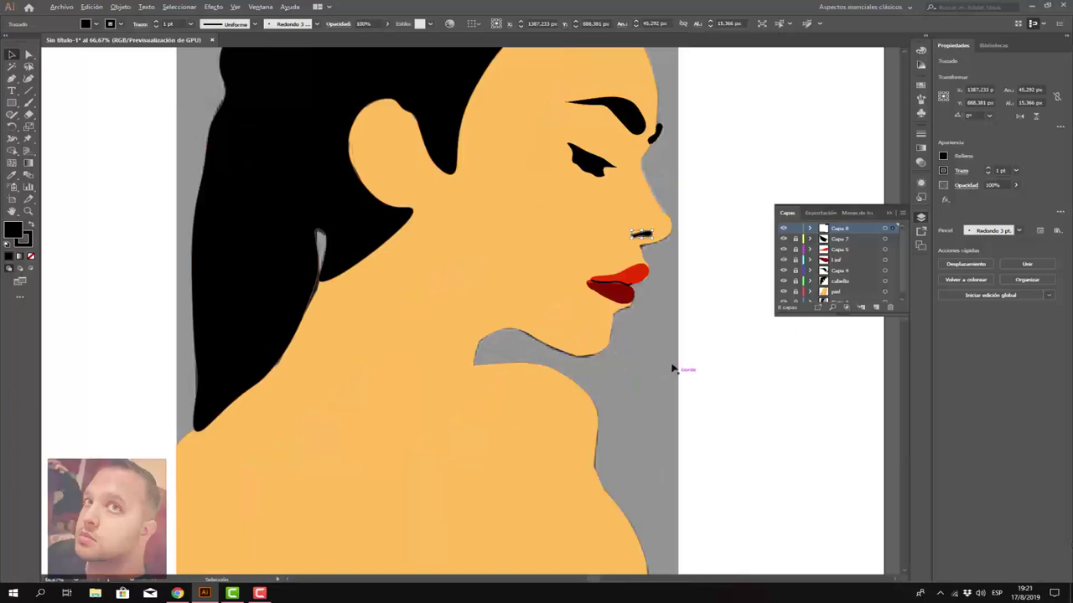
pyautogui.click(545, 345)
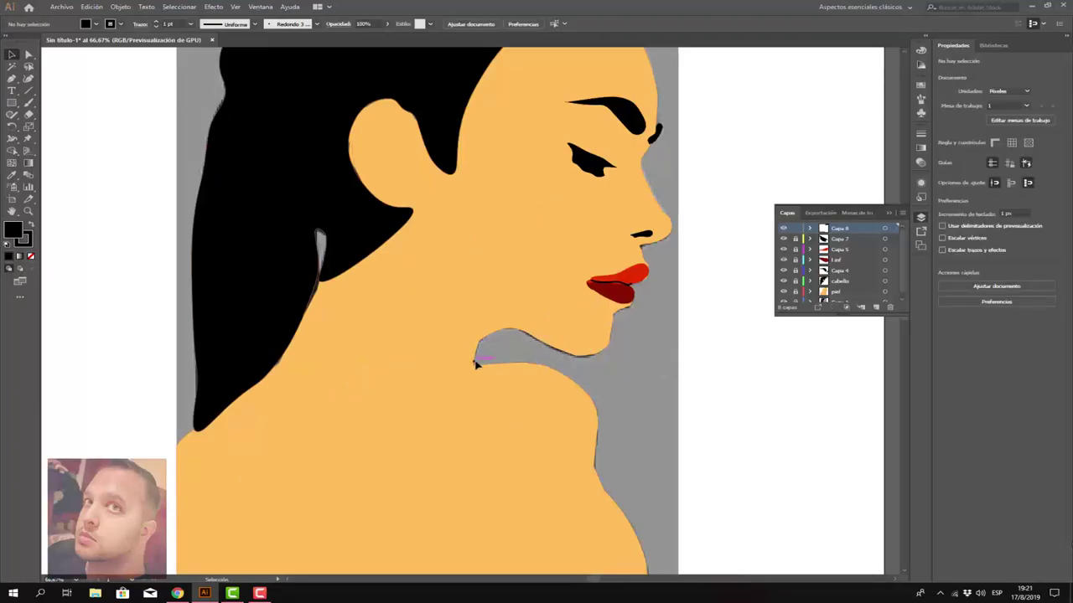
pyautogui.scroll(-1, 819, 371)
pyautogui.scroll(1, 819, 372)
pyautogui.scroll(-2, 820, 372)
pyautogui.scroll(1, 820, 371)
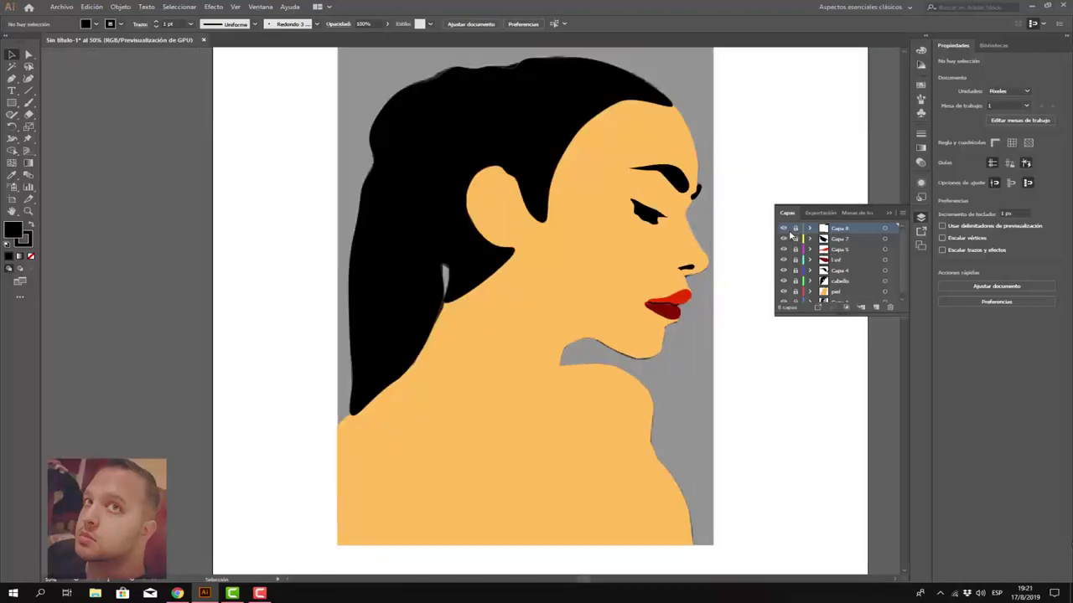
# Step: Hide Capa 8, 7 and 5, show hair, eye, brow, lips and nose, and raise Capa 1
pyautogui.moveTo(783, 228); pyautogui.dragTo(779, 304)
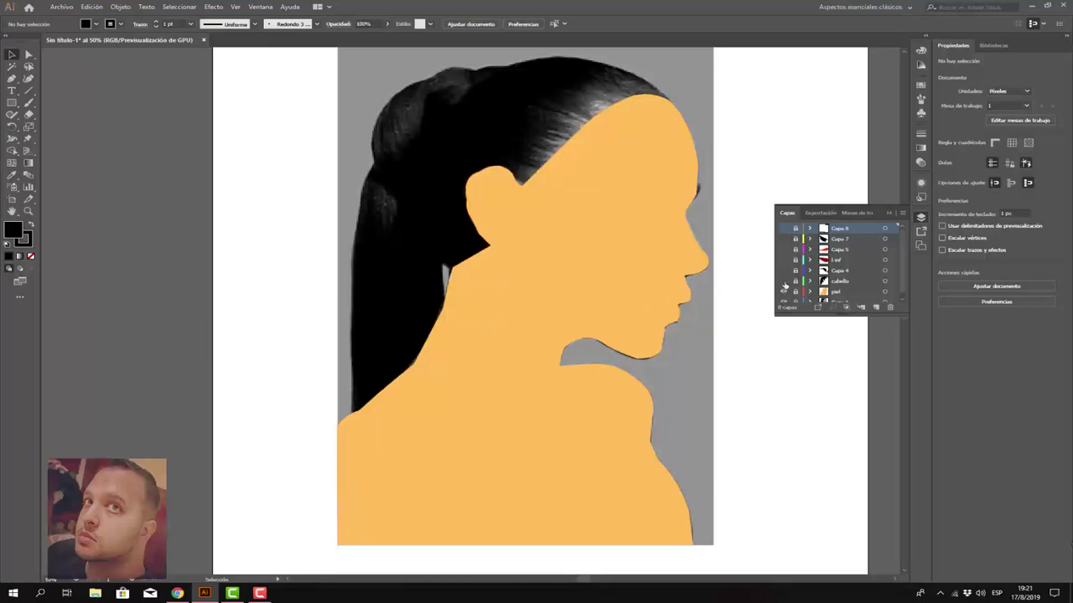
pyautogui.click(783, 282)
pyautogui.moveTo(784, 272); pyautogui.dragTo(785, 239)
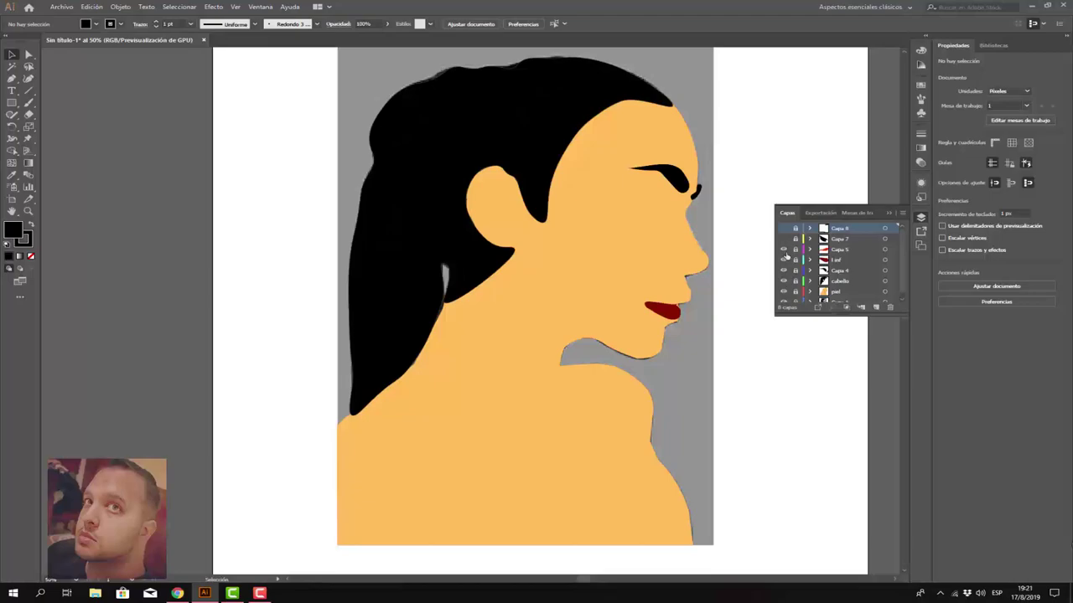
pyautogui.click(783, 228)
pyautogui.scroll(-1, 834, 264)
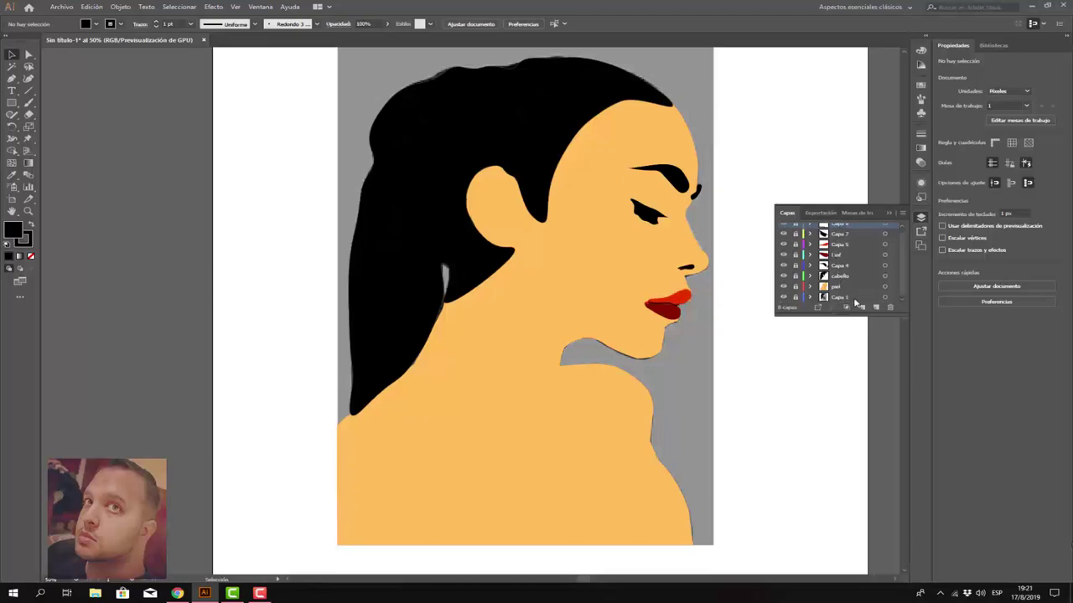
pyautogui.click(827, 298)
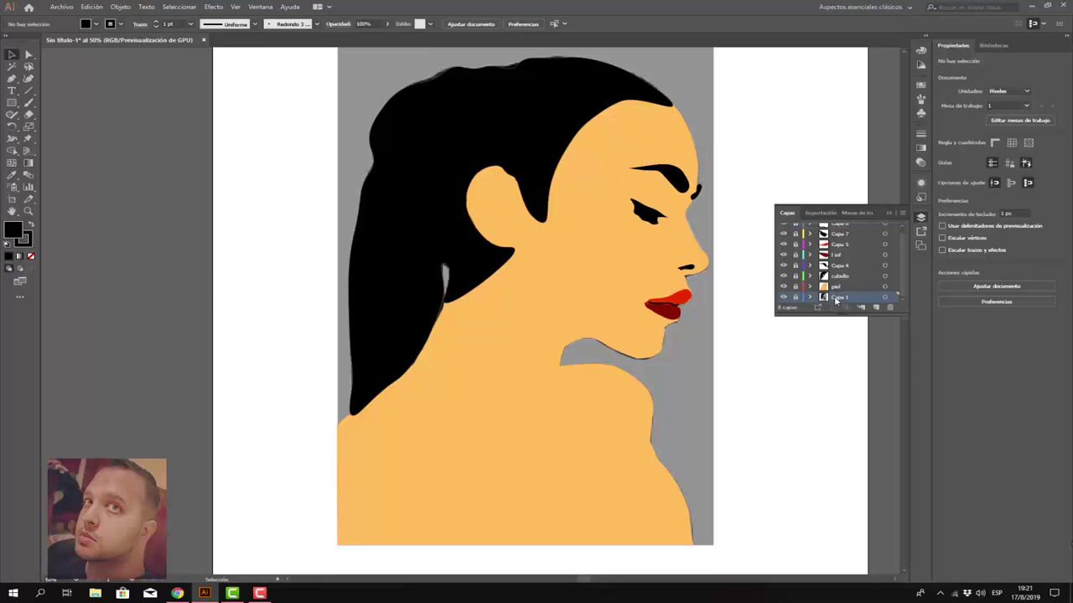
pyautogui.moveTo(835, 300); pyautogui.dragTo(839, 241)
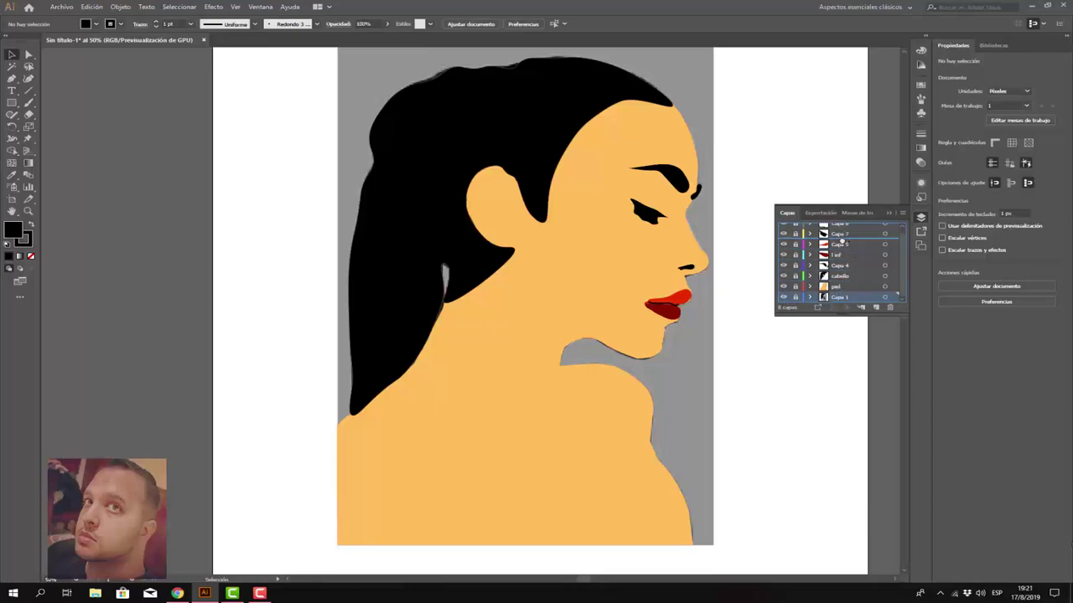
# Step: Move Capa 1 to the top, trace the photo as Black and White Logo, and expand it
pyautogui.scroll(1, 851, 269)
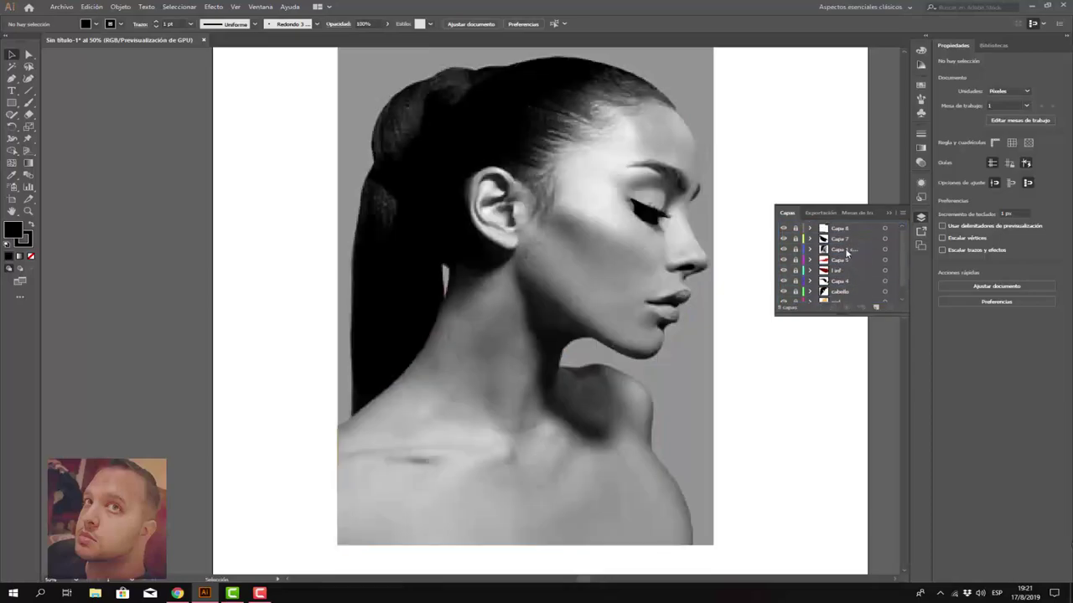
pyautogui.click(847, 251)
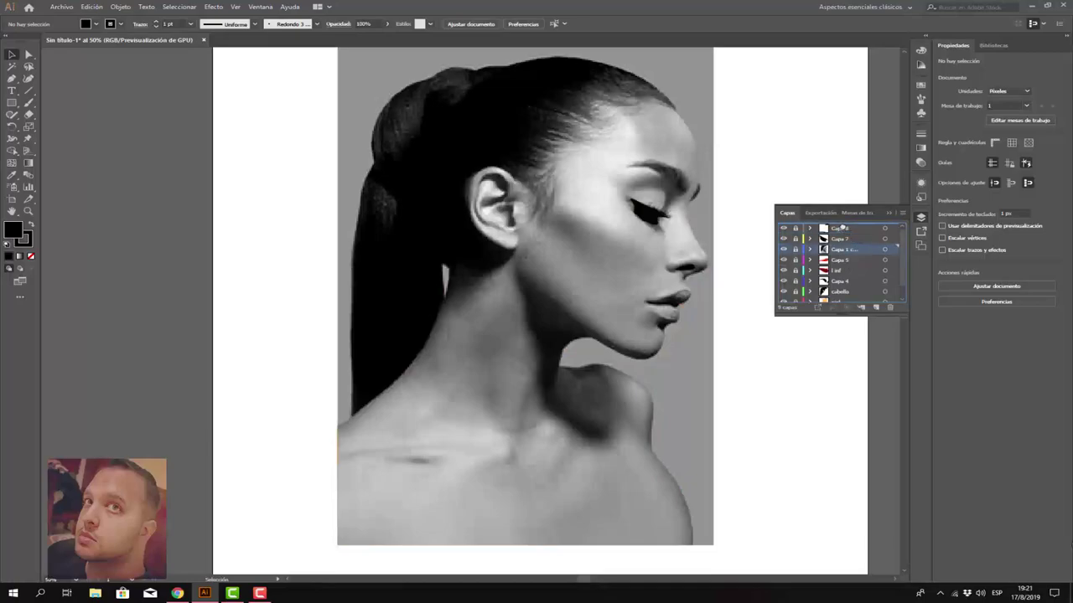
pyautogui.moveTo(841, 228); pyautogui.dragTo(841, 225)
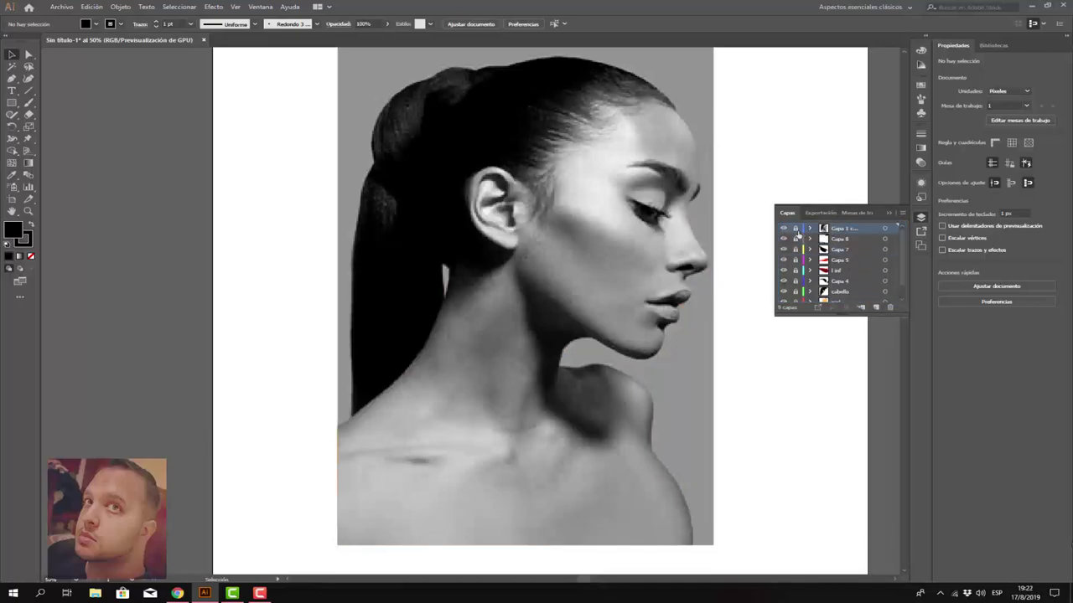
pyautogui.click(622, 306)
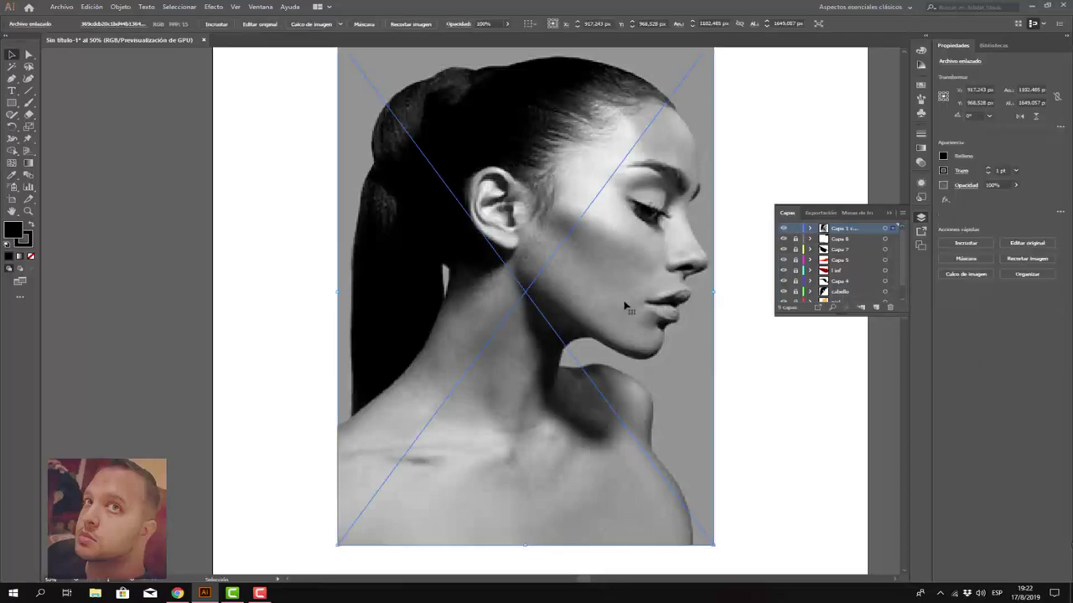
pyautogui.click(988, 275)
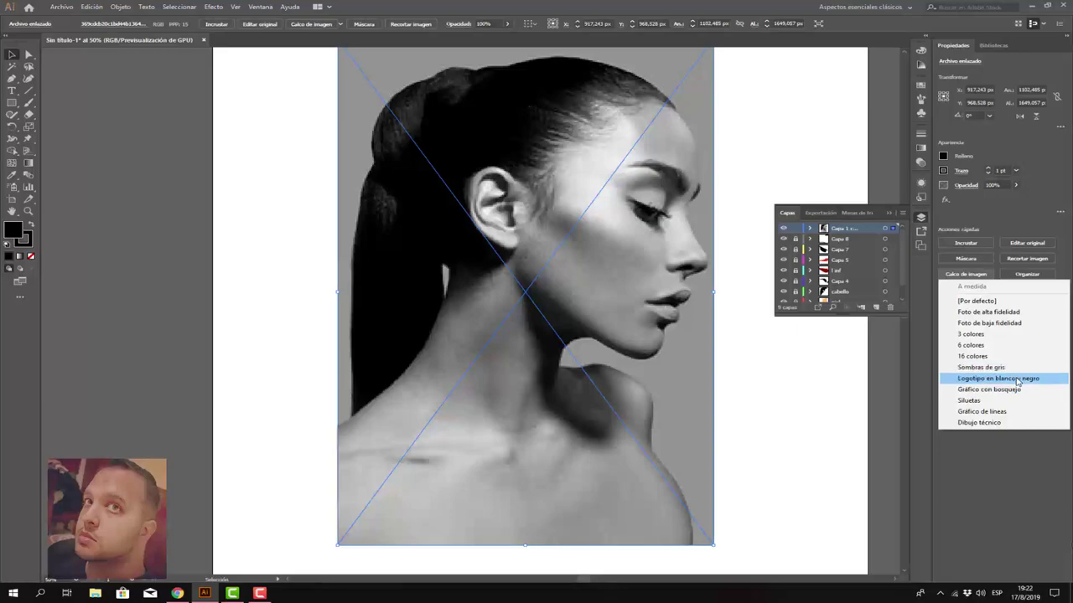
pyautogui.click(1018, 381)
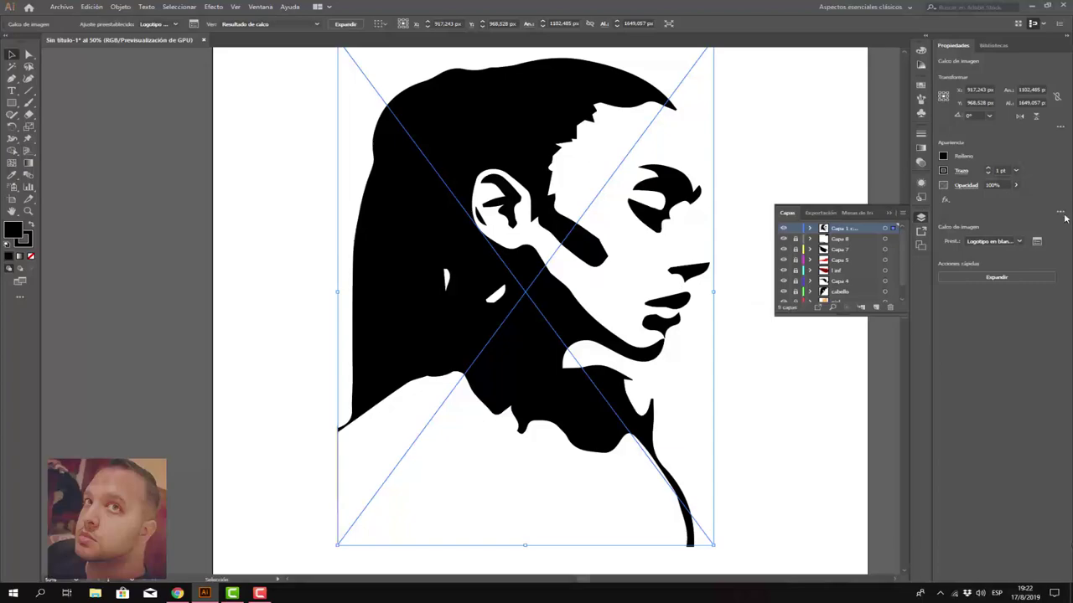
pyautogui.click(989, 277)
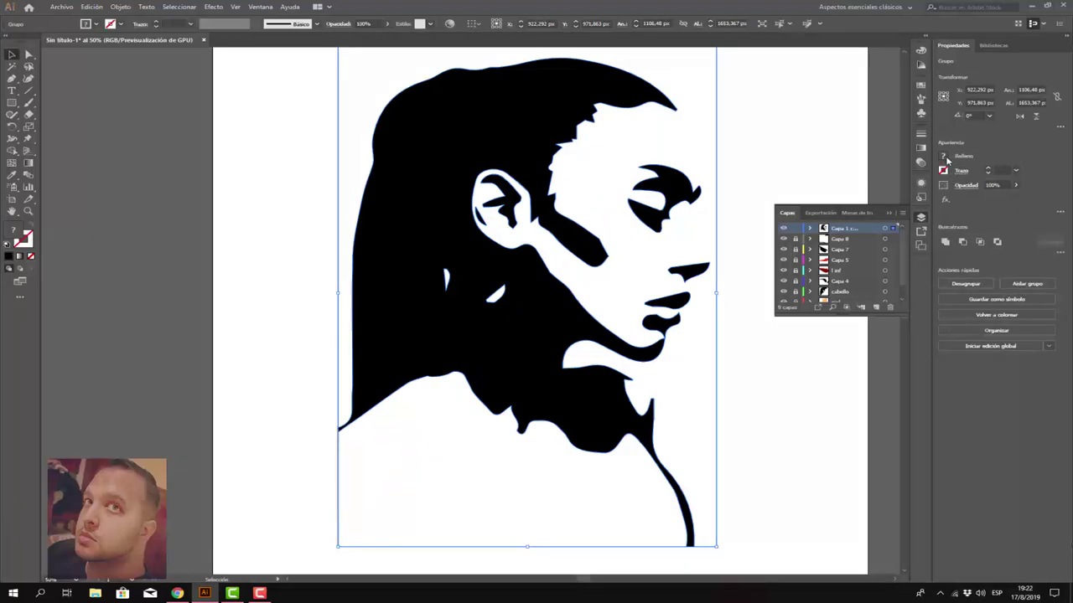
# Step: List the traced group's paths, show the flat-colour layers, and hide the white neck highlights
pyautogui.click(946, 157)
pyautogui.click(1008, 211)
pyautogui.click(810, 229)
pyautogui.click(826, 239)
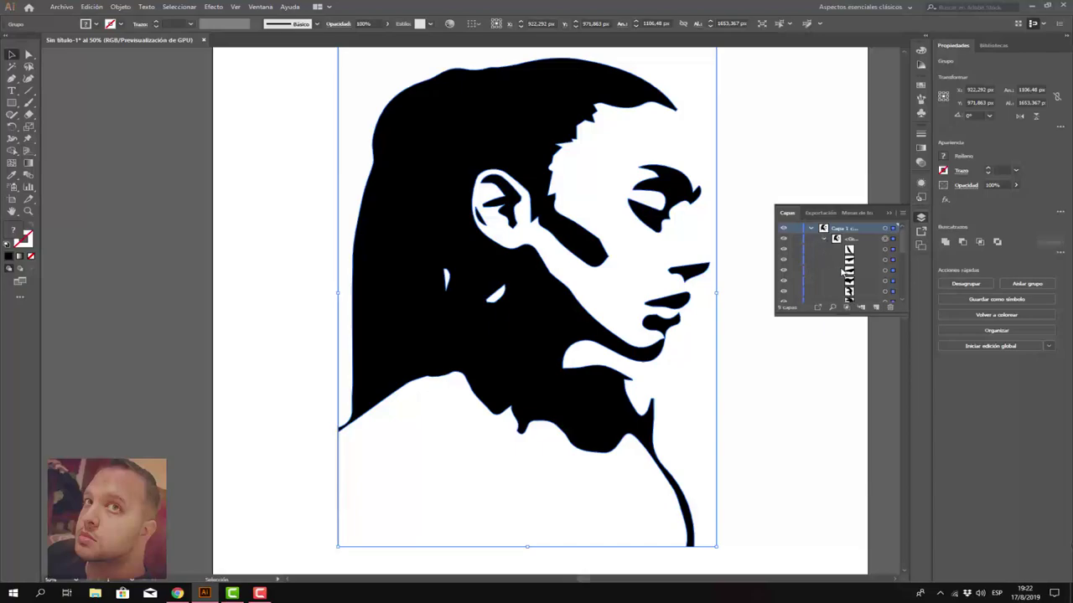
pyautogui.scroll(2, 853, 270)
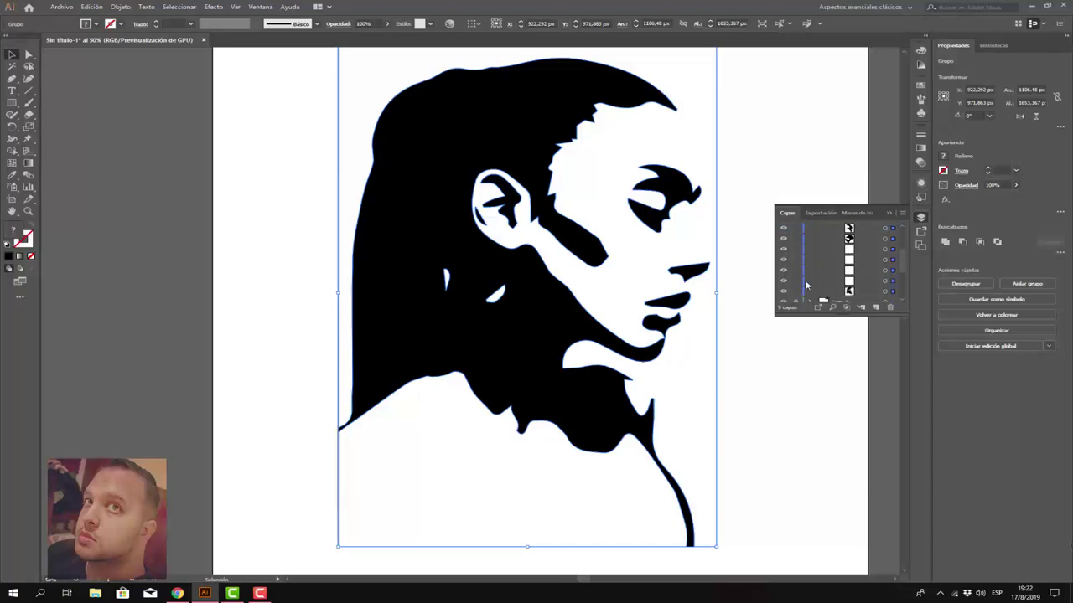
pyautogui.moveTo(784, 285); pyautogui.dragTo(782, 275)
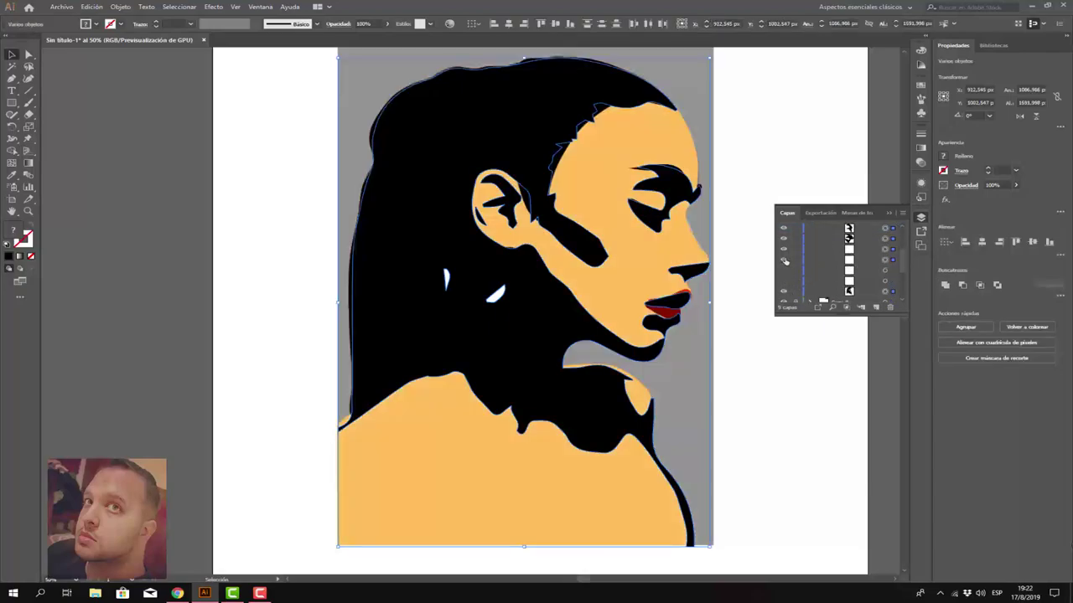
pyautogui.click(783, 260)
pyautogui.click(783, 250)
pyautogui.moveTo(851, 250)
pyautogui.mouseDown()
pyautogui.moveTo(859, 288)
pyautogui.moveTo(869, 285)
pyautogui.mouseUp()
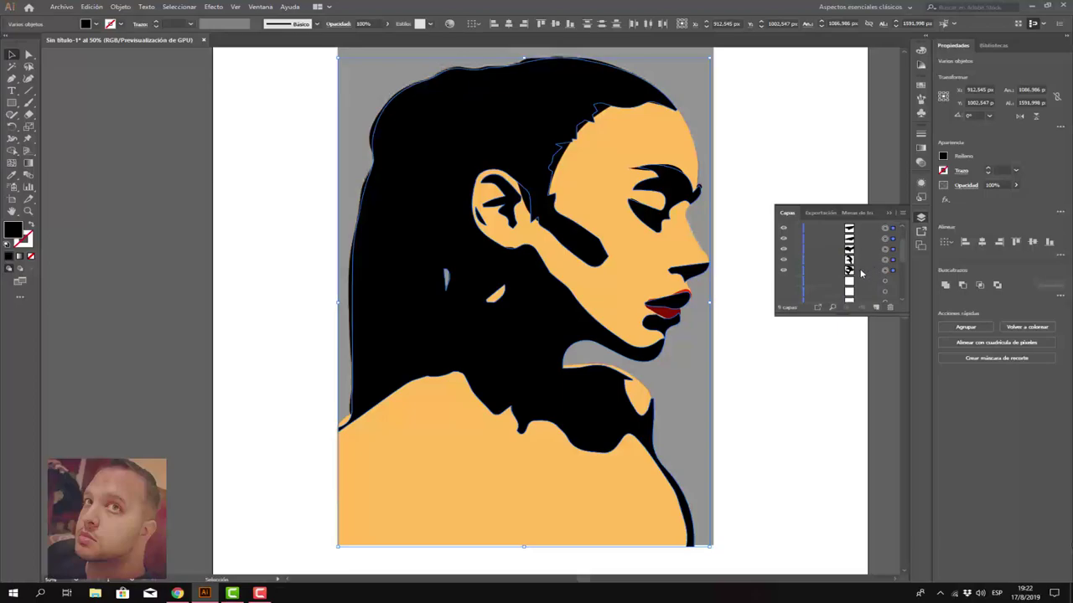
# Step: Shift-select all the black shadow paths of the traced group
pyautogui.click(863, 272)
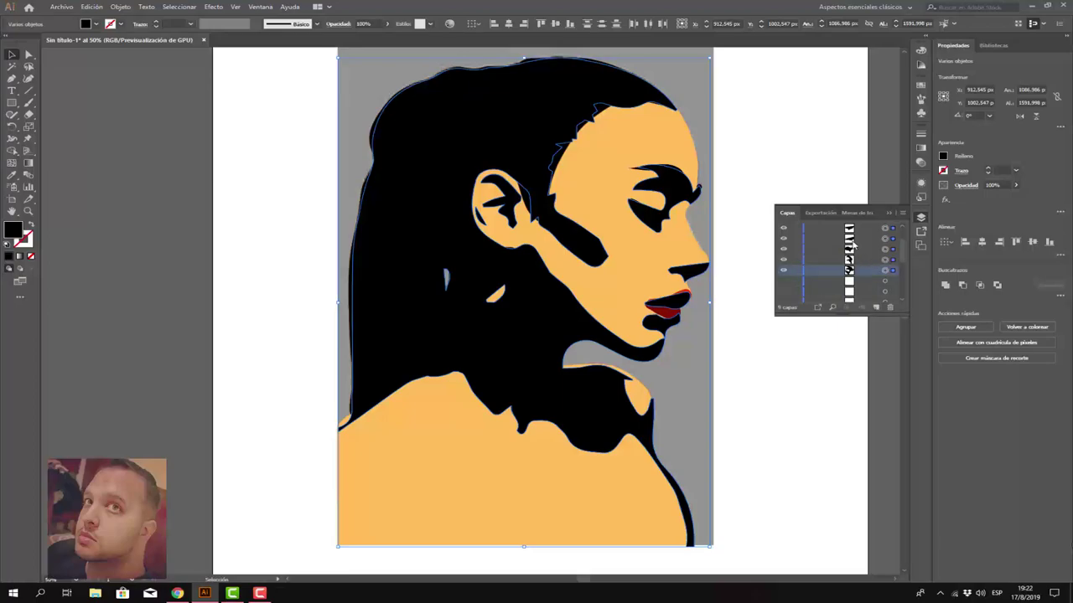
pyautogui.keyDown('shift'); pyautogui.click(859, 236); pyautogui.keyUp('shift')
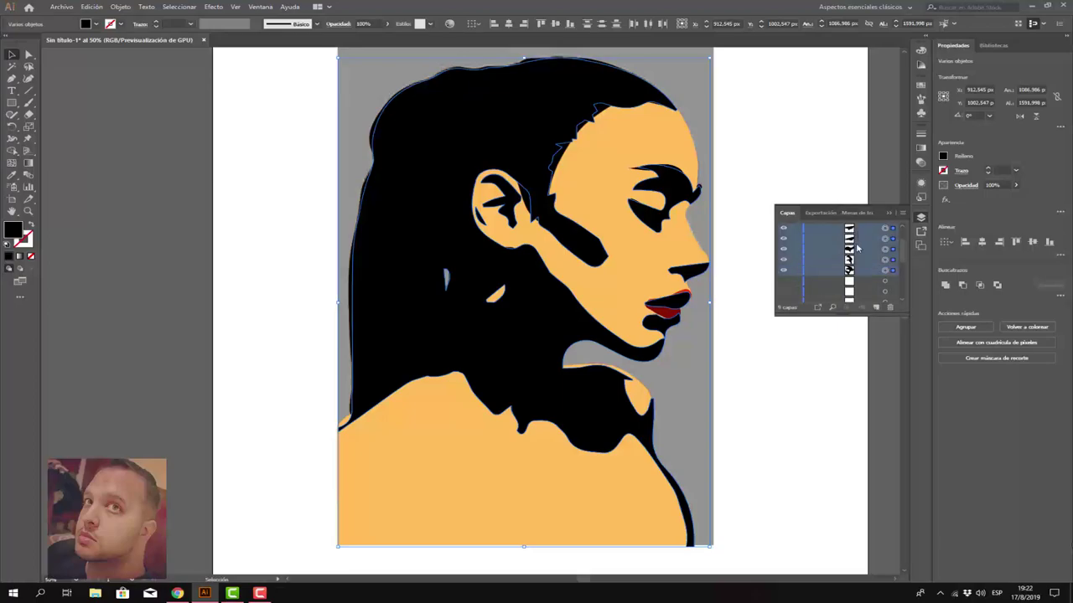
pyautogui.scroll(2, 856, 248)
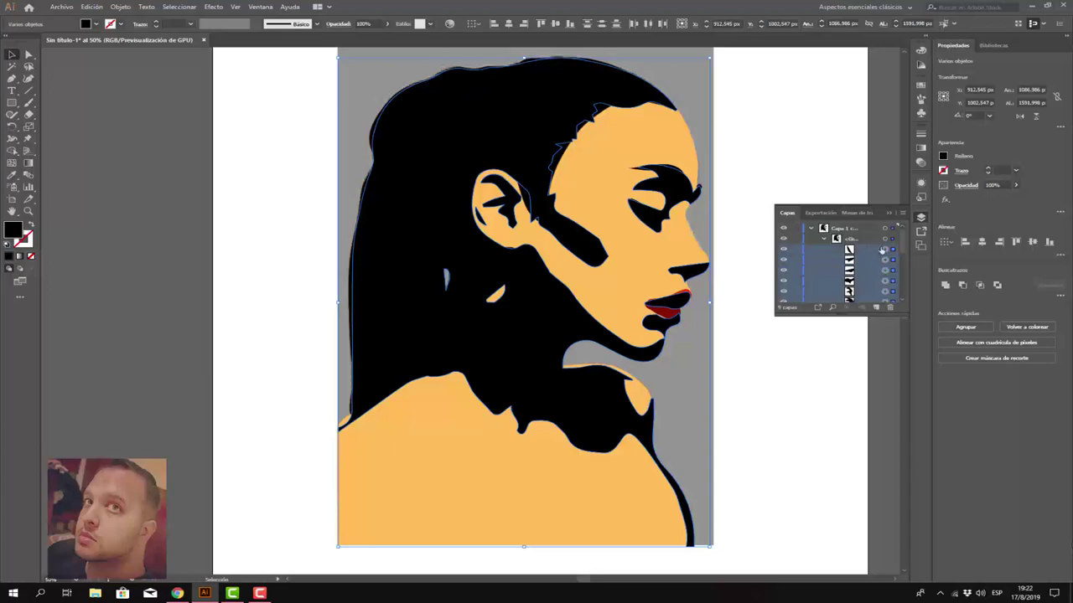
pyautogui.click(943, 157)
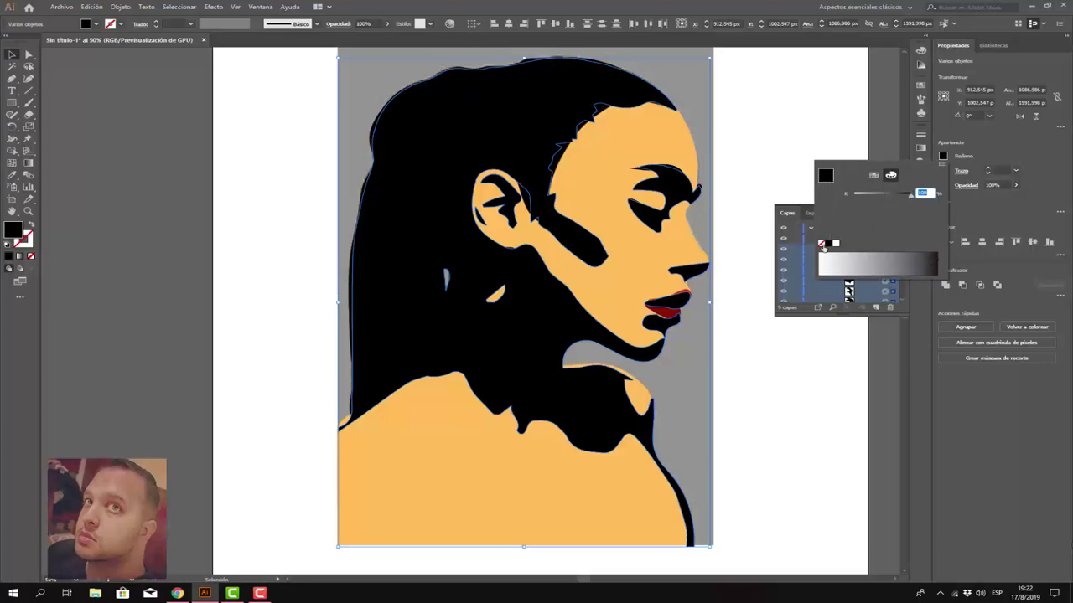
pyautogui.click(873, 175)
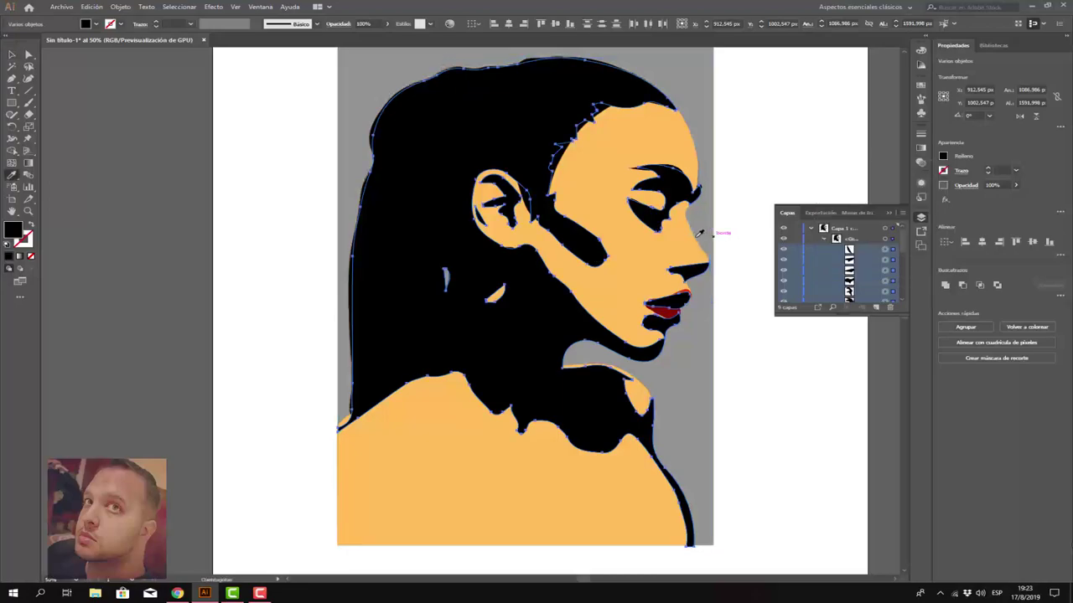
# Step: Recolour the selected shadow shapes, settling on a dark brown fill swatch
pyautogui.press('i')
pyautogui.click(648, 246)
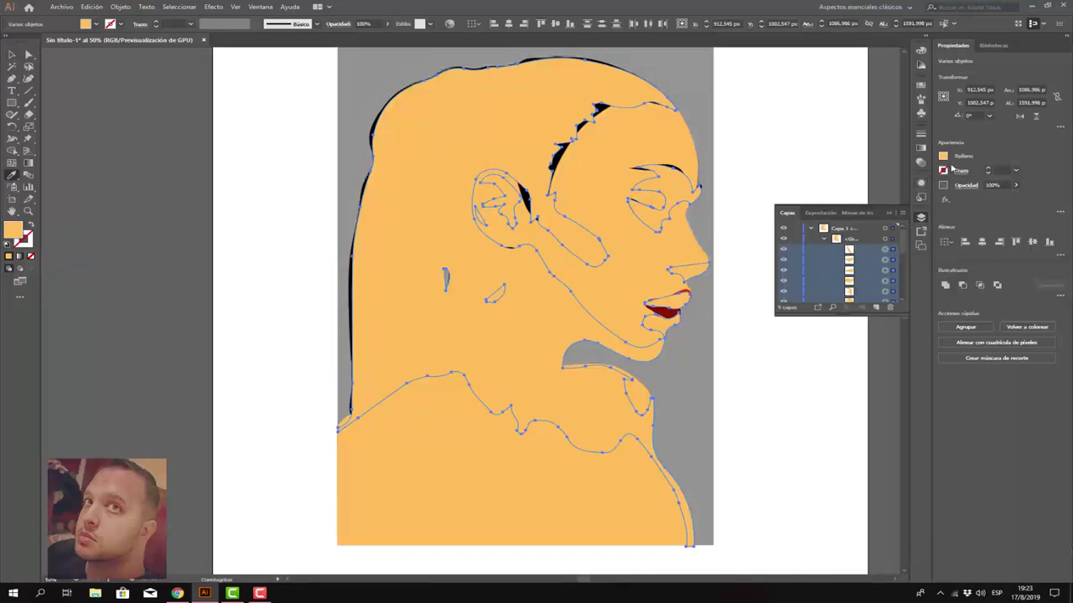
pyautogui.click(942, 156)
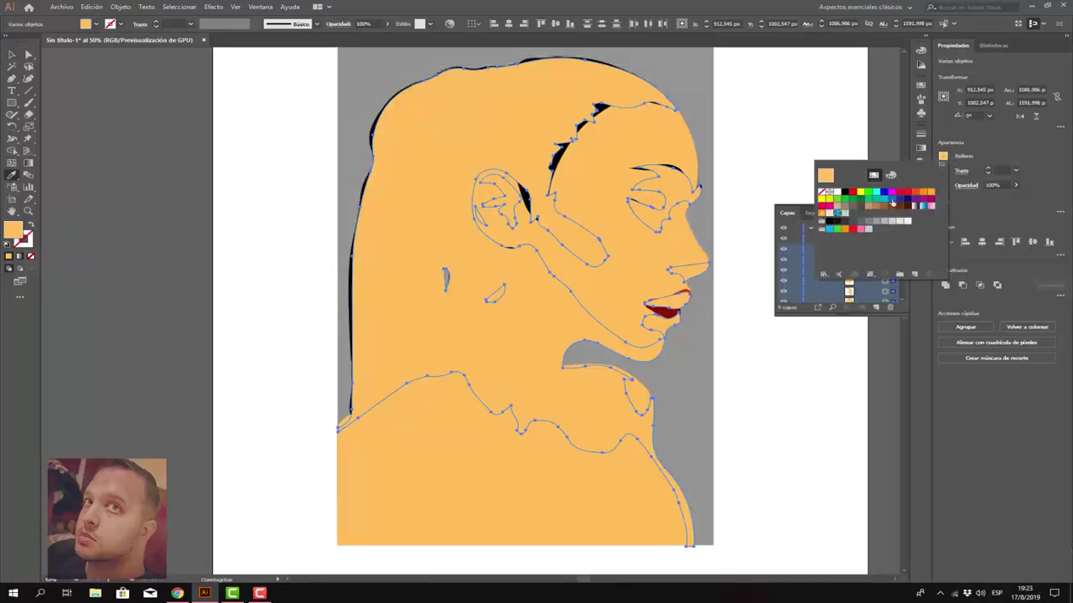
pyautogui.click(883, 207)
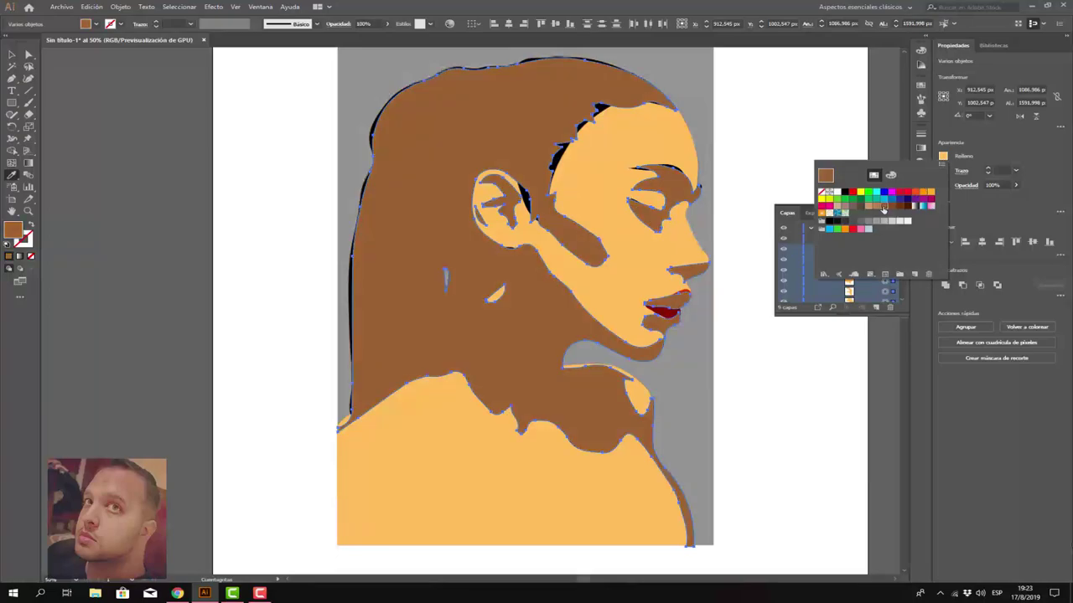
pyautogui.click(878, 209)
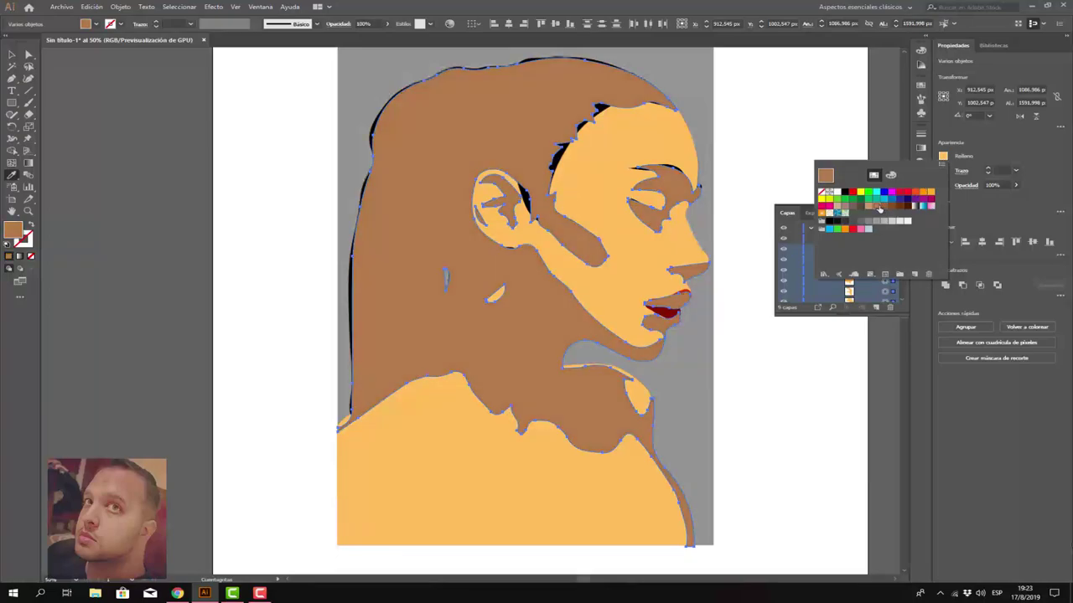
pyautogui.click(882, 207)
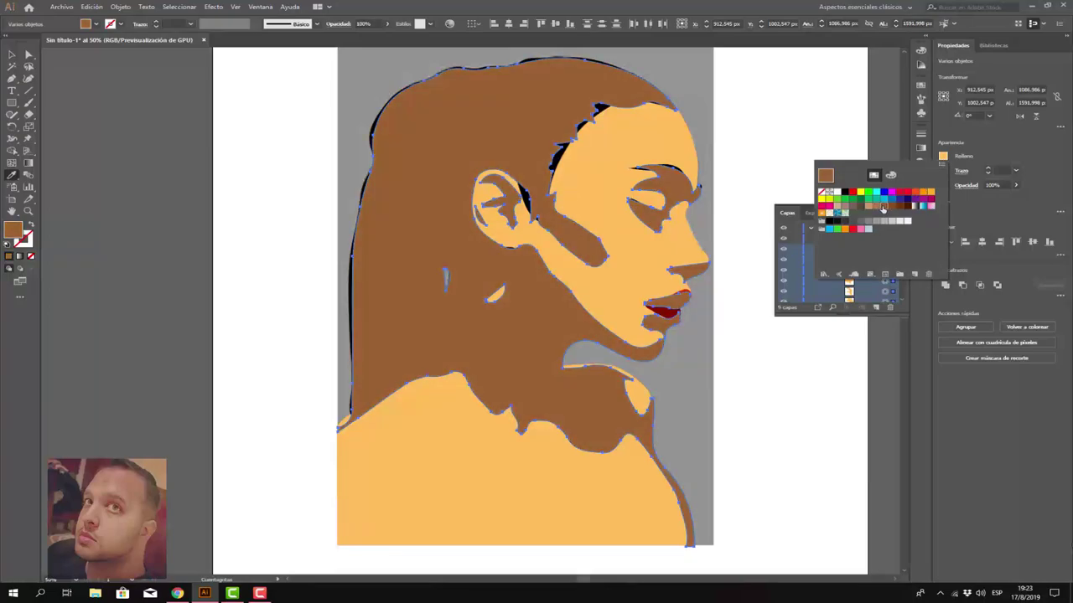
pyautogui.click(969, 211)
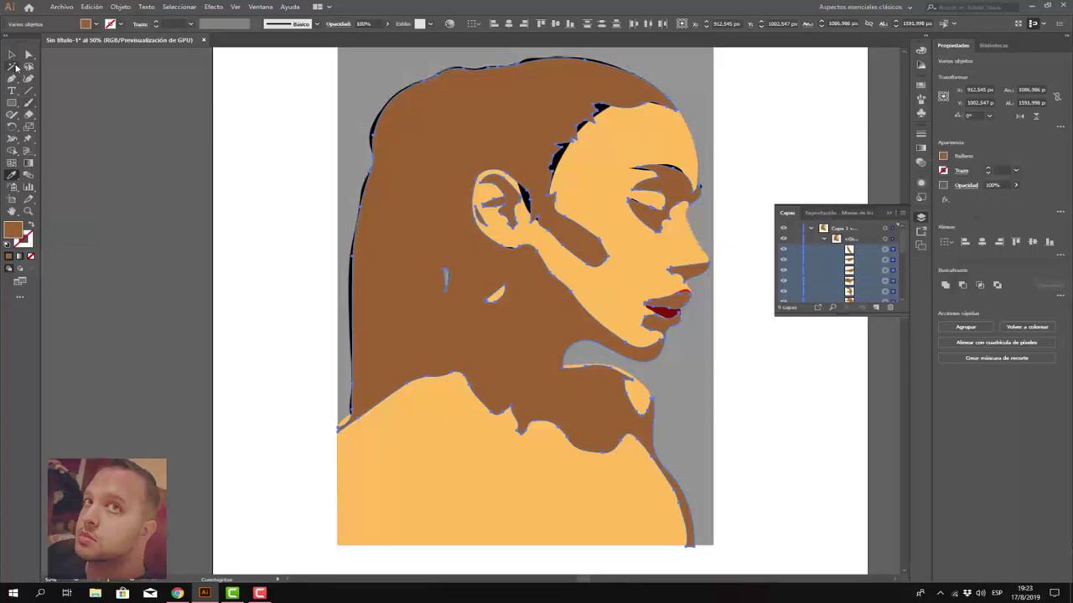
# Step: Toggle the eyebrow/eyelash, ear and lip layers' visibility to identify which layer holds each
pyautogui.scroll(-3, 858, 285)
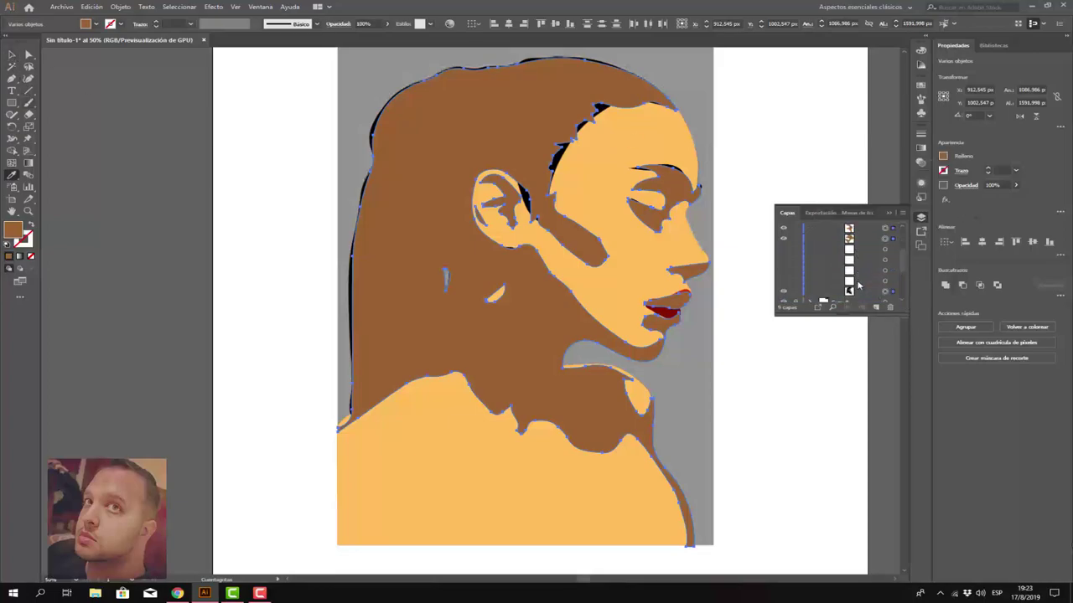
pyautogui.click(858, 270)
pyautogui.click(785, 272)
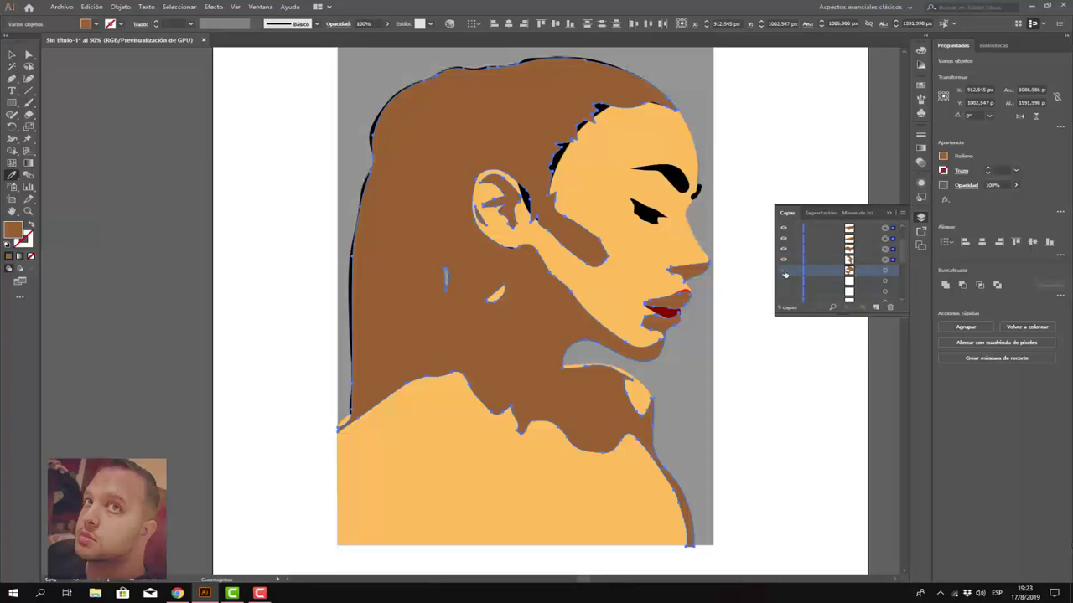
pyautogui.click(785, 271)
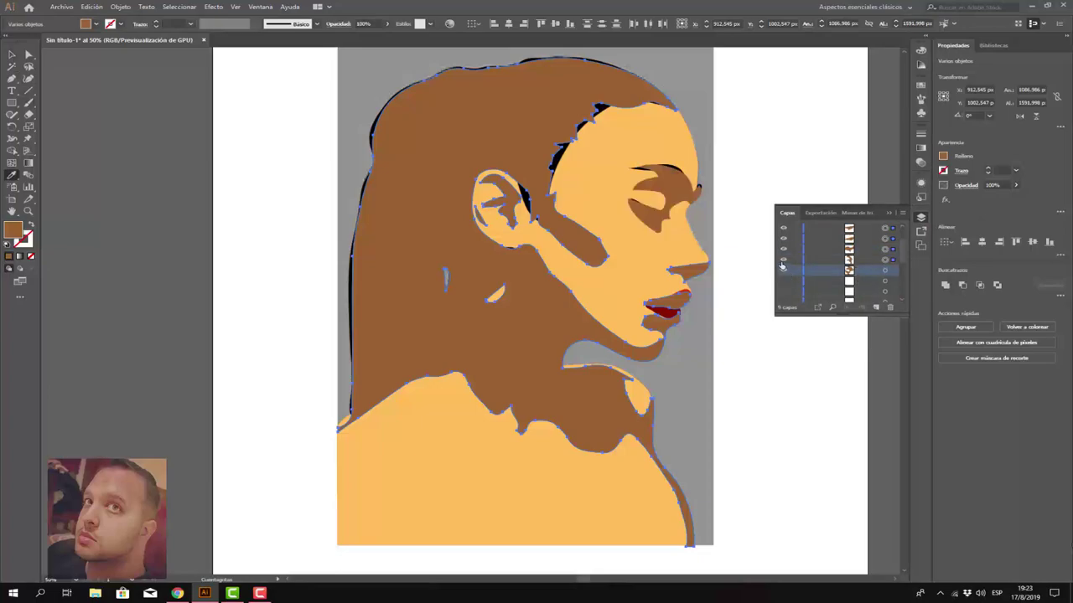
pyautogui.click(783, 260)
pyautogui.click(784, 260)
pyautogui.click(784, 240)
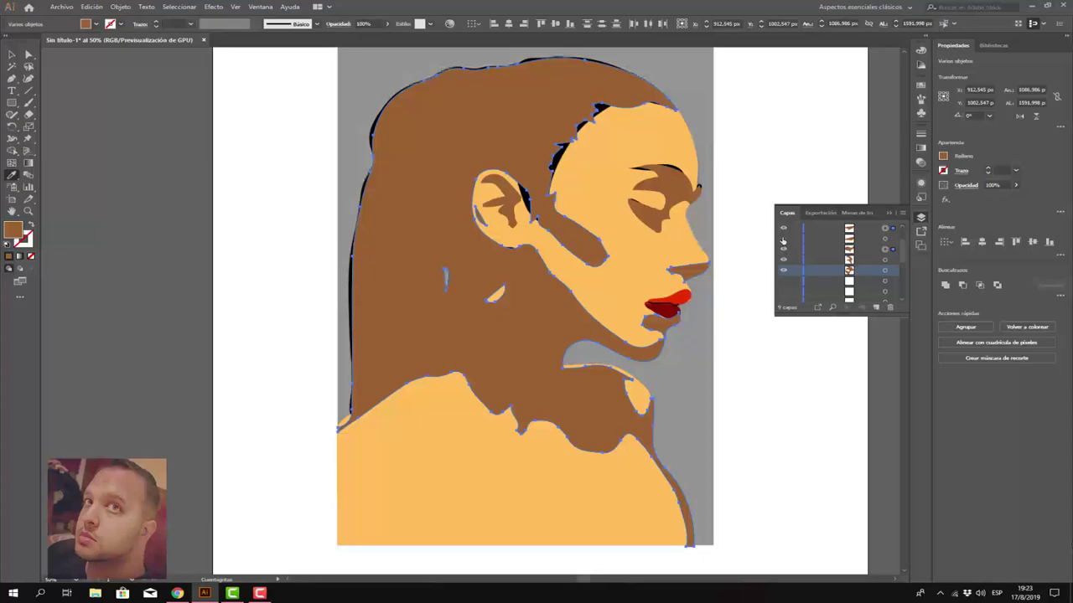
pyautogui.click(783, 240)
# Step: Toggle the nose, inner-ear and hair layers' visibility to locate each shape's layer
pyautogui.scroll(2, 794, 255)
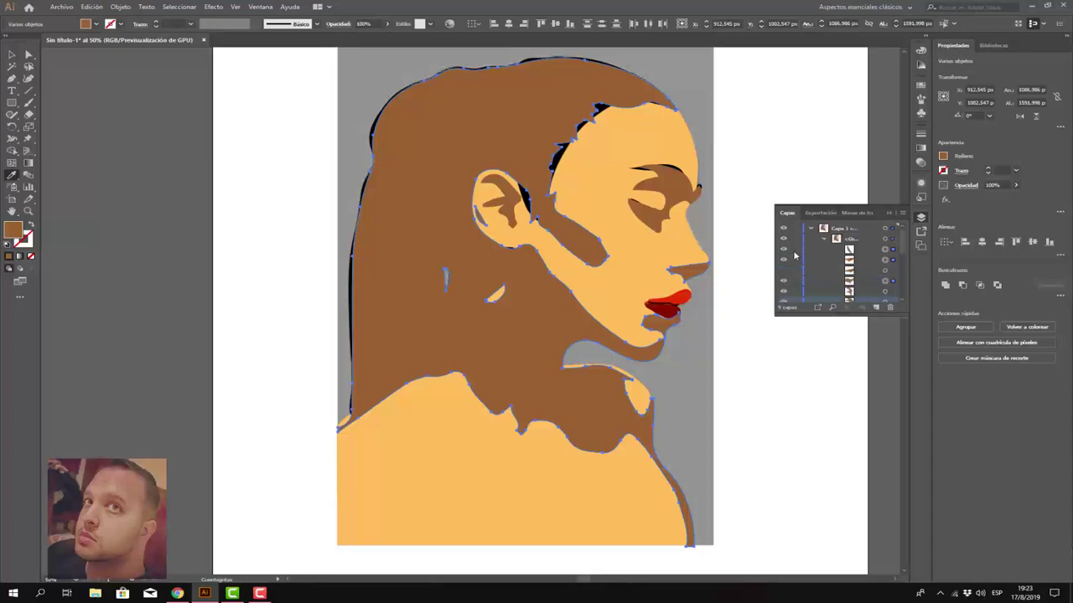
pyautogui.click(784, 259)
pyautogui.click(784, 260)
pyautogui.click(783, 249)
pyautogui.click(783, 250)
pyautogui.scroll(-2, 796, 257)
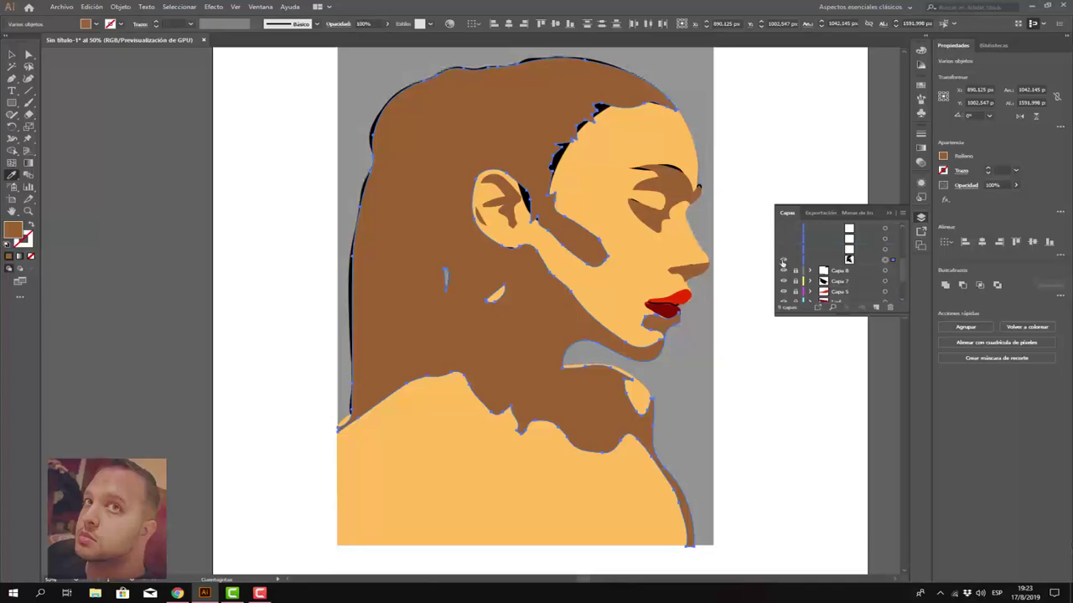
pyautogui.click(783, 260)
pyautogui.click(782, 259)
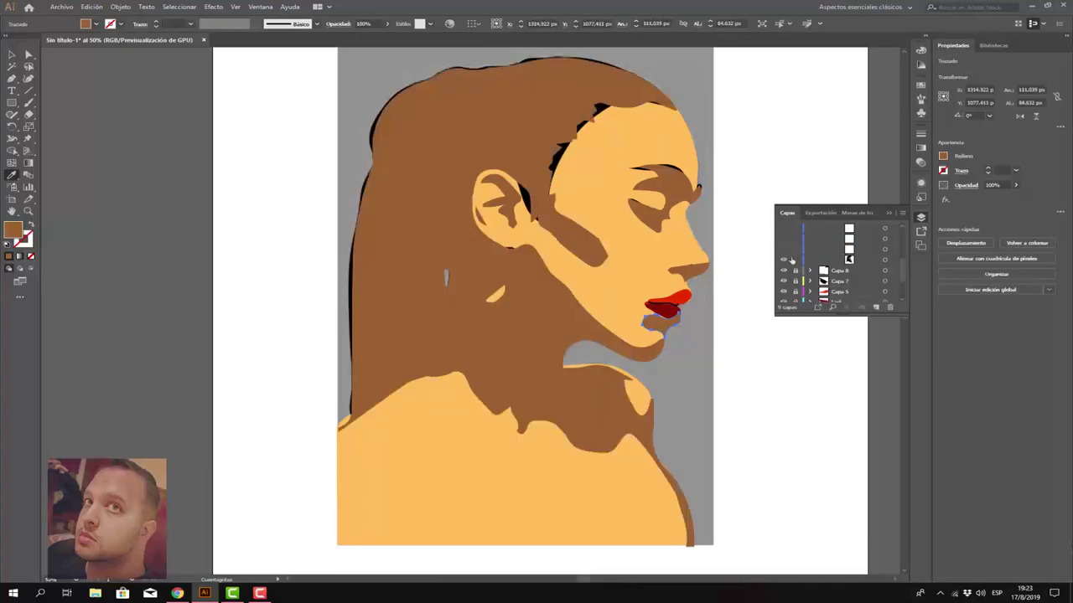
# Step: Select the hair compound path with the Direct Selection tool so its anchors show
pyautogui.scroll(1, 791, 260)
pyautogui.scroll(1, 793, 261)
pyautogui.scroll(1, 794, 263)
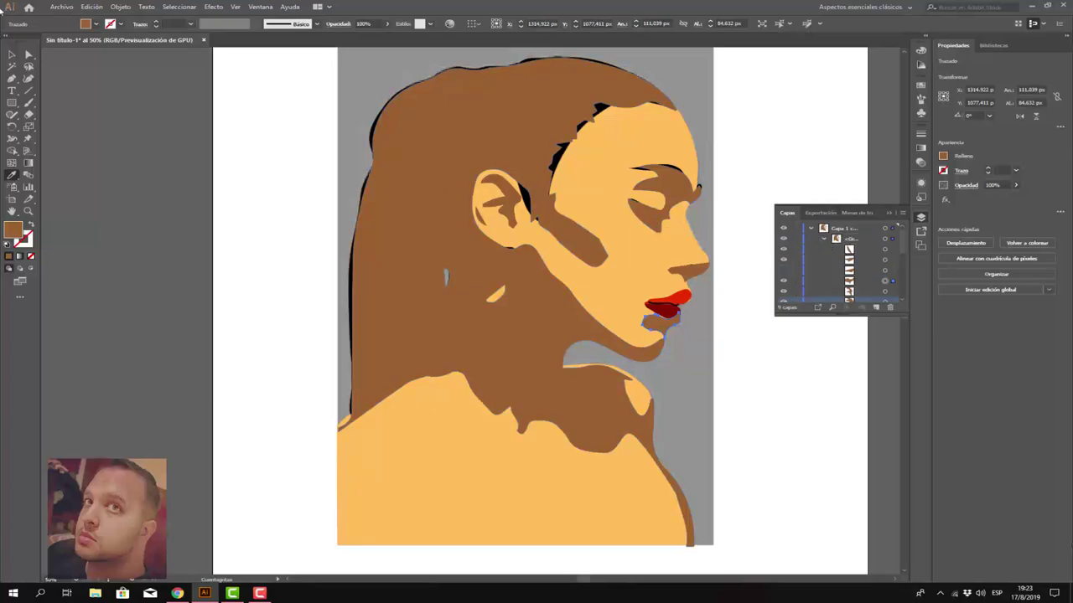
pyautogui.press('a')
pyautogui.click(449, 141)
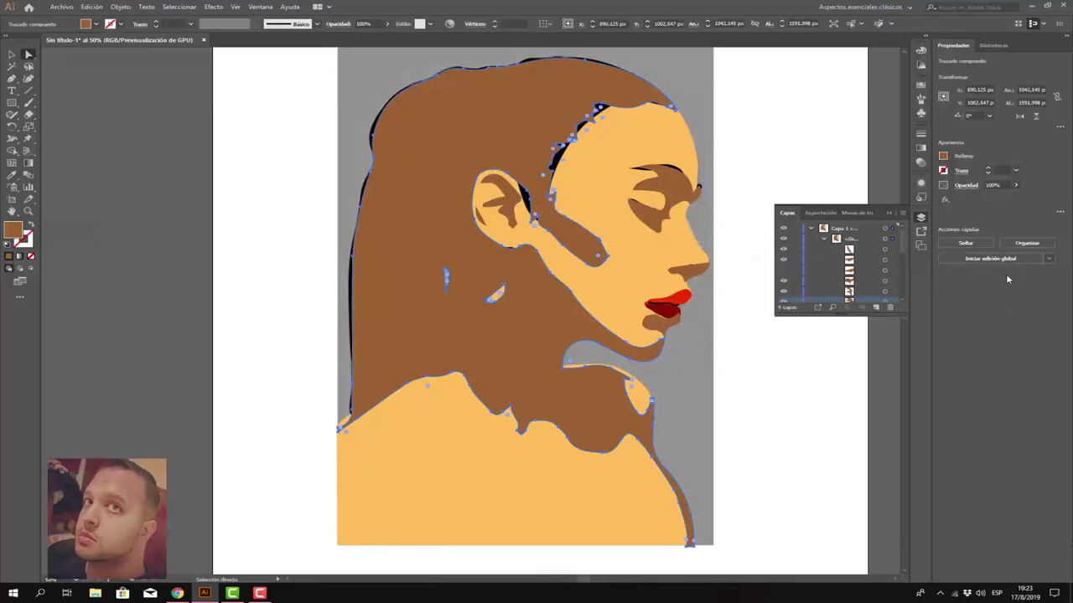
# Step: Lower the hair shape's Opacidad to about 59% in the Properties panel
pyautogui.click(1016, 185)
pyautogui.moveTo(1019, 198); pyautogui.dragTo(998, 199)
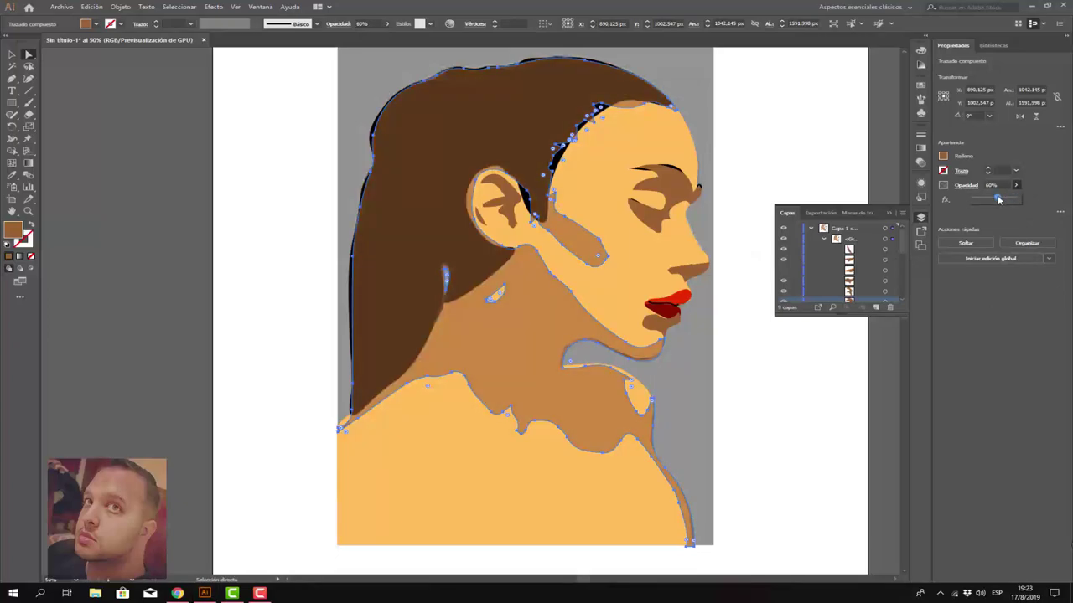
pyautogui.click(997, 335)
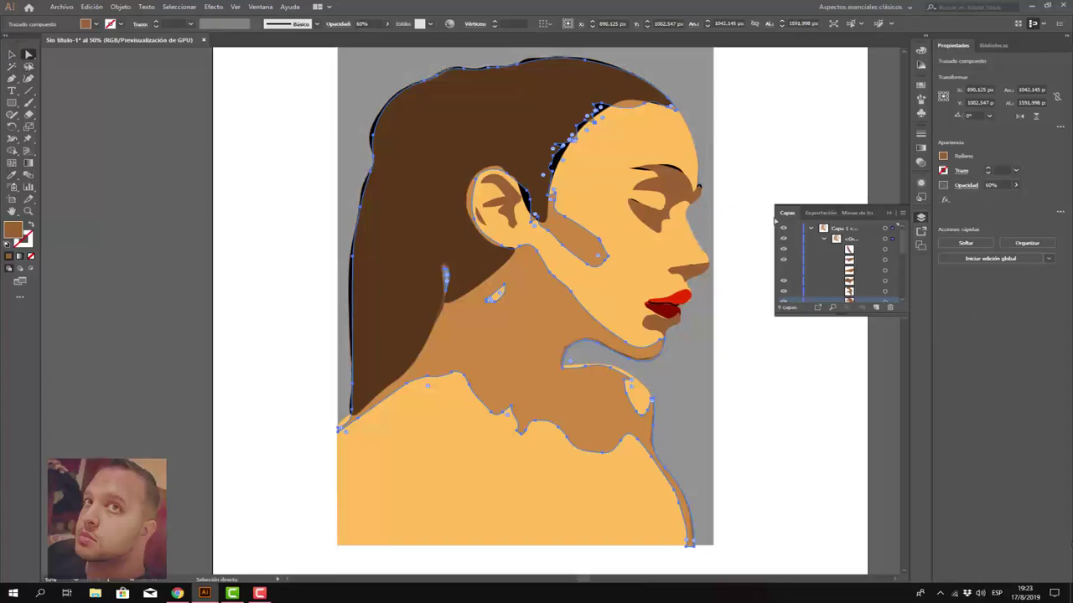
pyautogui.click(1015, 186)
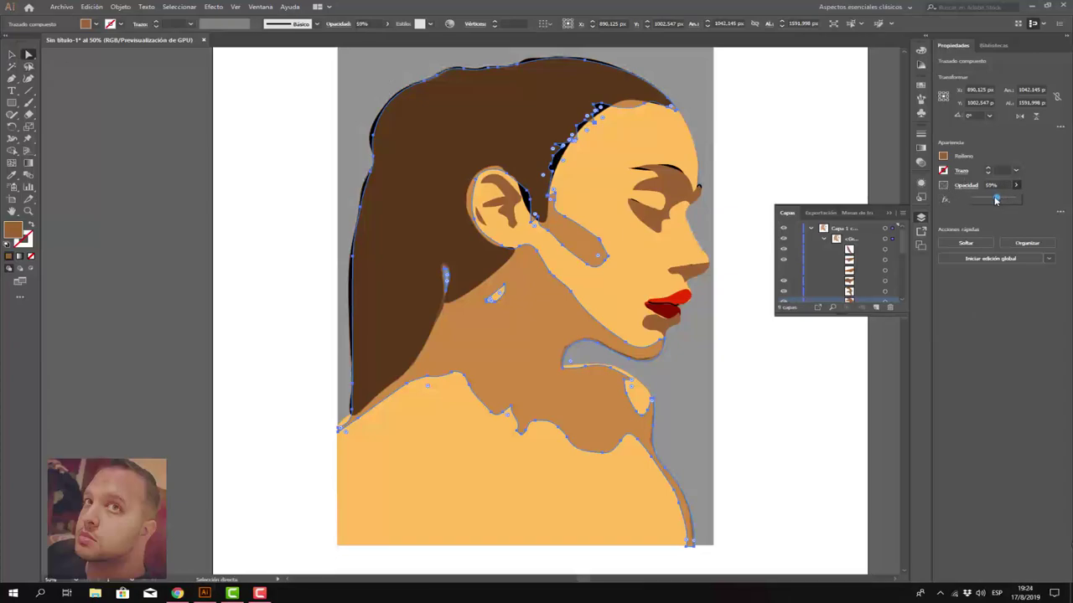
pyautogui.click(260, 593)
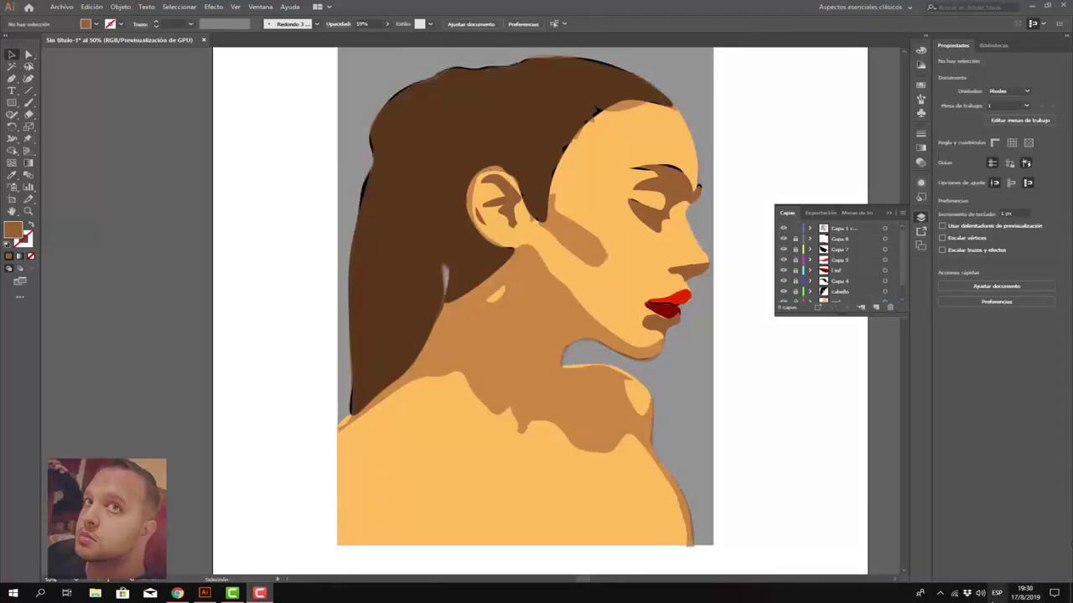
# Step: Move Capa 7, Capa 4 and l ef to the top of the layer stack
pyautogui.click(855, 250)
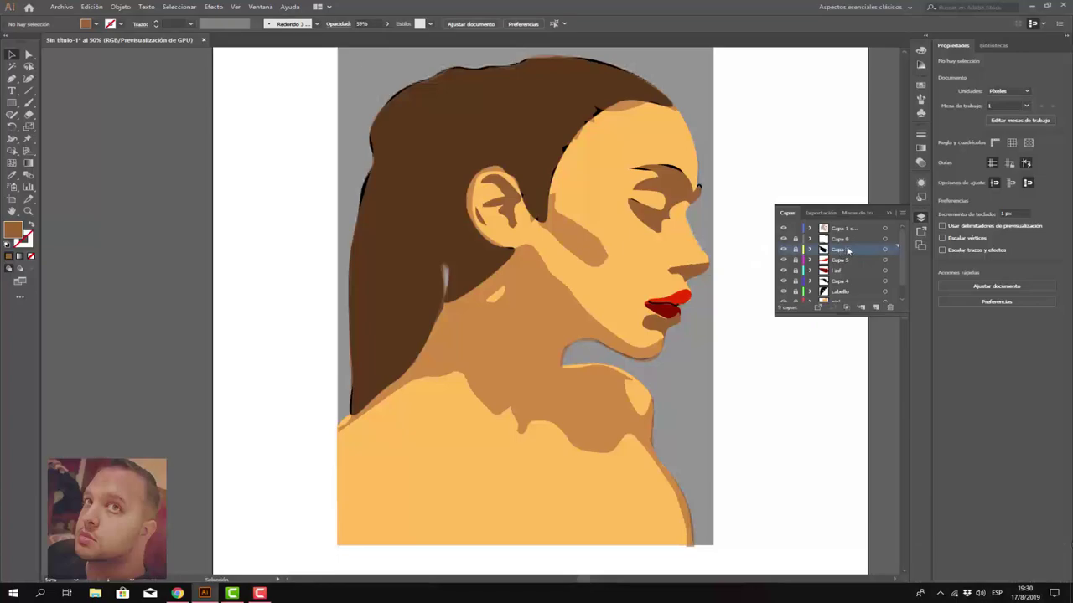
pyautogui.moveTo(841, 252); pyautogui.dragTo(848, 231)
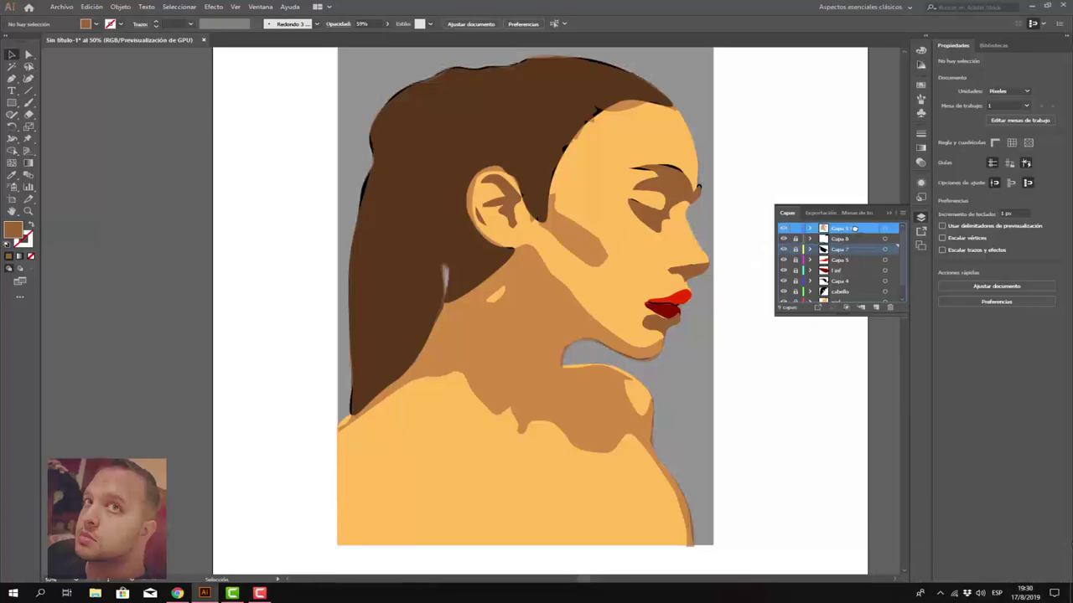
pyautogui.moveTo(848, 232); pyautogui.dragTo(855, 224)
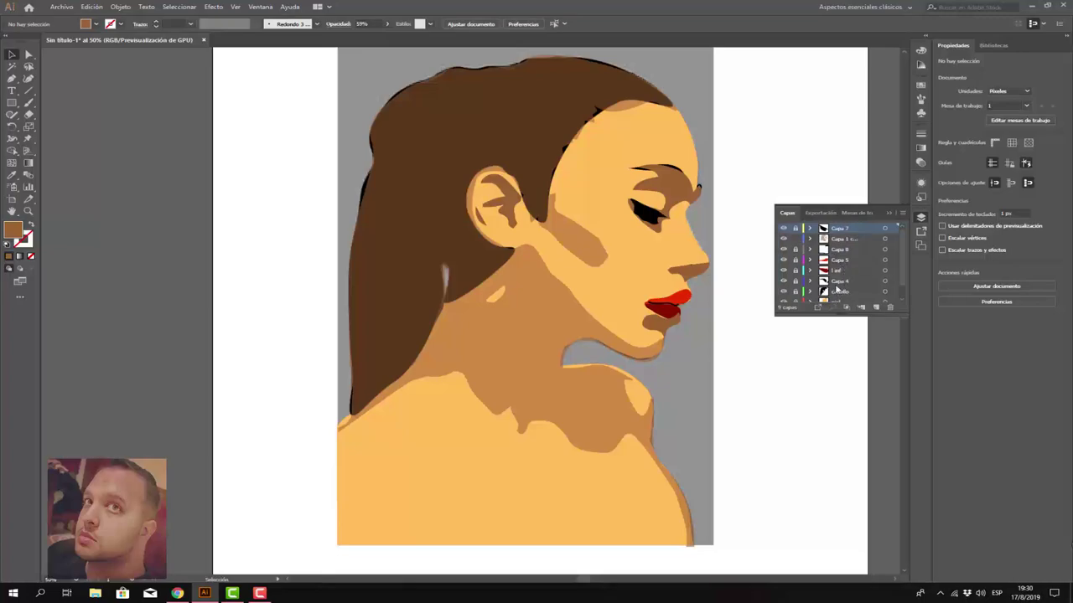
pyautogui.click(840, 282)
pyautogui.keyDown('ctrl'); pyautogui.click(845, 239); pyautogui.keyUp('ctrl')
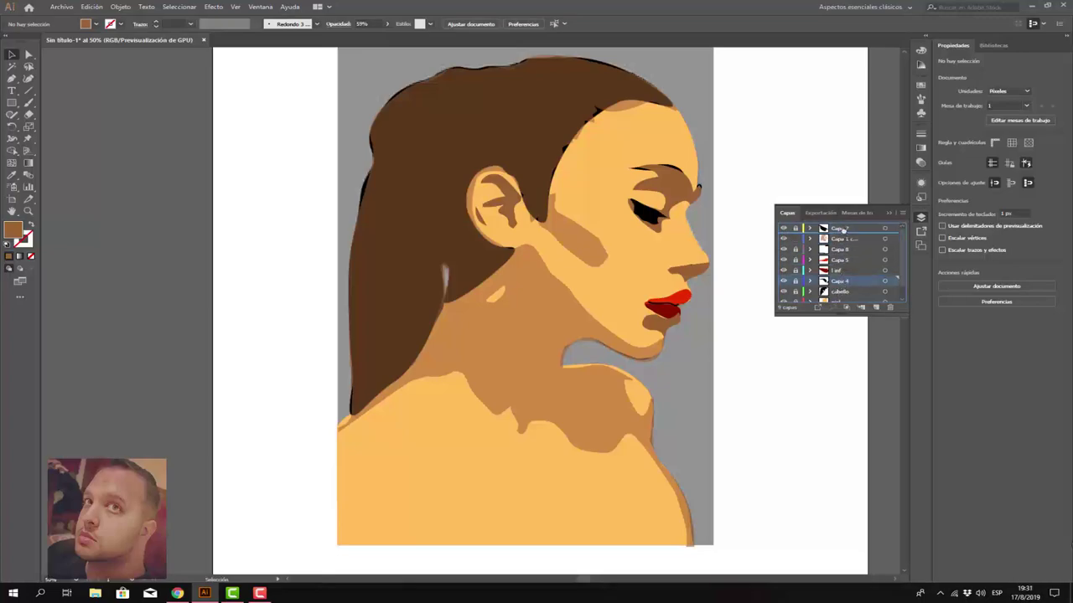
pyautogui.moveTo(845, 240); pyautogui.dragTo(836, 226)
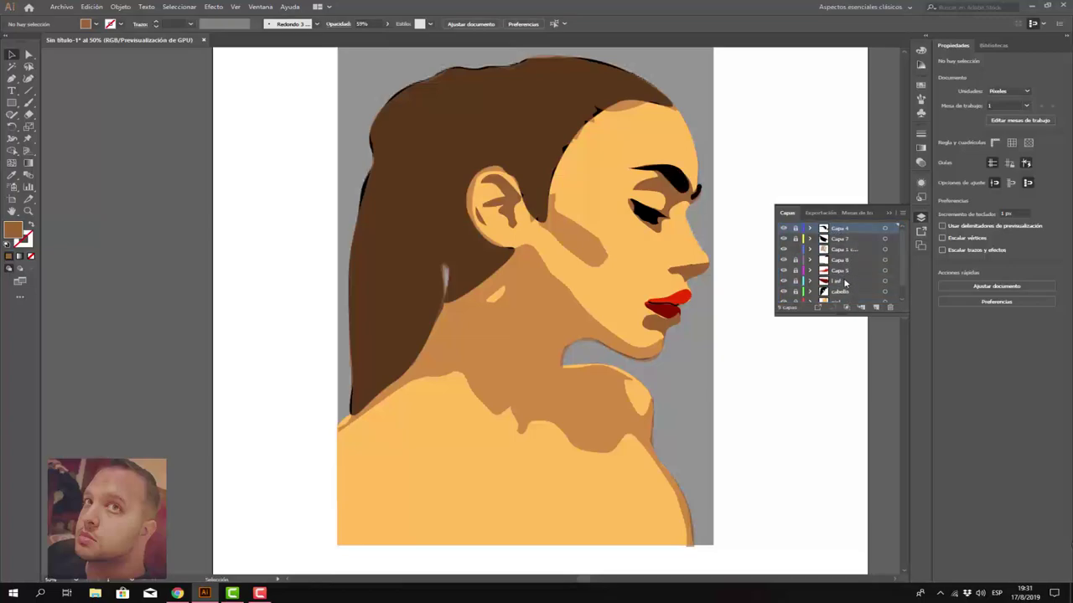
pyautogui.moveTo(837, 284); pyautogui.dragTo(844, 229)
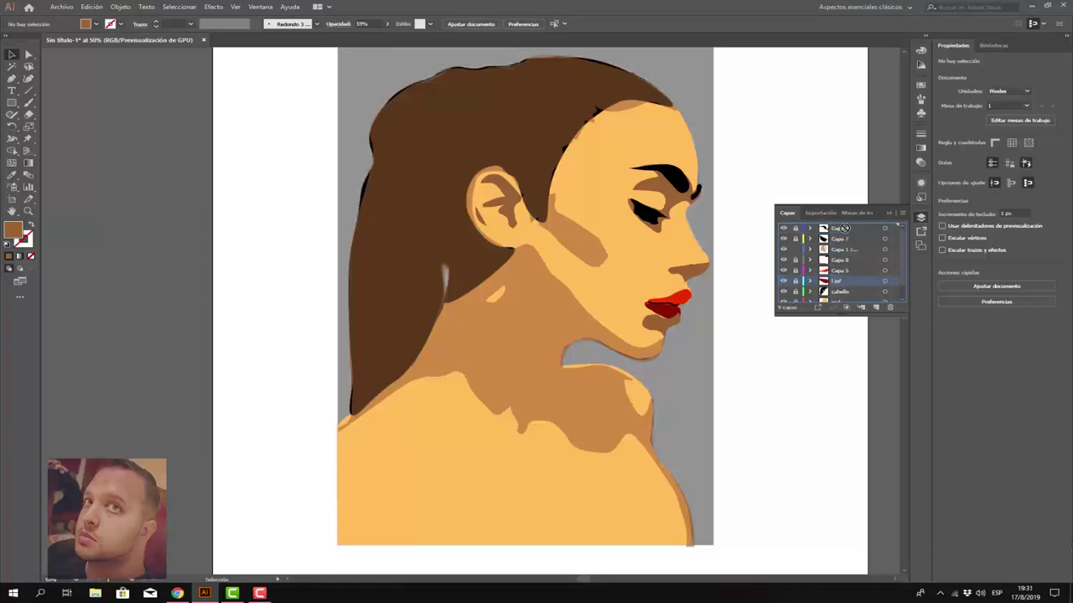
pyautogui.moveTo(844, 230)
pyautogui.mouseDown()
pyautogui.moveTo(827, 227)
pyautogui.moveTo(843, 228)
pyautogui.mouseUp()
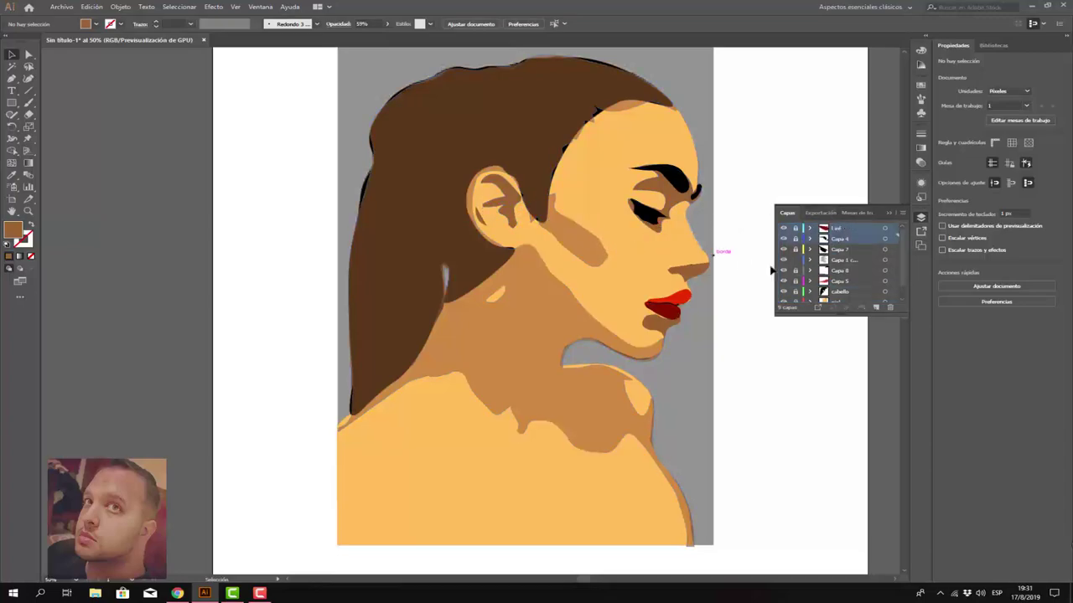
# Step: Expand the piel layer and select its first path
pyautogui.scroll(-2, 872, 281)
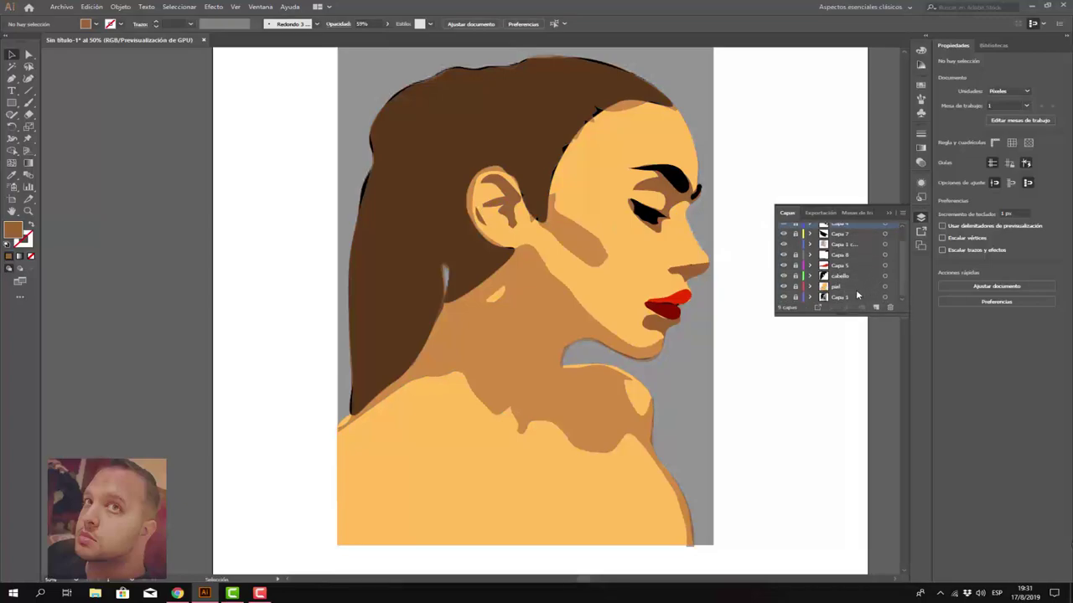
pyautogui.click(810, 286)
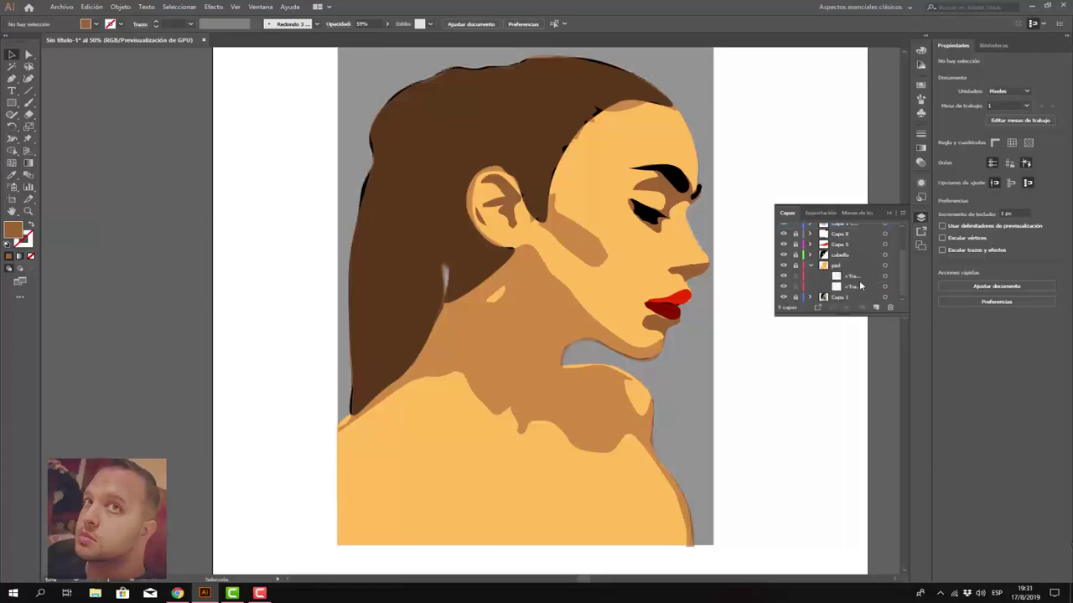
pyautogui.click(857, 277)
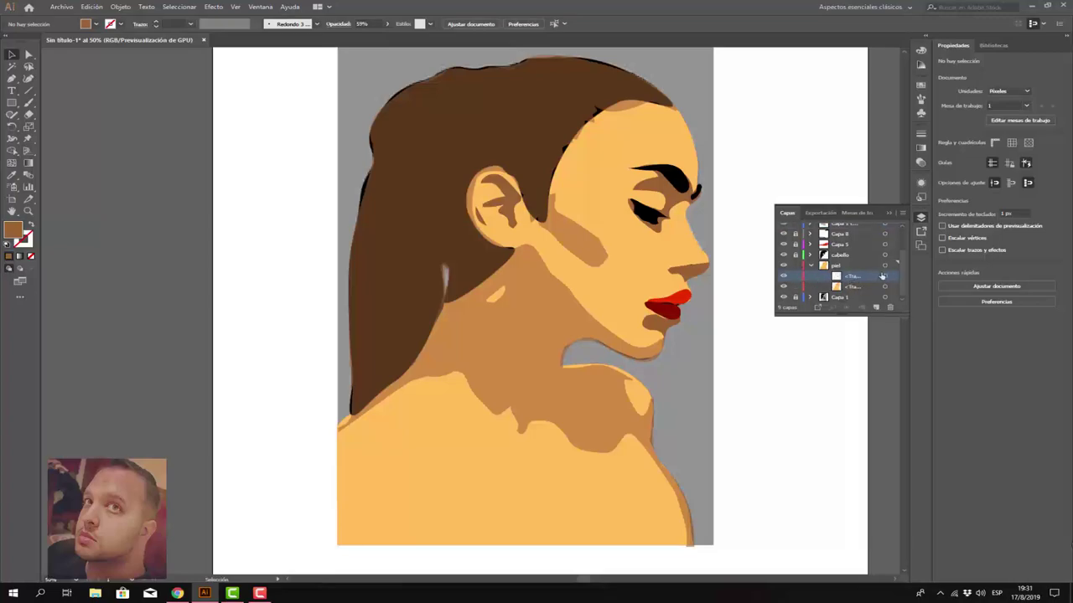
# Step: Increase the piel outline's Trazo weight and set its stroke colour to black
pyautogui.click(885, 276)
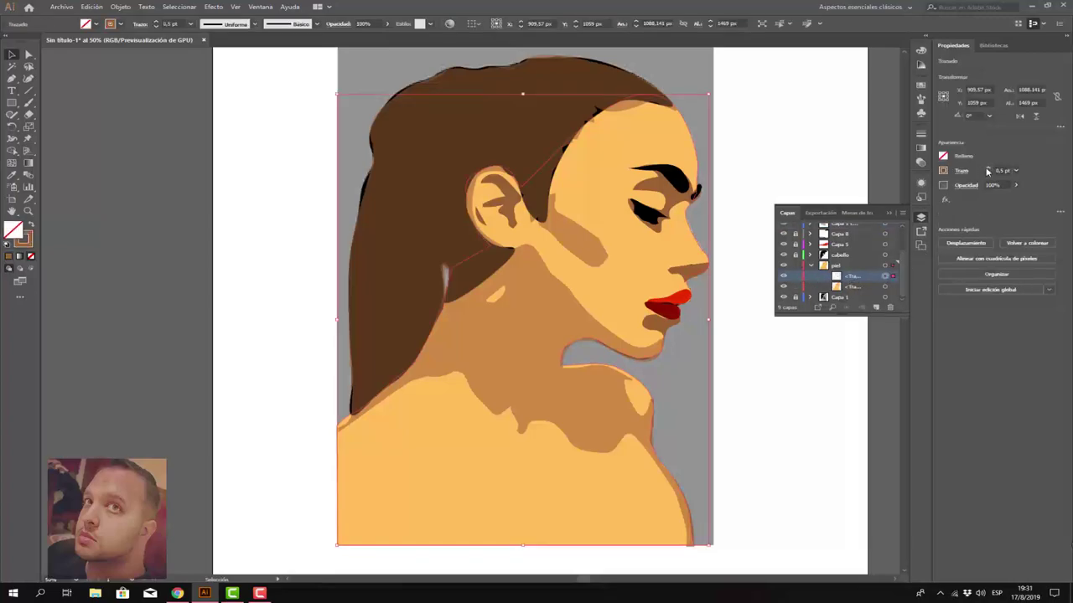
pyautogui.click(986, 168)
pyautogui.write('5')
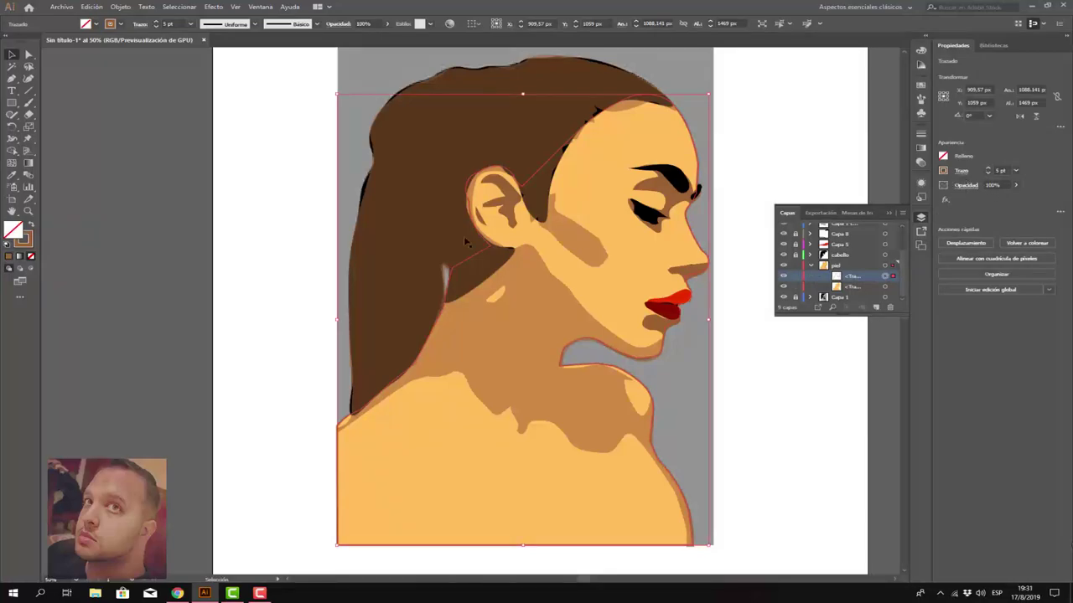
pyautogui.click(201, 148)
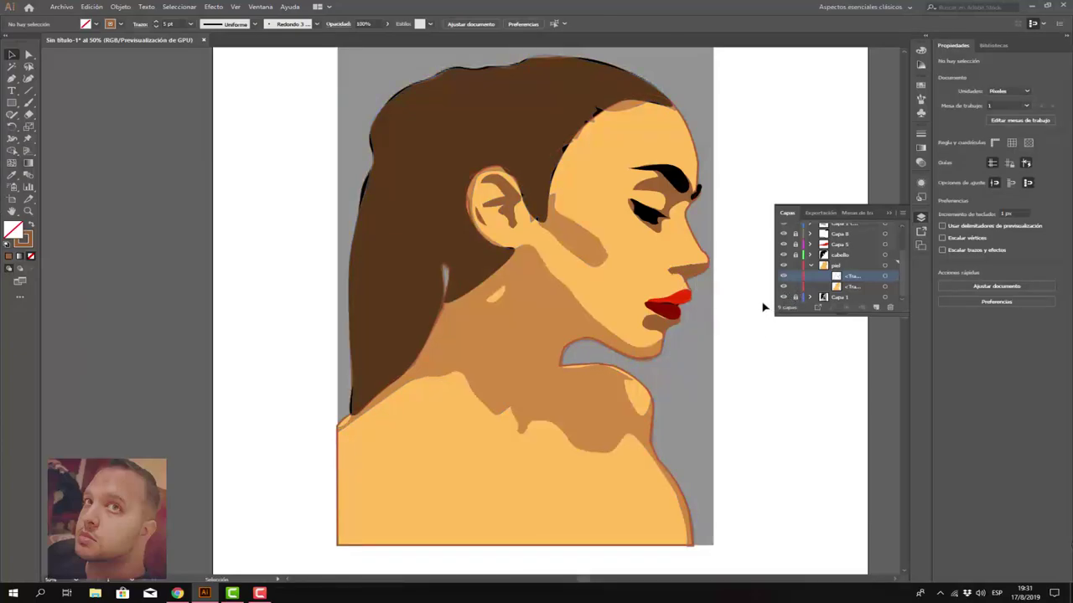
pyautogui.click(885, 275)
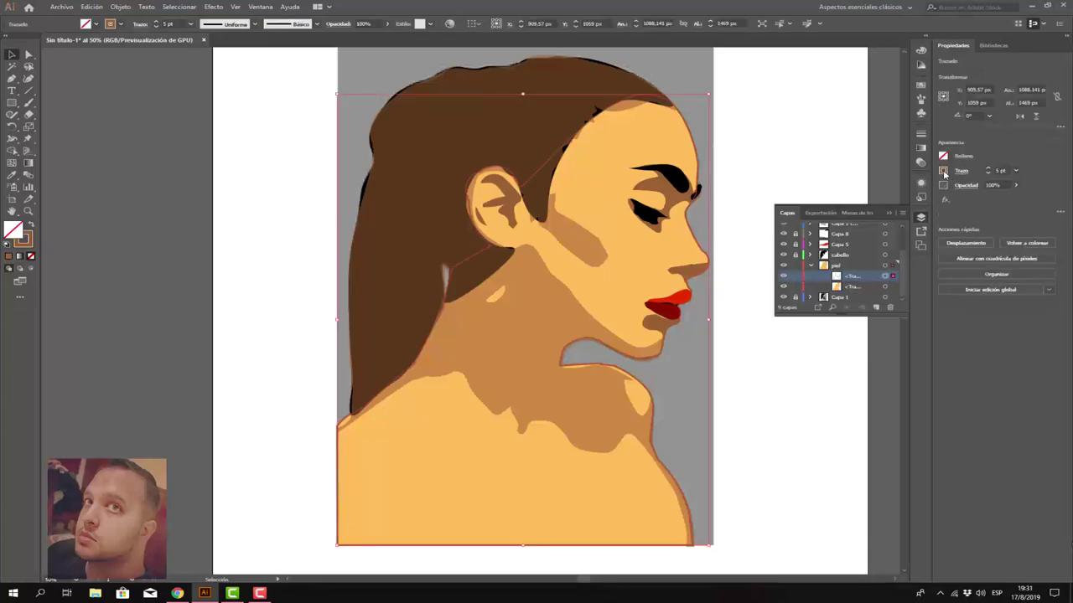
pyautogui.click(942, 171)
pyautogui.click(844, 206)
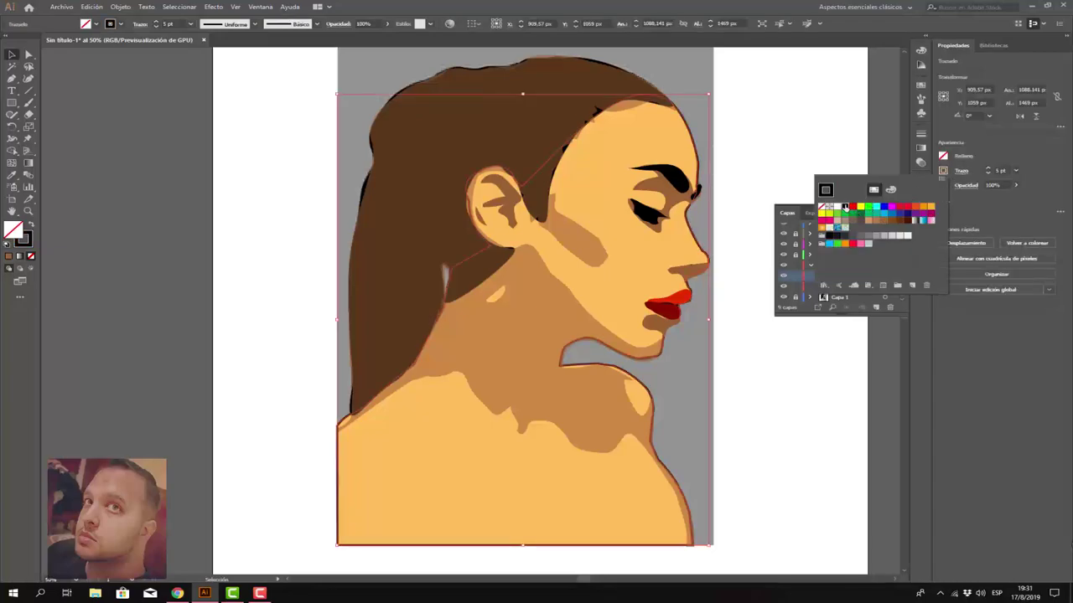
pyautogui.click(965, 381)
pyautogui.click(817, 369)
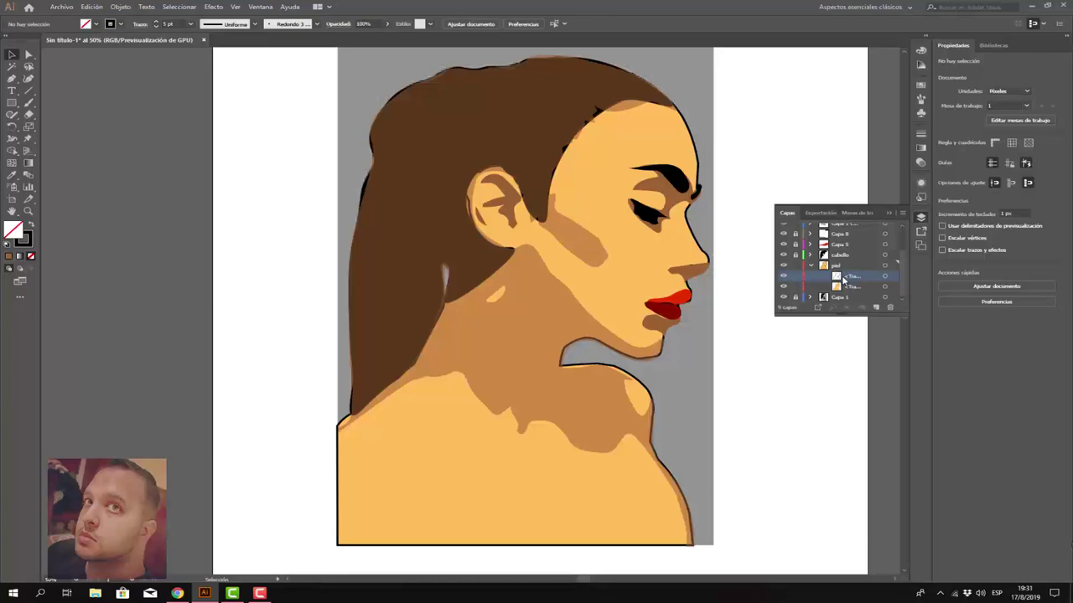
pyautogui.moveTo(843, 280)
pyautogui.mouseDown()
pyautogui.moveTo(853, 226)
pyautogui.moveTo(846, 276)
pyautogui.mouseUp()
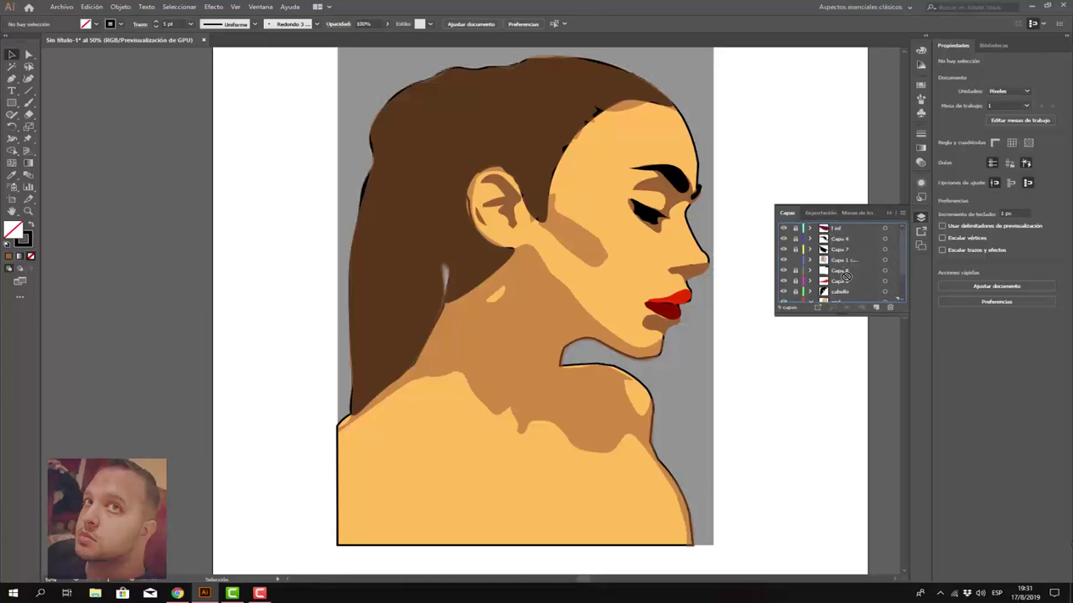
pyautogui.moveTo(846, 276); pyautogui.dragTo(858, 295)
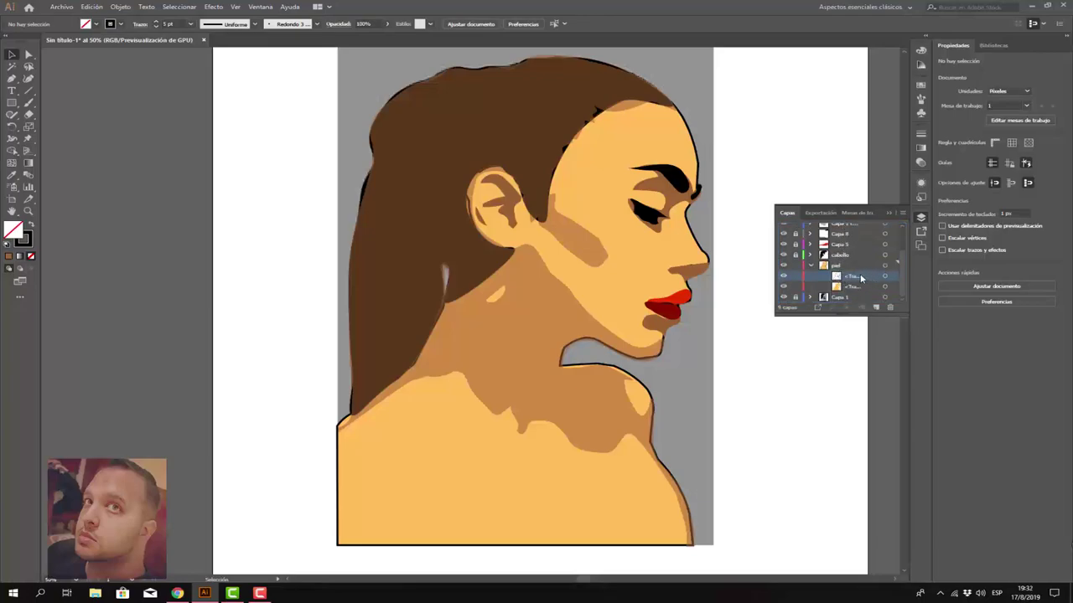
pyautogui.moveTo(860, 277); pyautogui.dragTo(866, 199)
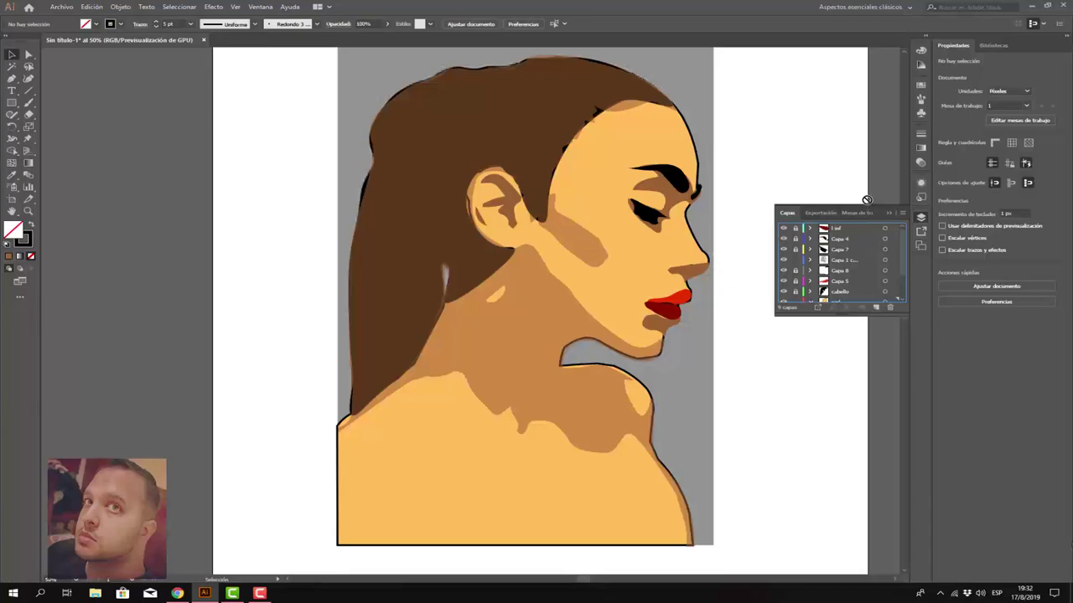
pyautogui.moveTo(867, 200); pyautogui.dragTo(829, 237)
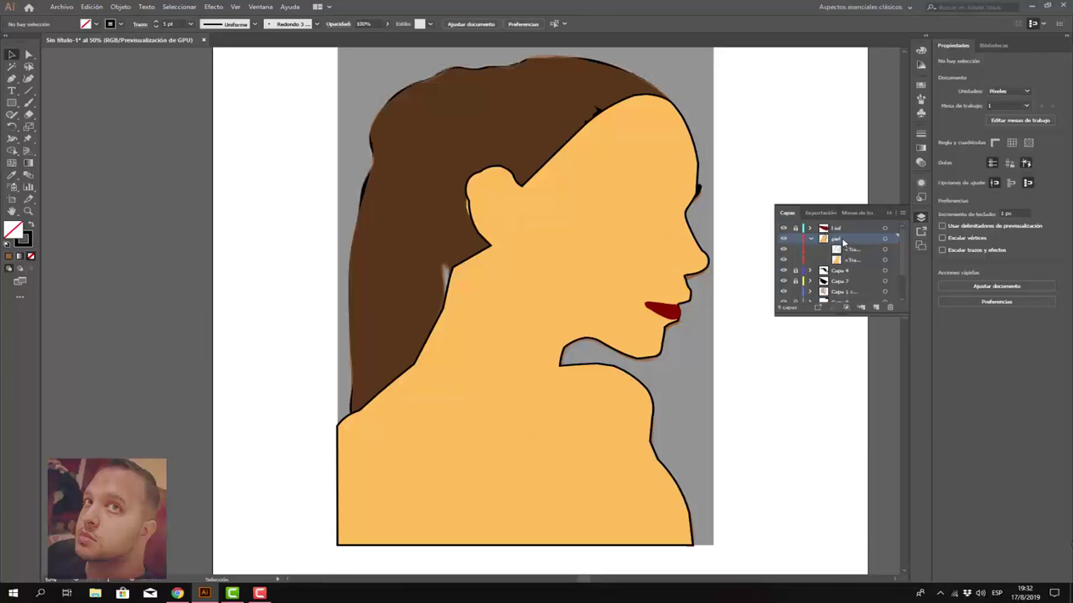
pyautogui.scroll(-3, 857, 249)
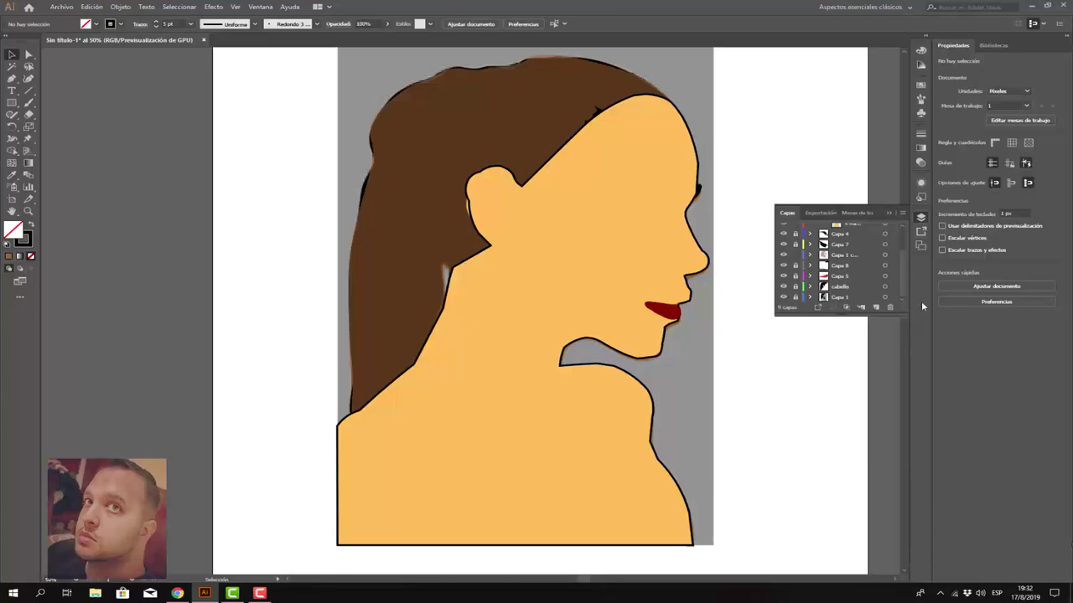
pyautogui.hotkey('ctrl', 'z')
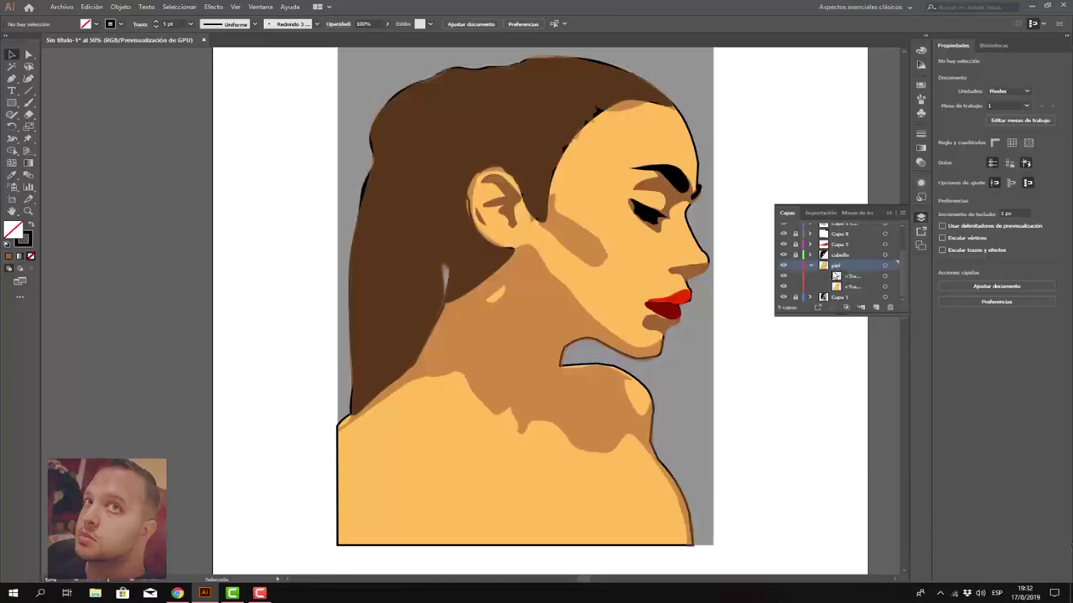
pyautogui.moveTo(829, 266); pyautogui.dragTo(828, 265)
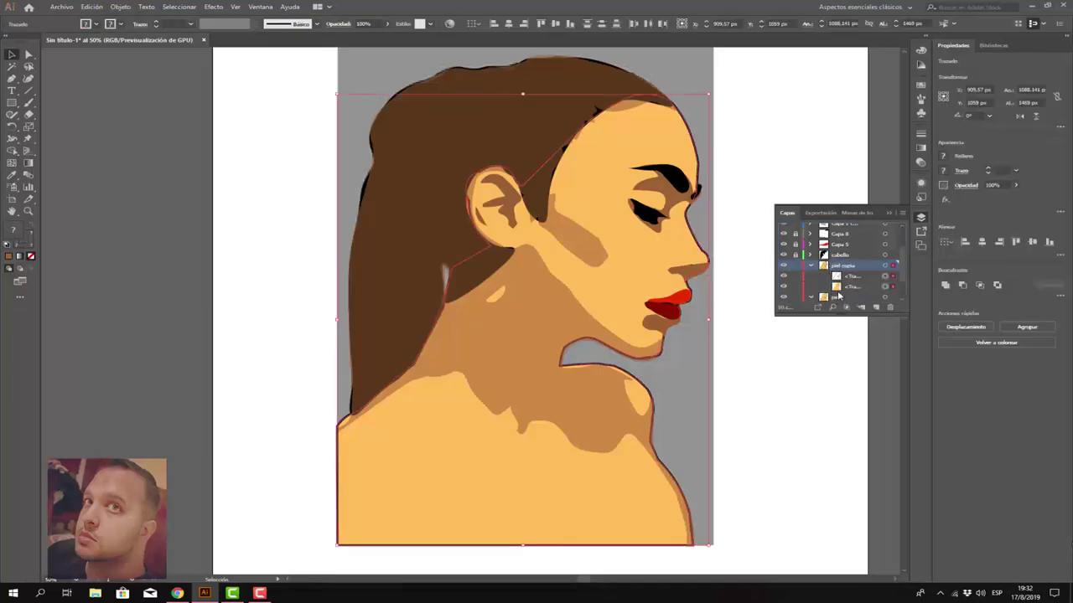
pyautogui.click(839, 288)
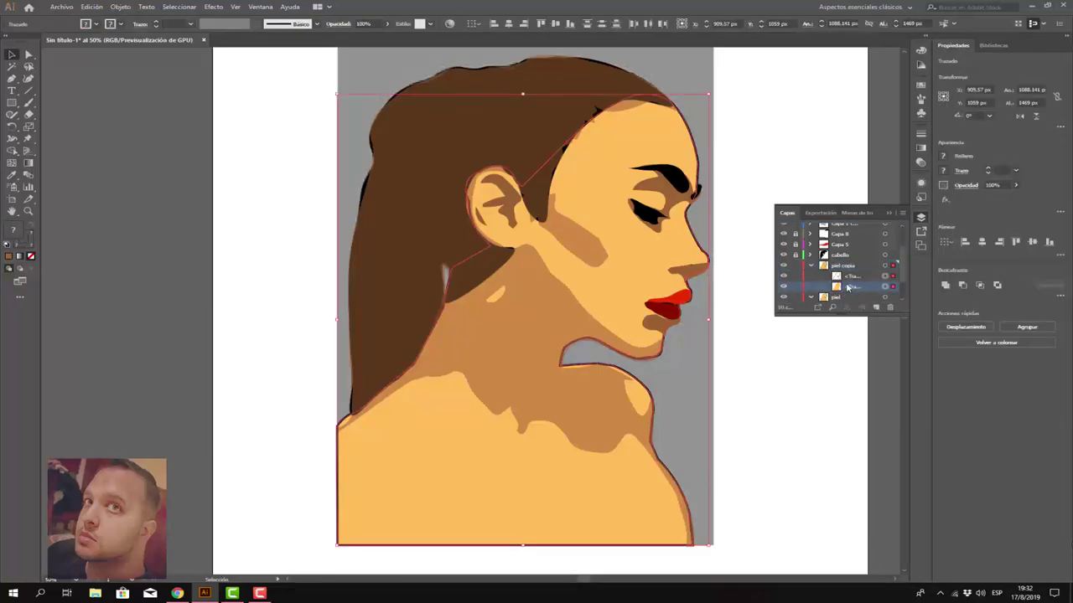
pyautogui.click(890, 306)
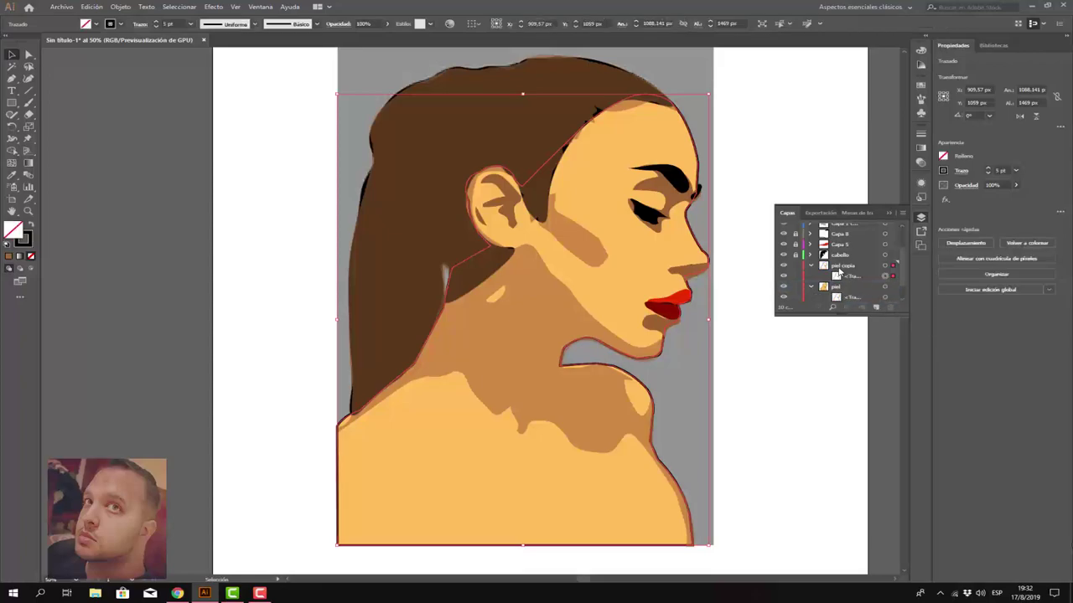
pyautogui.click(838, 266)
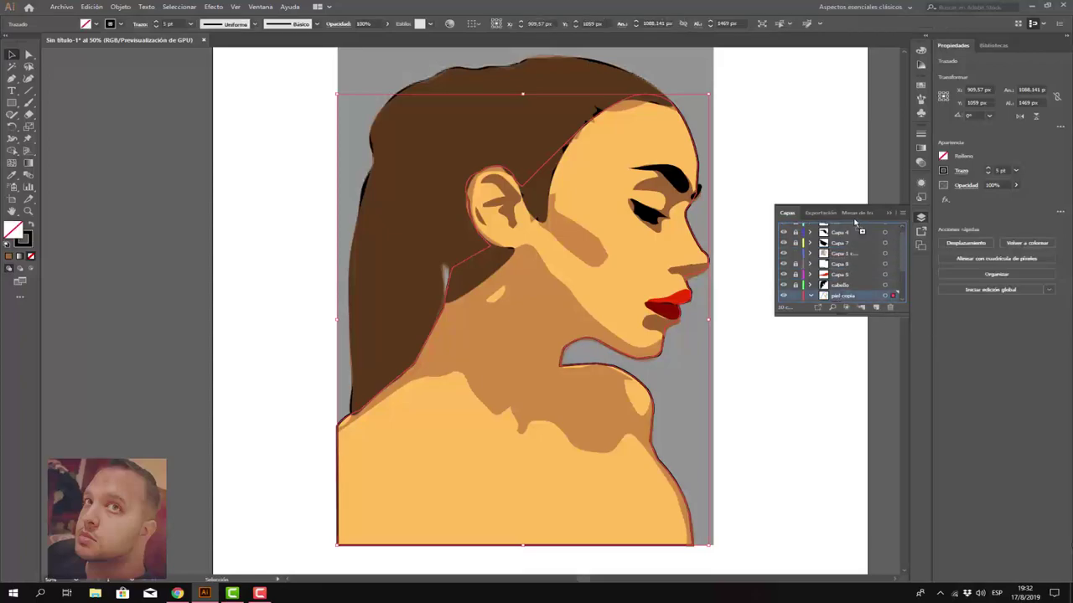
pyautogui.click(845, 212)
pyautogui.click(788, 212)
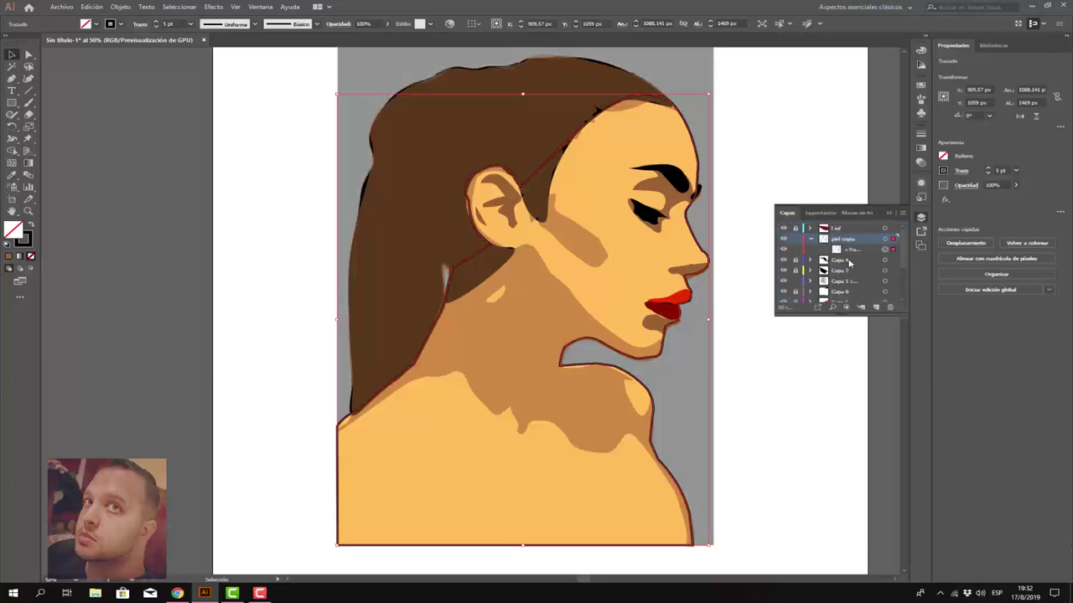
# Step: Put piel copia at the top of the layers and set its outline stroke to 1 pt
pyautogui.moveTo(837, 242); pyautogui.dragTo(835, 228)
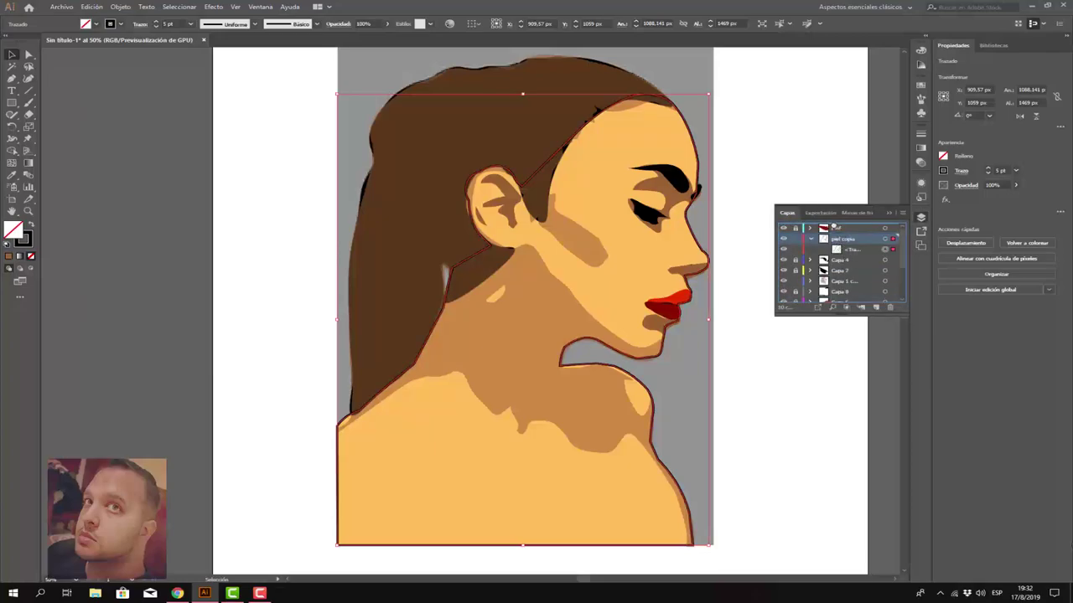
pyautogui.click(752, 314)
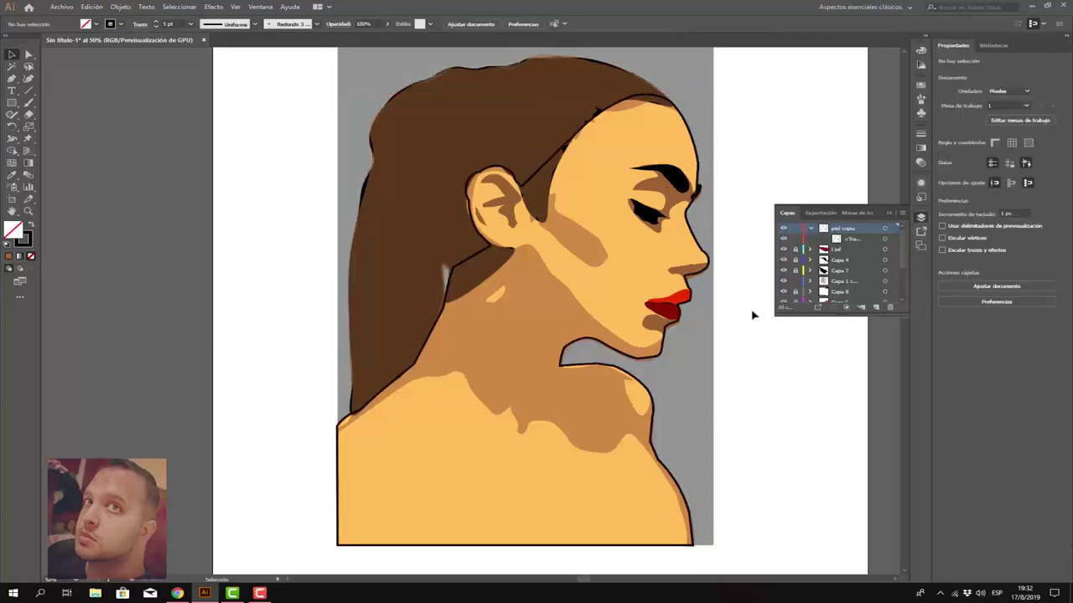
pyautogui.click(851, 239)
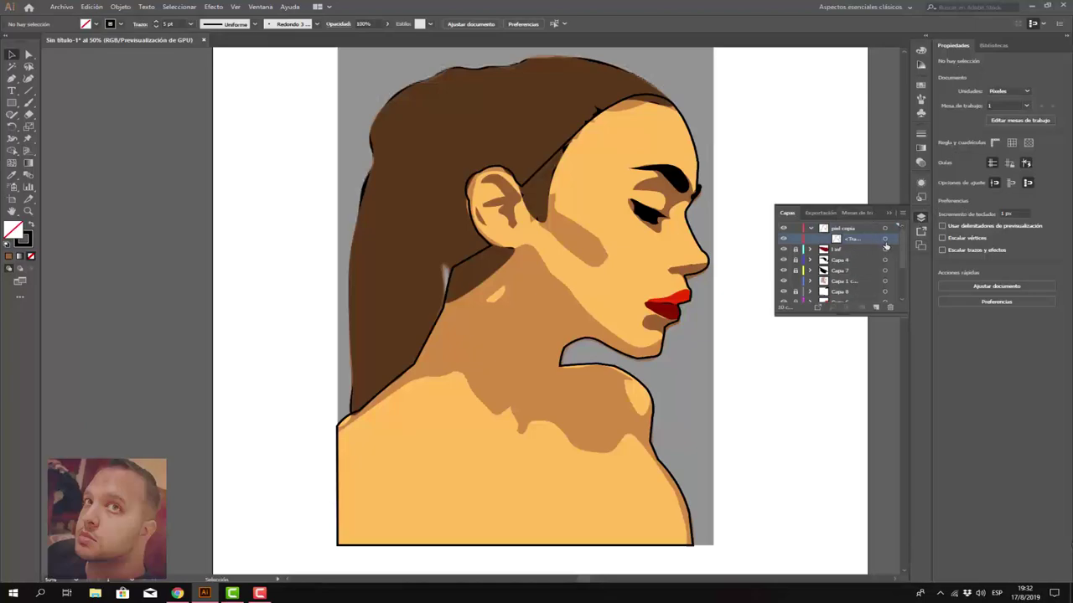
pyautogui.click(884, 239)
pyautogui.click(988, 173)
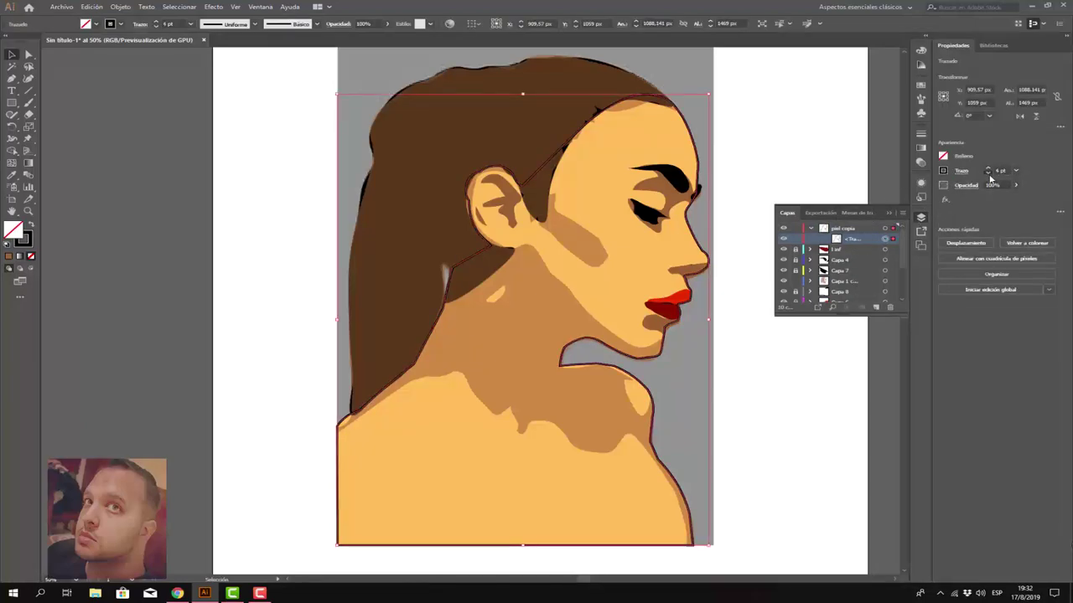
pyautogui.click(851, 419)
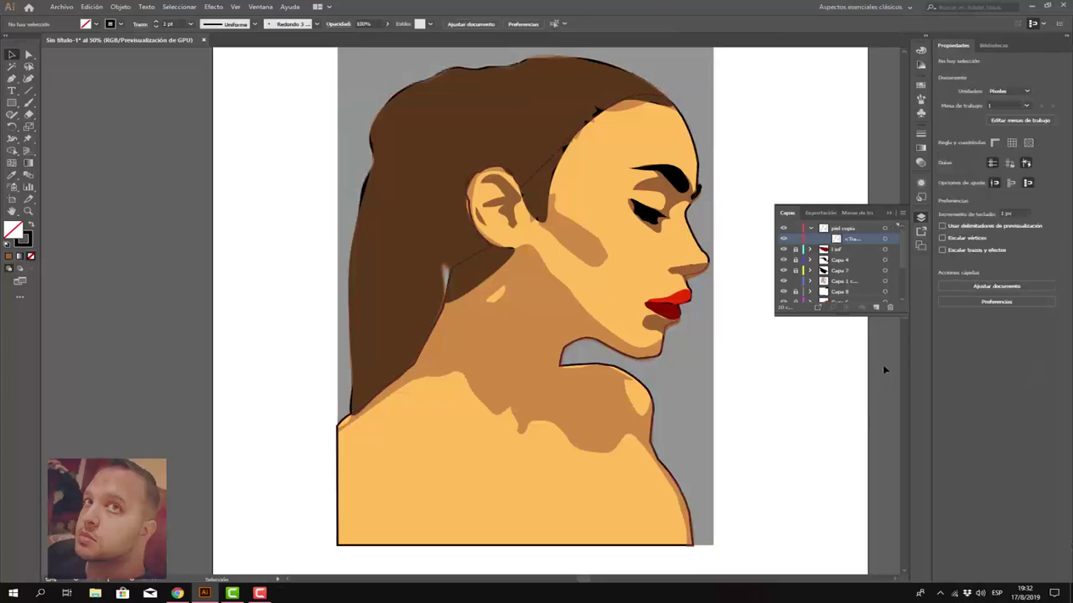
# Step: Reshape the skin outline below the ear and under the jaw with the Curvature tool
pyautogui.click(28, 79)
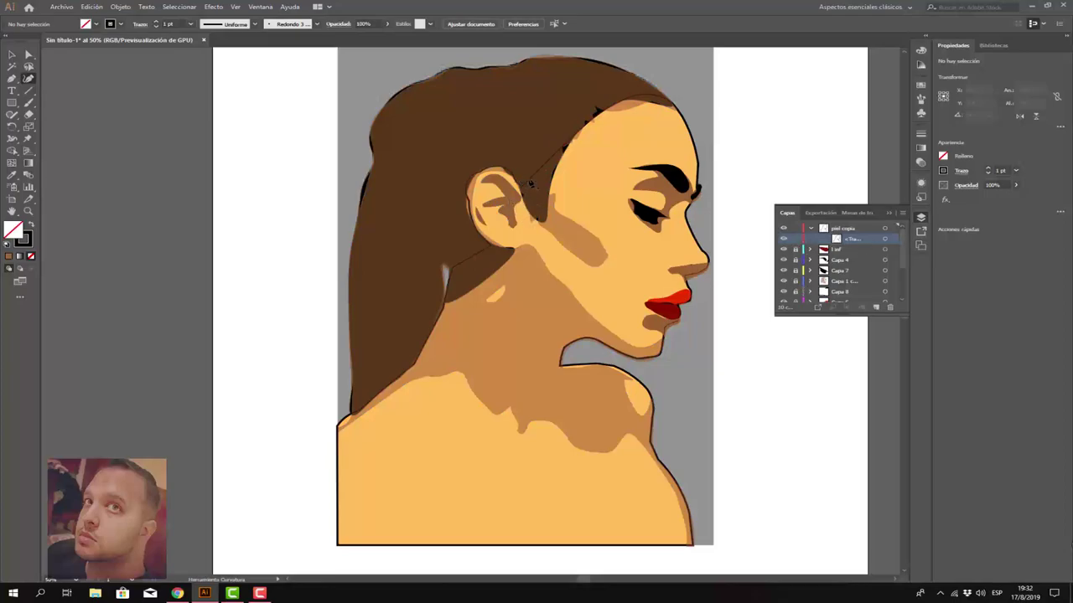
pyautogui.click(533, 186)
pyautogui.moveTo(539, 174)
pyautogui.mouseDown()
pyautogui.moveTo(545, 230)
pyautogui.moveTo(537, 215)
pyautogui.mouseUp()
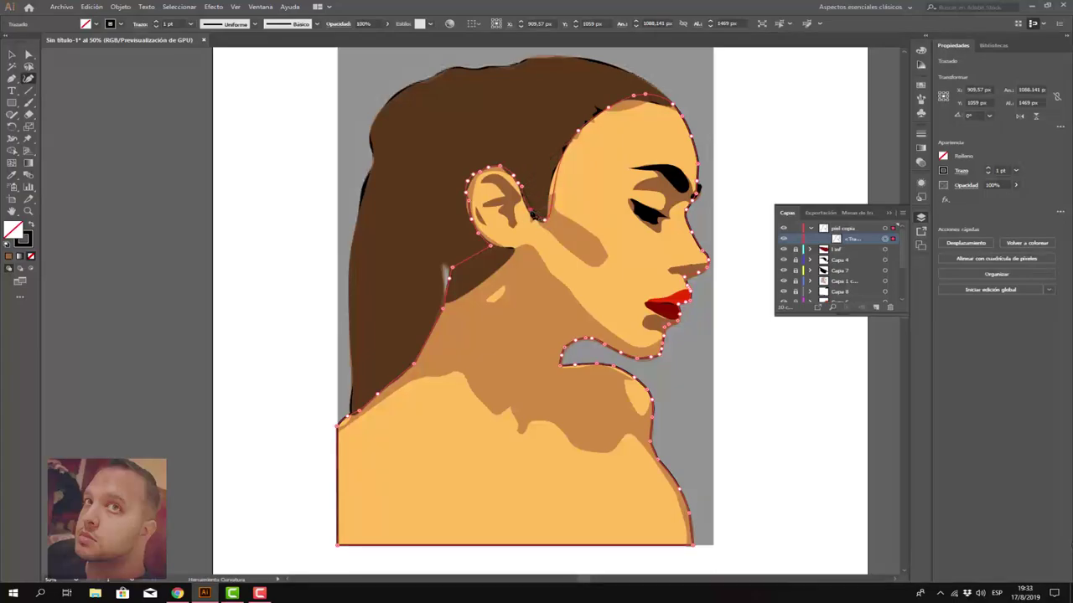
pyautogui.moveTo(471, 256)
pyautogui.mouseDown()
pyautogui.moveTo(501, 267)
pyautogui.moveTo(480, 272)
pyautogui.mouseUp()
pyautogui.moveTo(453, 269); pyautogui.dragTo(449, 280)
pyautogui.moveTo(504, 259); pyautogui.dragTo(513, 251)
pyautogui.moveTo(473, 282); pyautogui.dragTo(466, 292)
# Step: Nudge the forehead point, adjust the neck anchors with the Pen tool, and deselect
pyautogui.moveTo(652, 99); pyautogui.dragTo(678, 104)
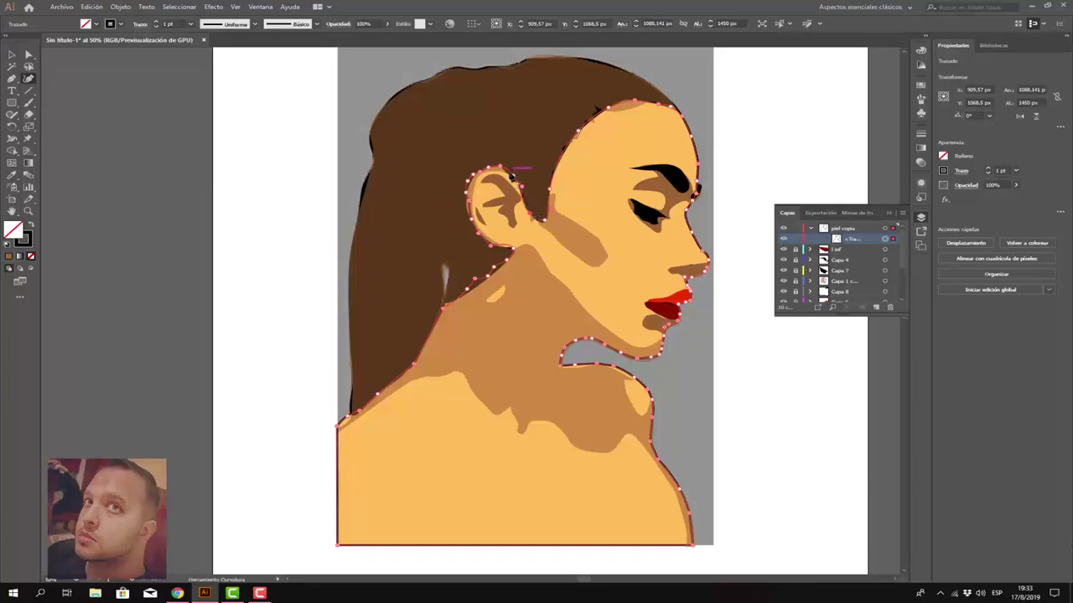
pyautogui.click(12, 79)
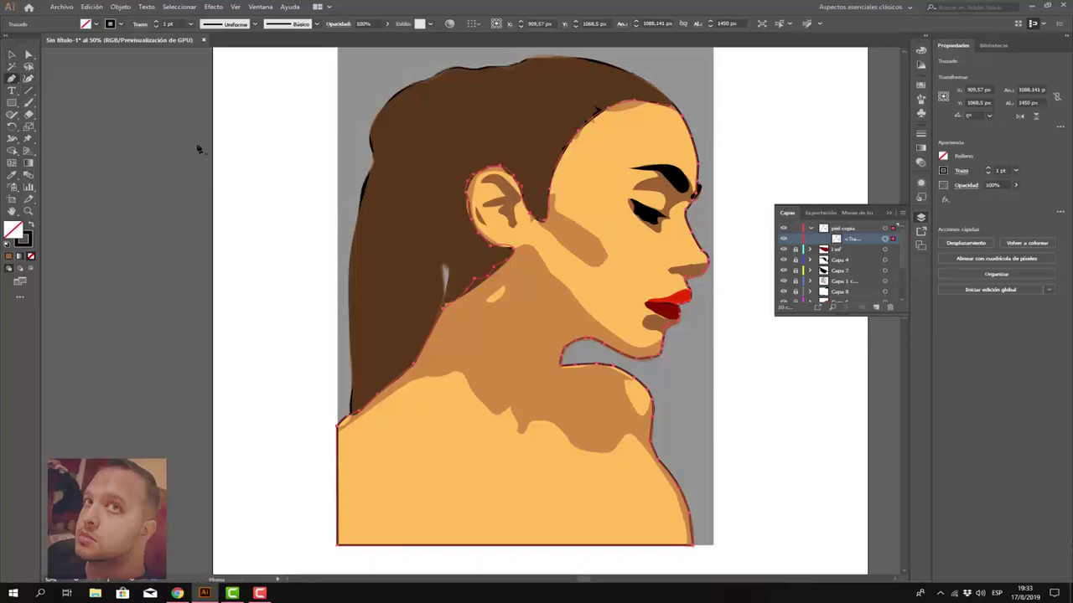
pyautogui.click(475, 282)
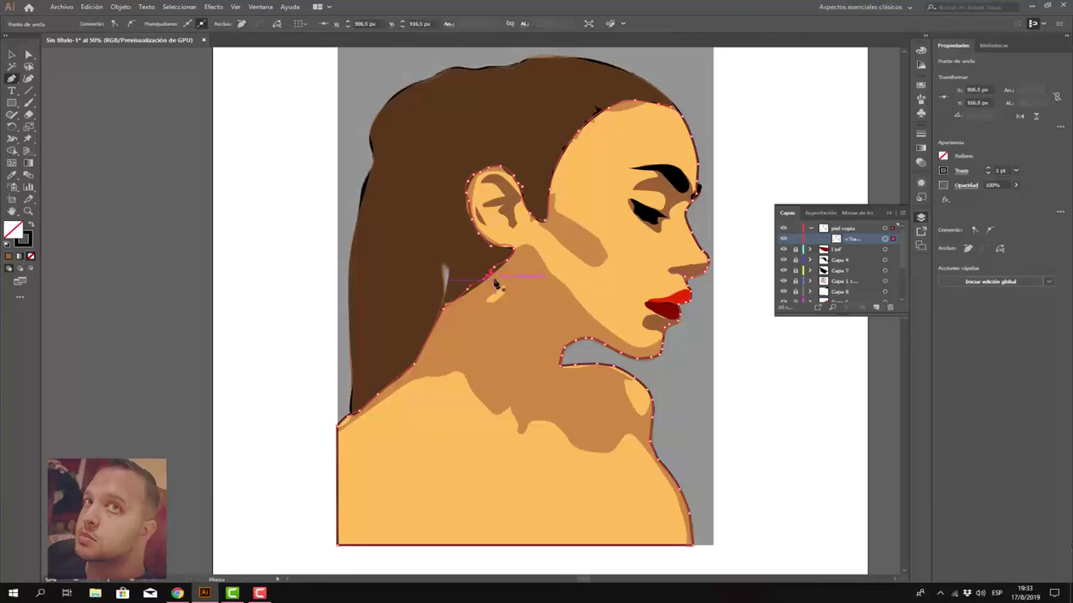
pyautogui.click(490, 281)
pyautogui.click(27, 78)
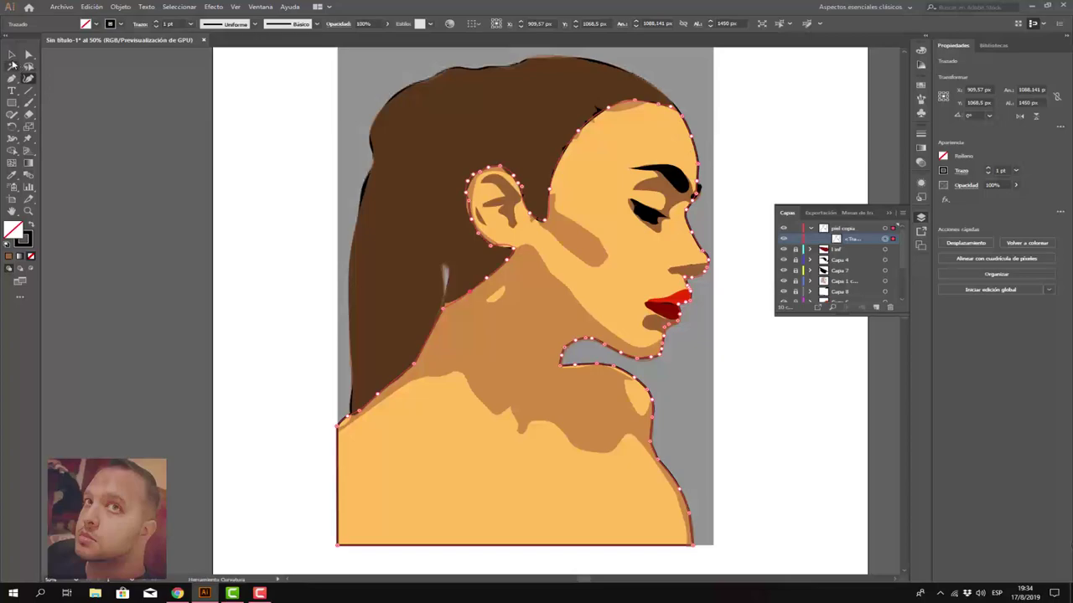
pyautogui.click(12, 54)
pyautogui.click(220, 127)
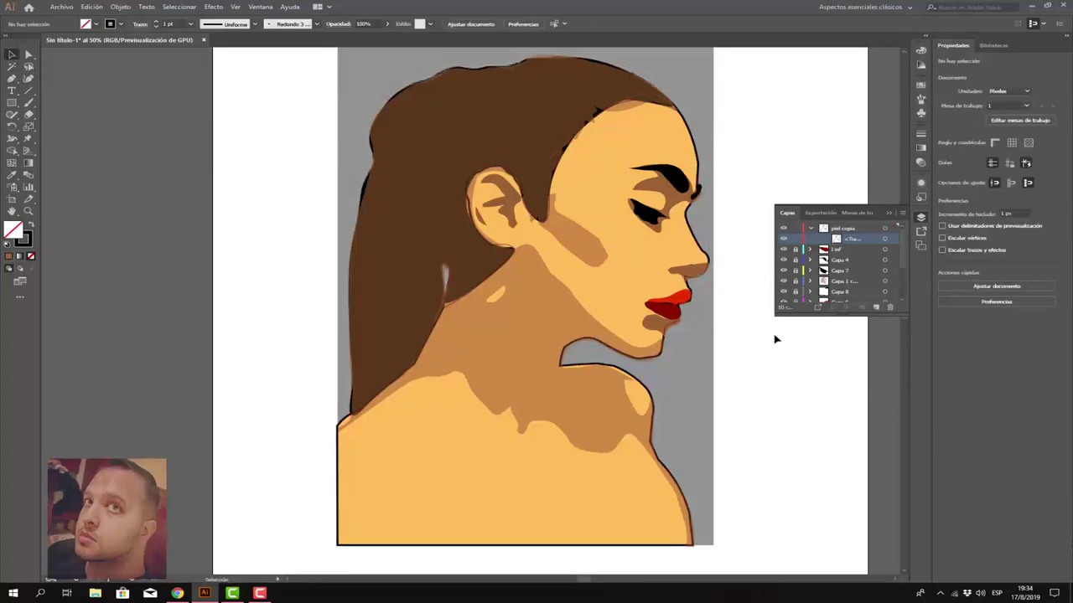
# Step: Delete the old outline path from the piel layer and select piel copia
pyautogui.scroll(-3, 878, 264)
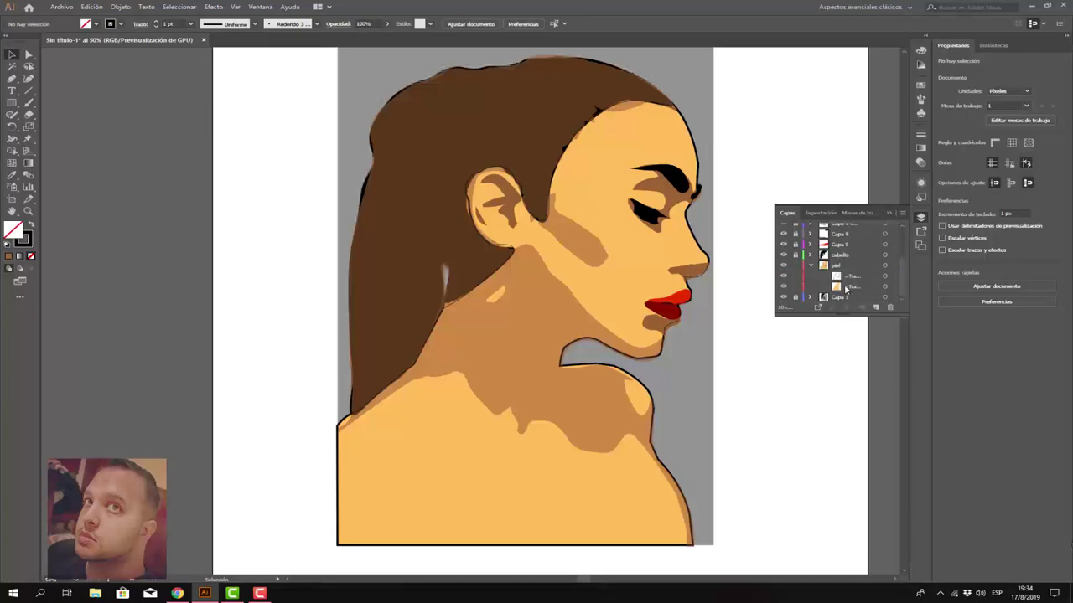
pyautogui.click(855, 277)
pyautogui.click(784, 277)
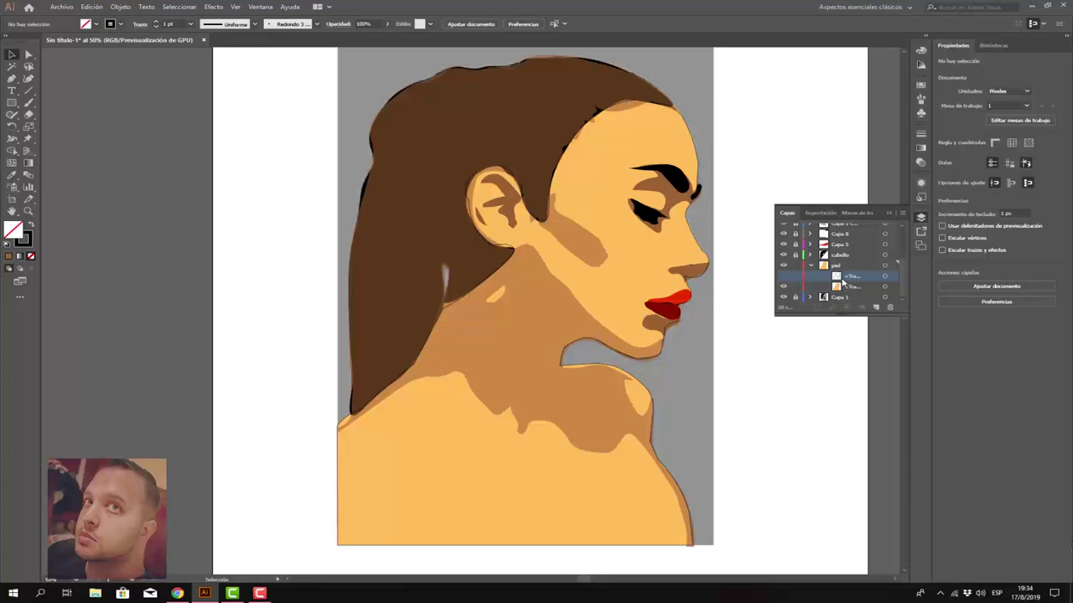
pyautogui.click(890, 307)
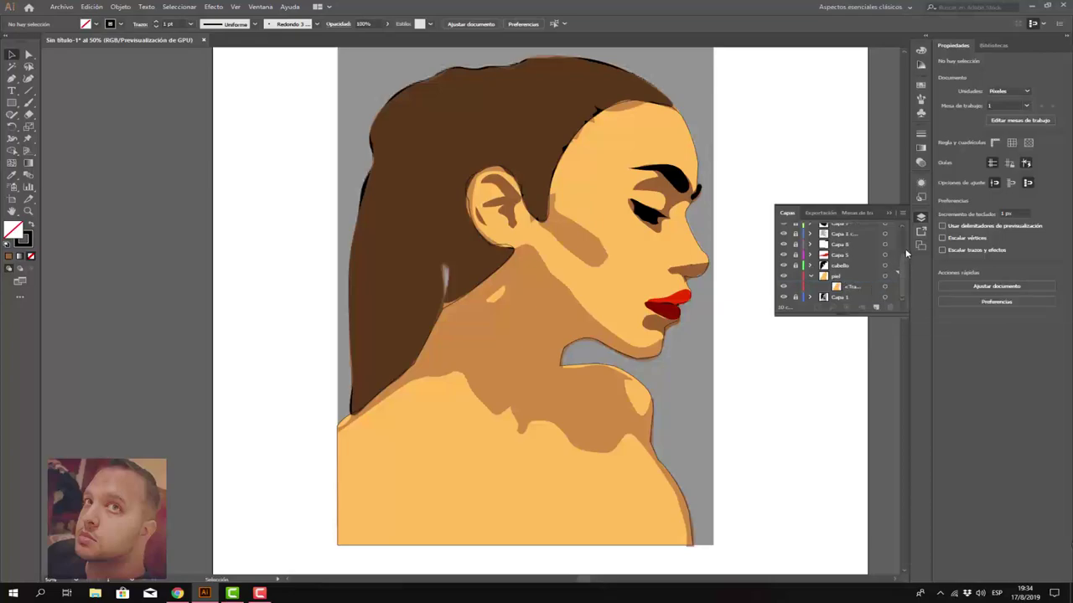
pyautogui.scroll(5, 903, 269)
pyautogui.click(864, 230)
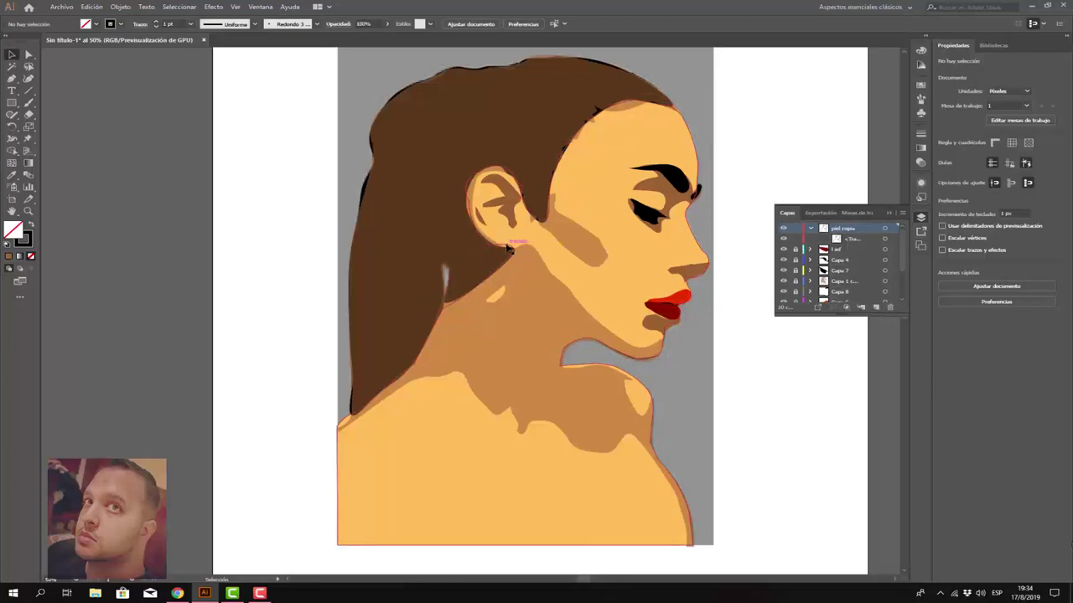
# Step: Select the skin outline with the Curvature tool and add an anchor on the neck curve
pyautogui.click(28, 79)
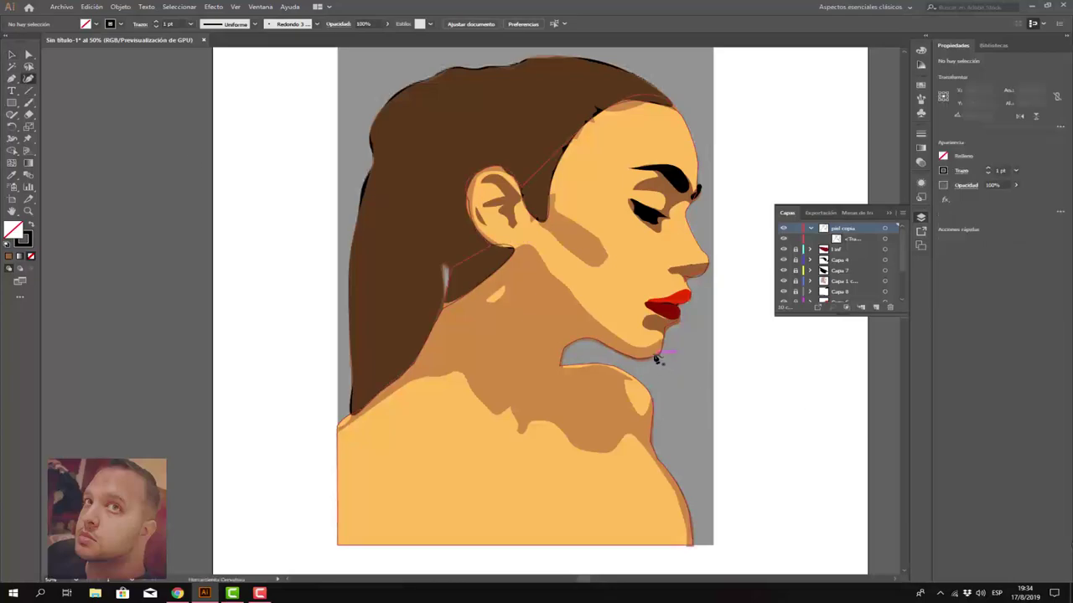
pyautogui.click(658, 359)
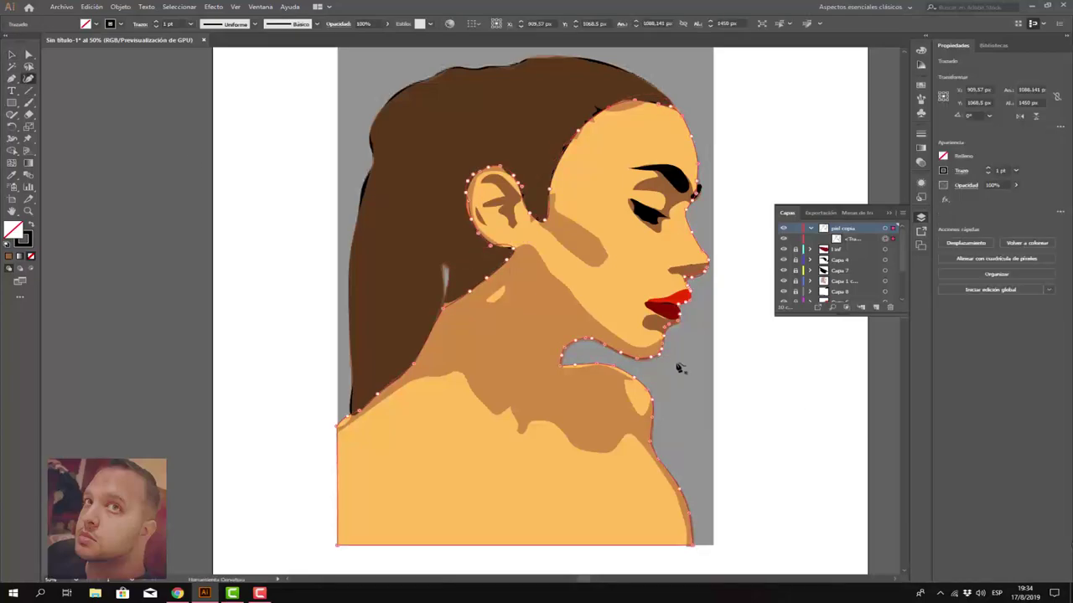
pyautogui.scroll(1, 683, 369)
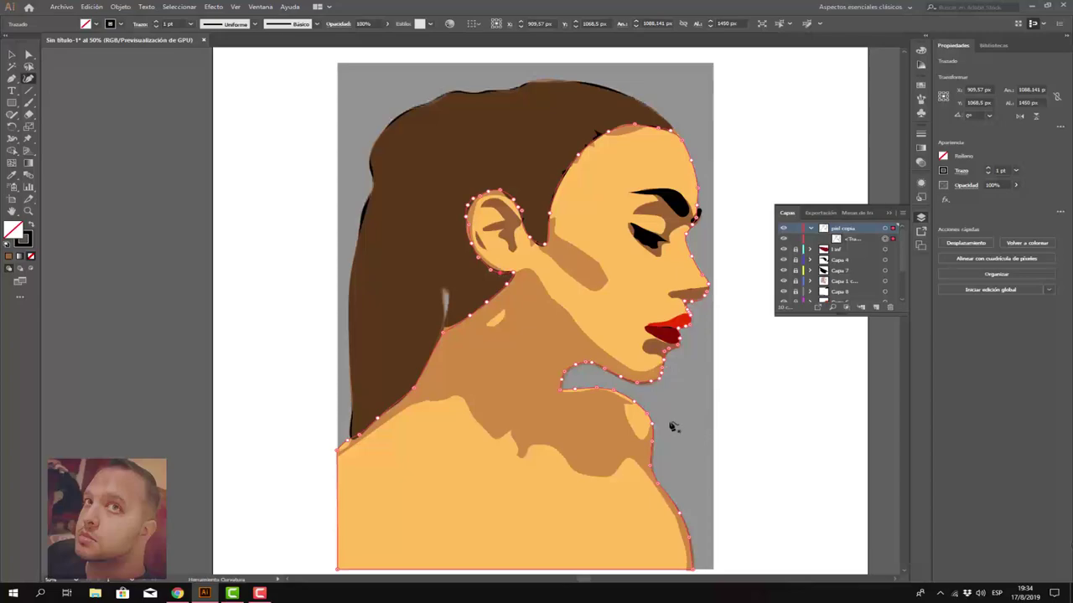
pyautogui.scroll(2, 682, 405)
pyautogui.scroll(1, 682, 405)
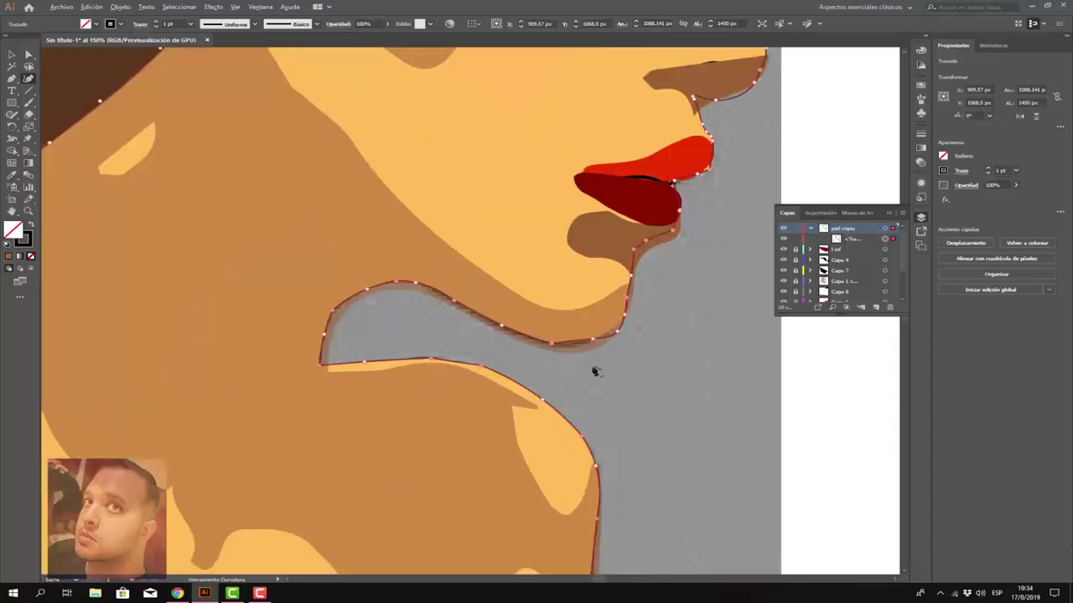
pyautogui.click(578, 344)
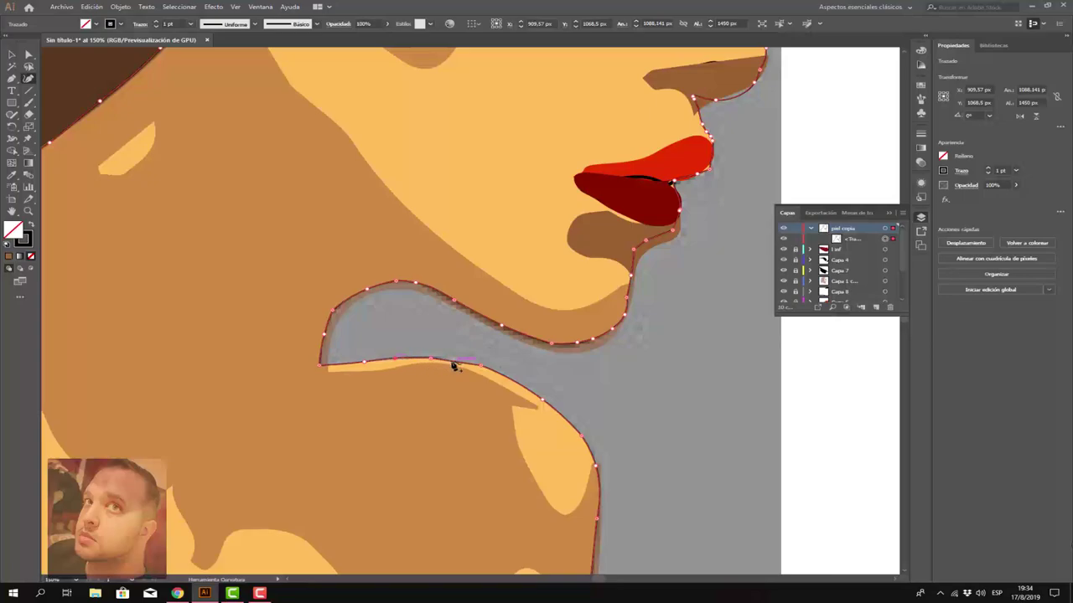
pyautogui.scroll(-3, 671, 461)
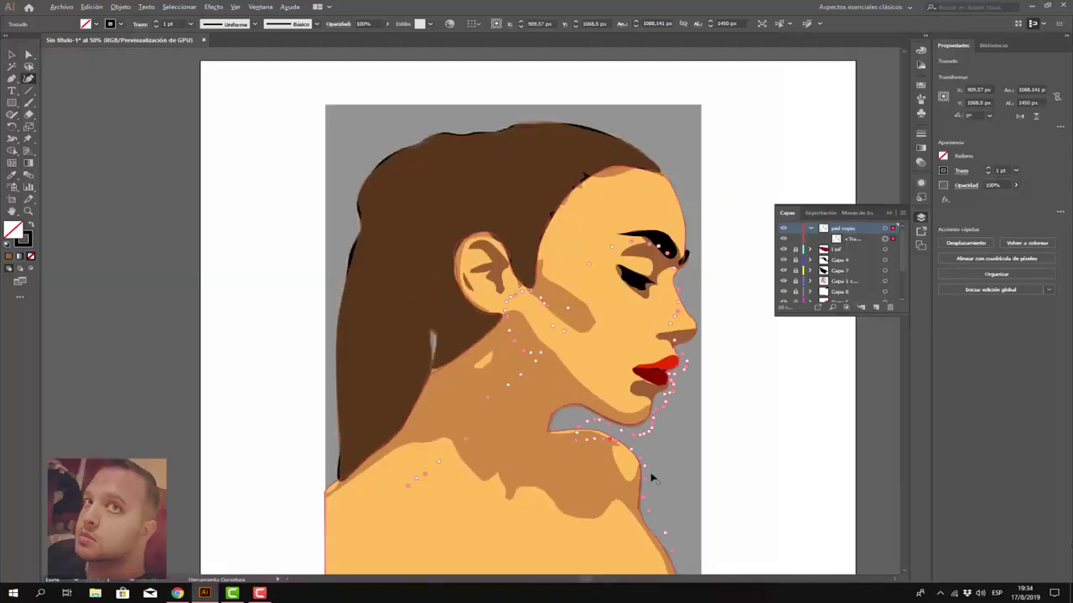
pyautogui.scroll(-1, 652, 477)
pyautogui.scroll(3, 659, 507)
pyautogui.scroll(2, 651, 525)
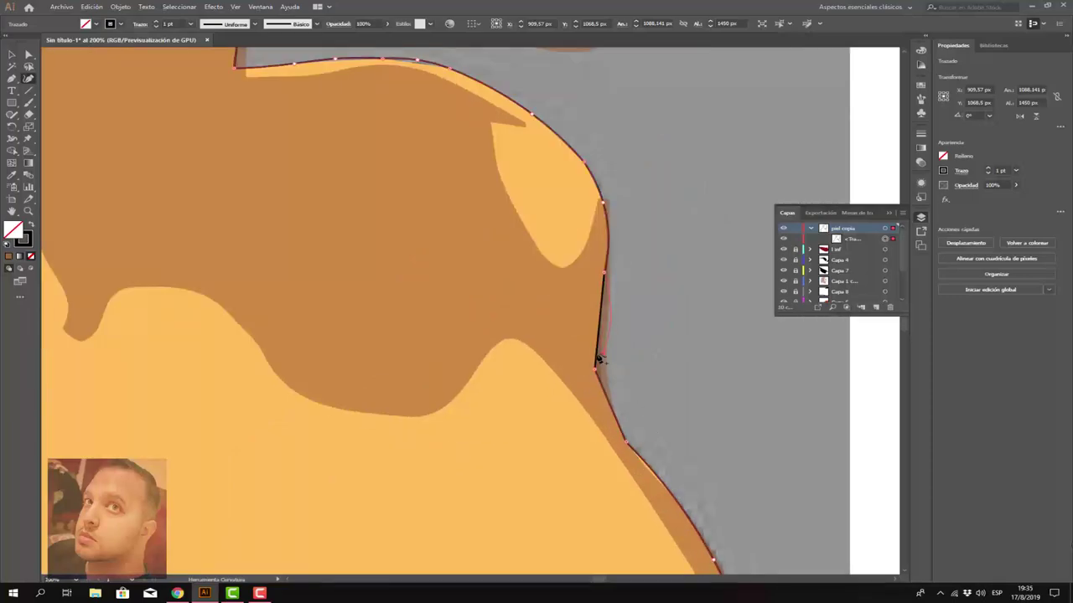
# Step: Bend the outline slightly outward along the shoulder, then deselect it
pyautogui.moveTo(604, 274); pyautogui.dragTo(610, 276)
pyautogui.moveTo(598, 374); pyautogui.dragTo(602, 369)
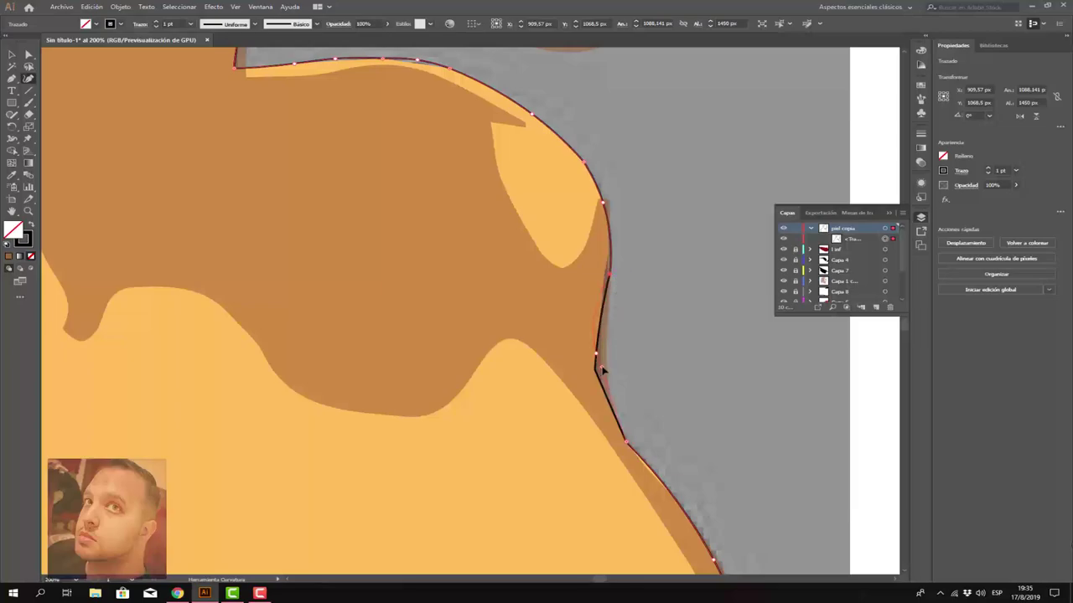
pyautogui.scroll(-7, 602, 375)
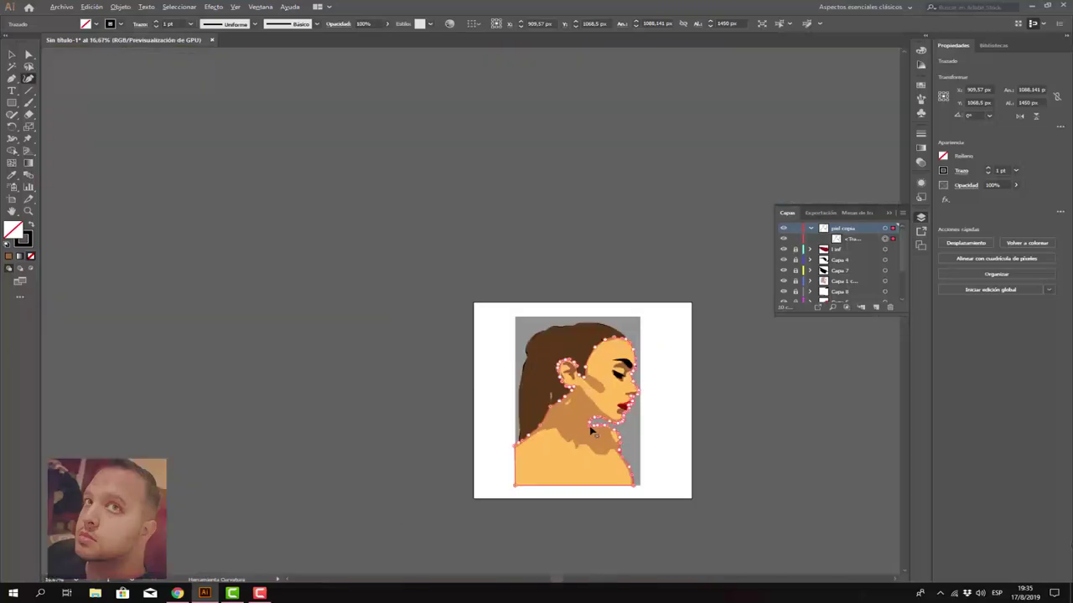
pyautogui.scroll(2, 634, 428)
pyautogui.click(12, 66)
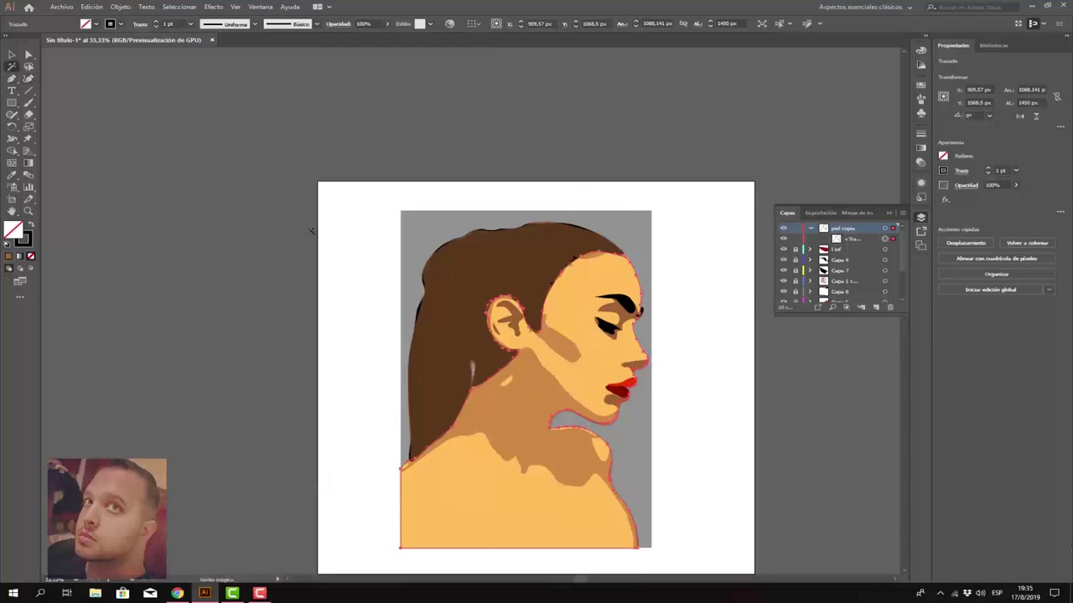
pyautogui.click(12, 54)
pyautogui.click(796, 412)
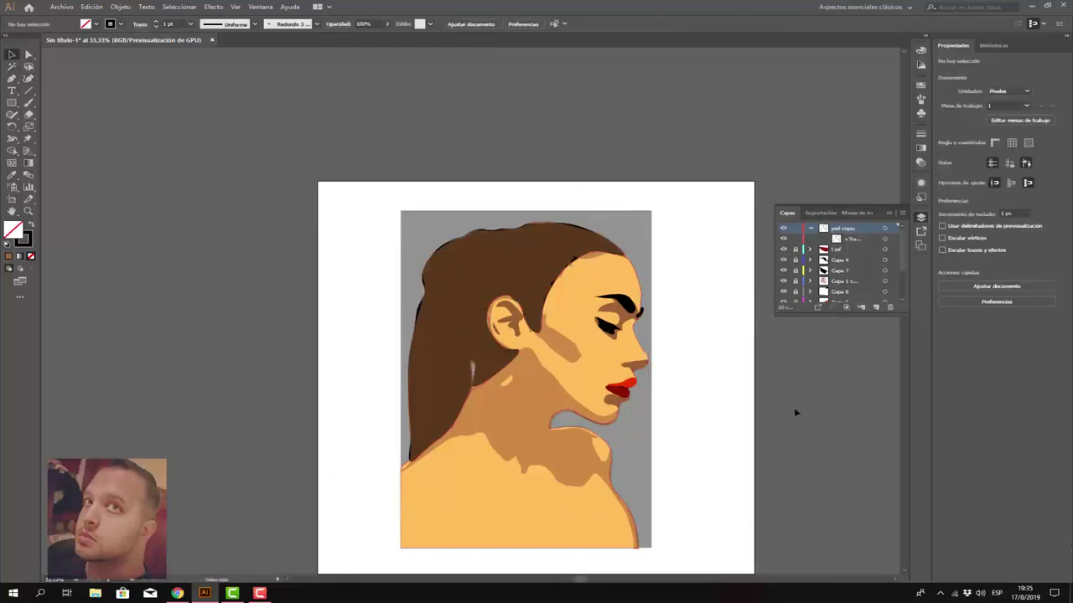
pyautogui.scroll(1, 766, 448)
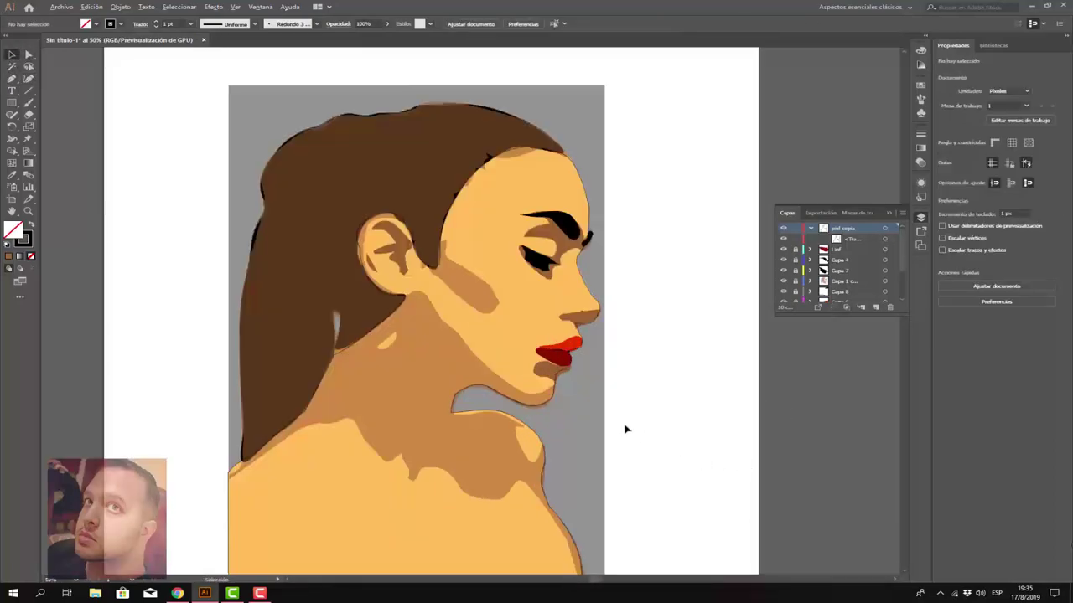
pyautogui.scroll(2, 569, 403)
# Step: Select the chin outline with the Curvature tool and delete its corner anchor
pyautogui.scroll(1, 569, 399)
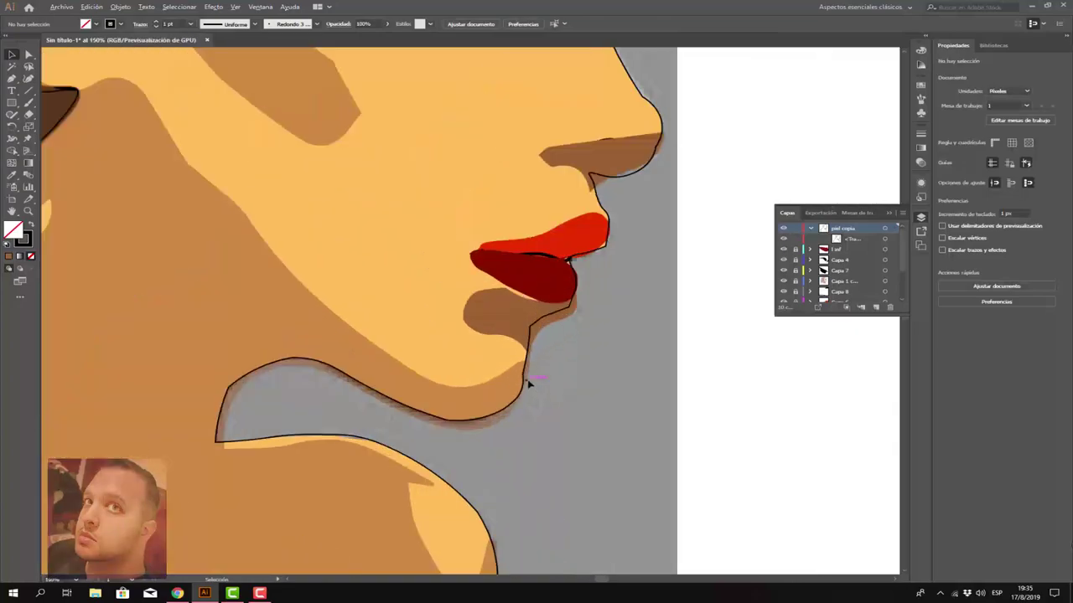
pyautogui.scroll(2, 528, 378)
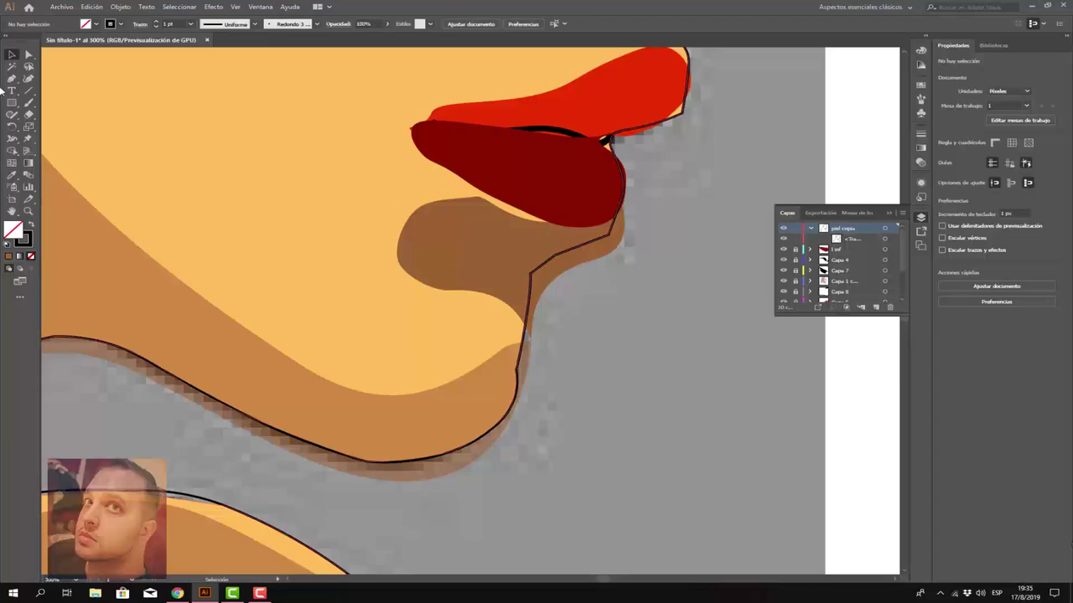
pyautogui.click(29, 80)
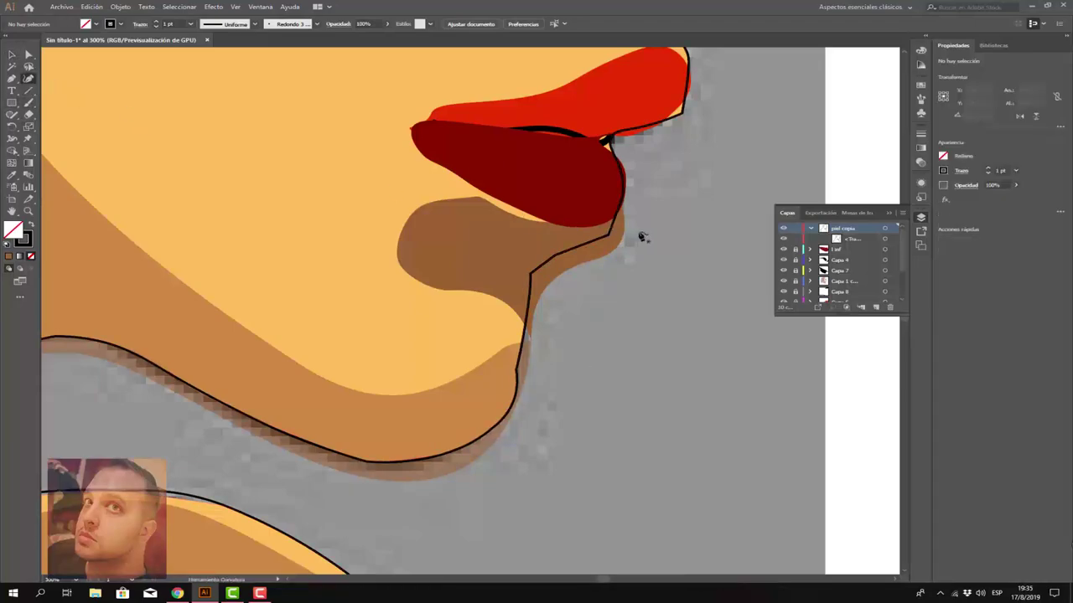
pyautogui.click(615, 232)
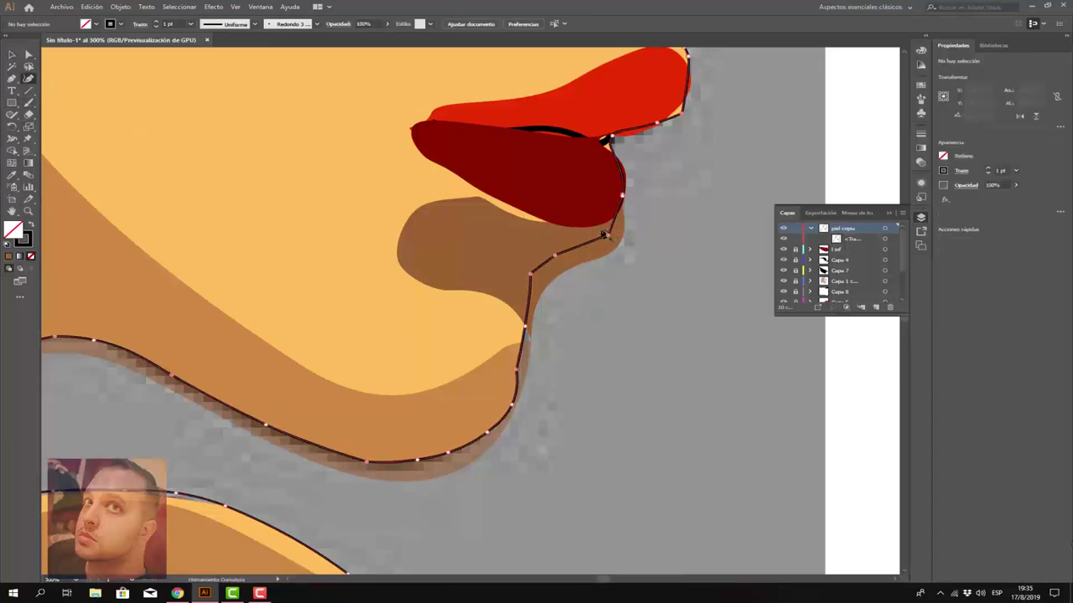
pyautogui.click(610, 239)
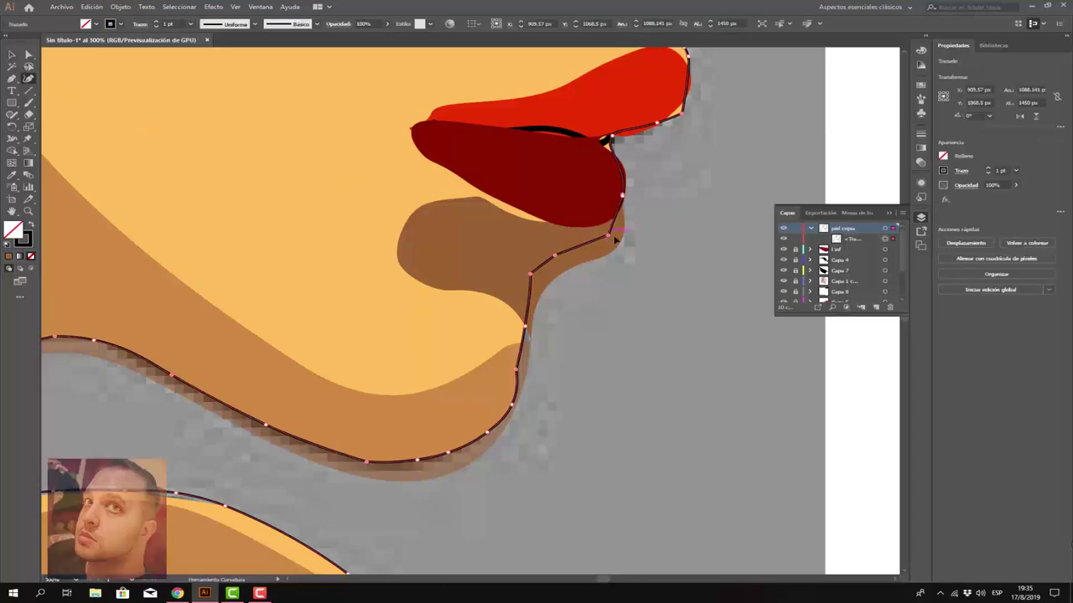
pyautogui.click(611, 239)
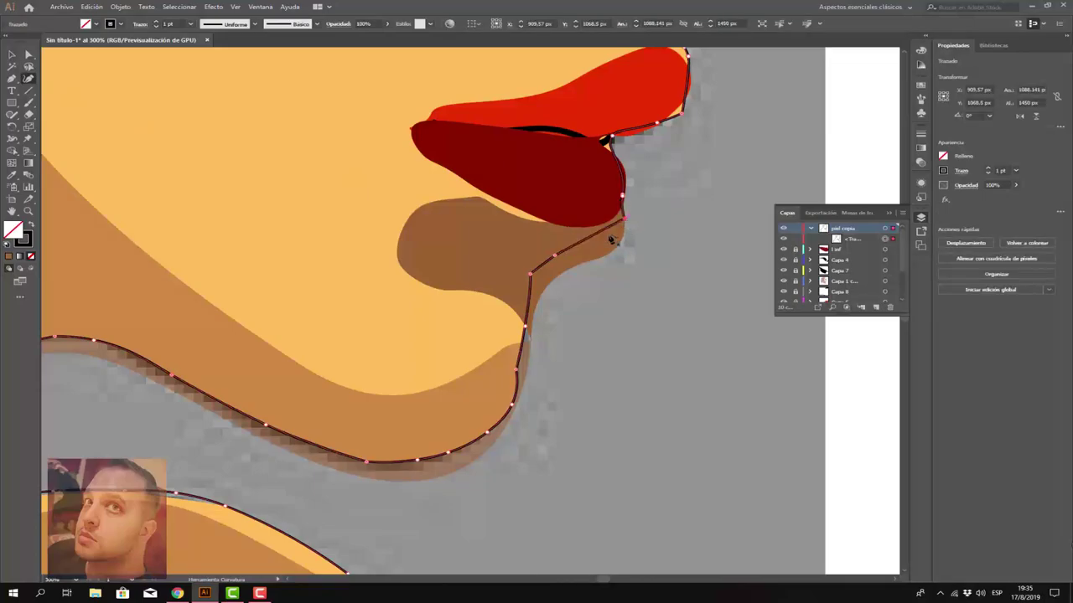
pyautogui.press('Delete')
# Step: Add and drag a new chin point so the chin bows into a smooth curve
pyautogui.click(615, 249)
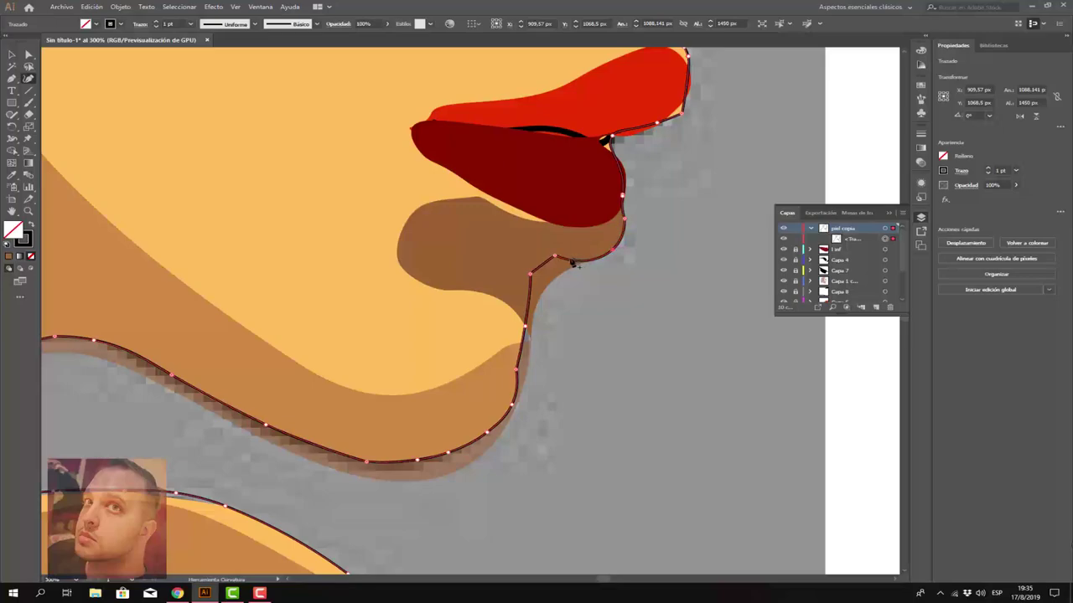
pyautogui.moveTo(554, 262); pyautogui.dragTo(559, 266)
pyautogui.press('Delete')
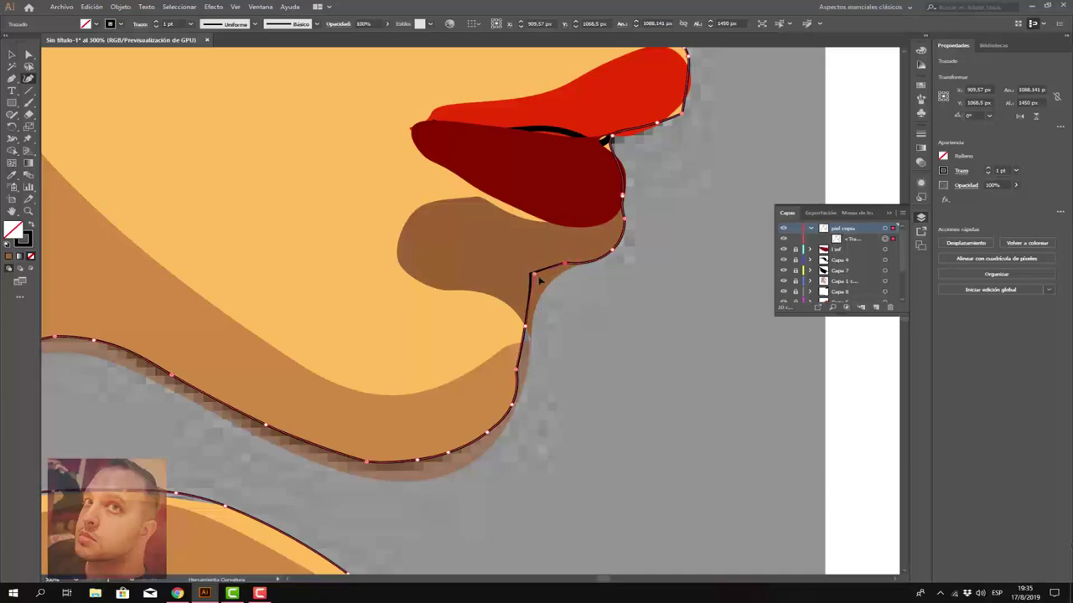
pyautogui.moveTo(530, 274); pyautogui.dragTo(548, 283)
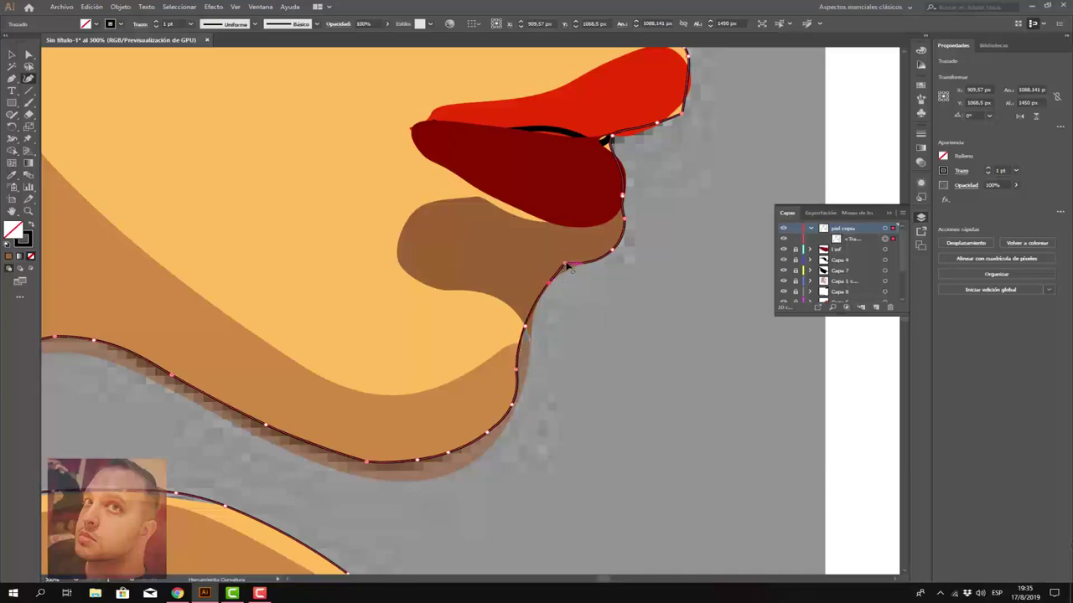
pyautogui.doubleClick(565, 265)
pyautogui.doubleClick(568, 267)
# Step: Remove the extra anchor points on the lower chin curve
pyautogui.press('Delete')
pyautogui.click(528, 326)
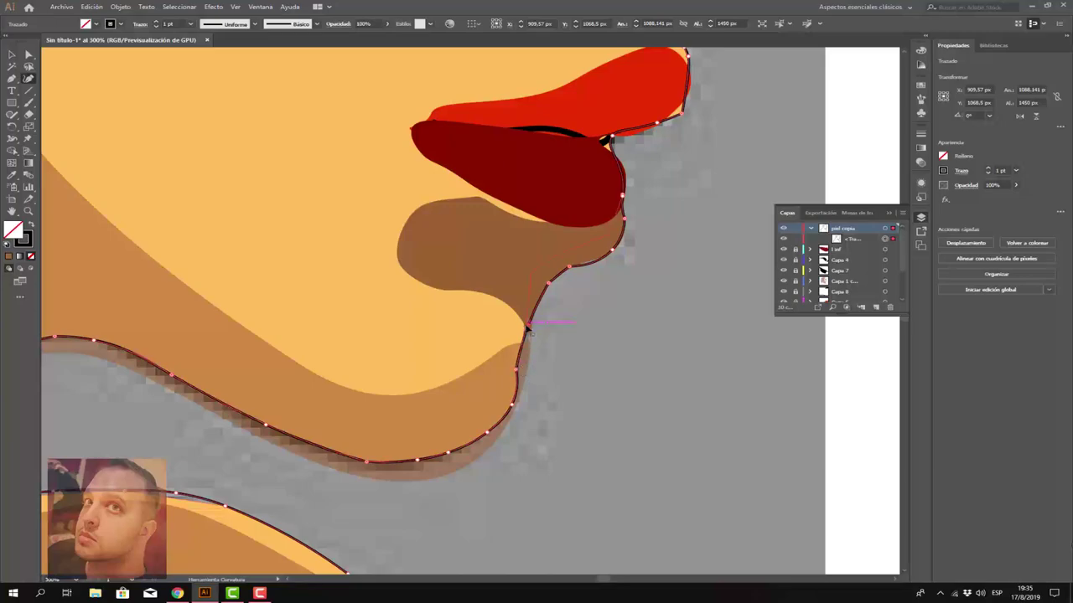
pyautogui.press('Delete')
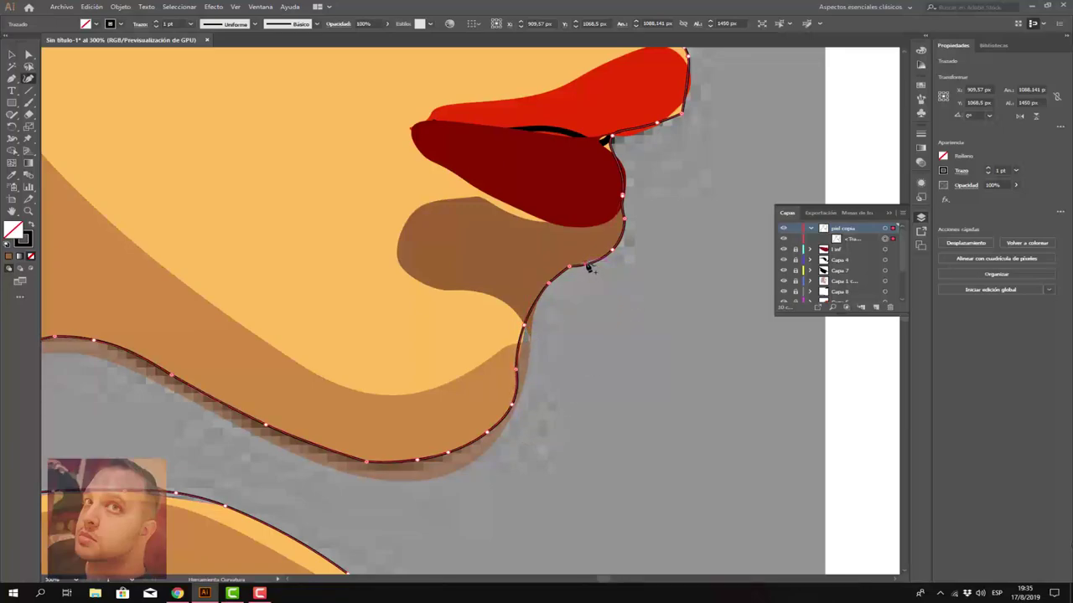
pyautogui.scroll(2, 623, 257)
pyautogui.scroll(2, 629, 278)
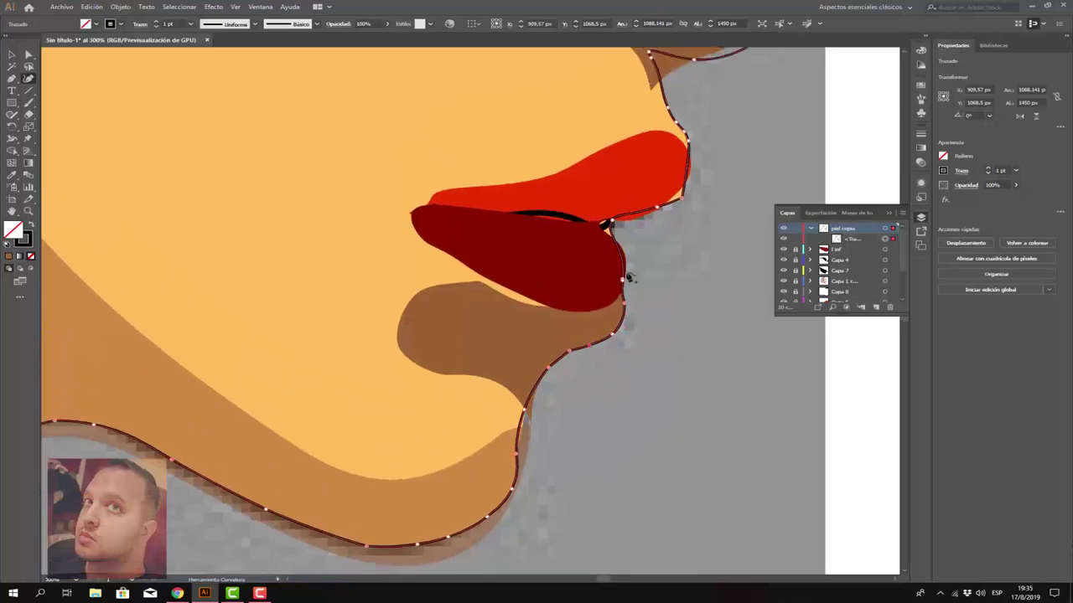
pyautogui.scroll(1, 630, 278)
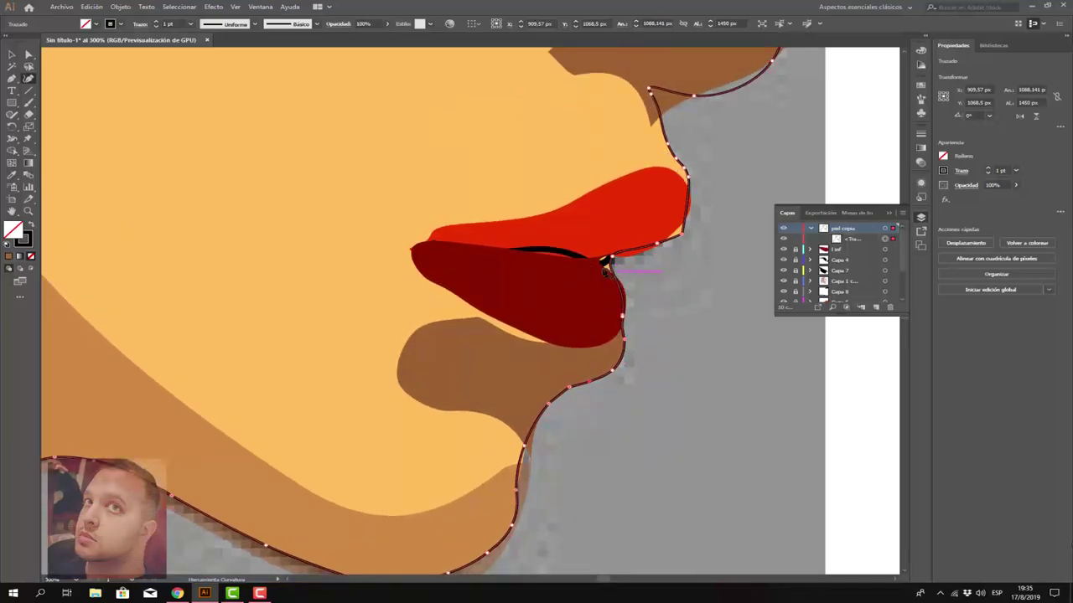
pyautogui.scroll(1, 558, 252)
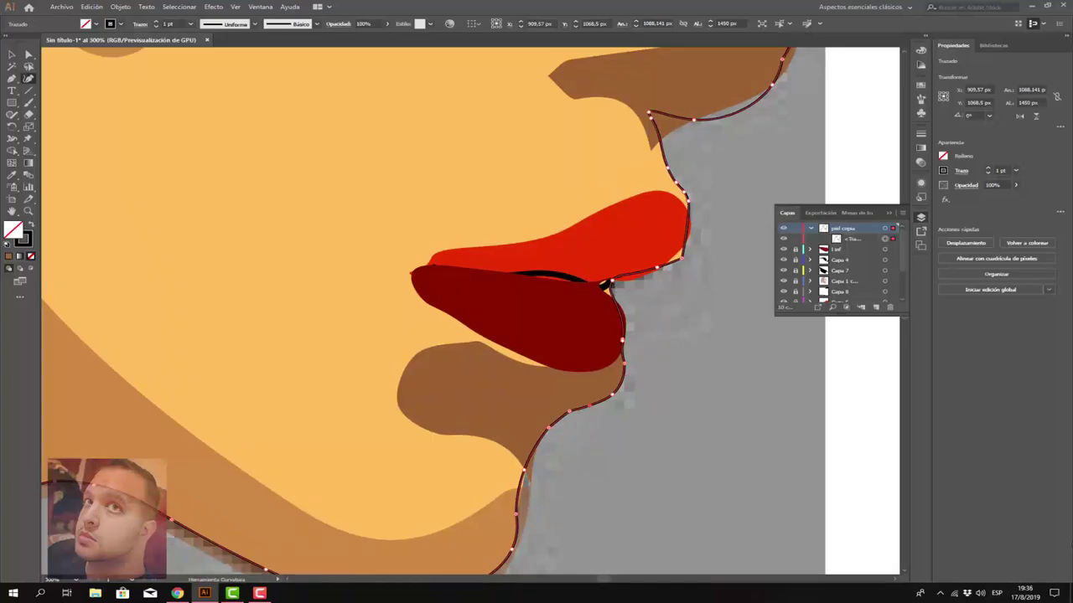
pyautogui.click(275, 595)
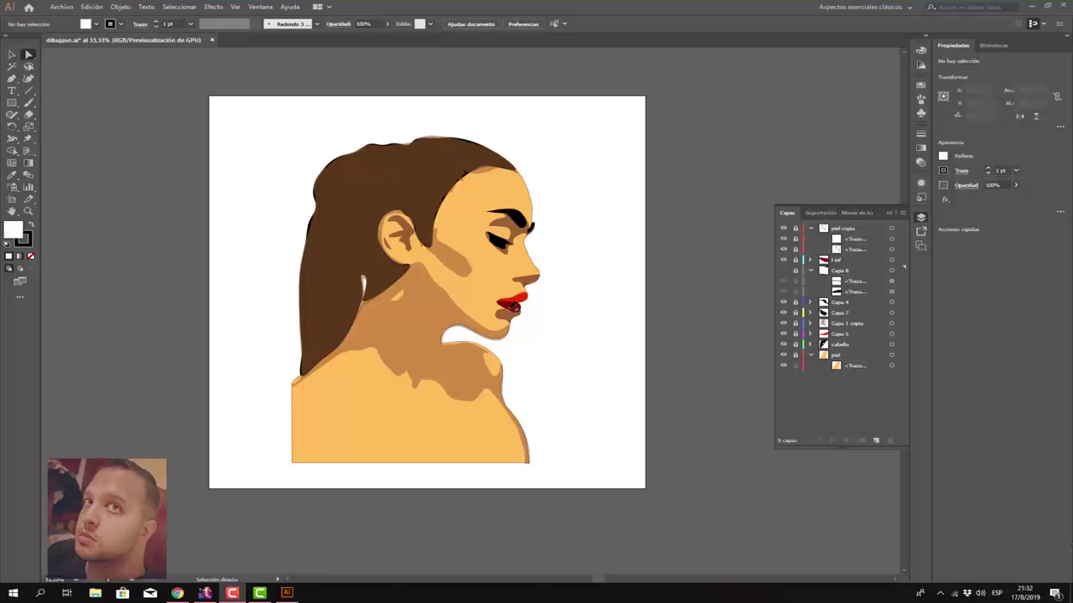
# Step: Nudge the lip outline, then move the Capa 8 layer to the top of the stack
pyautogui.moveTo(521, 299); pyautogui.dragTo(533, 302)
pyautogui.click(859, 284)
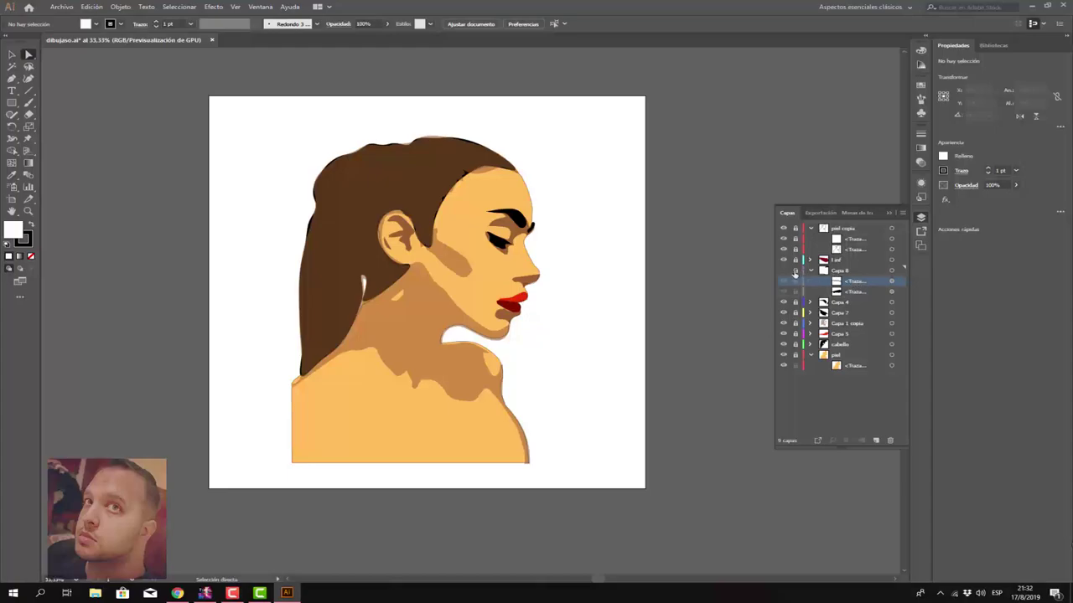
pyautogui.click(834, 273)
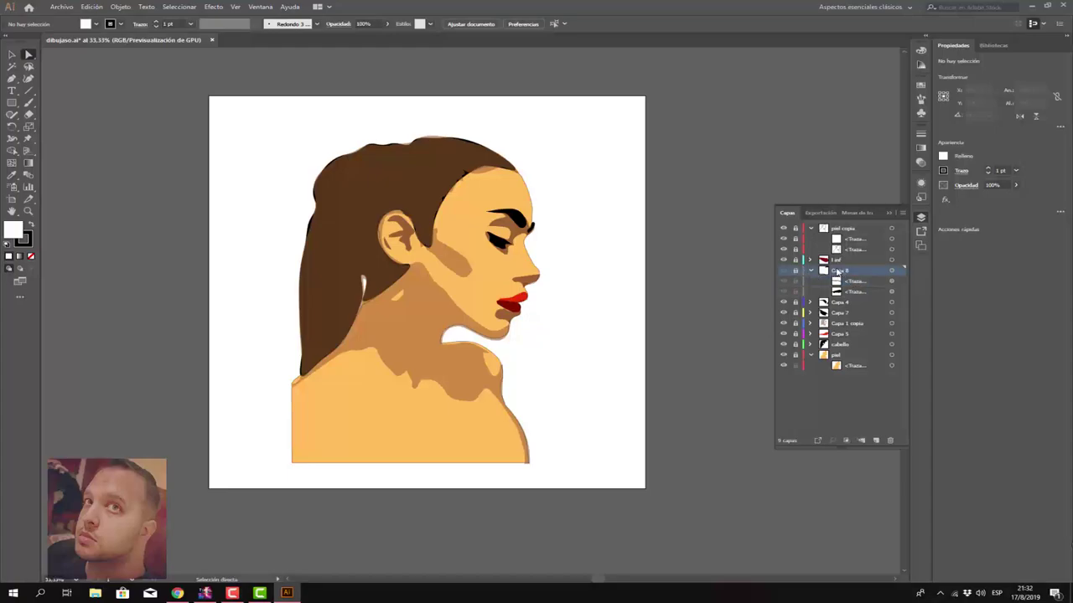
pyautogui.click(784, 272)
pyautogui.click(784, 271)
pyautogui.moveTo(840, 271)
pyautogui.mouseDown()
pyautogui.moveTo(812, 239)
pyautogui.moveTo(817, 225)
pyautogui.mouseUp()
pyautogui.moveTo(836, 276); pyautogui.dragTo(825, 228)
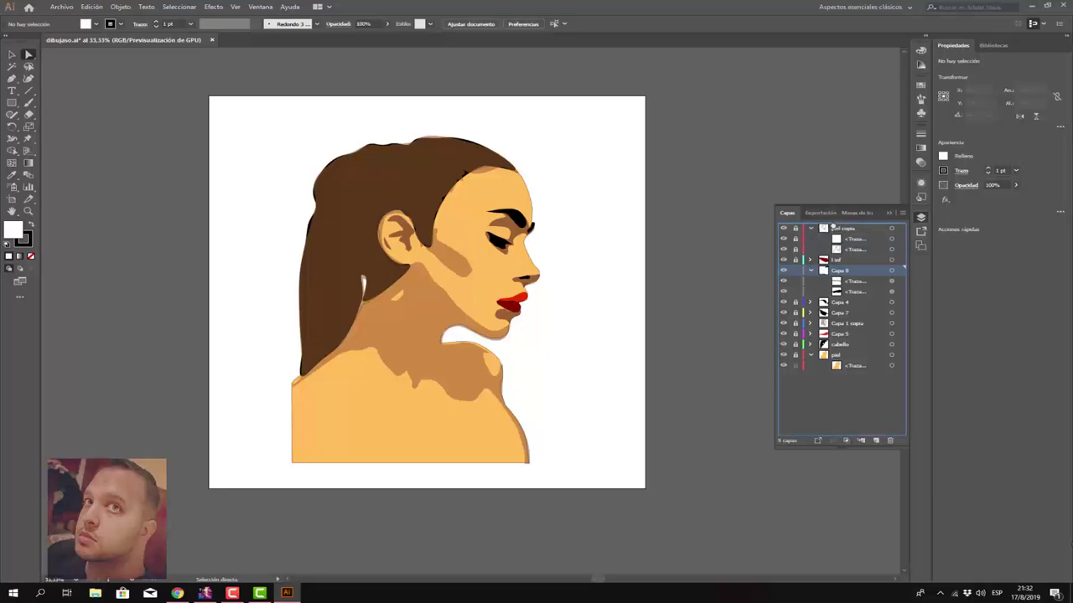
pyautogui.moveTo(825, 228); pyautogui.dragTo(834, 228)
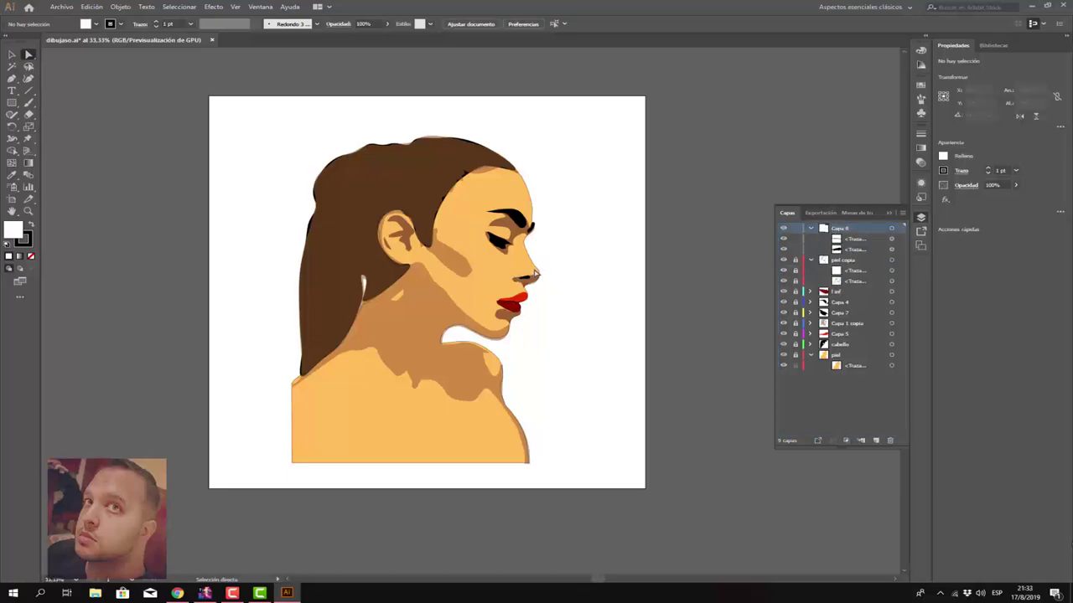
# Step: Lock and hide Capa 8, then add a new Capa 10 layer above everything
pyautogui.click(841, 345)
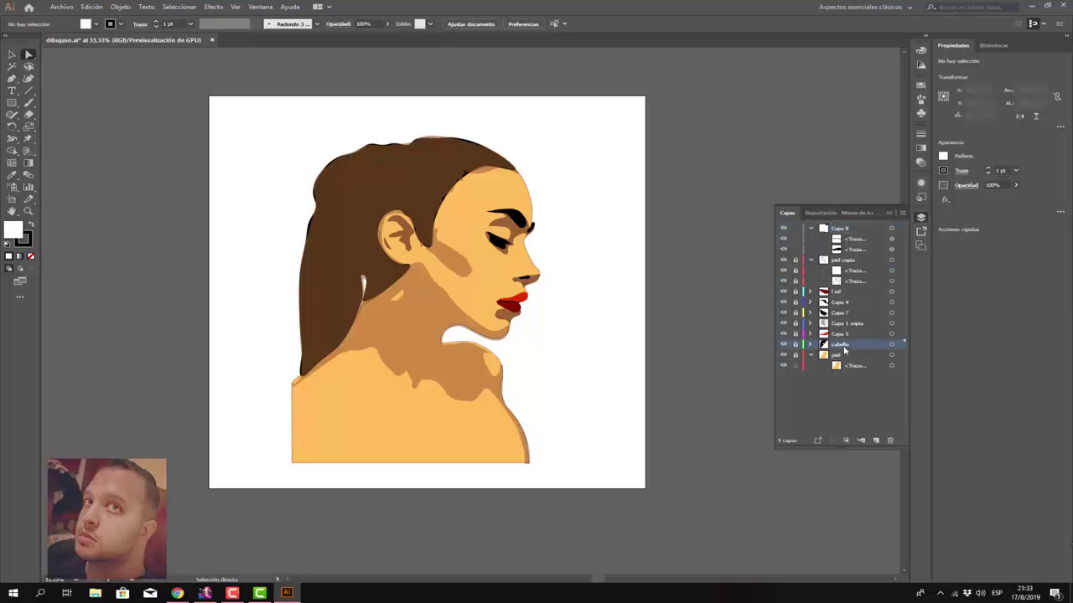
pyautogui.click(829, 394)
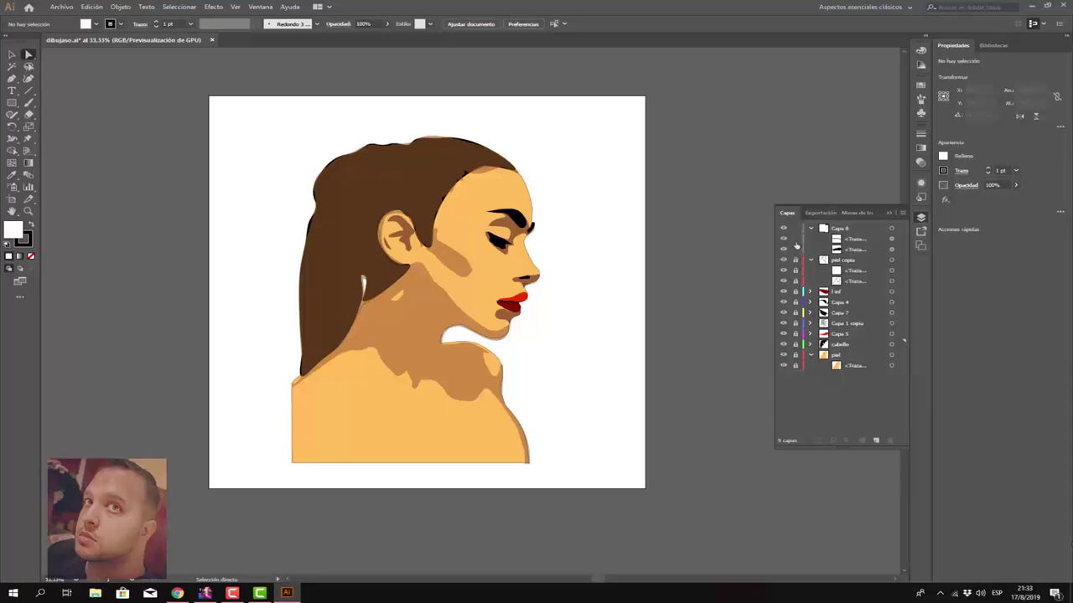
pyautogui.click(795, 228)
pyautogui.click(62, 6)
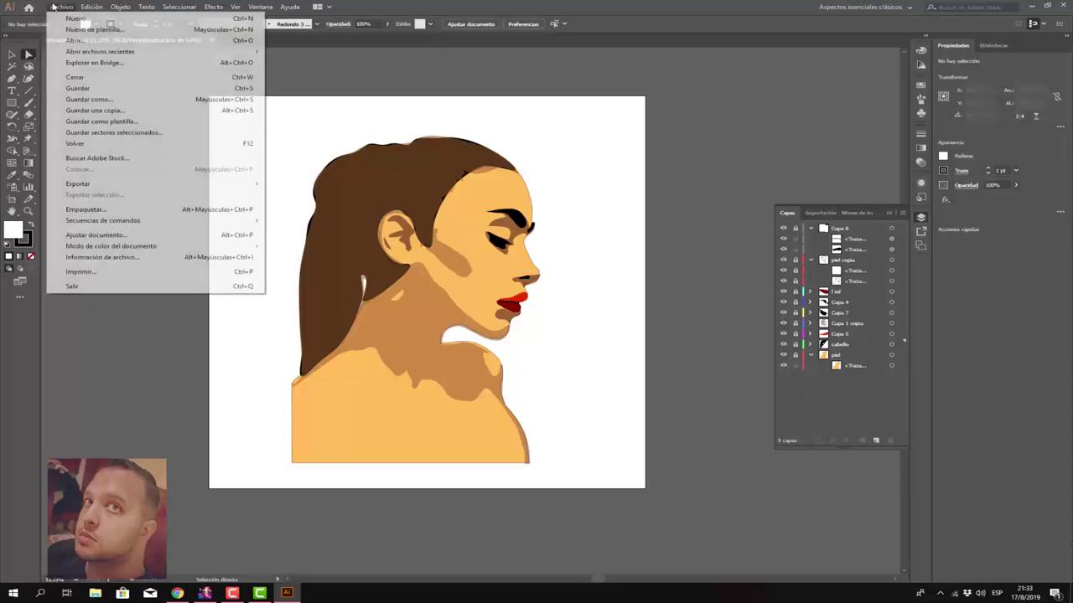
pyautogui.click(474, 121)
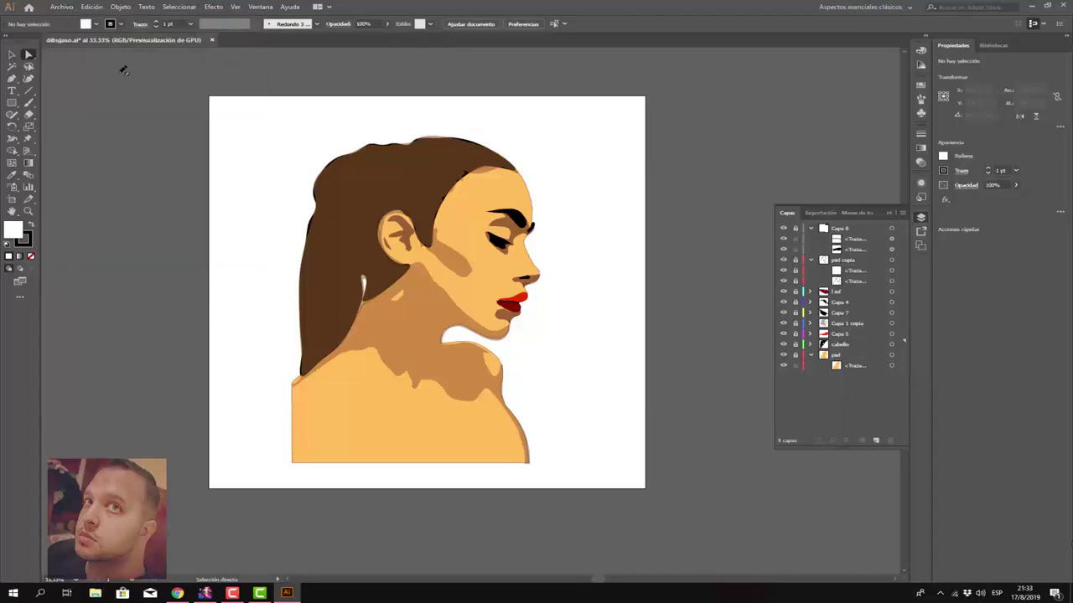
pyautogui.click(783, 228)
pyautogui.click(61, 7)
pyautogui.click(883, 438)
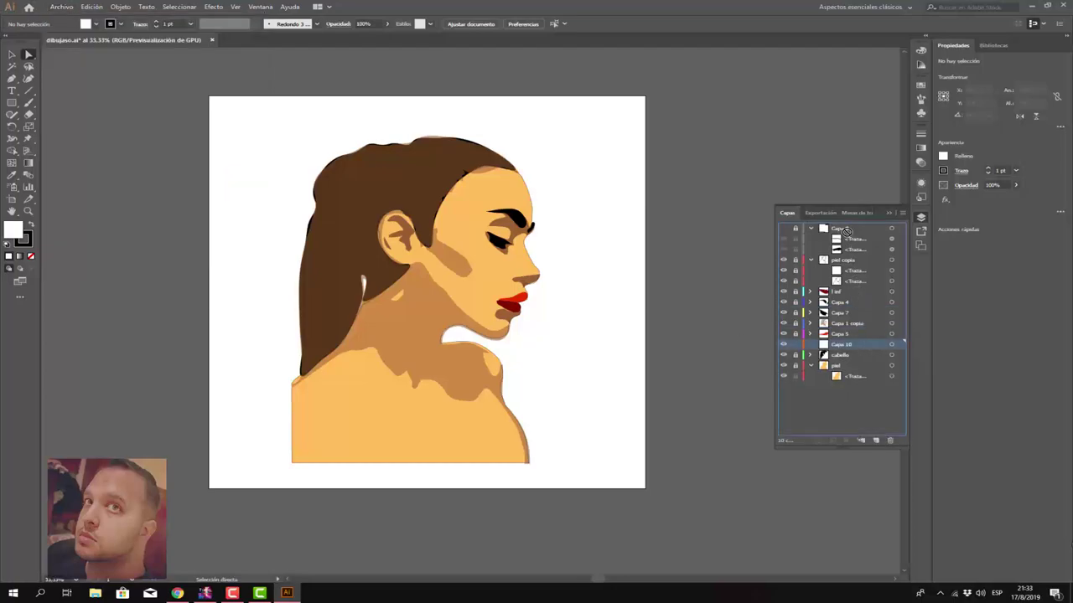
pyautogui.moveTo(839, 349)
pyautogui.mouseDown()
pyautogui.moveTo(824, 237)
pyautogui.moveTo(841, 229)
pyautogui.moveTo(844, 238)
pyautogui.mouseUp()
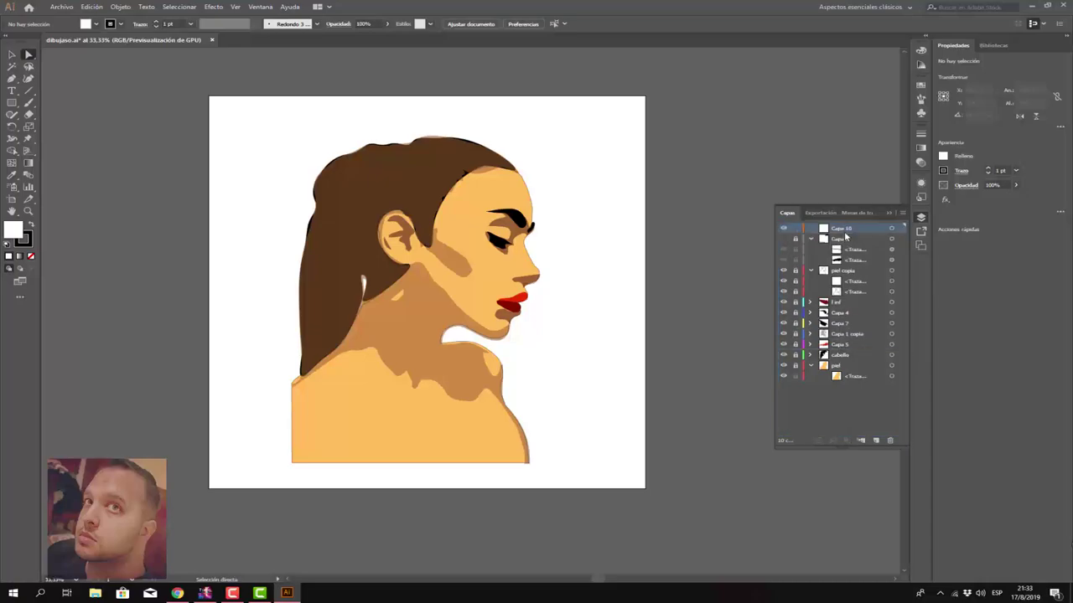
# Step: Place the grayscale portrait photo over the artwork, sized and nudged to match the illustration
pyautogui.click(61, 7)
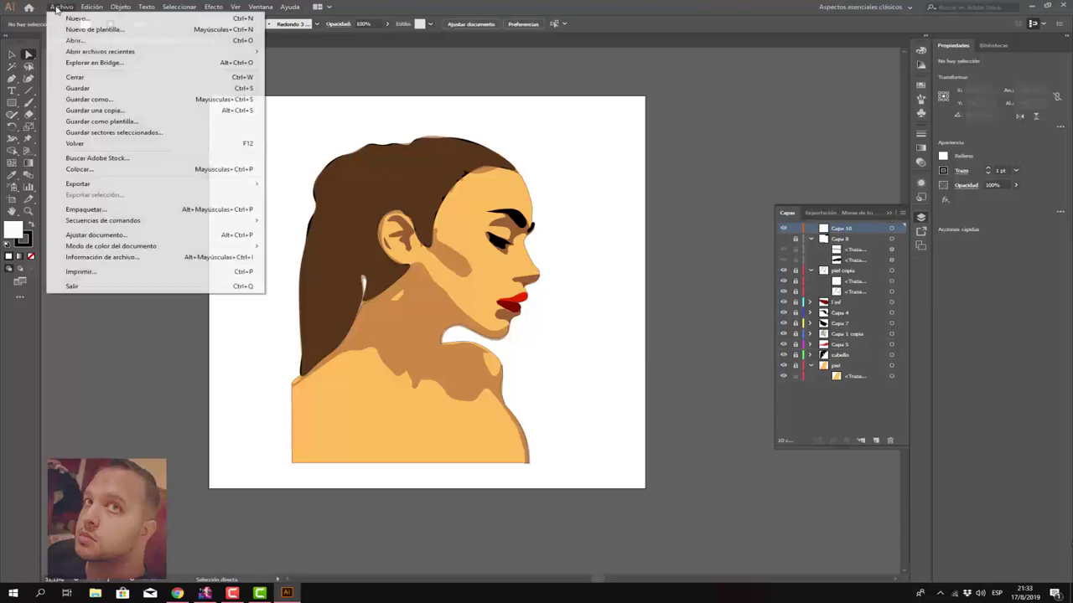
pyautogui.click(197, 173)
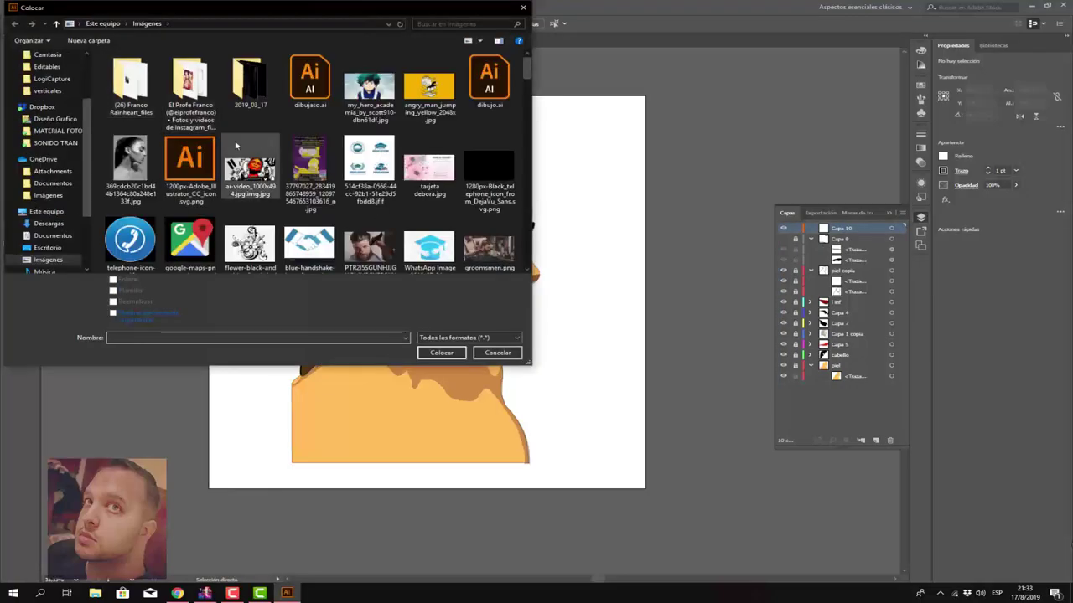
pyautogui.doubleClick(129, 168)
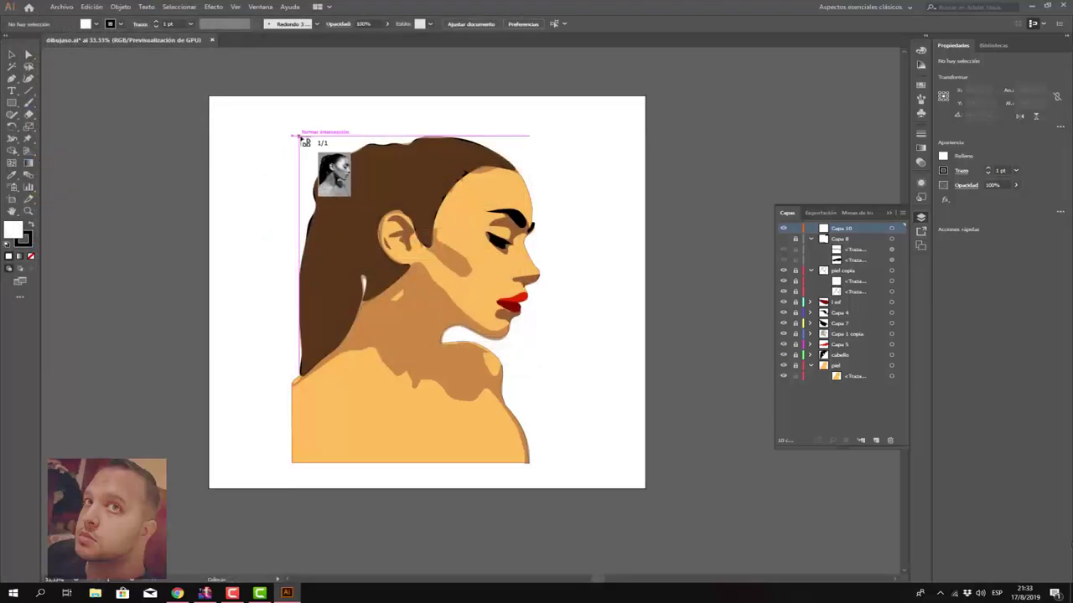
pyautogui.moveTo(321, 153); pyautogui.dragTo(546, 471)
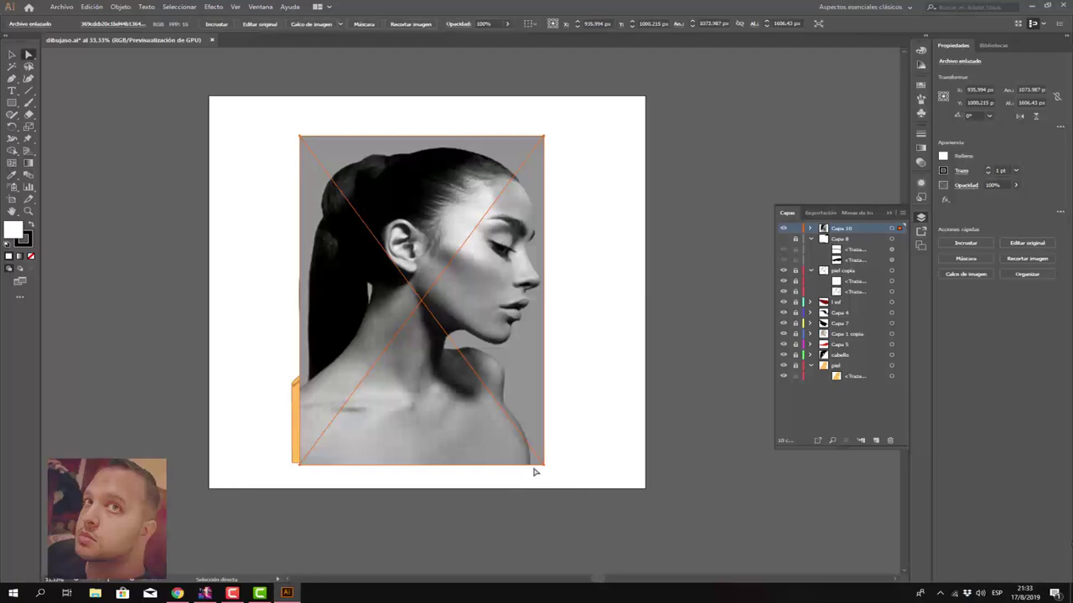
pyautogui.moveTo(384, 441); pyautogui.dragTo(378, 439)
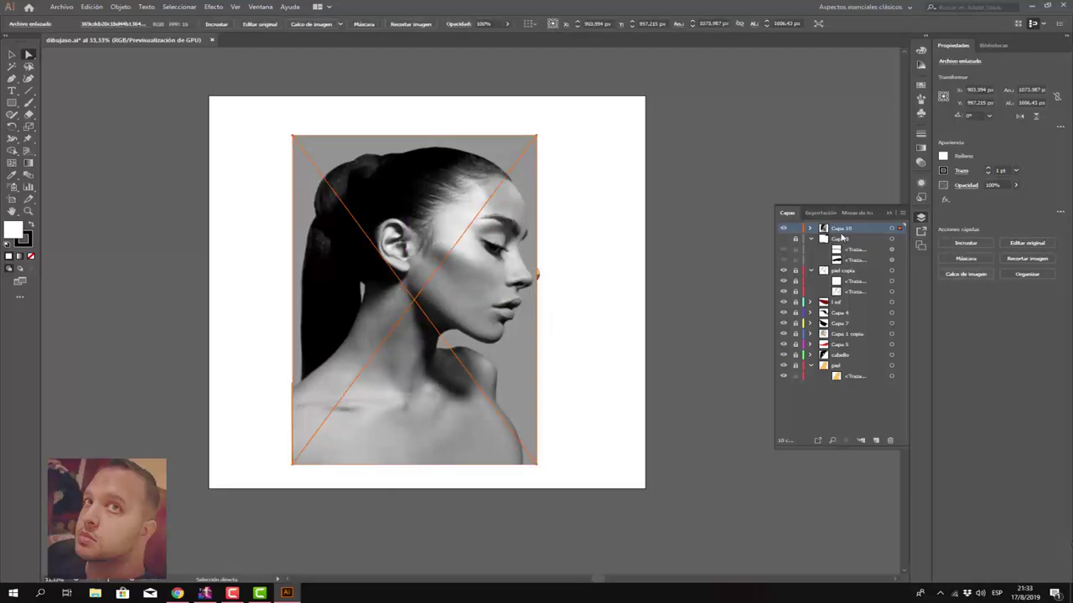
# Step: Image-trace the photo with the high-fidelity photo preset and set its blend mode to Superponer
pyautogui.click(977, 279)
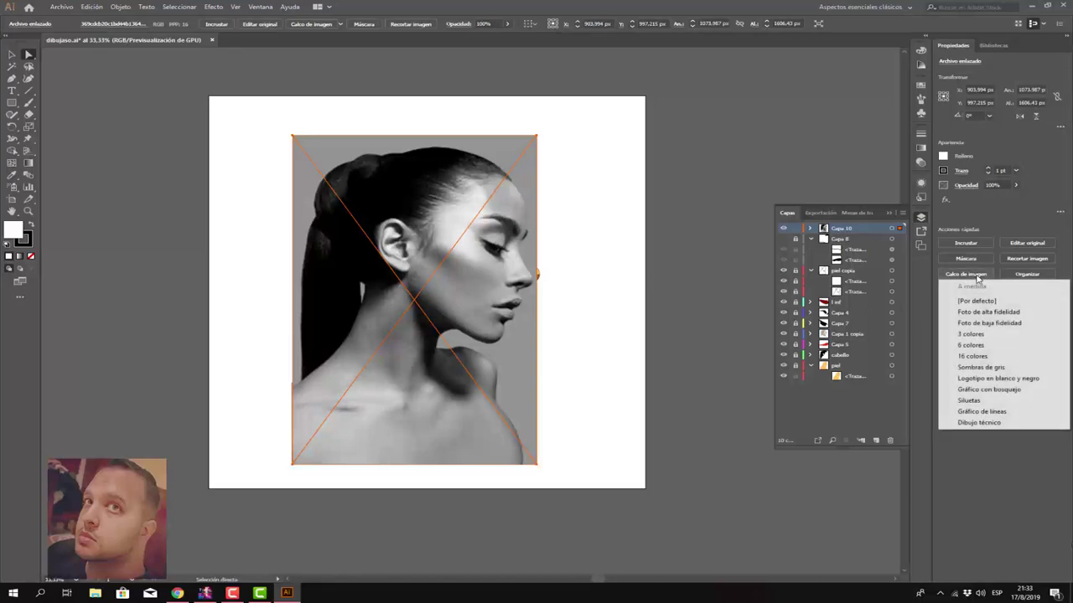
pyautogui.click(992, 325)
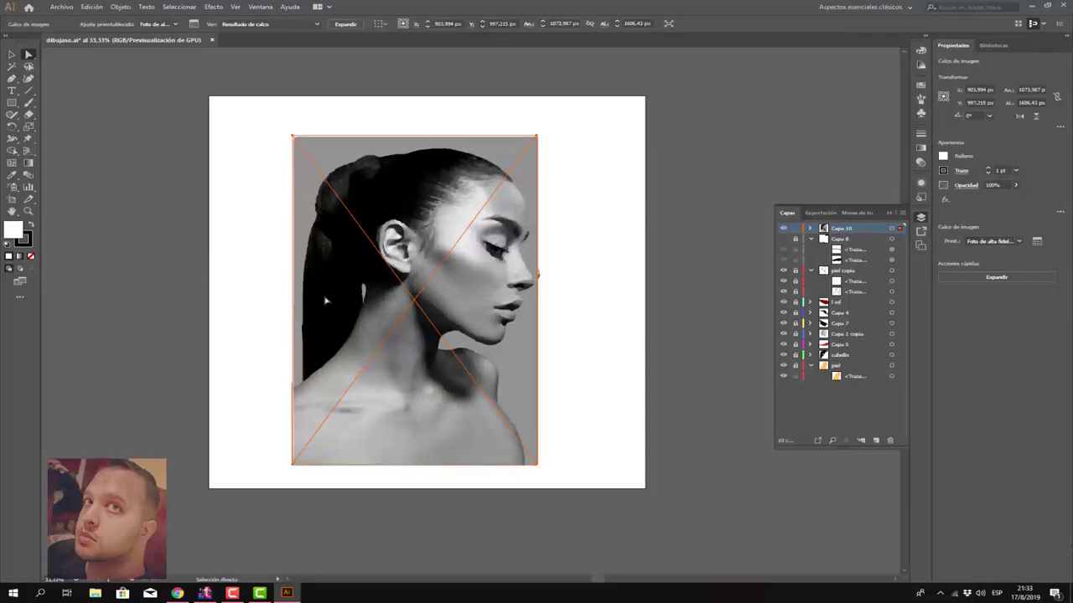
pyautogui.click(965, 185)
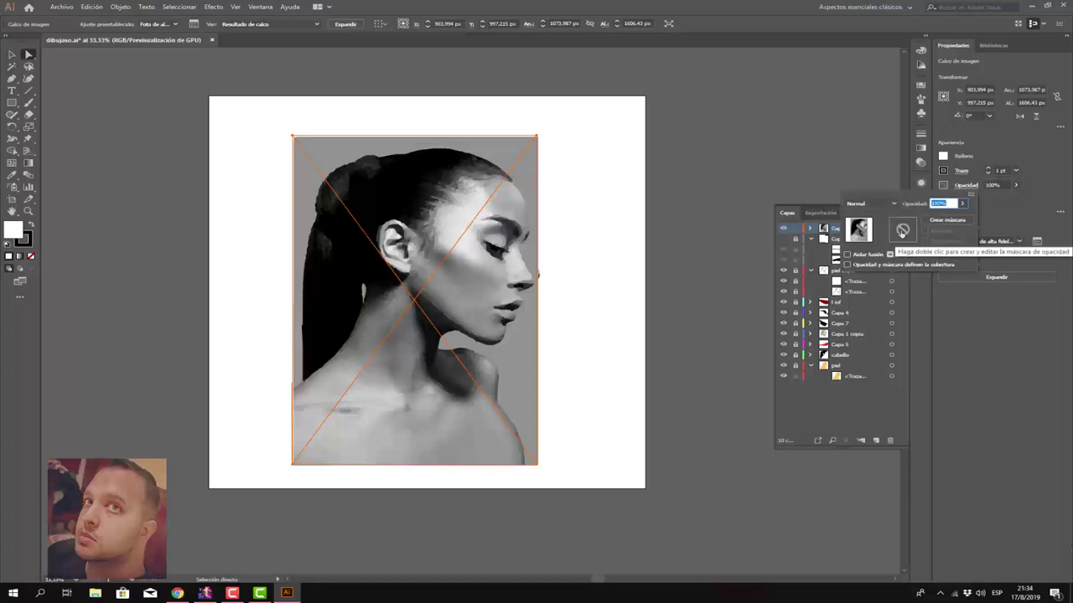
pyautogui.click(876, 203)
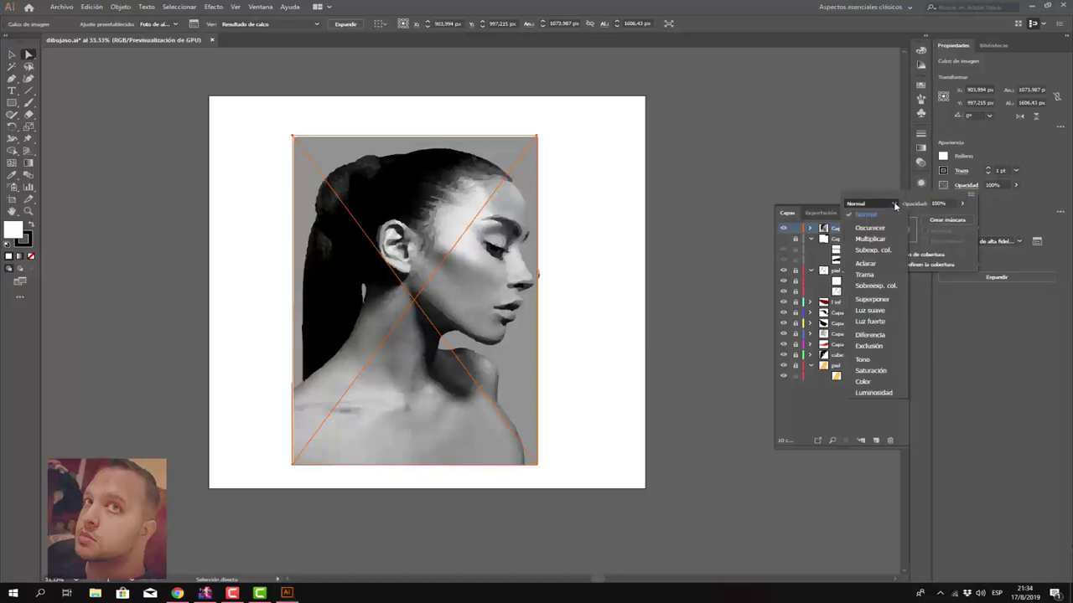
pyautogui.click(873, 300)
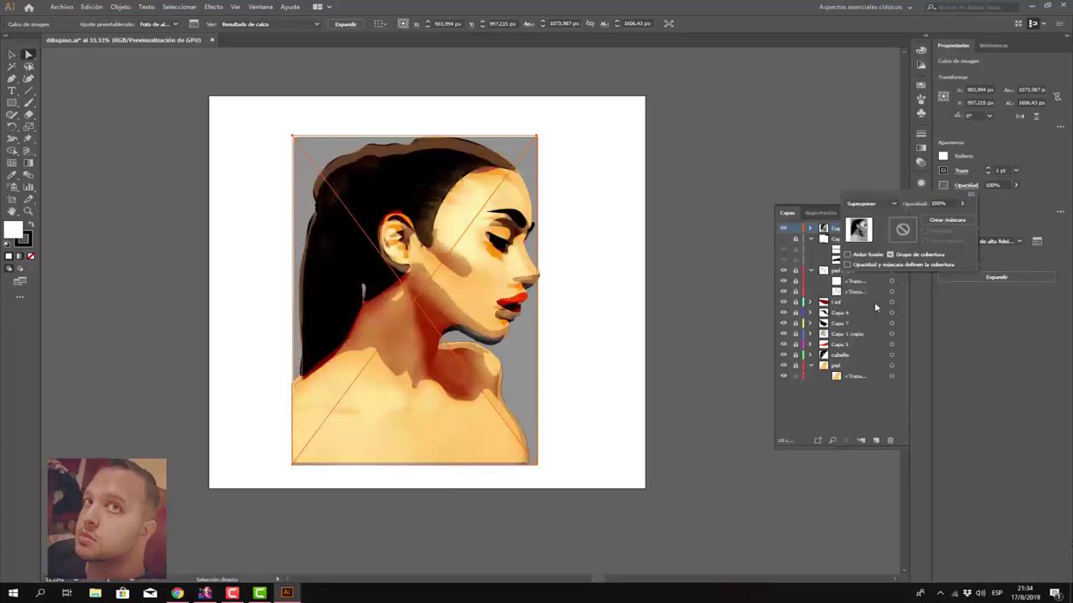
pyautogui.click(959, 319)
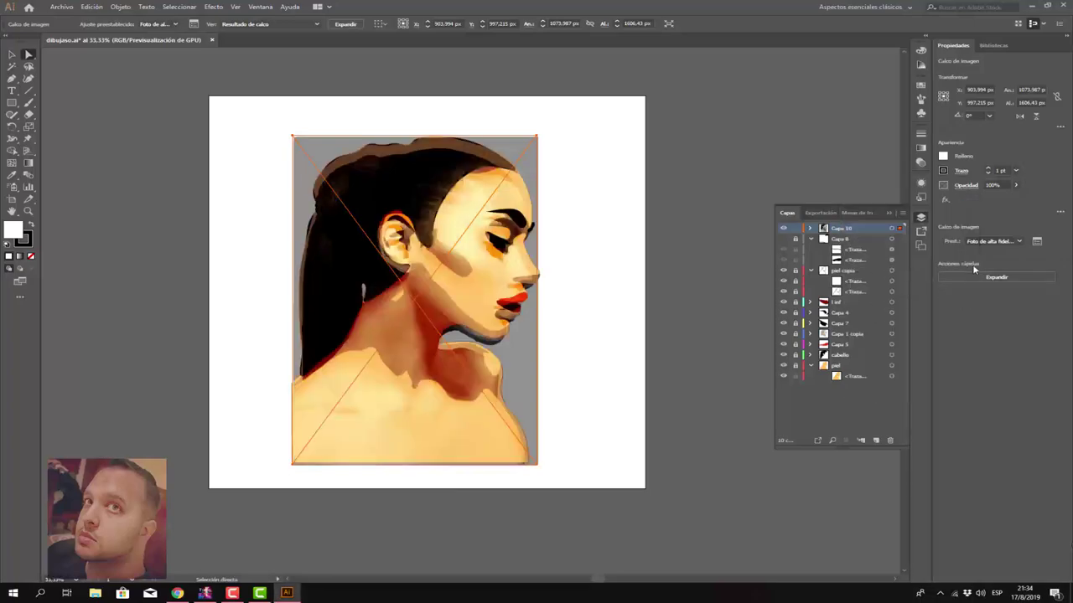
# Step: Lower the trace to 65% opacity, resize it to match the artwork, and expand it
pyautogui.click(1016, 185)
pyautogui.moveTo(1019, 198); pyautogui.dragTo(1001, 198)
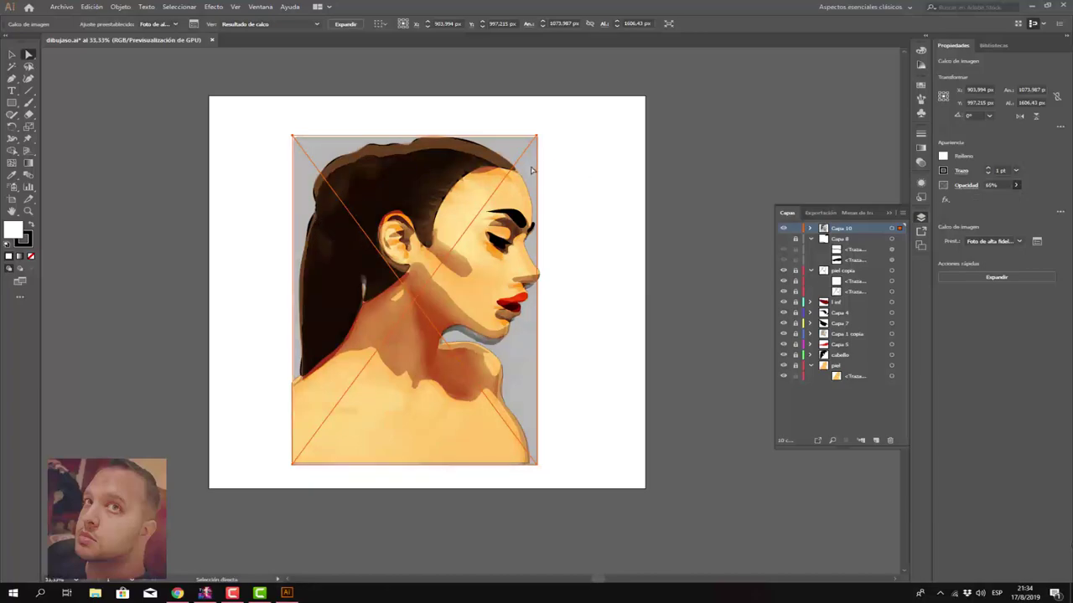
pyautogui.moveTo(530, 171); pyautogui.dragTo(531, 148)
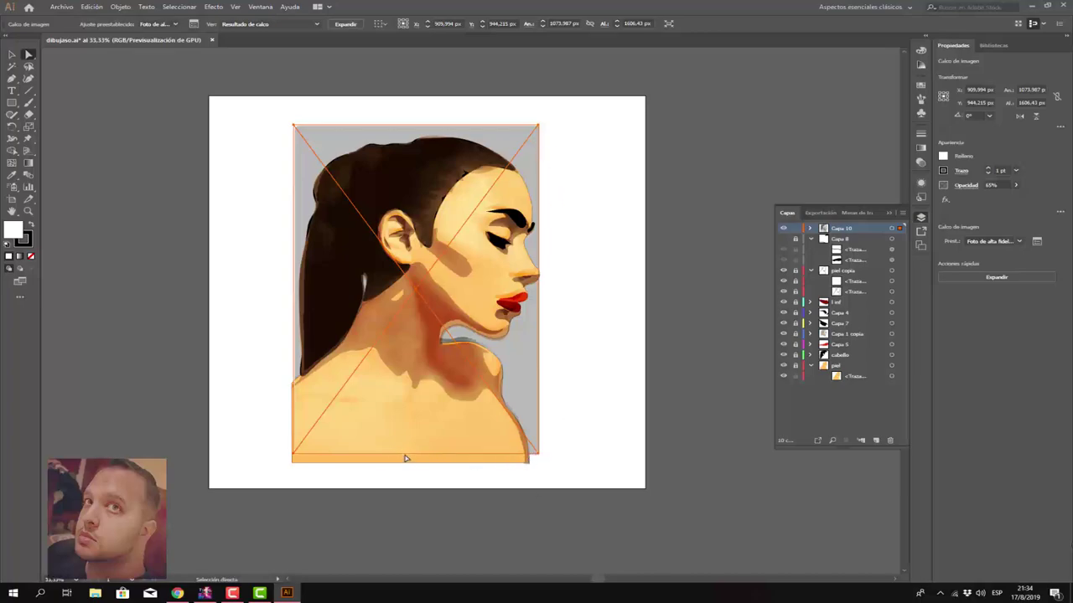
pyautogui.press('v')
pyautogui.moveTo(414, 453)
pyautogui.mouseDown()
pyautogui.moveTo(411, 461)
pyautogui.moveTo(433, 449)
pyautogui.mouseUp()
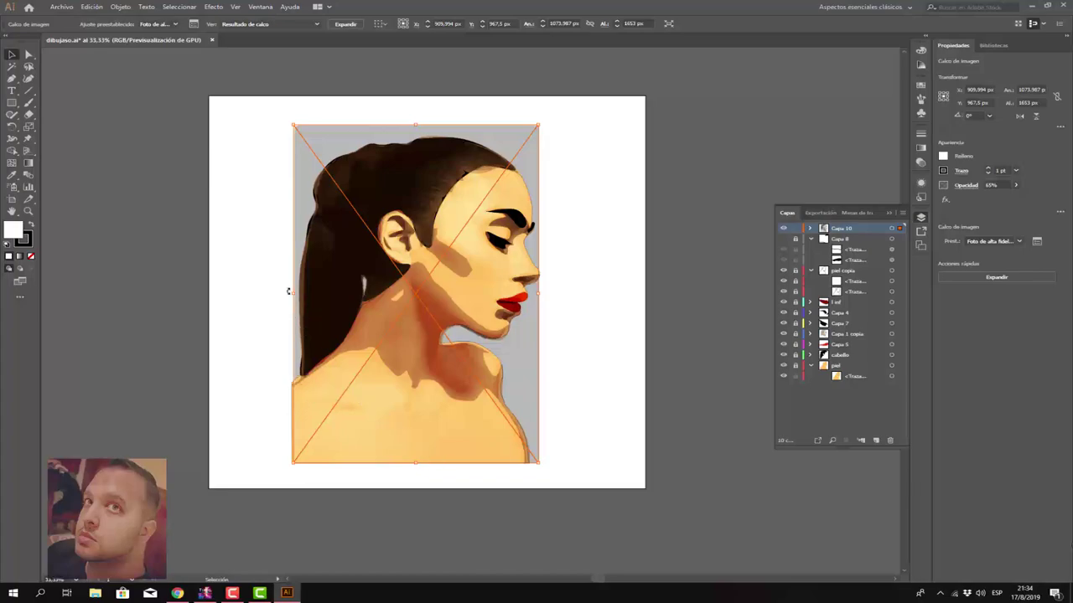
pyautogui.moveTo(293, 295); pyautogui.dragTo(291, 295)
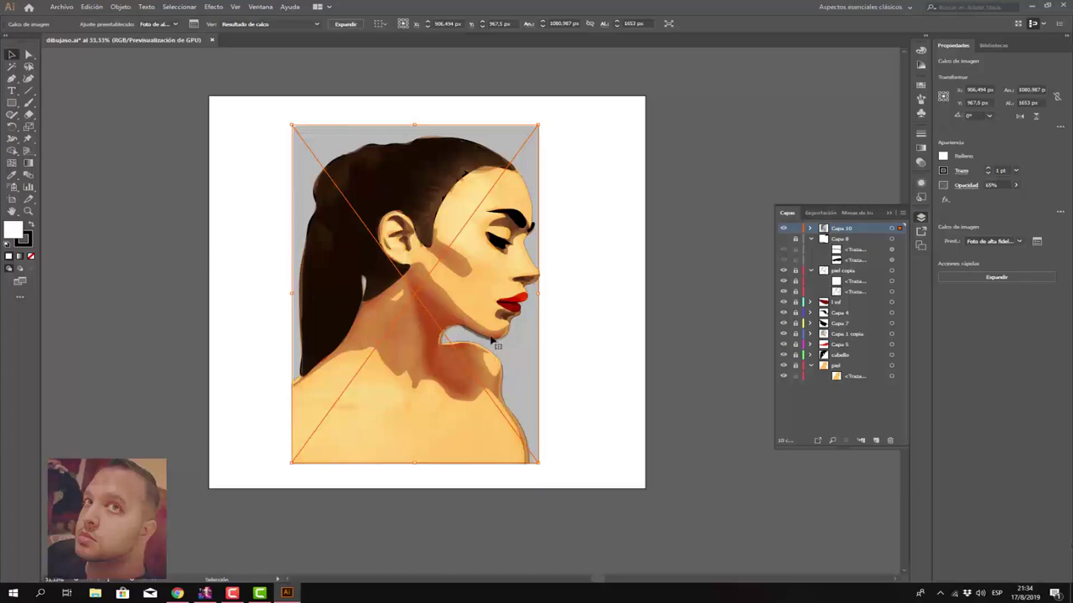
pyautogui.click(1002, 278)
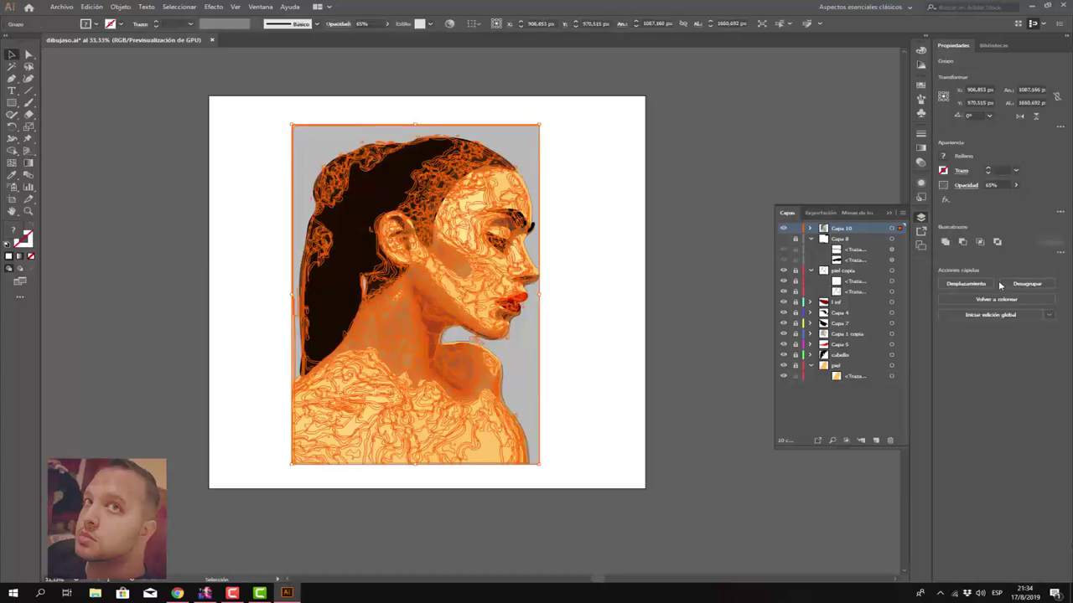
# Step: Expand the Capa 10 group in Layers to list its individual paths
pyautogui.click(810, 228)
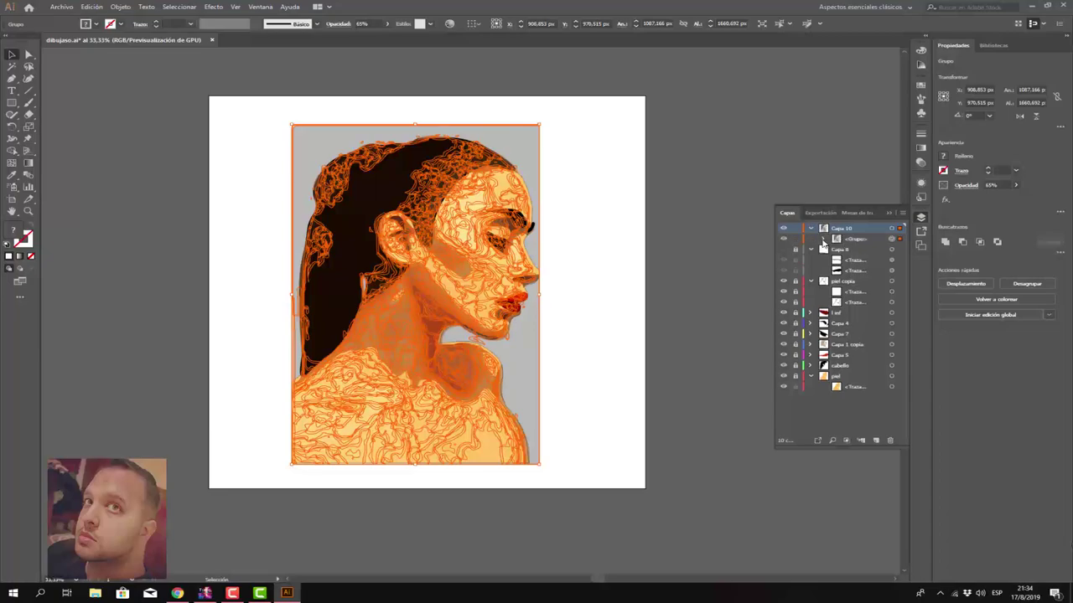
pyautogui.click(823, 239)
pyautogui.scroll(-1, 854, 379)
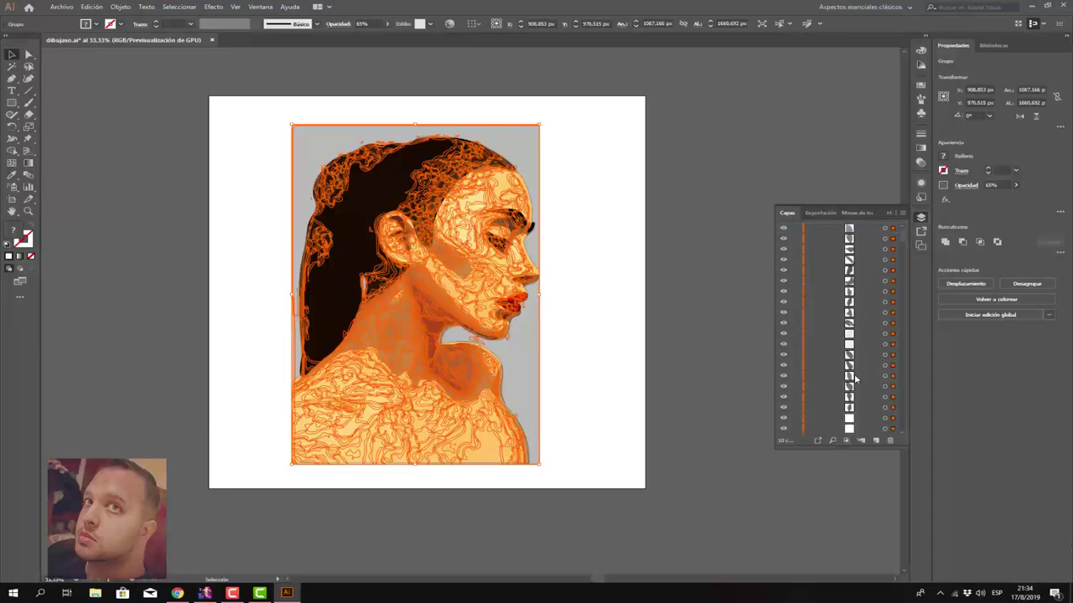
pyautogui.scroll(-3, 854, 379)
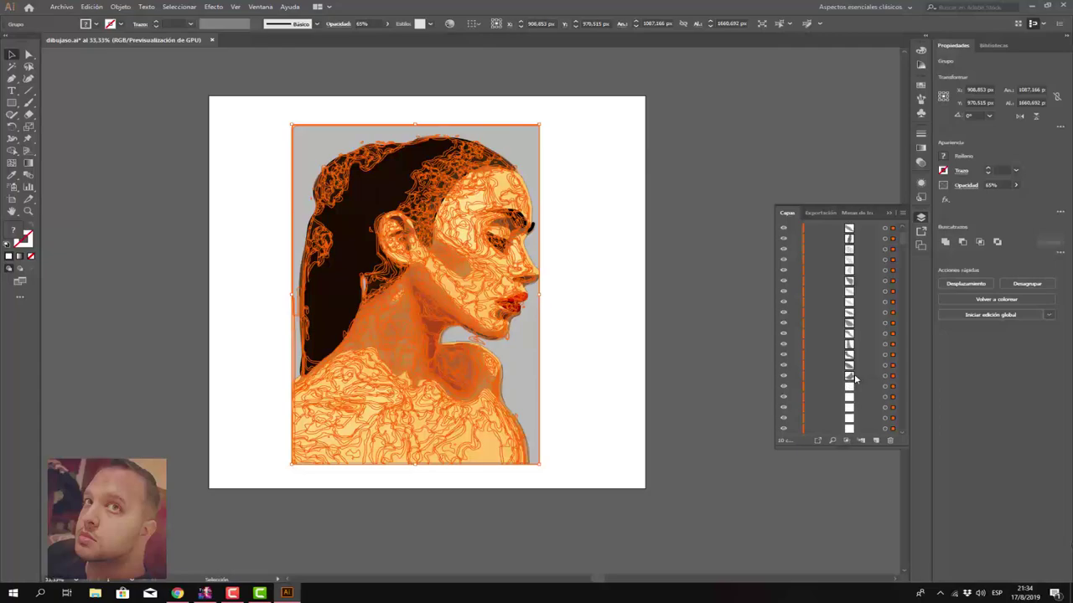
pyautogui.scroll(-3, 852, 376)
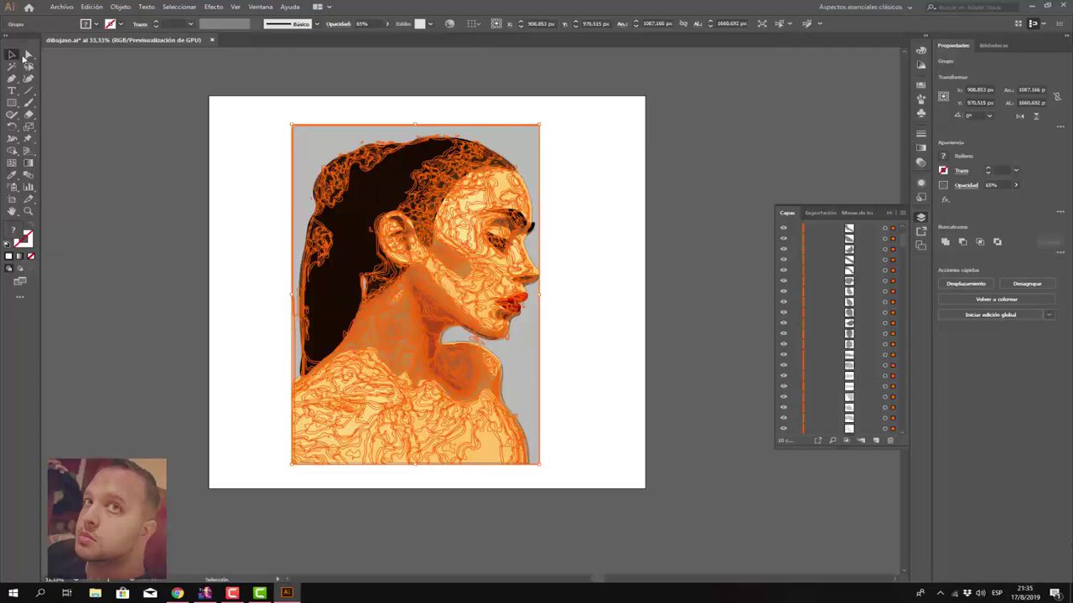
pyautogui.click(221, 127)
# Step: Select the grey background path with Direct Selection and fill it with the red swatch
pyautogui.click(36, 54)
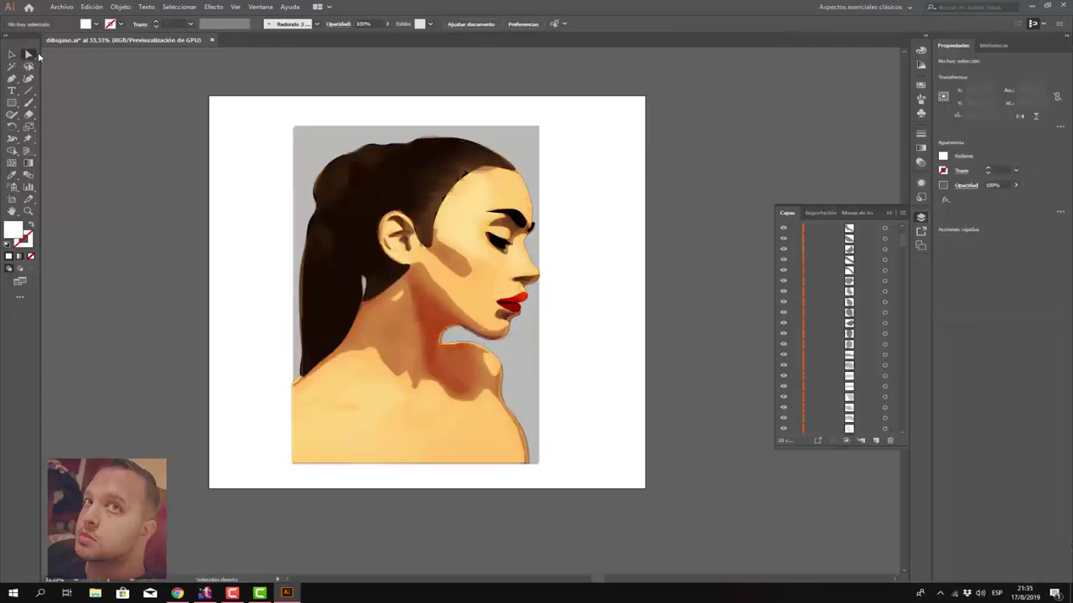
pyautogui.click(311, 142)
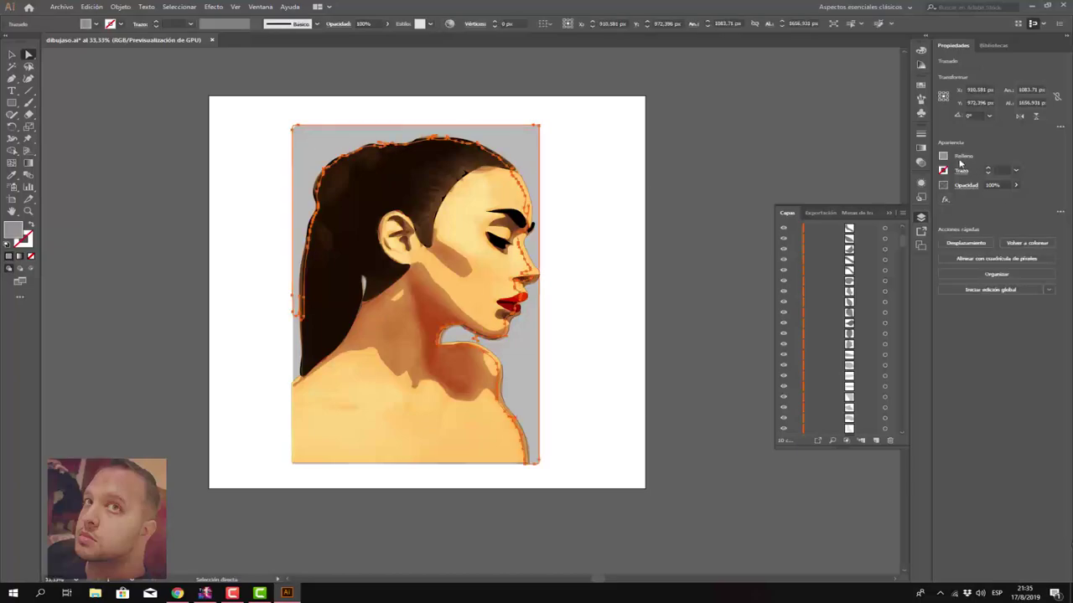
pyautogui.click(944, 157)
pyautogui.click(905, 198)
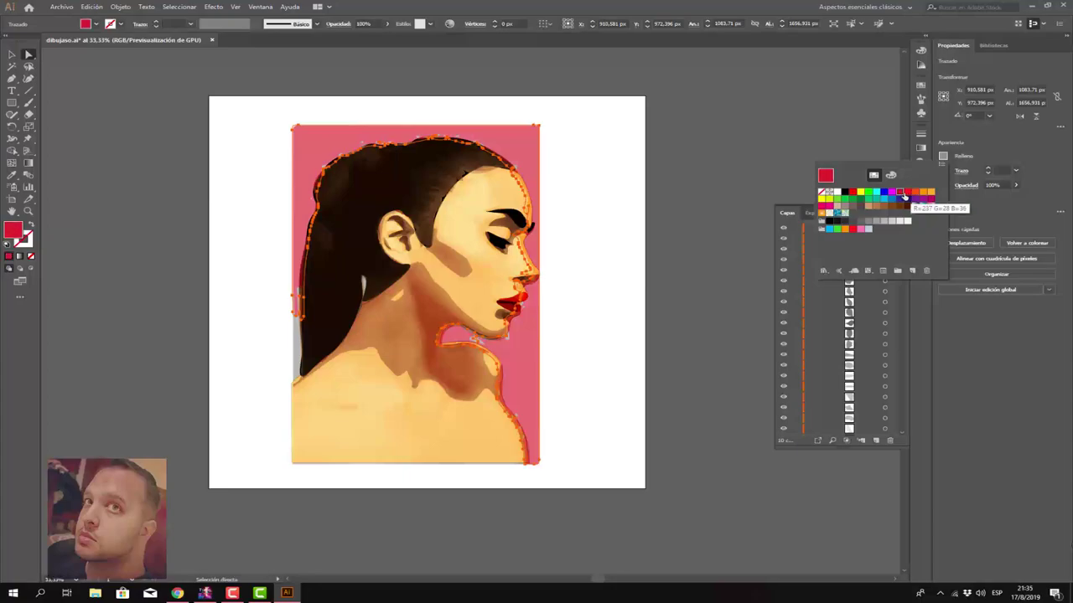
pyautogui.click(907, 193)
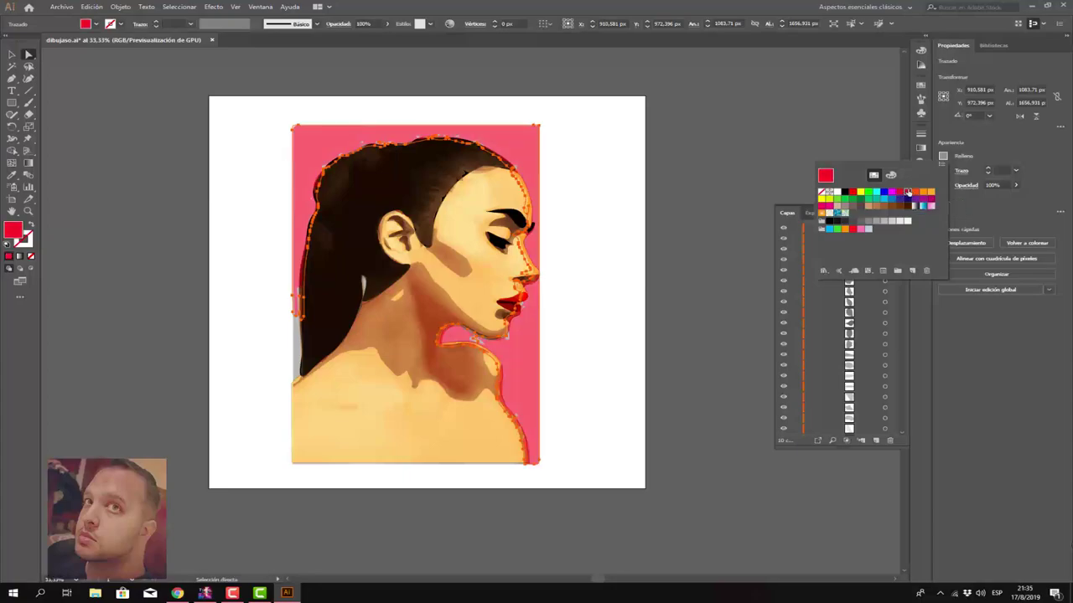
pyautogui.doubleClick(906, 193)
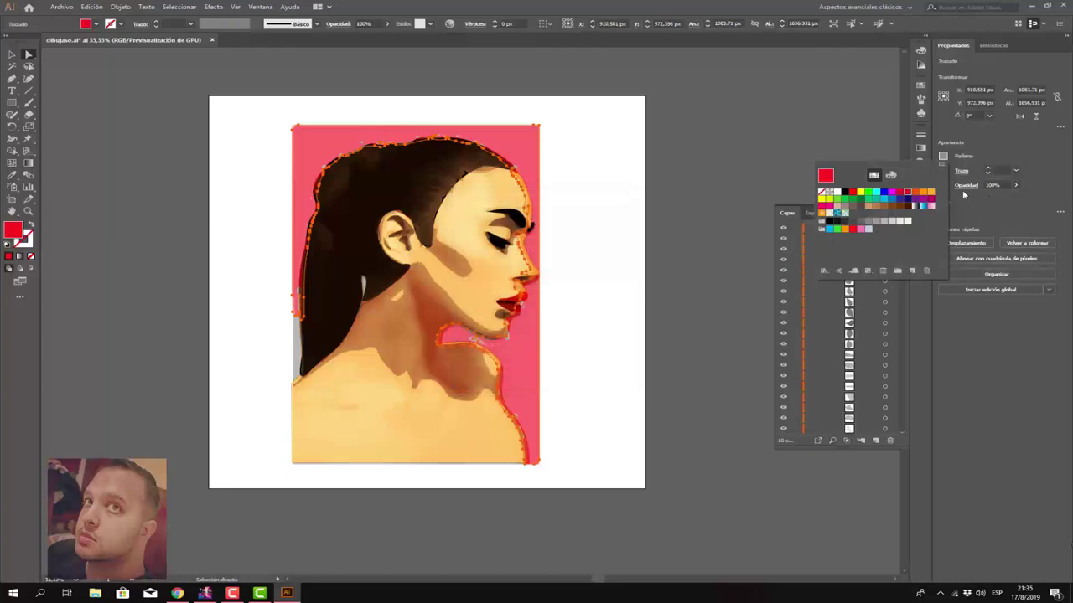
pyautogui.click(999, 202)
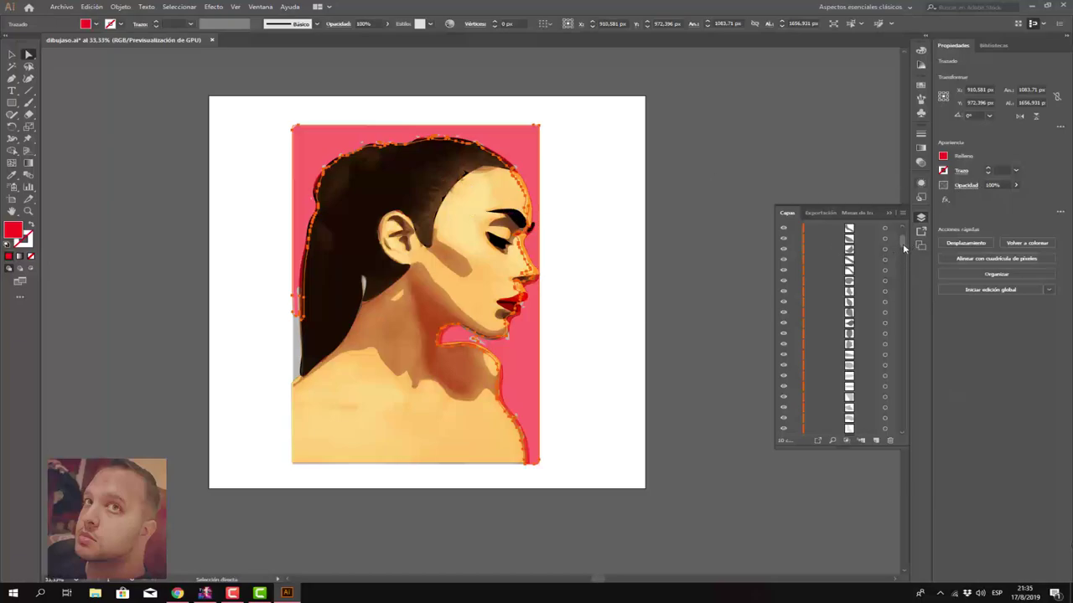
pyautogui.moveTo(902, 242); pyautogui.dragTo(906, 422)
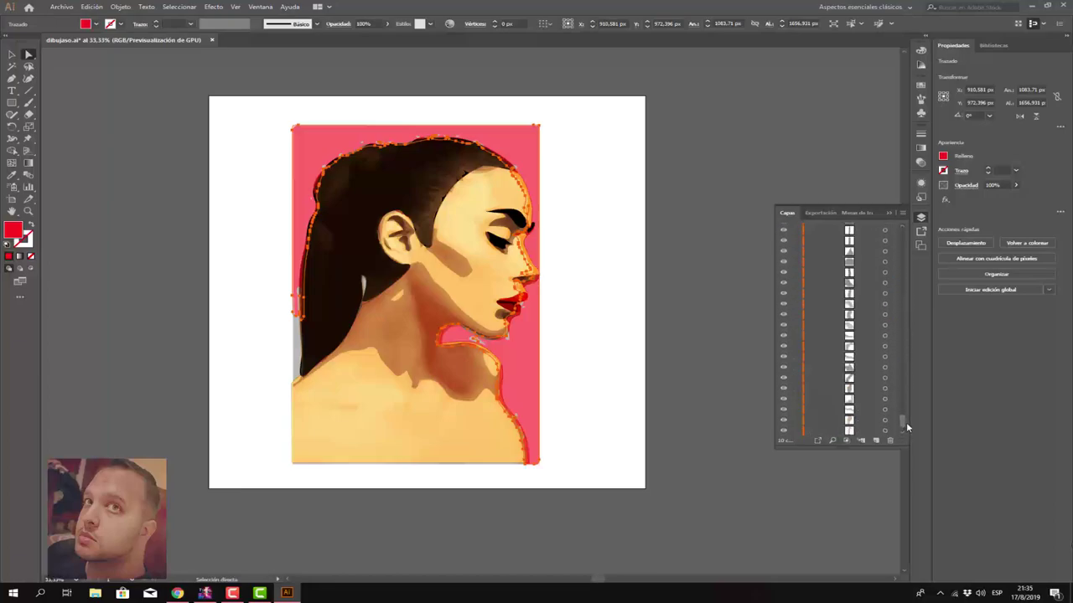
pyautogui.click(860, 399)
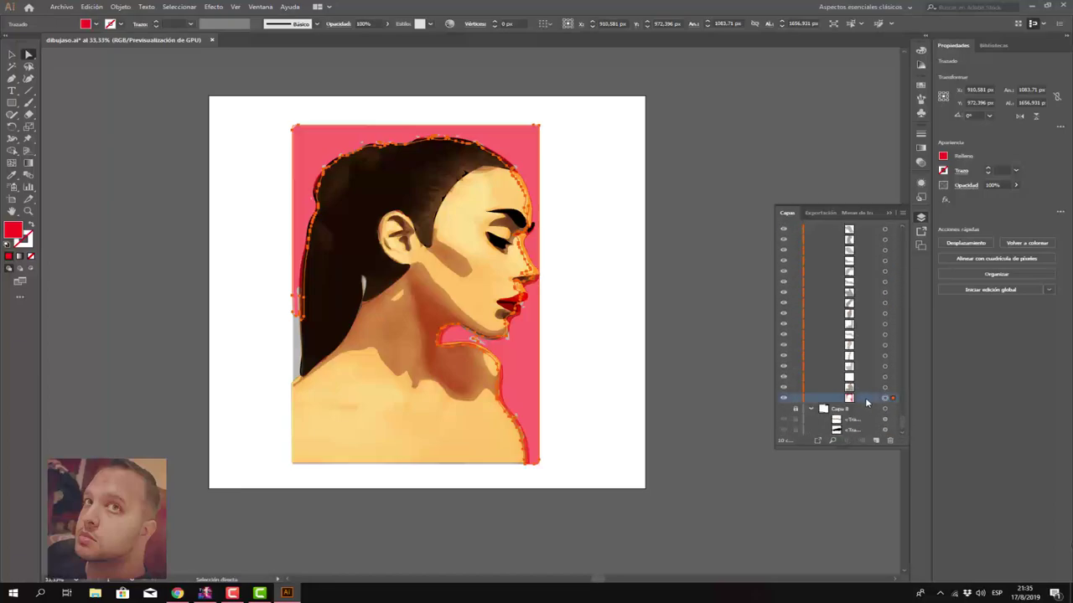
pyautogui.moveTo(866, 403); pyautogui.dragTo(871, 225)
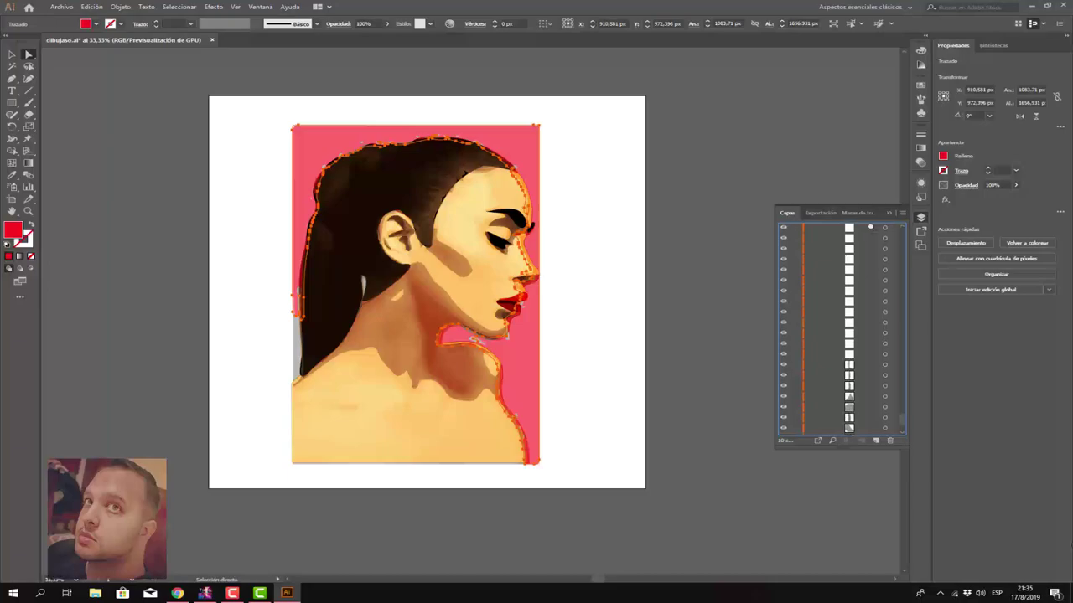
pyautogui.moveTo(871, 225); pyautogui.dragTo(871, 225)
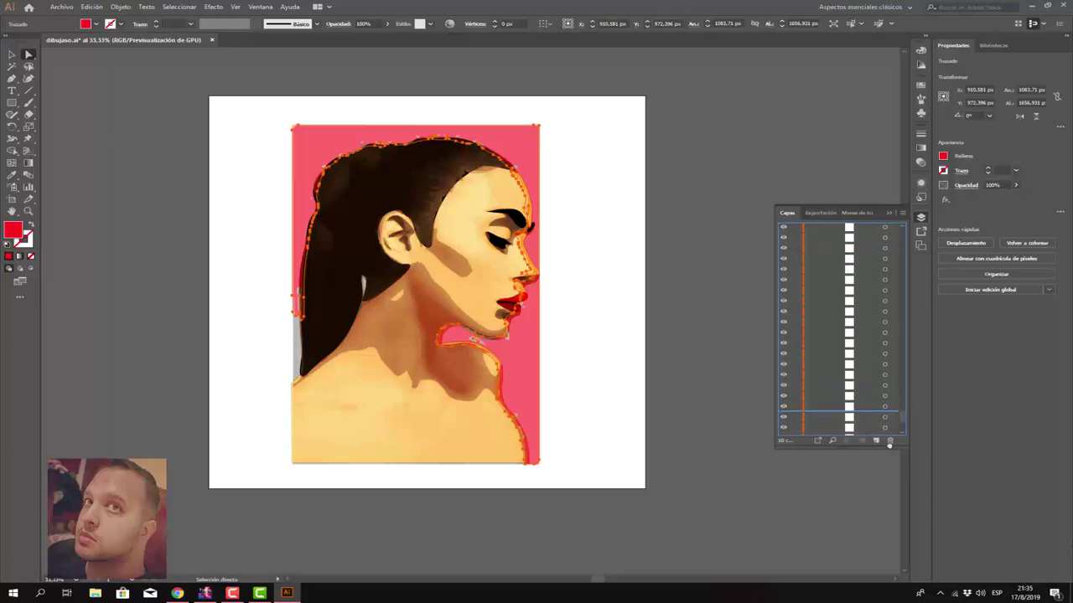
pyautogui.moveTo(871, 225)
pyautogui.mouseDown()
pyautogui.moveTo(892, 545)
pyautogui.moveTo(867, 414)
pyautogui.mouseUp()
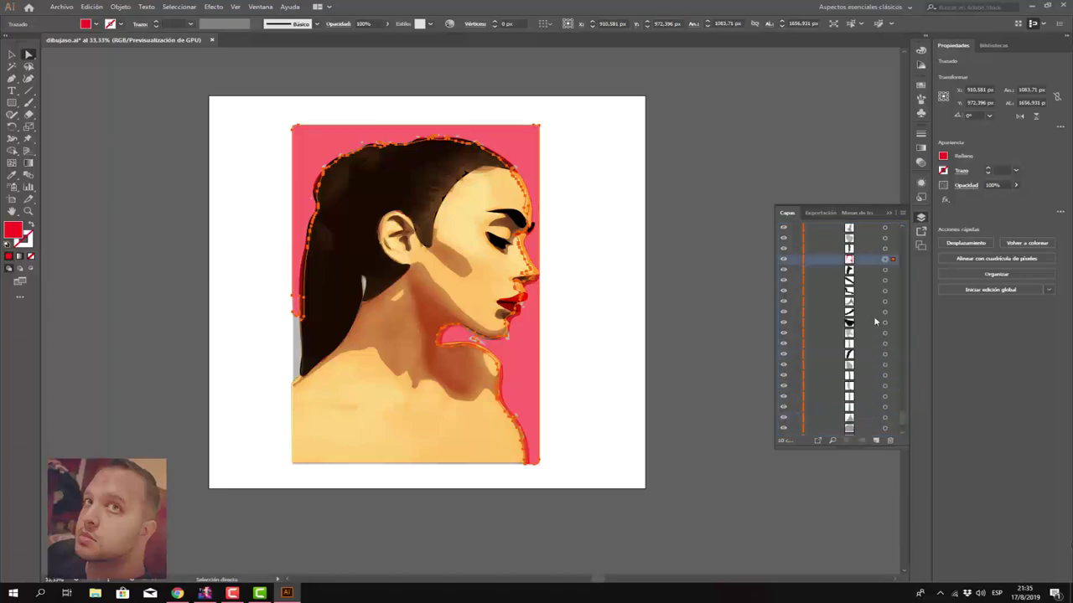
pyautogui.scroll(3, 871, 285)
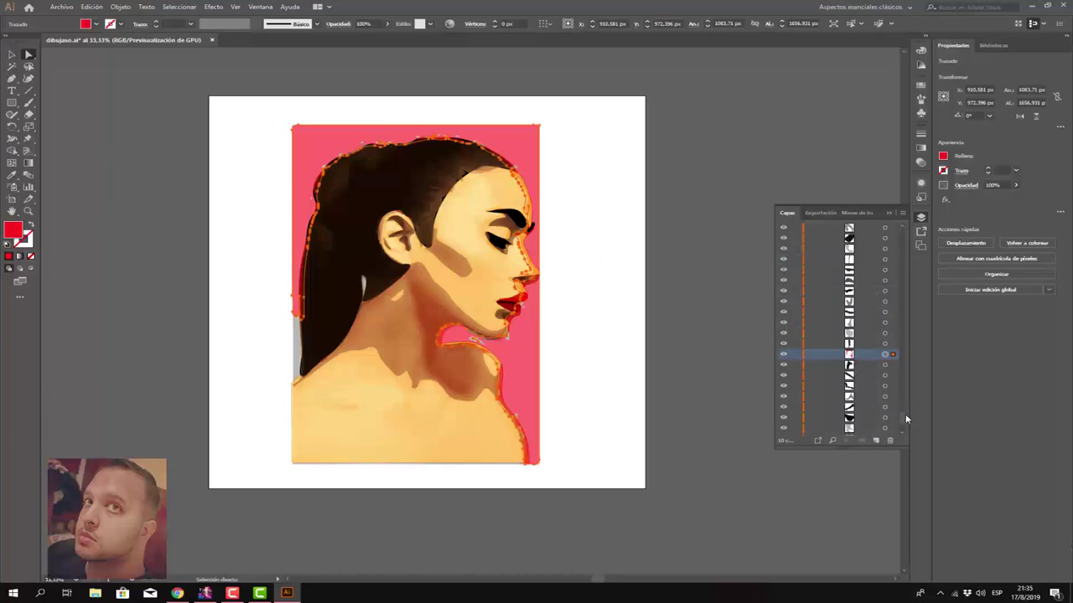
pyautogui.moveTo(905, 419)
pyautogui.mouseDown()
pyautogui.moveTo(904, 221)
pyautogui.moveTo(901, 395)
pyautogui.moveTo(902, 239)
pyautogui.mouseUp()
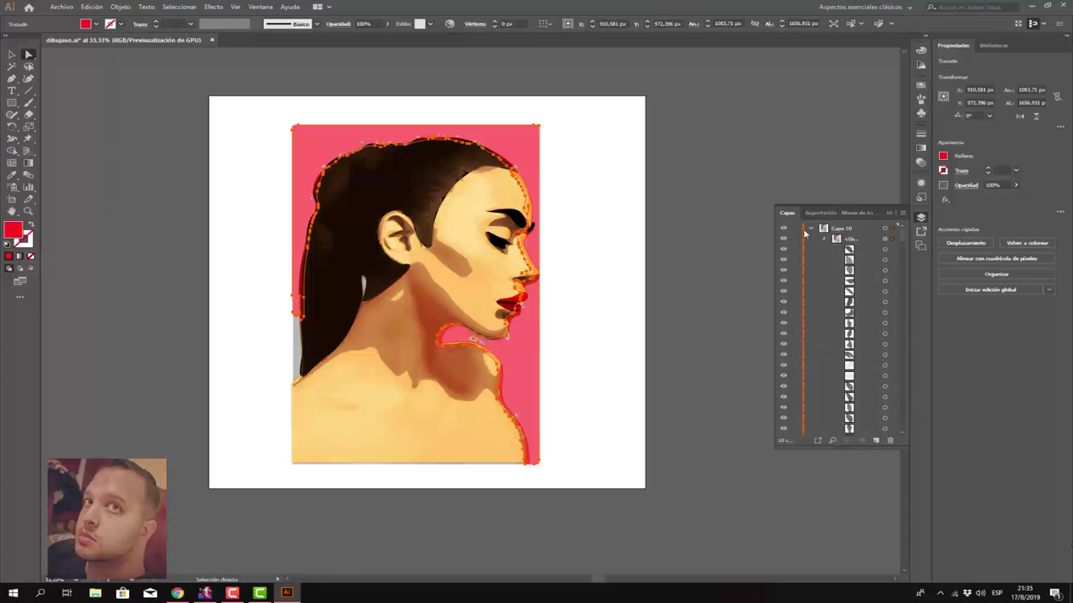
# Step: Add a new layer, Capa 11, above Capa 10 and paste the red background shape into it
pyautogui.click(823, 239)
pyautogui.click(840, 228)
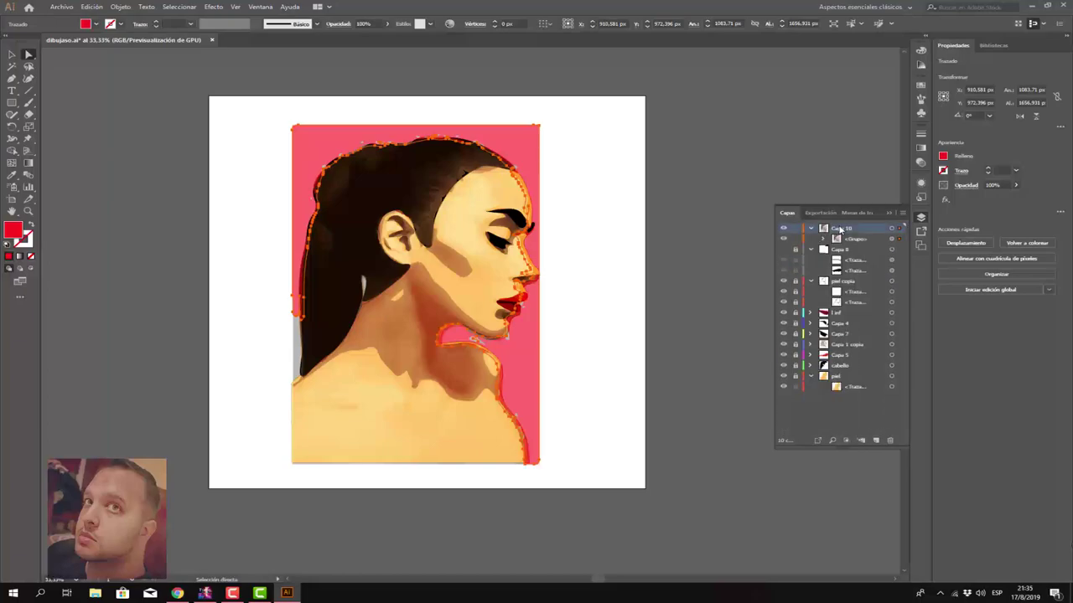
pyautogui.click(882, 439)
pyautogui.hotkey('ctrl', 'v')
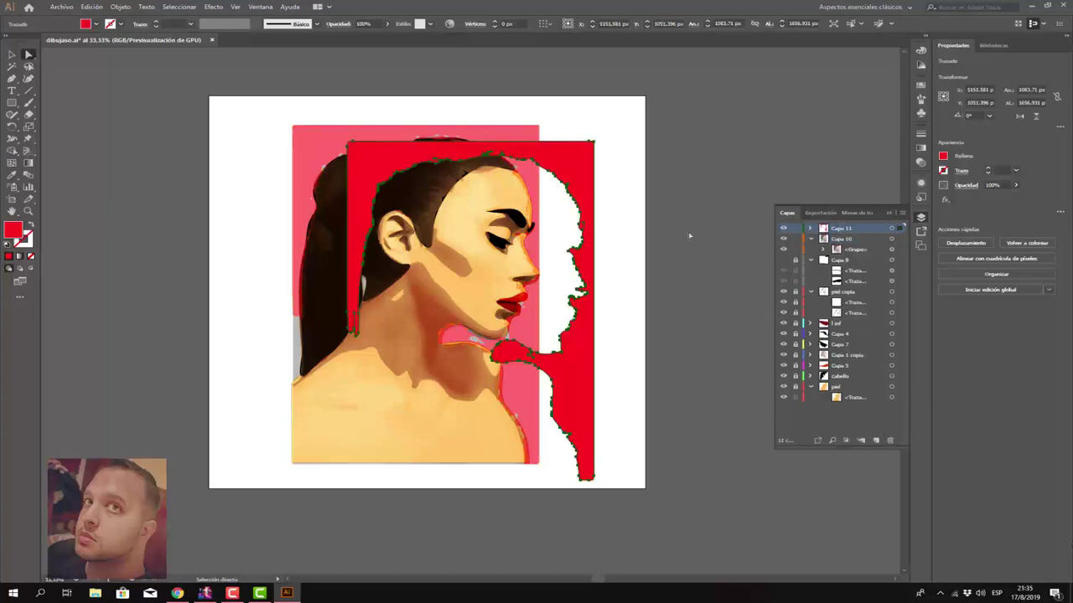
# Step: Align the pasted red shape exactly over the portrait's edges
pyautogui.moveTo(583, 167); pyautogui.dragTo(527, 151)
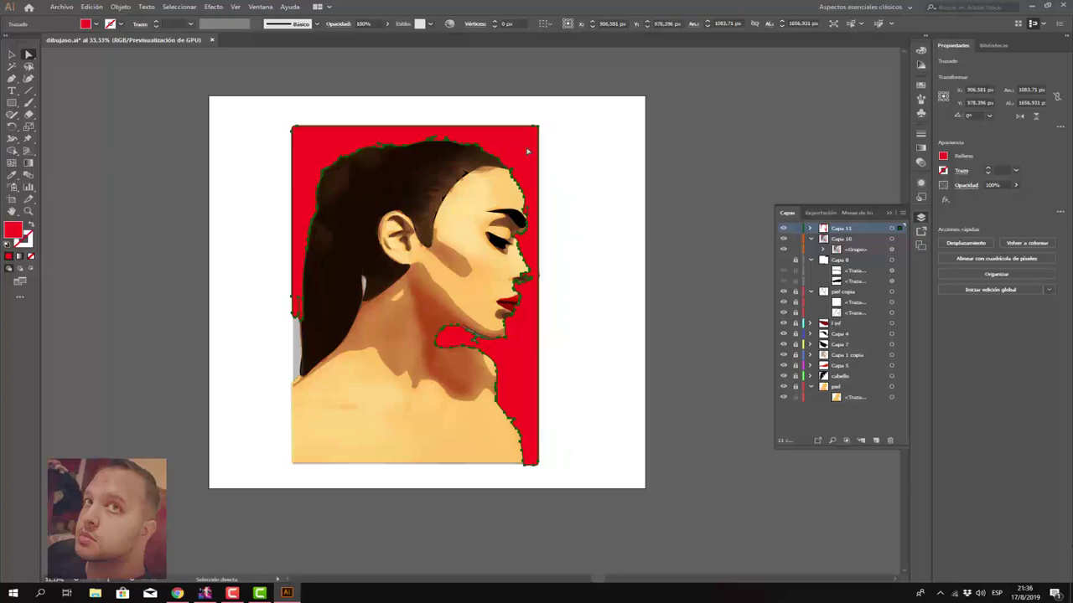
pyautogui.click(598, 158)
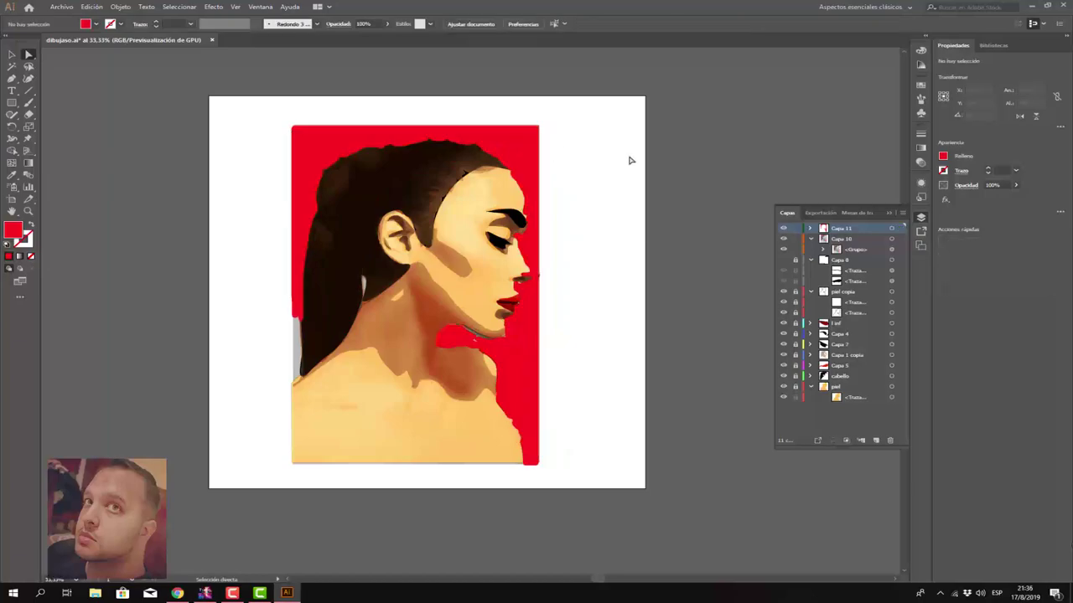
pyautogui.click(12, 54)
pyautogui.moveTo(530, 160); pyautogui.dragTo(543, 159)
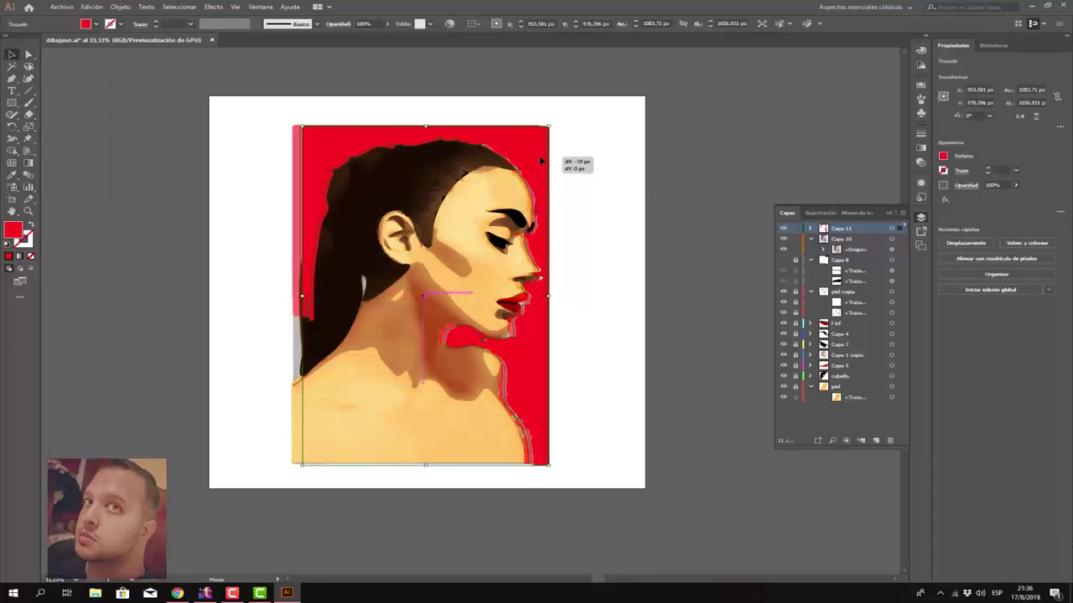
pyautogui.moveTo(539, 159); pyautogui.dragTo(533, 158)
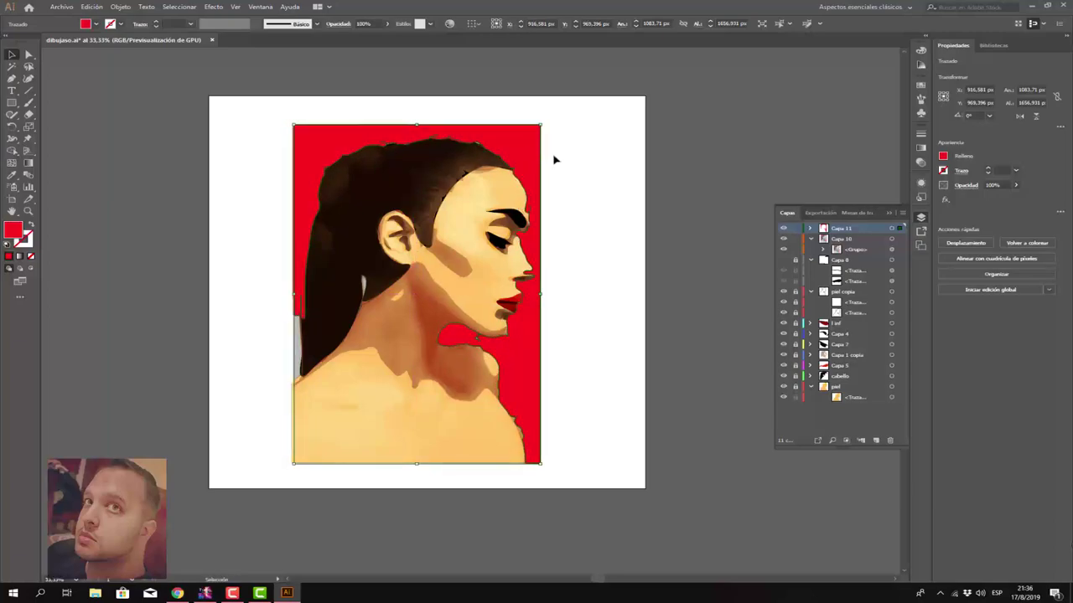
pyautogui.click(593, 180)
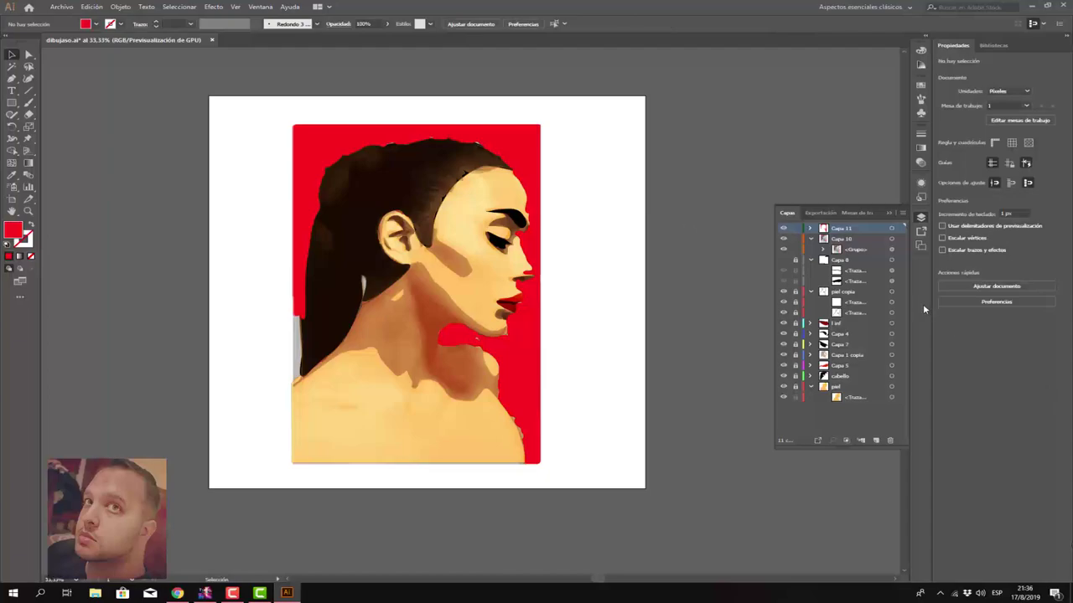
# Step: Delete the Capa 11 layer with its artwork and expand the group's path list
pyautogui.click(890, 440)
pyautogui.click(567, 310)
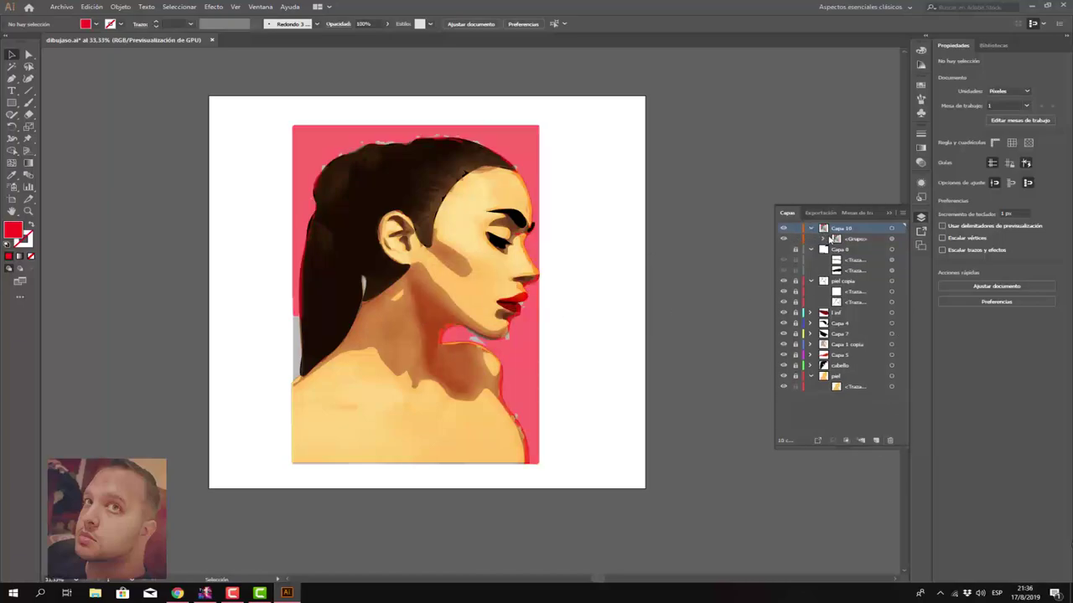
pyautogui.click(822, 240)
pyautogui.moveTo(903, 237); pyautogui.dragTo(915, 428)
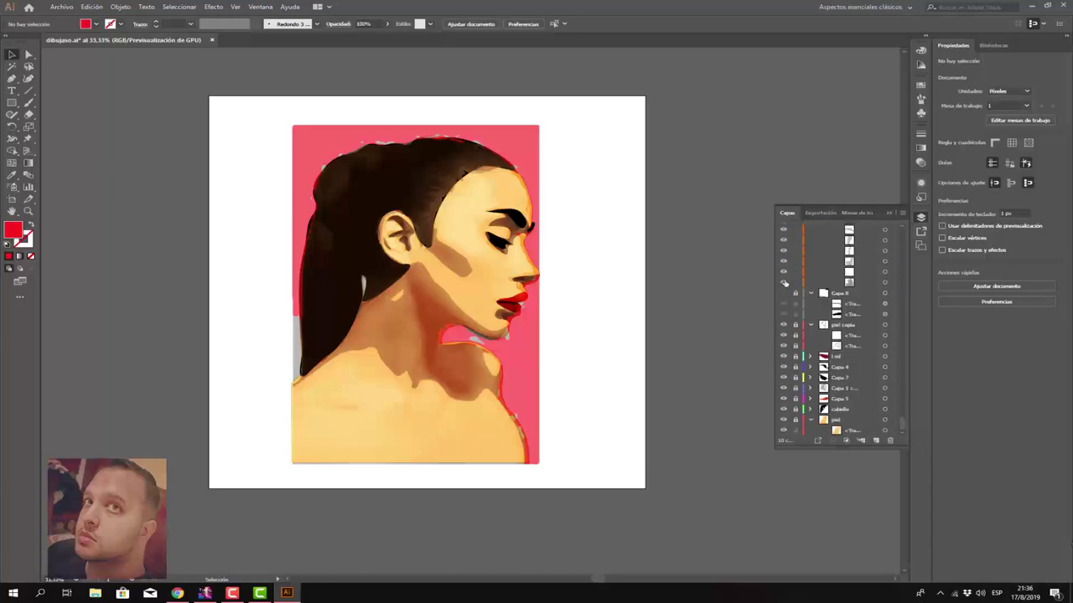
# Step: Find the pink background rectangle by toggling sublayer visibility, then delete it
pyautogui.click(784, 282)
pyautogui.click(785, 283)
pyautogui.click(783, 284)
pyautogui.click(783, 284)
pyautogui.click(858, 285)
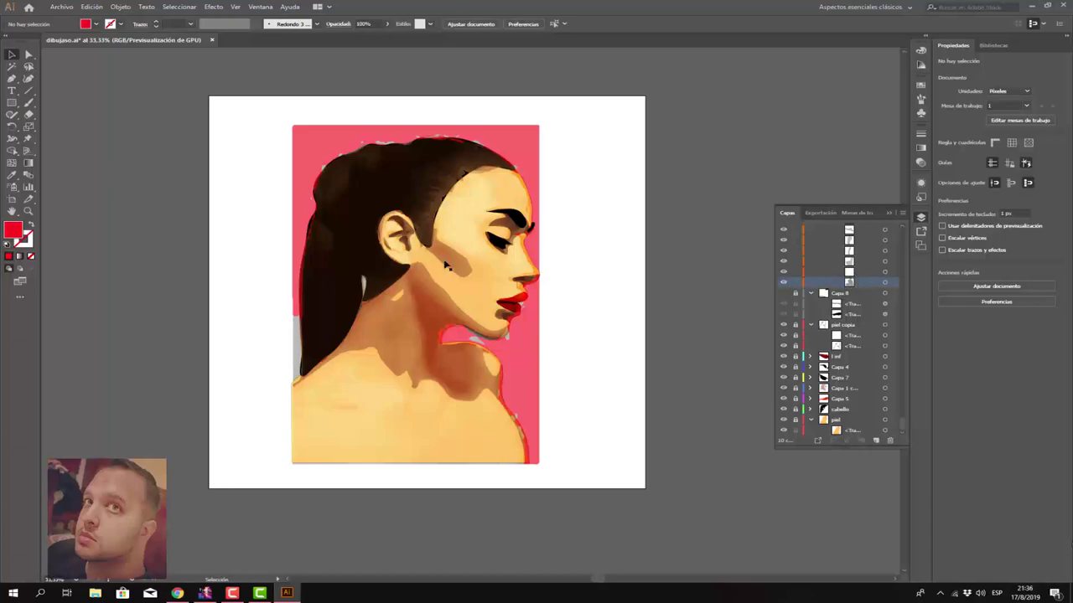
pyautogui.click(28, 55)
pyautogui.click(533, 151)
pyautogui.press('Delete')
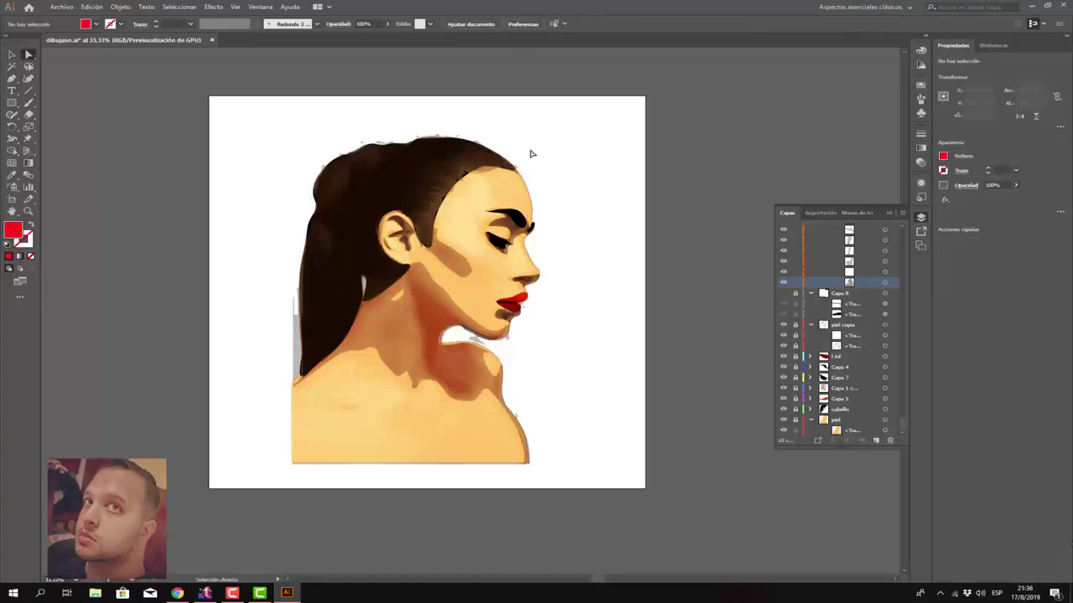
# Step: Delete the grey sliver left of the hair and the stray pieces under the chin
pyautogui.click(297, 336)
pyautogui.press('Delete')
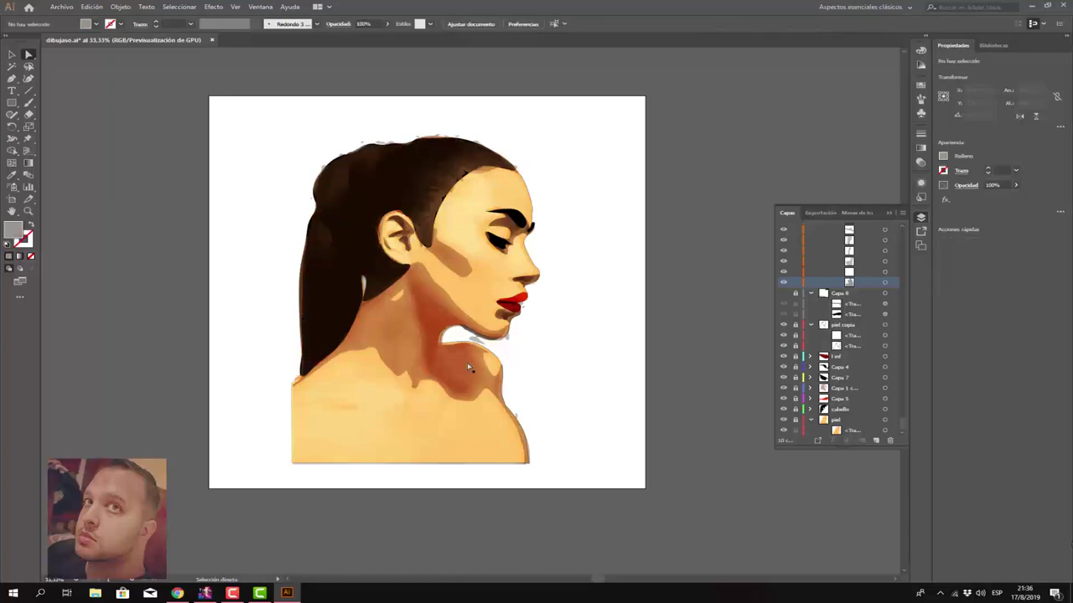
pyautogui.click(476, 342)
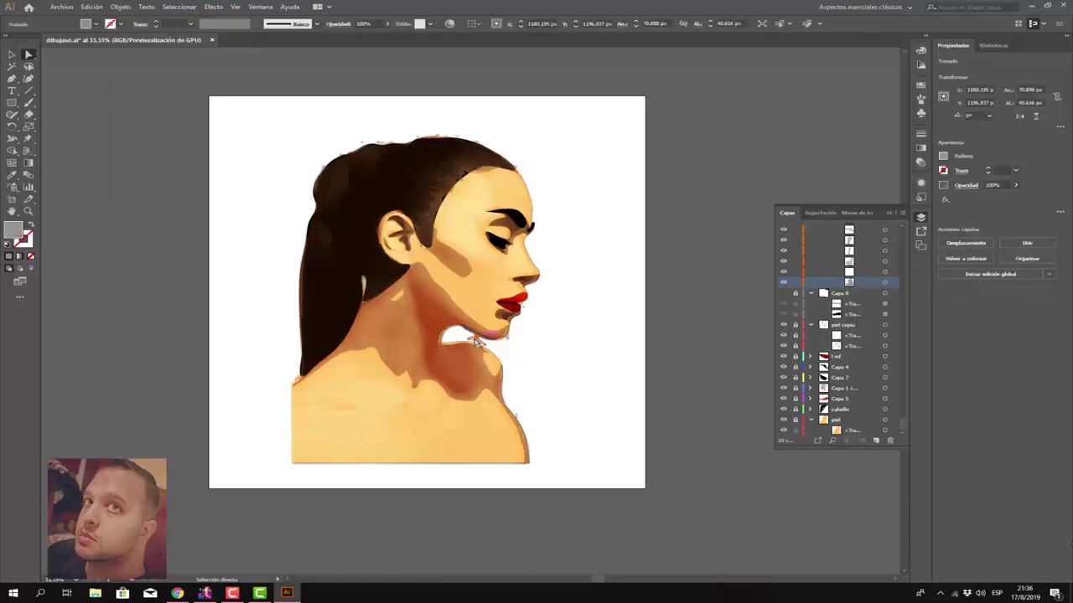
pyautogui.scroll(3, 477, 354)
pyautogui.scroll(2, 478, 351)
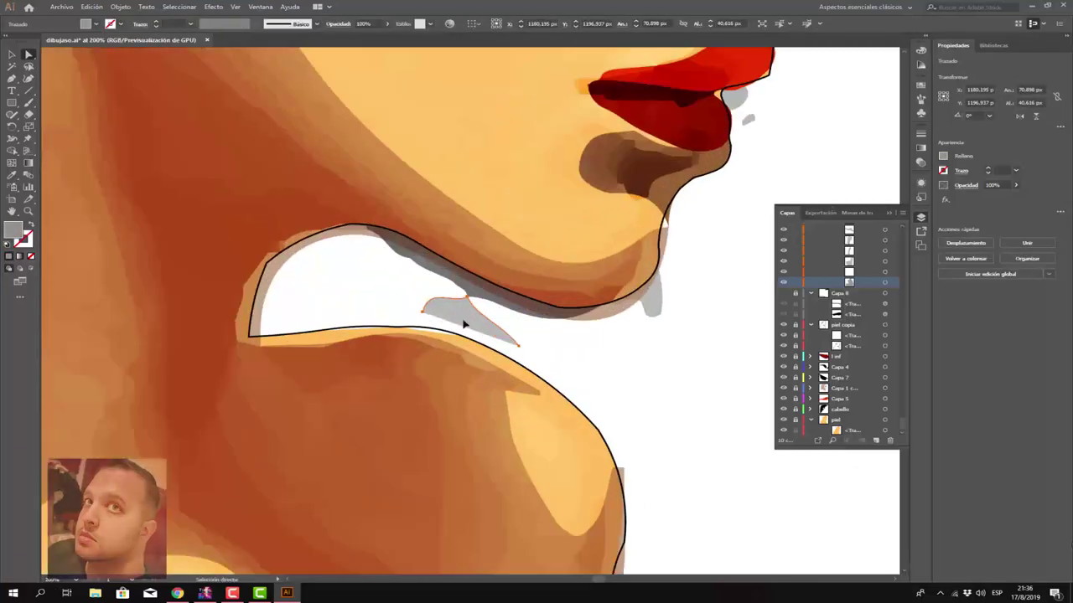
pyautogui.press('Delete')
pyautogui.click(469, 295)
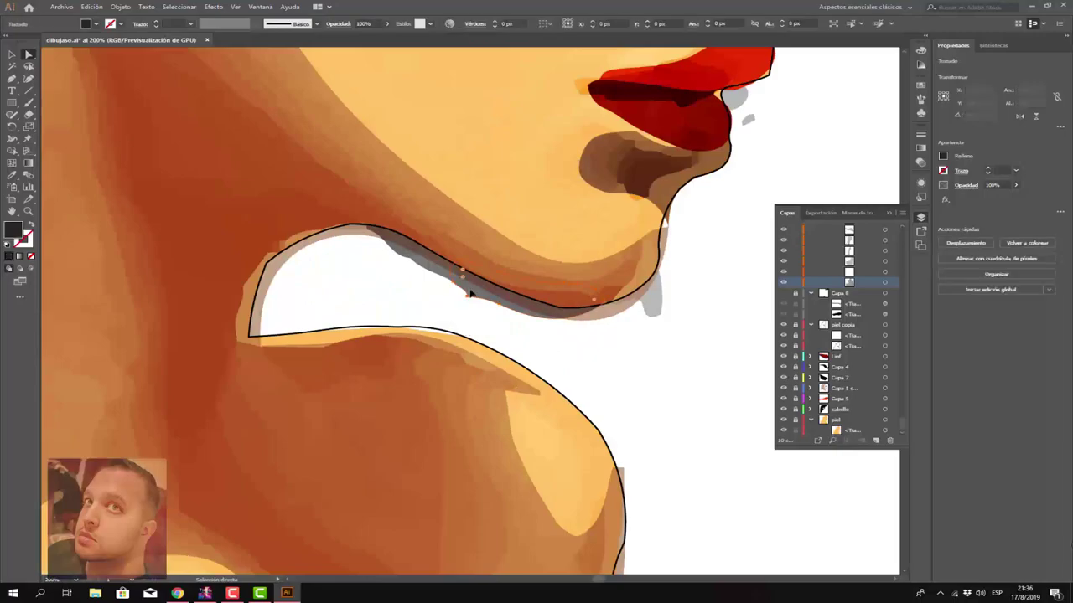
pyautogui.press('Delete')
pyautogui.press('Delete')
pyautogui.click(394, 247)
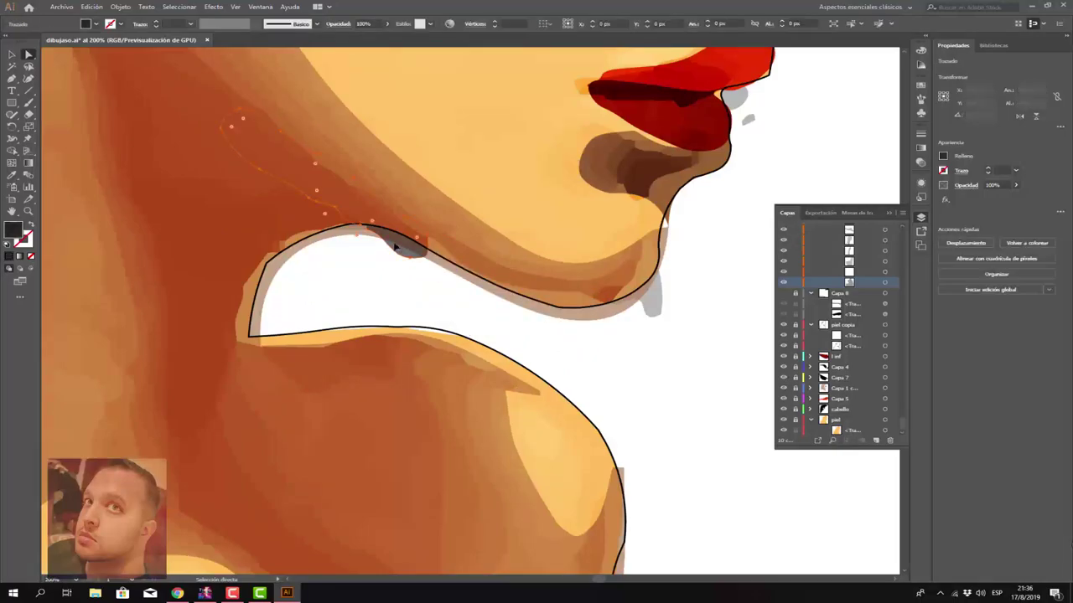
pyautogui.press('Delete')
pyautogui.click(659, 301)
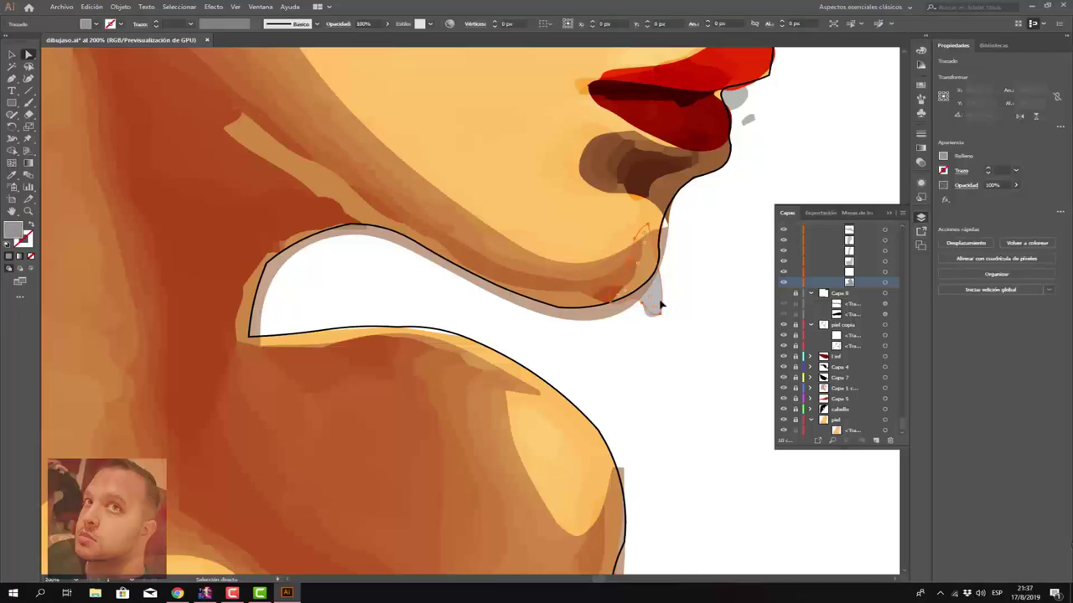
pyautogui.press('Delete')
# Step: Delete the grey shape and small blob beside the lower lip
pyautogui.click(647, 314)
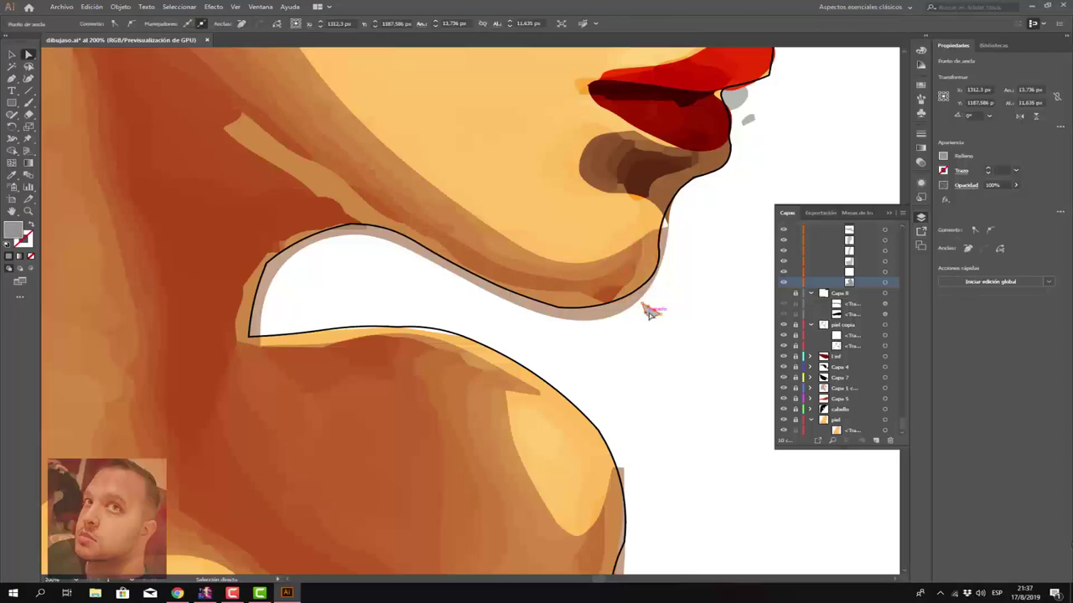
pyautogui.click(642, 310)
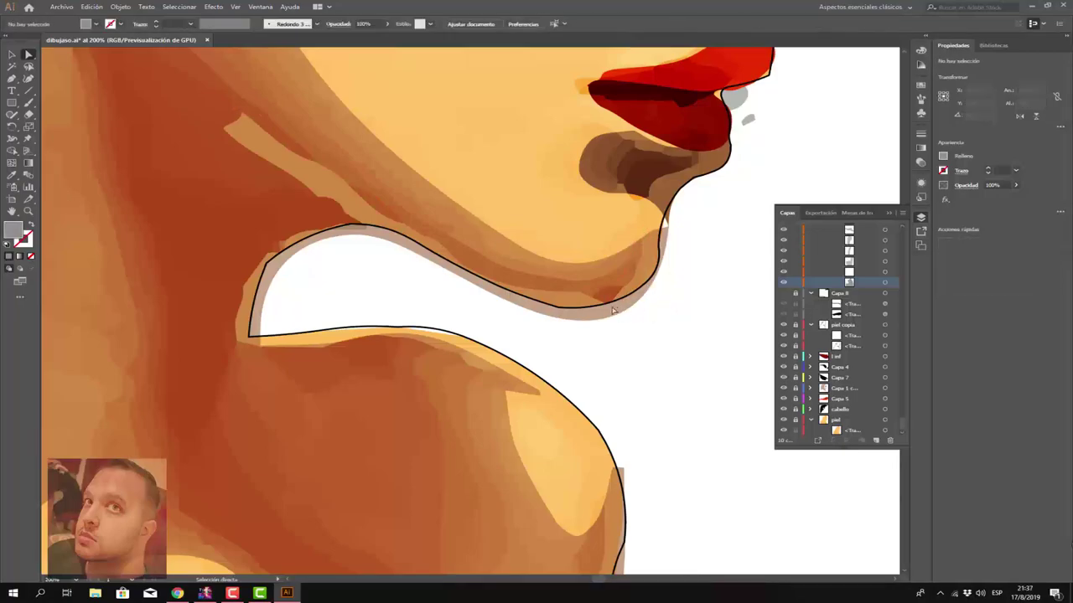
pyautogui.scroll(3, 737, 276)
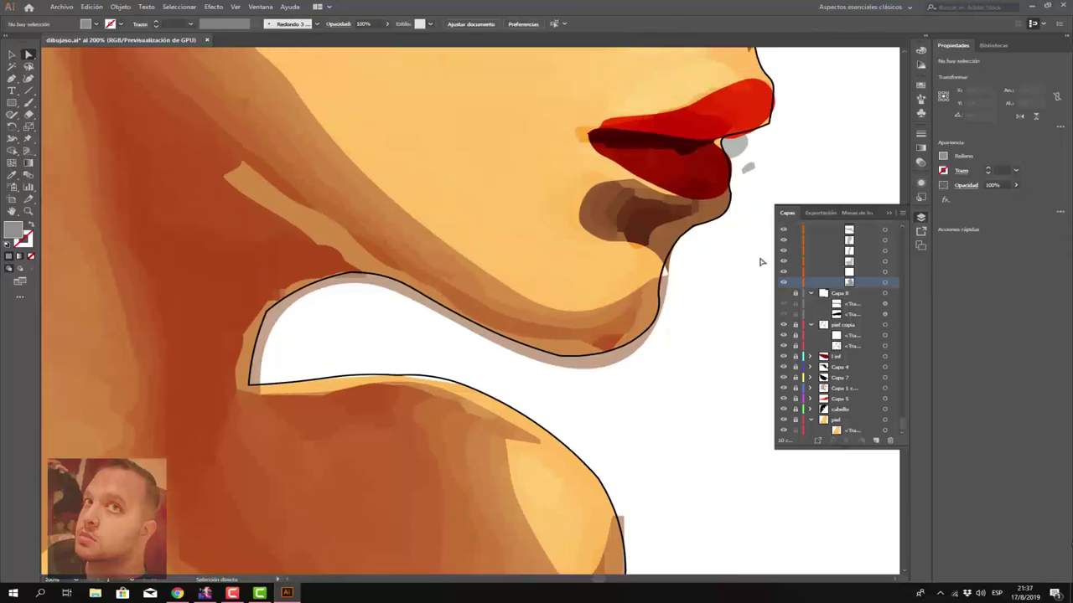
pyautogui.scroll(2, 746, 238)
pyautogui.click(734, 198)
pyautogui.press('Delete')
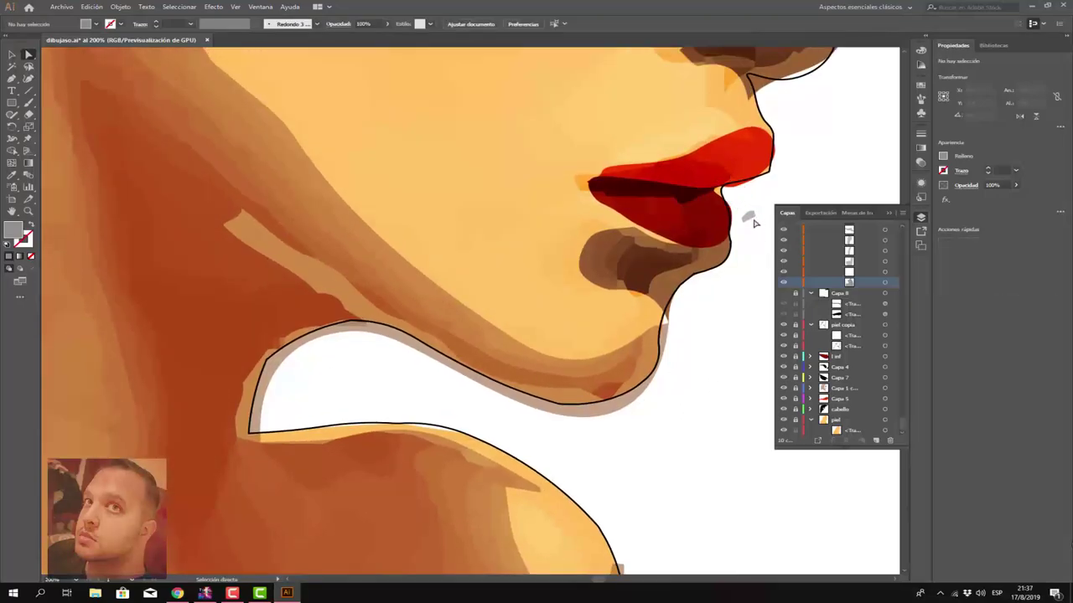
pyautogui.click(749, 216)
pyautogui.press('Delete')
# Step: Collapse Capa 10, select the Capa 1 copia layer, and select the nostril shadow path
pyautogui.scroll(3, 729, 197)
pyautogui.scroll(3, 745, 205)
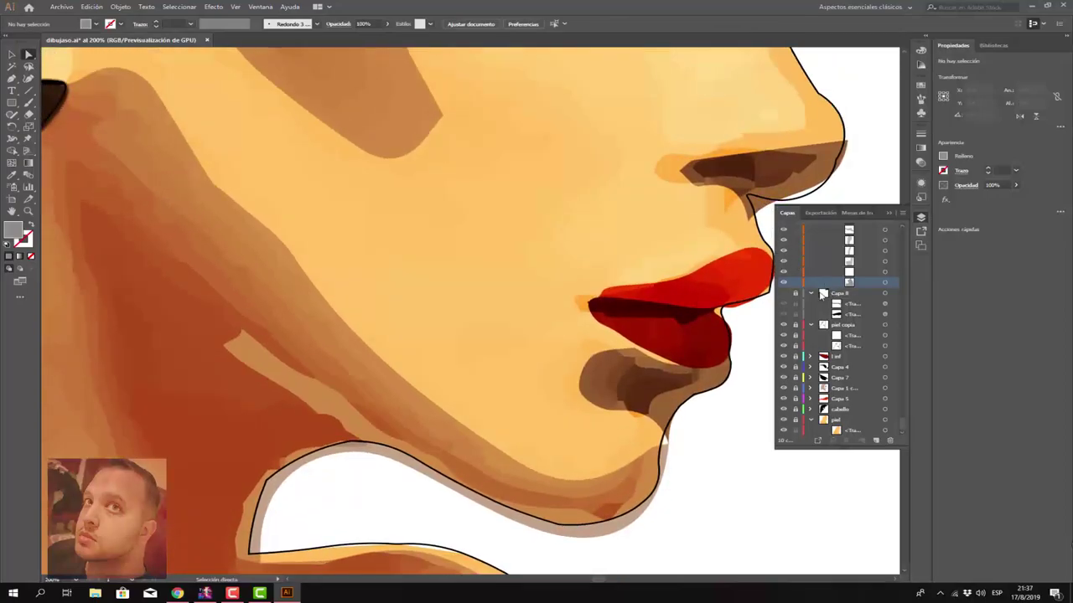
pyautogui.scroll(5, 821, 292)
pyautogui.scroll(3, 883, 351)
pyautogui.moveTo(902, 418); pyautogui.dragTo(894, 225)
pyautogui.click(811, 228)
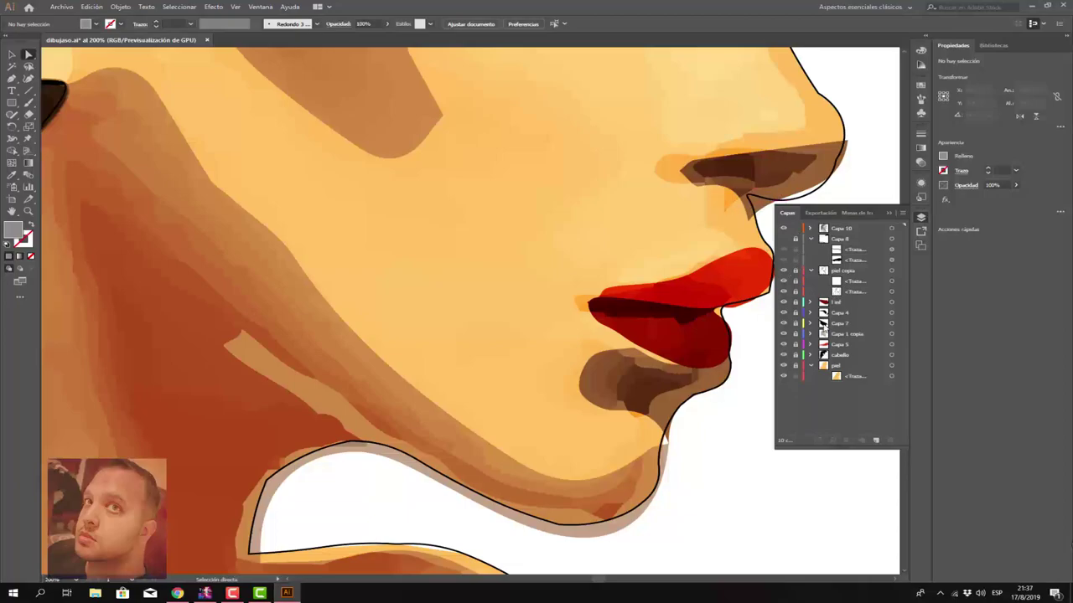
pyautogui.click(856, 334)
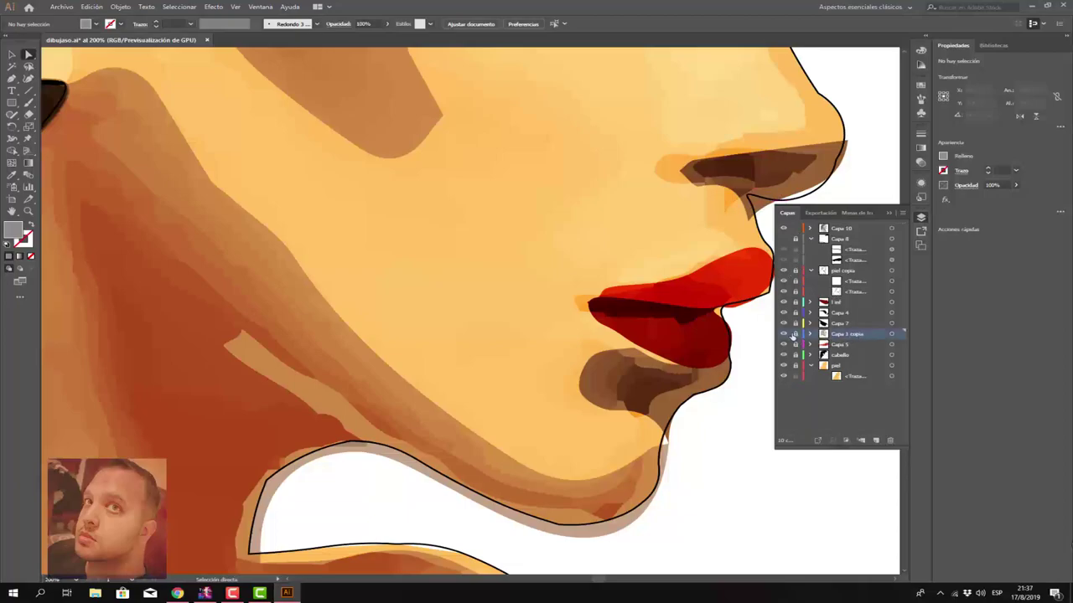
pyautogui.click(759, 207)
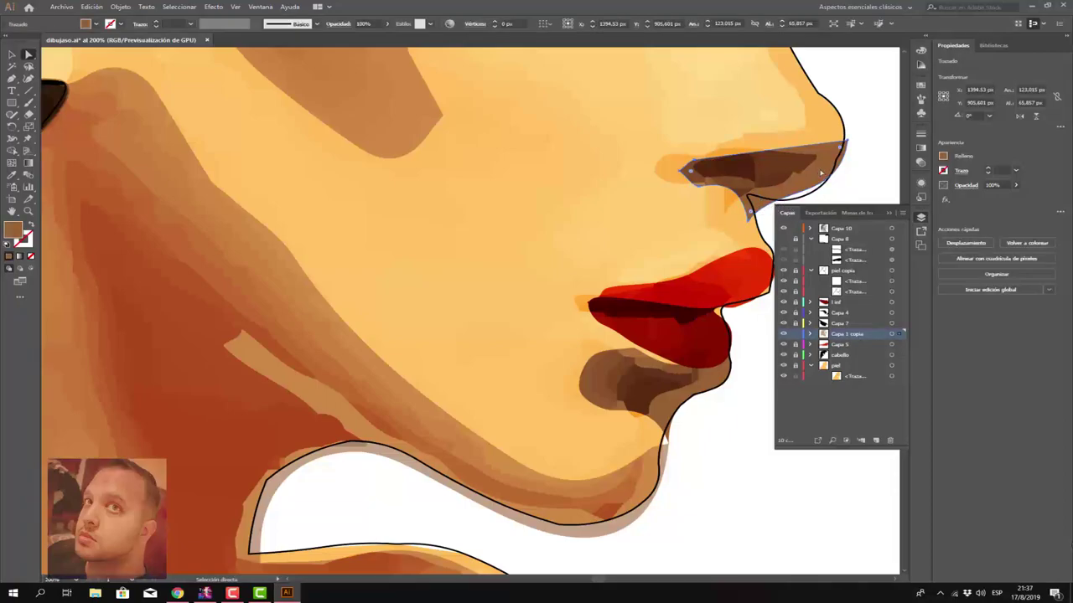
# Step: Curve the nostril shadow's lower, top and right edges with the Curvature tool
pyautogui.click(28, 77)
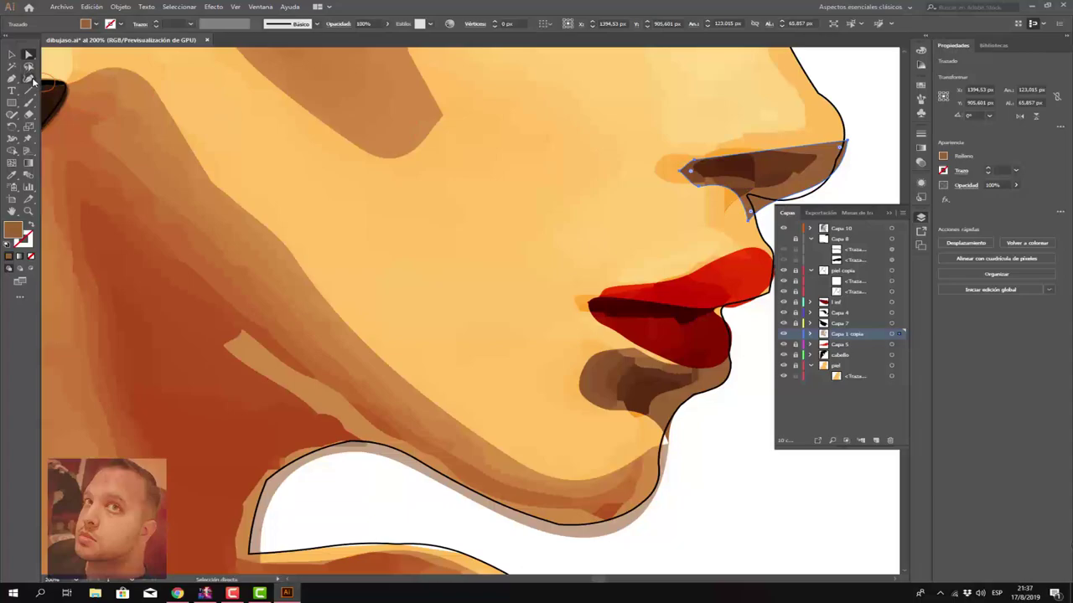
pyautogui.click(802, 197)
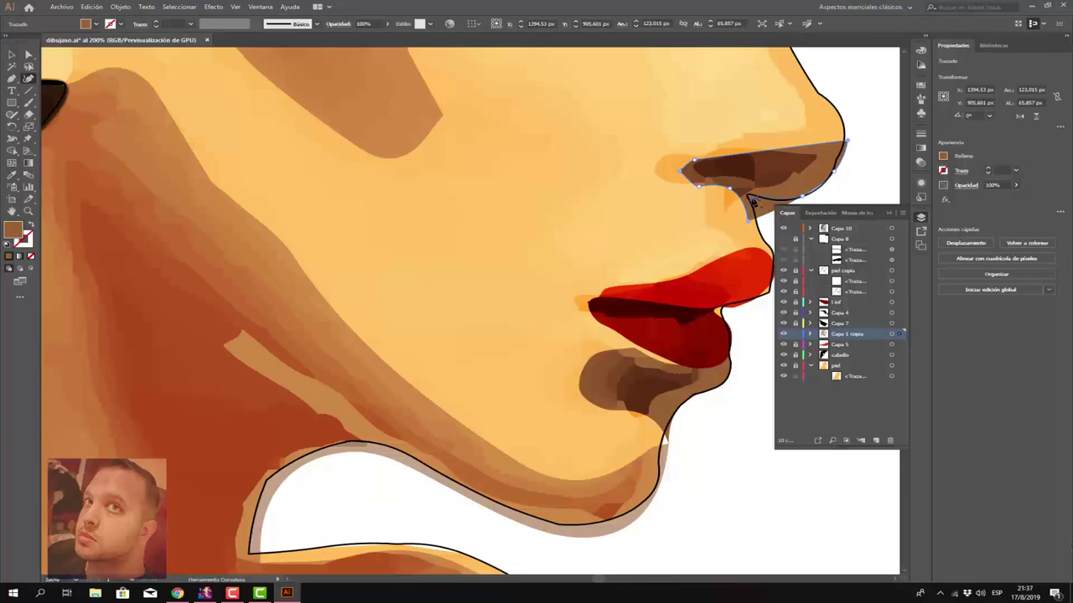
pyautogui.moveTo(751, 197); pyautogui.dragTo(757, 223)
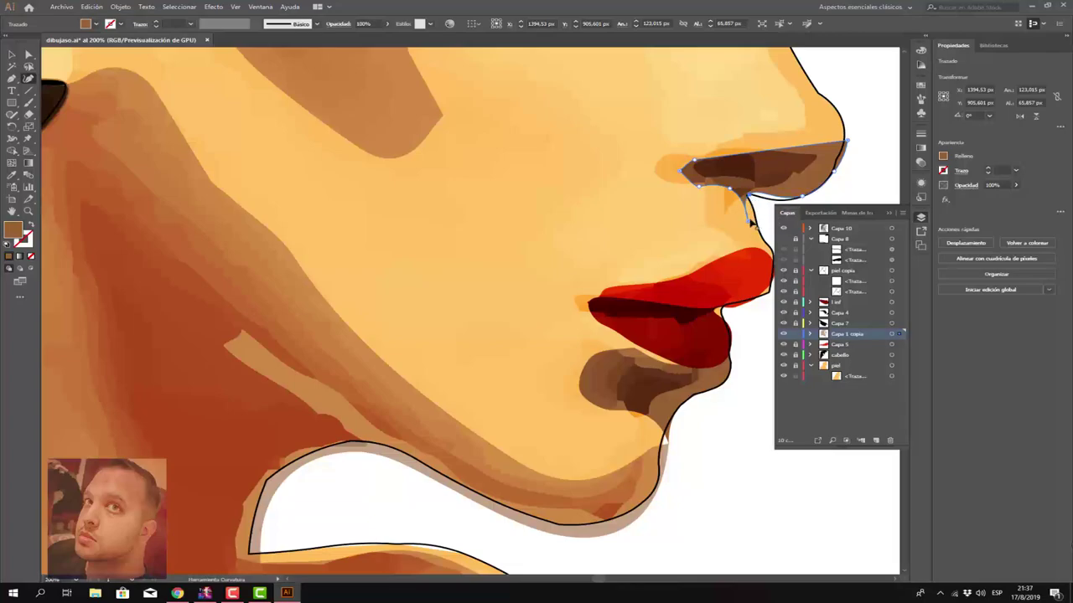
pyautogui.moveTo(752, 222); pyautogui.dragTo(756, 221)
pyautogui.click(847, 145)
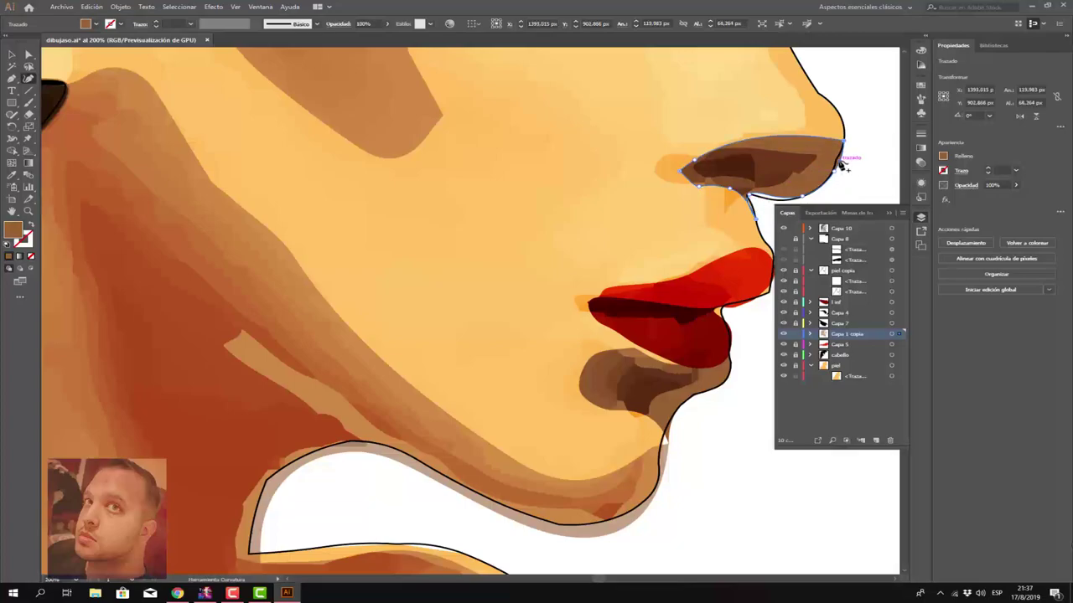
pyautogui.click(837, 162)
pyautogui.moveTo(838, 165); pyautogui.dragTo(843, 156)
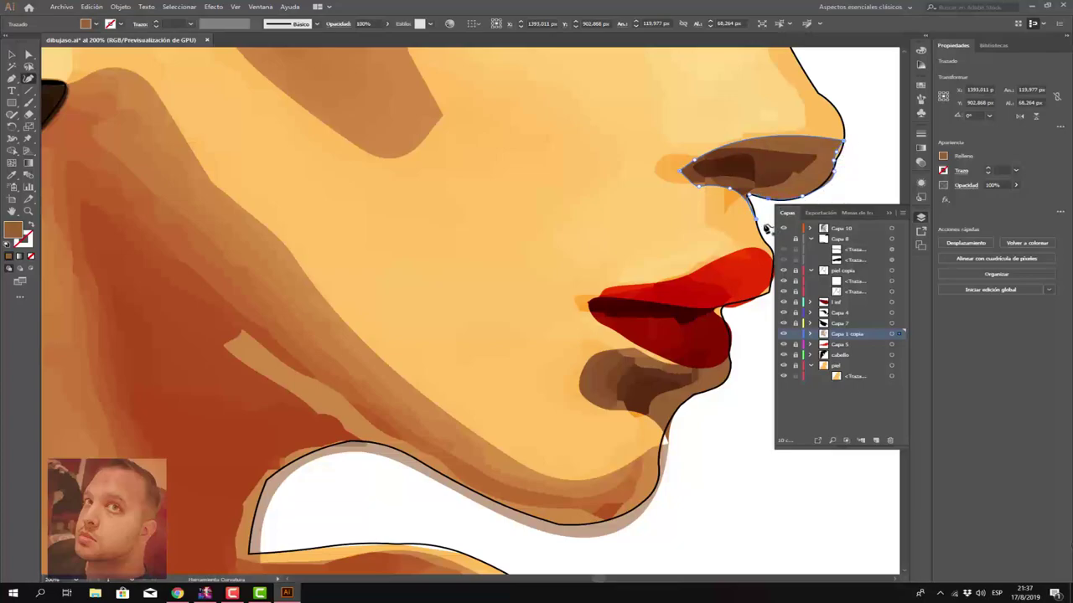
pyautogui.scroll(-2, 765, 228)
pyautogui.scroll(-2, 768, 230)
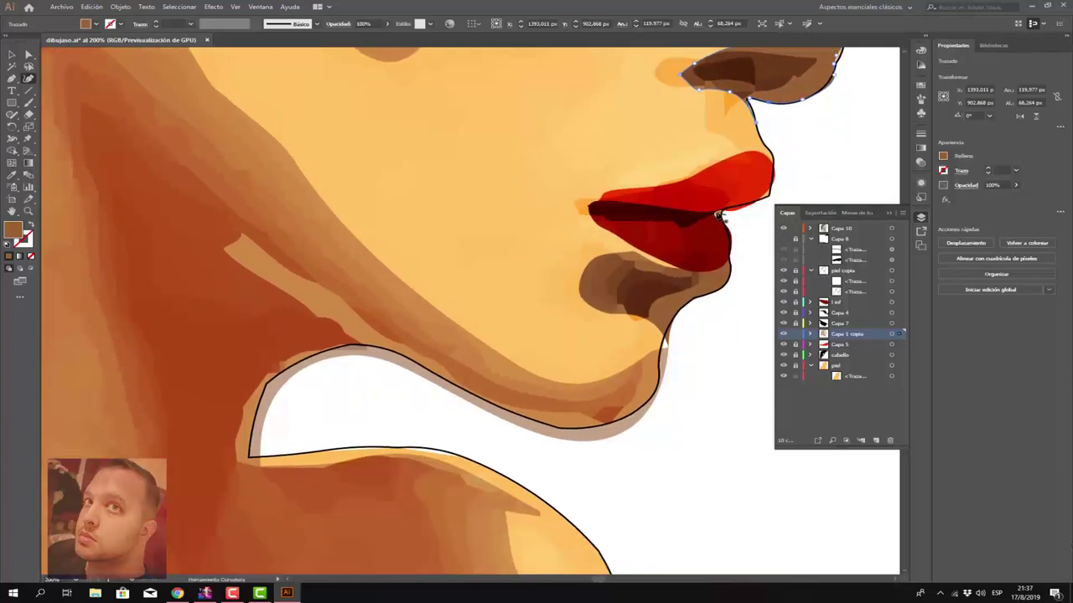
pyautogui.click(722, 216)
# Step: Select the 59% opacity jaw shadow and curve its lower edge along the chin outline
pyautogui.click(621, 431)
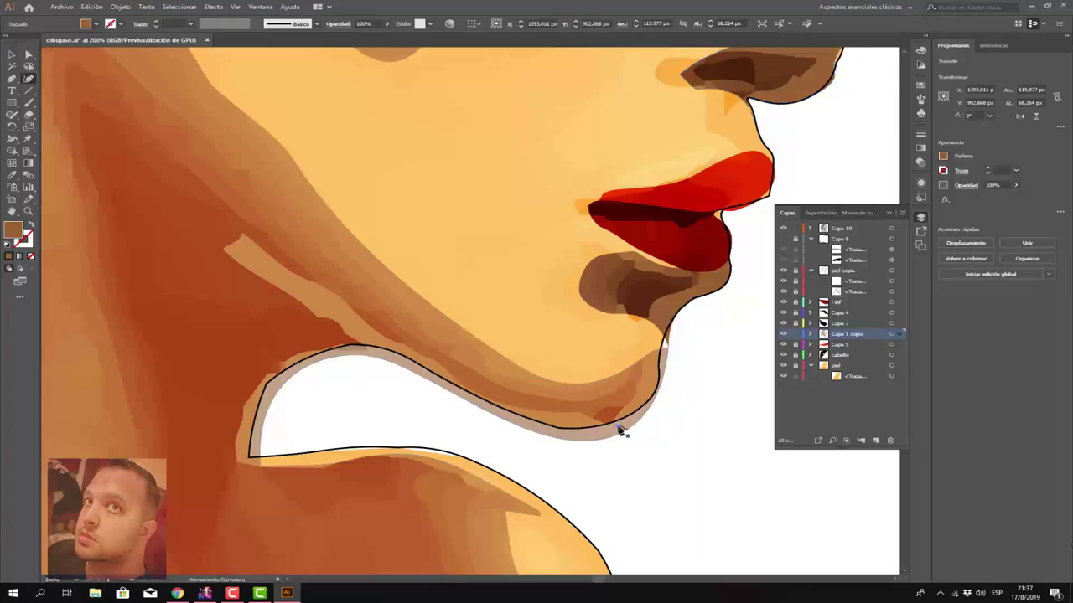
pyautogui.click(638, 427)
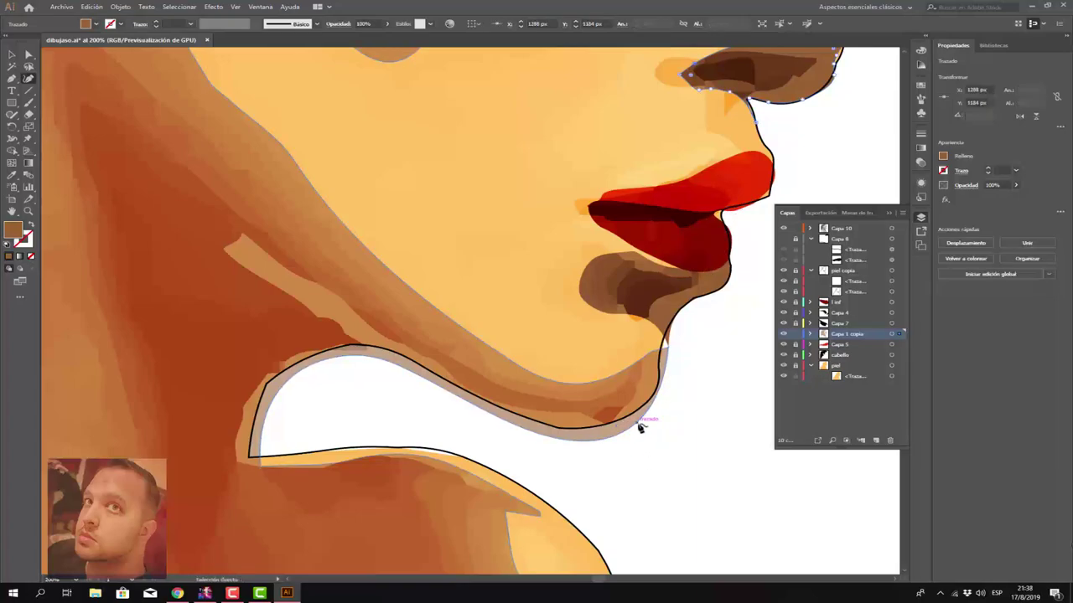
pyautogui.click(627, 434)
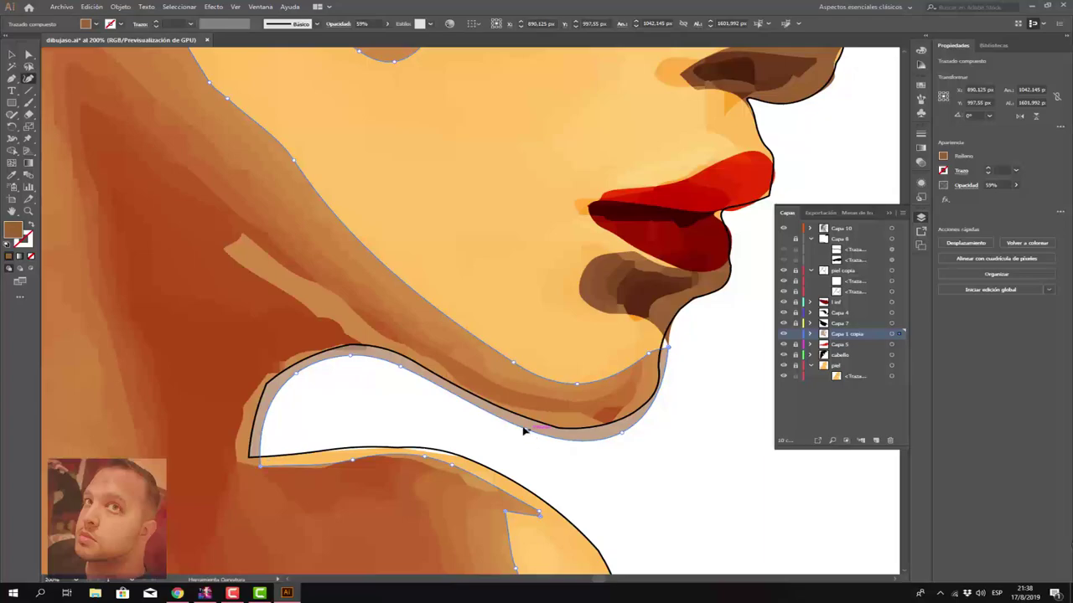
pyautogui.moveTo(525, 430); pyautogui.dragTo(521, 417)
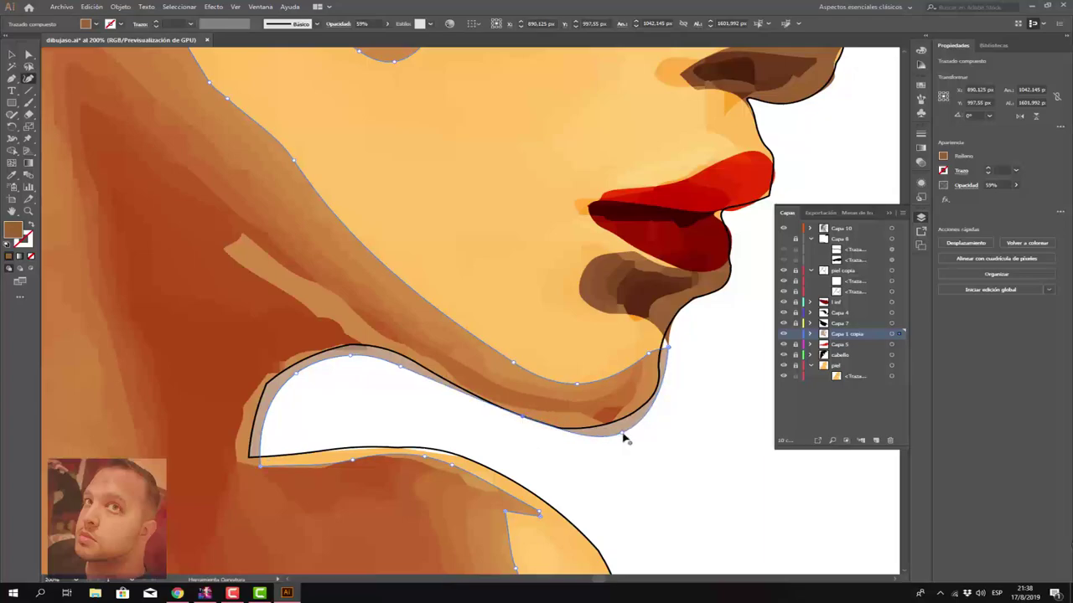
pyautogui.moveTo(618, 432); pyautogui.dragTo(616, 424)
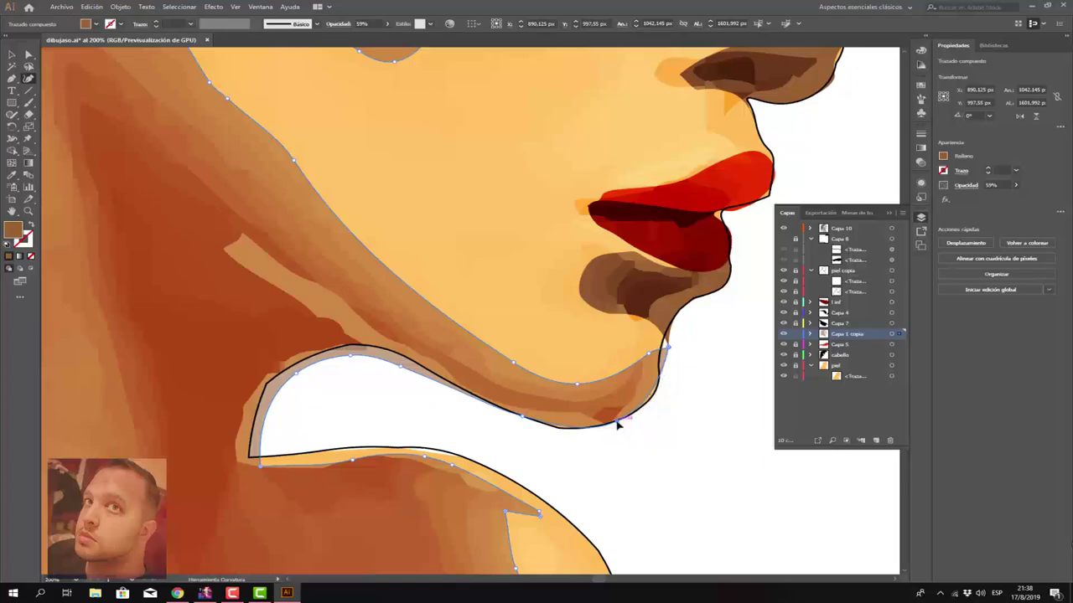
pyautogui.click(654, 399)
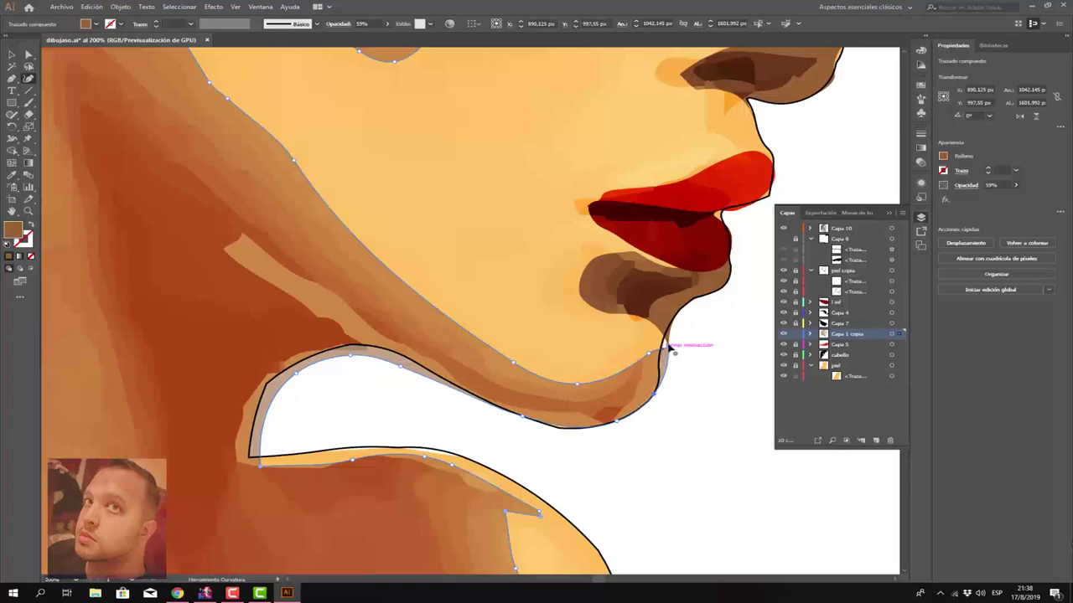
pyautogui.moveTo(668, 347); pyautogui.dragTo(658, 347)
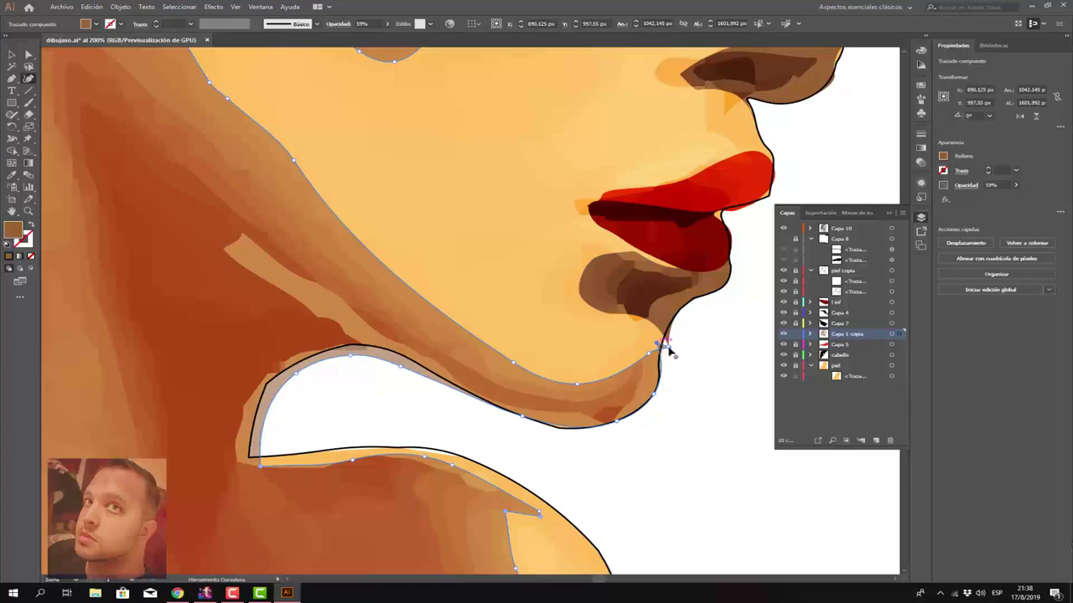
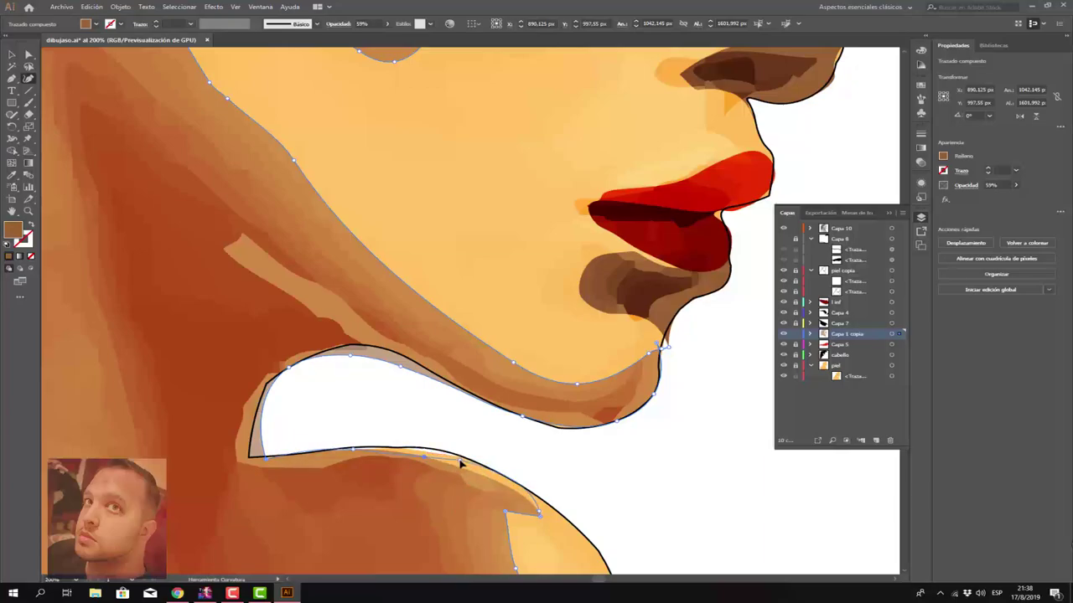
# Step: Reshape the lower neck and upper chin curves so the gap's edges meet the black outline
pyautogui.moveTo(426, 452); pyautogui.dragTo(423, 448)
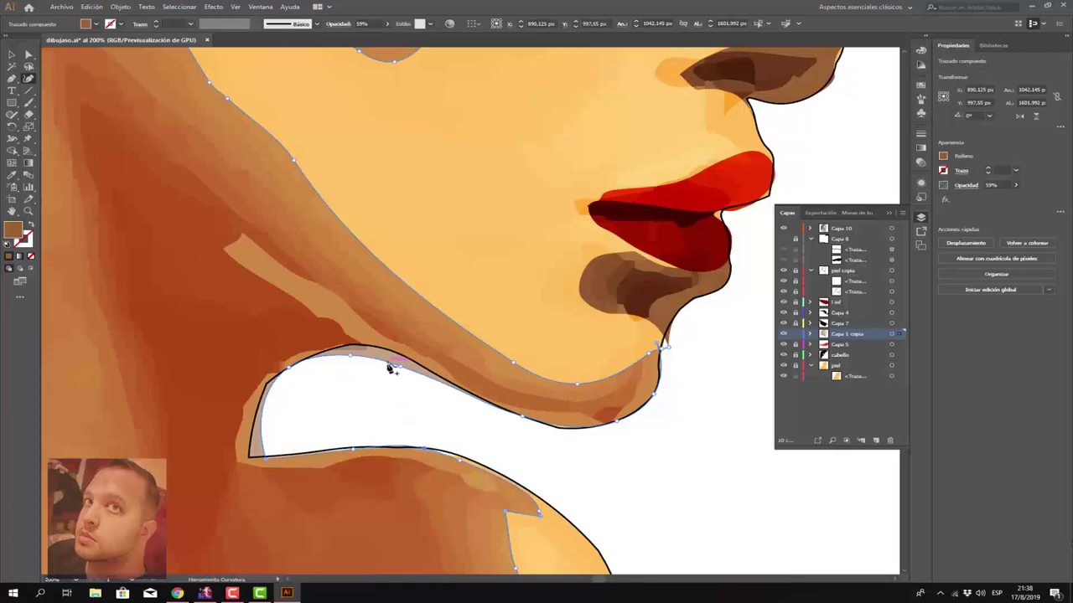
pyautogui.moveTo(389, 367); pyautogui.dragTo(388, 368)
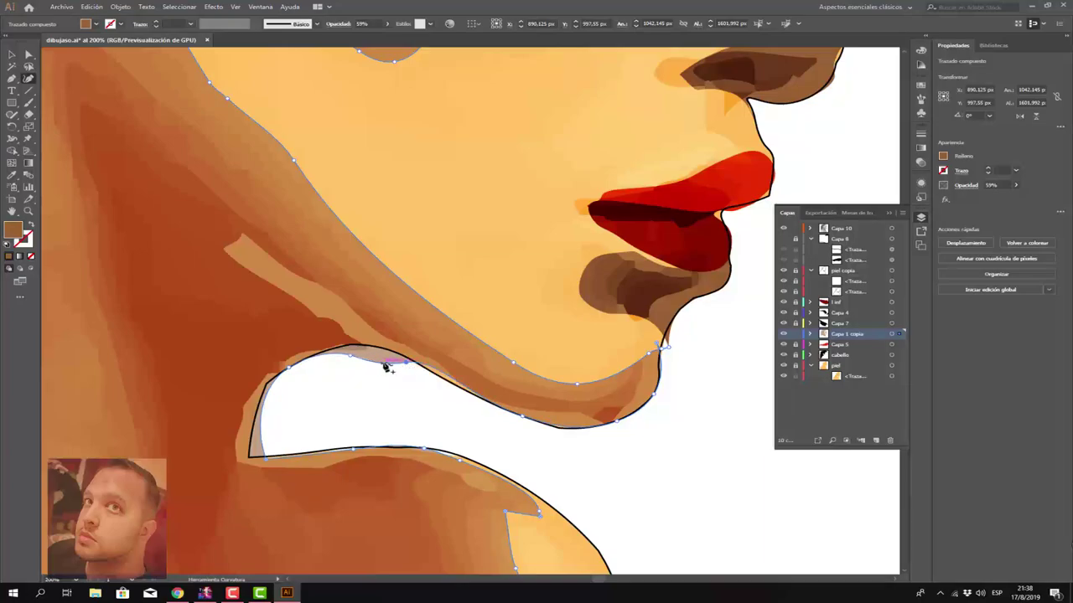
pyautogui.moveTo(388, 362); pyautogui.dragTo(355, 347)
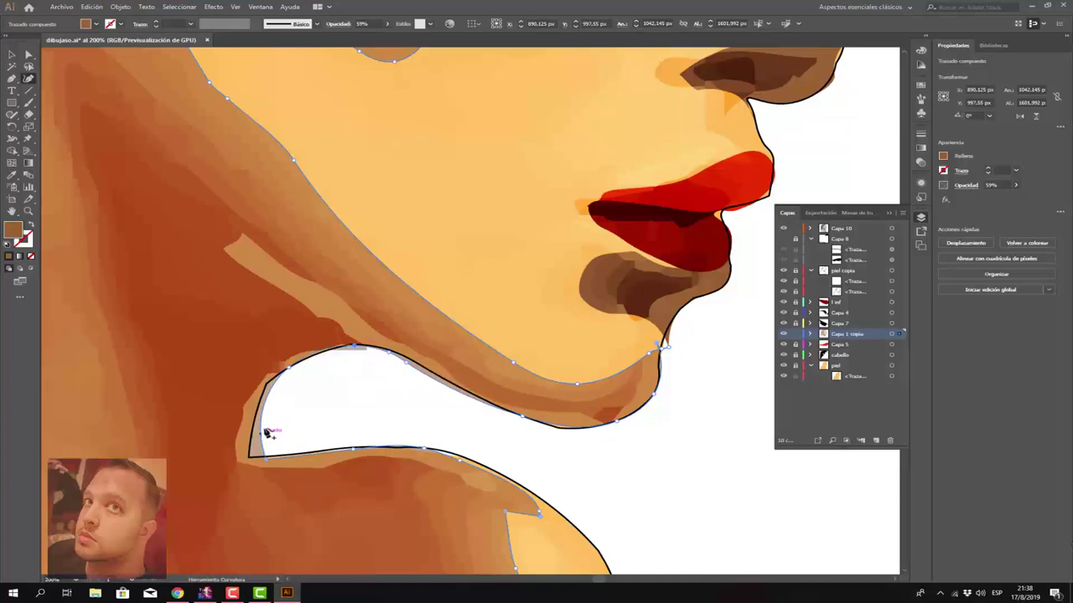
pyautogui.click(268, 460)
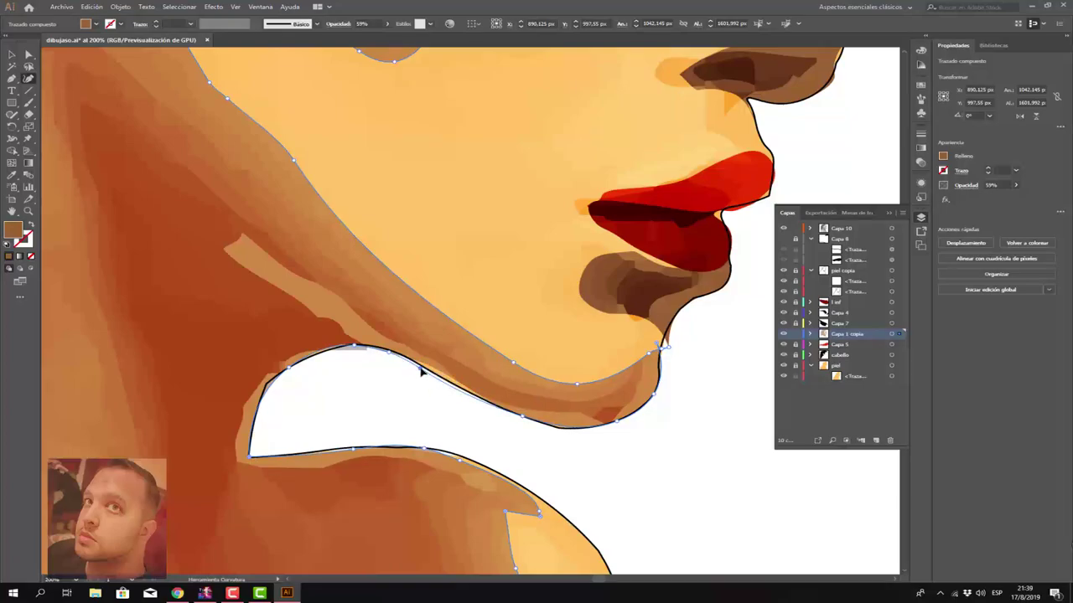
pyautogui.click(354, 350)
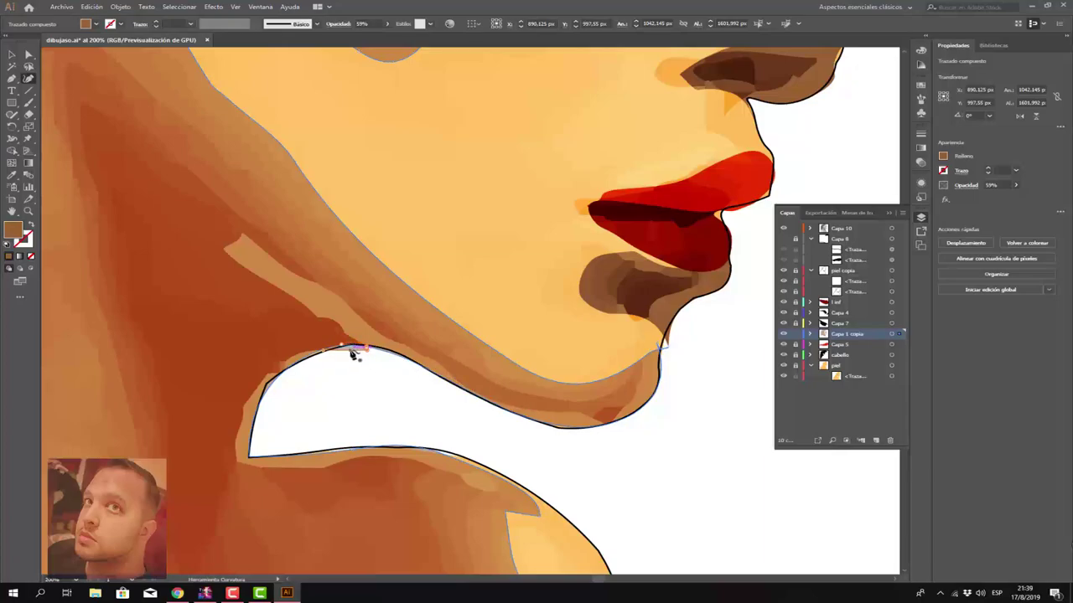
pyautogui.click(355, 352)
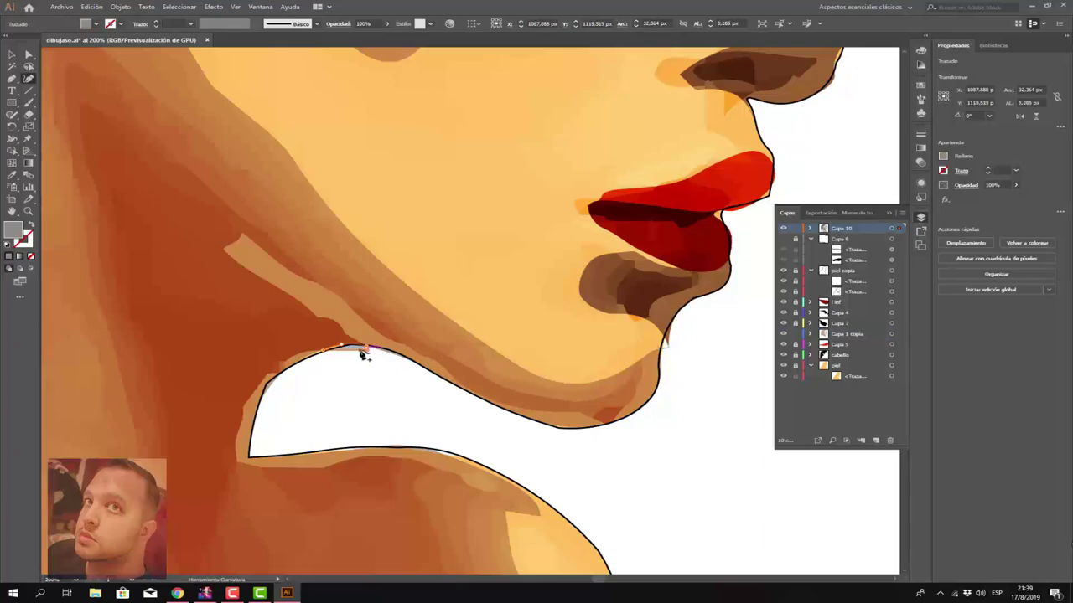
# Step: Discard the stray path at the chin, deselect the chin compound path and zoom out
pyautogui.press('Escape')
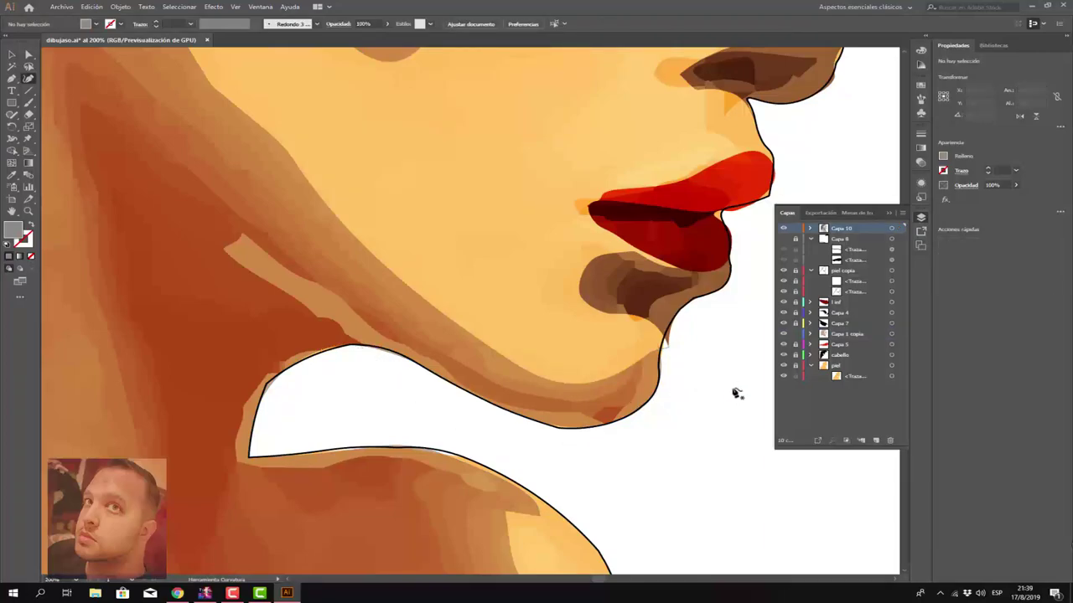
pyautogui.keyDown('ctrl'); pyautogui.click(736, 392); pyautogui.keyUp('ctrl')
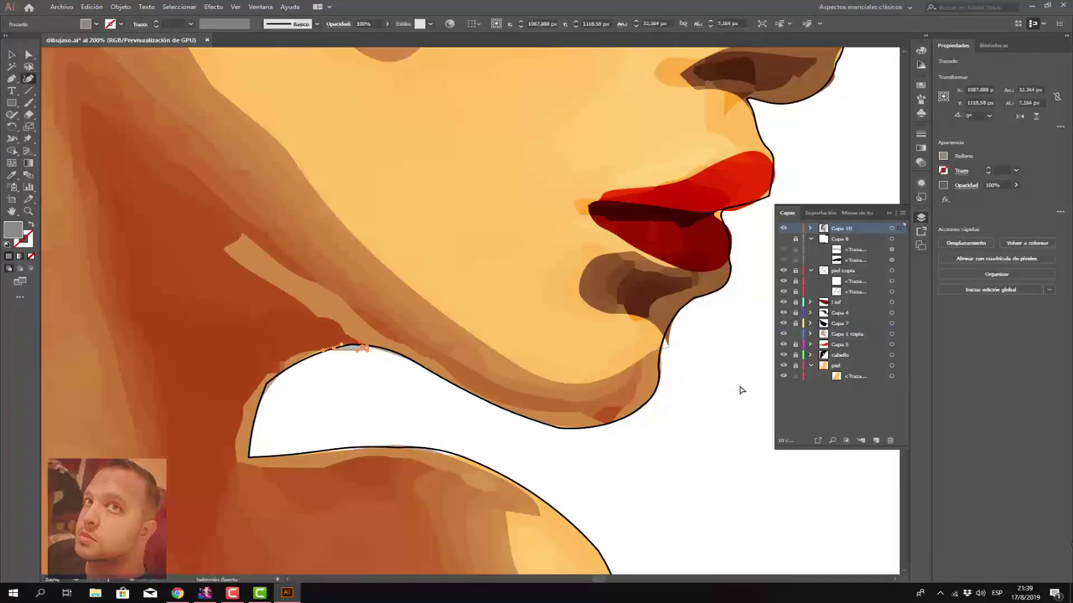
pyautogui.click(357, 412)
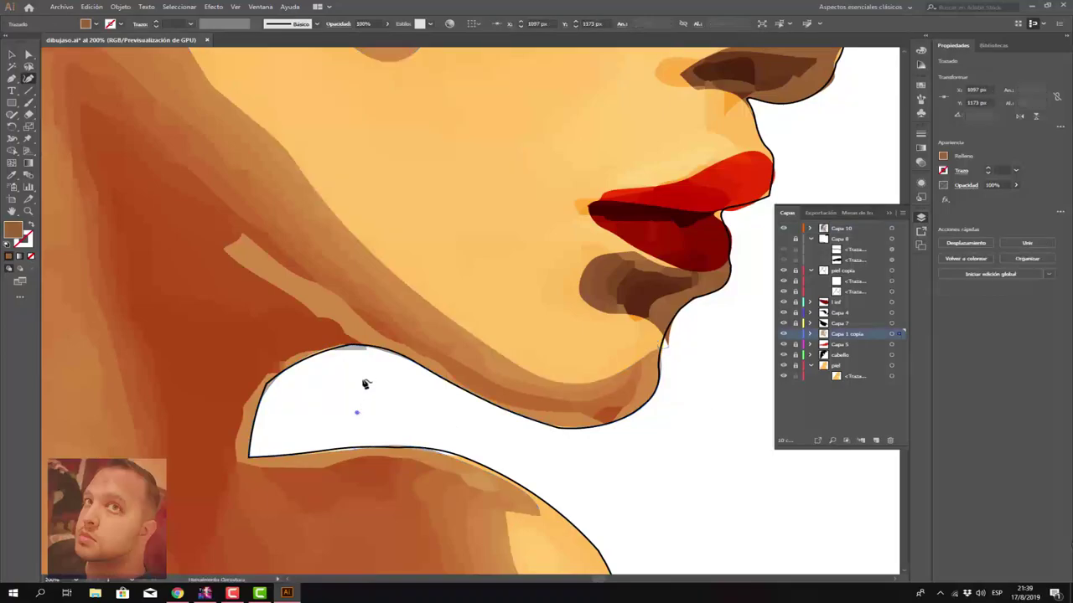
pyautogui.click(356, 354)
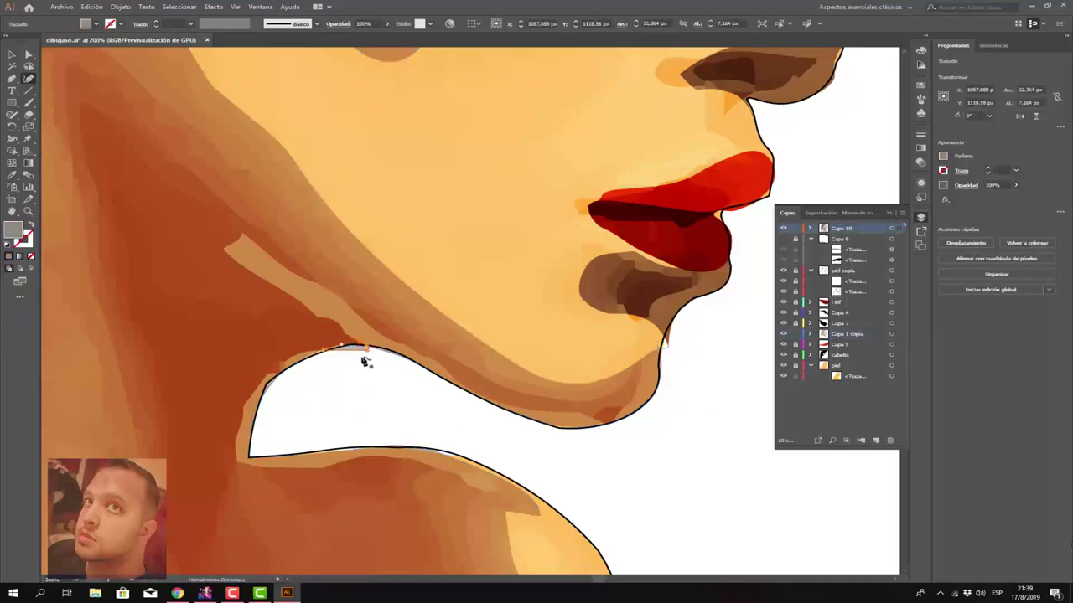
pyautogui.press('Escape')
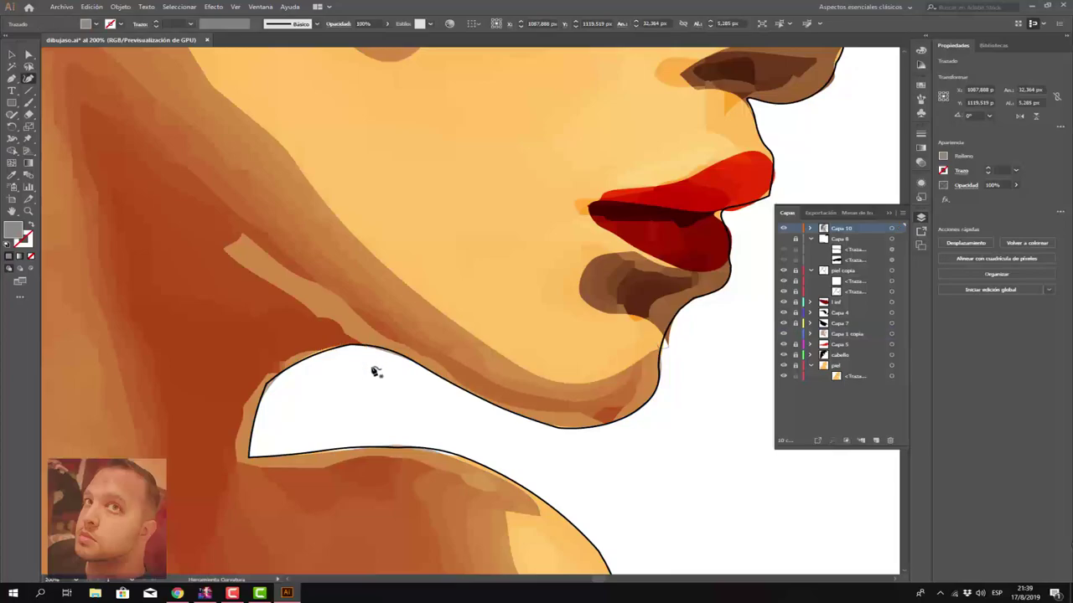
pyautogui.scroll(-1, 504, 401)
pyautogui.scroll(-2, 503, 401)
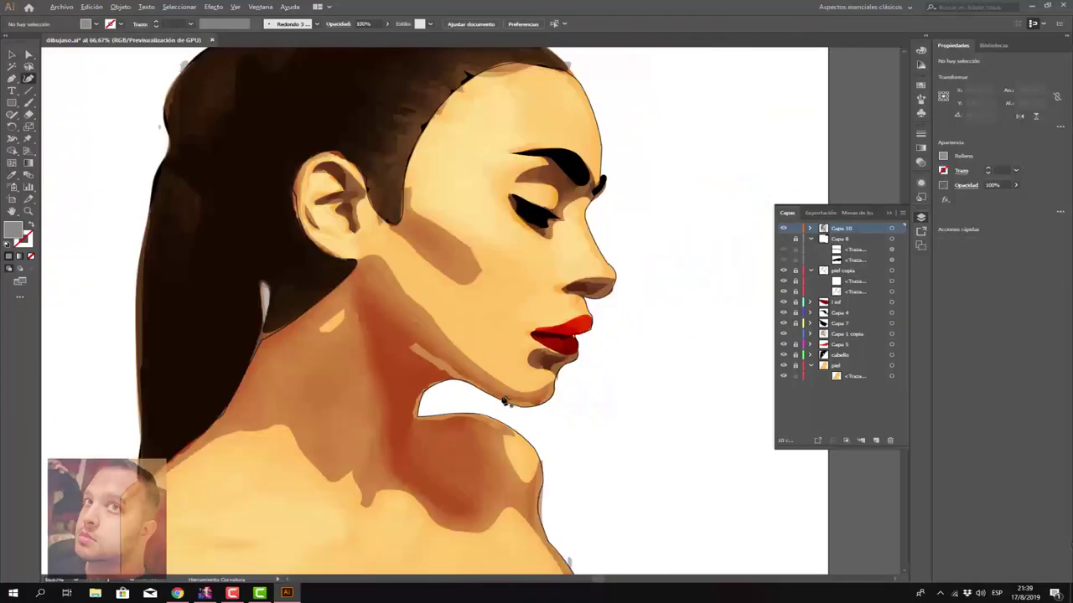
pyautogui.scroll(-1, 508, 402)
pyautogui.scroll(-1, 627, 457)
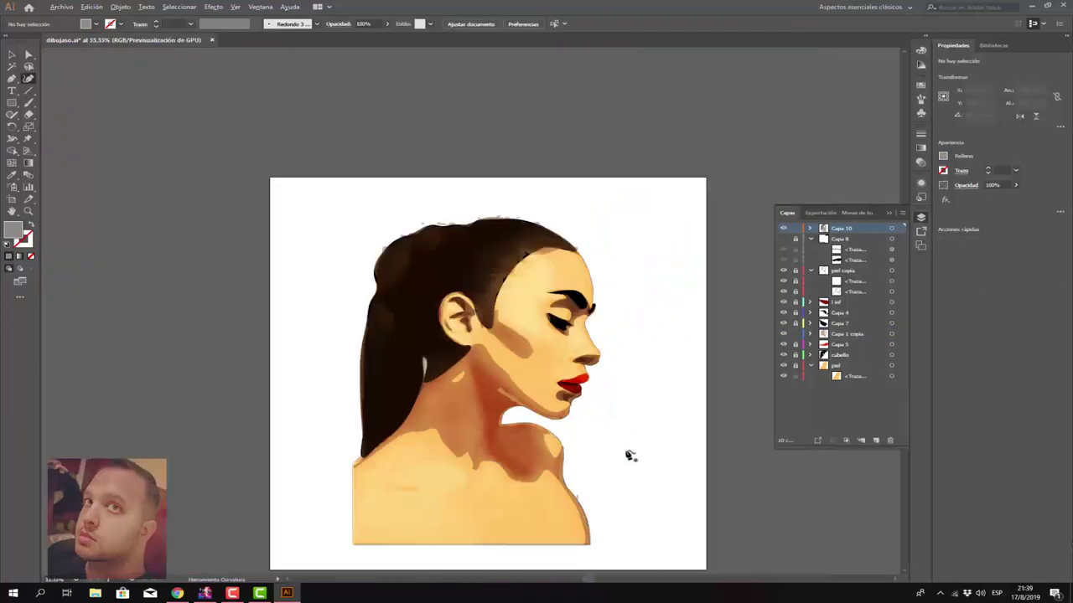
pyautogui.scroll(1, 632, 453)
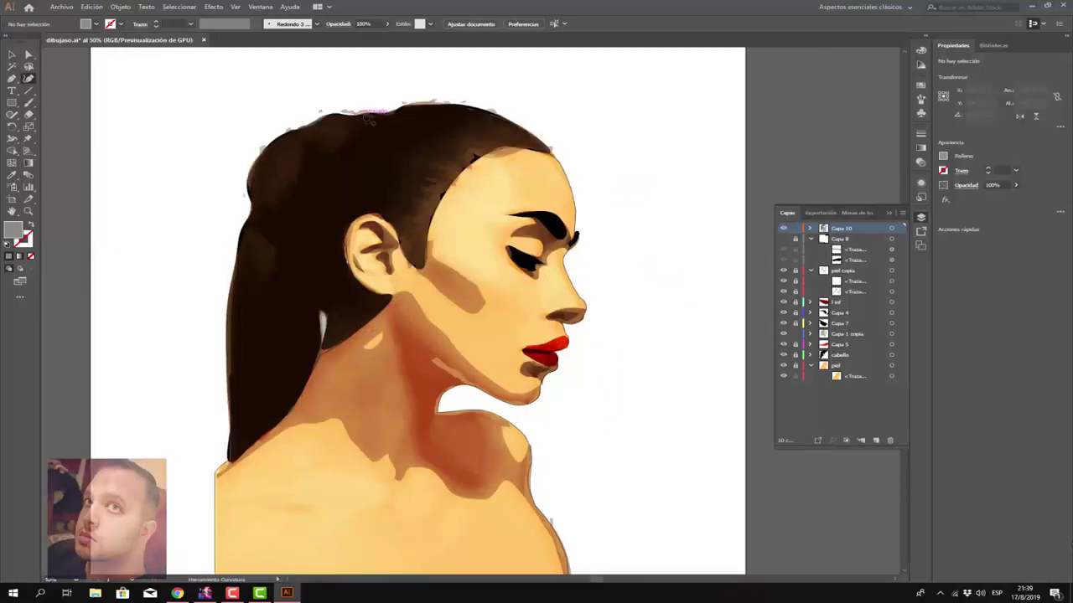
# Step: Select and adjust the small stray mark on top of the hair, then pick the Eraser tool
pyautogui.click(362, 111)
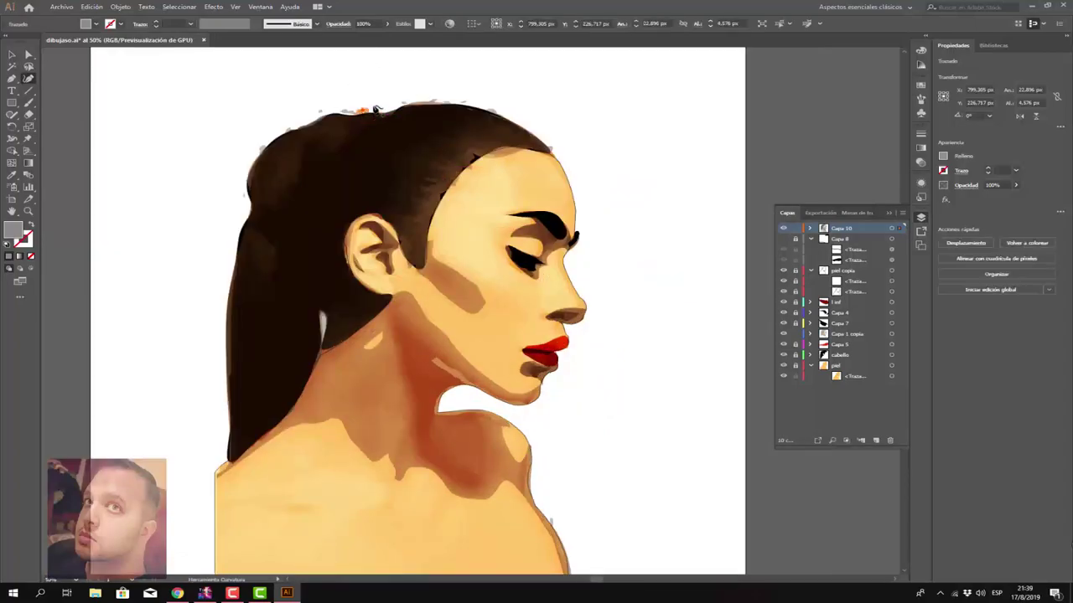
pyautogui.click(353, 115)
pyautogui.click(352, 115)
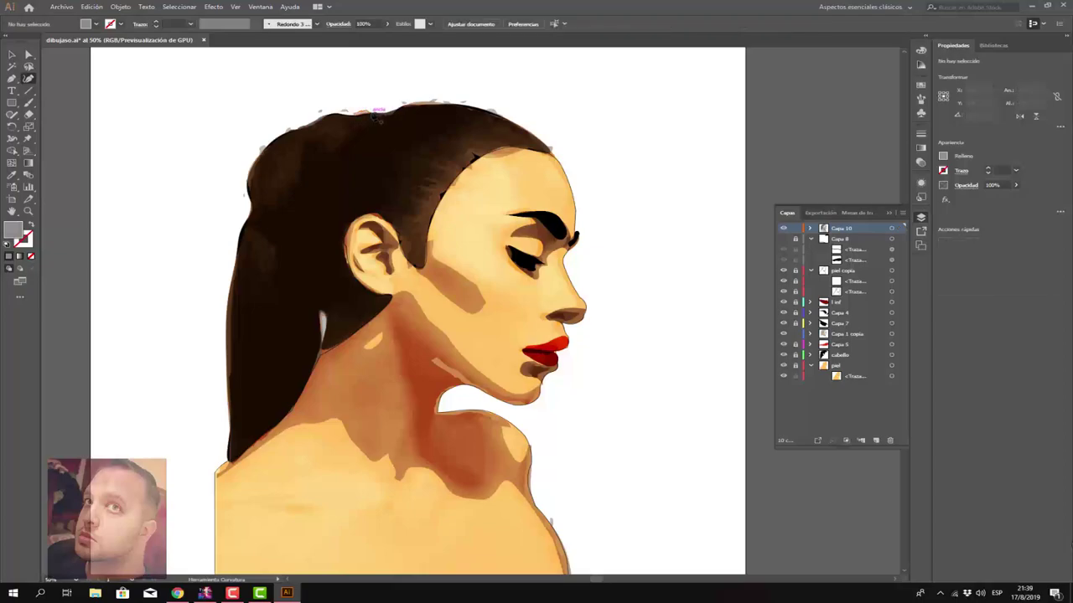
pyautogui.click(360, 113)
pyautogui.click(360, 113)
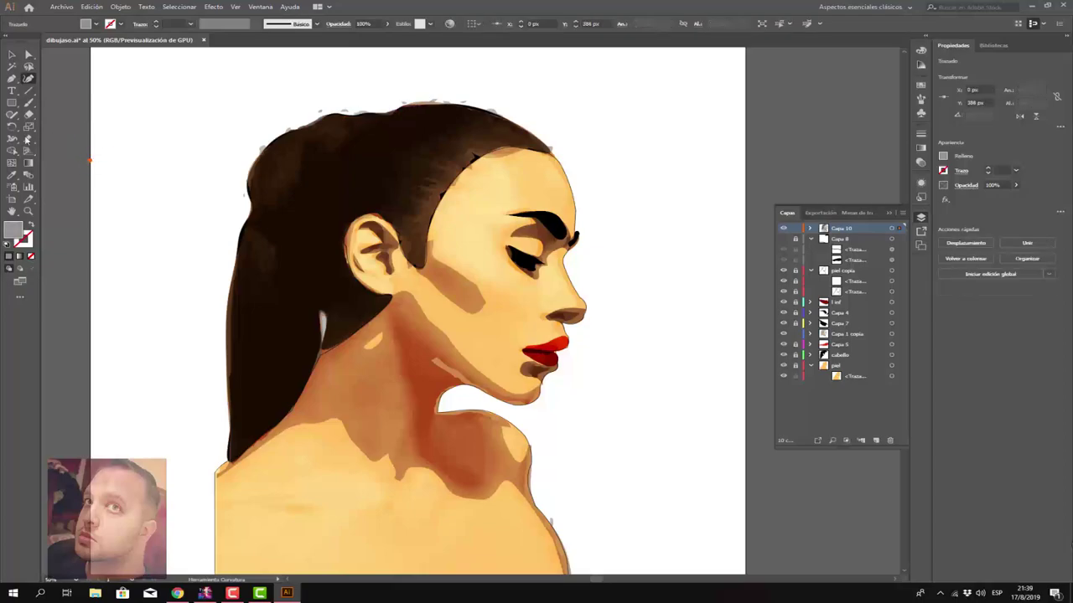
pyautogui.click(28, 115)
# Step: Zoom in on the hair and inspect its outline anchors with Direct Selection
pyautogui.scroll(3, 522, 103)
pyautogui.click(28, 54)
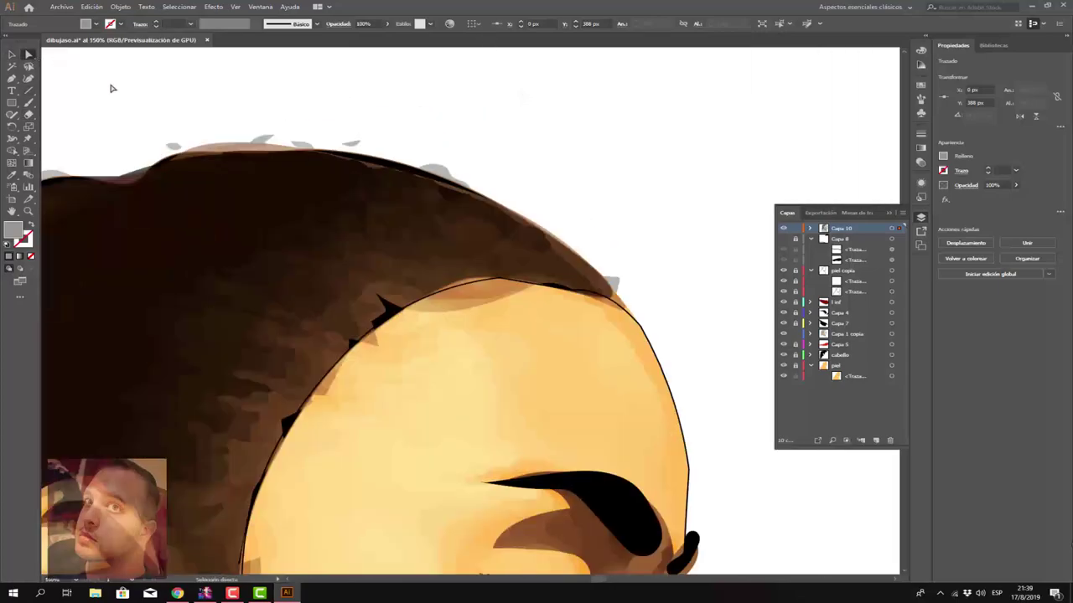
pyautogui.click(435, 172)
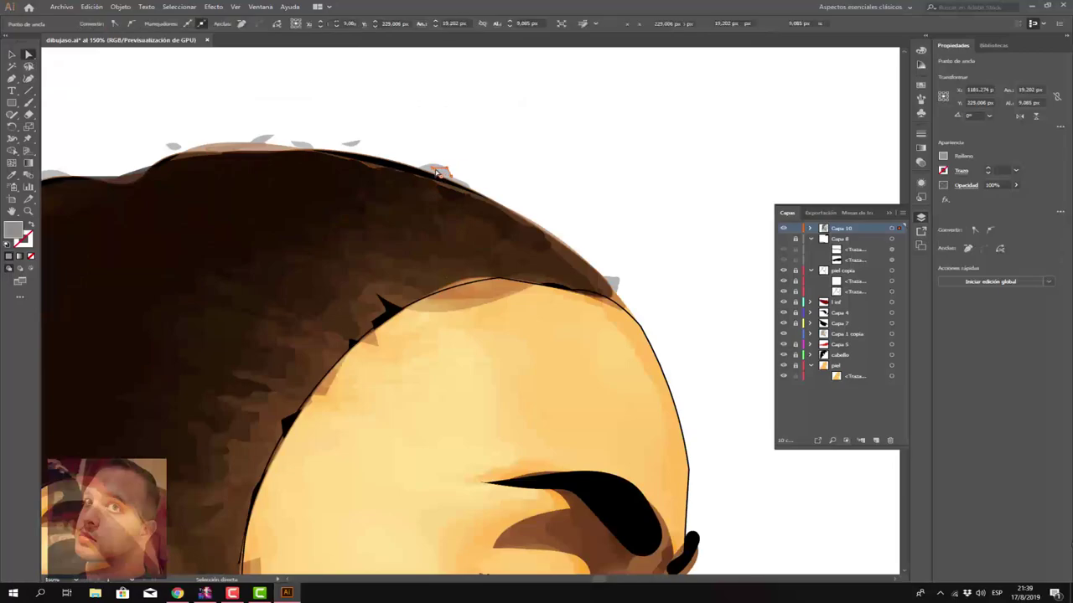
pyautogui.click(437, 173)
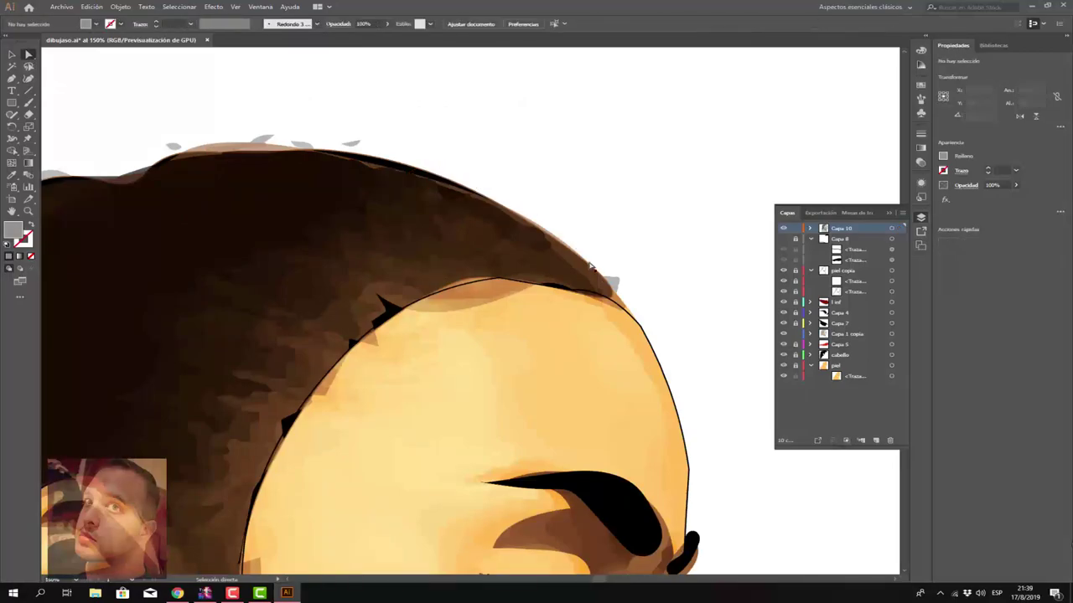
pyautogui.click(617, 283)
pyautogui.click(564, 342)
pyautogui.moveTo(600, 581); pyautogui.dragTo(586, 579)
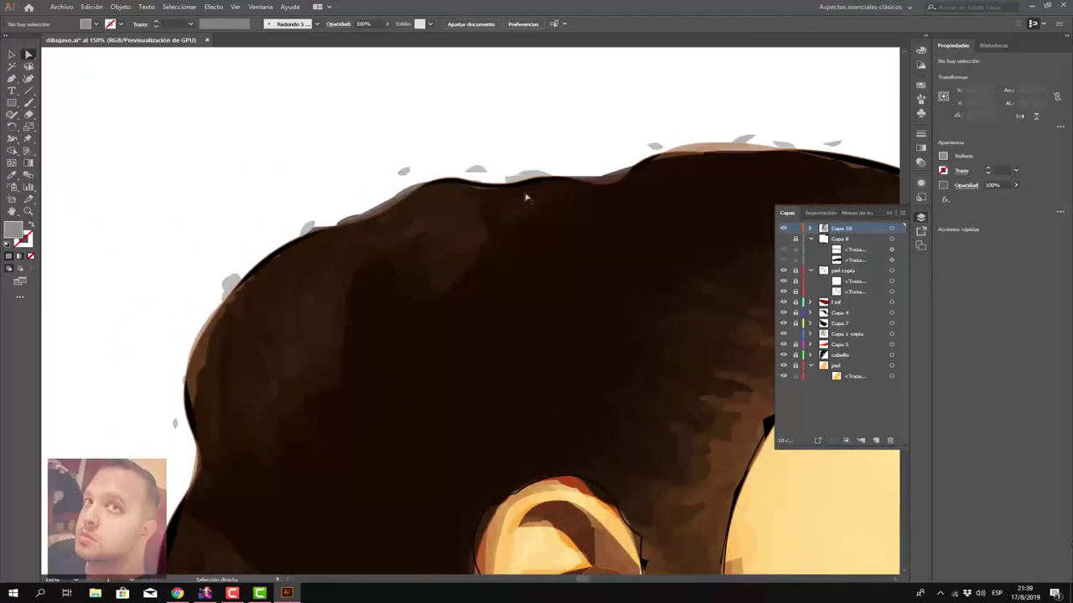
# Step: Delete the grey stray blobs above the hair and at its left edge
pyautogui.click(475, 172)
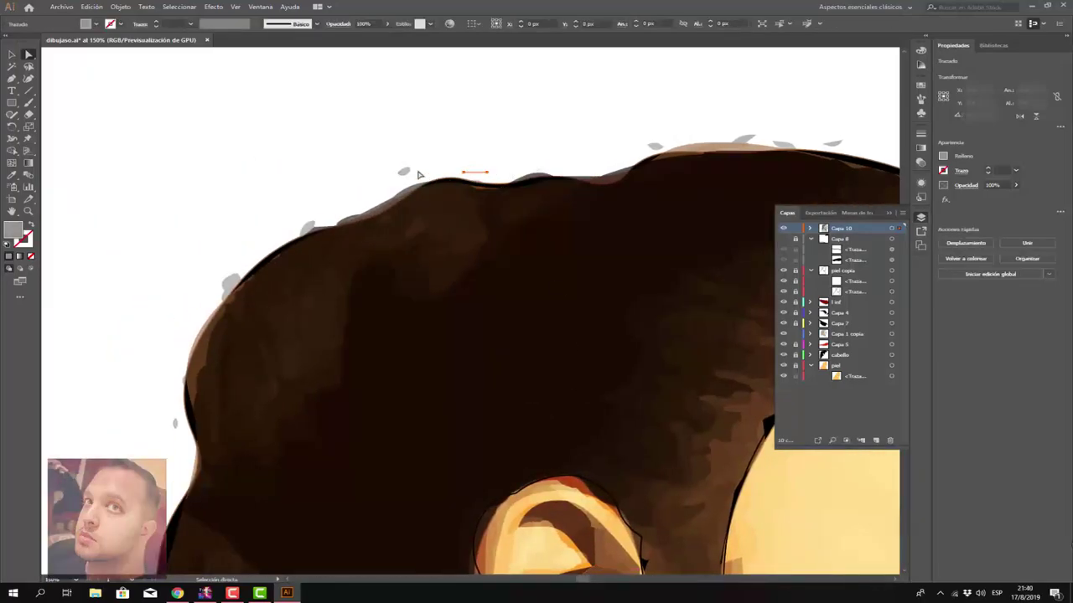
pyautogui.click(404, 172)
pyautogui.press('Delete')
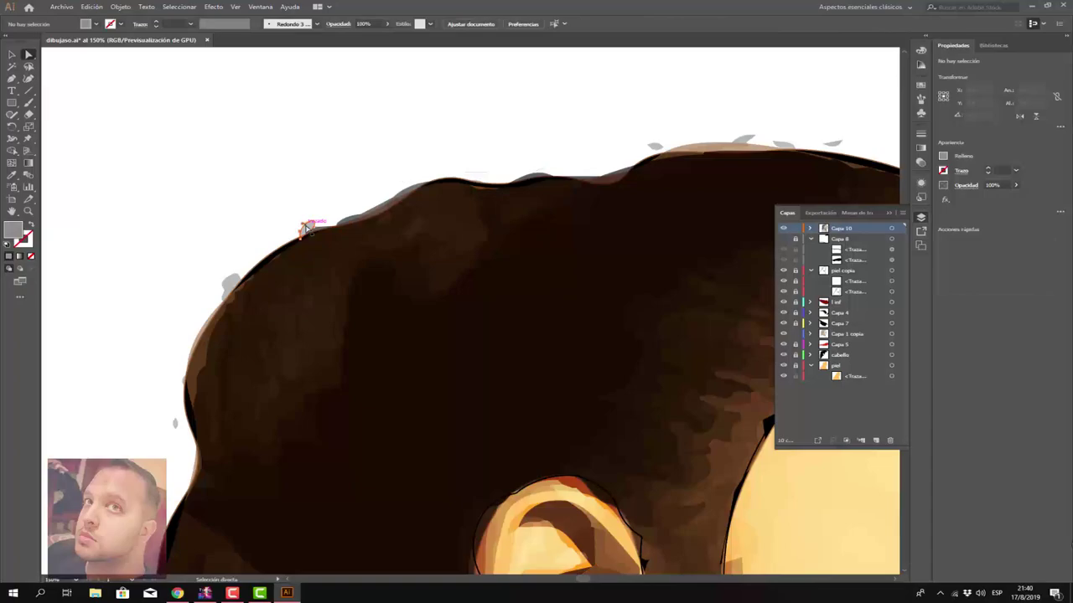
pyautogui.click(228, 287)
pyautogui.press('Delete')
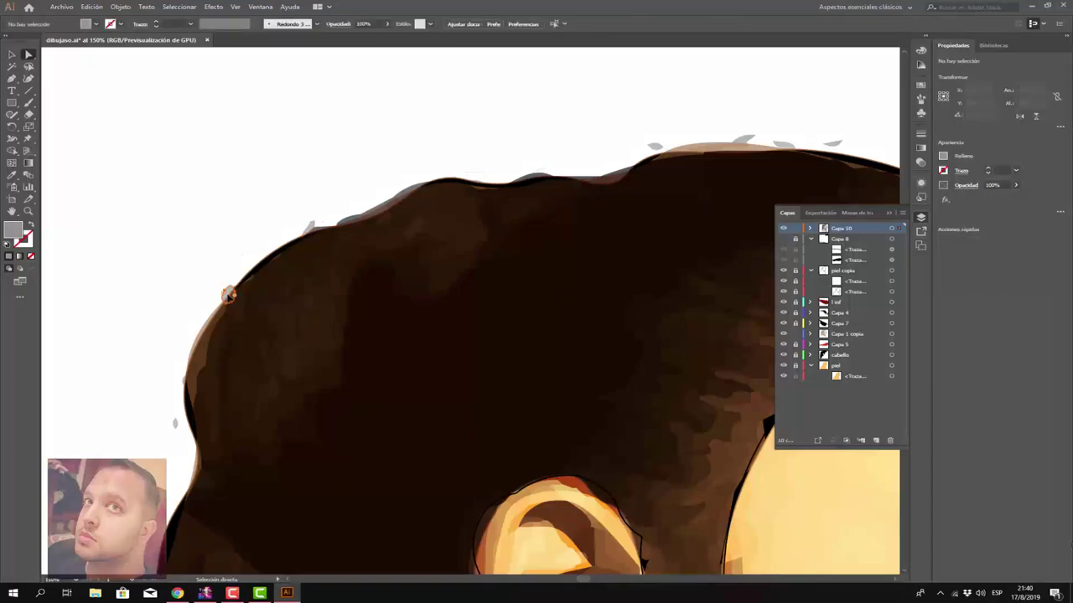
# Step: Delete the five small grey stray strokes along the hair's top edge
pyautogui.click(761, 139)
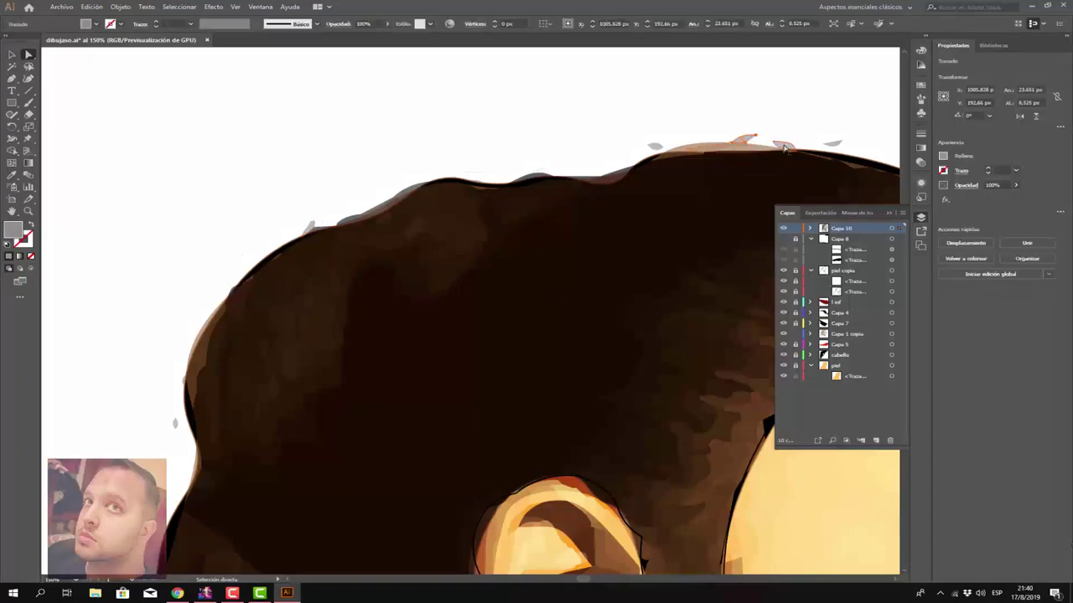
pyautogui.press('Delete')
pyautogui.click(744, 138)
pyautogui.press('Delete')
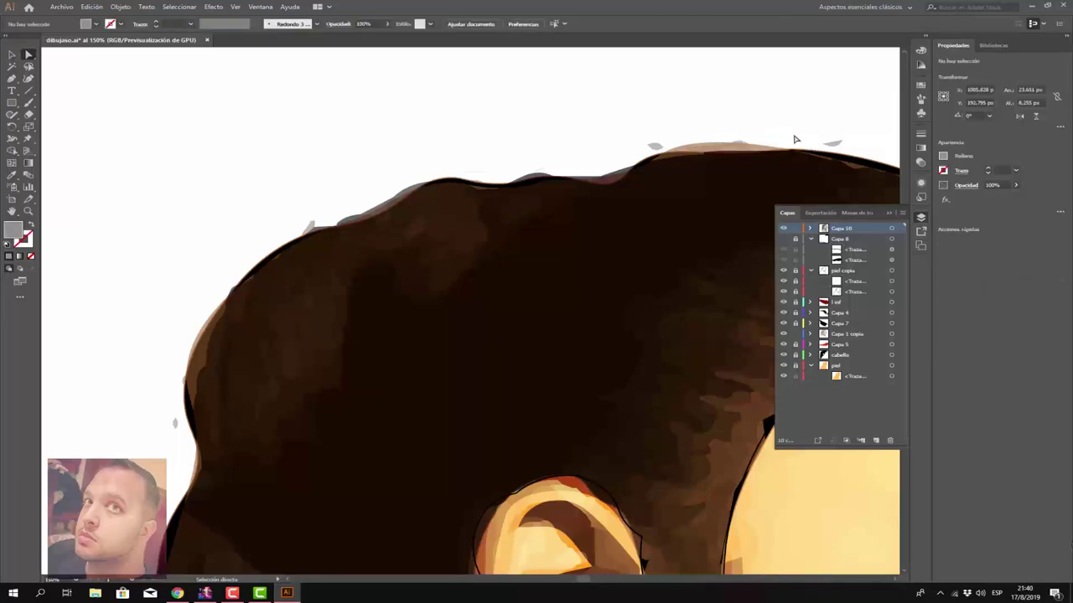
pyautogui.click(830, 142)
pyautogui.press('Delete')
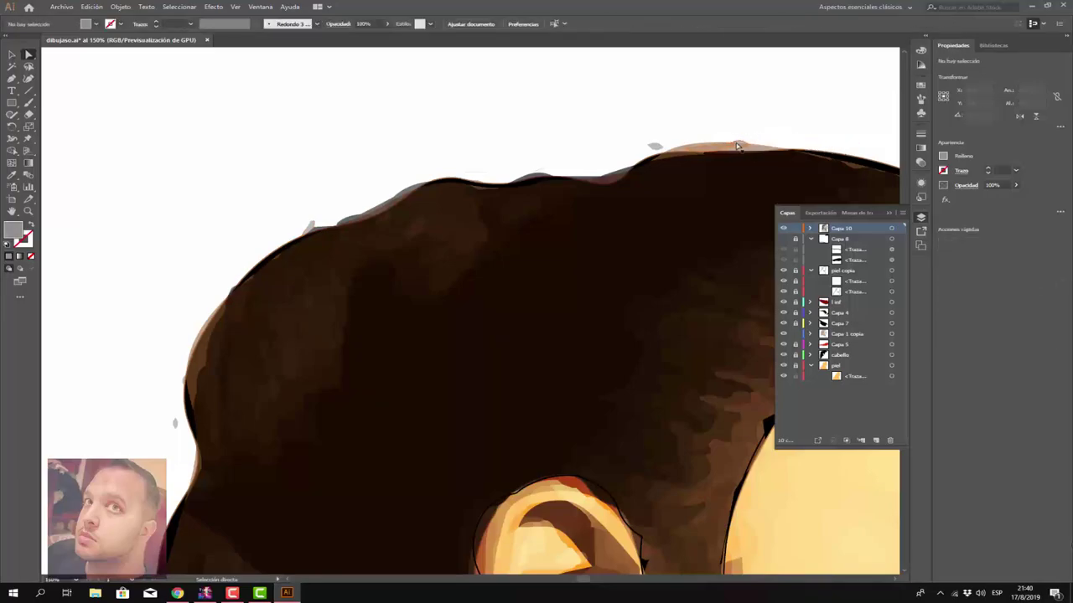
pyautogui.click(738, 145)
pyautogui.press('Delete')
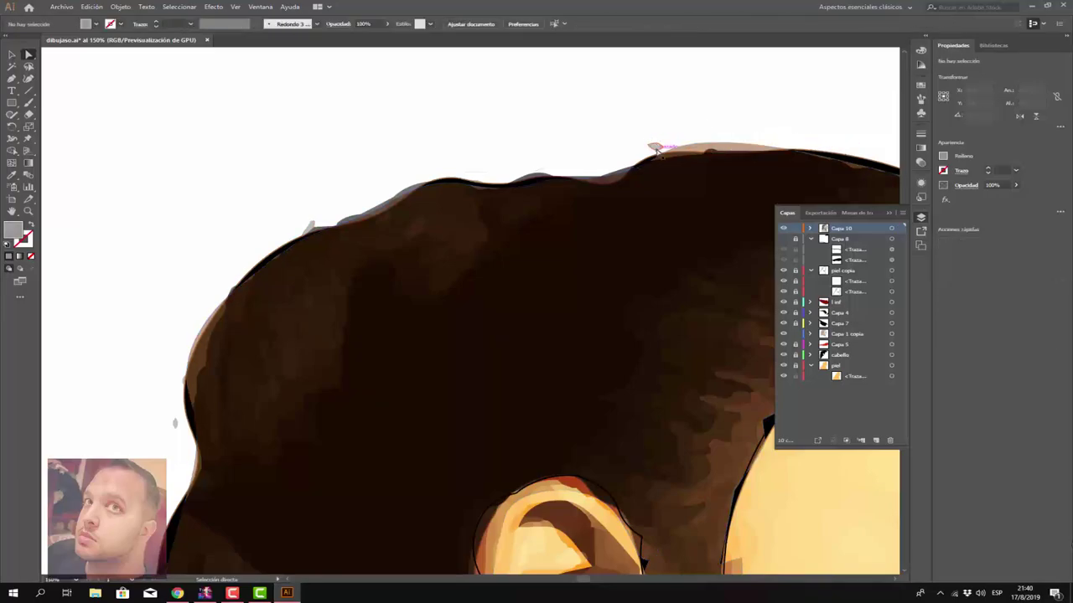
pyautogui.click(656, 147)
pyautogui.press('Delete')
# Step: Delete the stray stroke beside the hair's left edge and zoom back out
pyautogui.scroll(-2, 679, 228)
pyautogui.scroll(-4, 679, 228)
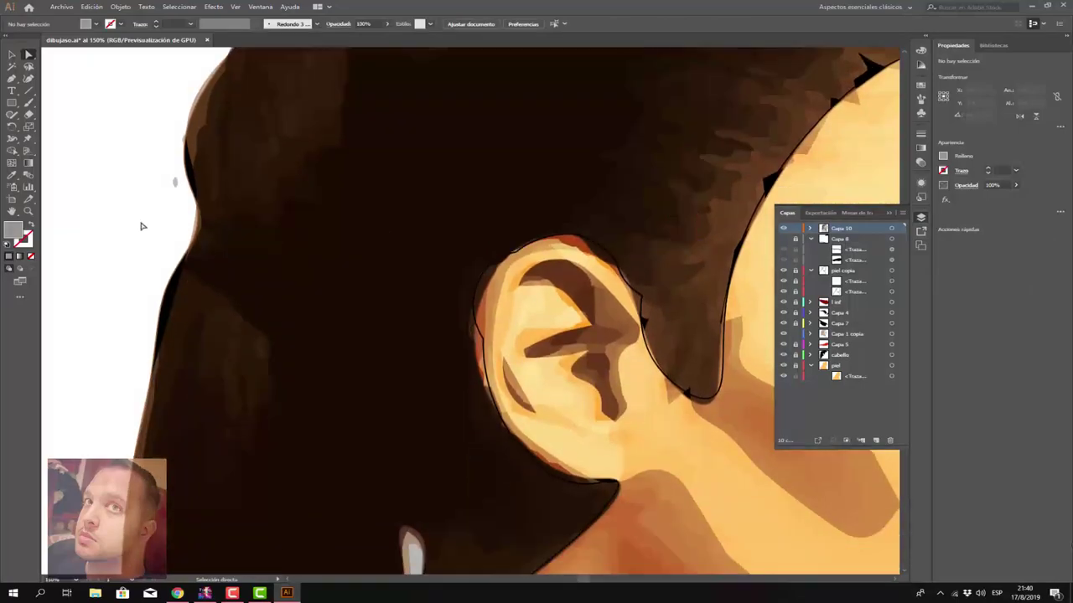
pyautogui.click(174, 182)
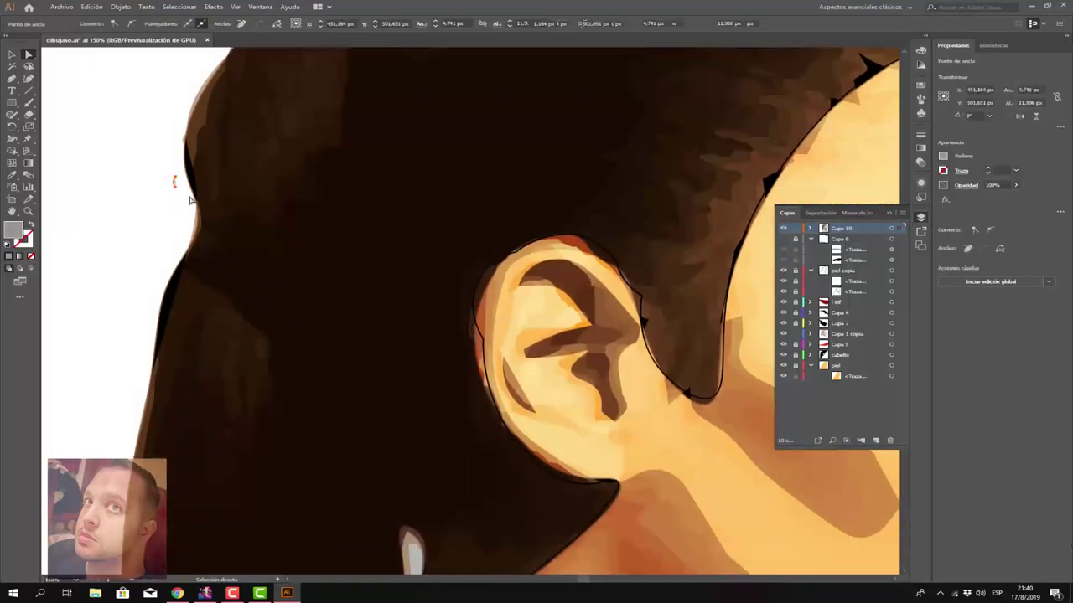
pyautogui.press('Delete')
pyautogui.scroll(-3, 215, 227)
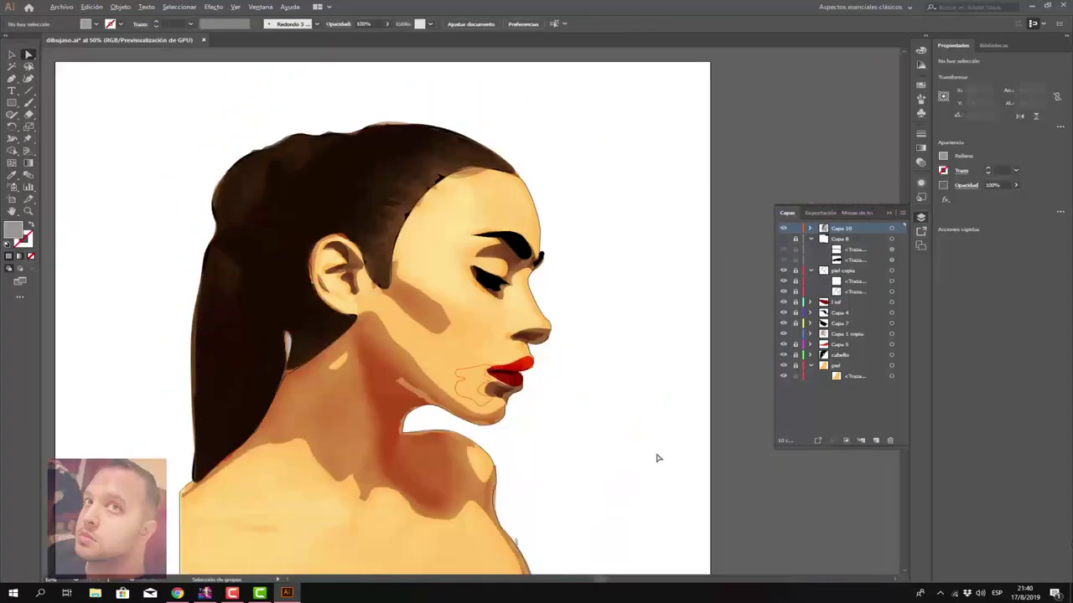
pyautogui.scroll(-1, 717, 427)
# Step: Pull the translucent neck shadow's bulging edge toward the neck outline with the Curvature tool
pyautogui.scroll(2, 624, 507)
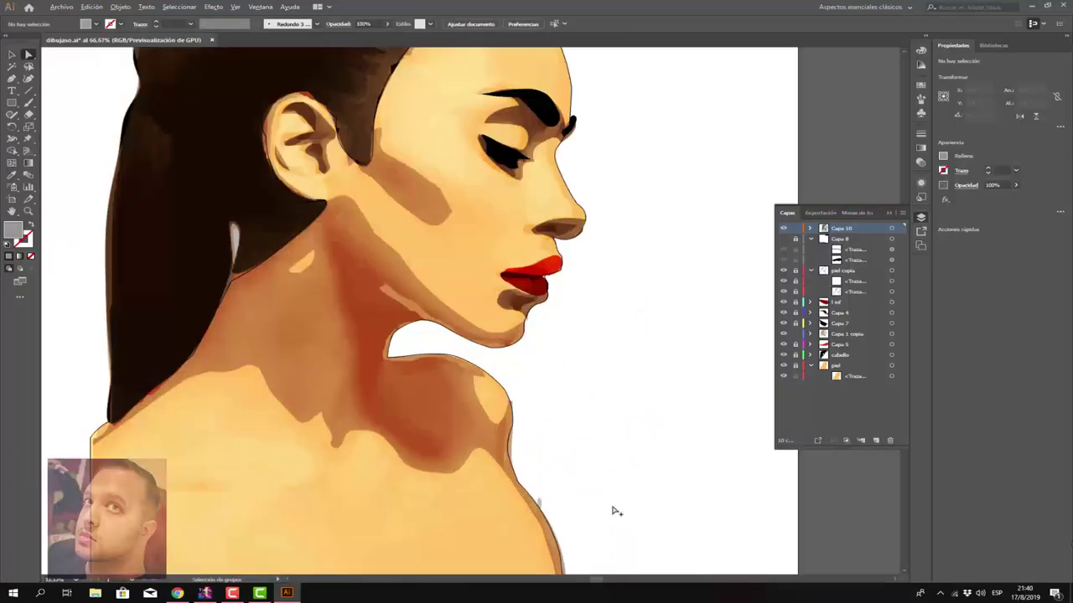
pyautogui.scroll(2, 612, 508)
pyautogui.click(449, 501)
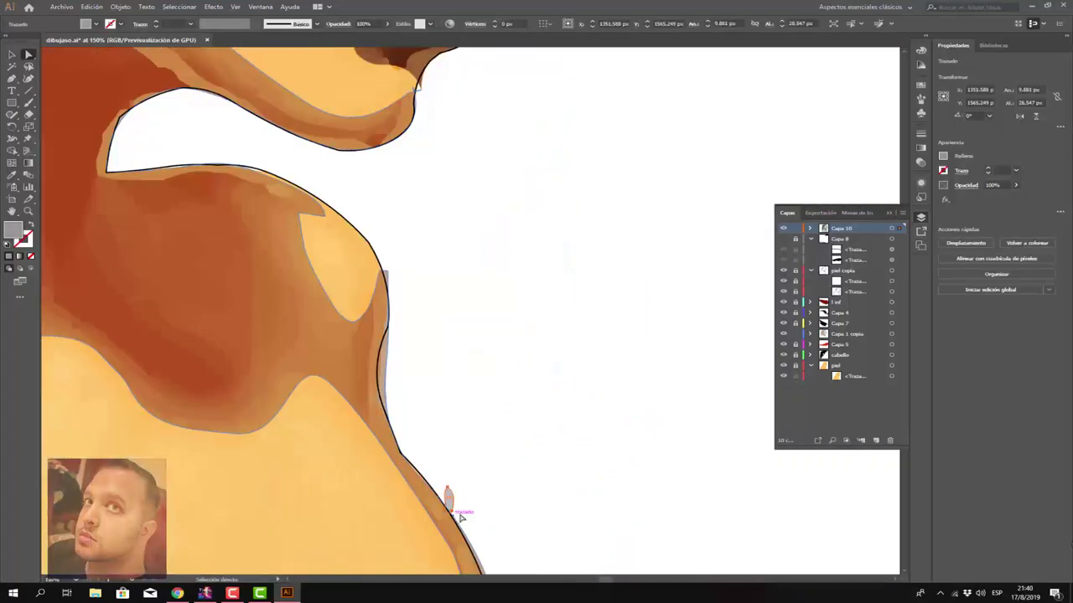
pyautogui.click(468, 521)
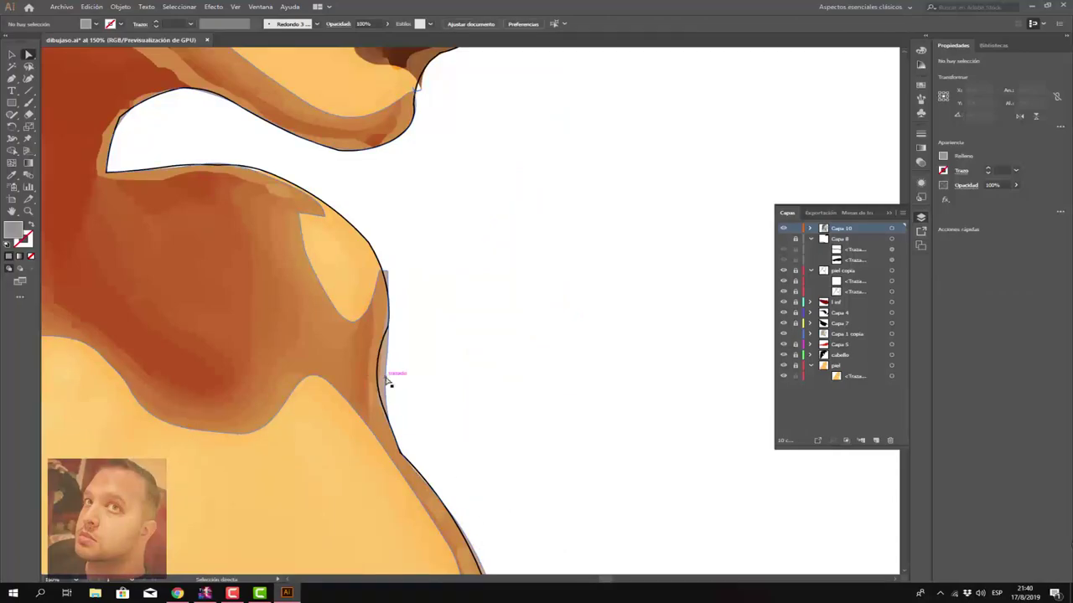
pyautogui.click(29, 81)
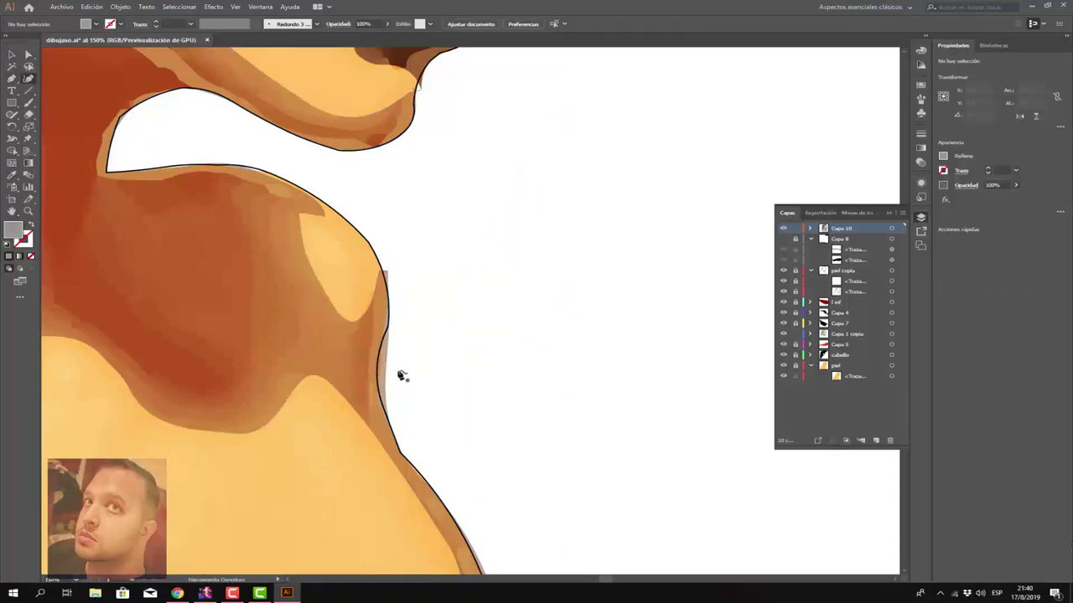
pyautogui.click(383, 374)
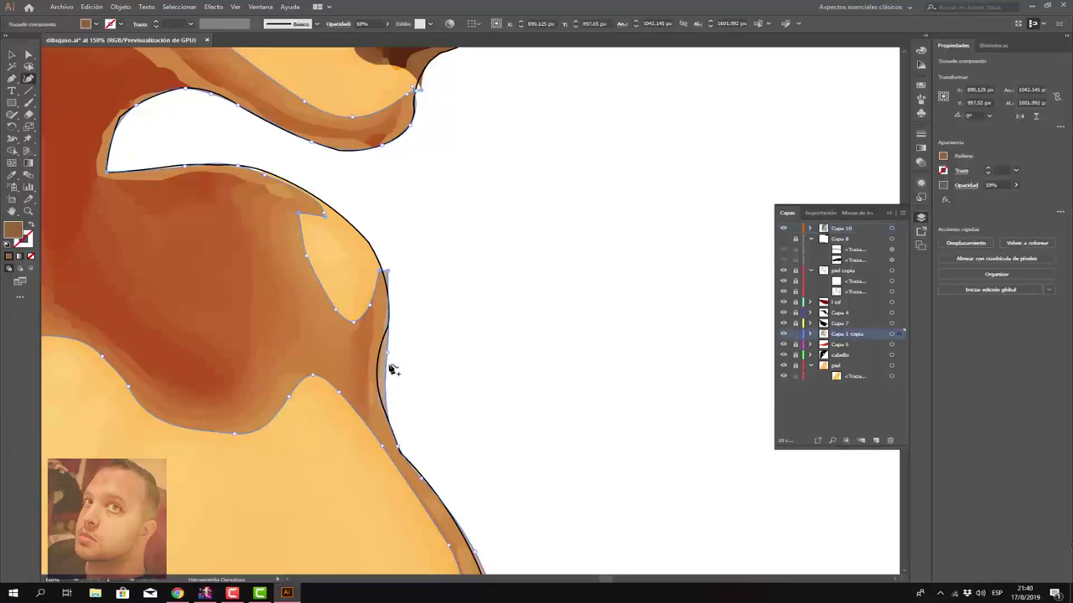
pyautogui.moveTo(388, 369)
pyautogui.mouseDown()
pyautogui.moveTo(378, 369)
pyautogui.moveTo(386, 352)
pyautogui.mouseUp()
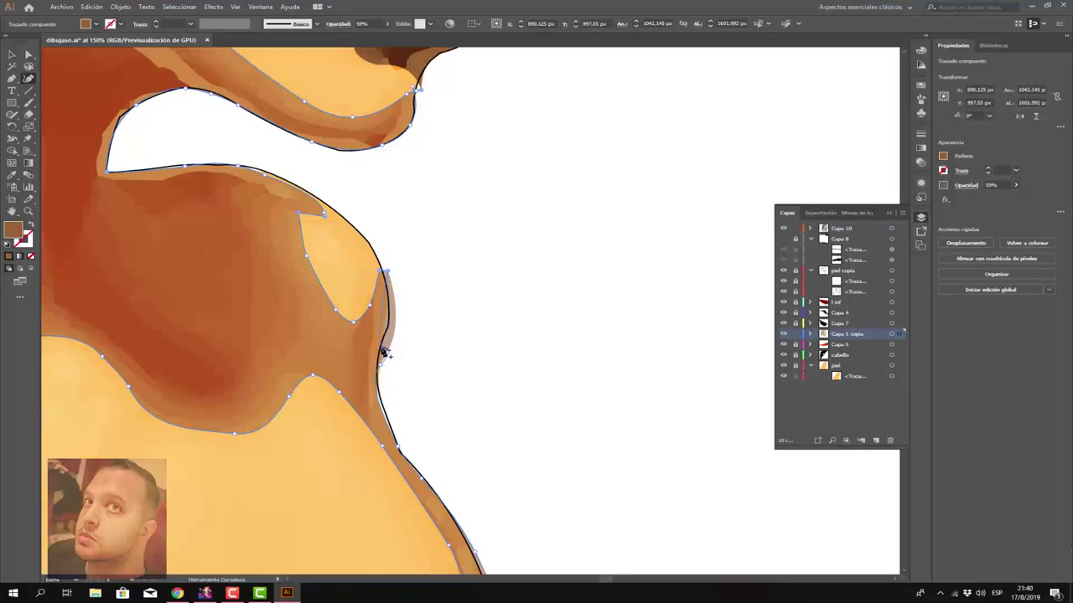
pyautogui.click(387, 344)
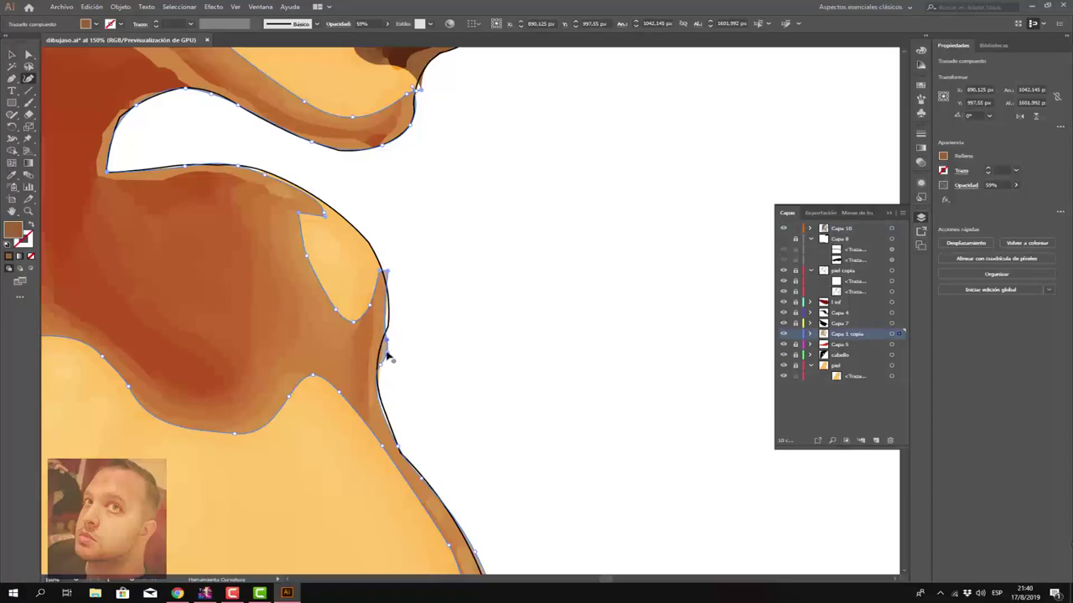
pyautogui.moveTo(387, 357); pyautogui.dragTo(380, 355)
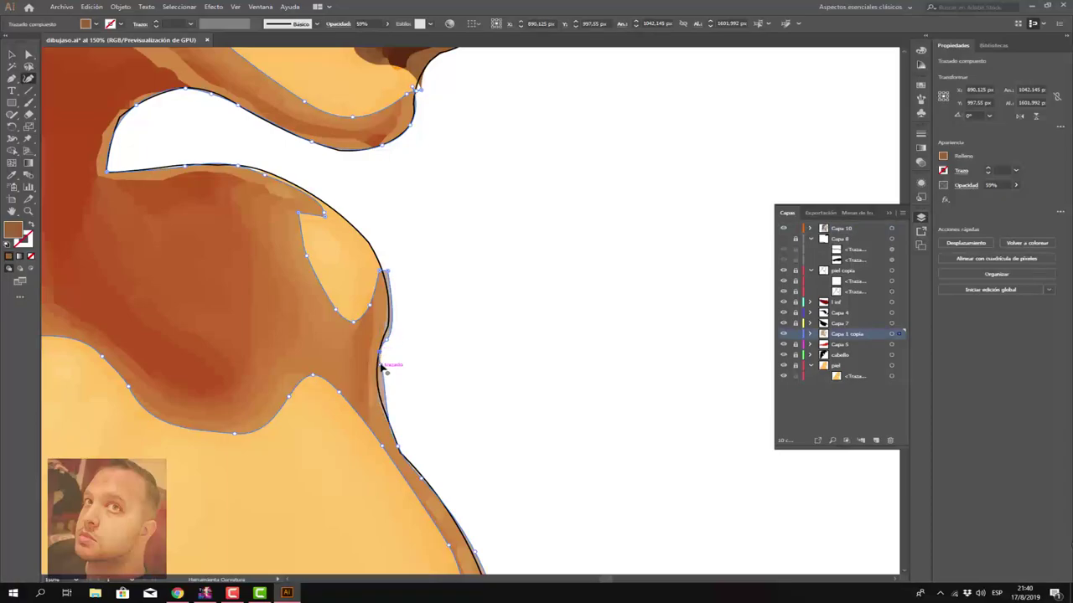
# Step: Refine the neck shadow's edge anchors with the Pen tool, removing an extra point
pyautogui.press('p')
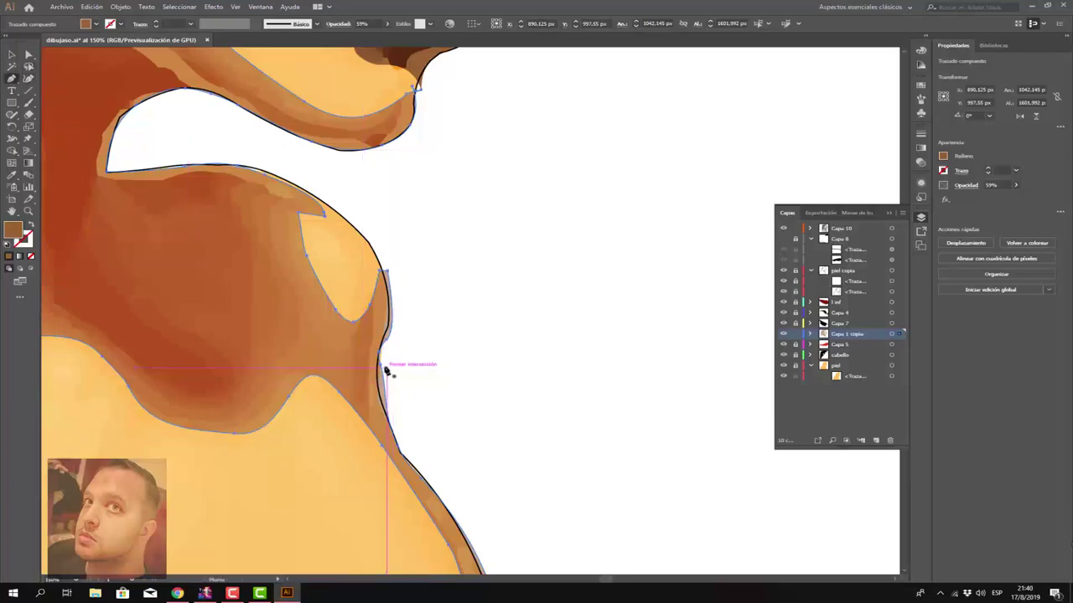
pyautogui.click(384, 365)
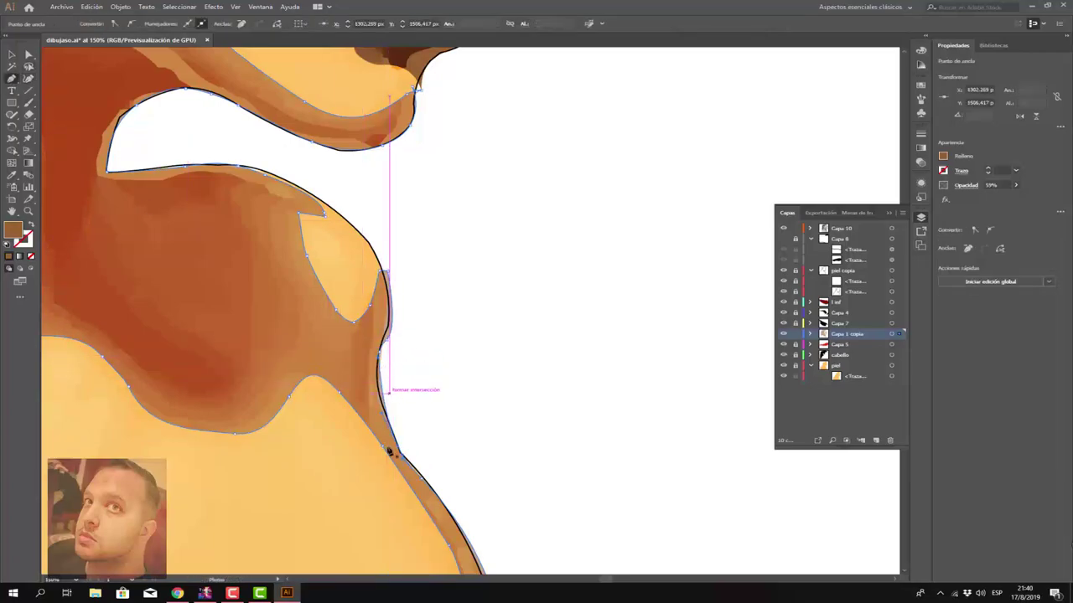
pyautogui.click(388, 273)
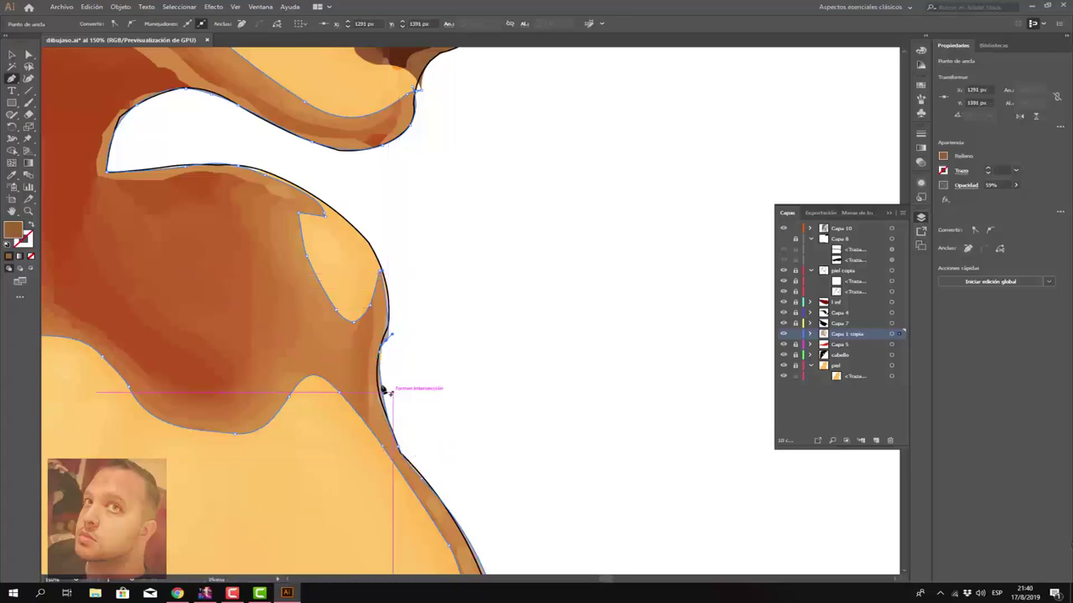
pyautogui.scroll(-4, 252, 238)
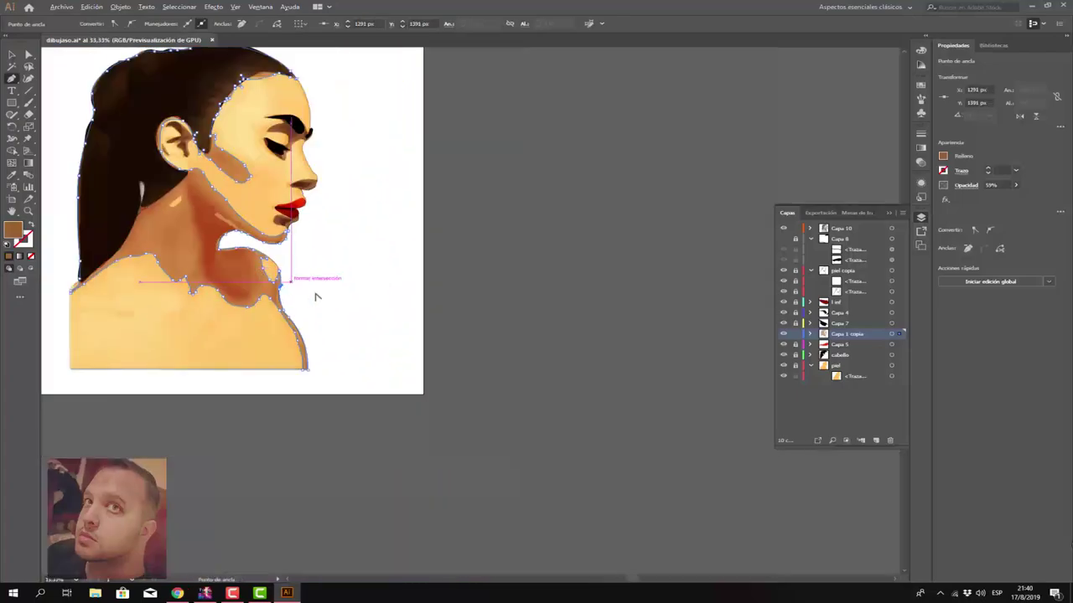
pyautogui.scroll(1, 327, 319)
pyautogui.scroll(-2, 332, 332)
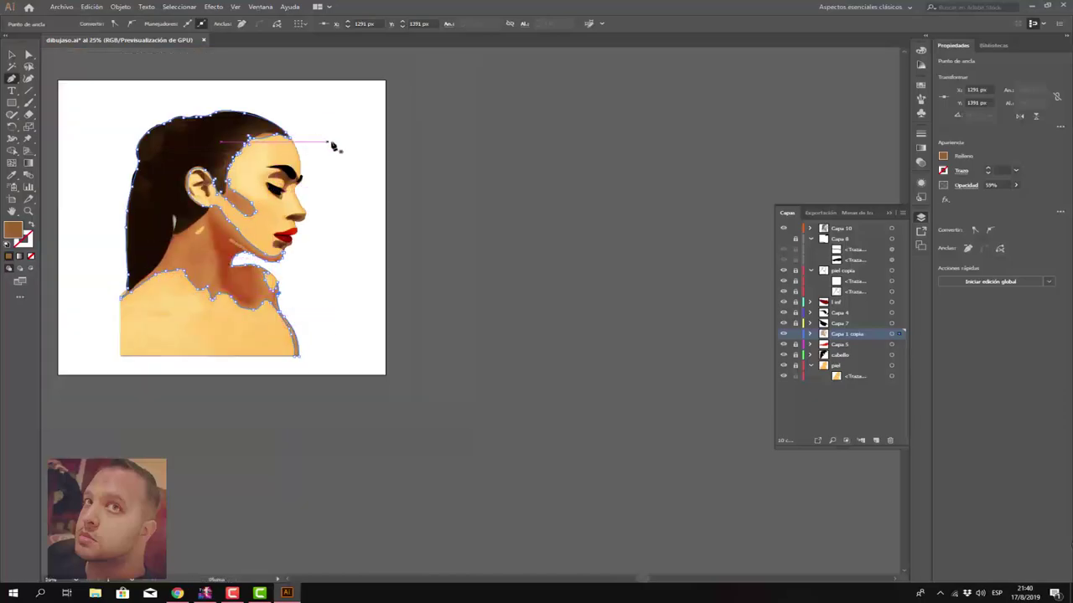
pyautogui.scroll(1, 252, 142)
pyautogui.scroll(1, 240, 144)
pyautogui.scroll(1, 240, 173)
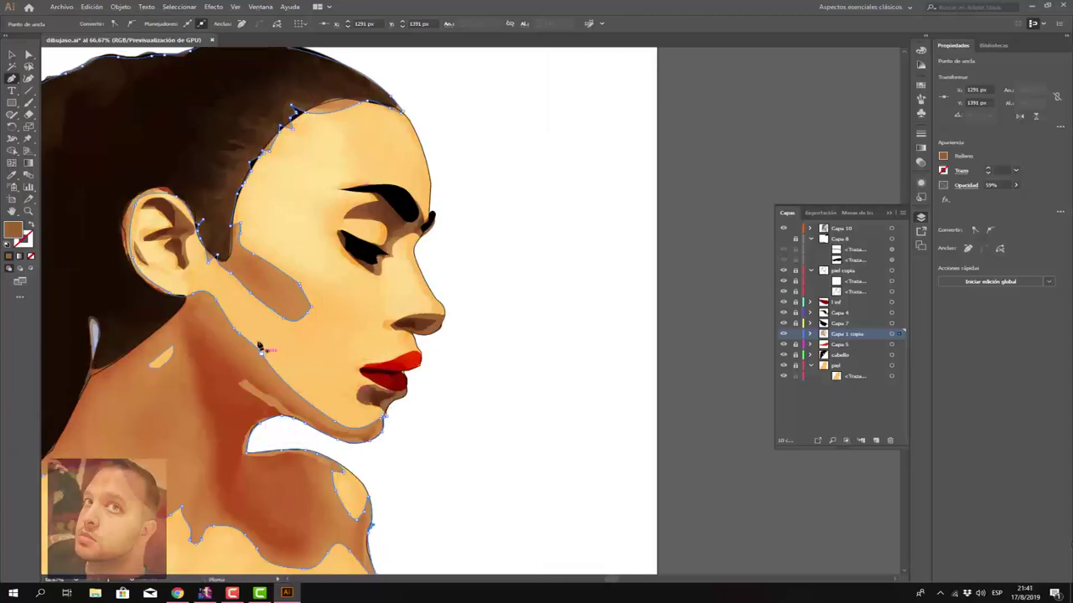
# Step: Add curve points to extend the neck shadow over the dark area below the ear
pyautogui.click(30, 79)
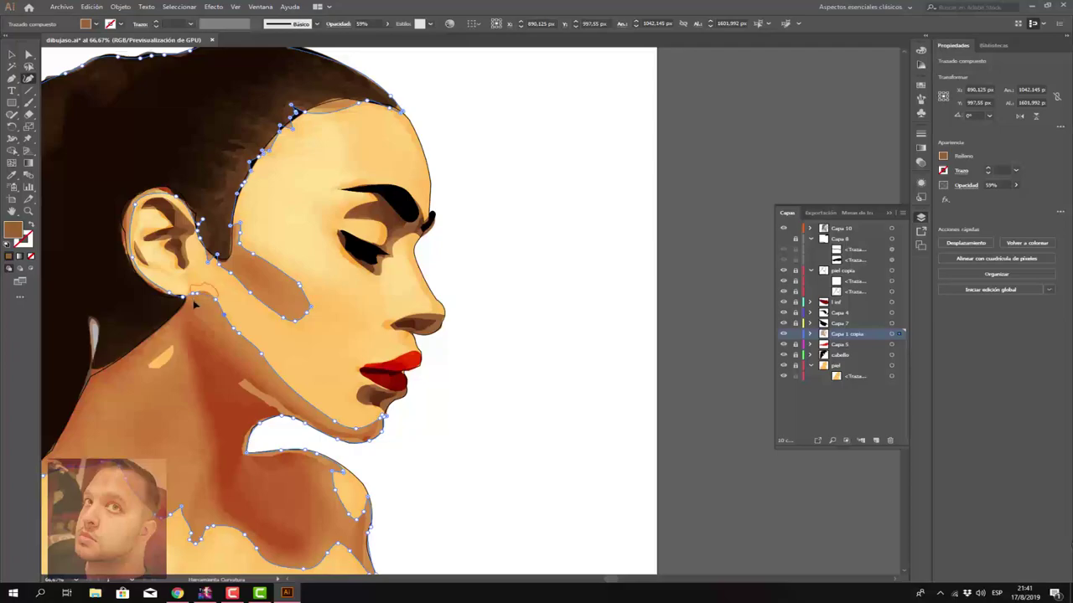
pyautogui.click(190, 313)
pyautogui.click(229, 321)
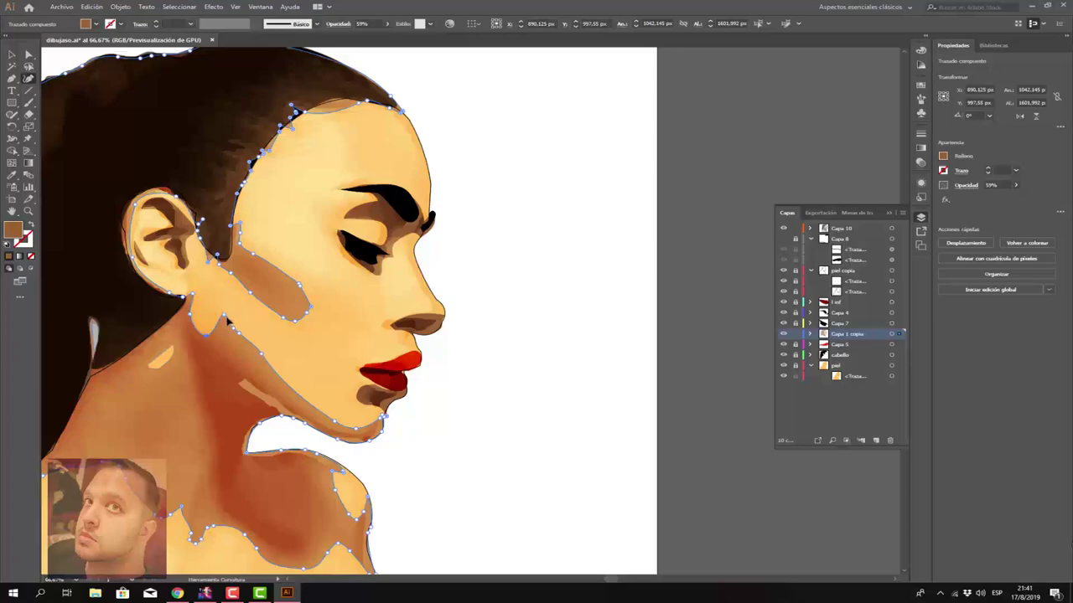
pyautogui.click(231, 361)
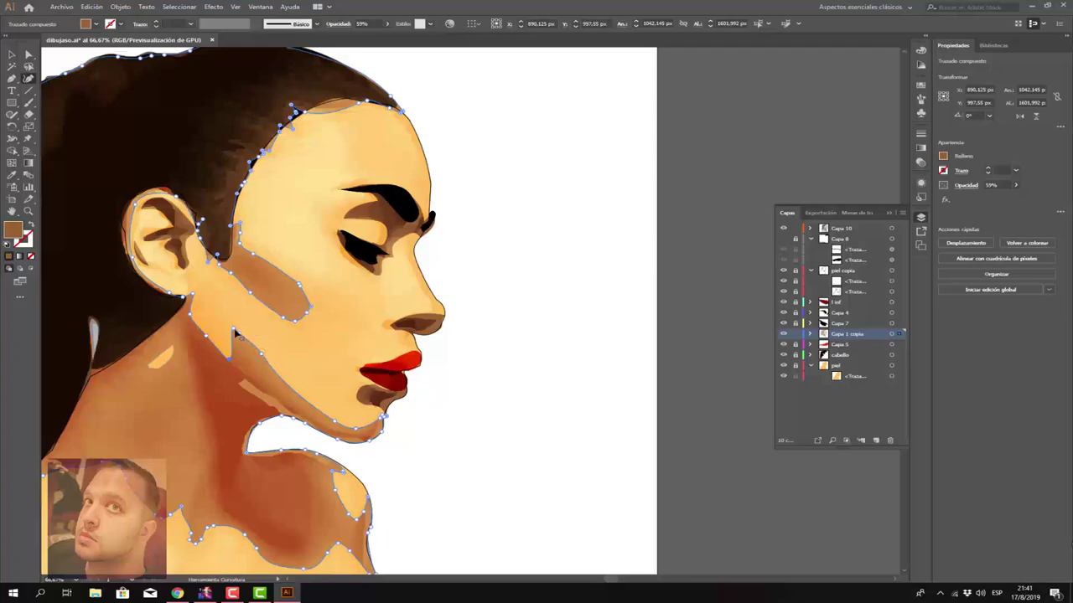
# Step: Reselect the translucent shadow shape and drag the jaw shadow wider along the jawline
pyautogui.click(11, 79)
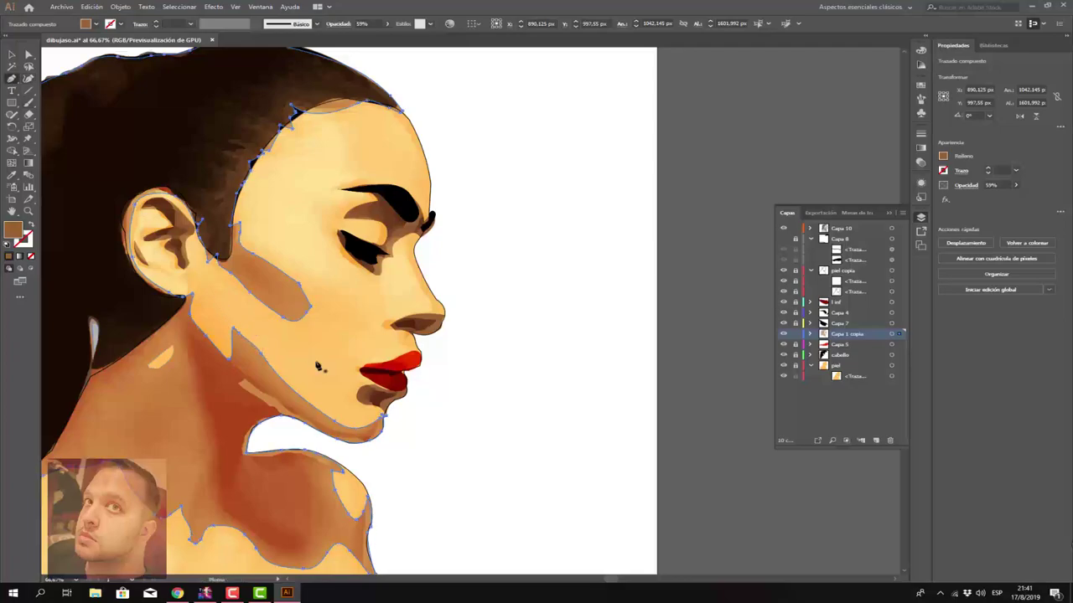
pyautogui.keyDown('ctrl'); pyautogui.click(236, 334); pyautogui.keyUp('ctrl')
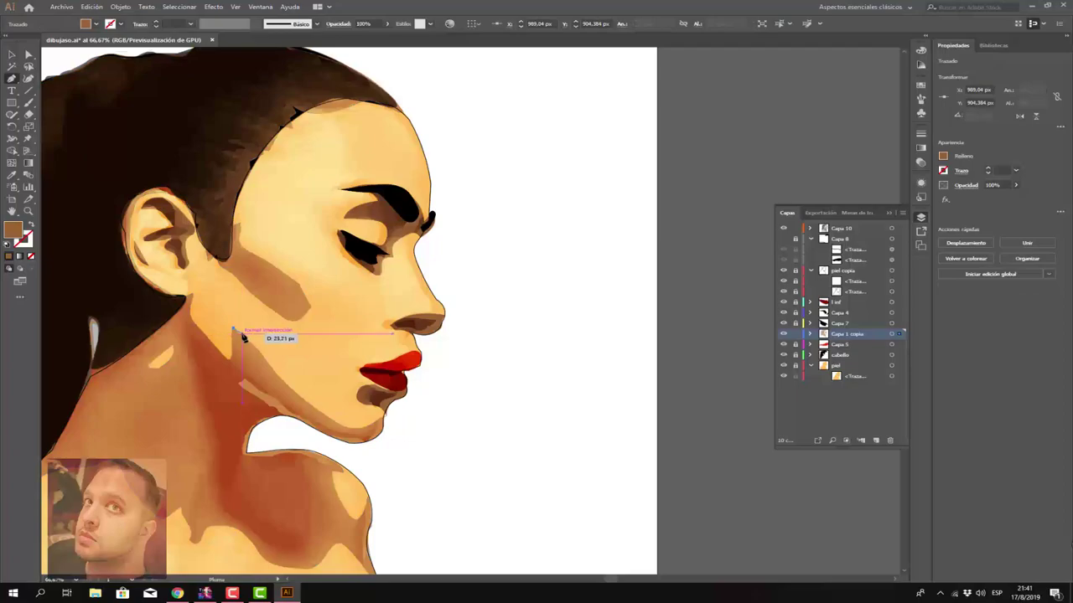
pyautogui.keyDown('ctrl'); pyautogui.click(240, 335); pyautogui.keyUp('ctrl')
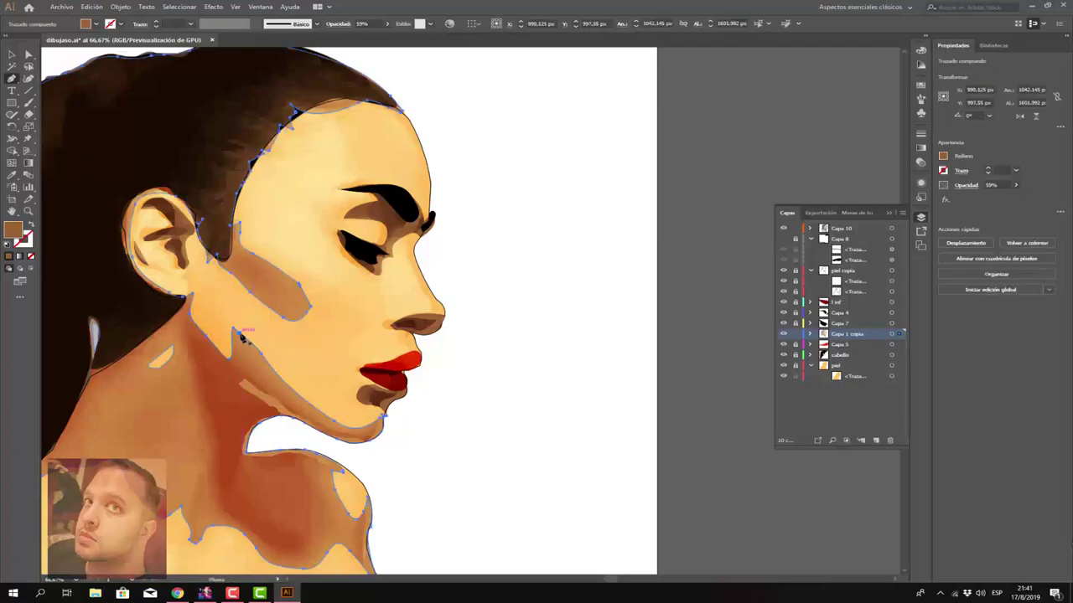
pyautogui.moveTo(242, 335); pyautogui.dragTo(244, 337)
pyautogui.click(29, 54)
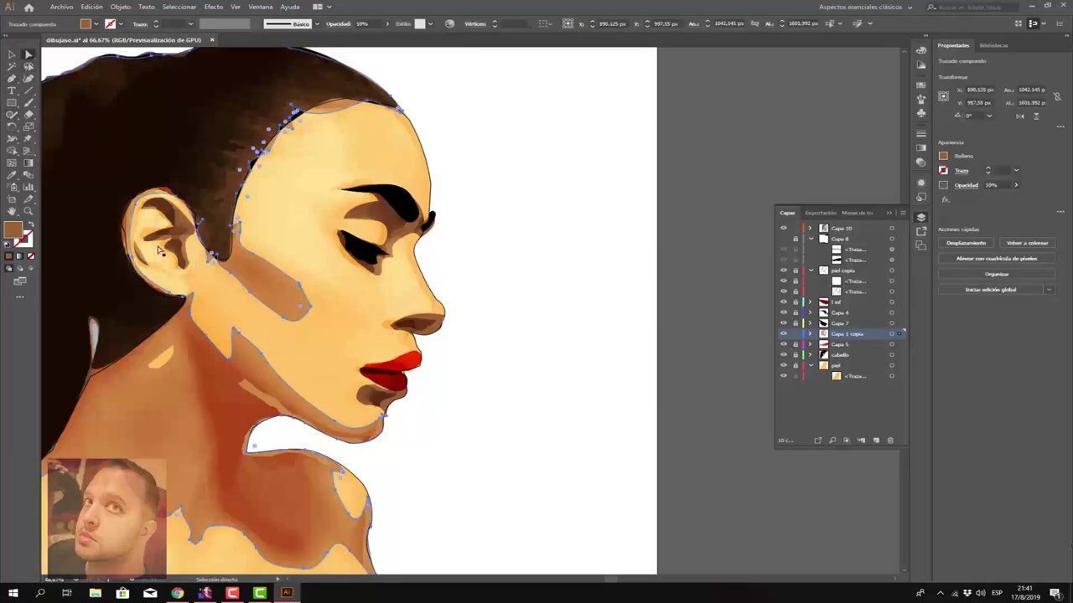
pyautogui.click(28, 78)
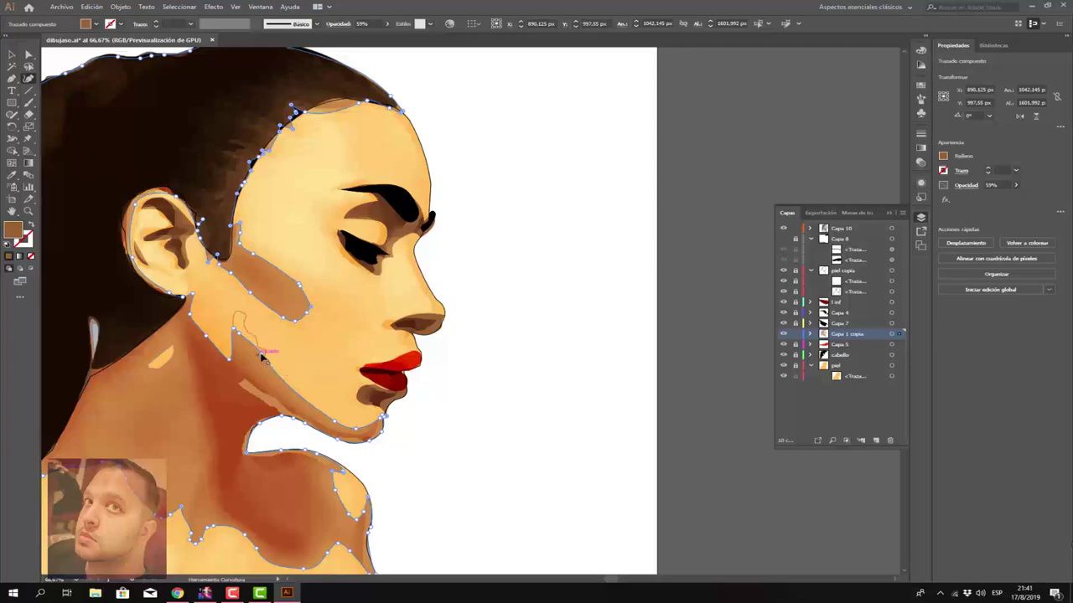
pyautogui.moveTo(261, 356)
pyautogui.mouseDown()
pyautogui.moveTo(266, 383)
pyautogui.moveTo(240, 363)
pyautogui.moveTo(236, 332)
pyautogui.moveTo(237, 363)
pyautogui.mouseUp()
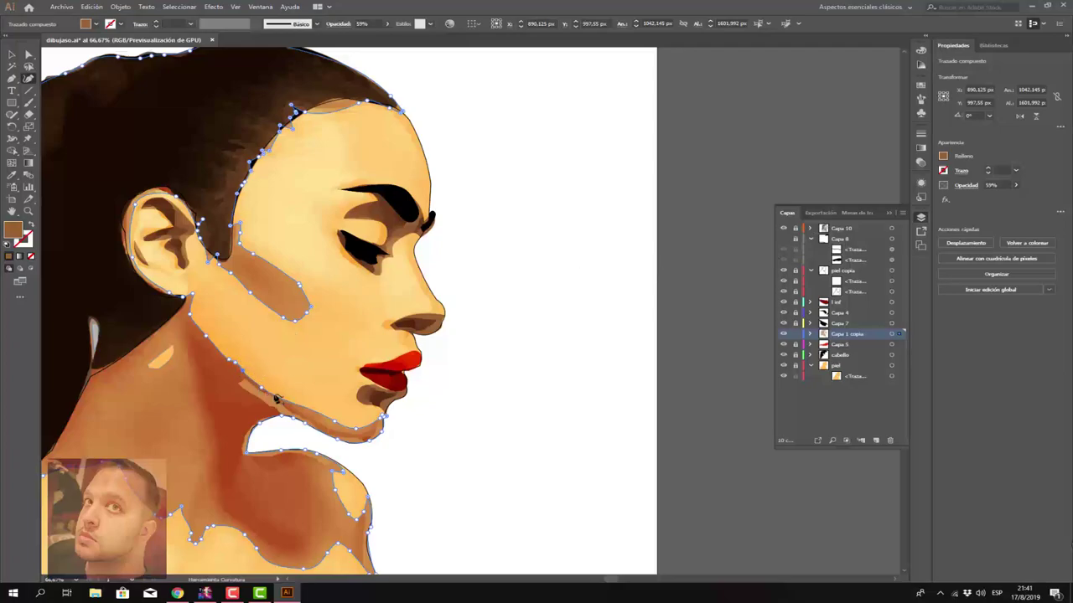
pyautogui.scroll(-1, 301, 370)
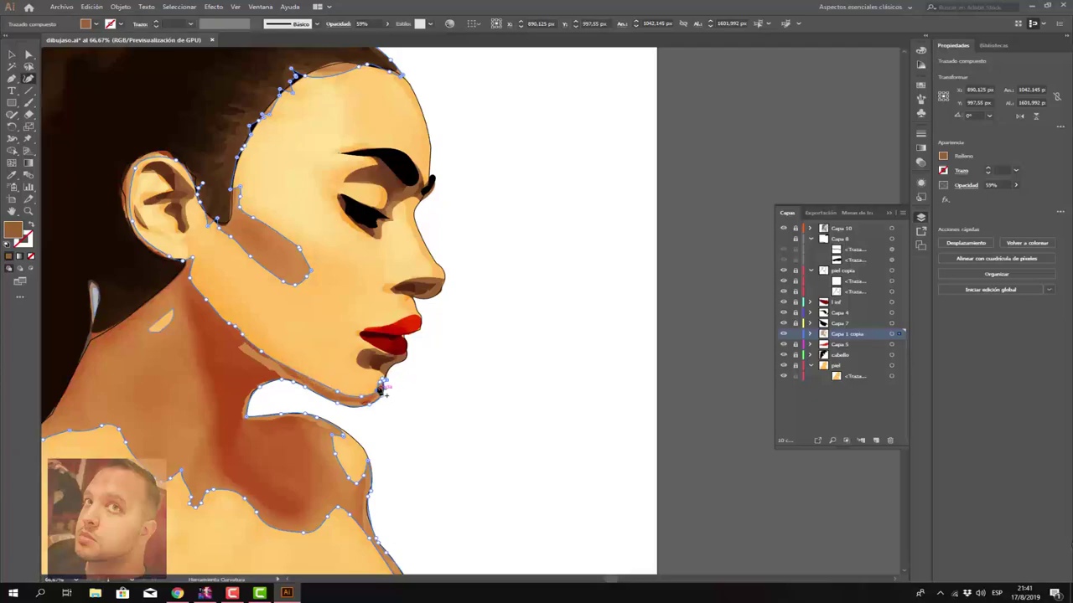
pyautogui.scroll(1, 319, 361)
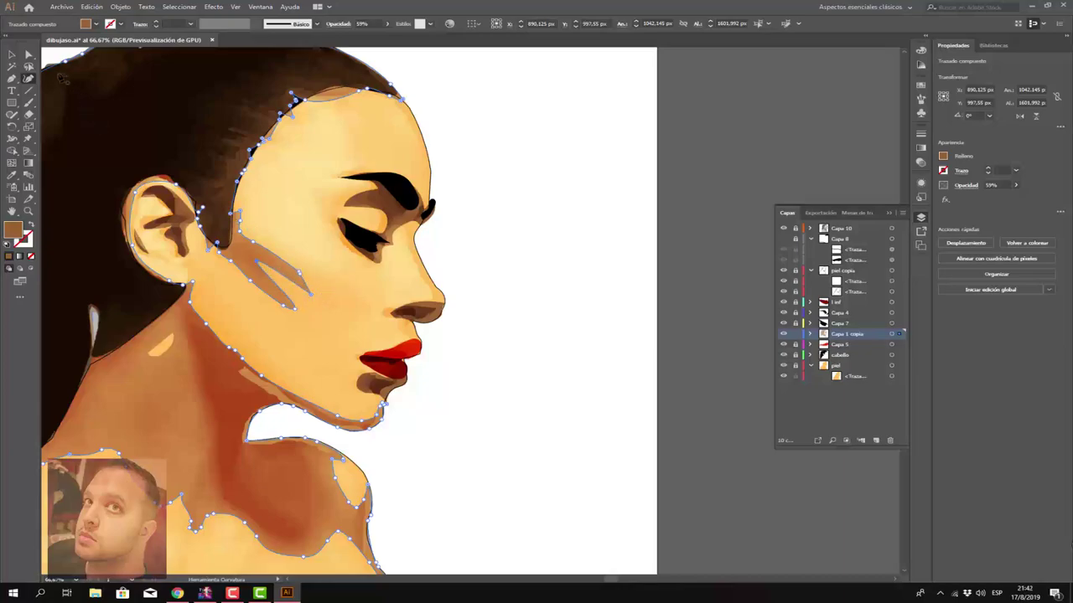
# Step: Delete the tip anchor points of the cheek shadow's prongs with the Pen tool
pyautogui.click(11, 78)
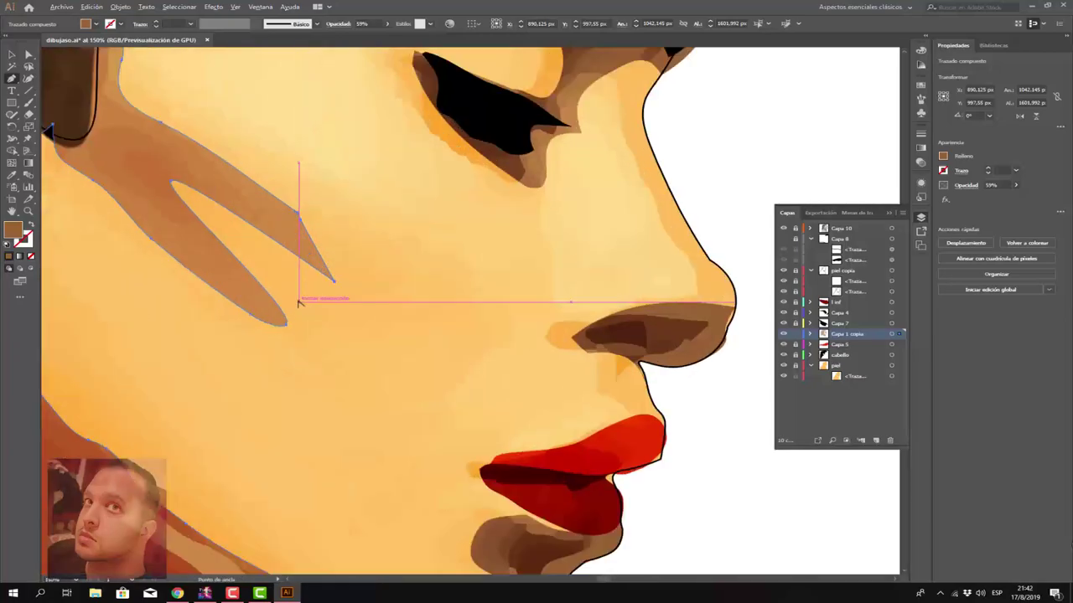
pyautogui.scroll(3, 299, 302)
pyautogui.click(335, 283)
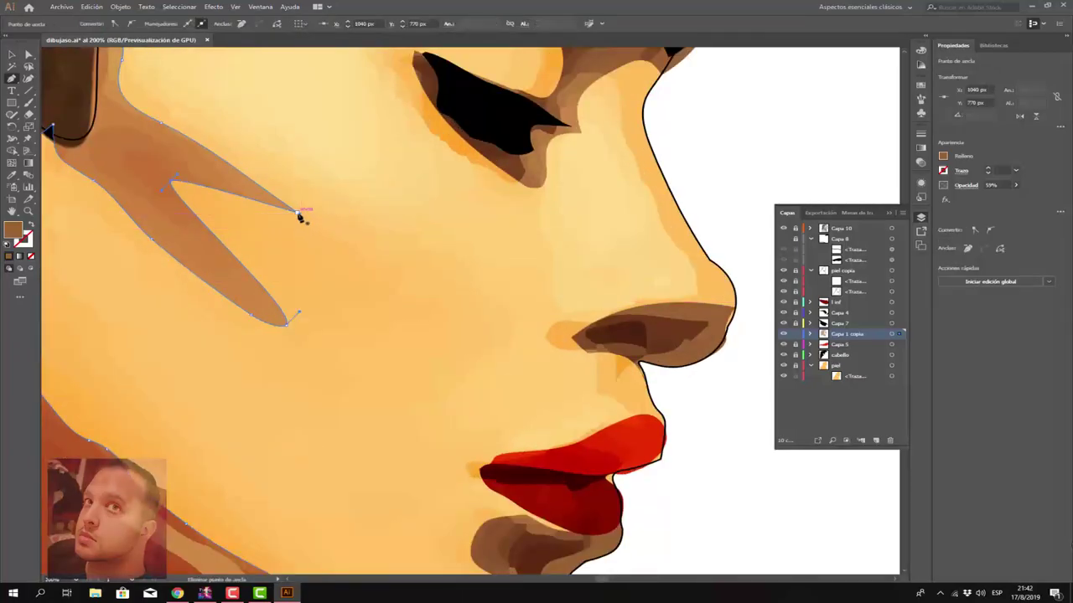
pyautogui.click(300, 219)
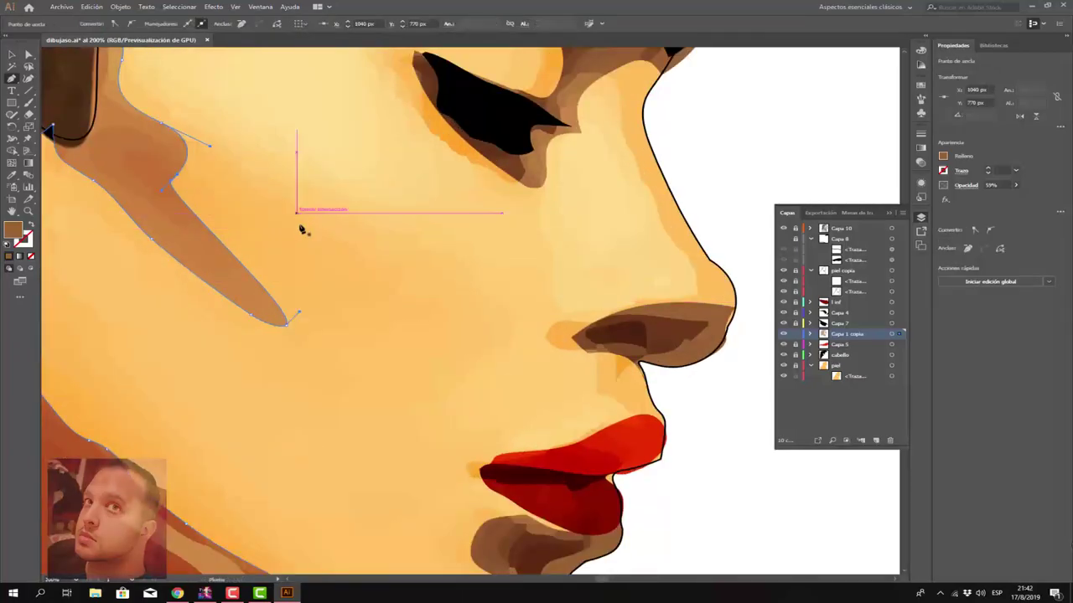
pyautogui.click(288, 325)
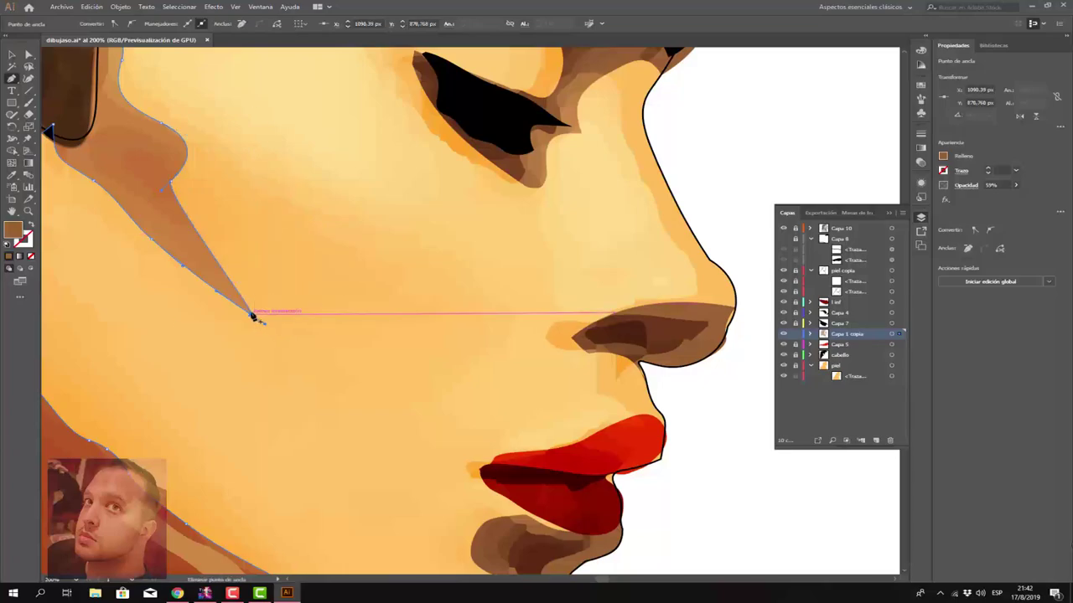
pyautogui.click(251, 314)
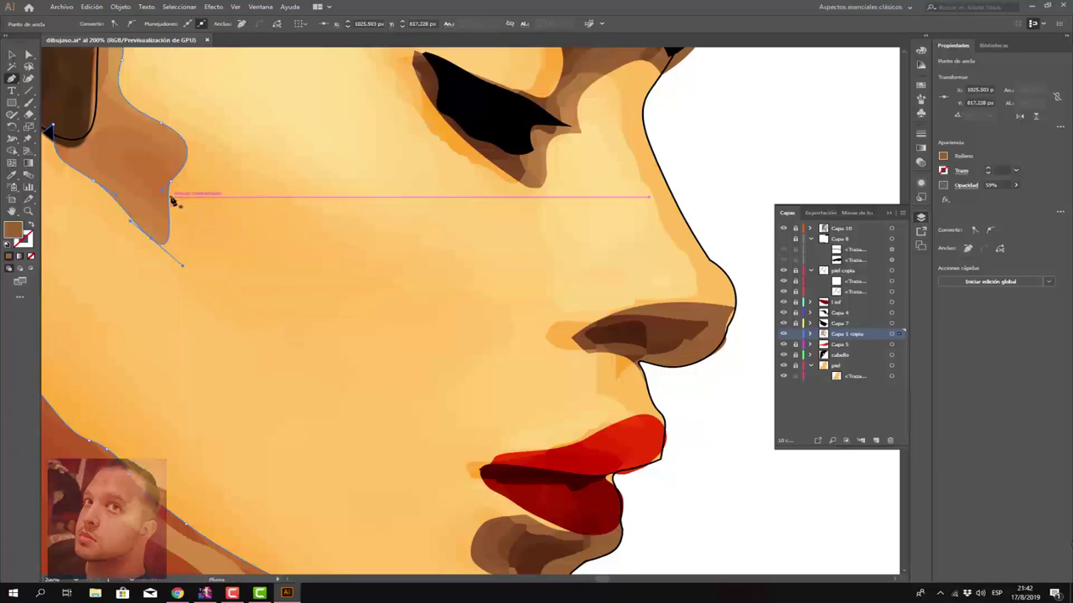
# Step: Delete the top, bottom and end anchors to trim the shadow to a strip along the hairline
pyautogui.scroll(2, 168, 234)
pyautogui.scroll(3, 147, 250)
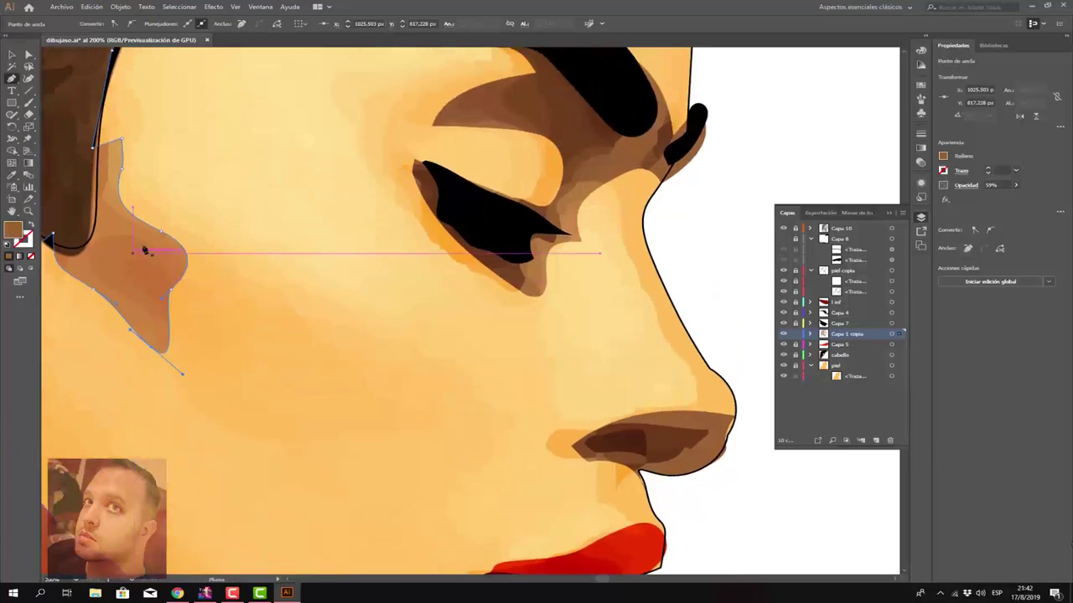
pyautogui.click(124, 142)
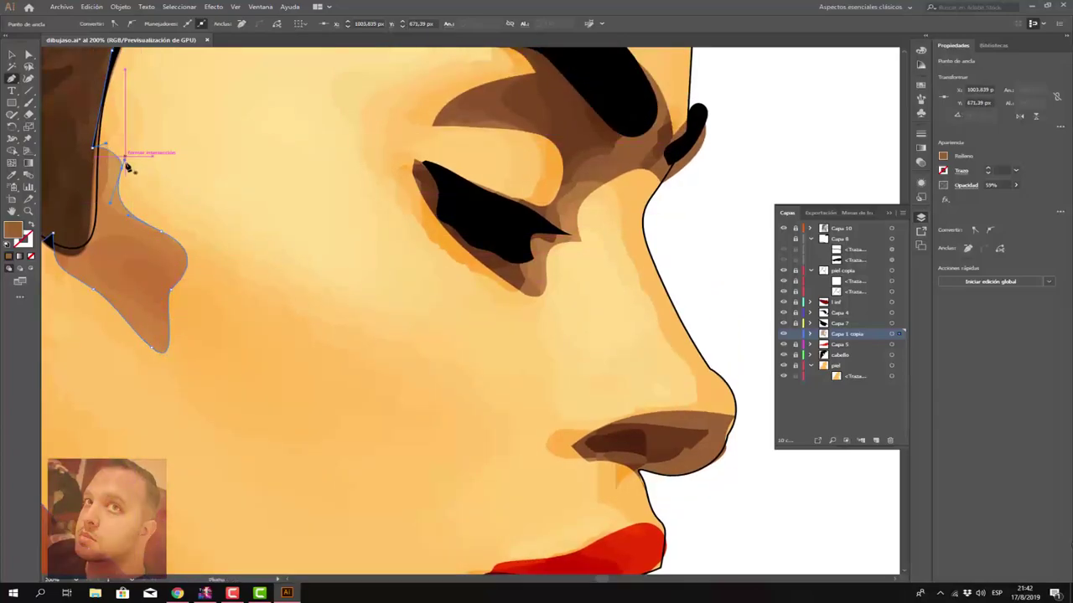
pyautogui.click(164, 237)
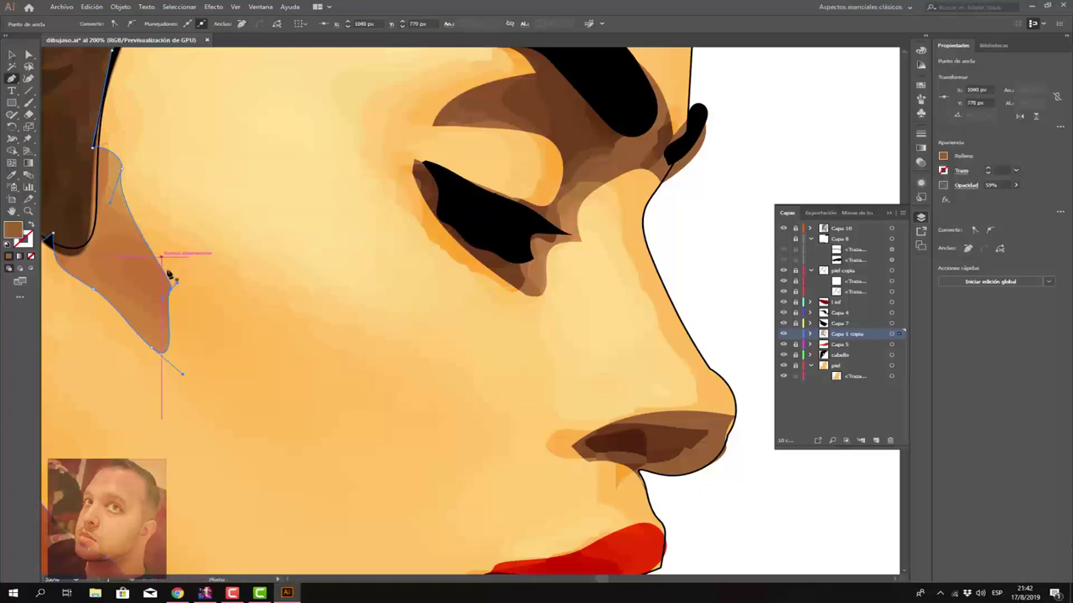
pyautogui.click(159, 351)
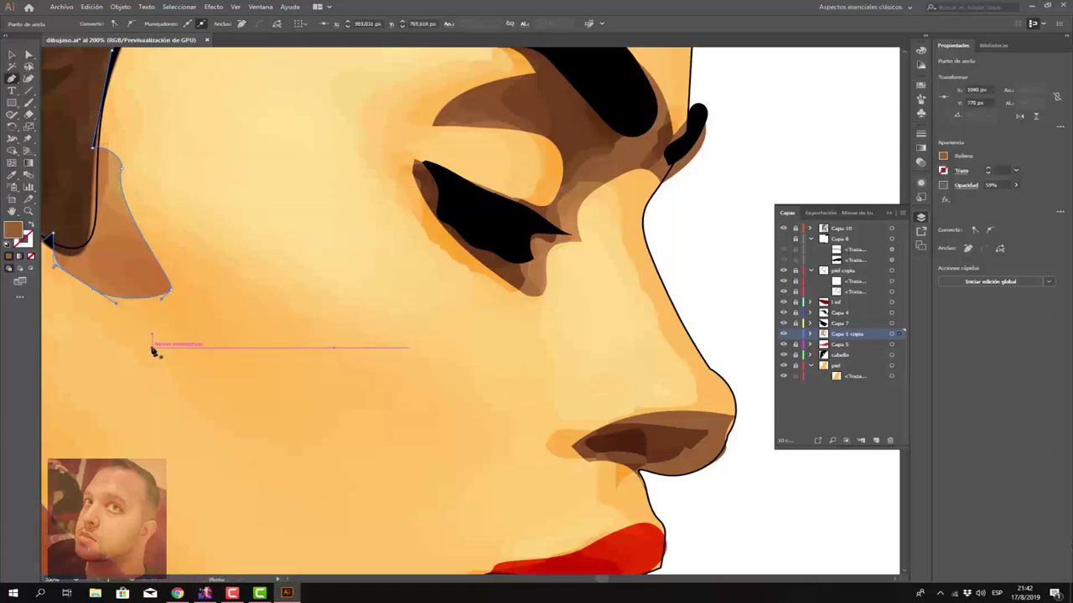
pyautogui.click(172, 292)
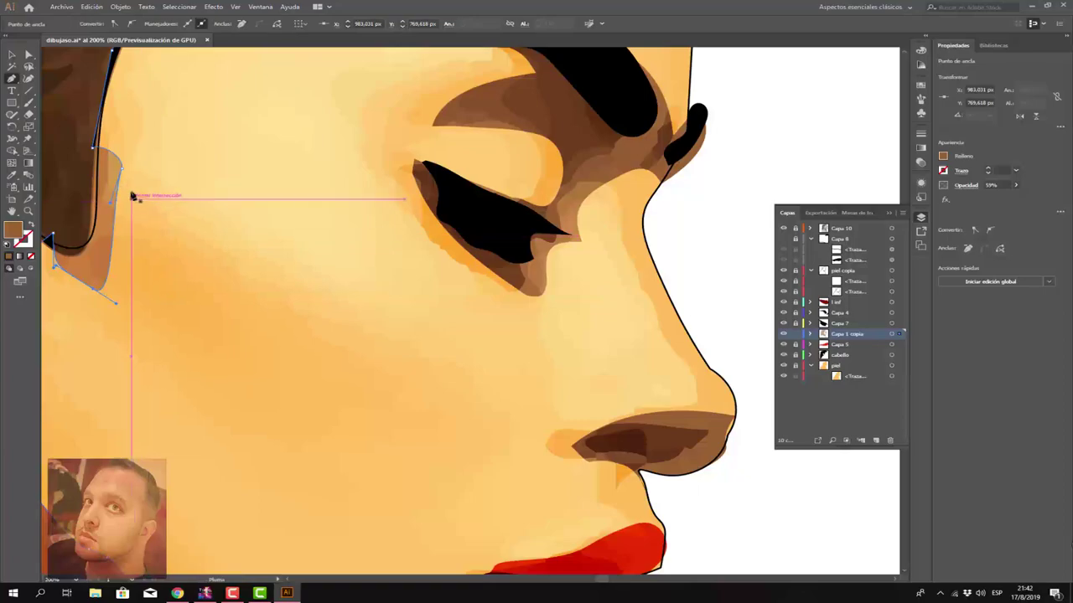
# Step: Deselect the shadow path with the Selection tool and zoom around to review the portrait
pyautogui.scroll(-3, 72, 328)
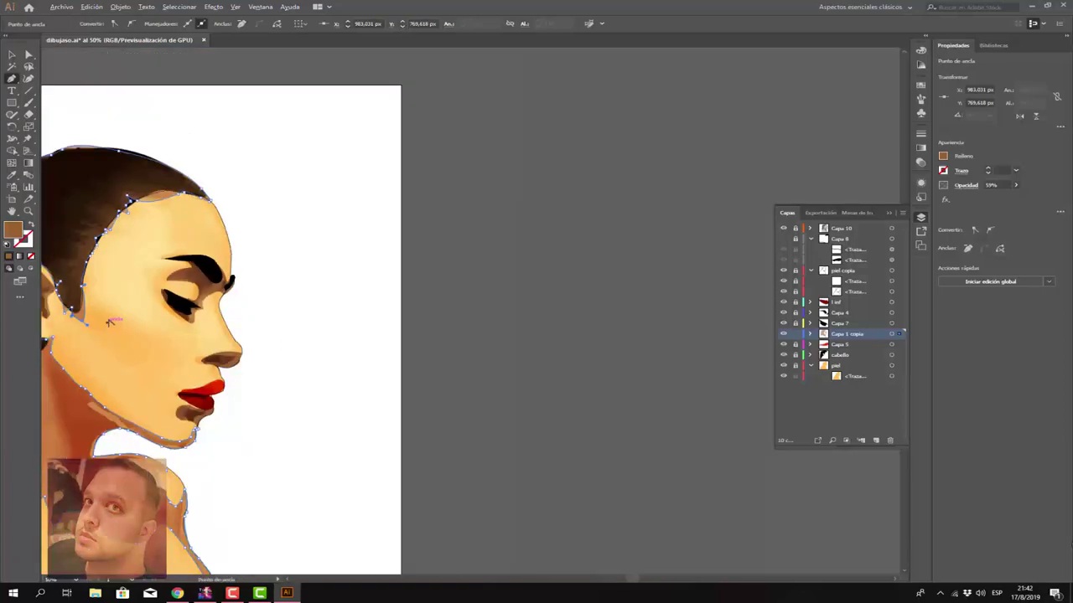
pyautogui.scroll(-2, 72, 327)
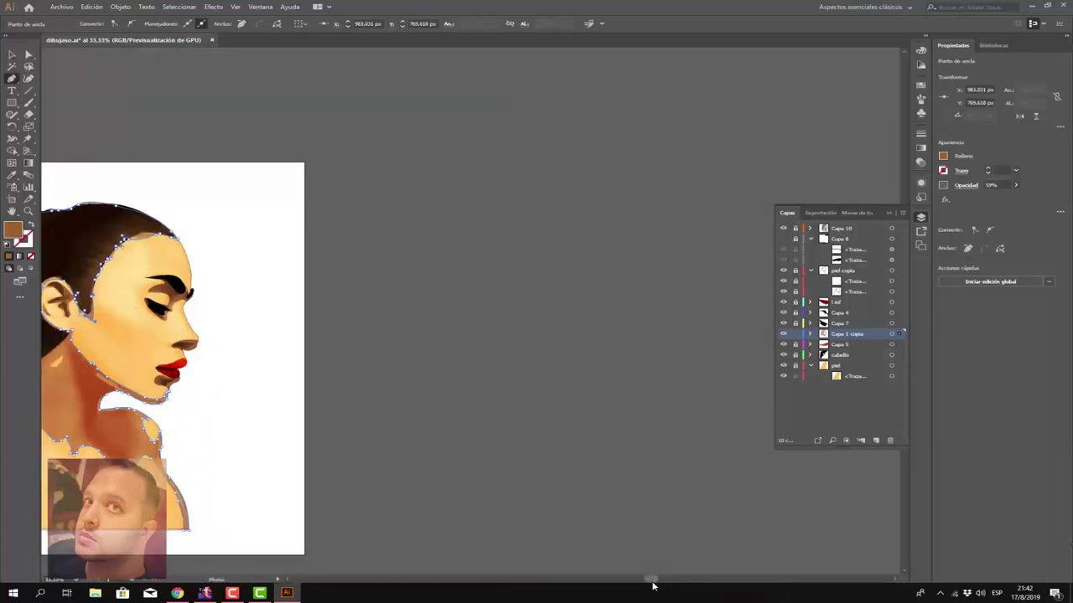
pyautogui.moveTo(653, 578); pyautogui.dragTo(593, 578)
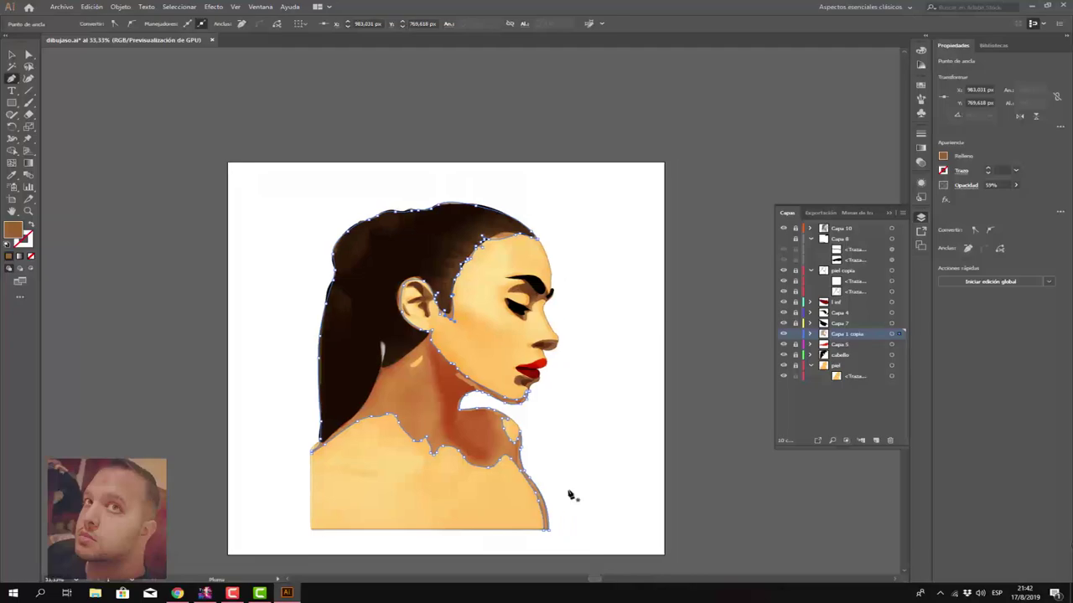
pyautogui.click(18, 55)
pyautogui.click(252, 269)
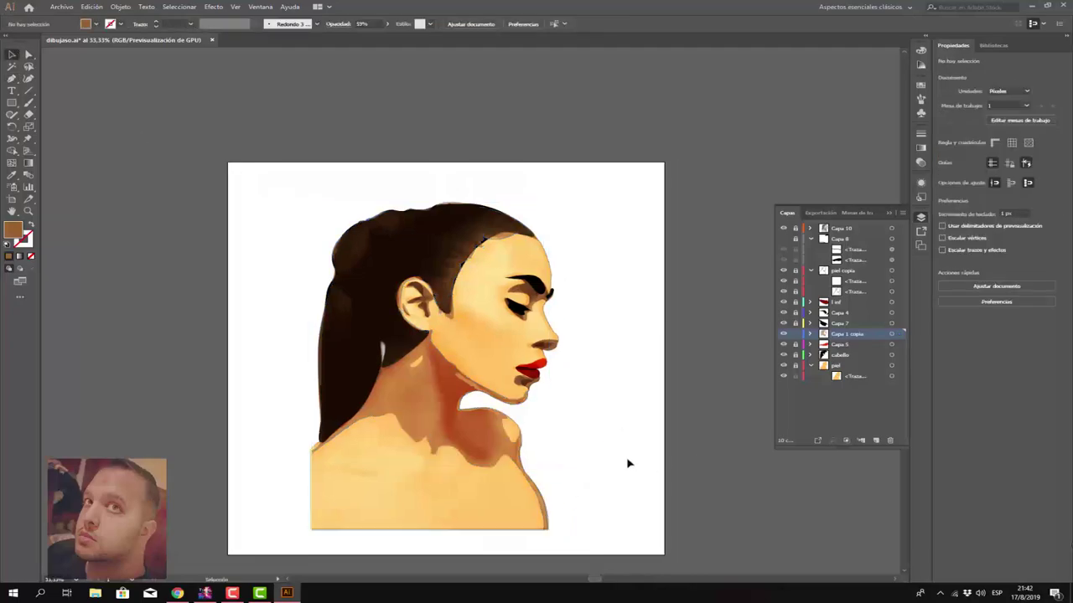
pyautogui.scroll(1, 627, 464)
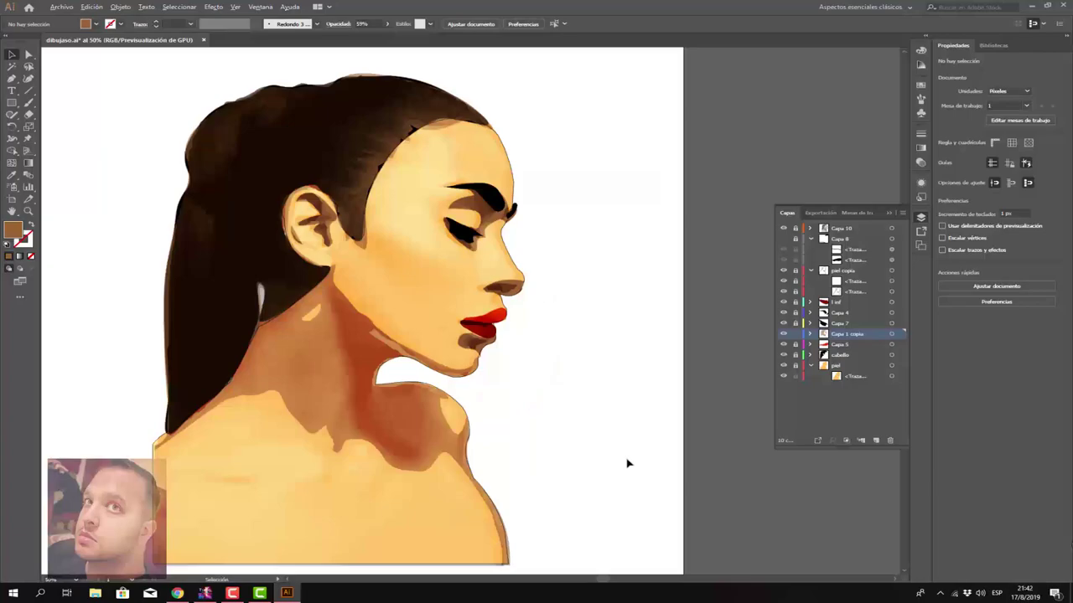
pyautogui.scroll(-1, 636, 460)
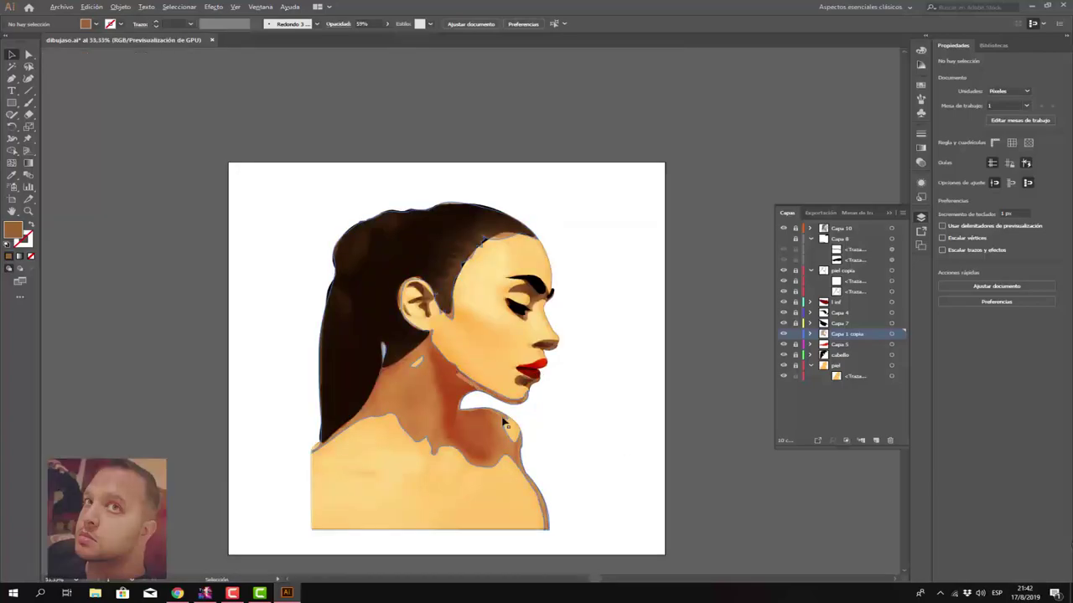
pyautogui.scroll(1, 494, 362)
pyautogui.scroll(3, 498, 360)
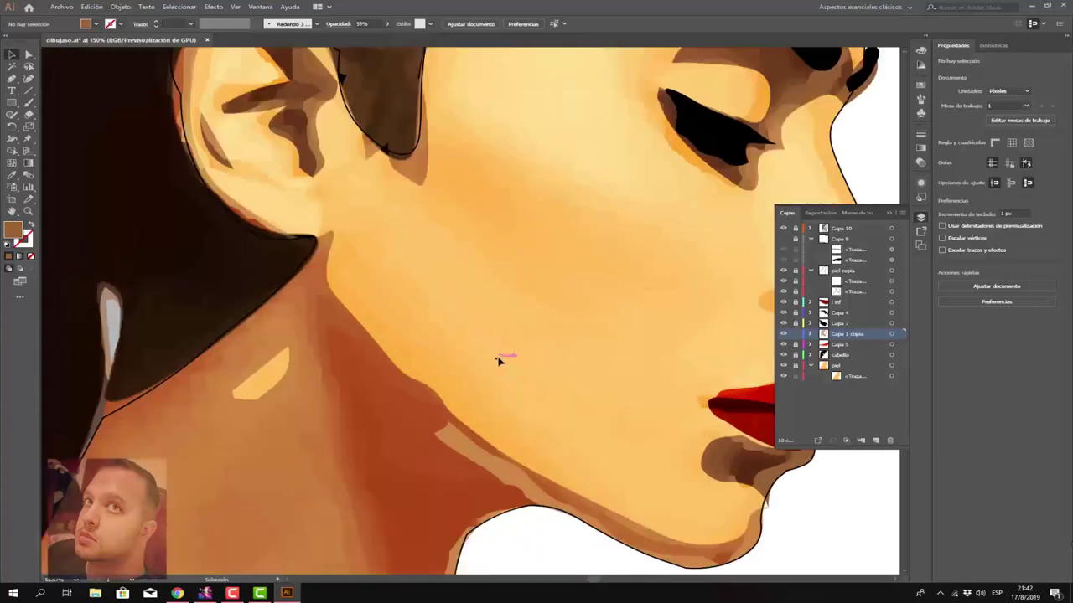
# Step: Select the brown neck shadow in the skin group and add an anchor on its edge with the Curvature tool
pyautogui.click(442, 390)
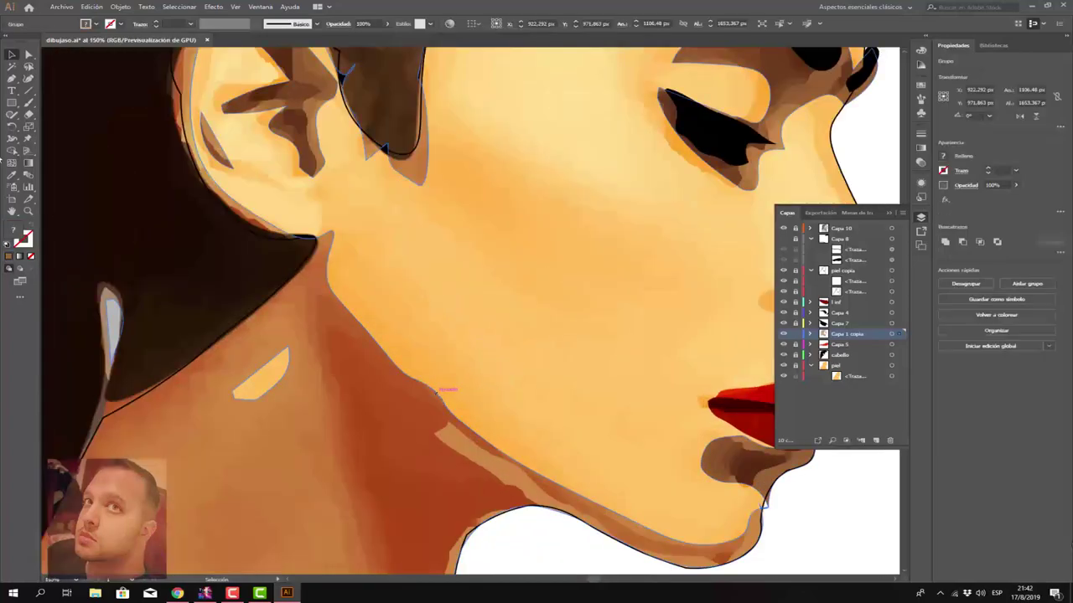
pyautogui.click(28, 78)
pyautogui.click(440, 401)
pyautogui.click(432, 386)
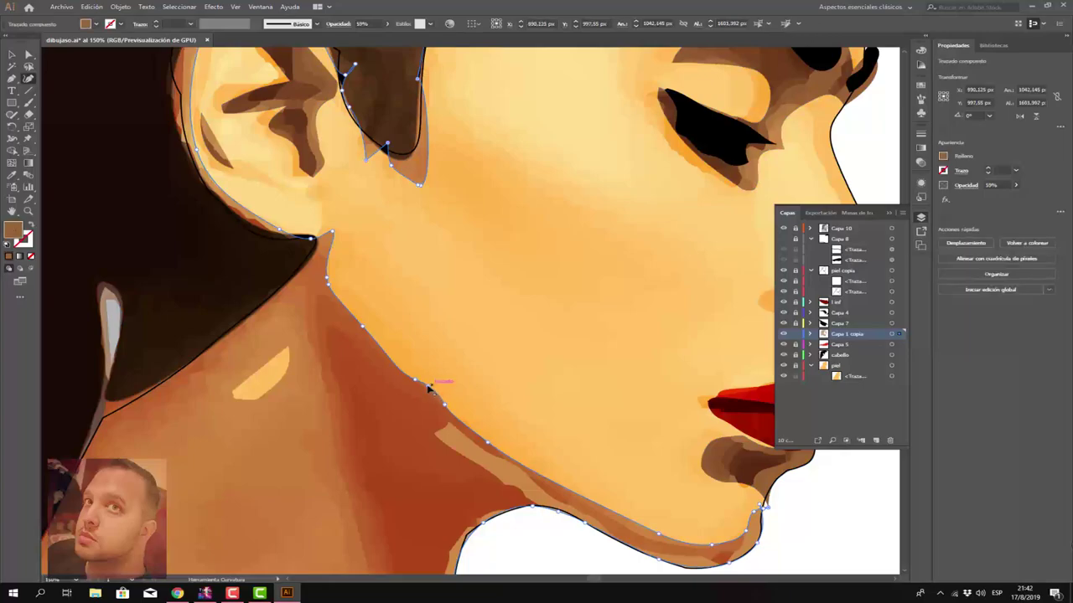
pyautogui.click(427, 389)
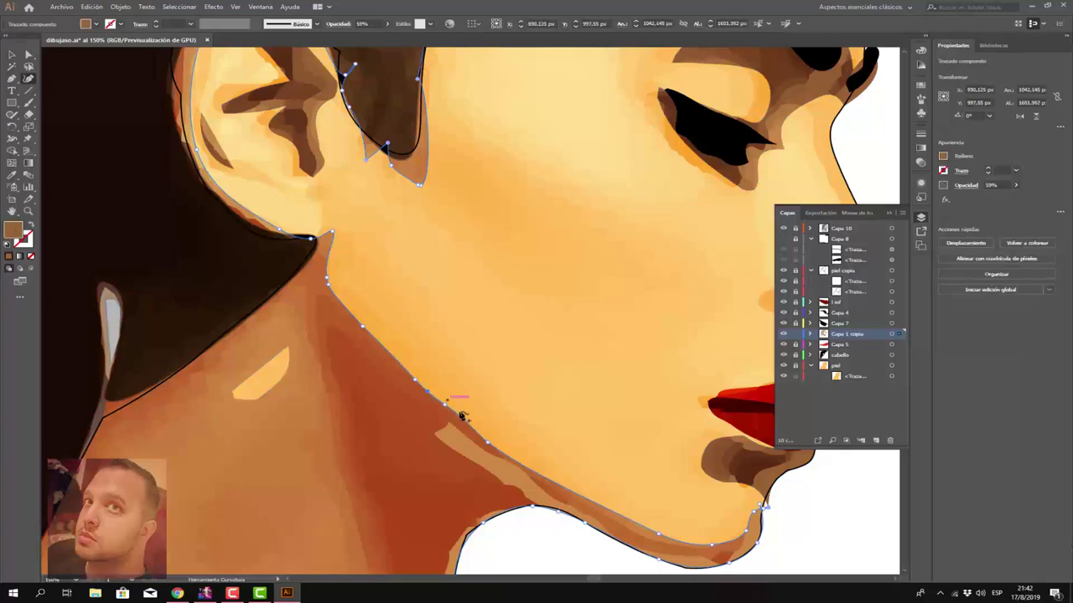
pyautogui.scroll(2, 499, 394)
pyautogui.scroll(1, 519, 386)
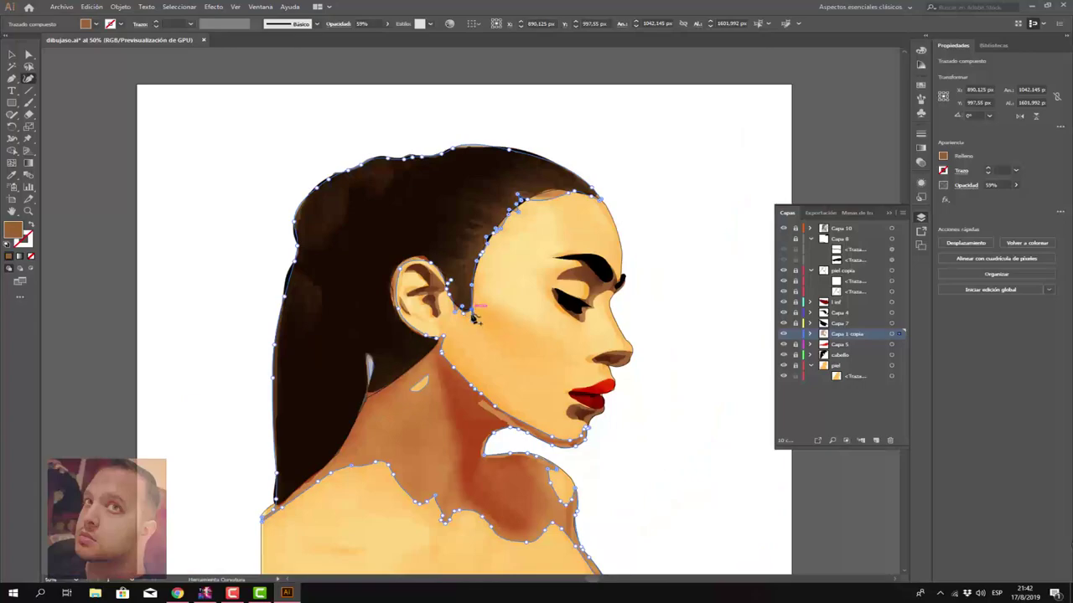
# Step: Review the shaded portrait, then choose the Width tool (Shift+W) from the Warp tool group
pyautogui.click(199, 158)
pyautogui.scroll(-2, 763, 440)
pyautogui.scroll(2, 766, 441)
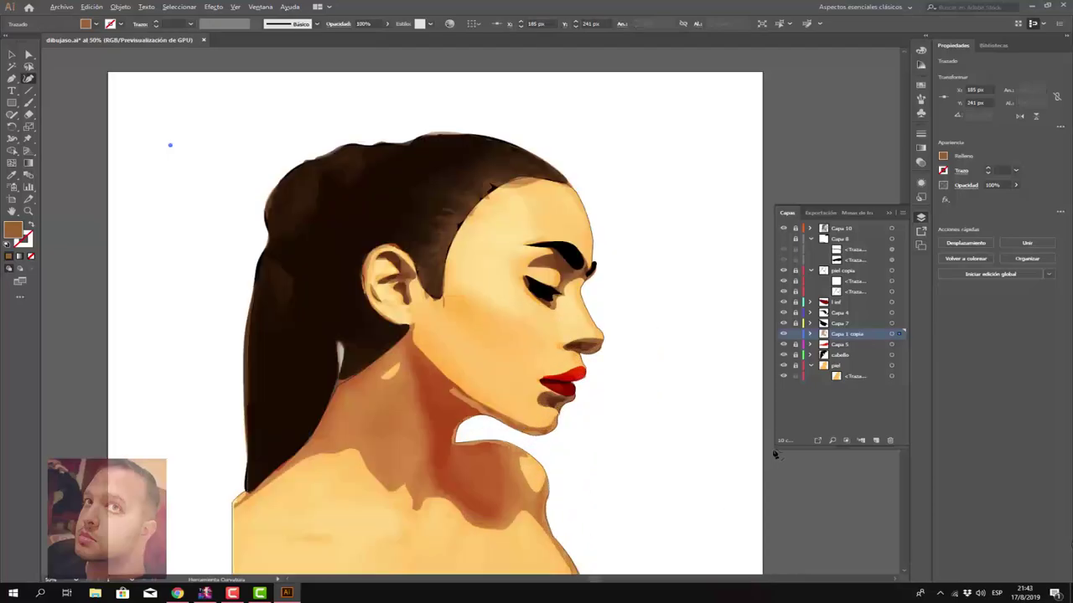
pyautogui.scroll(-1, 766, 441)
pyautogui.scroll(-1, 766, 444)
pyautogui.scroll(2, 883, 481)
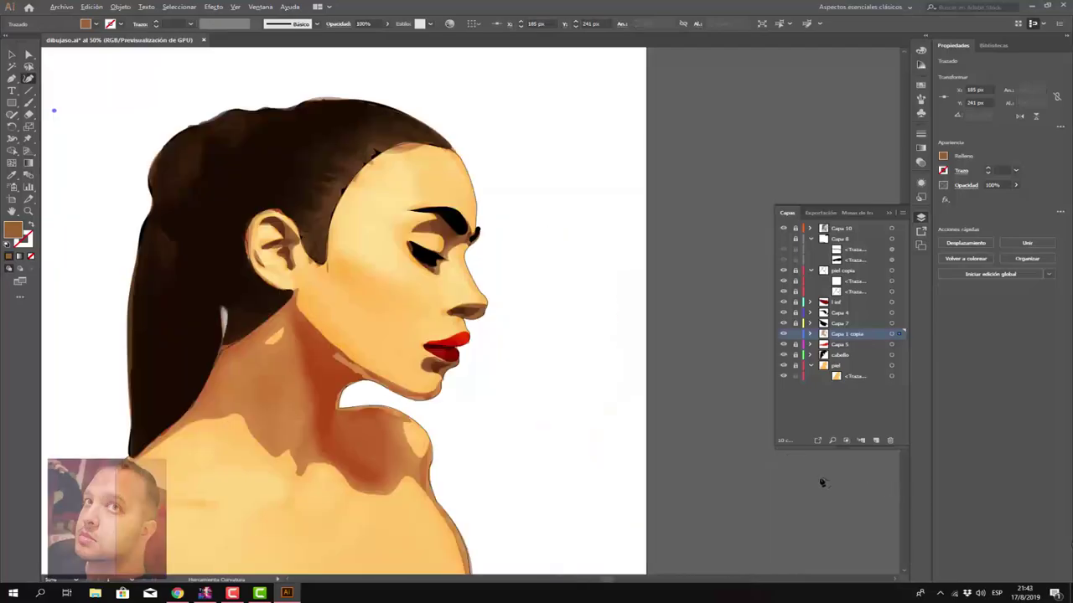
pyautogui.scroll(-1, 822, 483)
pyautogui.scroll(-1, 536, 474)
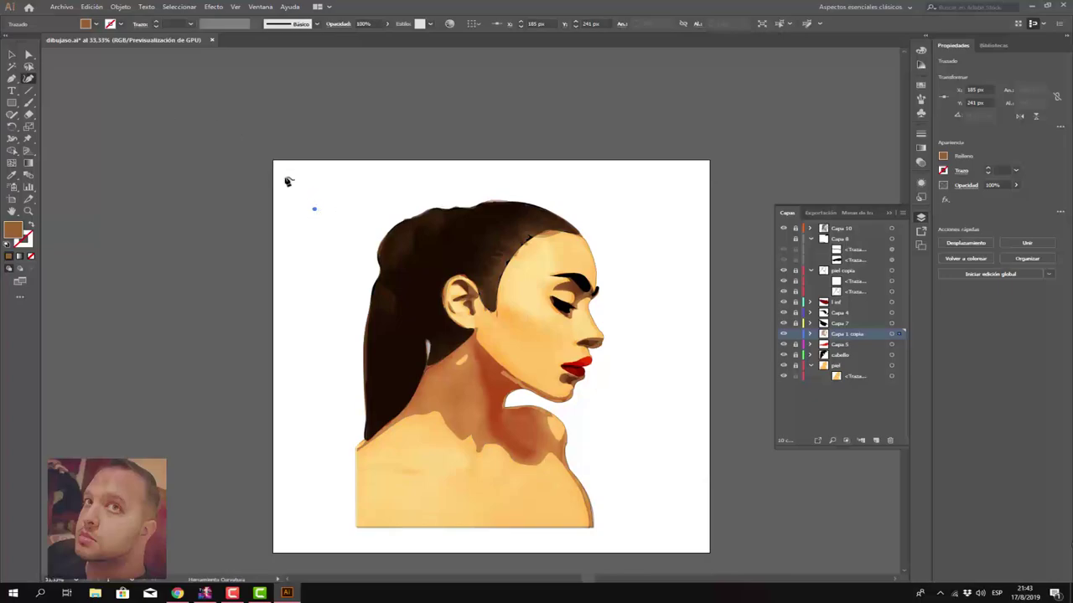
pyautogui.scroll(1, 674, 384)
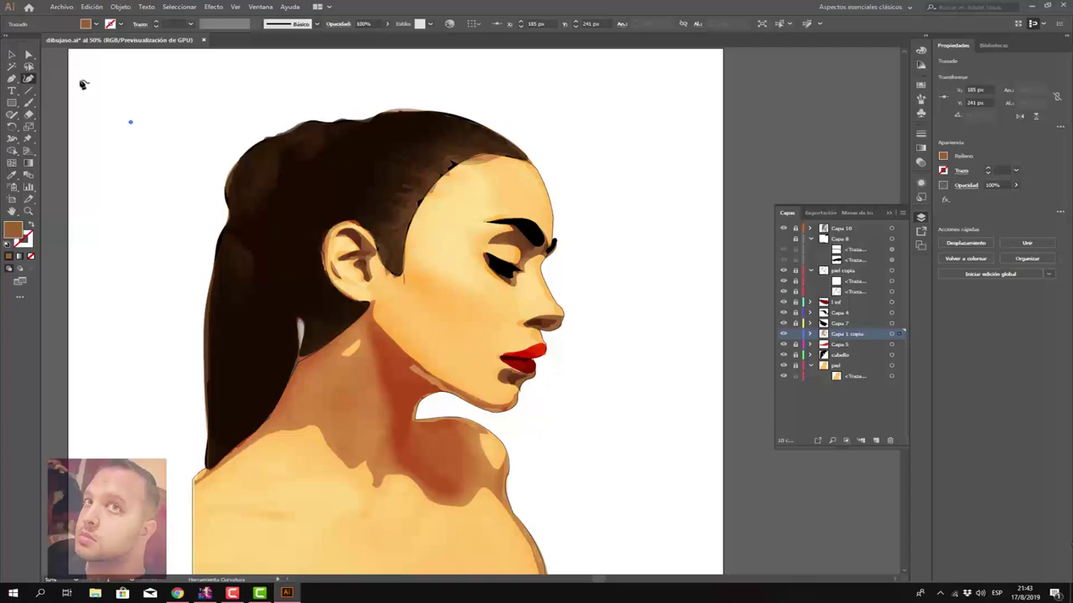
pyautogui.rightClick(17, 137)
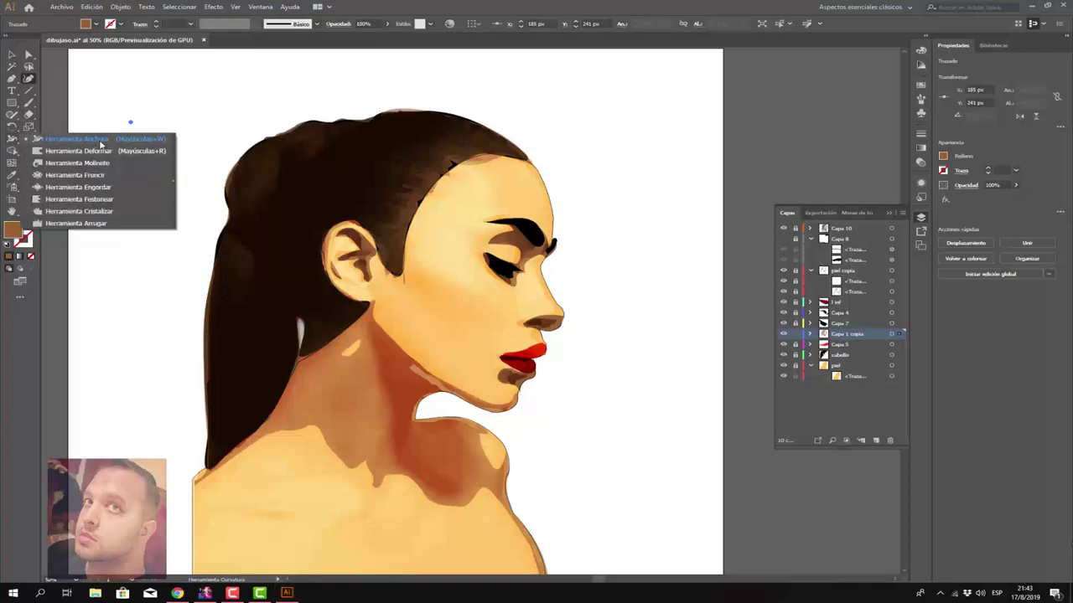
pyautogui.click(97, 141)
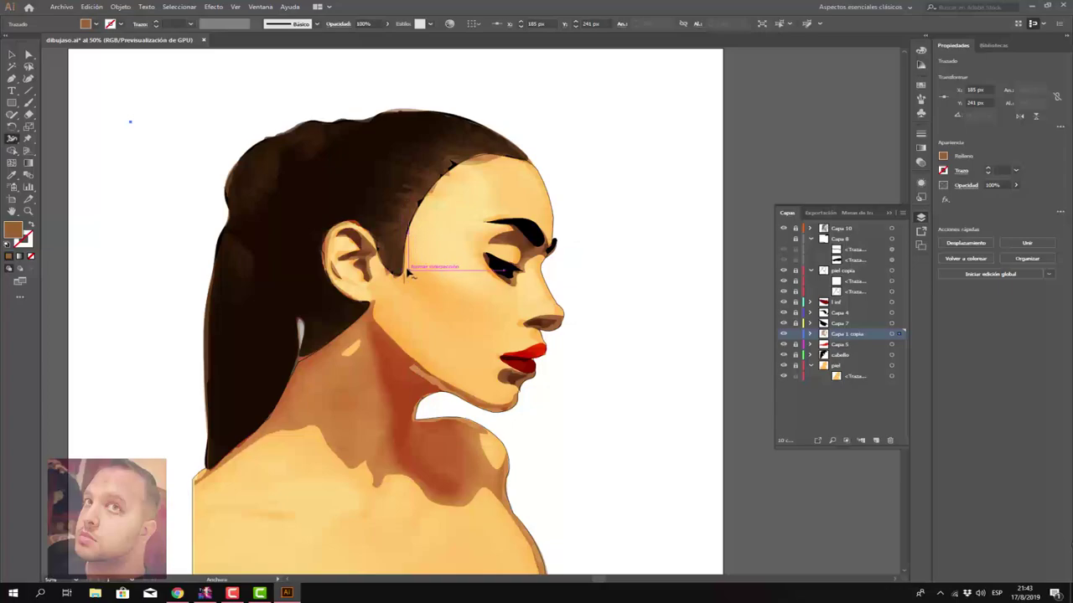
# Step: Select the face group and widen the hairline stroke above the ear with the Width tool
pyautogui.click(8, 52)
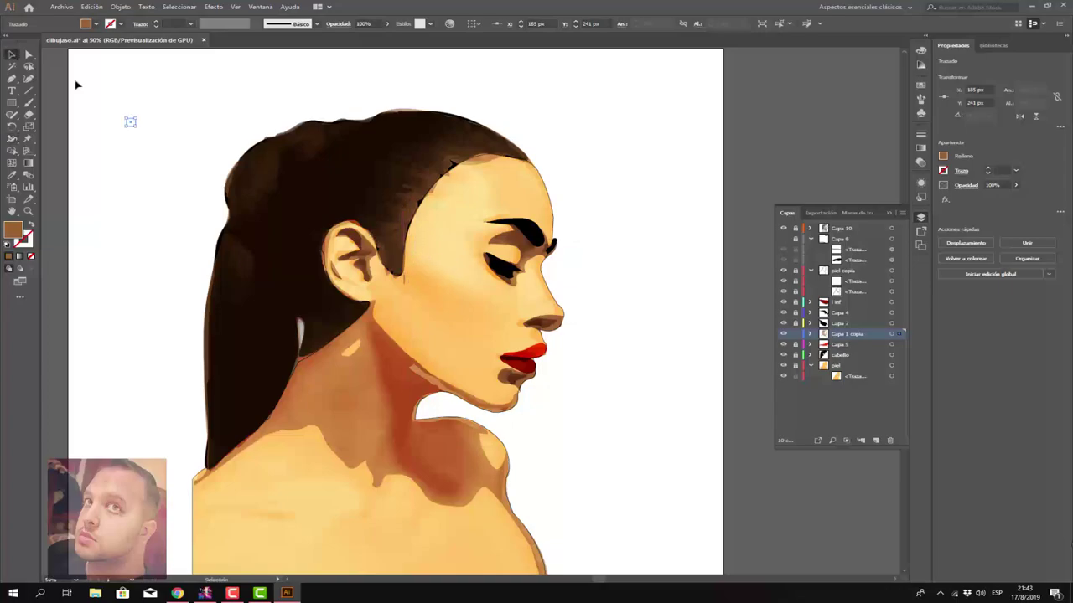
pyautogui.click(409, 248)
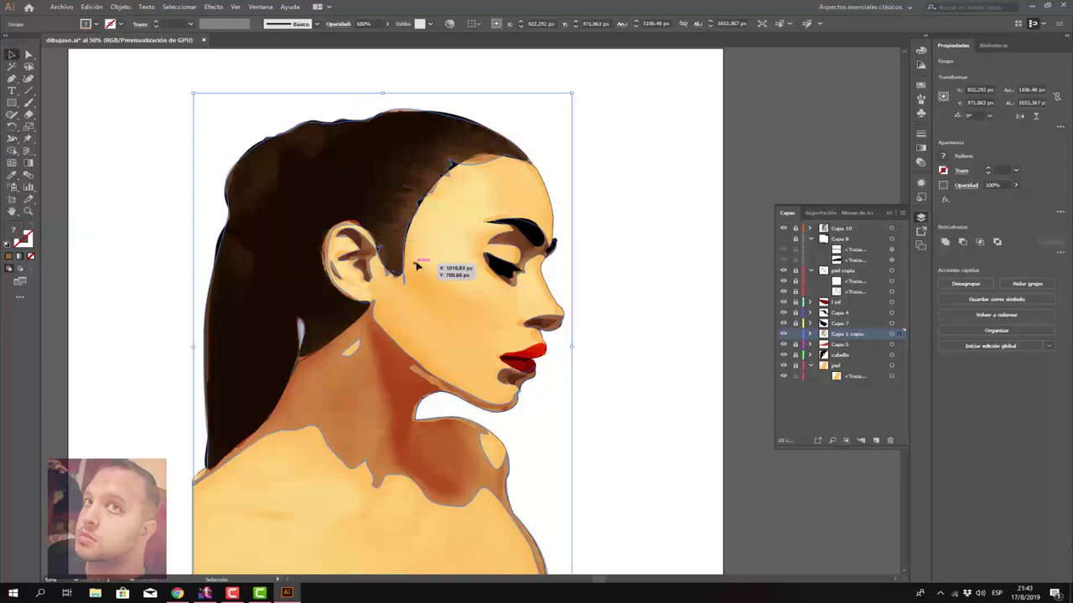
pyautogui.scroll(2, 408, 248)
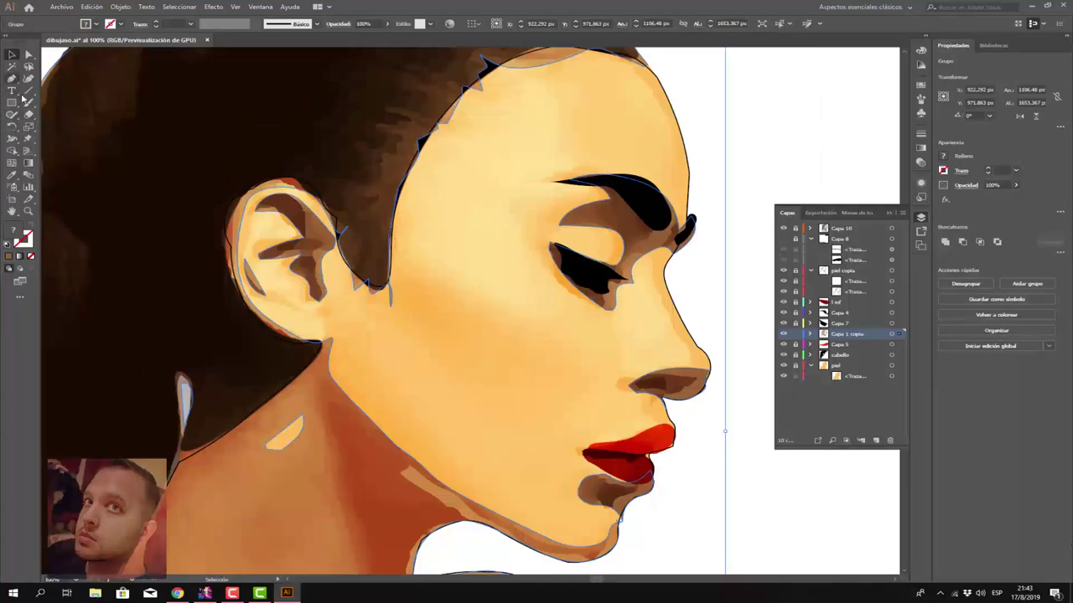
pyautogui.click(11, 139)
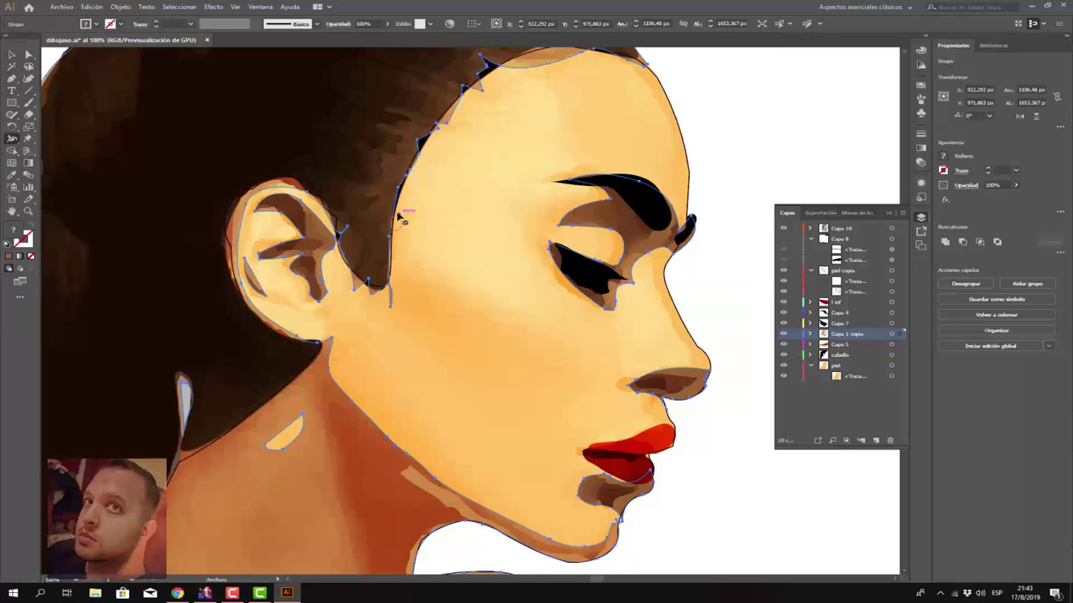
pyautogui.moveTo(400, 217)
pyautogui.mouseDown()
pyautogui.moveTo(413, 227)
pyautogui.moveTo(402, 215)
pyautogui.mouseUp()
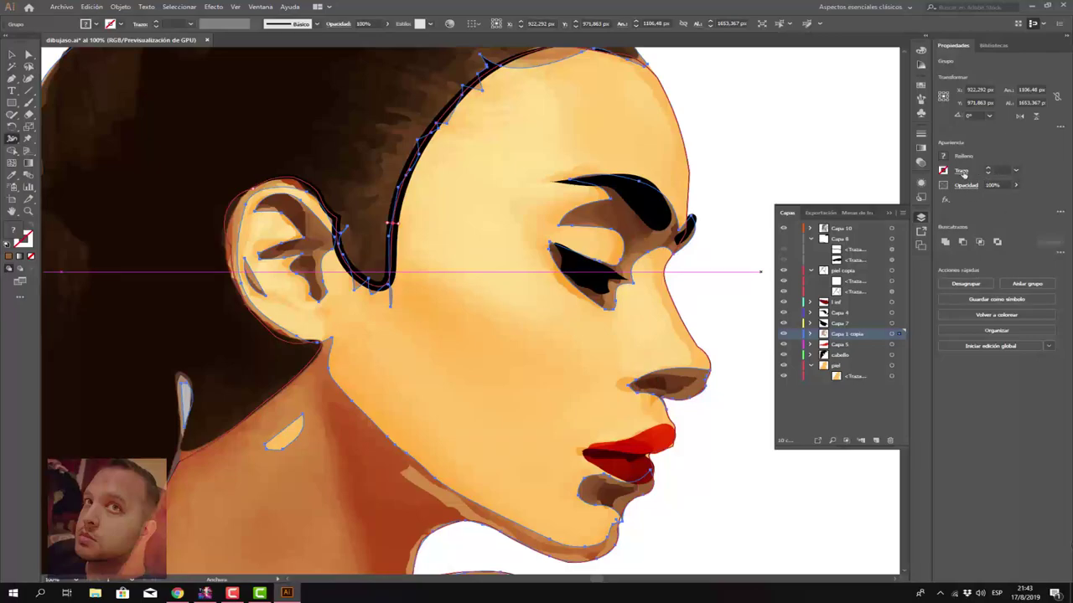
# Step: Check the outline's stroke colour swatches and stroke weight settings
pyautogui.click(962, 171)
pyautogui.click(948, 173)
pyautogui.click(948, 173)
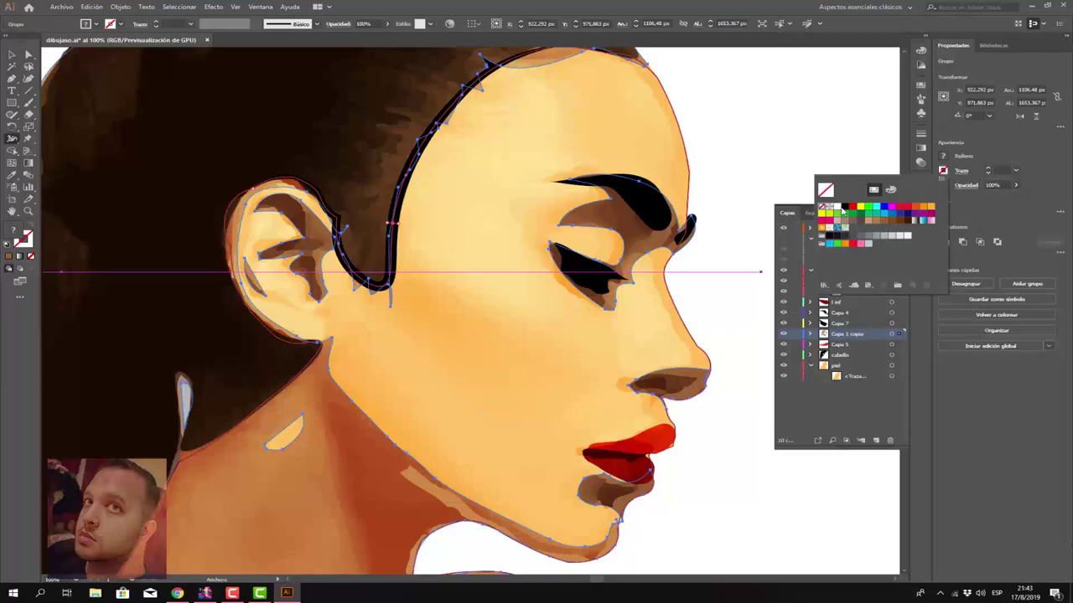
pyautogui.click(995, 212)
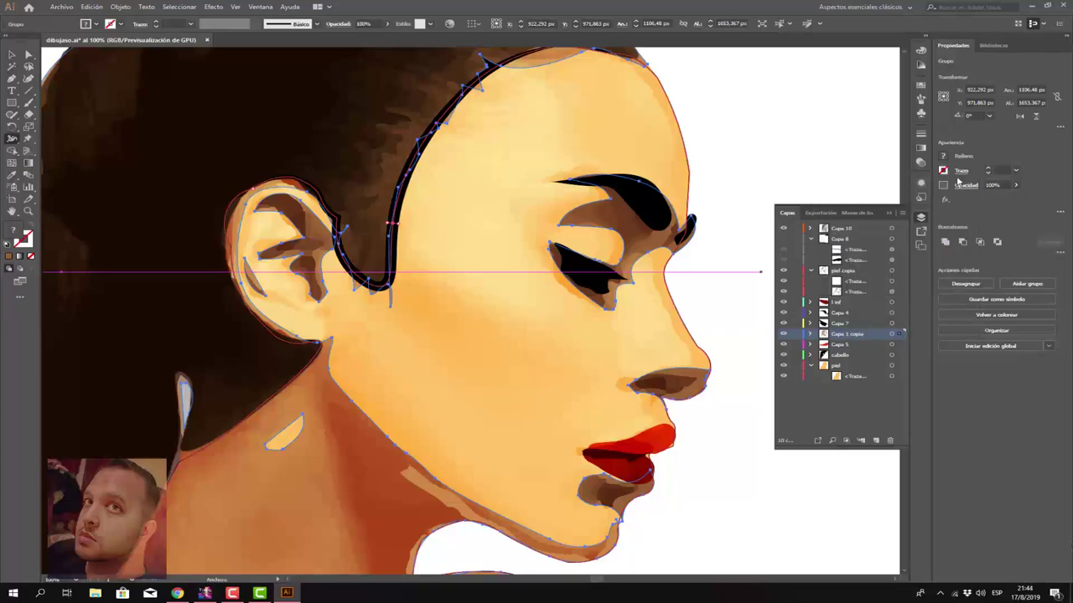
pyautogui.click(960, 174)
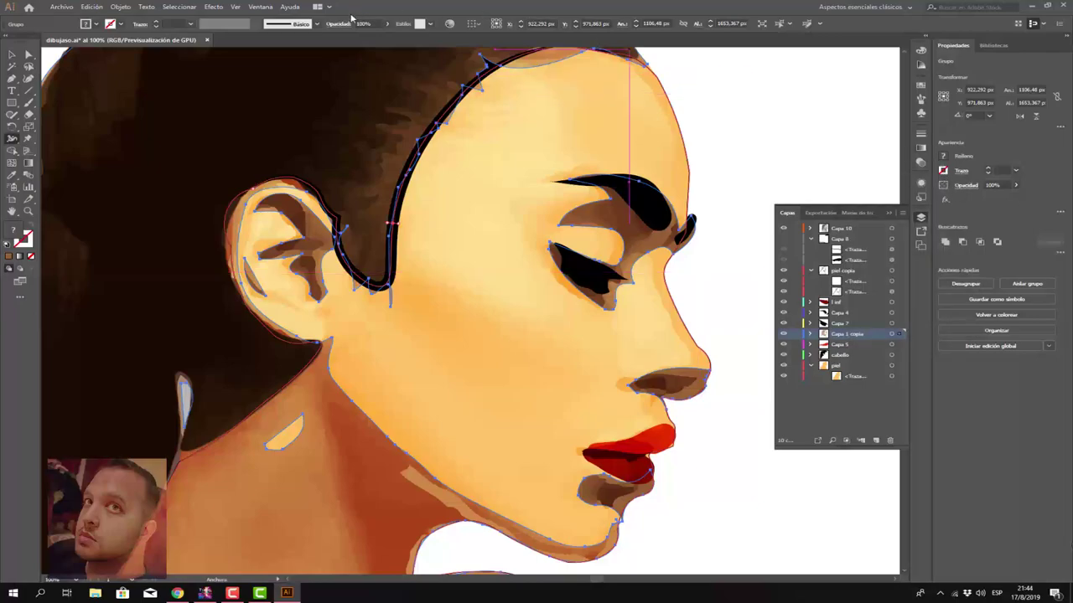
# Step: Apply a brush and the tapered ellipse width profile to the outline stroke
pyautogui.click(315, 26)
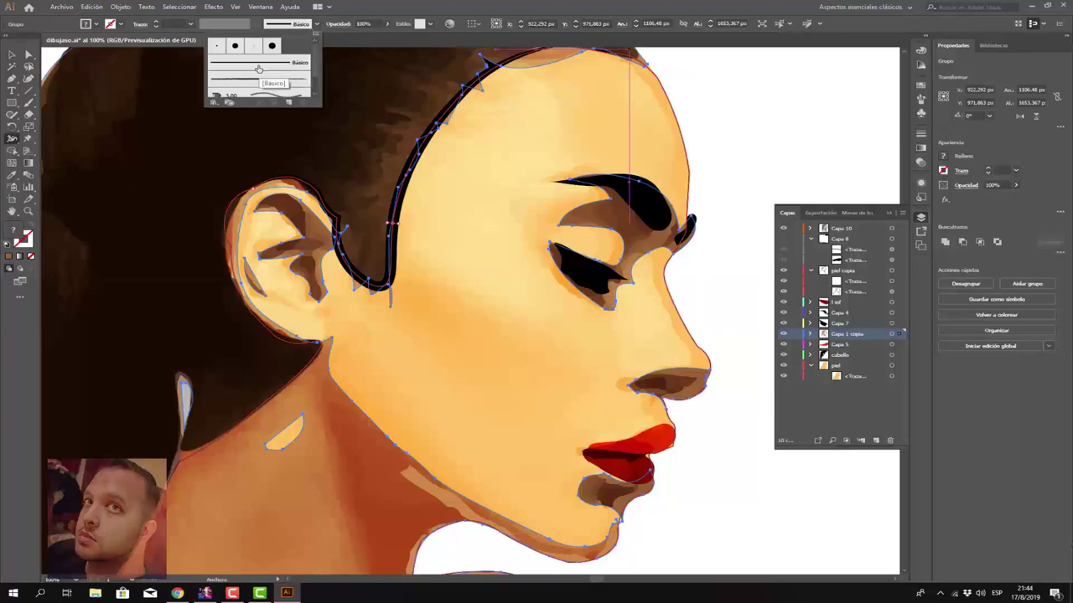
pyautogui.scroll(3, 269, 79)
pyautogui.click(273, 80)
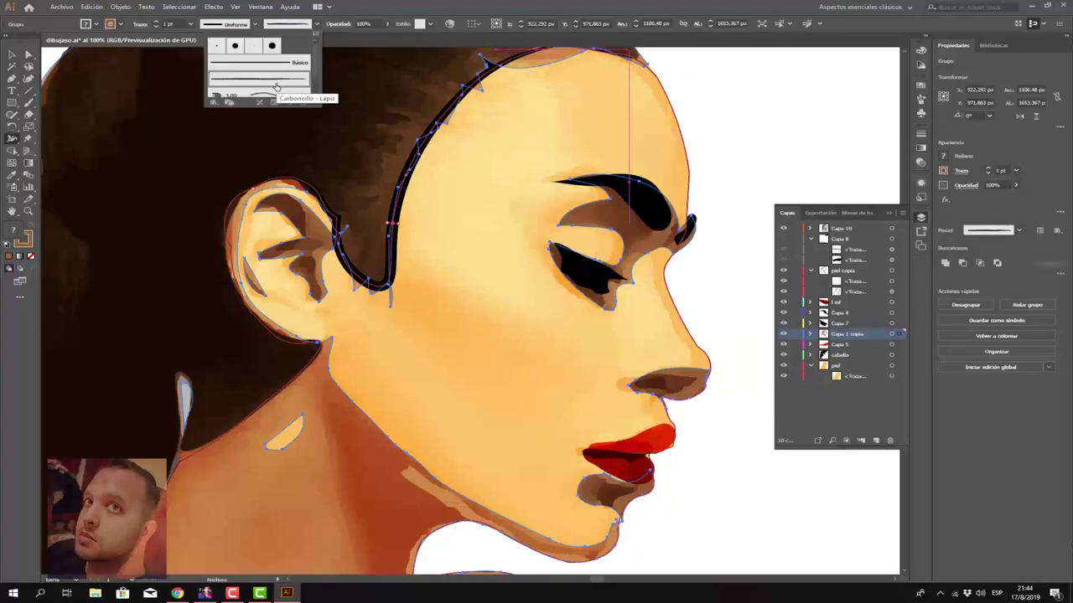
pyautogui.scroll(-2, 282, 79)
pyautogui.click(254, 25)
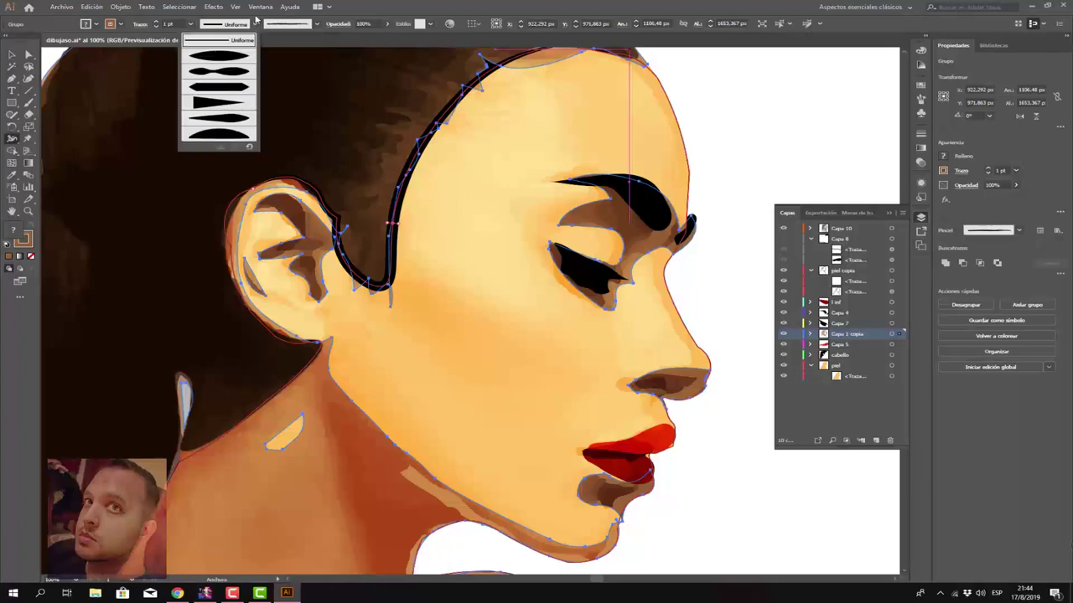
pyautogui.click(232, 57)
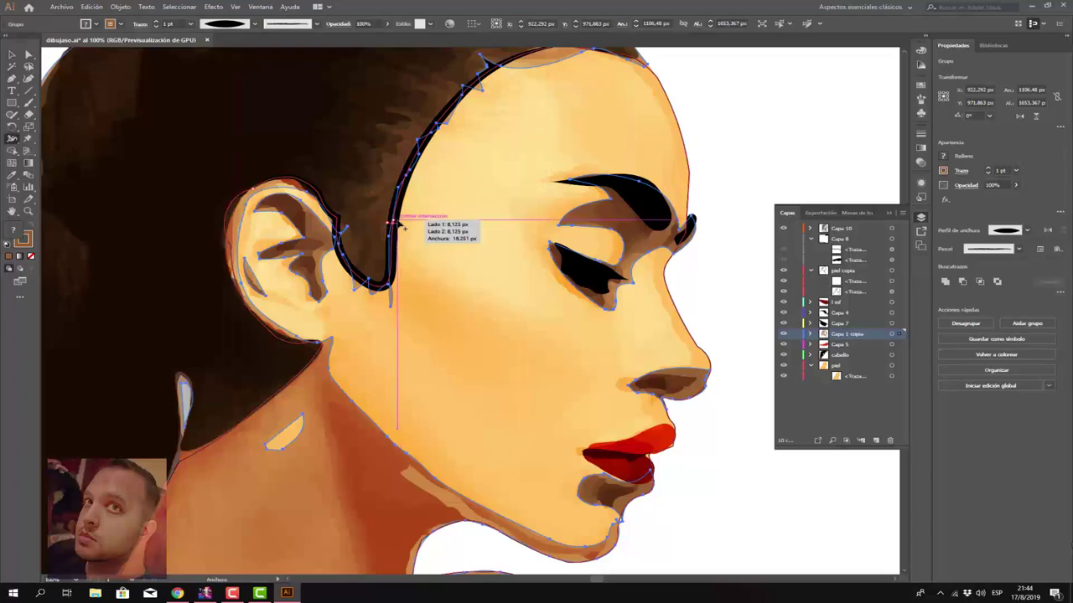
# Step: Widen the outline along the hairline and at the lip corner
pyautogui.moveTo(402, 226); pyautogui.dragTo(401, 229)
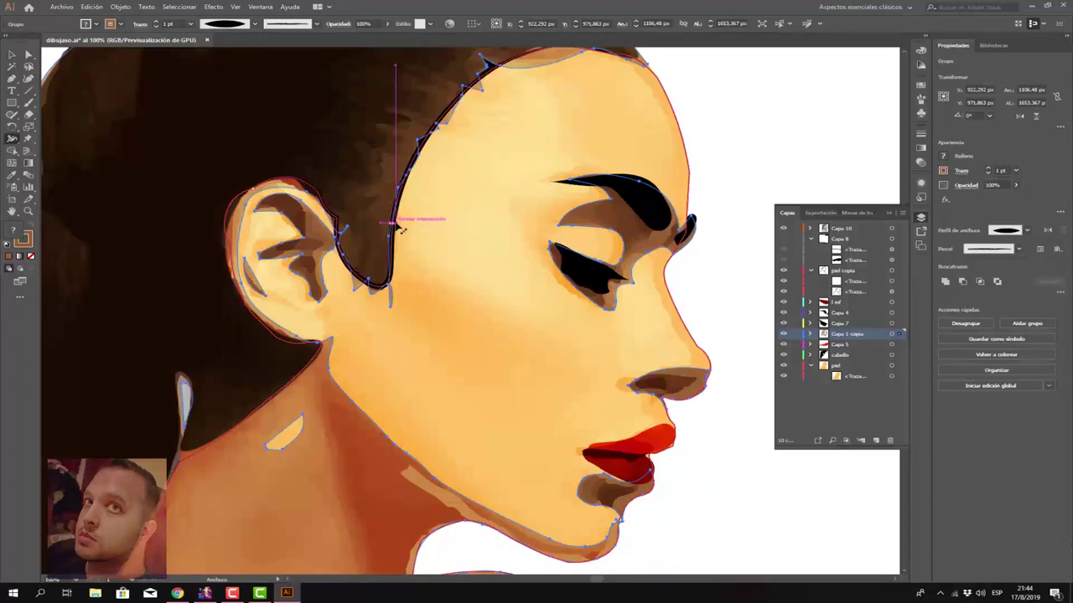
pyautogui.scroll(-3, 381, 310)
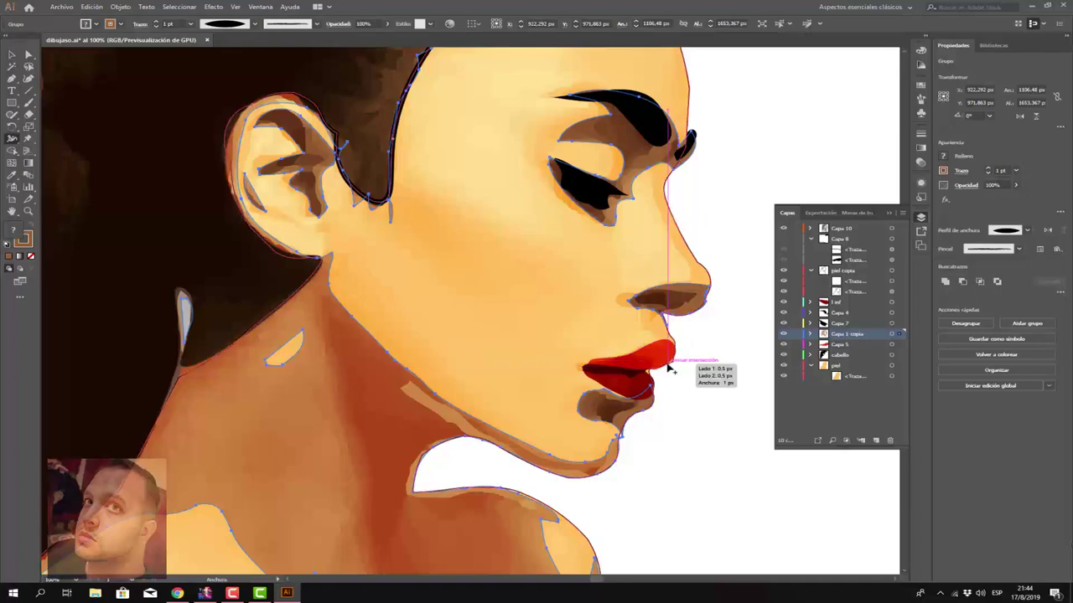
pyautogui.moveTo(668, 367); pyautogui.dragTo(666, 364)
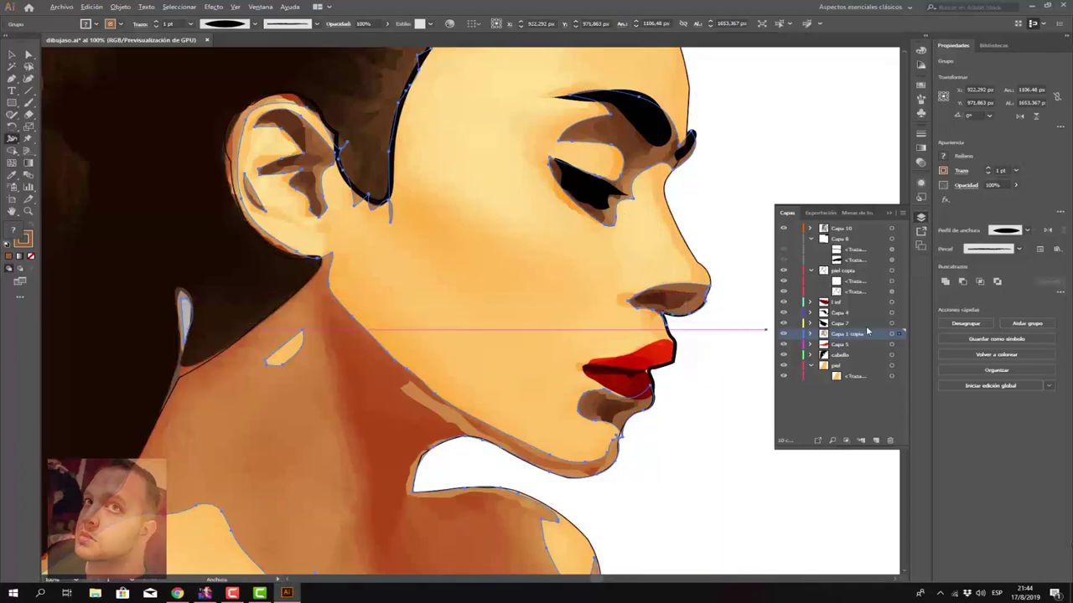
# Step: Move the Capa 8 group to the top of the Layers panel
pyautogui.click(855, 282)
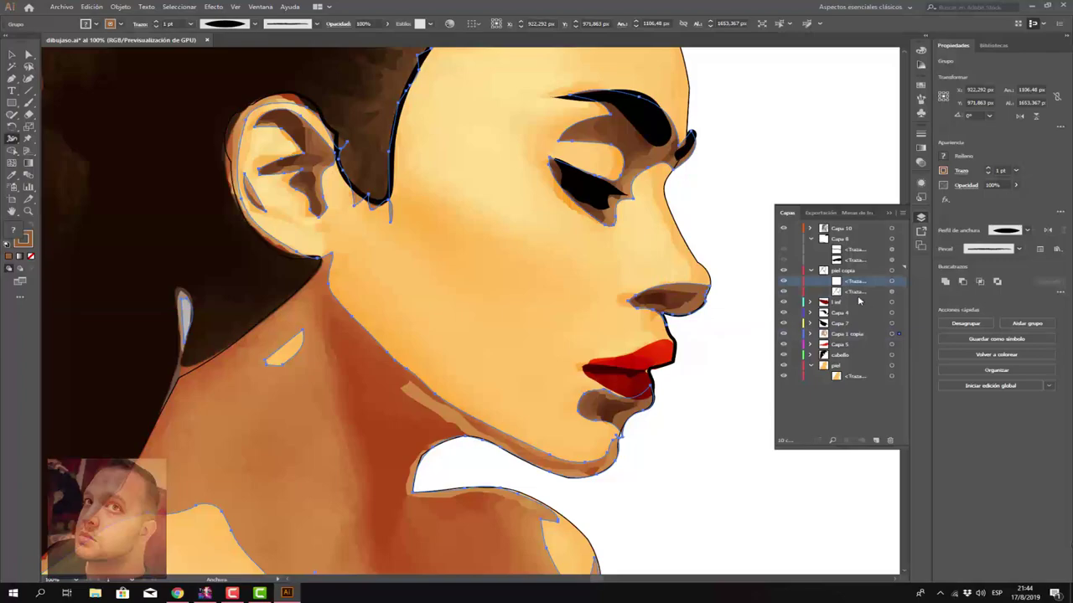
pyautogui.click(844, 241)
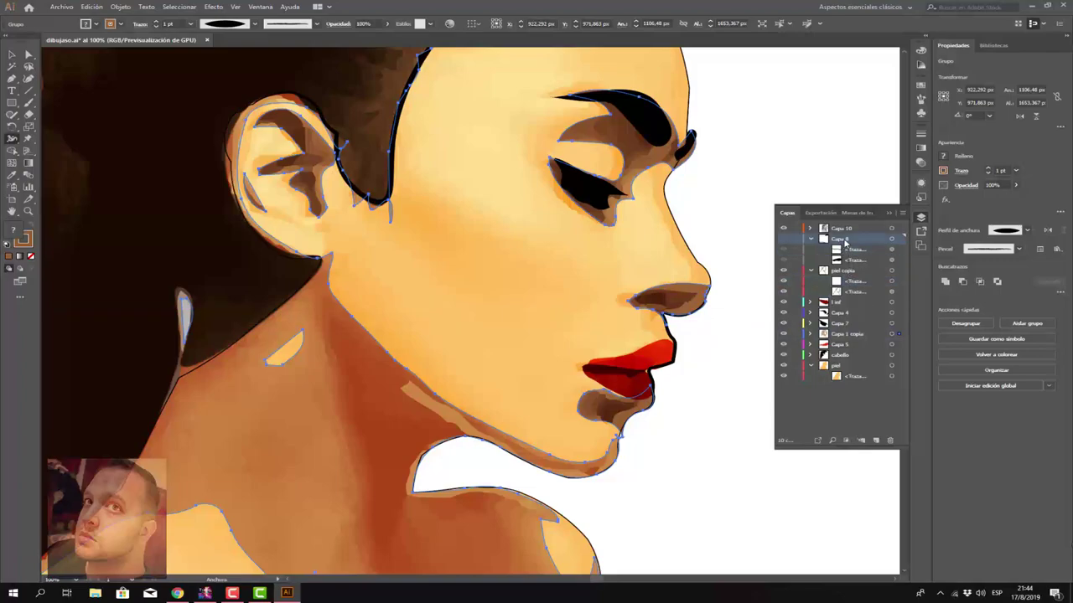
pyautogui.moveTo(838, 240); pyautogui.dragTo(834, 226)
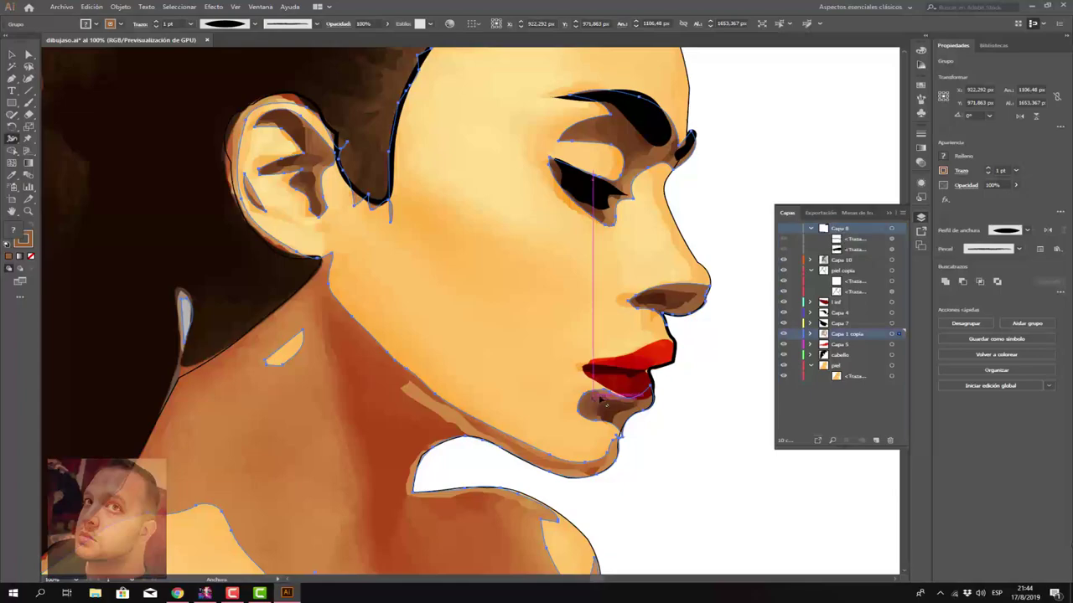
pyautogui.keyDown('alt'); pyautogui.scroll(-3, 689, 376); pyautogui.keyUp('alt')
# Step: Deselect everything and zoom in on the chin and neck
pyautogui.scroll(-1, 689, 376)
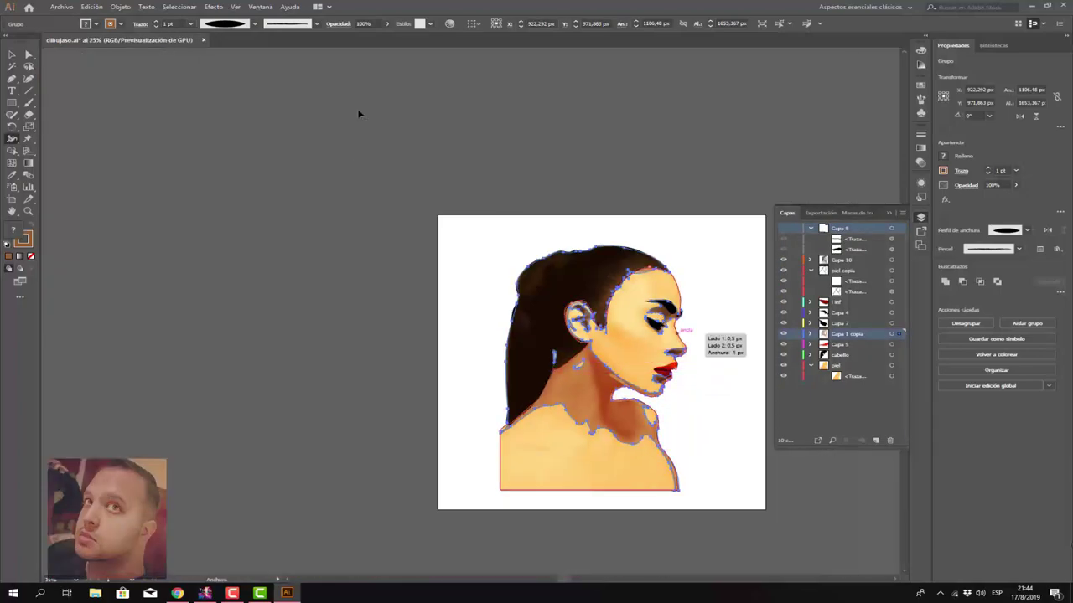
pyautogui.click(12, 54)
pyautogui.click(510, 275)
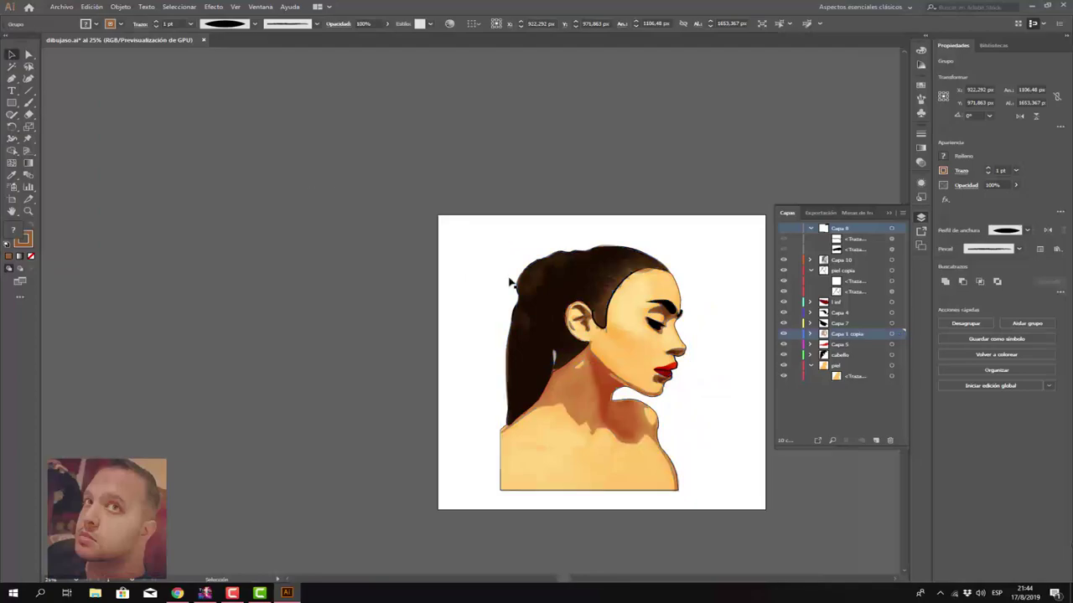
pyautogui.scroll(1, 549, 314)
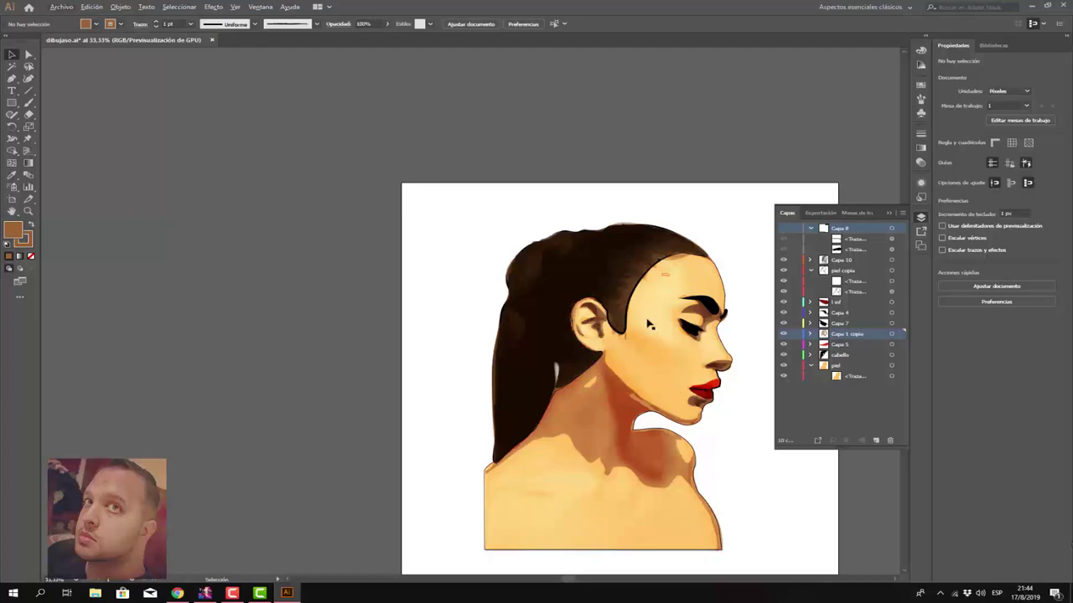
pyautogui.scroll(1, 679, 431)
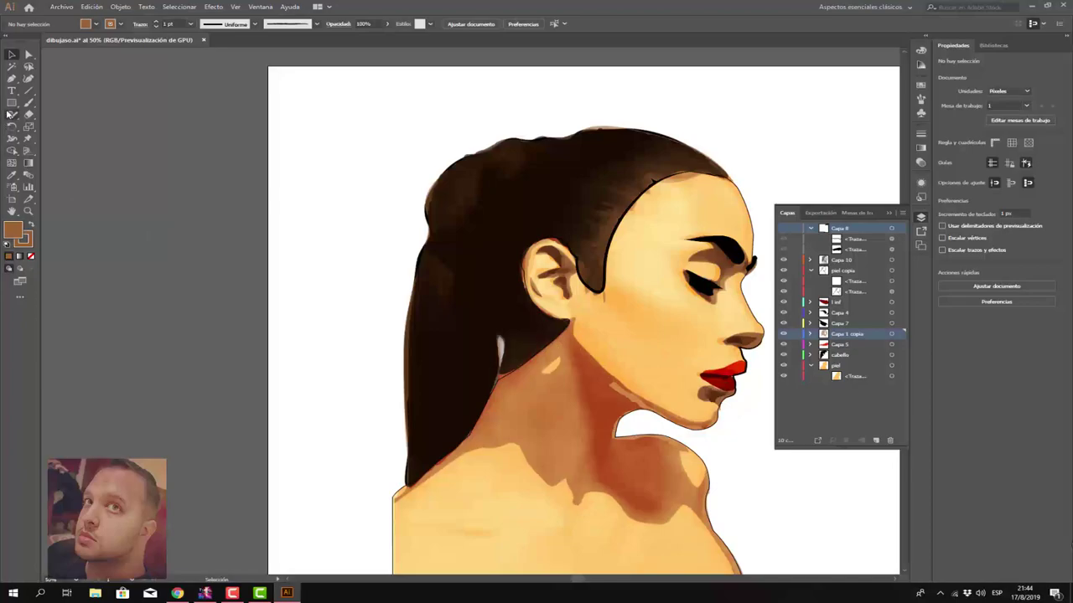
# Step: Widen the outline under the chin, near the ear and down the back of the neck
pyautogui.click(12, 138)
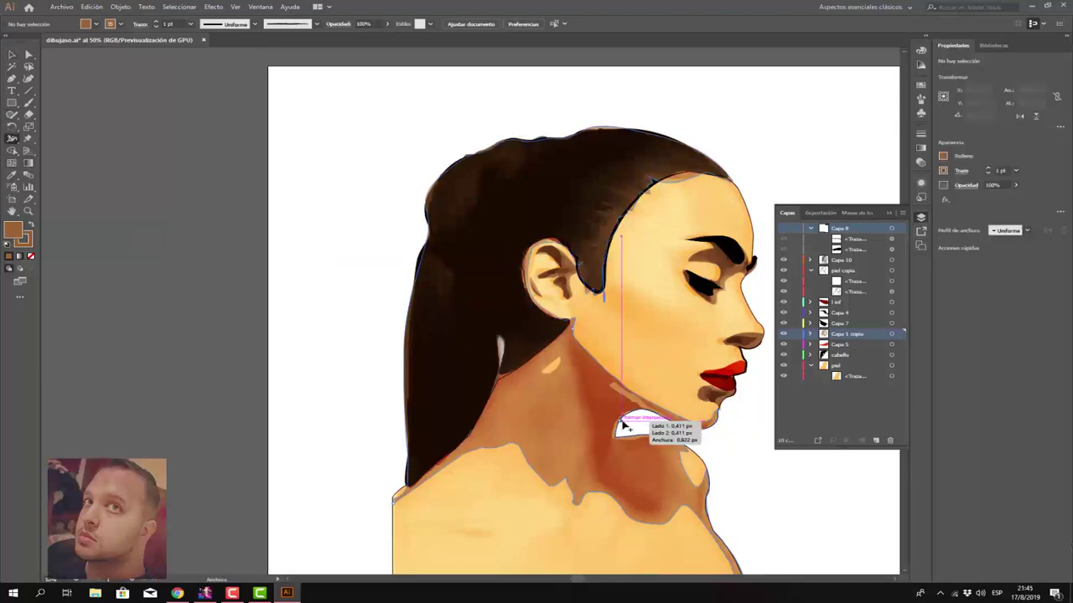
pyautogui.moveTo(622, 426); pyautogui.dragTo(616, 433)
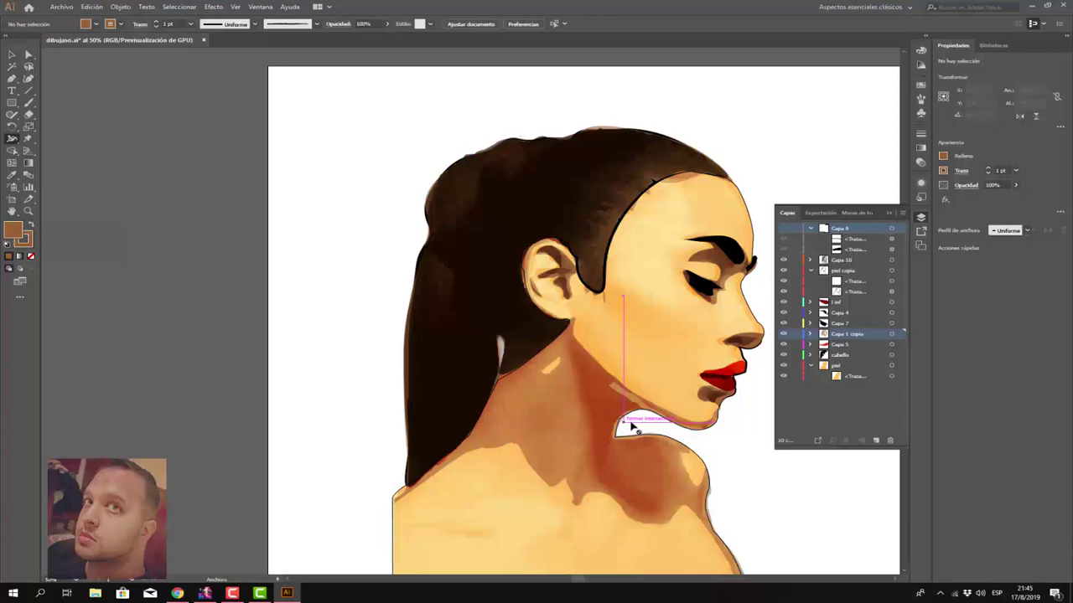
pyautogui.moveTo(622, 426)
pyautogui.mouseDown()
pyautogui.moveTo(619, 442)
pyautogui.moveTo(619, 425)
pyautogui.moveTo(637, 417)
pyautogui.moveTo(700, 409)
pyautogui.mouseUp()
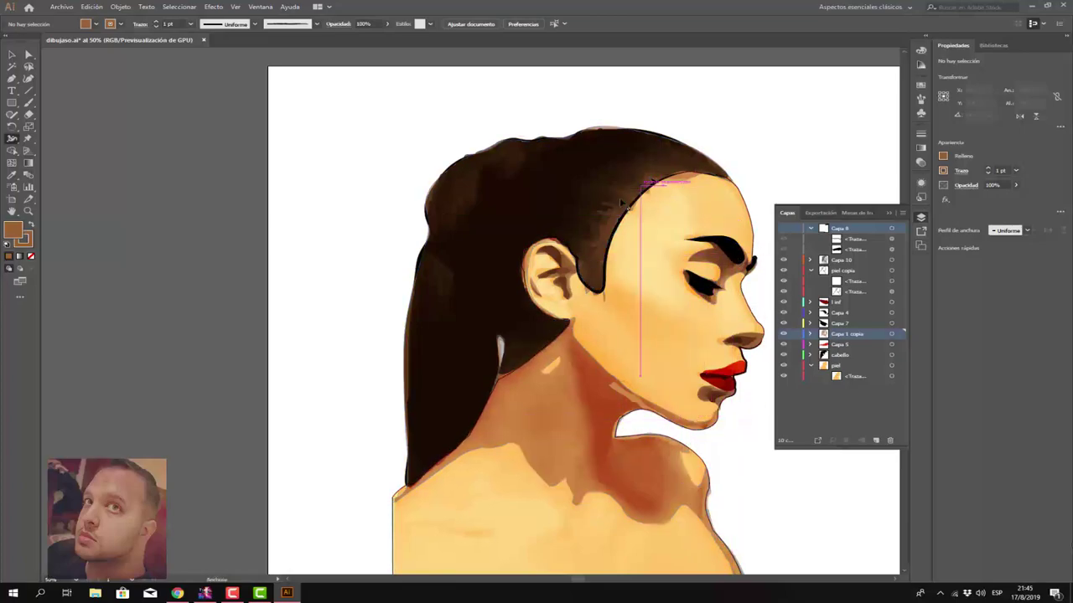
pyautogui.moveTo(559, 287); pyautogui.dragTo(557, 296)
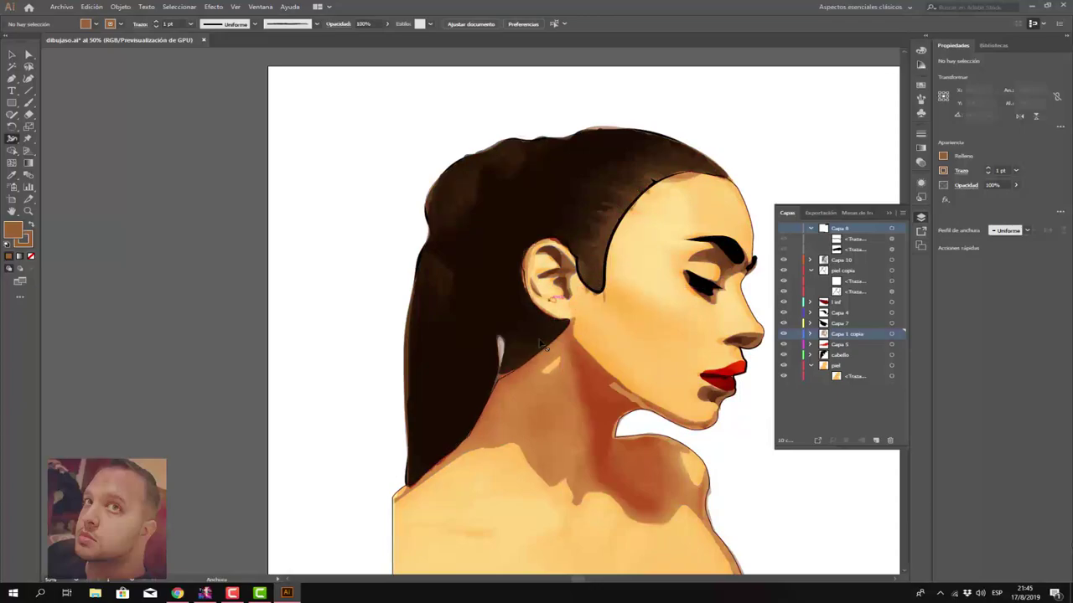
pyautogui.moveTo(520, 382); pyautogui.dragTo(513, 373)
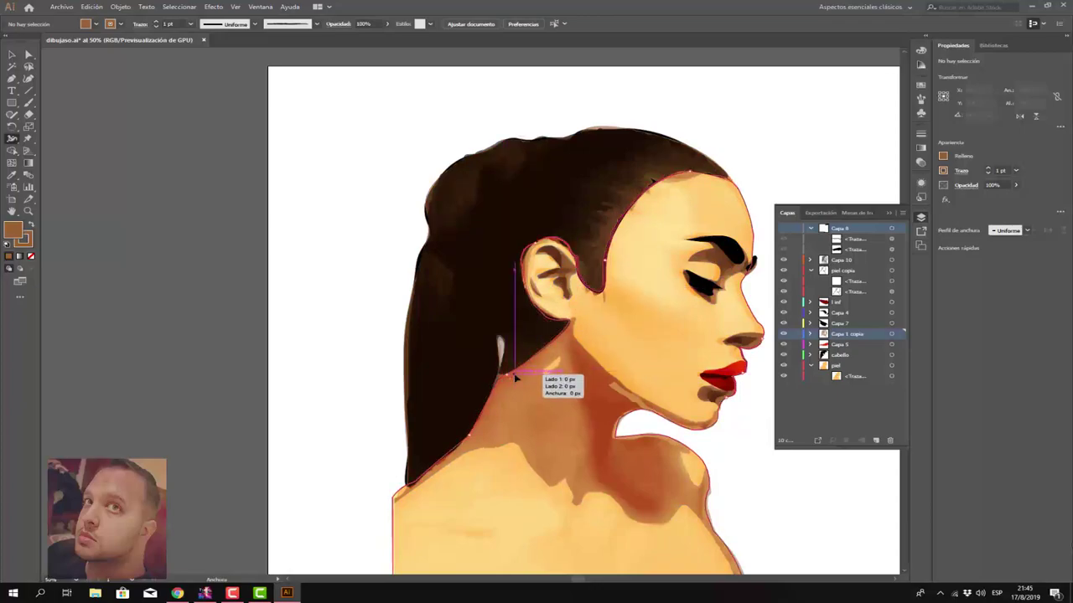
pyautogui.moveTo(513, 374); pyautogui.dragTo(560, 356)
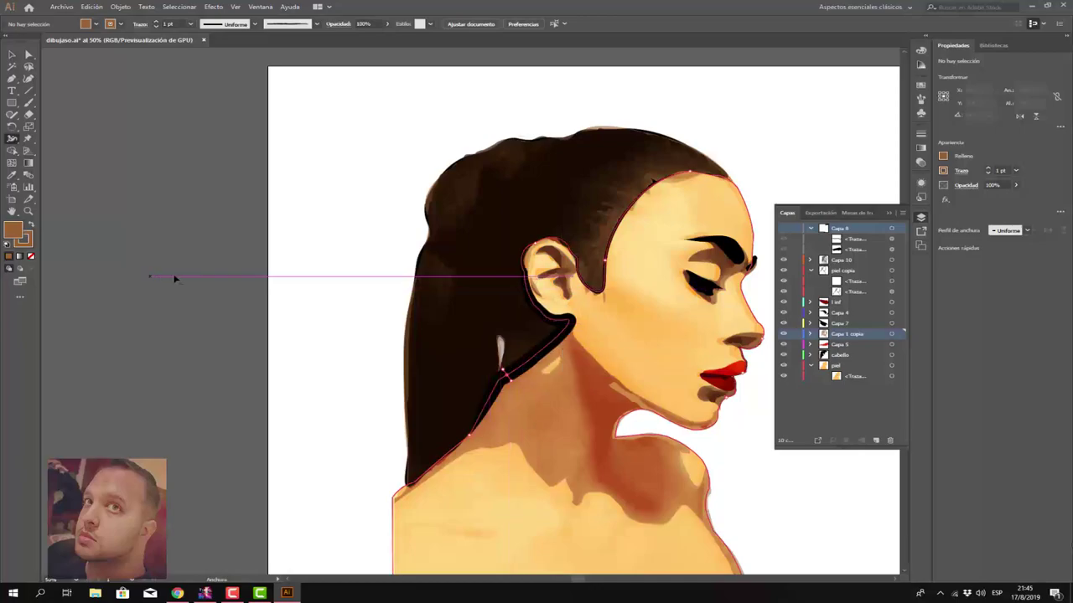
# Step: Zoom out to the whole drawing and select the Capa 10 layer
pyautogui.click(11, 55)
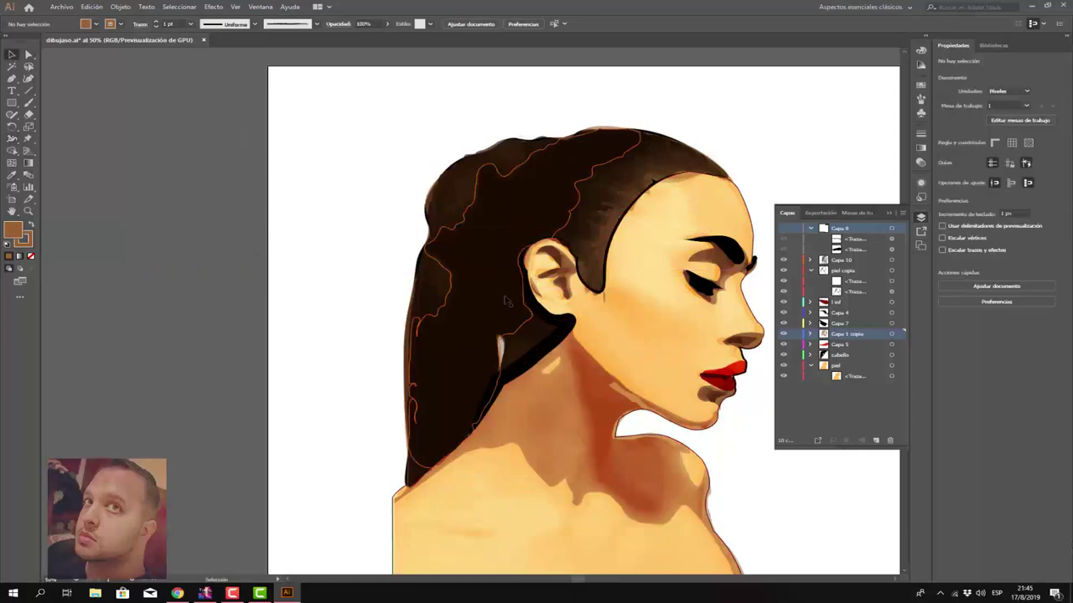
pyautogui.hotkey('ctrl', '-')
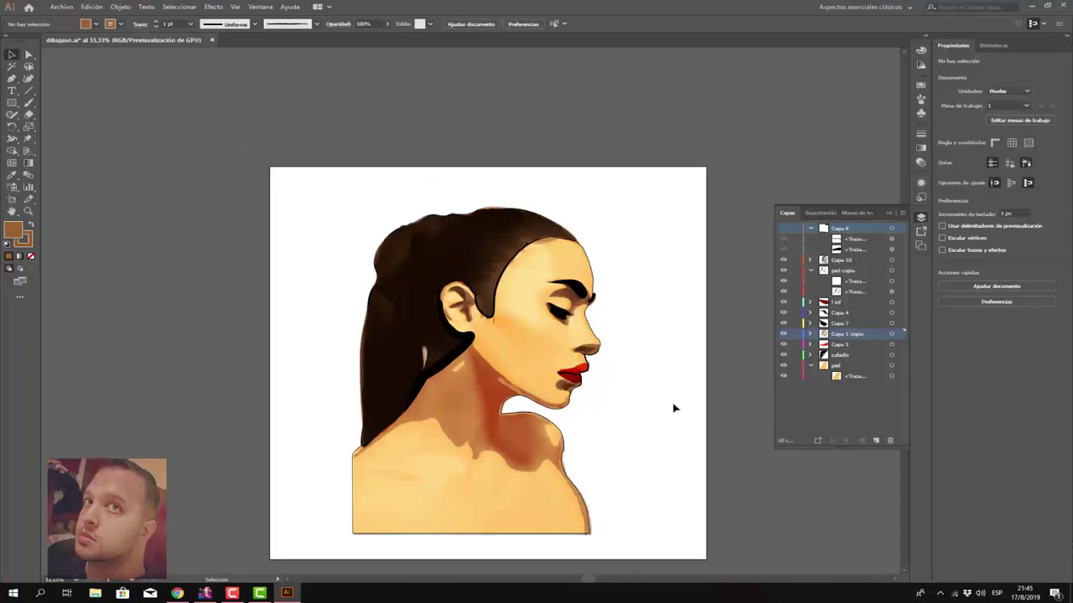
pyautogui.scroll(1, 623, 399)
pyautogui.scroll(1, 623, 399)
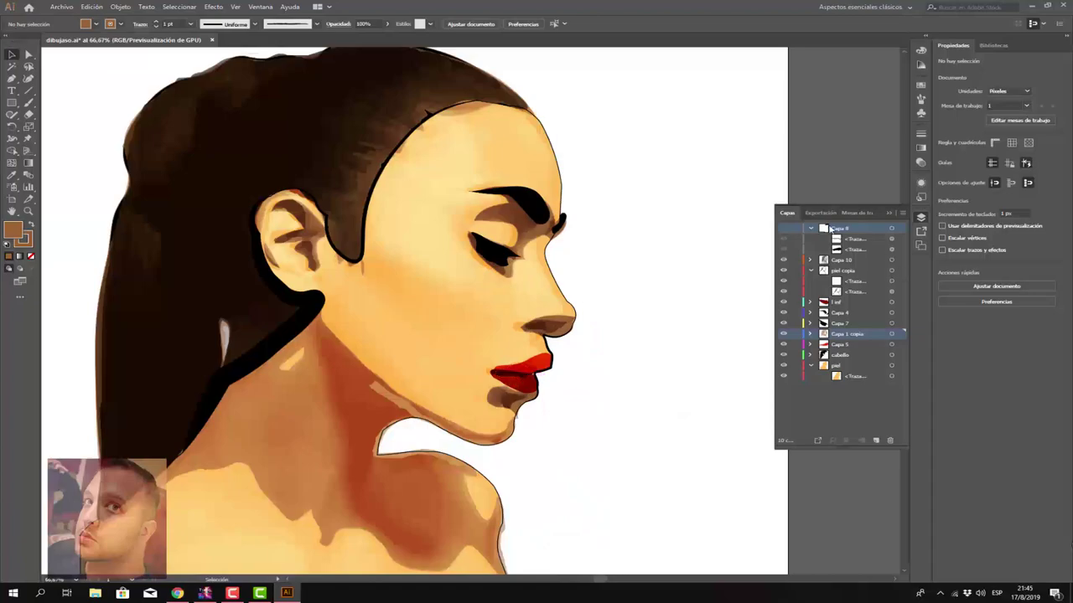
pyautogui.click(851, 260)
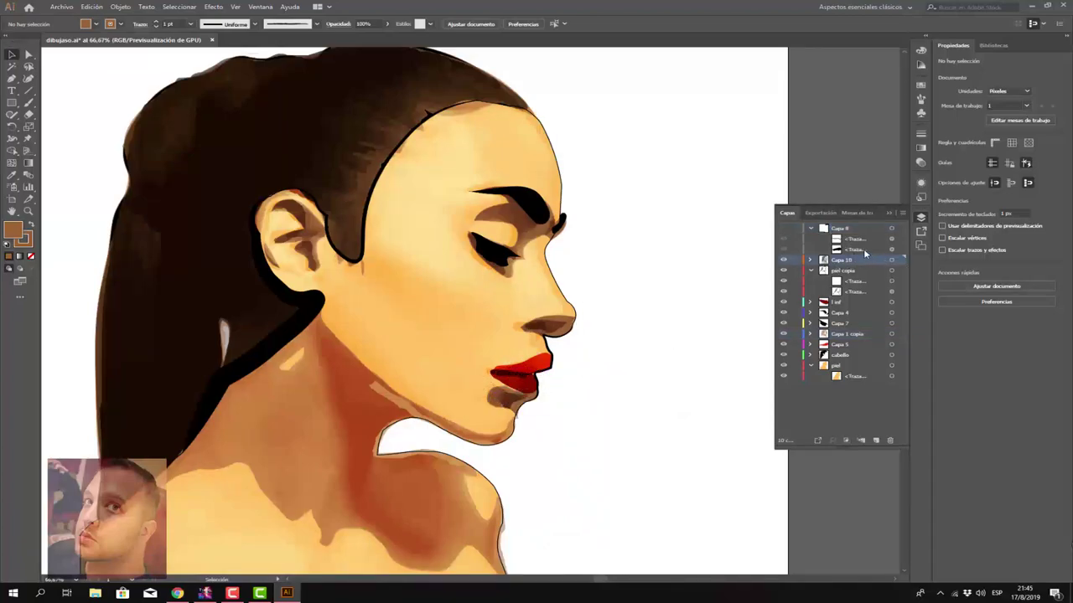
# Step: Add layer Capa 11 and set the Paintbrush to a tapered profile with the 3,00 brush
pyautogui.click(851, 232)
pyautogui.click(876, 440)
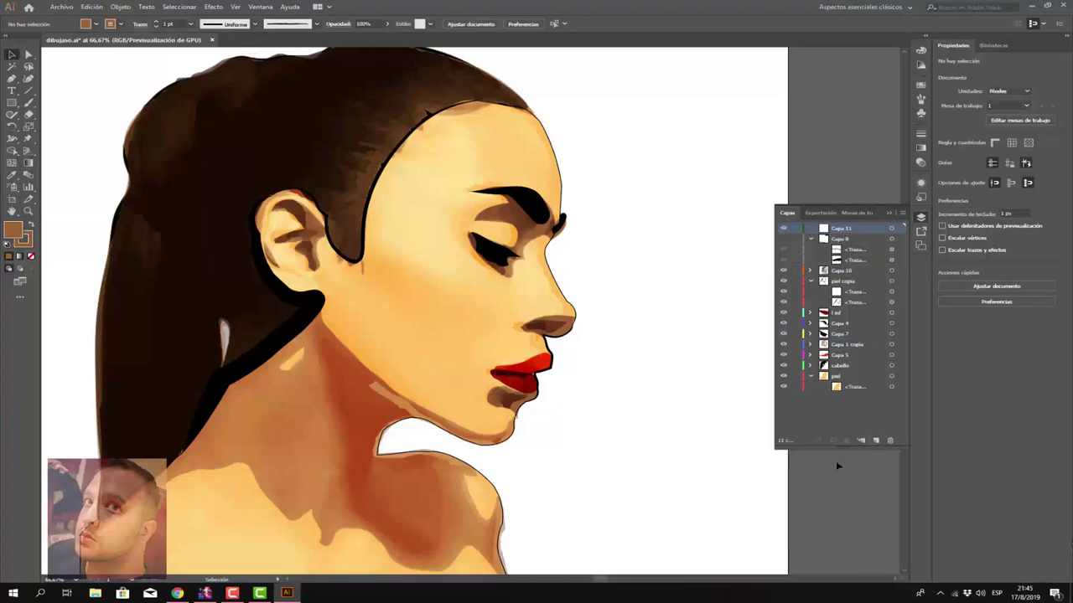
pyautogui.click(29, 100)
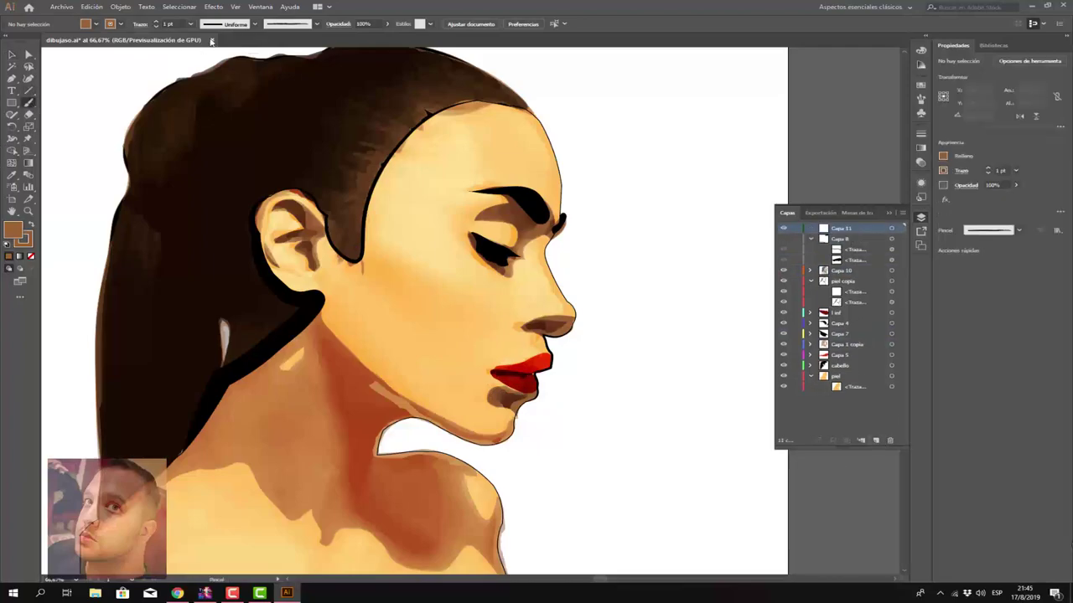
pyautogui.click(253, 25)
pyautogui.click(231, 58)
pyautogui.click(316, 24)
pyautogui.scroll(-1, 280, 72)
pyautogui.scroll(-1, 275, 80)
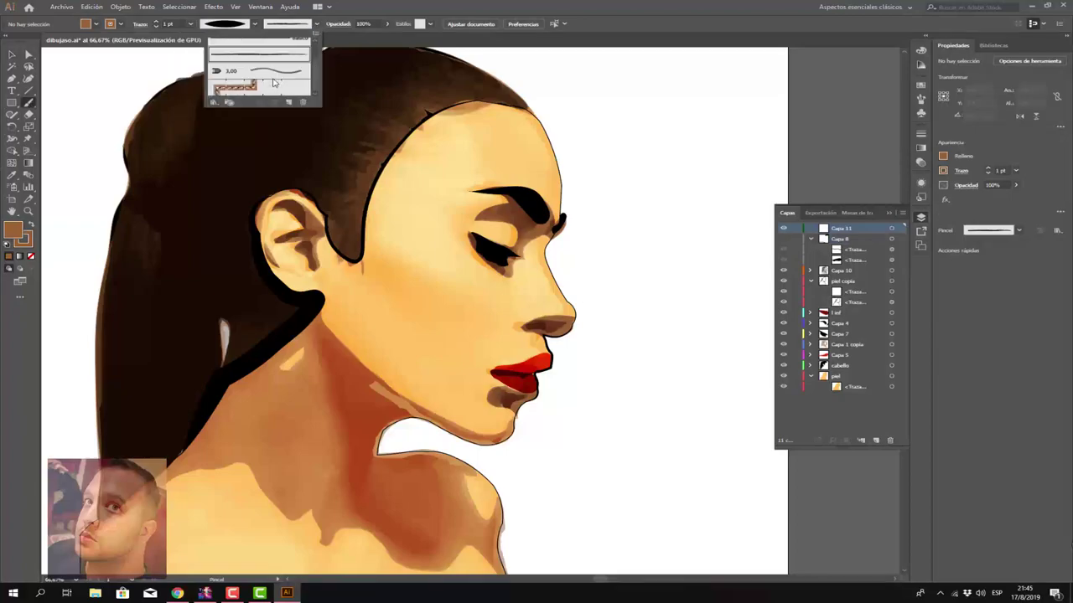
pyautogui.click(268, 72)
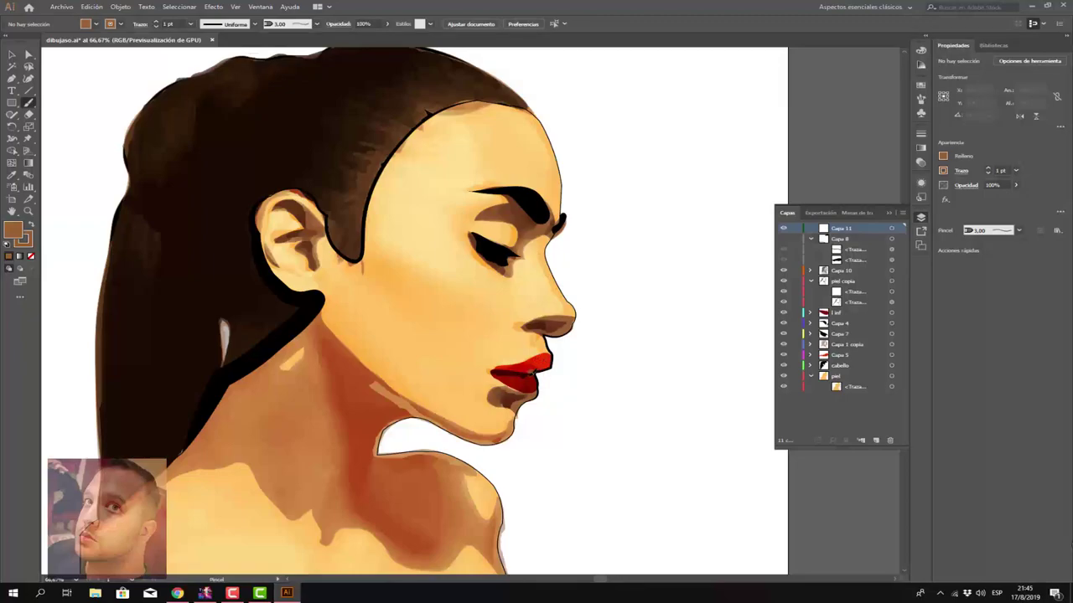
# Step: Set both the fill and stroke colours to black
pyautogui.press('/')
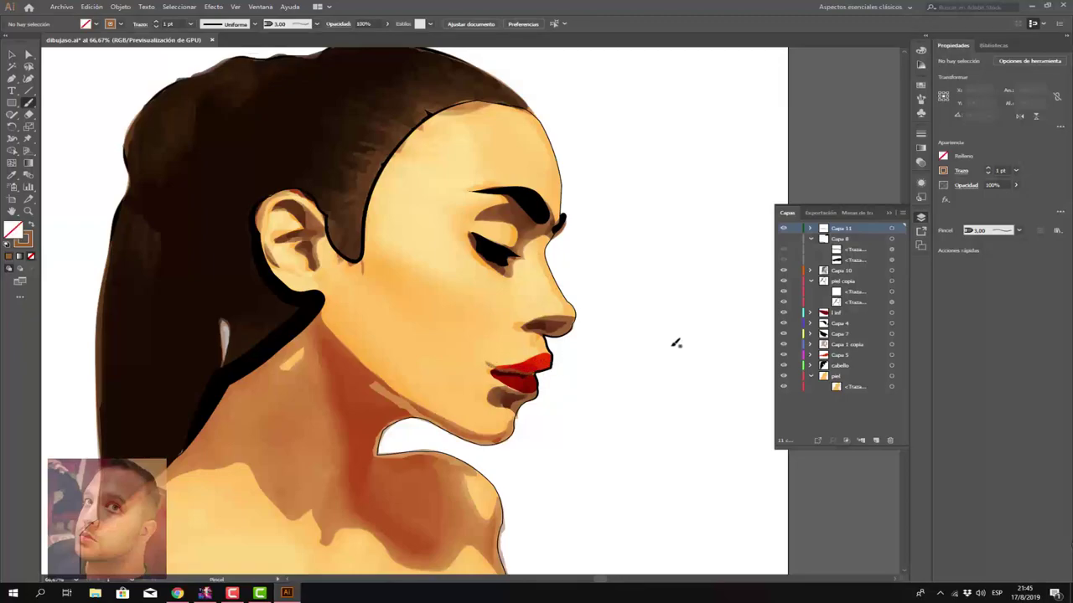
pyautogui.click(944, 173)
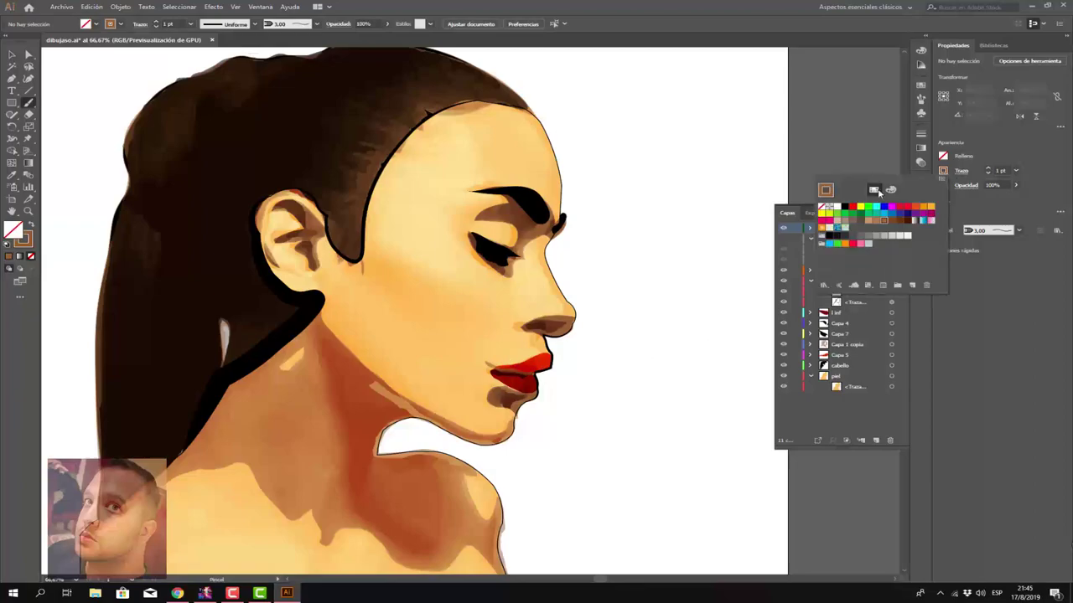
pyautogui.click(844, 207)
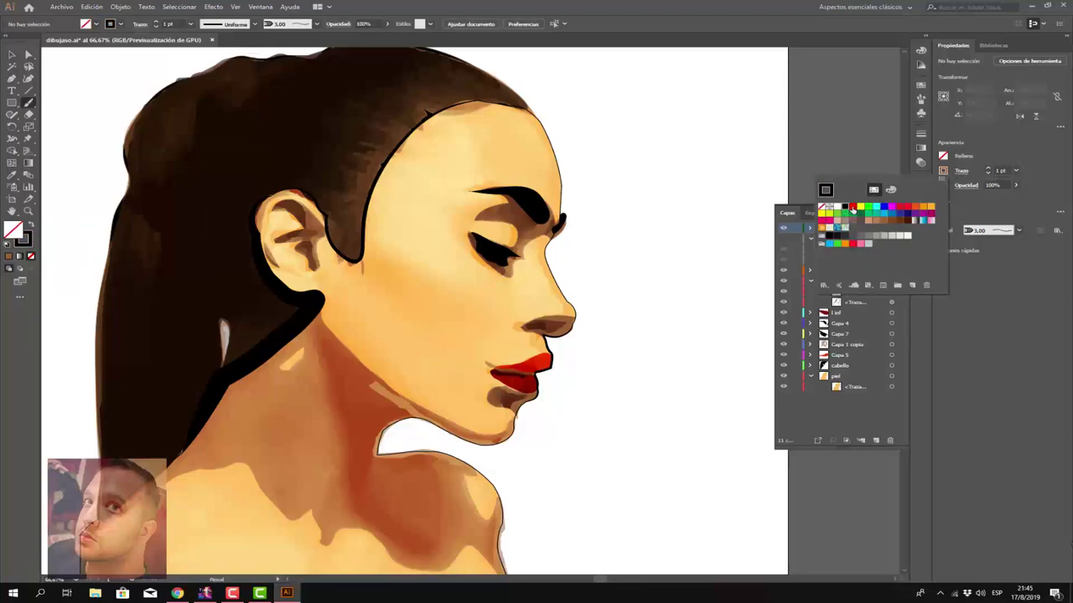
pyautogui.click(1016, 283)
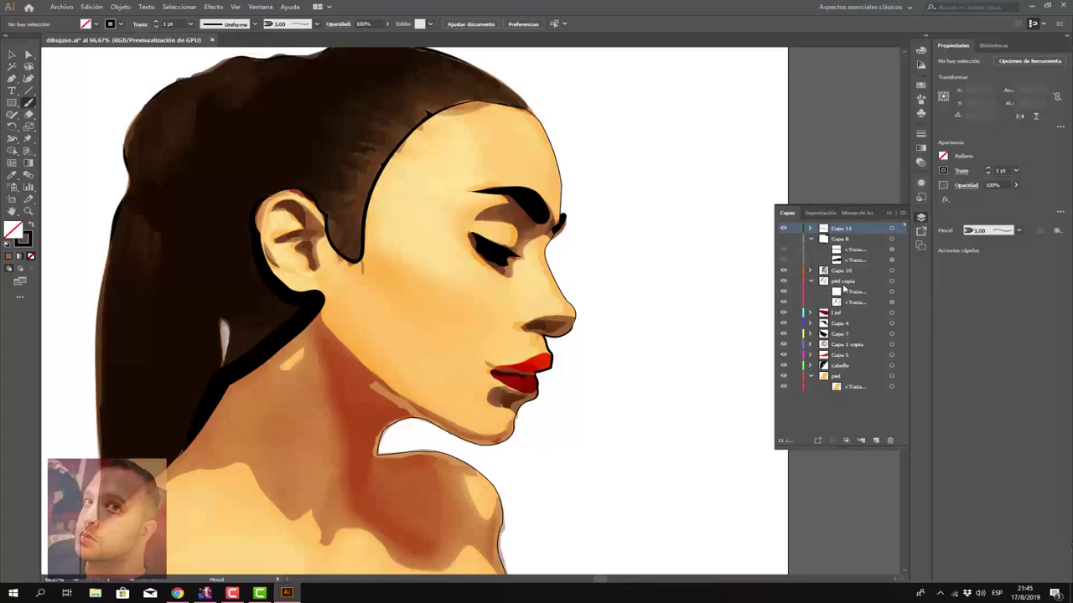
pyautogui.hotkey('ctrl', 'z')
pyautogui.hotkey('ctrl', 'z')
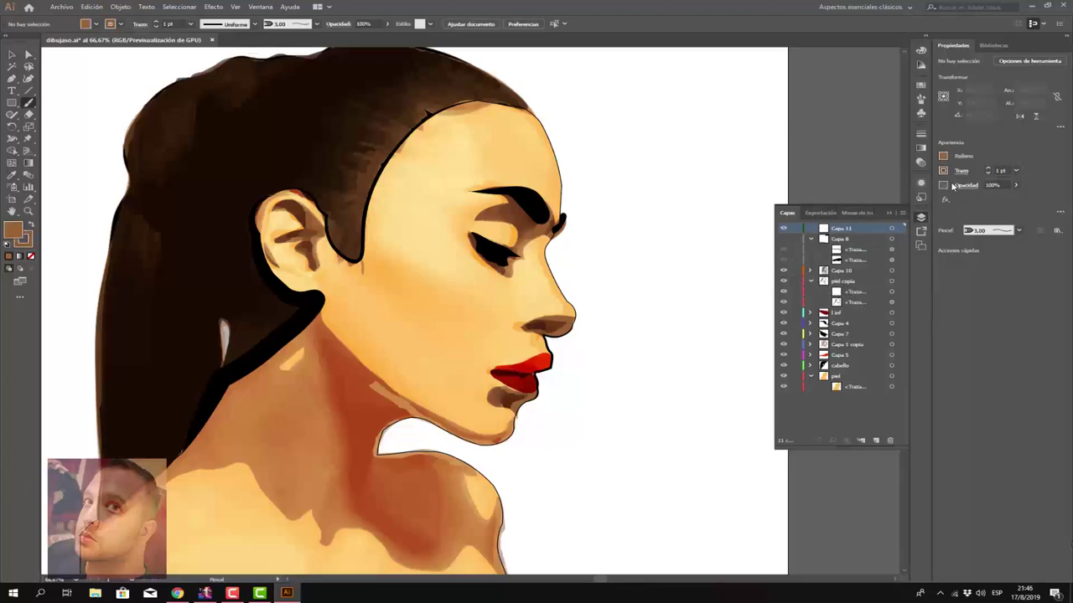
pyautogui.click(943, 159)
pyautogui.click(844, 191)
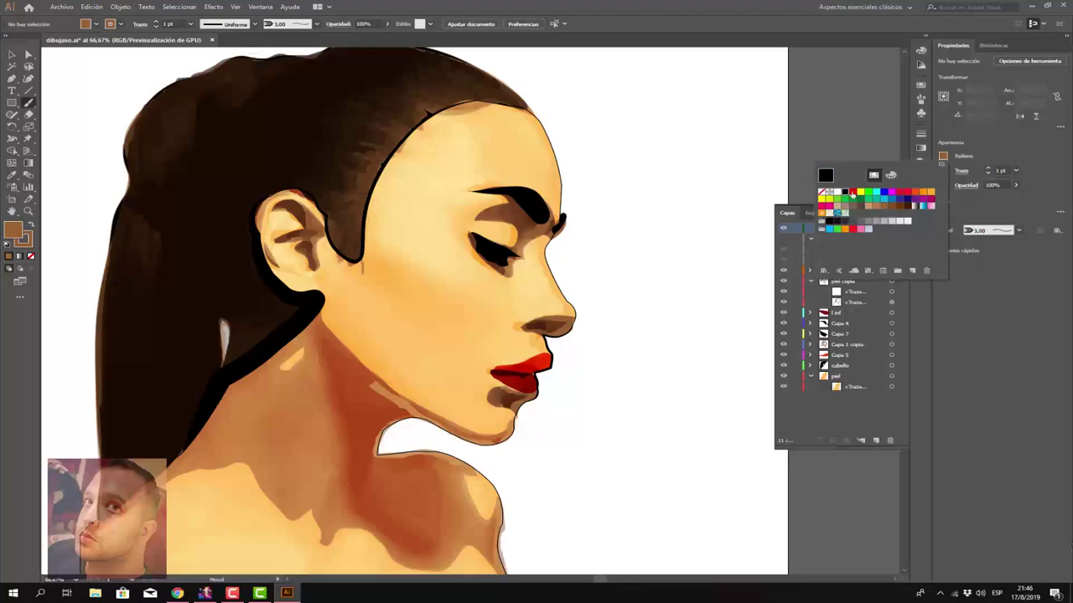
pyautogui.press('Escape')
pyautogui.click(944, 171)
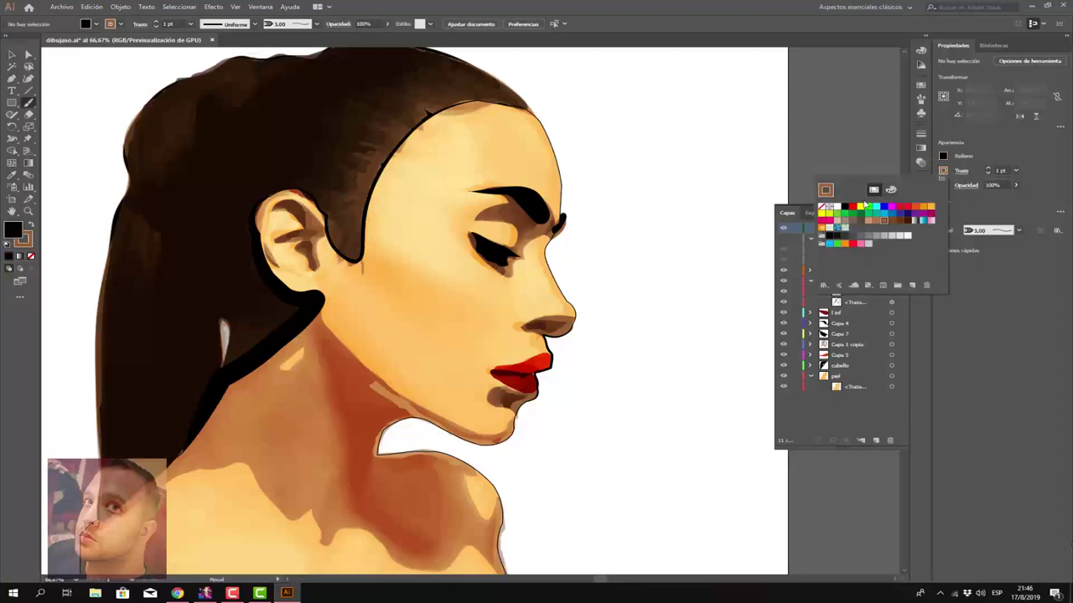
pyautogui.click(847, 207)
pyautogui.press('Escape')
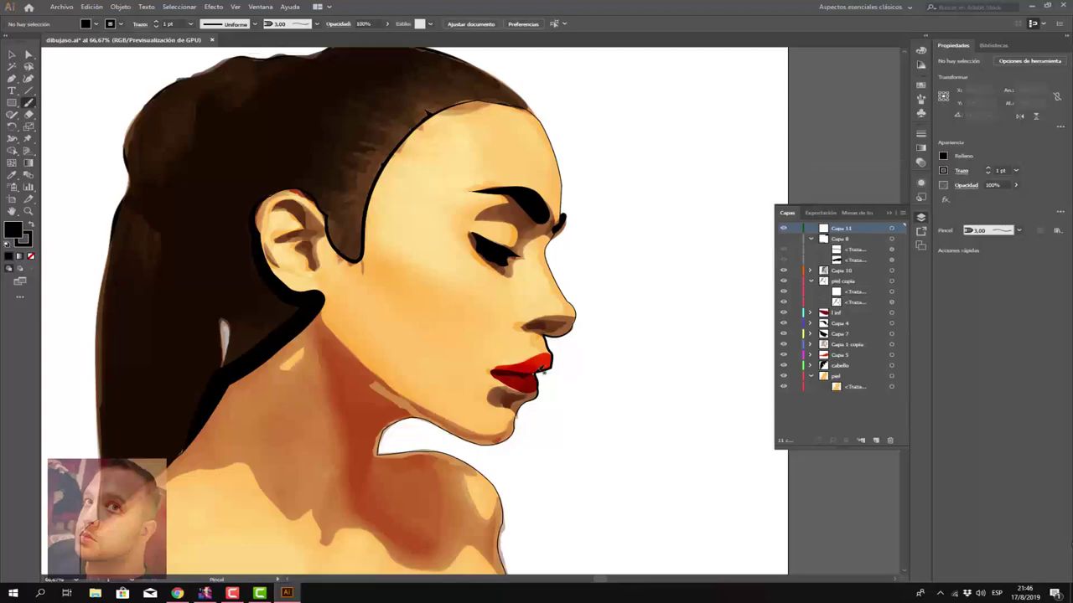
# Step: Paint dark strokes along the lip line, inside the ear and down the neck
pyautogui.moveTo(516, 369); pyautogui.dragTo(491, 366)
pyautogui.press('/')
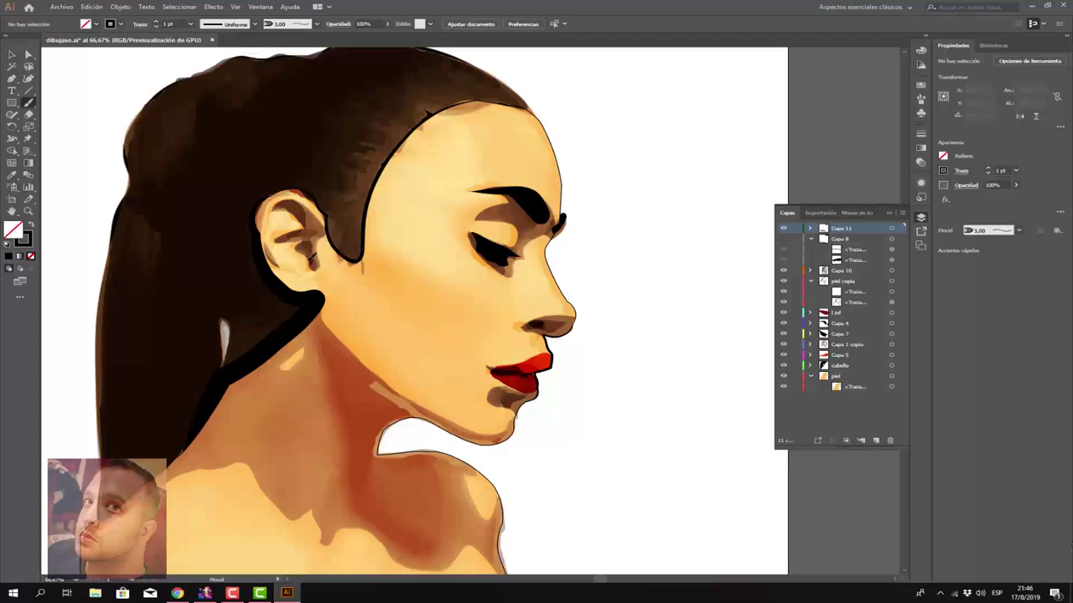
pyautogui.moveTo(303, 248); pyautogui.dragTo(286, 241)
pyautogui.moveTo(326, 310)
pyautogui.mouseDown()
pyautogui.moveTo(434, 415)
pyautogui.moveTo(493, 441)
pyautogui.mouseUp()
pyautogui.scroll(-1, 470, 332)
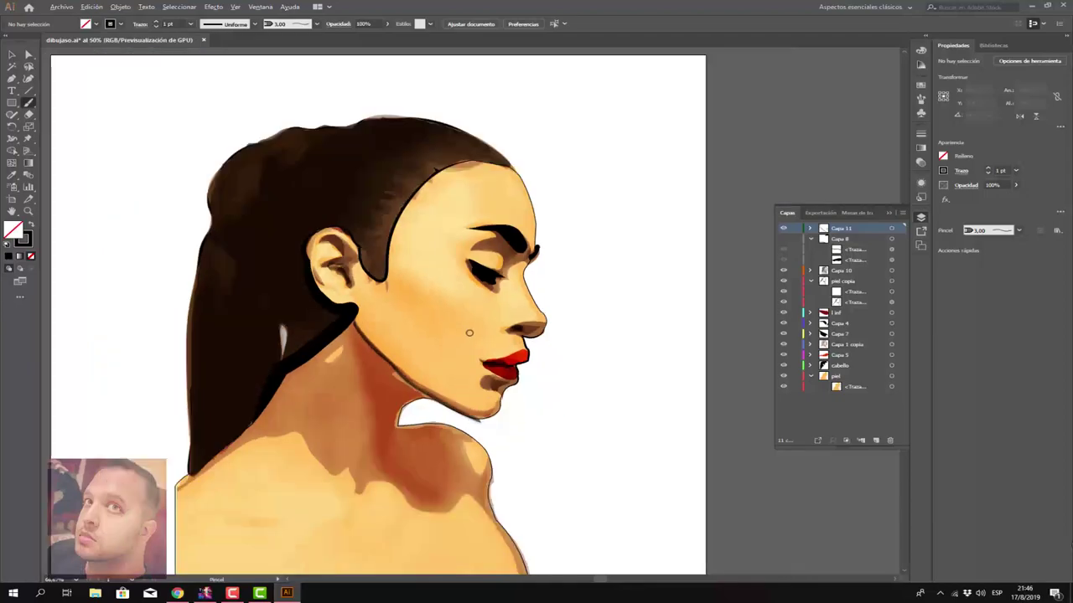
pyautogui.scroll(-1, 469, 332)
pyautogui.scroll(1, 490, 337)
pyautogui.scroll(1, 490, 338)
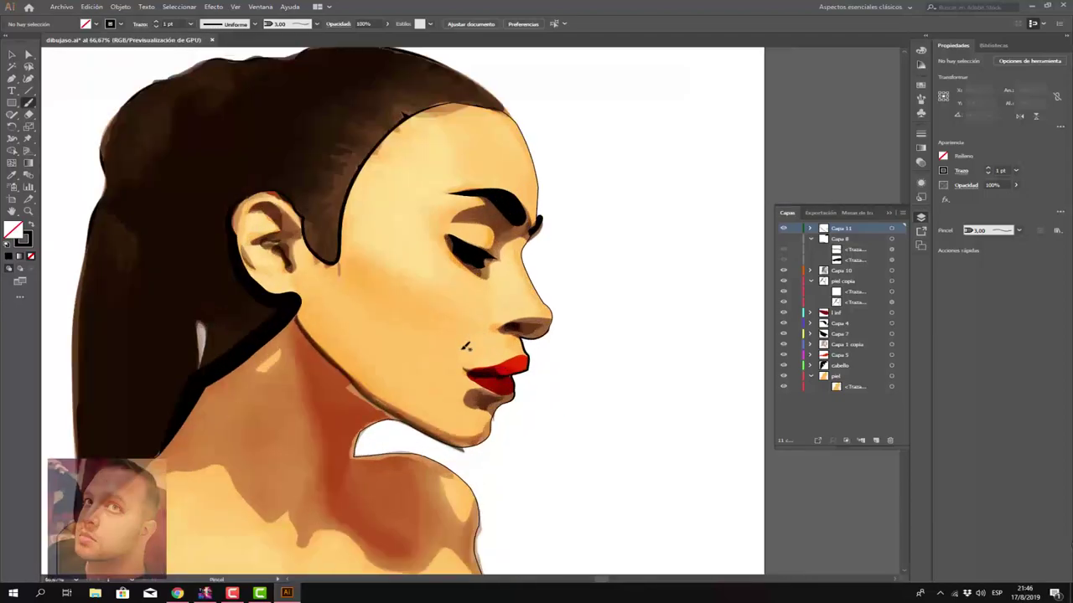
# Step: Add a cheek stroke, switch the brush to Básico, and paint the neck contour
pyautogui.moveTo(458, 352); pyautogui.dragTo(450, 333)
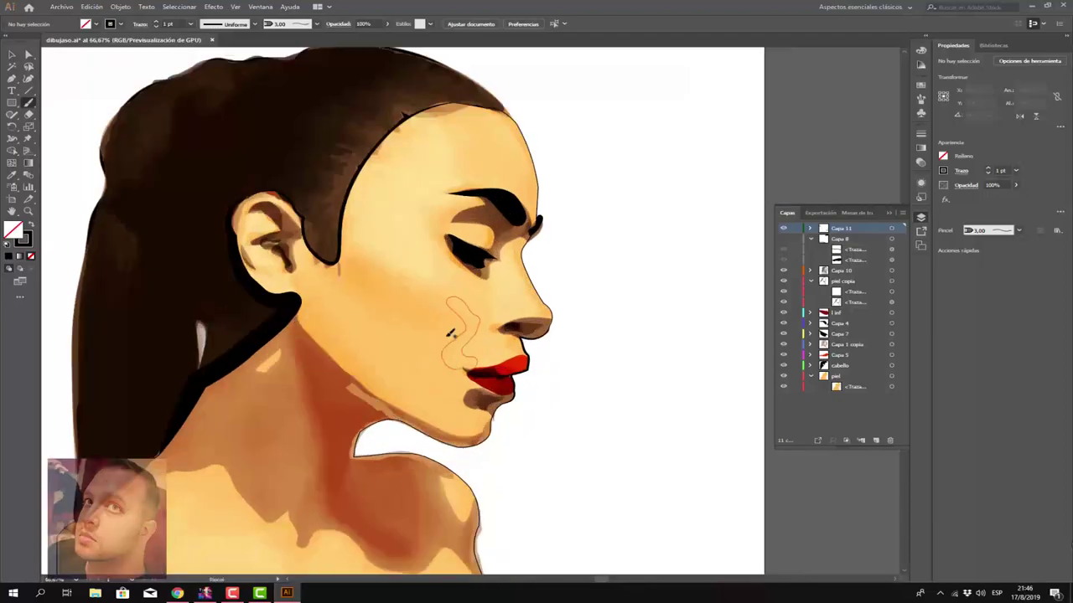
pyautogui.click(316, 24)
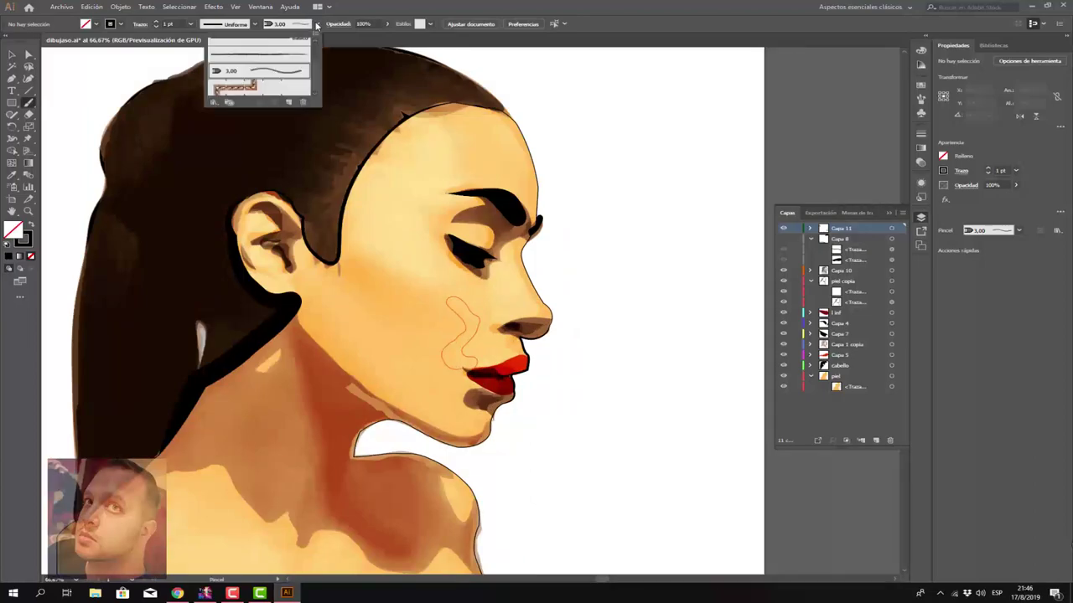
pyautogui.click(273, 65)
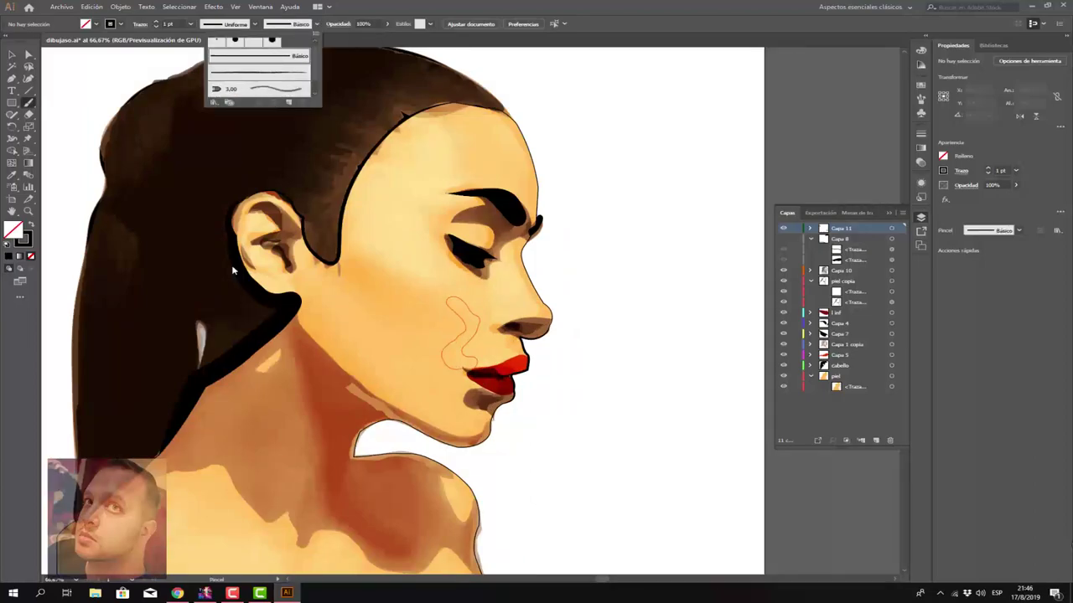
pyautogui.click(303, 312)
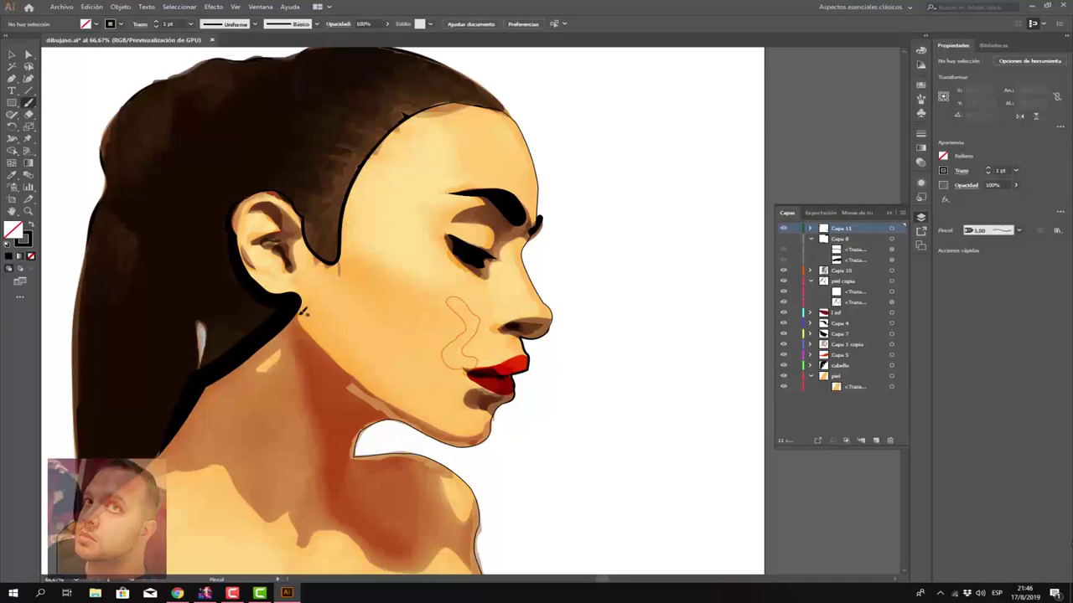
pyautogui.moveTo(302, 311)
pyautogui.mouseDown()
pyautogui.moveTo(391, 404)
pyautogui.moveTo(466, 446)
pyautogui.mouseUp()
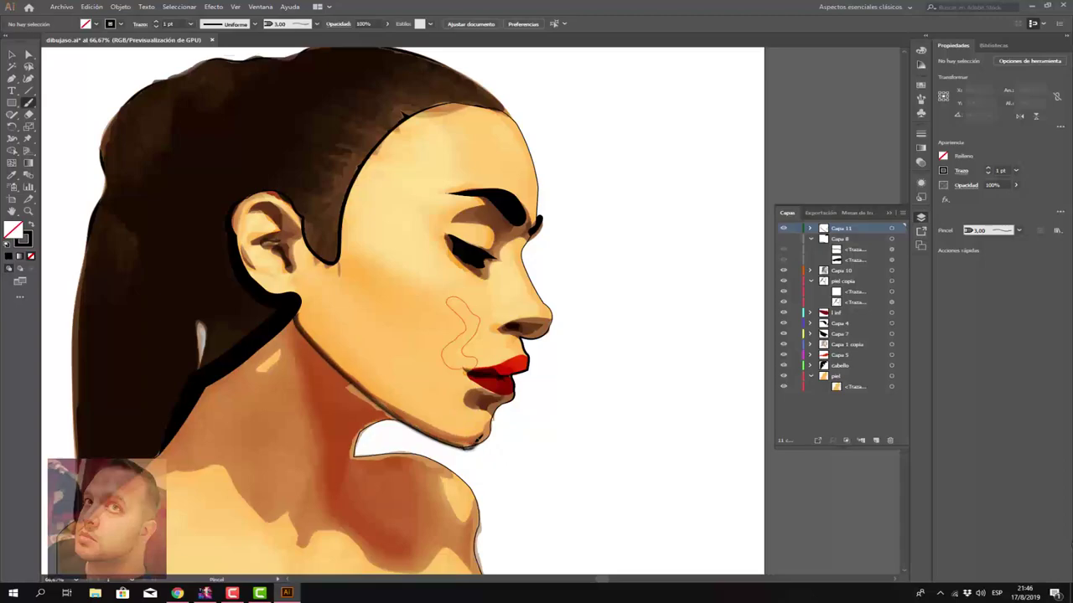
# Step: Undo the thick jaw stroke, redraw a thin neck line, and discard the neck-notch stroke
pyautogui.keyDown('ctrl'); pyautogui.click(528, 437); pyautogui.keyUp('ctrl')
pyautogui.hotkey('ctrl', 'z')
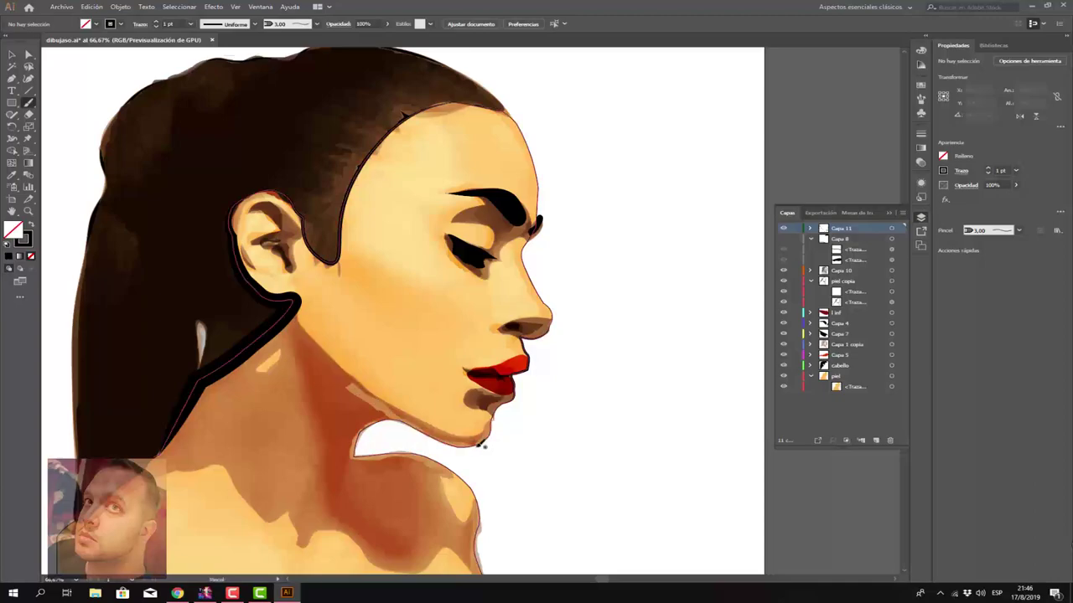
pyautogui.moveTo(301, 312)
pyautogui.mouseDown()
pyautogui.moveTo(369, 387)
pyautogui.moveTo(448, 436)
pyautogui.moveTo(476, 442)
pyautogui.moveTo(491, 430)
pyautogui.mouseUp()
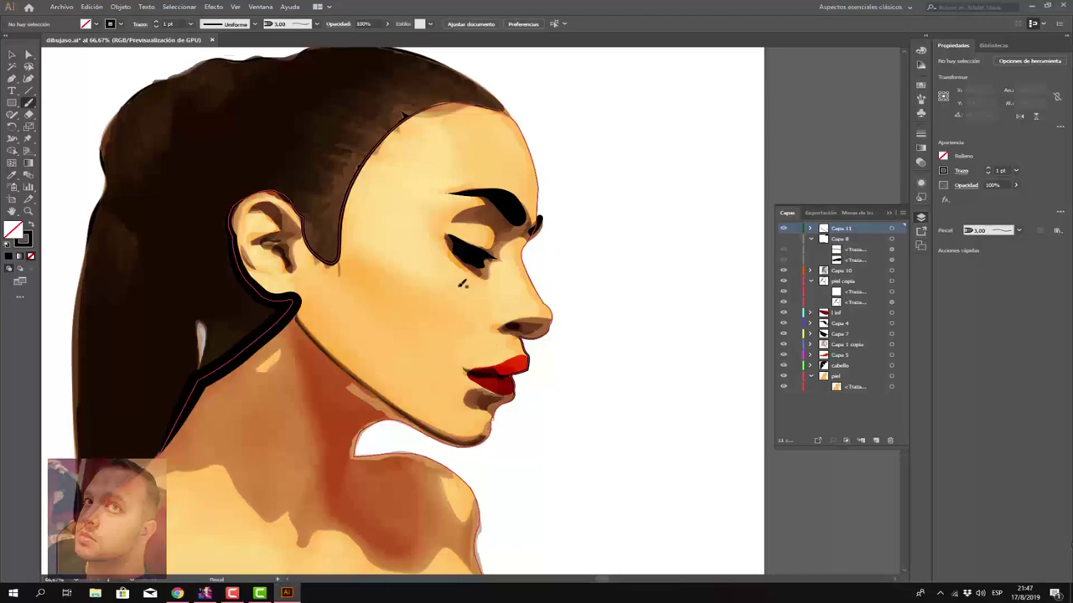
pyautogui.scroll(-2, 440, 264)
pyautogui.scroll(-2, 439, 265)
pyautogui.scroll(-2, 436, 276)
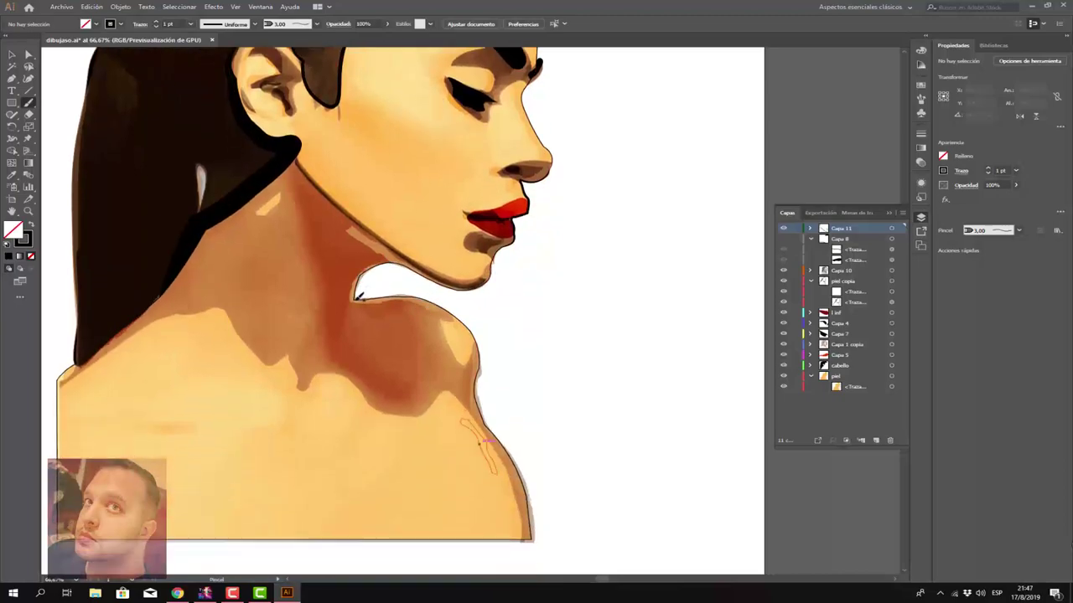
pyautogui.moveTo(358, 295)
pyautogui.mouseDown()
pyautogui.moveTo(359, 279)
pyautogui.moveTo(409, 258)
pyautogui.moveTo(373, 270)
pyautogui.mouseUp()
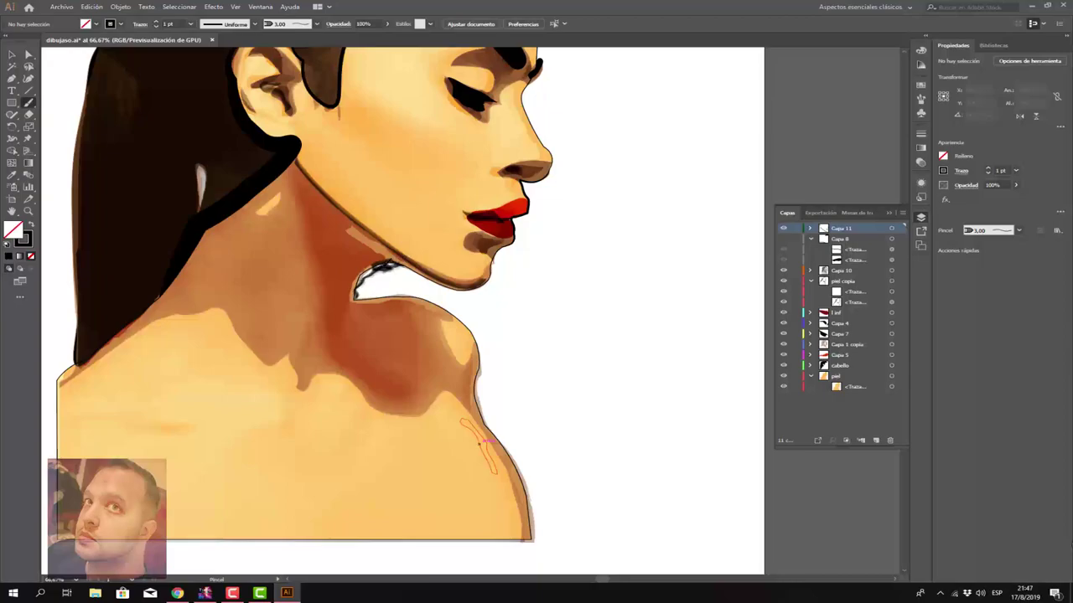
pyautogui.hotkey('ctrl', 'z')
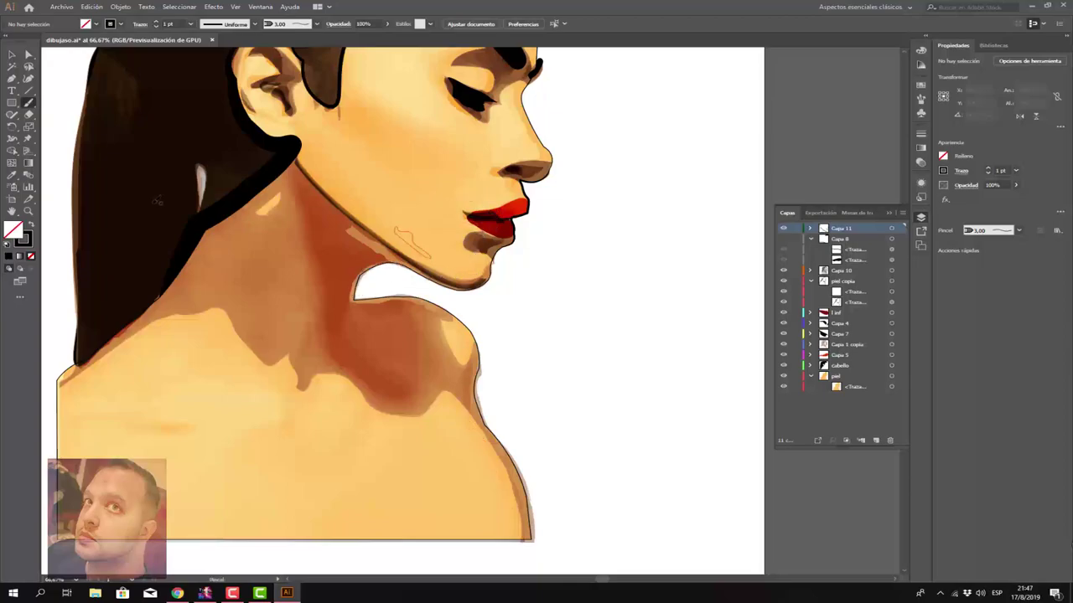
# Step: Scroll around the canvas to review the new jaw and neck strokes
pyautogui.scroll(2, 209, 225)
pyautogui.scroll(5, 401, 230)
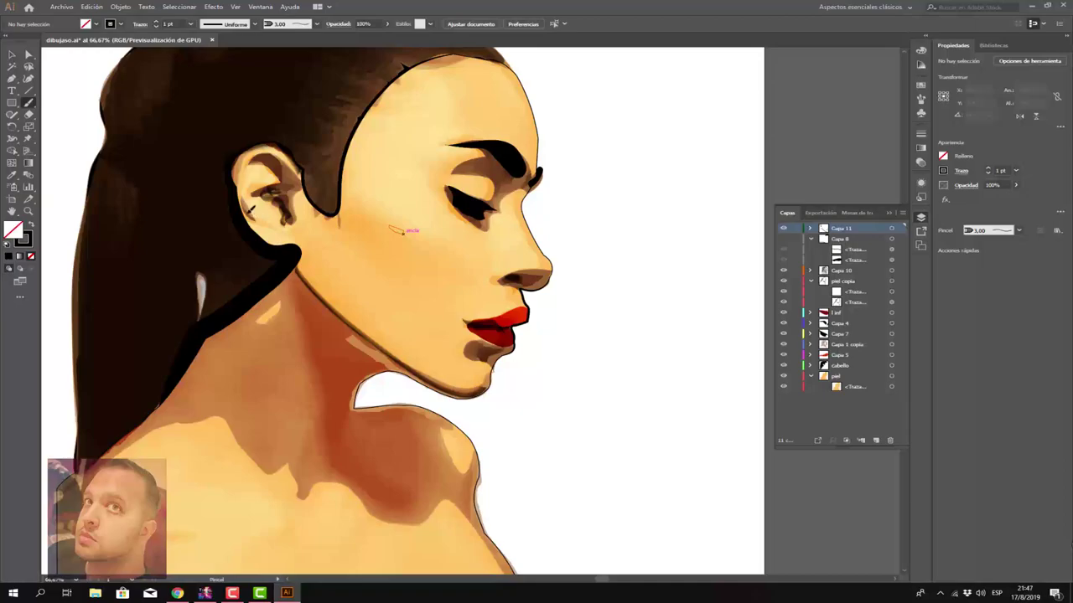
pyautogui.scroll(-1, 419, 243)
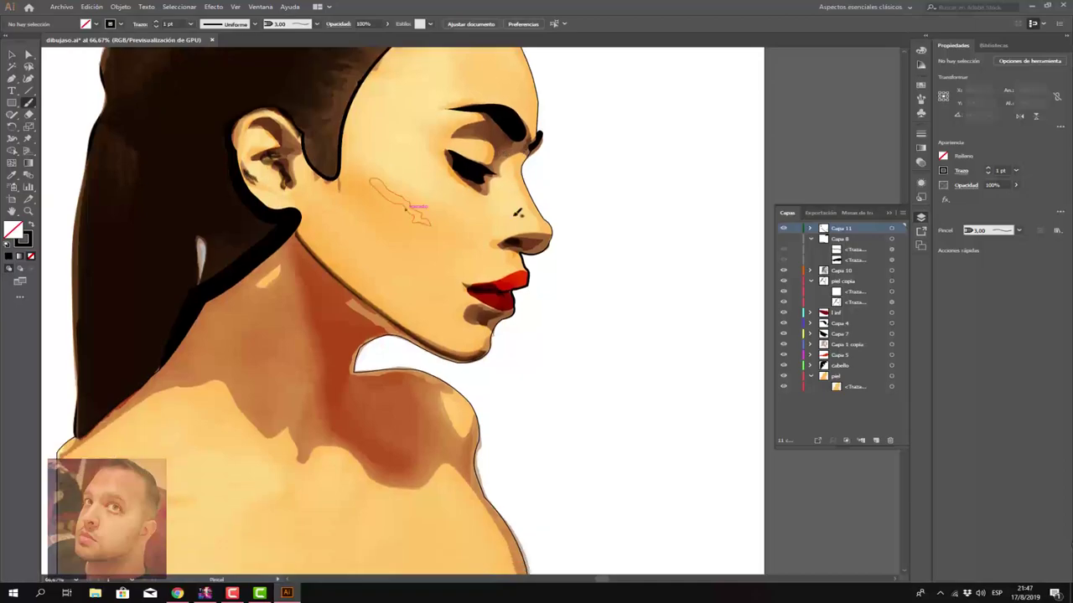
pyautogui.scroll(-3, 453, 256)
pyautogui.scroll(-1, 478, 268)
pyautogui.scroll(-2, 481, 270)
pyautogui.scroll(1, 489, 271)
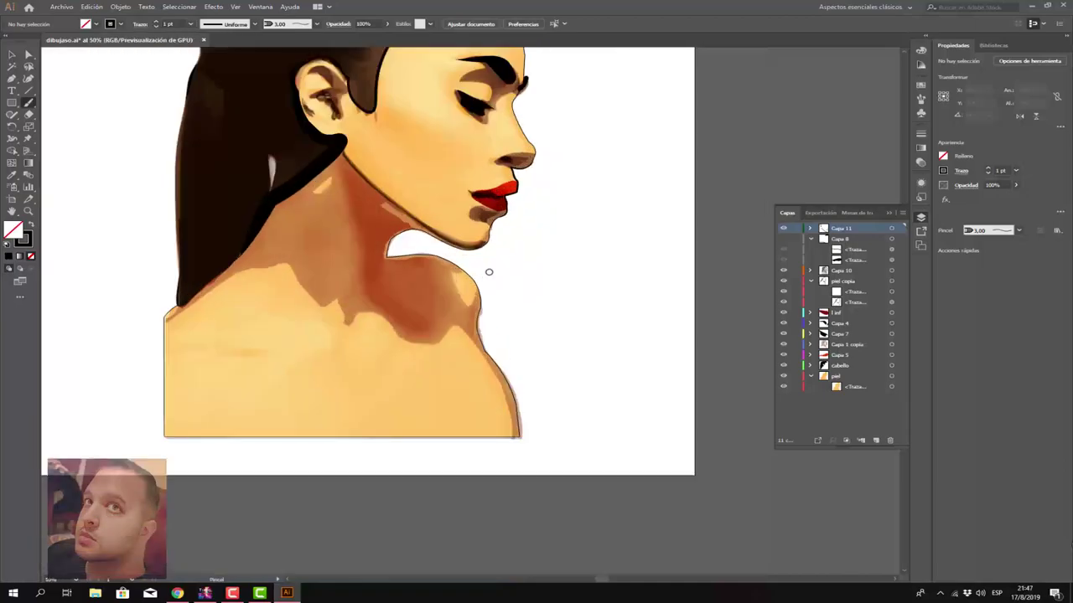
pyautogui.scroll(-1, 488, 270)
# Step: Select the thick outline path under piel copia
pyautogui.click(12, 56)
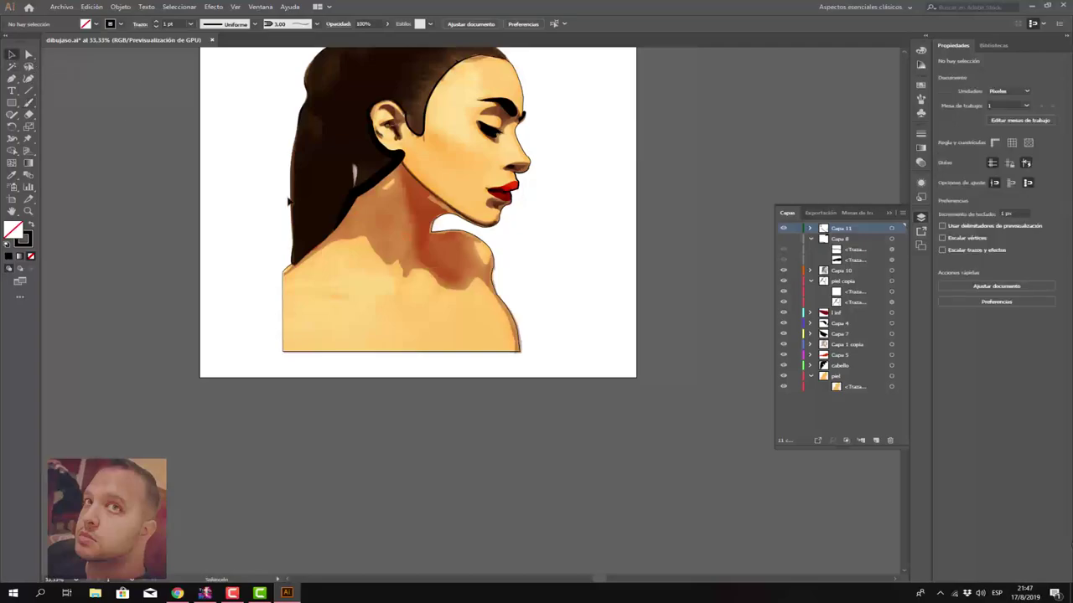
pyautogui.click(493, 282)
pyautogui.click(493, 282)
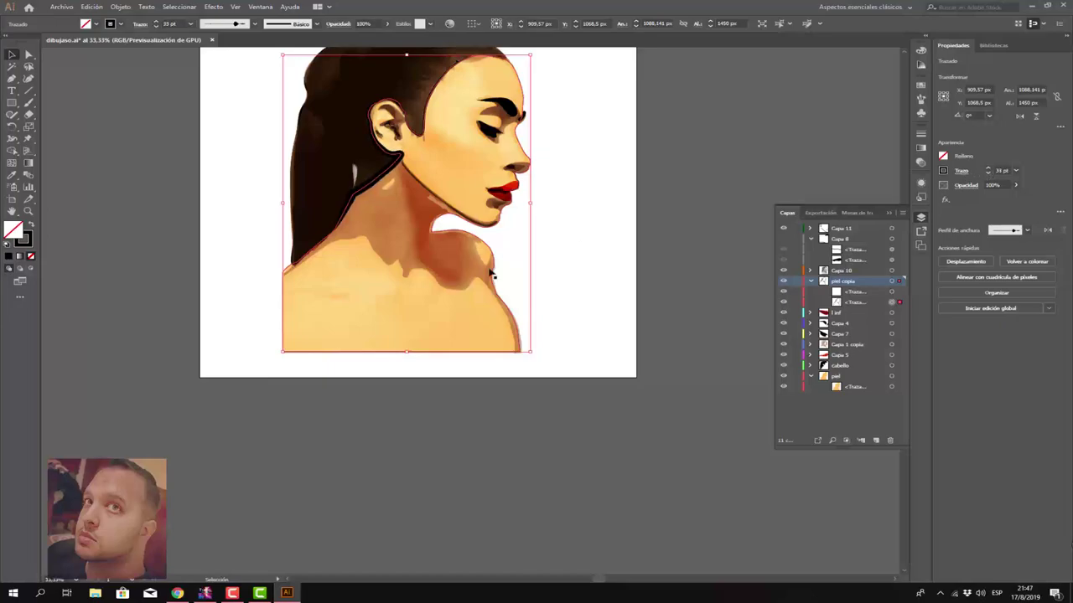
pyautogui.click(545, 273)
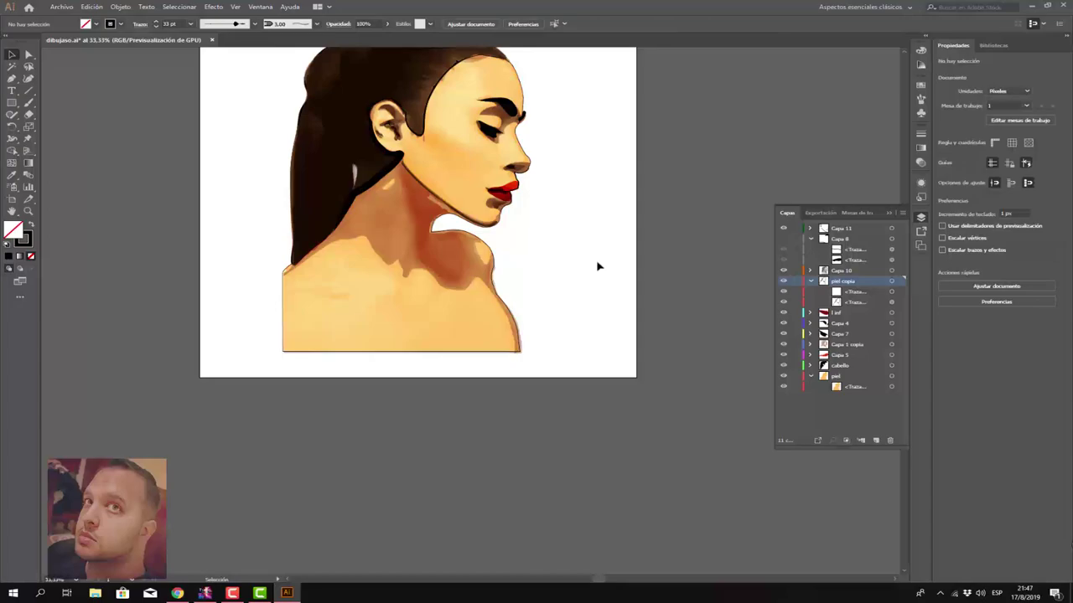
pyautogui.click(855, 302)
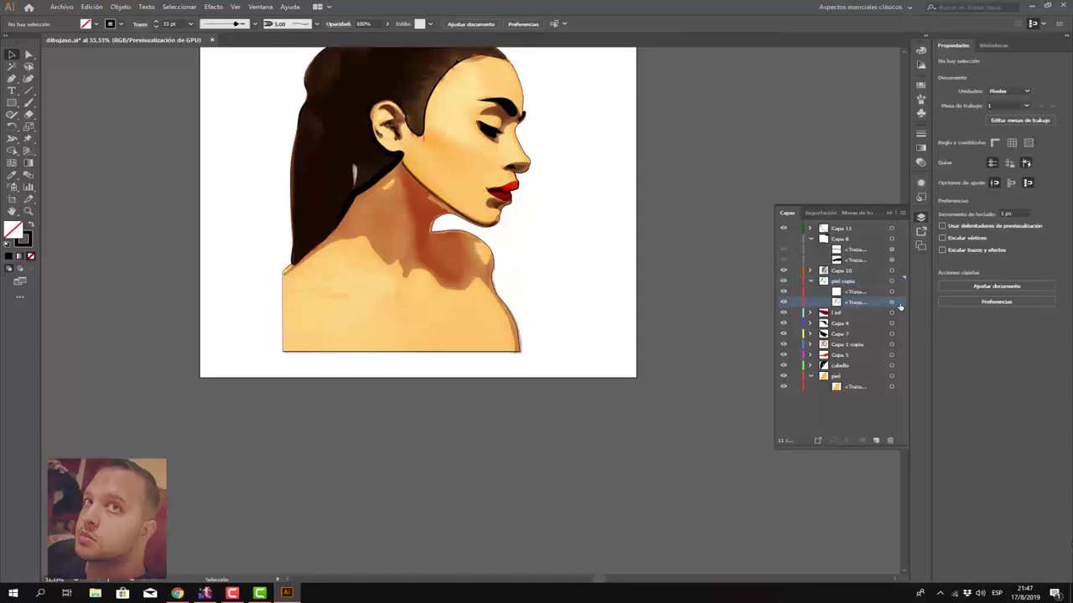
pyautogui.click(891, 302)
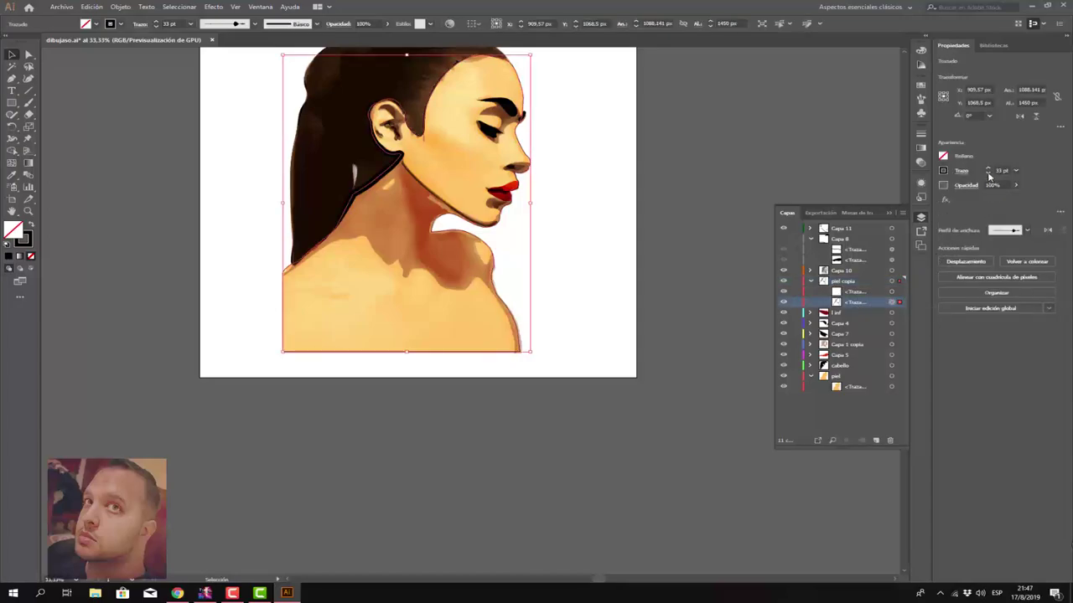
# Step: Lower the outline's stroke weight from 33 pt to 7 pt
pyautogui.click(988, 169)
pyautogui.click(988, 169)
pyautogui.click(987, 170)
pyautogui.click(988, 174)
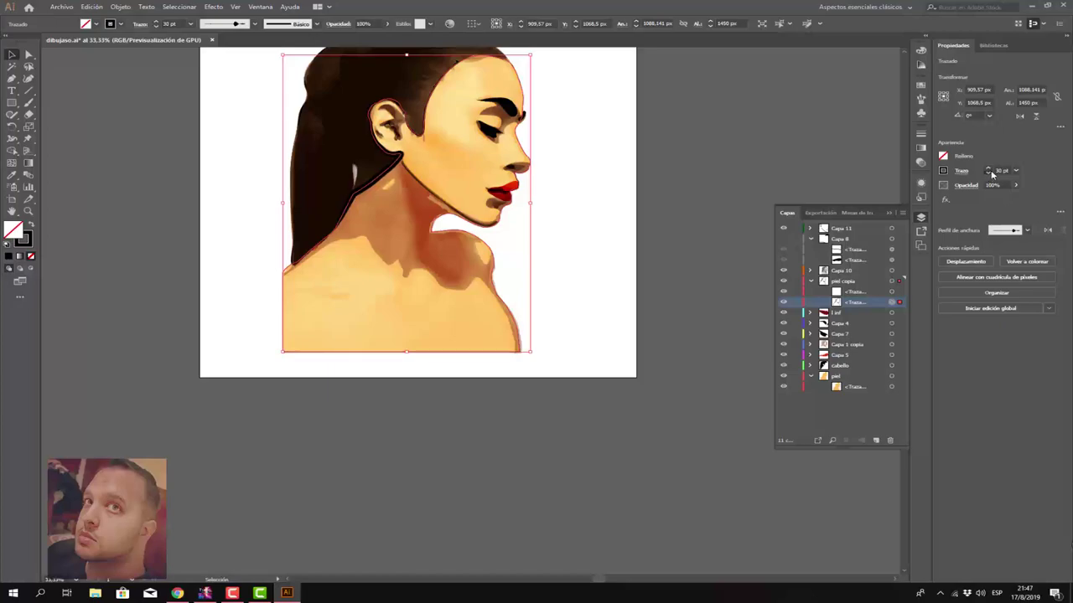
pyautogui.click(987, 173)
pyautogui.click(988, 173)
pyautogui.click(988, 174)
pyautogui.click(988, 174)
pyautogui.click(988, 174)
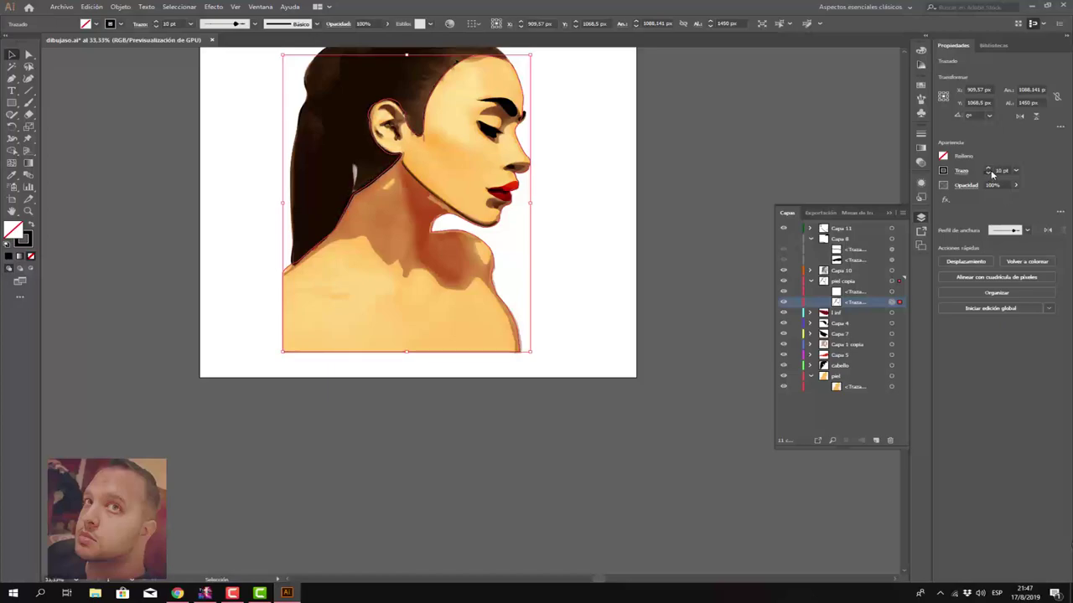
pyautogui.click(988, 173)
pyautogui.click(988, 174)
pyautogui.click(988, 174)
pyautogui.click(586, 301)
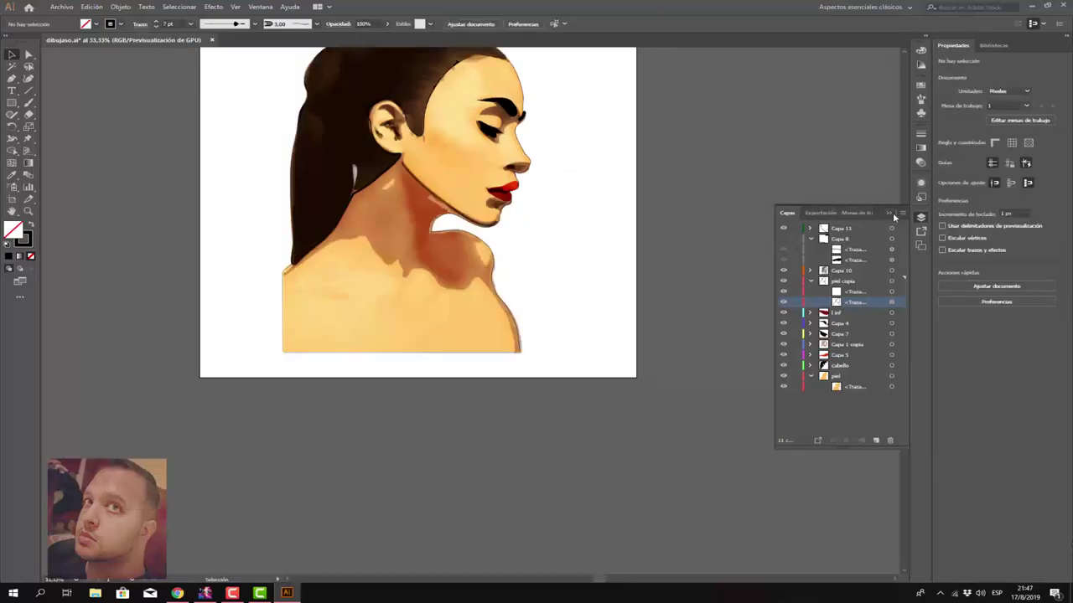
pyautogui.scroll(1, 846, 205)
pyautogui.scroll(1, 844, 204)
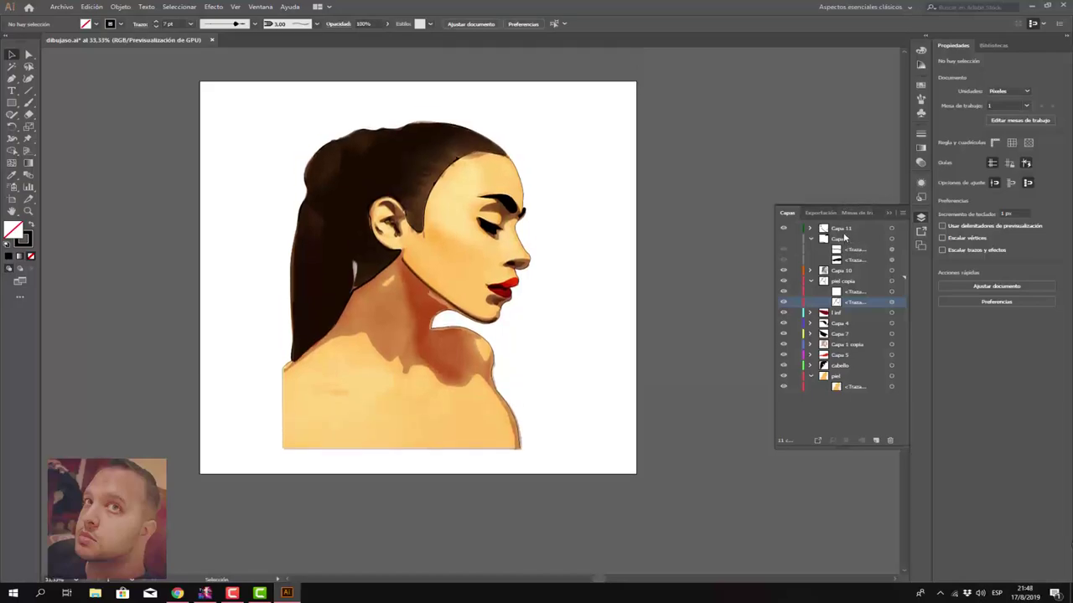
# Step: Click through Capa 11 and the piel copia path in Layers, then collapse Capa 8
pyautogui.click(847, 231)
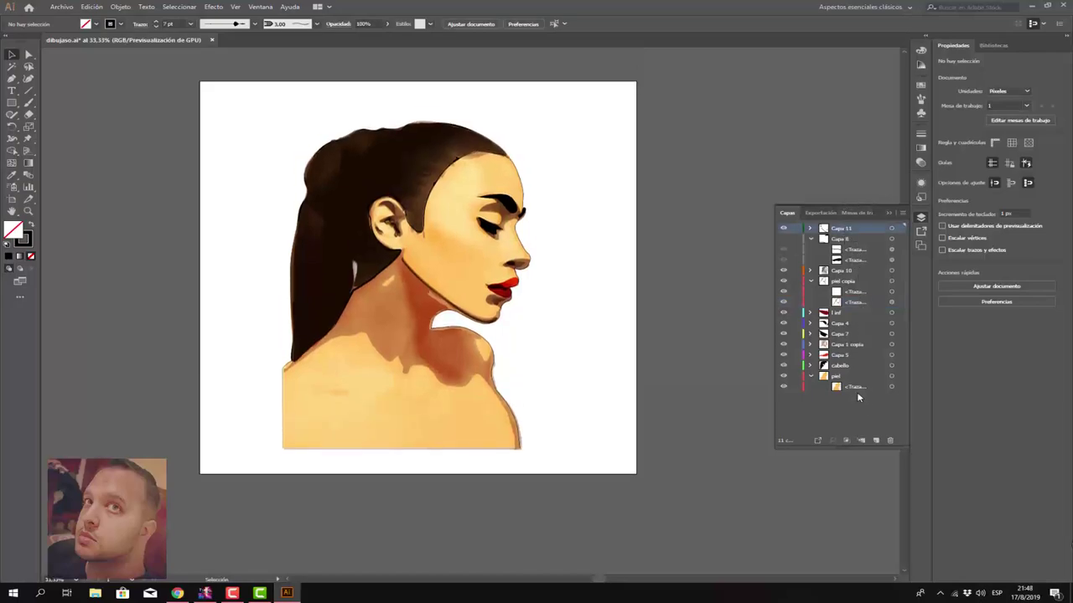
pyautogui.click(873, 416)
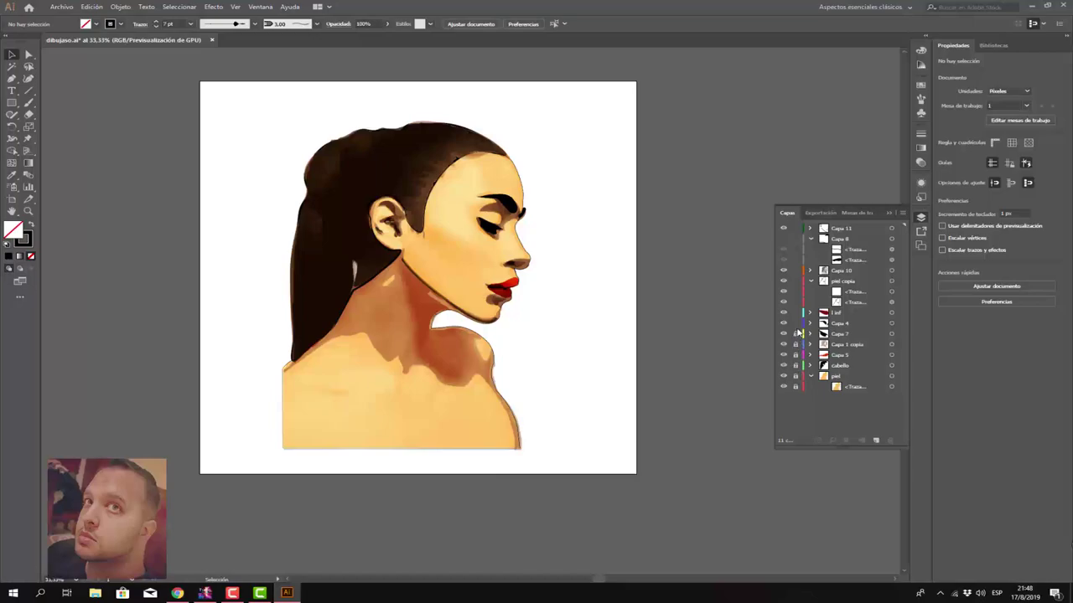
pyautogui.click(796, 292)
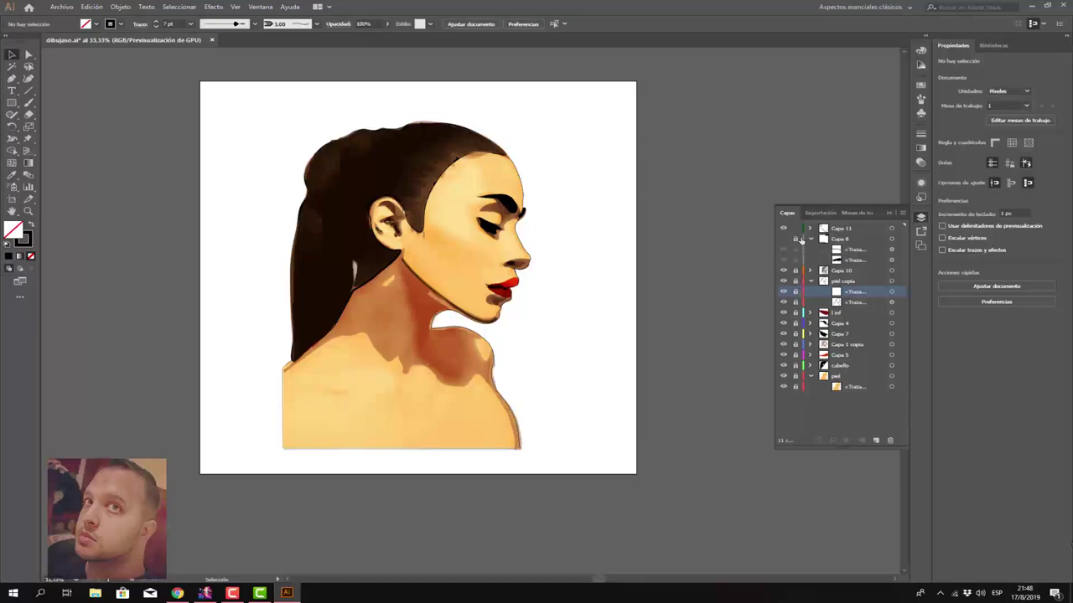
pyautogui.click(810, 239)
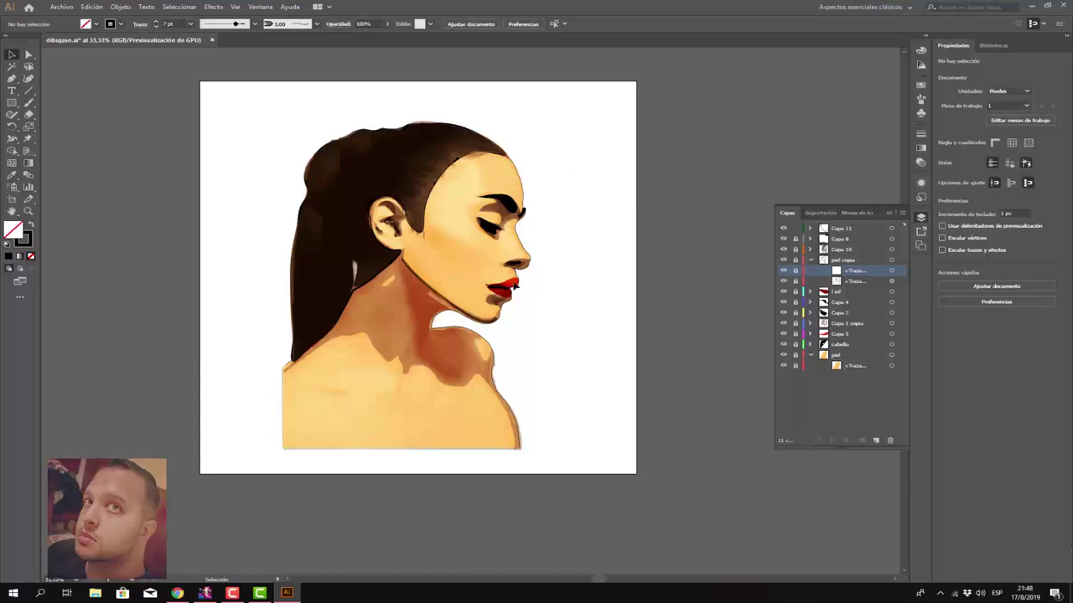
# Step: Draw a rectangle covering the whole artboard and fill it red
pyautogui.click(11, 102)
pyautogui.moveTo(206, 87); pyautogui.dragTo(631, 437)
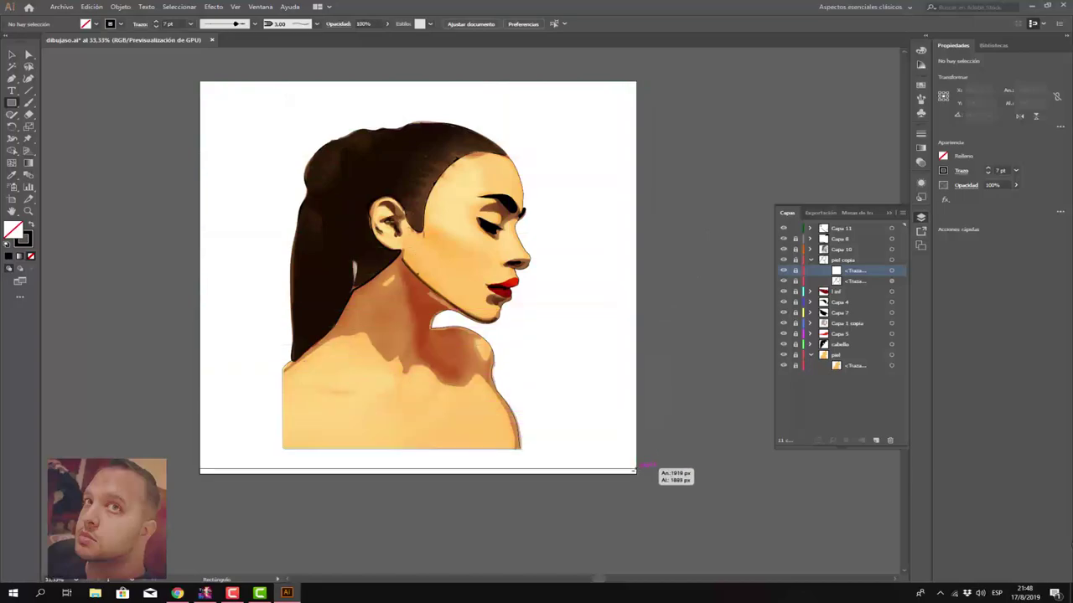
pyautogui.moveTo(631, 437); pyautogui.dragTo(636, 474)
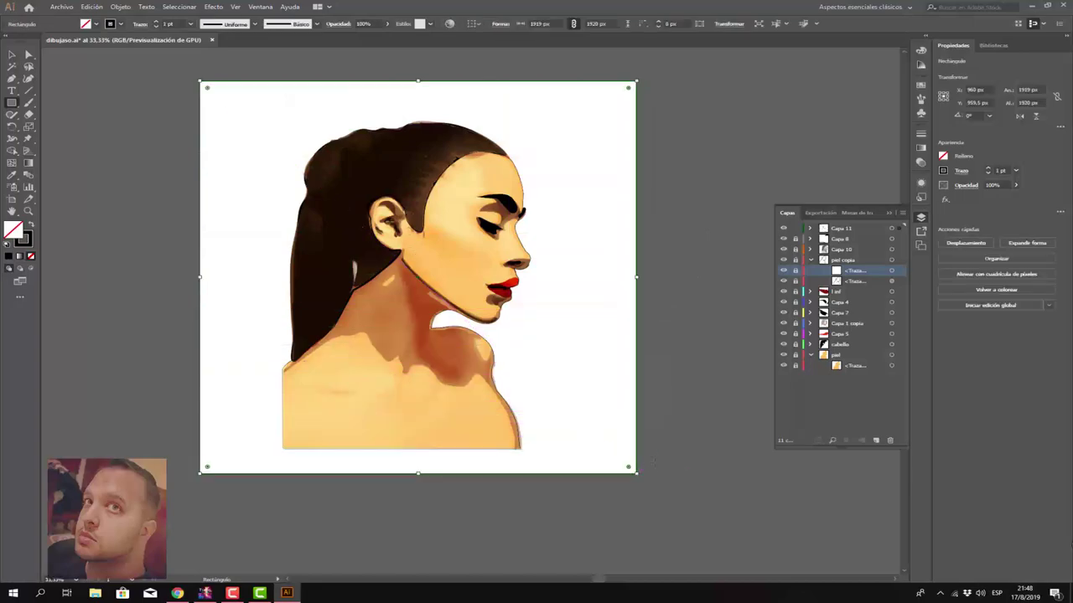
pyautogui.click(944, 157)
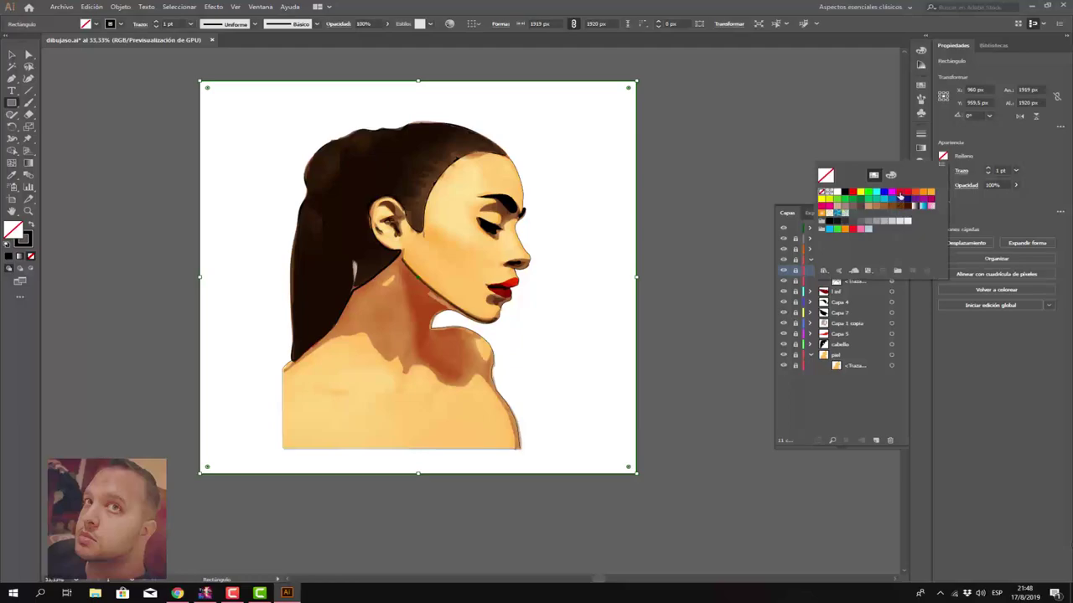
pyautogui.click(899, 194)
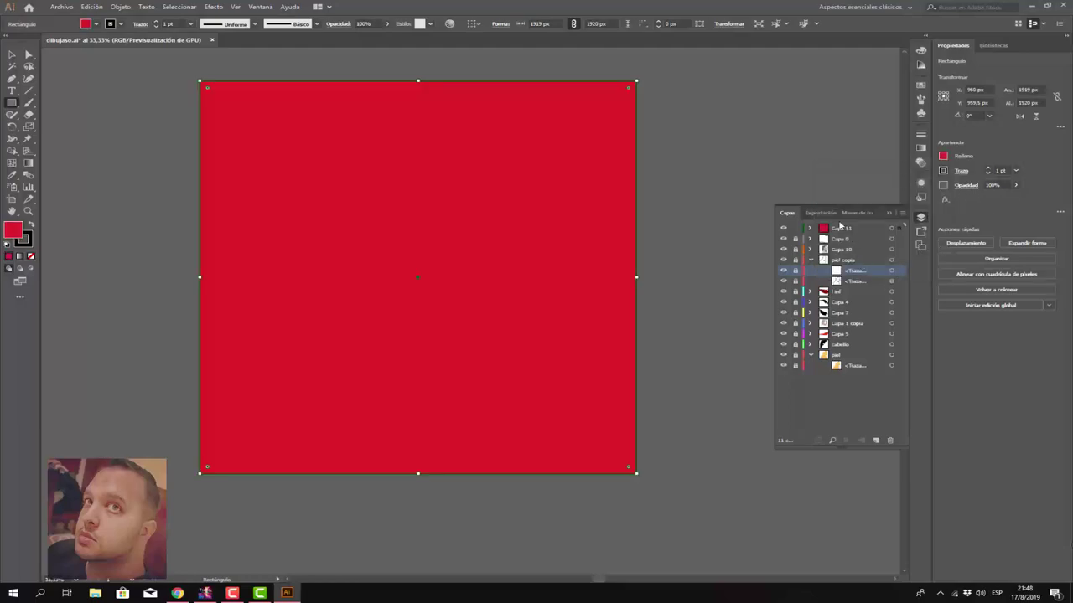
# Step: Move red layer Capa 11 beneath the portrait layers and unlock the drawing layers
pyautogui.click(841, 231)
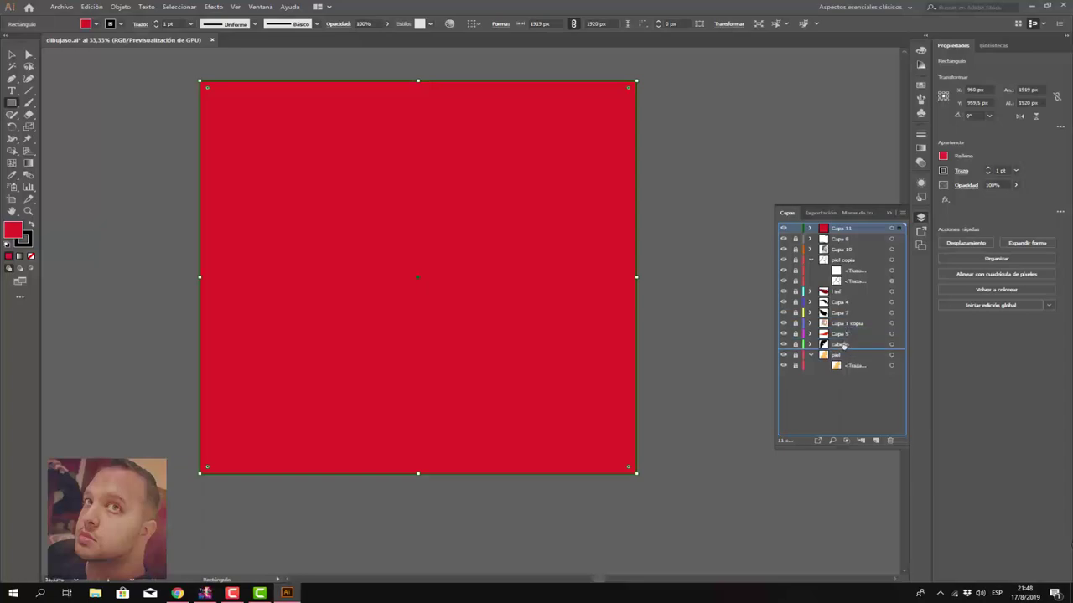
pyautogui.moveTo(847, 335); pyautogui.dragTo(849, 347)
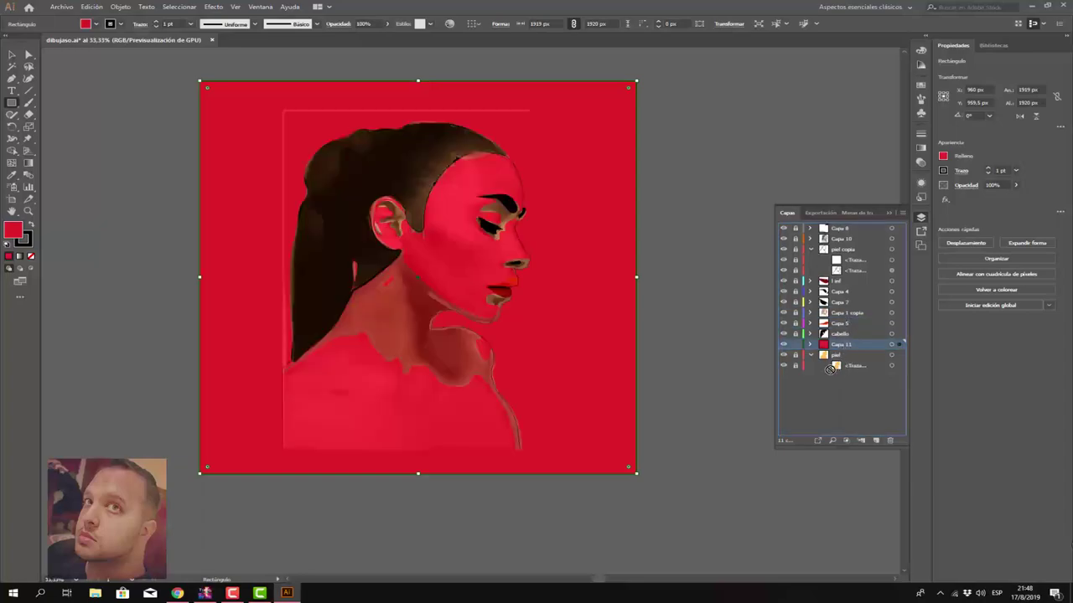
pyautogui.click(835, 356)
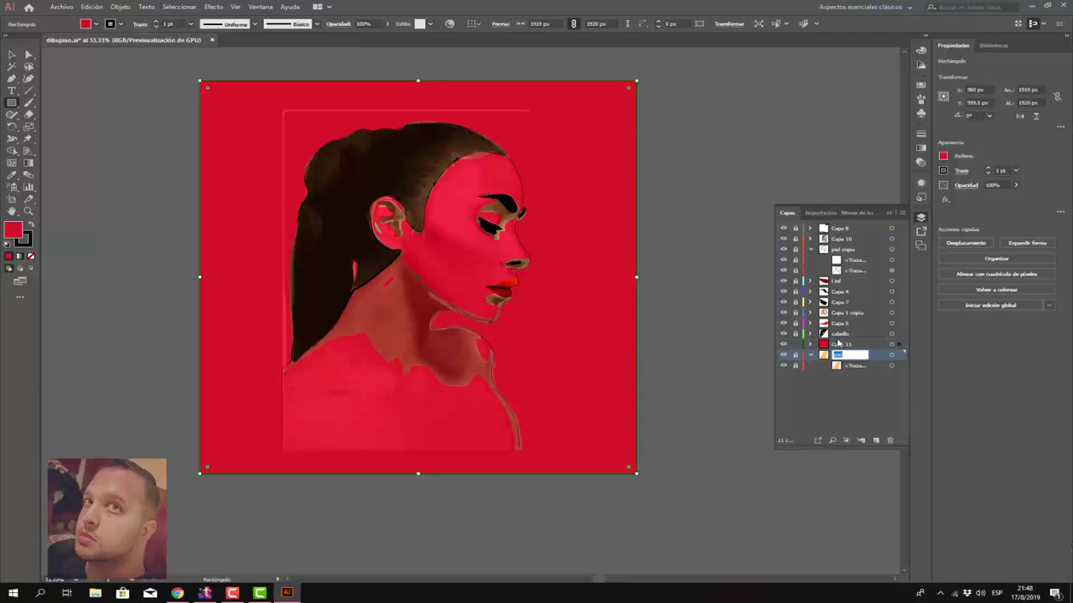
pyautogui.moveTo(825, 356)
pyautogui.mouseDown()
pyautogui.moveTo(823, 343)
pyautogui.moveTo(834, 344)
pyautogui.mouseUp()
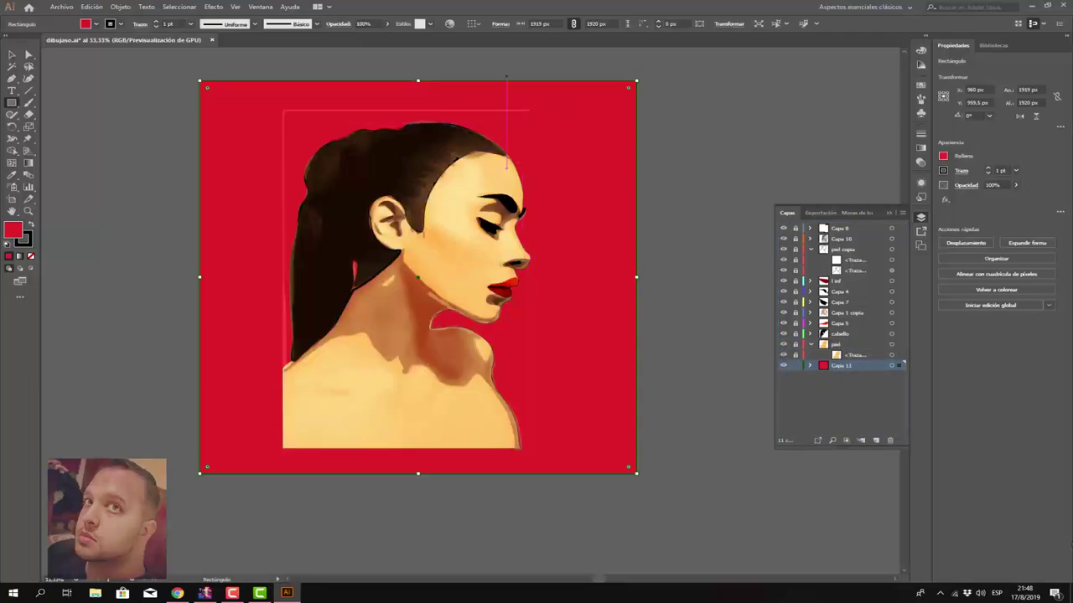
pyautogui.click(437, 109)
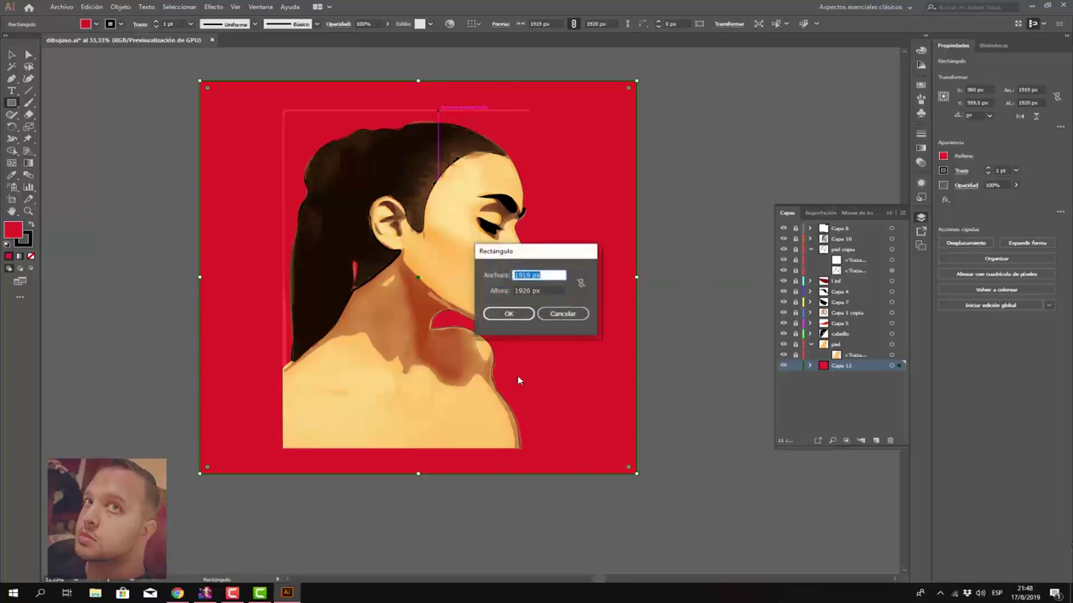
pyautogui.click(565, 315)
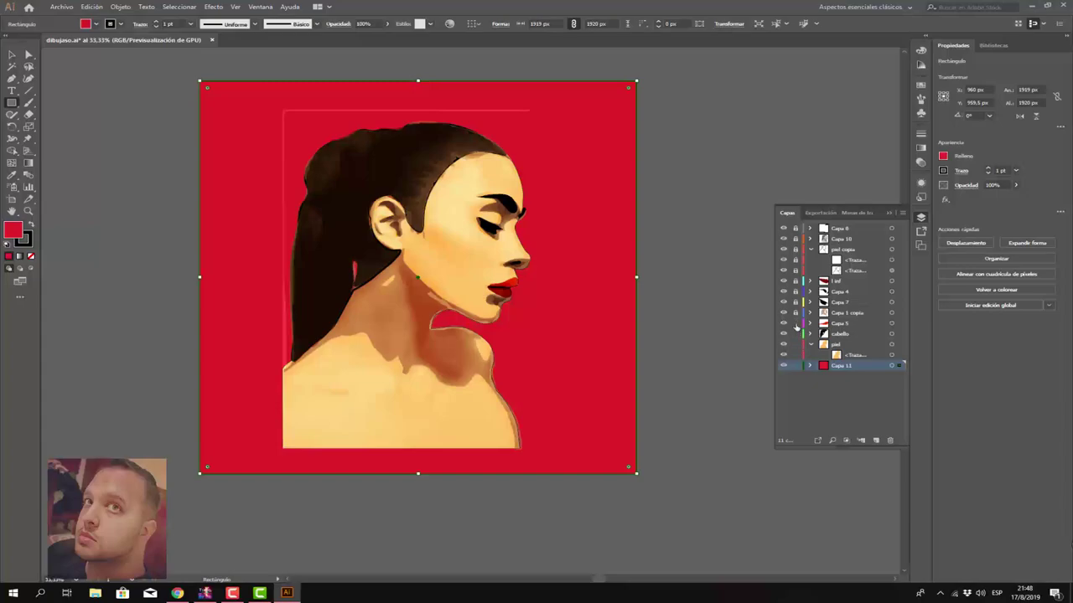
pyautogui.moveTo(797, 316); pyautogui.dragTo(794, 263)
# Step: Dismiss the Rectangle prompt, deselect the Capa 10 frame path, and select all unlocked artwork
pyautogui.click(523, 223)
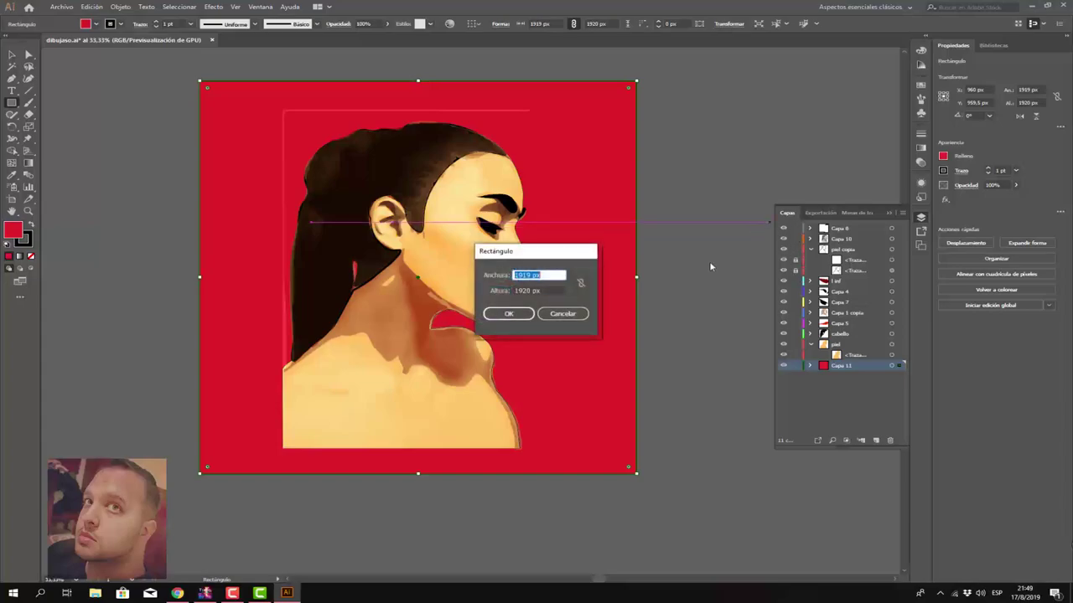
pyautogui.click(564, 315)
pyautogui.click(28, 55)
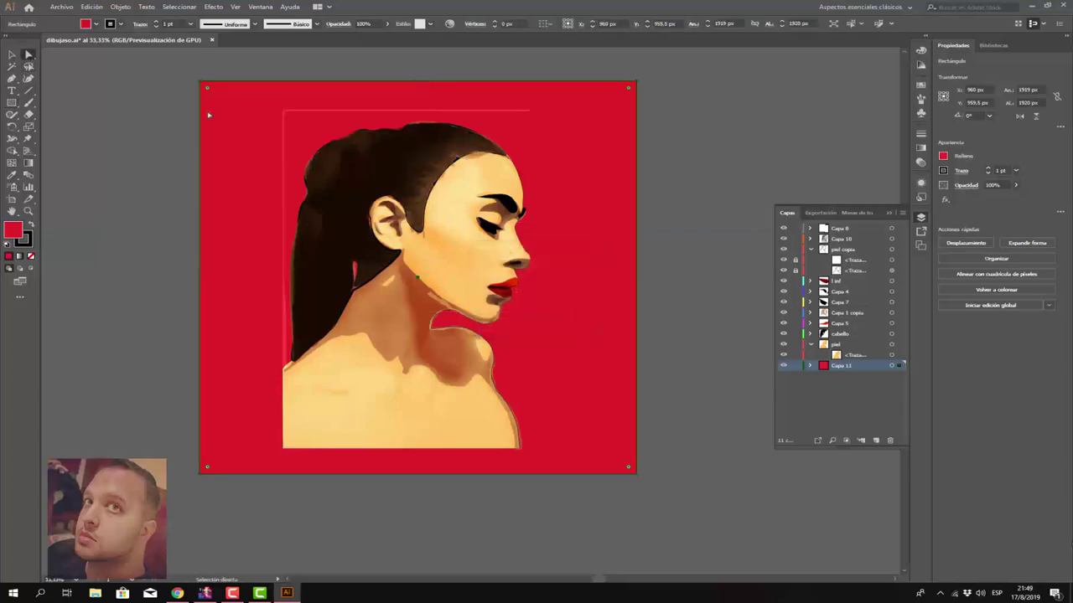
pyautogui.click(294, 119)
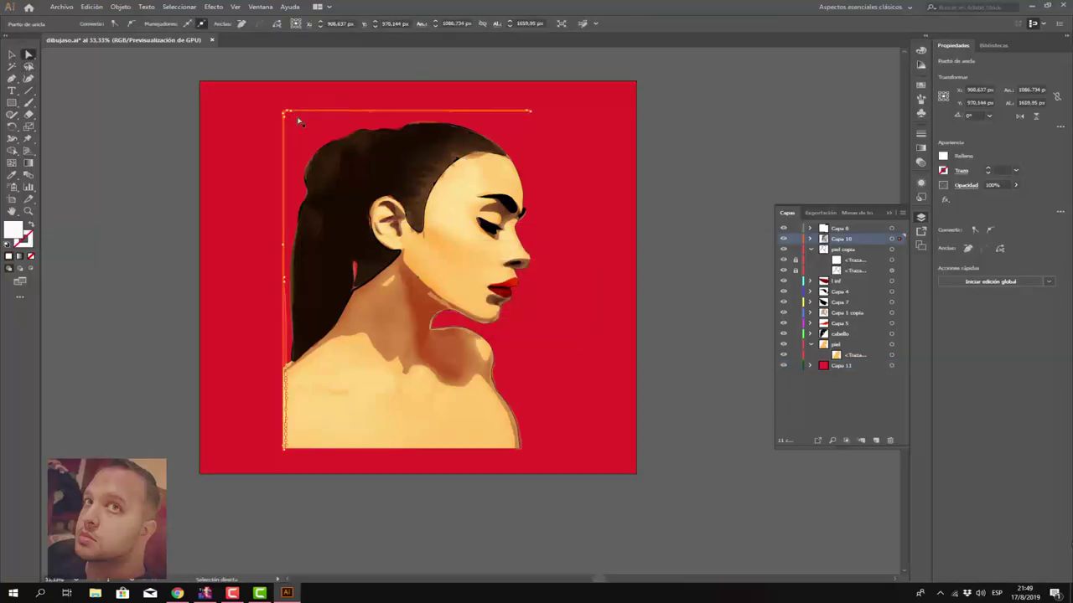
pyautogui.hotkey('ctrl', 'shift', 'a')
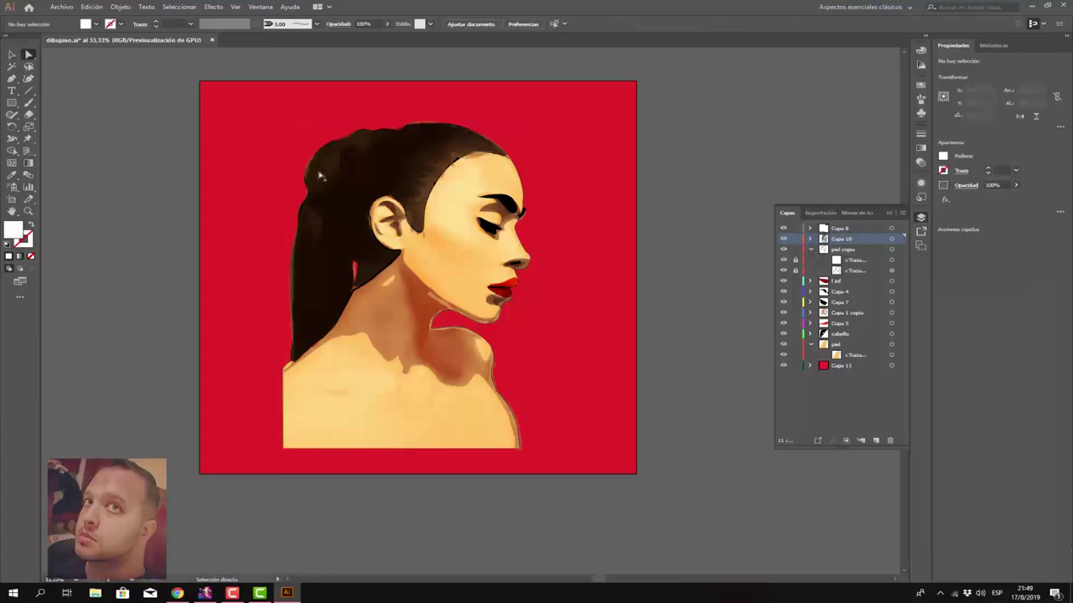
pyautogui.press('v')
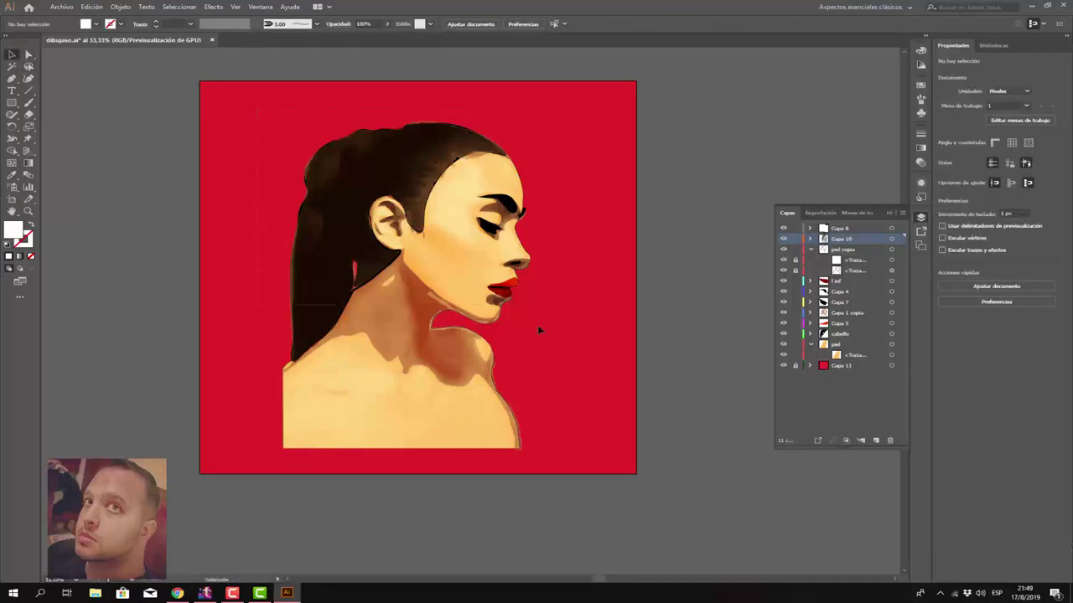
pyautogui.hotkey('ctrl', 'a')
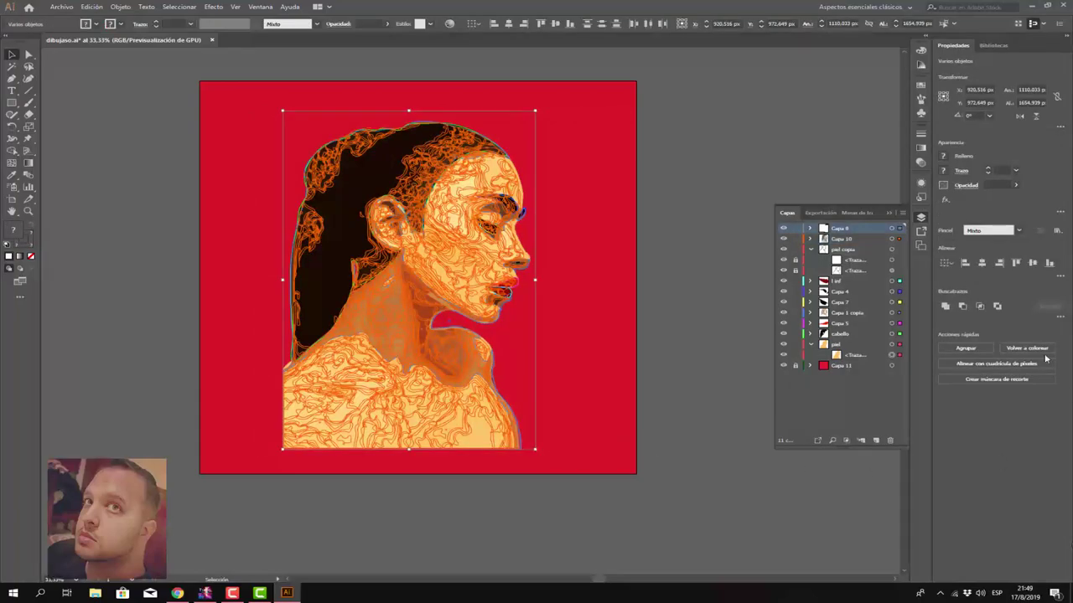
pyautogui.click(965, 348)
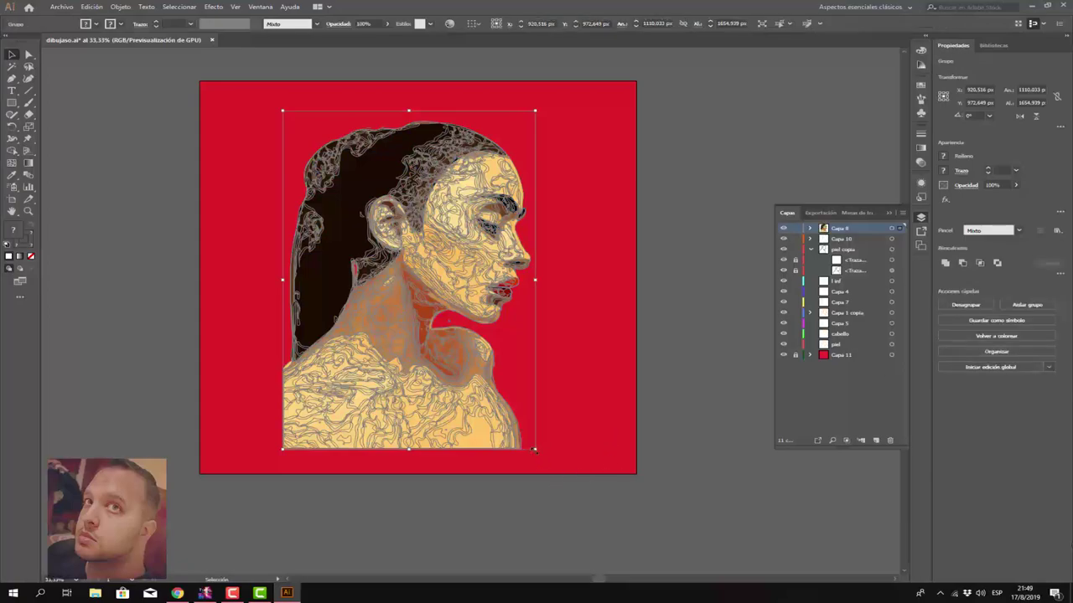
pyautogui.moveTo(534, 450); pyautogui.dragTo(632, 509)
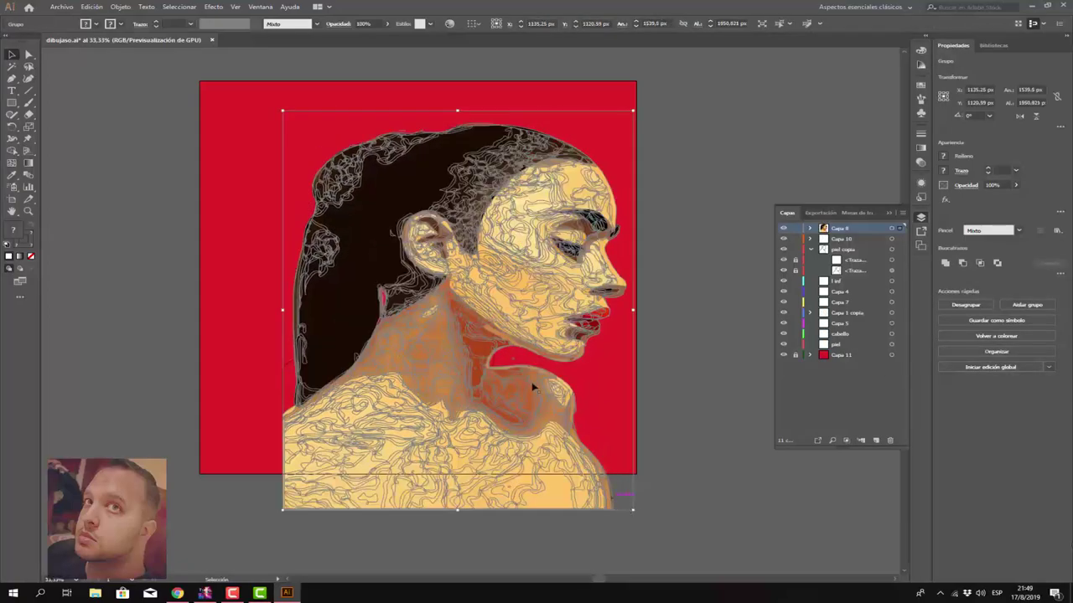
pyautogui.click(286, 112)
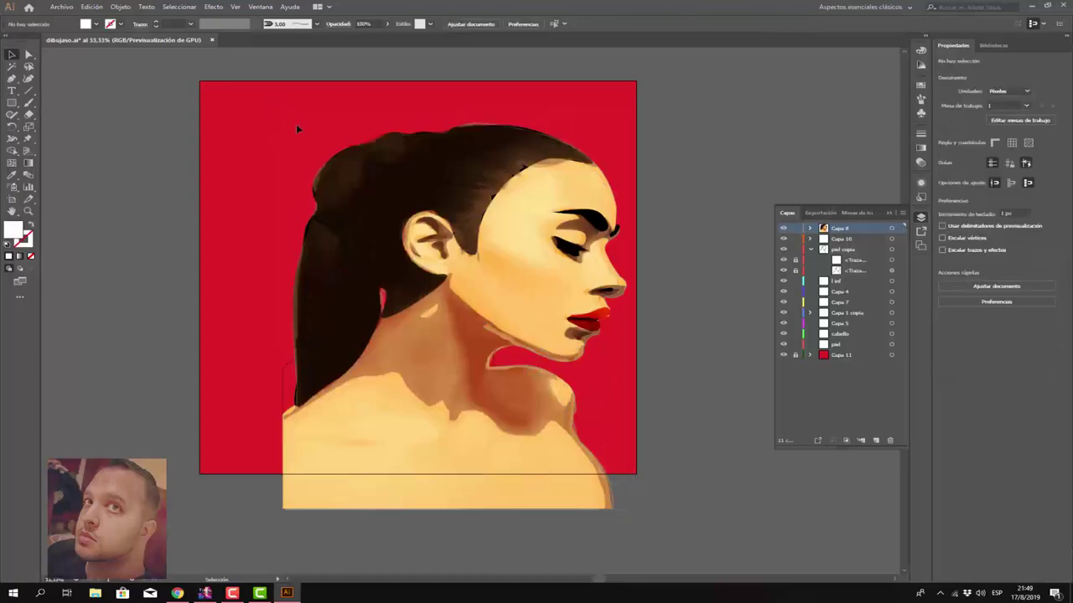
pyautogui.click(321, 147)
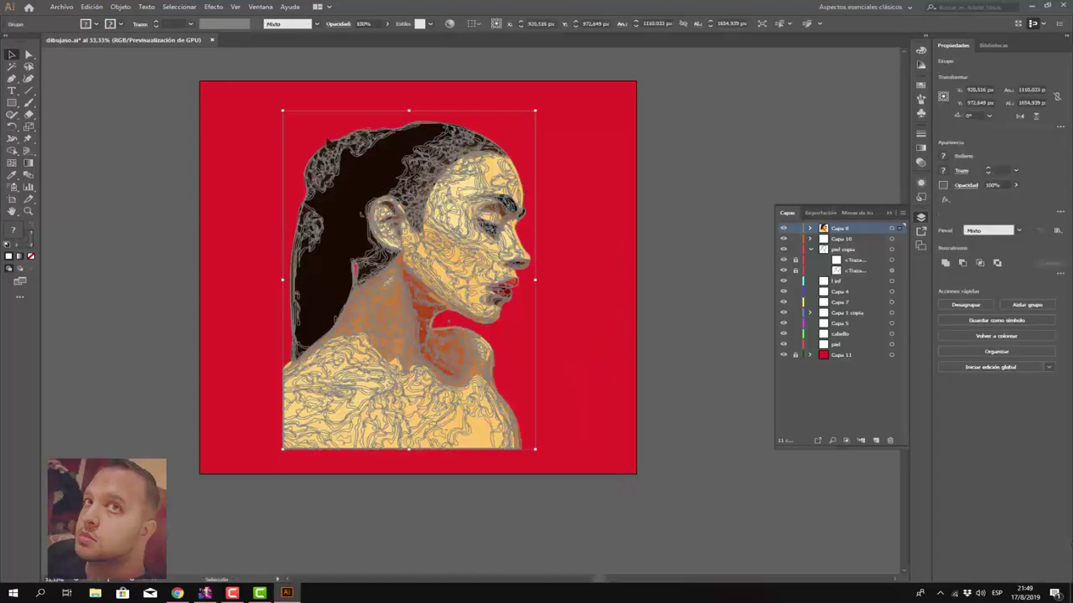
pyautogui.moveTo(283, 110); pyautogui.dragTo(267, 83)
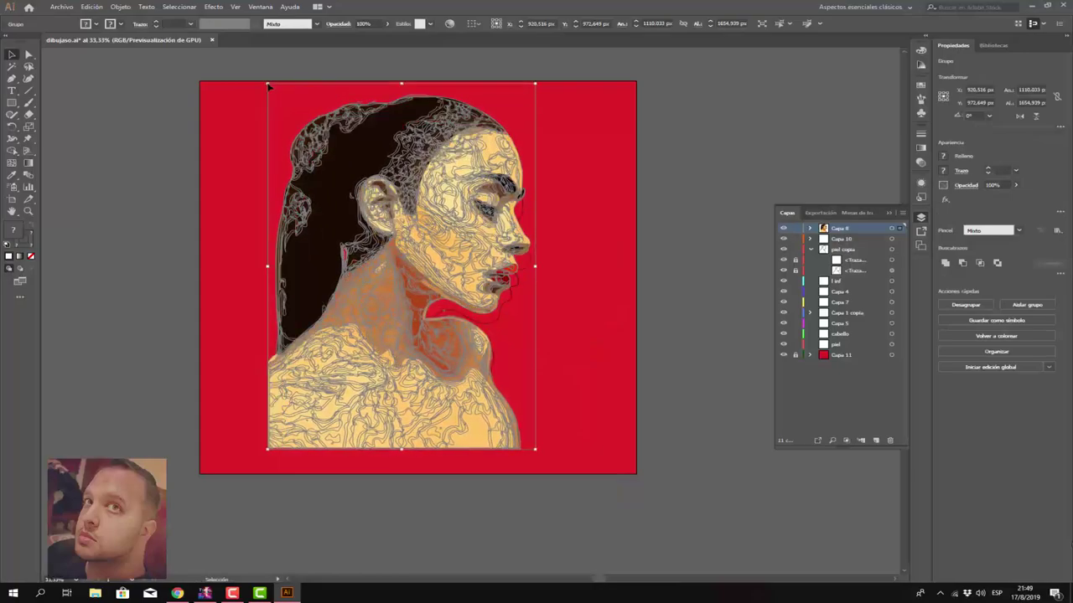
pyautogui.moveTo(402, 449); pyautogui.dragTo(402, 474)
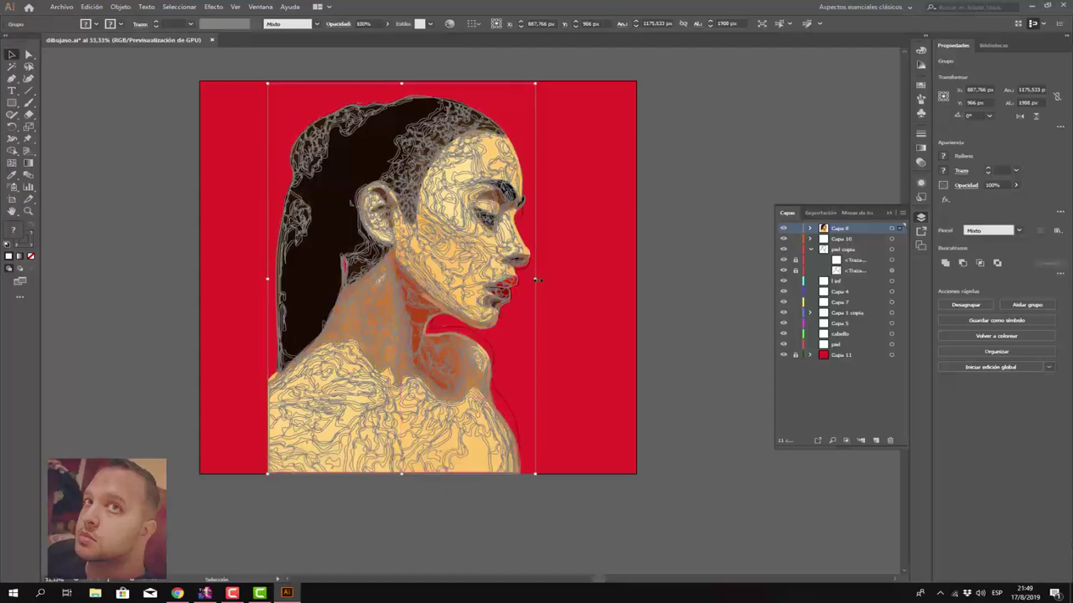
pyautogui.moveTo(536, 279); pyautogui.dragTo(539, 280)
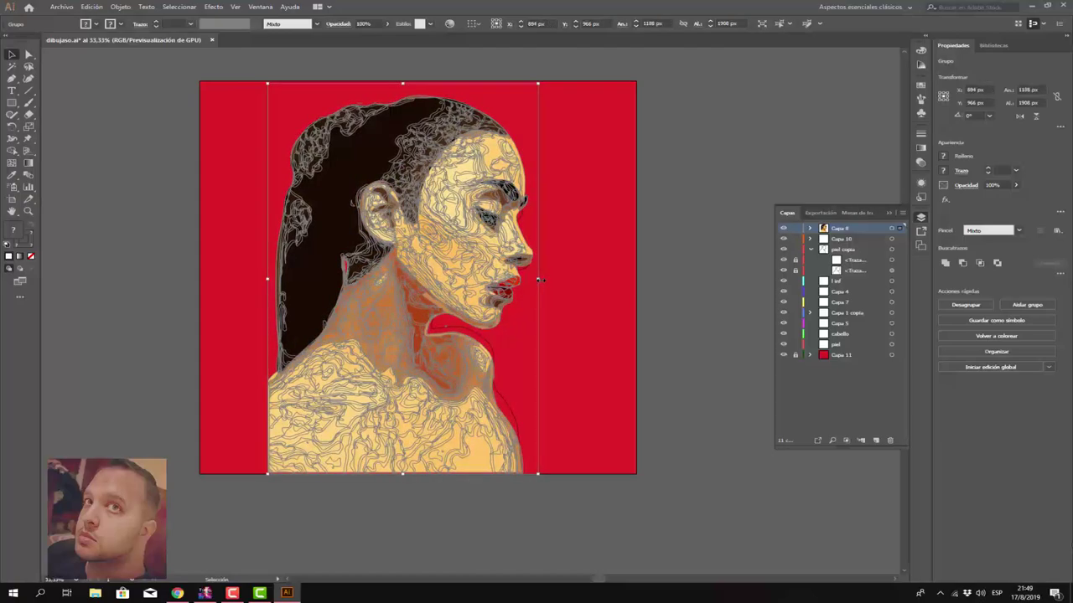
pyautogui.click(738, 311)
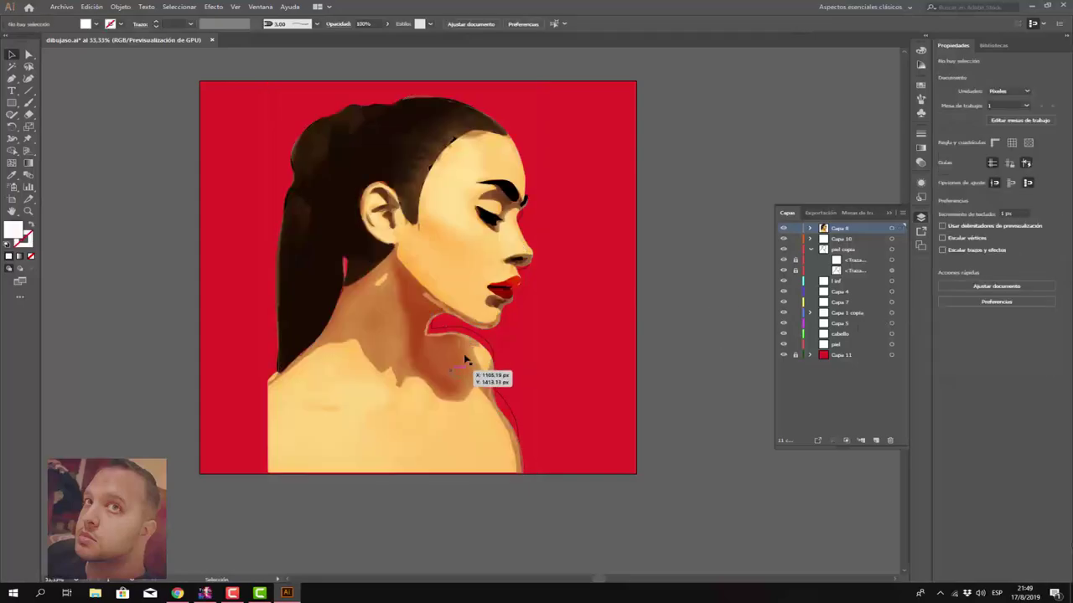
pyautogui.moveTo(492, 350)
pyautogui.mouseDown()
pyautogui.moveTo(448, 325)
pyautogui.moveTo(438, 333)
pyautogui.mouseUp()
pyautogui.moveTo(795, 260); pyautogui.dragTo(795, 271)
pyautogui.hotkey('ctrl', 'a')
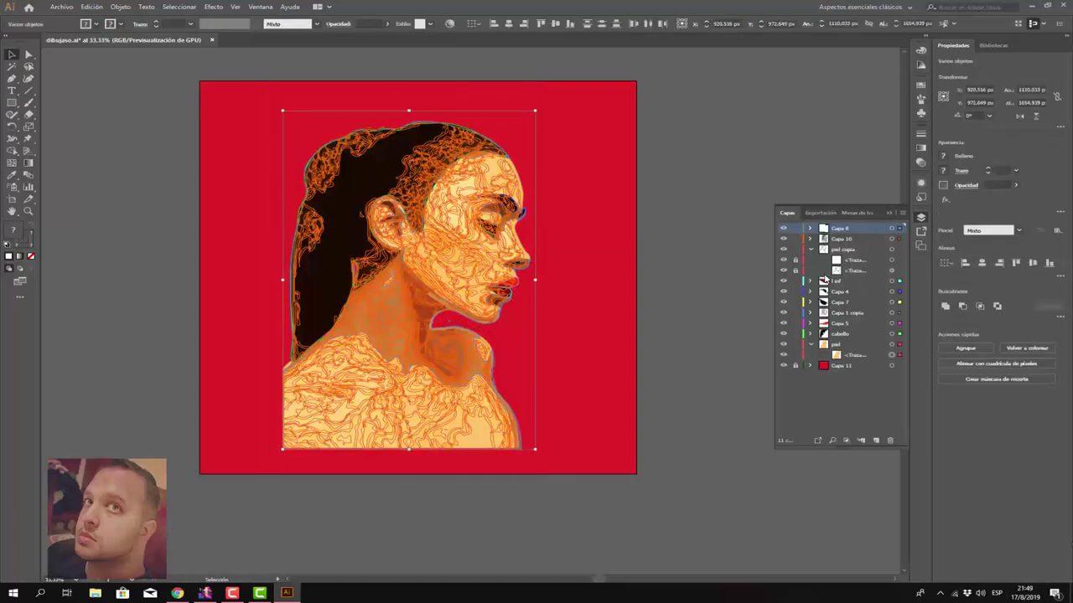
# Step: Unlock the piel copia stroke paths, then select and group all the portrait artwork
pyautogui.moveTo(797, 270); pyautogui.dragTo(796, 260)
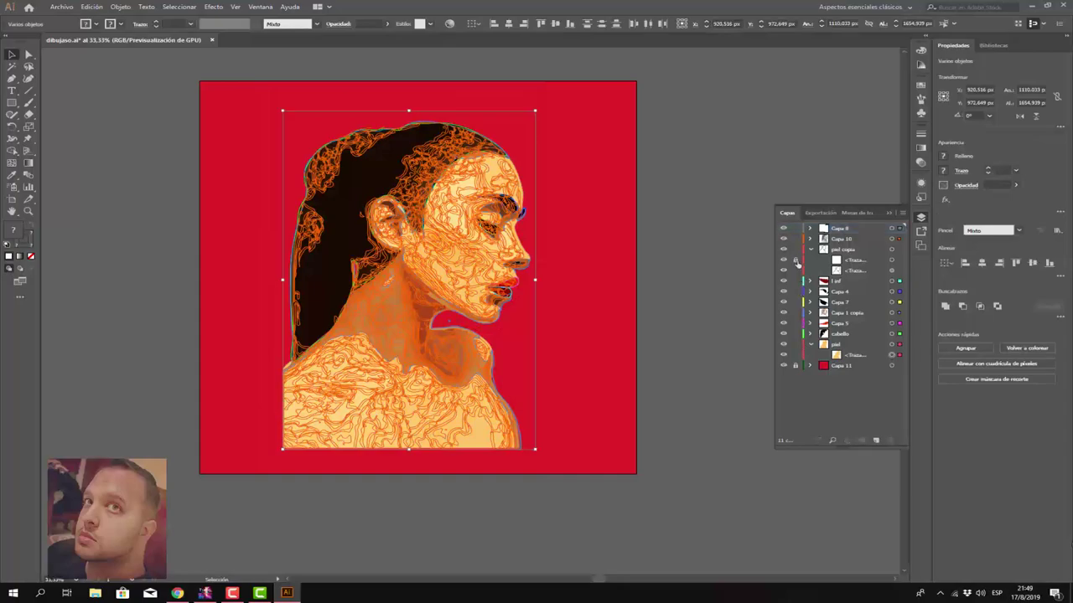
pyautogui.click(771, 162)
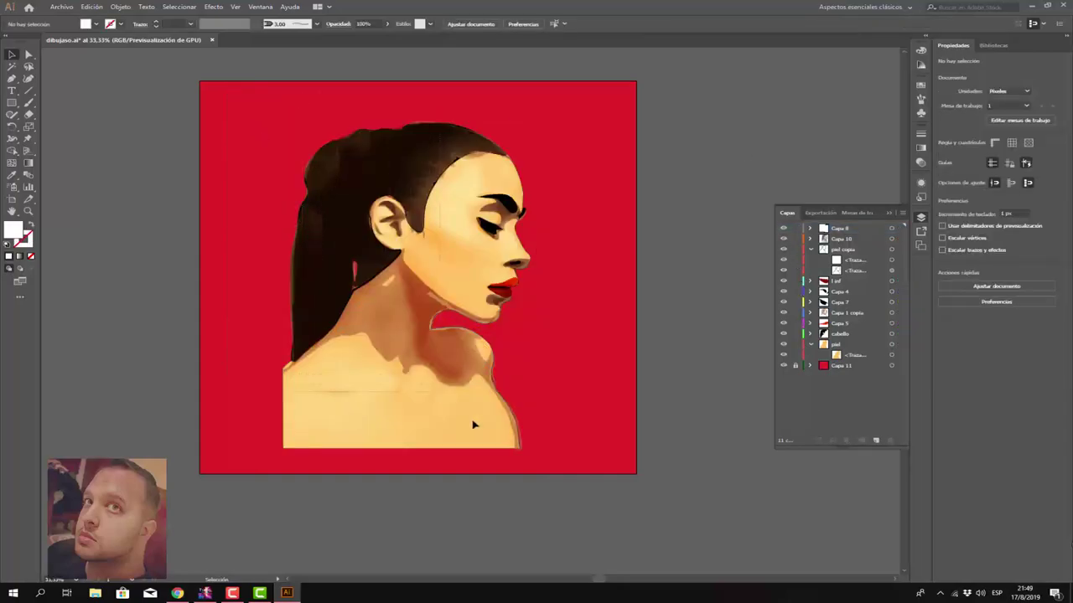
pyautogui.hotkey('ctrl', 'a')
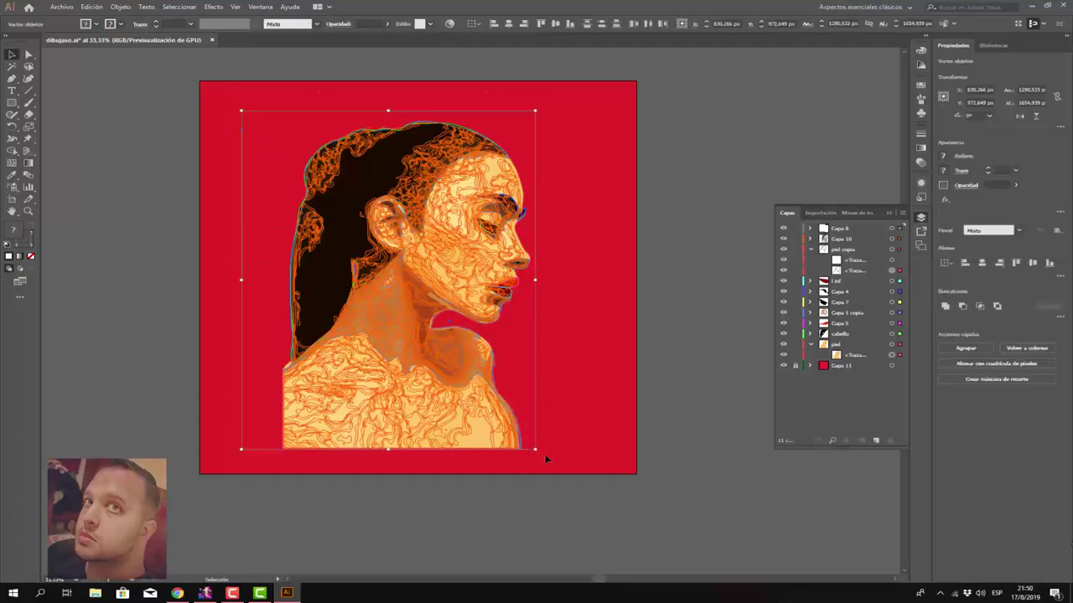
pyautogui.click(965, 348)
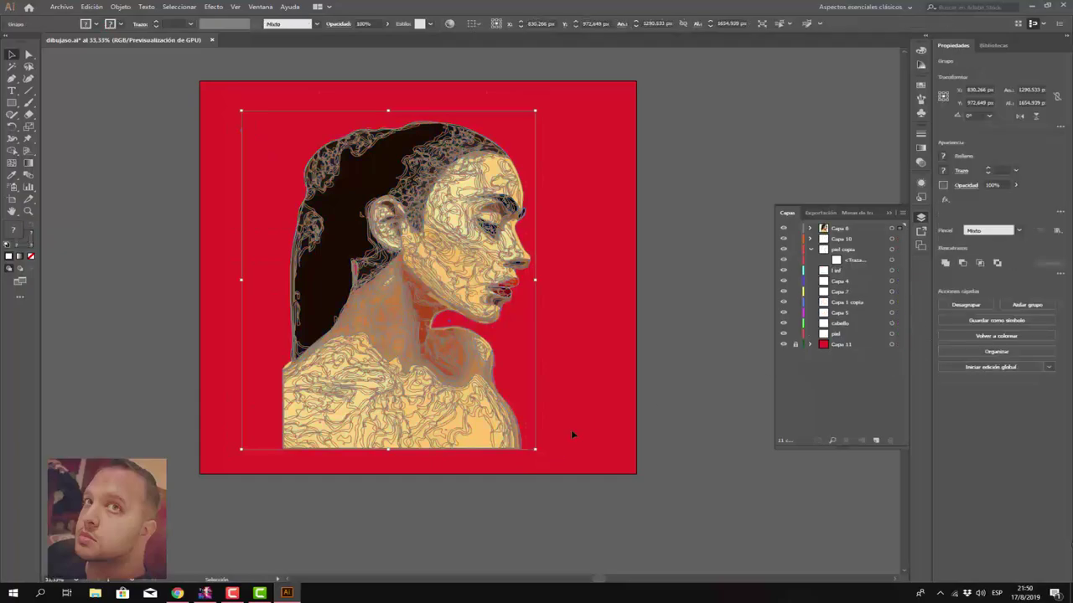
# Step: Scale the portrait group to 1553 × 1976 px, reaching the artboard's bottom edge
pyautogui.moveTo(536, 452)
pyautogui.mouseDown()
pyautogui.moveTo(545, 405)
pyautogui.moveTo(546, 473)
pyautogui.mouseUp()
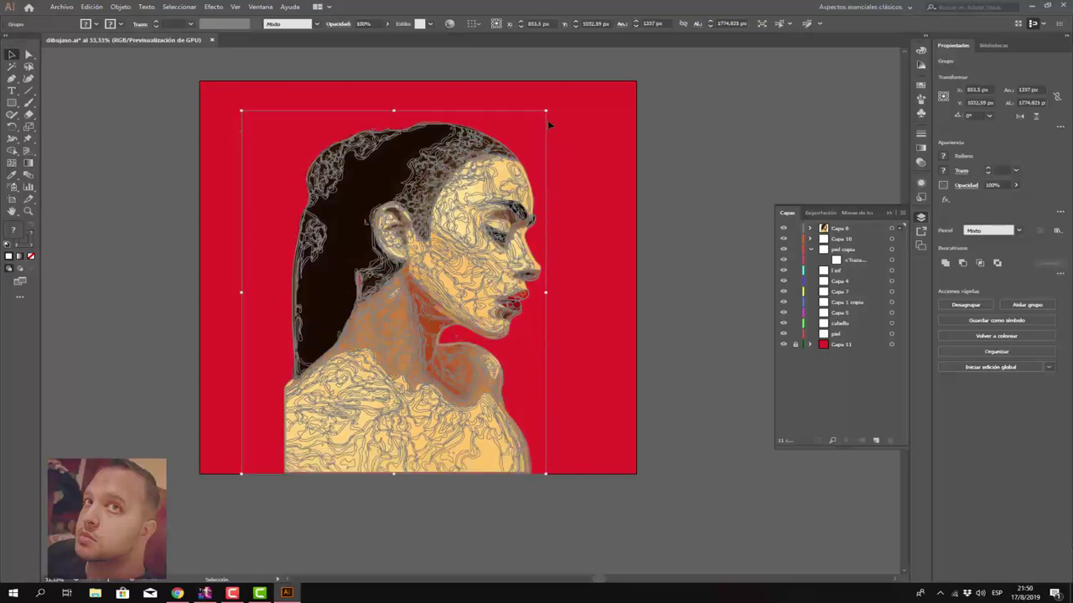
pyautogui.moveTo(546, 111); pyautogui.dragTo(595, 71)
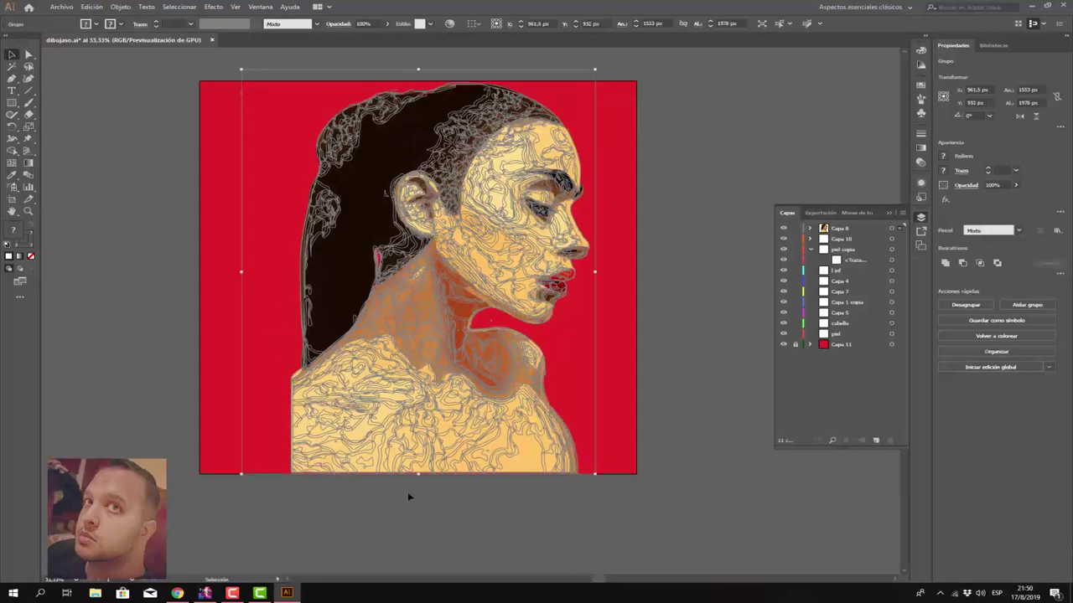
pyautogui.moveTo(416, 475); pyautogui.dragTo(416, 474)
pyautogui.click(712, 190)
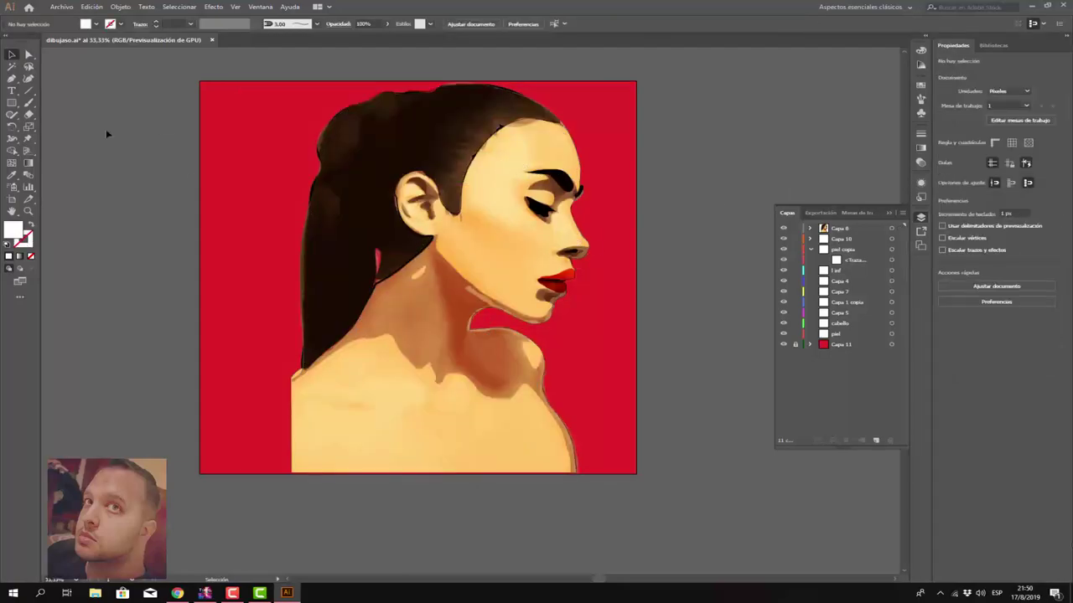
# Step: Narrow the artboard from its left edge to 1518 px wide
pyautogui.click(17, 201)
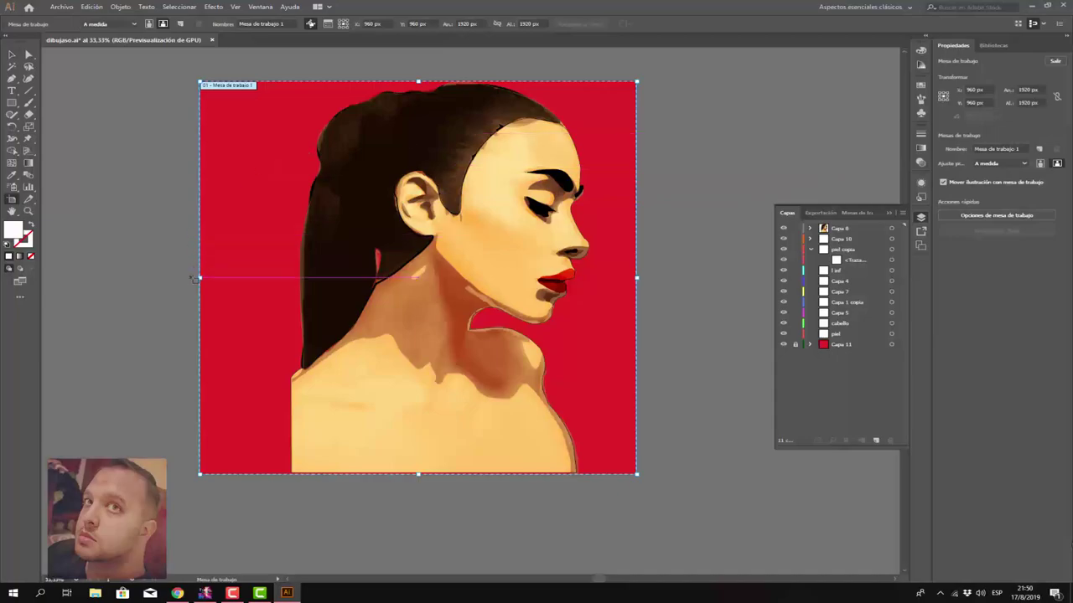
pyautogui.moveTo(199, 278); pyautogui.dragTo(199, 279)
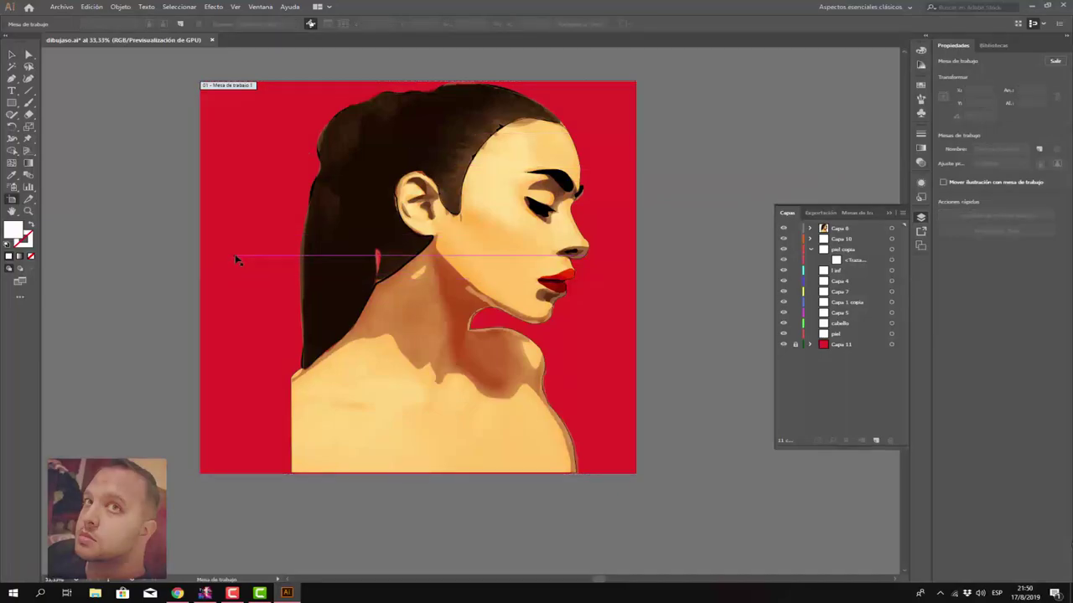
pyautogui.click(607, 193)
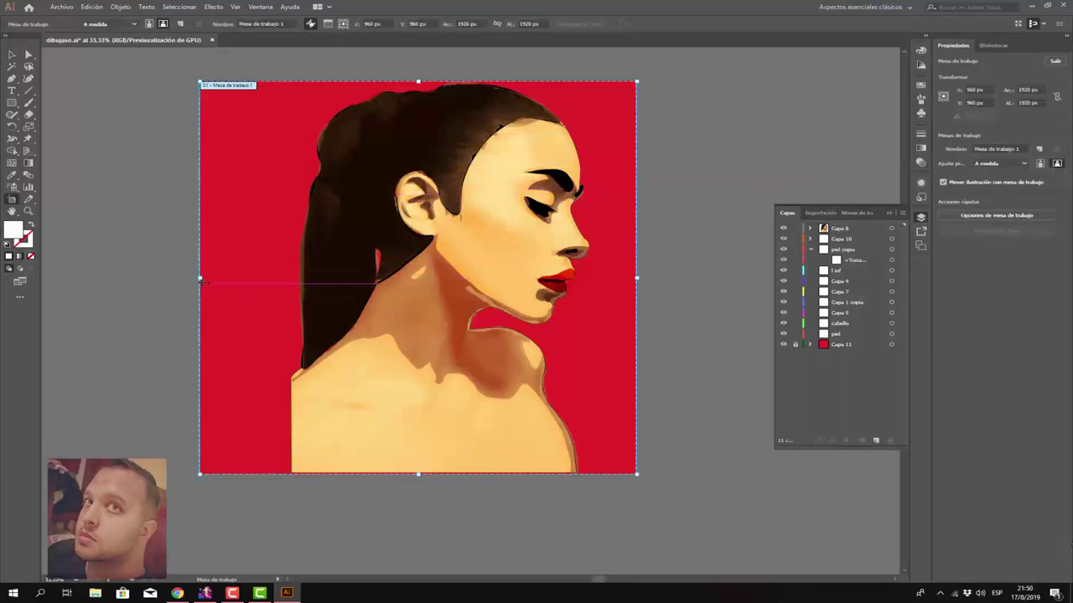
pyautogui.moveTo(205, 276); pyautogui.dragTo(292, 277)
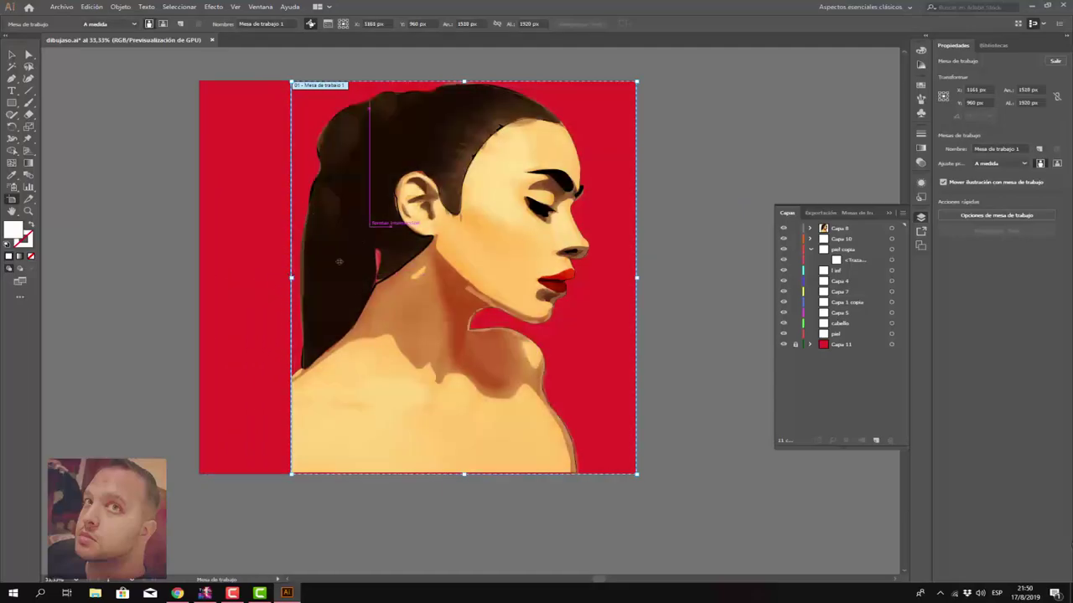
# Step: Pull the red background rectangle's left edge in to match the new artboard edge
pyautogui.click(859, 344)
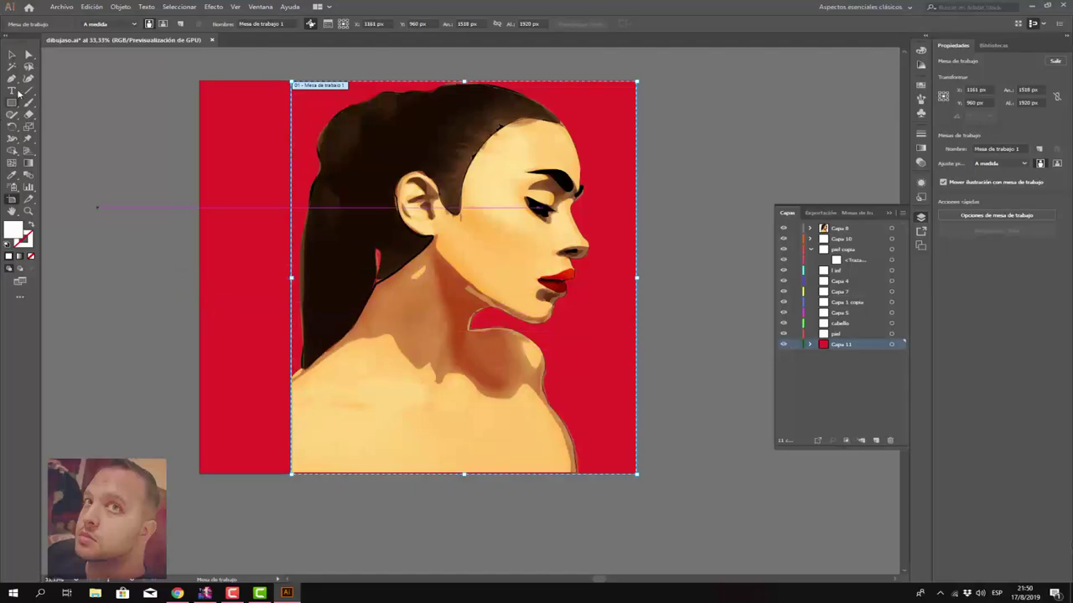
pyautogui.click(12, 55)
pyautogui.click(266, 249)
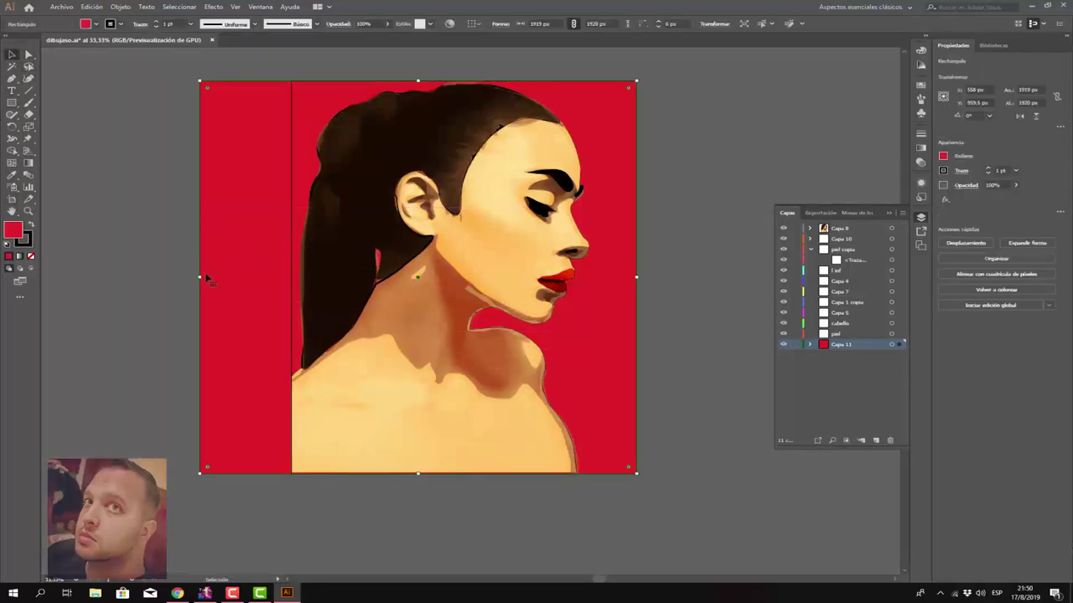
pyautogui.moveTo(204, 280); pyautogui.dragTo(290, 277)
pyautogui.click(706, 310)
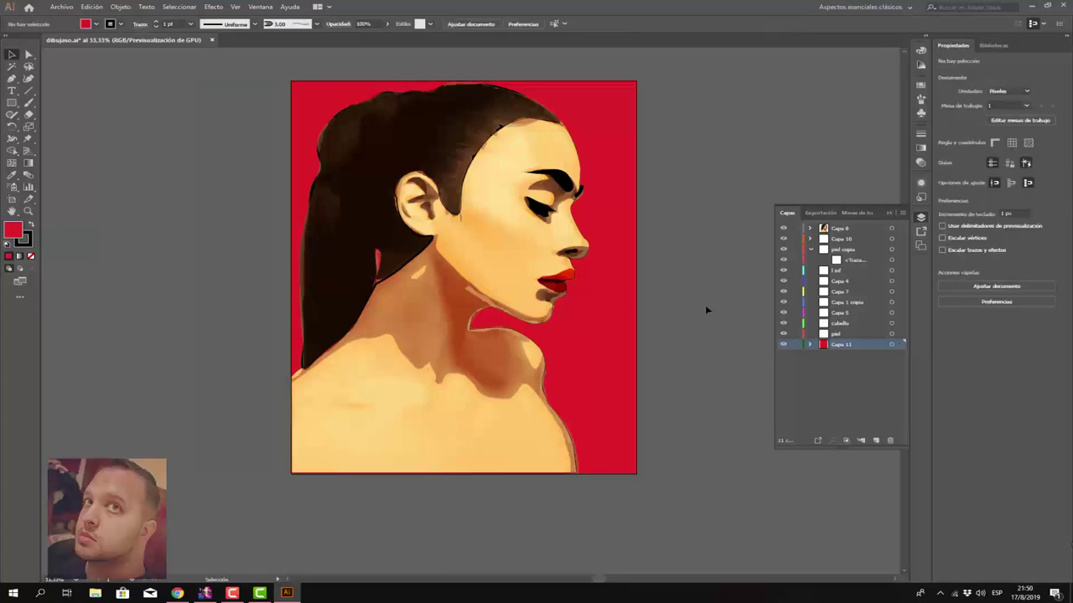
pyautogui.scroll(2, 640, 298)
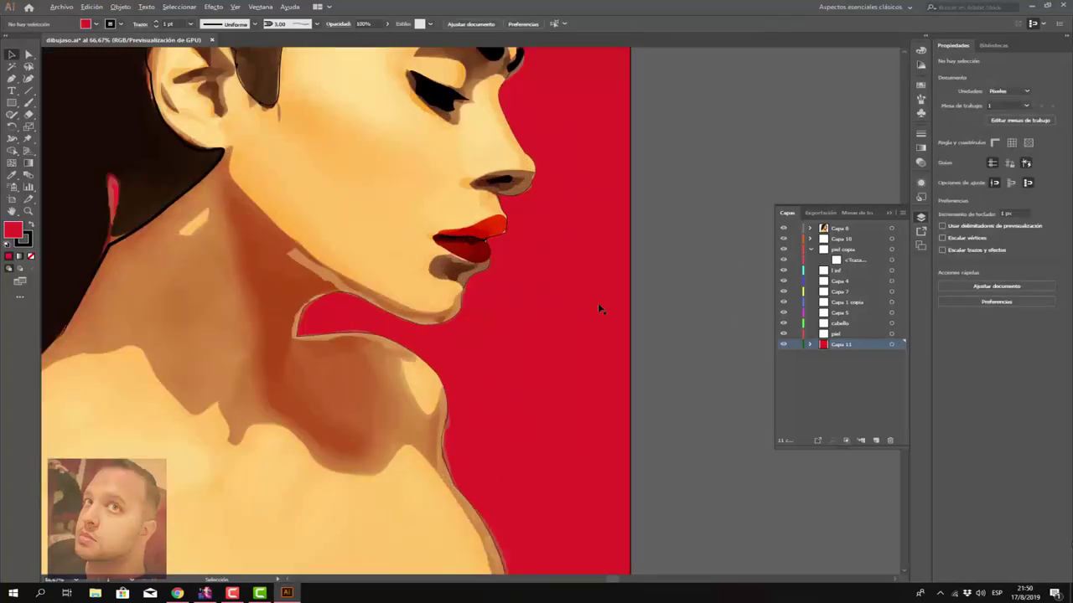
# Step: Clear the selection, expand Capa 10, and hide the Capa 4, Capa 7 and Capa 1 copia layers
pyautogui.click(492, 273)
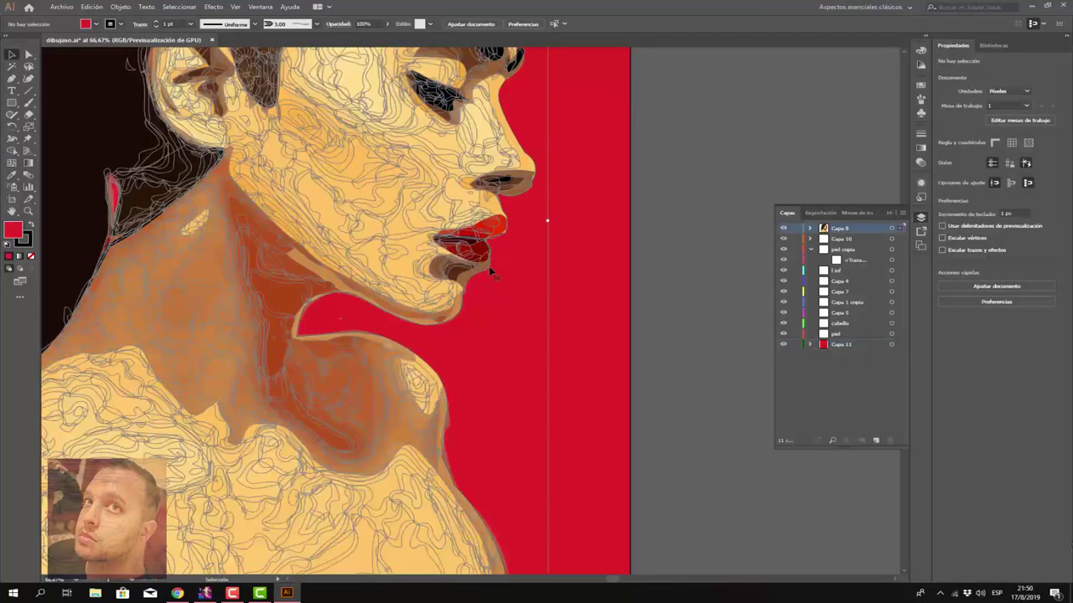
pyautogui.click(837, 377)
pyautogui.click(668, 230)
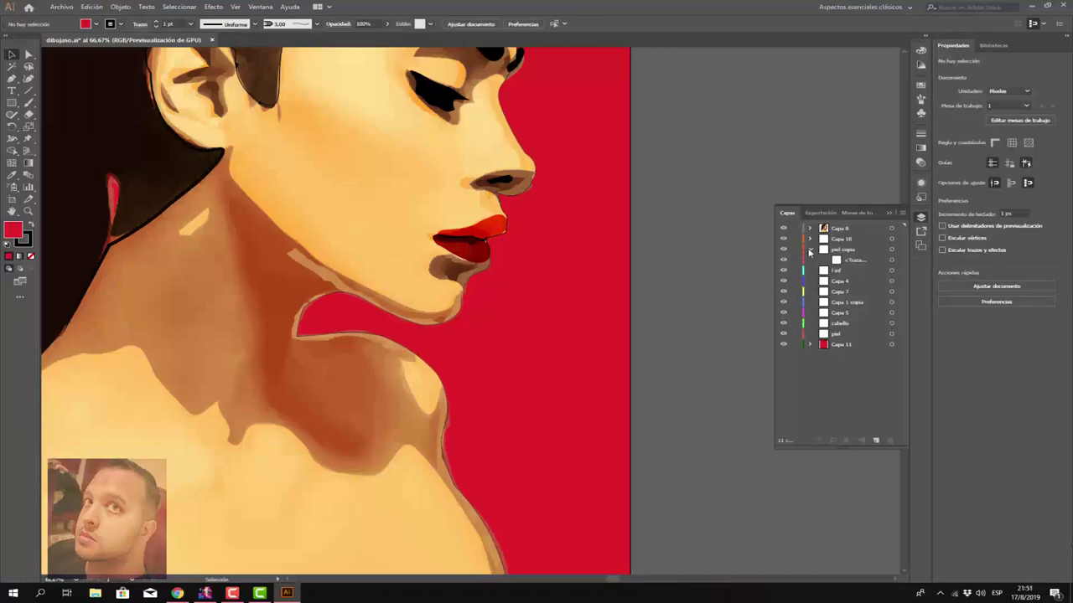
pyautogui.click(810, 250)
pyautogui.click(811, 249)
pyautogui.click(809, 239)
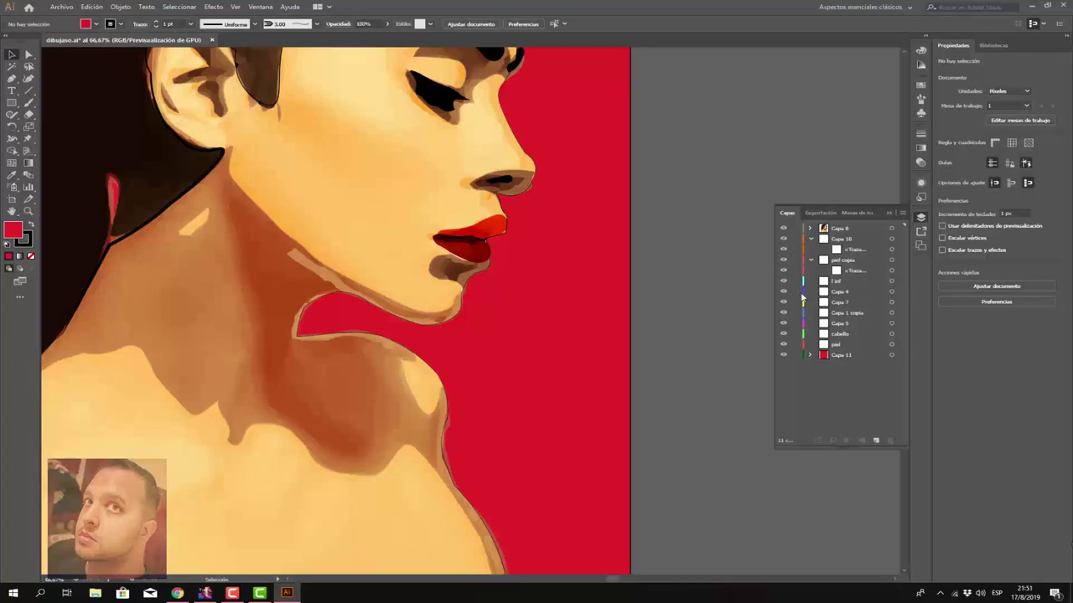
pyautogui.moveTo(786, 295); pyautogui.dragTo(785, 323)
# Step: Inspect the groups inside Capa 8 and hide the Capa 10 and Capa 5 layers
pyautogui.click(809, 228)
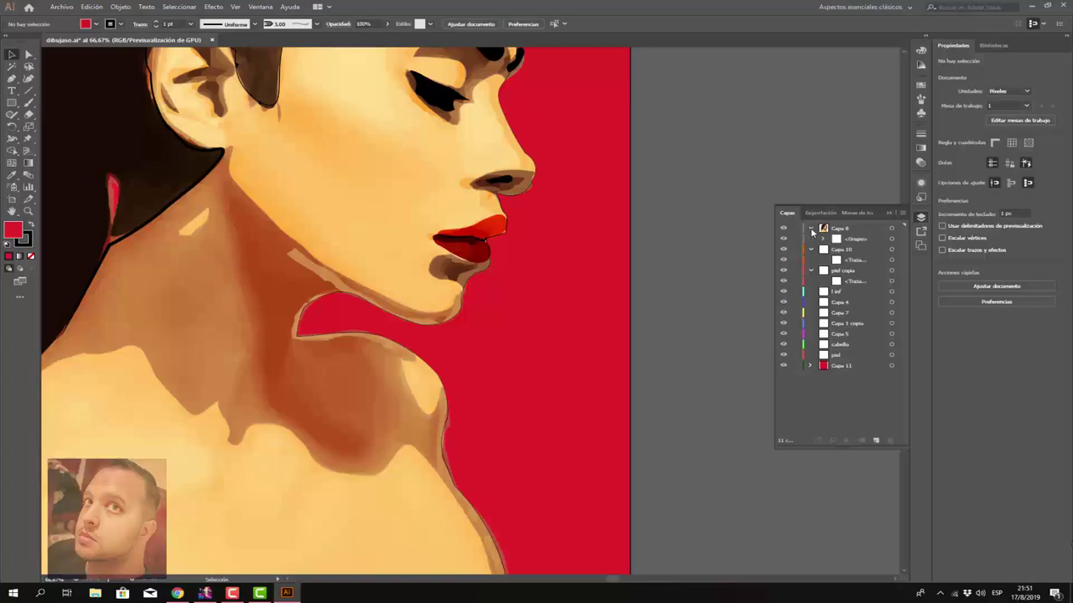
pyautogui.click(824, 240)
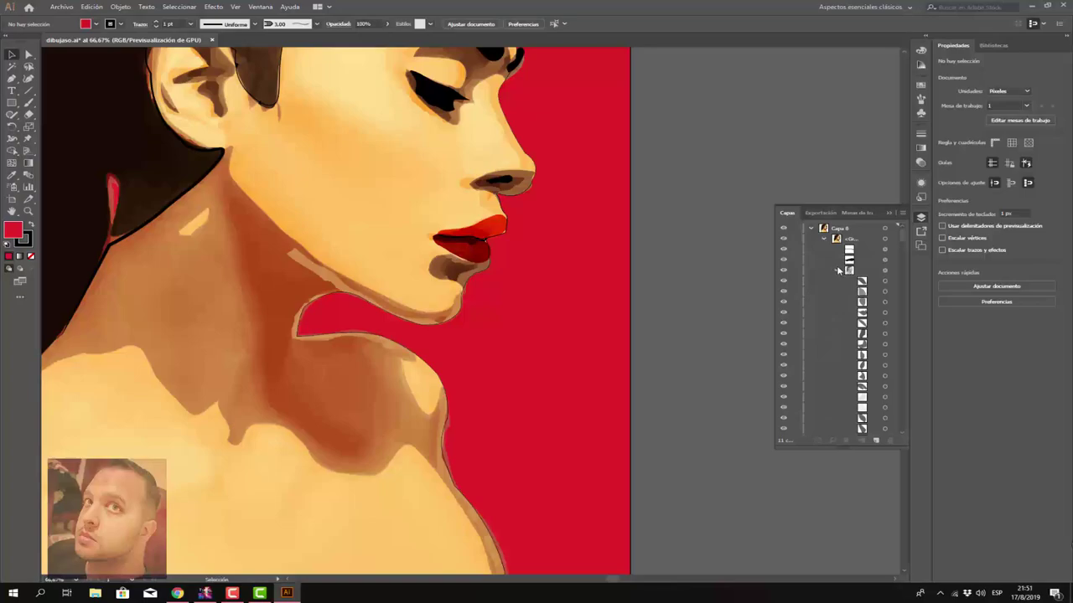
pyautogui.click(836, 271)
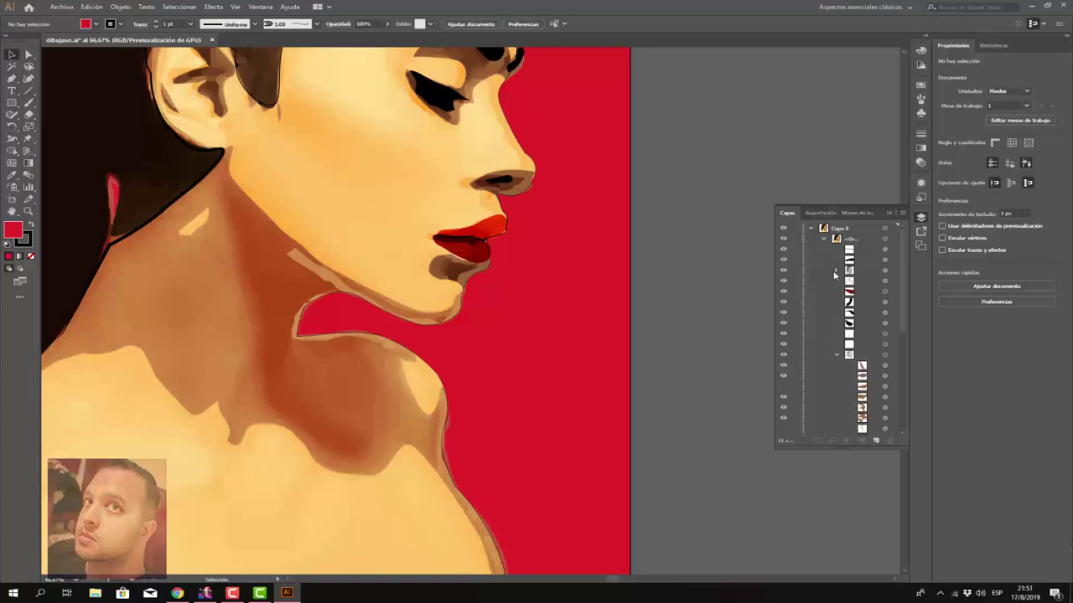
pyautogui.click(837, 356)
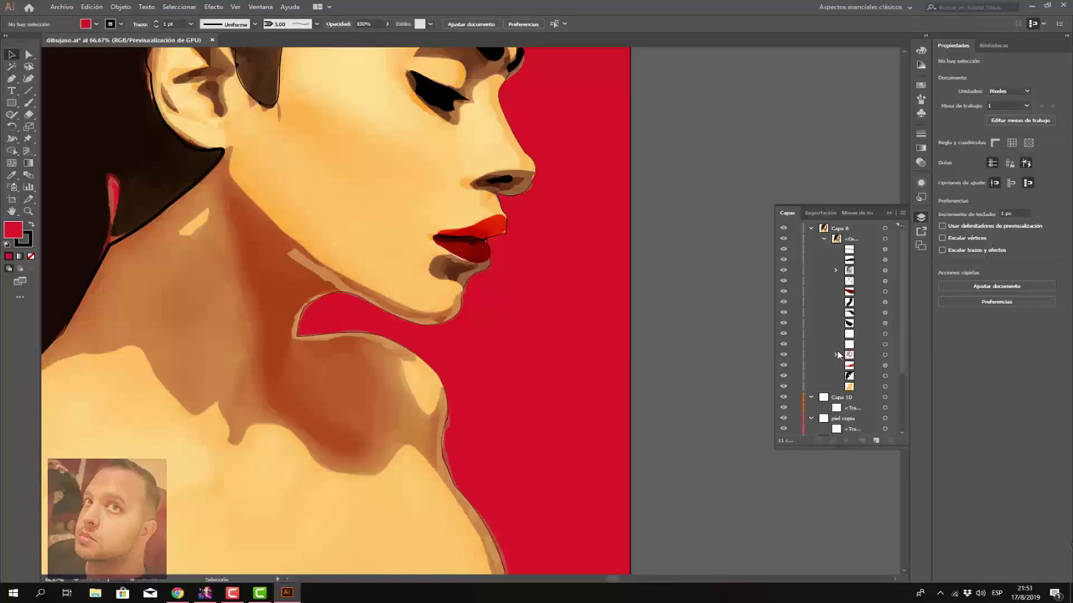
pyautogui.scroll(-1, 837, 355)
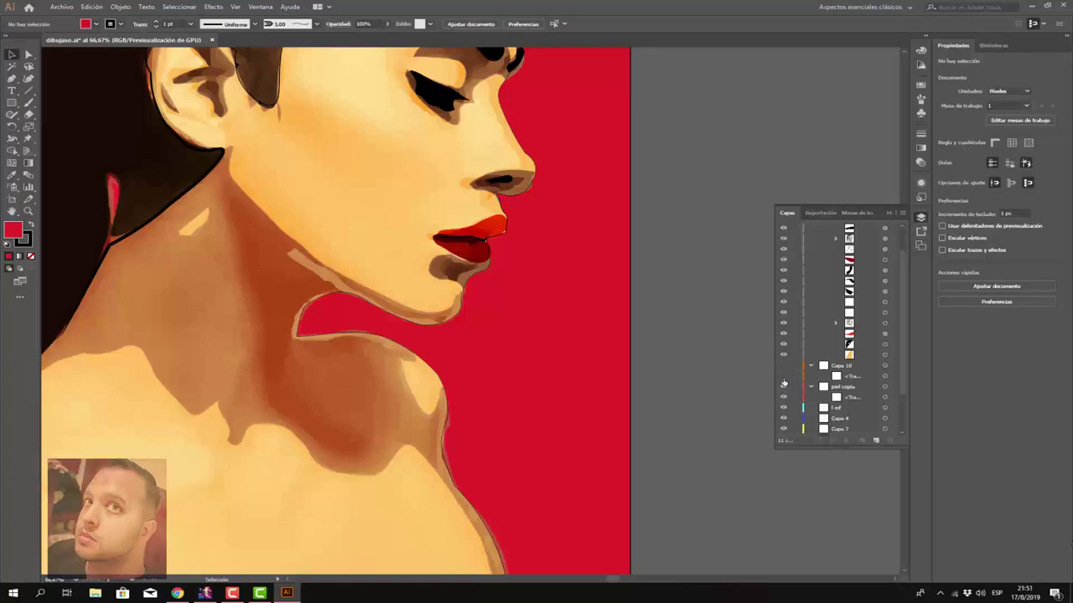
pyautogui.click(784, 369)
pyautogui.scroll(-3, 811, 379)
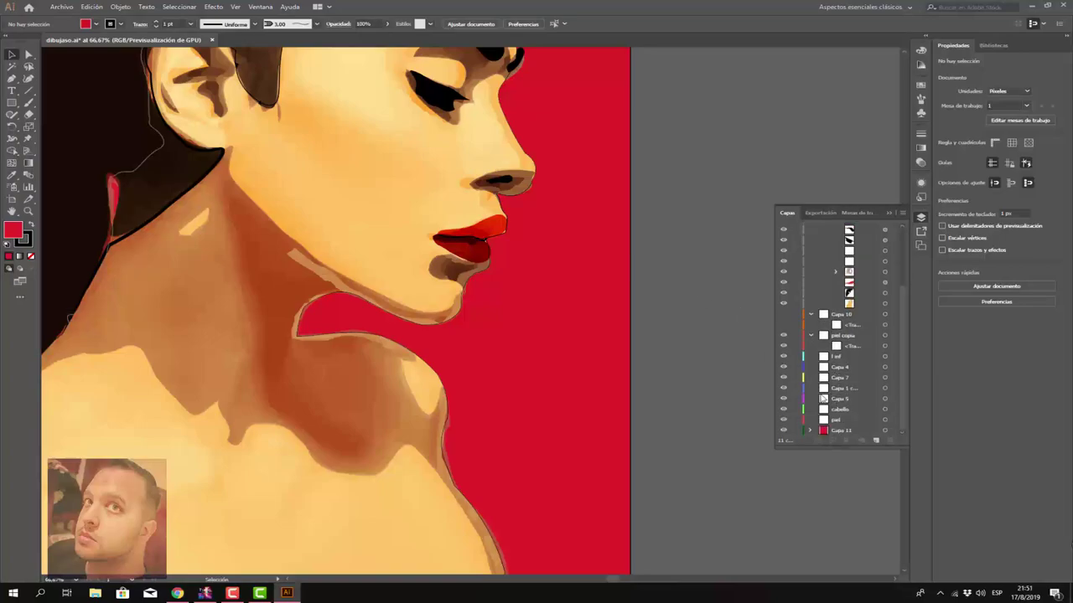
pyautogui.click(784, 398)
pyautogui.scroll(3, 860, 372)
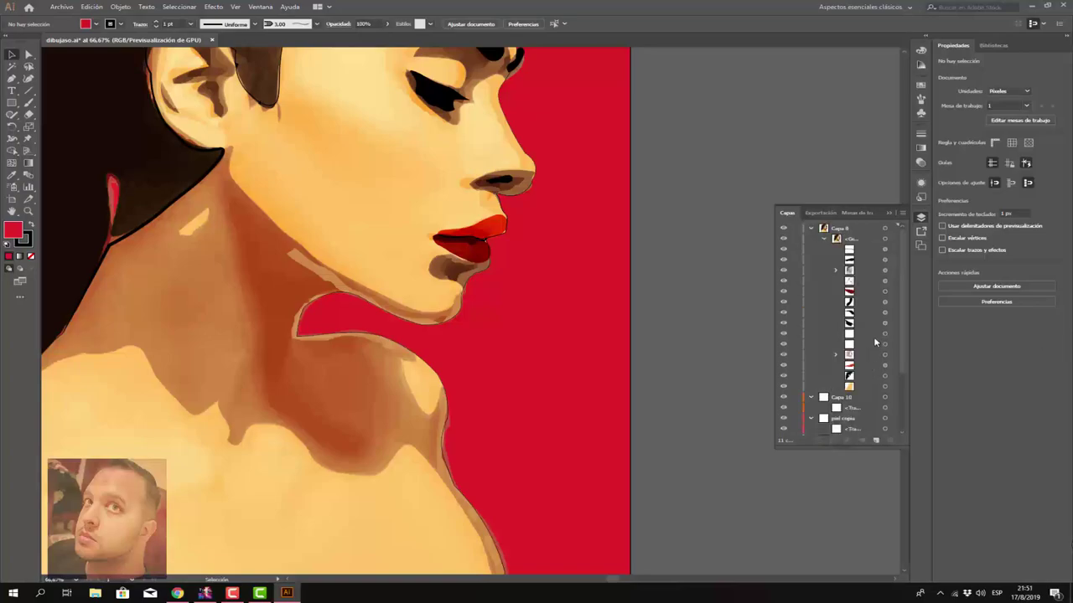
# Step: Unlock Capa 8 and ungroup its painted artwork into separate objects
pyautogui.click(810, 229)
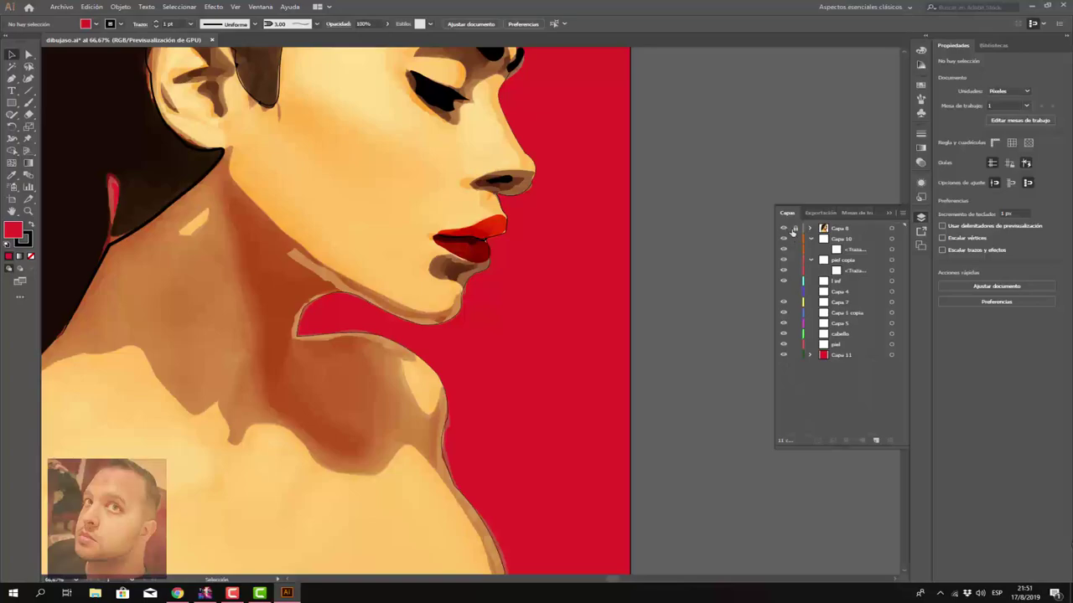
pyautogui.click(794, 230)
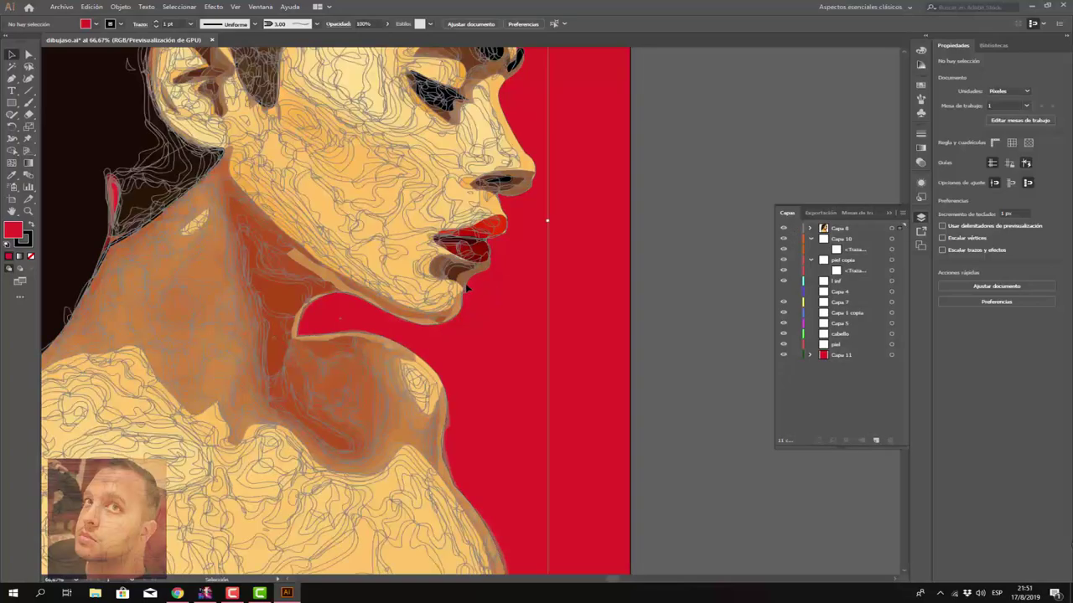
pyautogui.click(468, 287)
pyautogui.hotkey('ctrl', 'a')
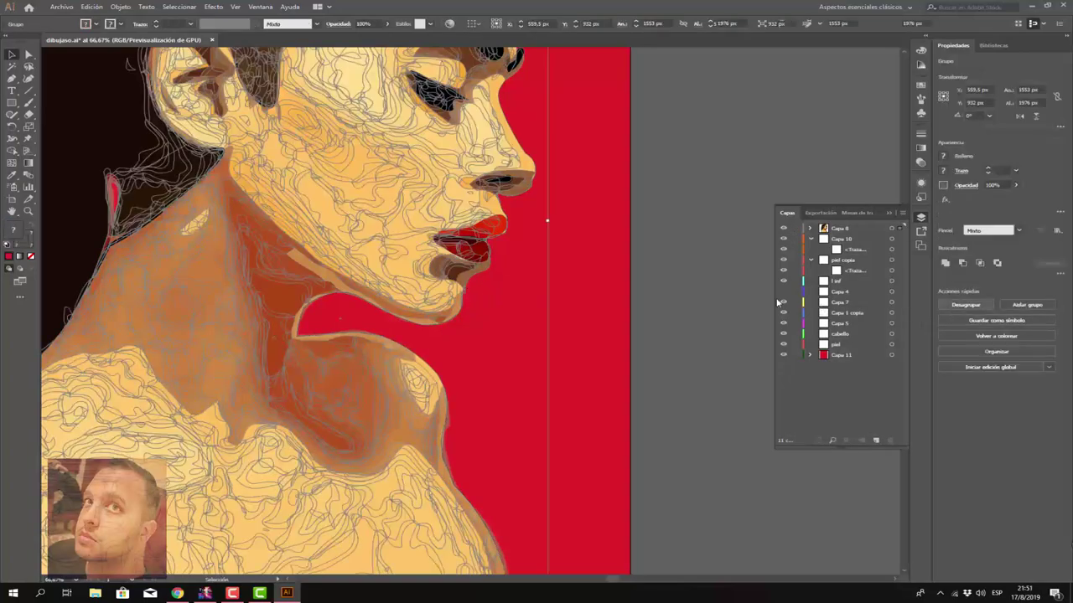
# Step: Set the stroke of the hair-and-neck outline to yellow and view the whole portrait
pyautogui.click(683, 294)
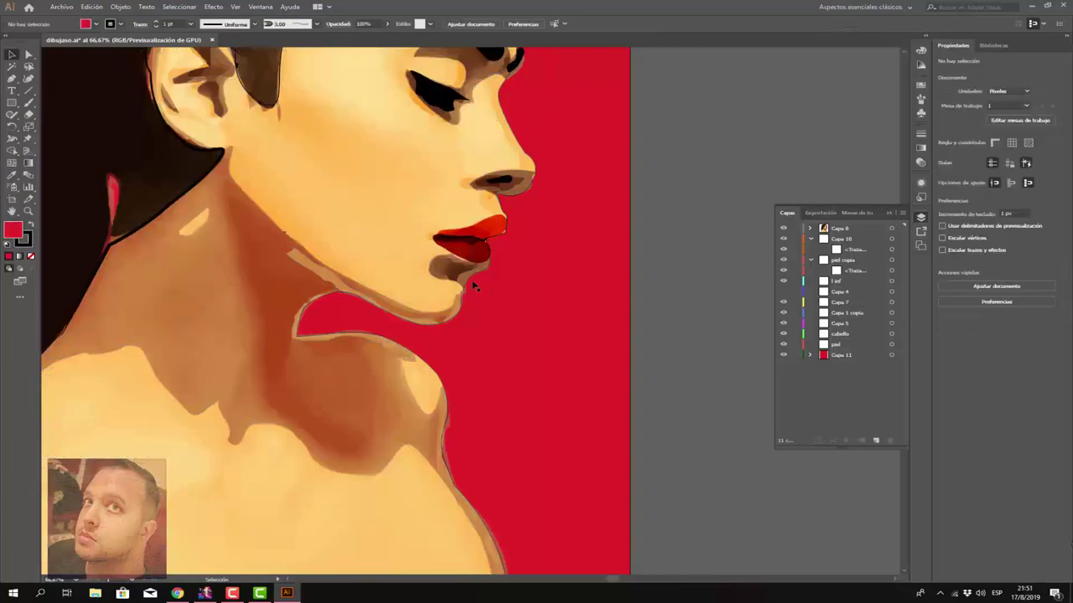
pyautogui.click(535, 285)
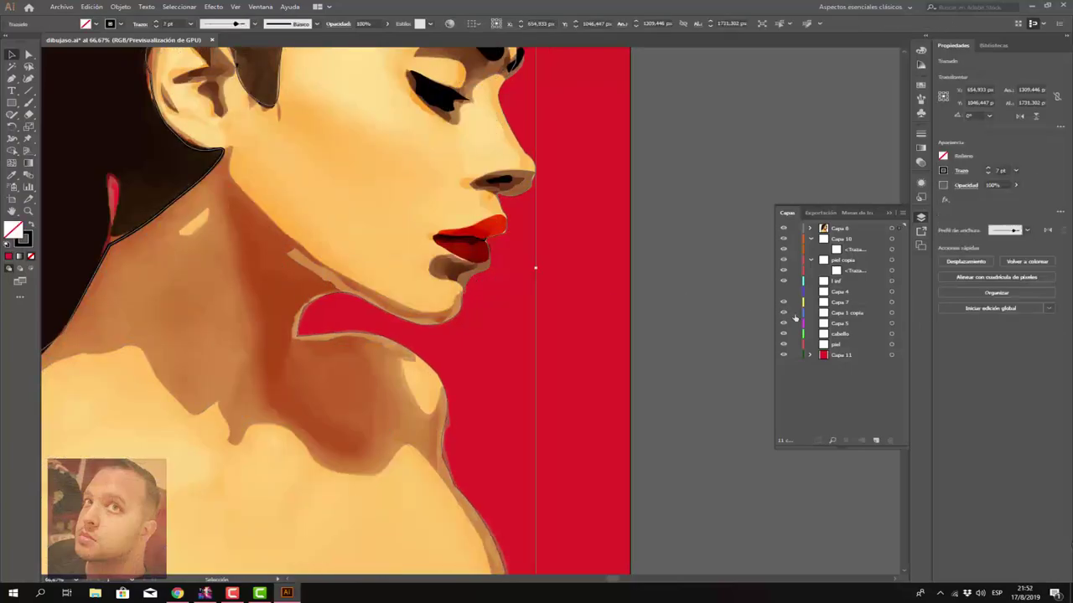
pyautogui.click(944, 170)
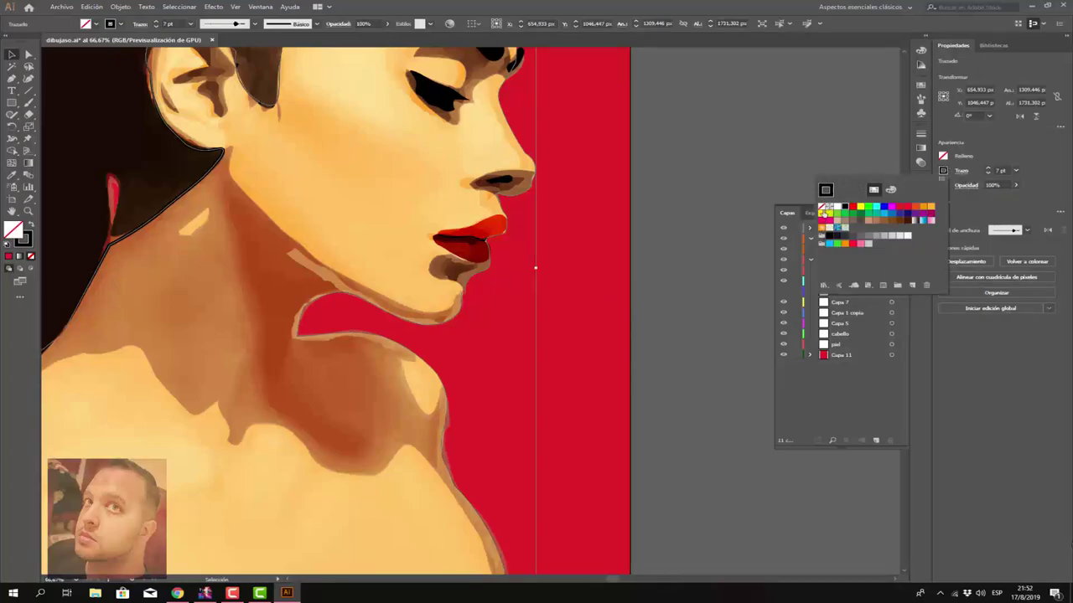
pyautogui.click(823, 214)
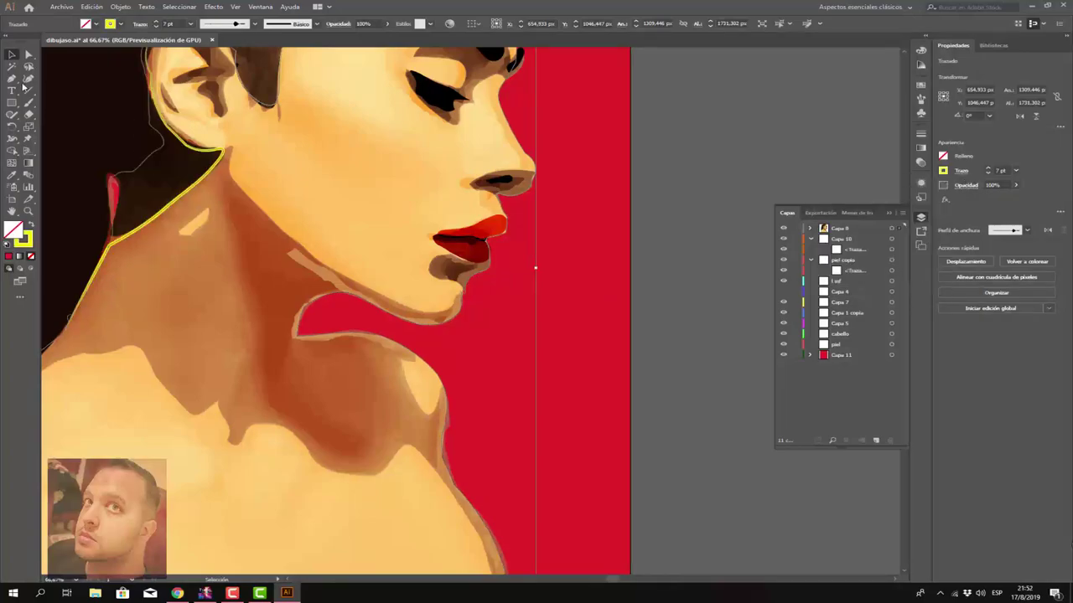
pyautogui.click(698, 164)
pyautogui.scroll(-1, 701, 175)
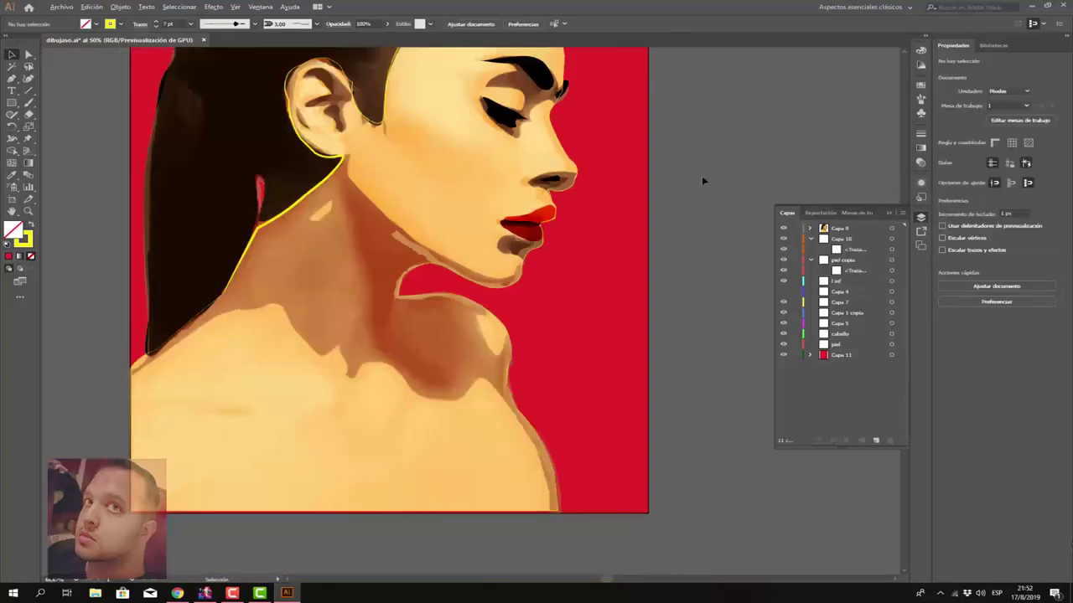
pyautogui.scroll(-1, 702, 175)
pyautogui.scroll(1, 726, 151)
pyautogui.scroll(1, 729, 141)
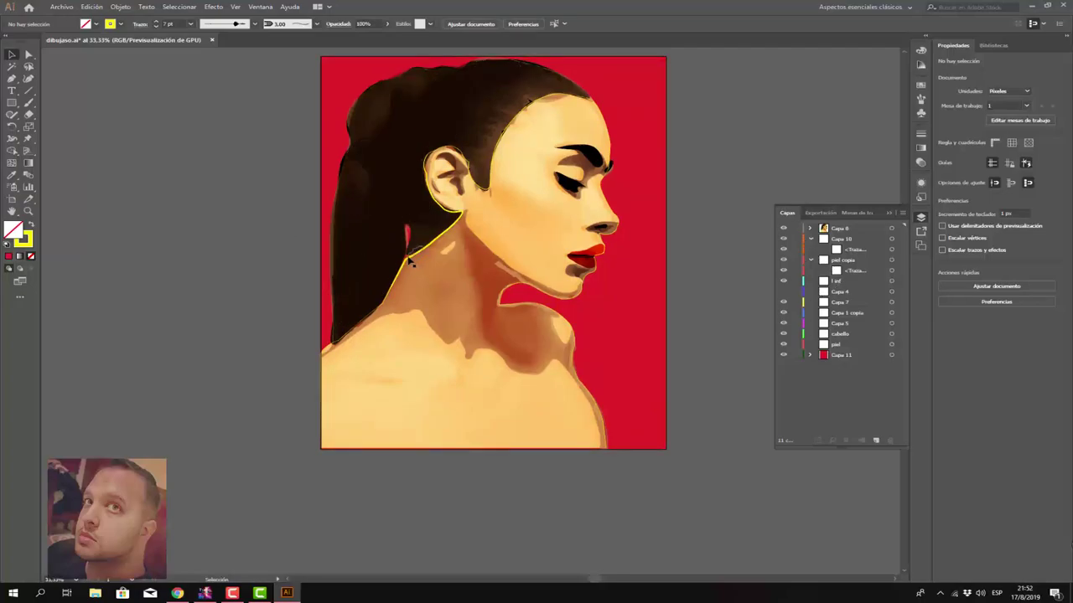
# Step: Try no fill on the face, skin and hair group, then revert to dark hair and black outline
pyautogui.click(569, 299)
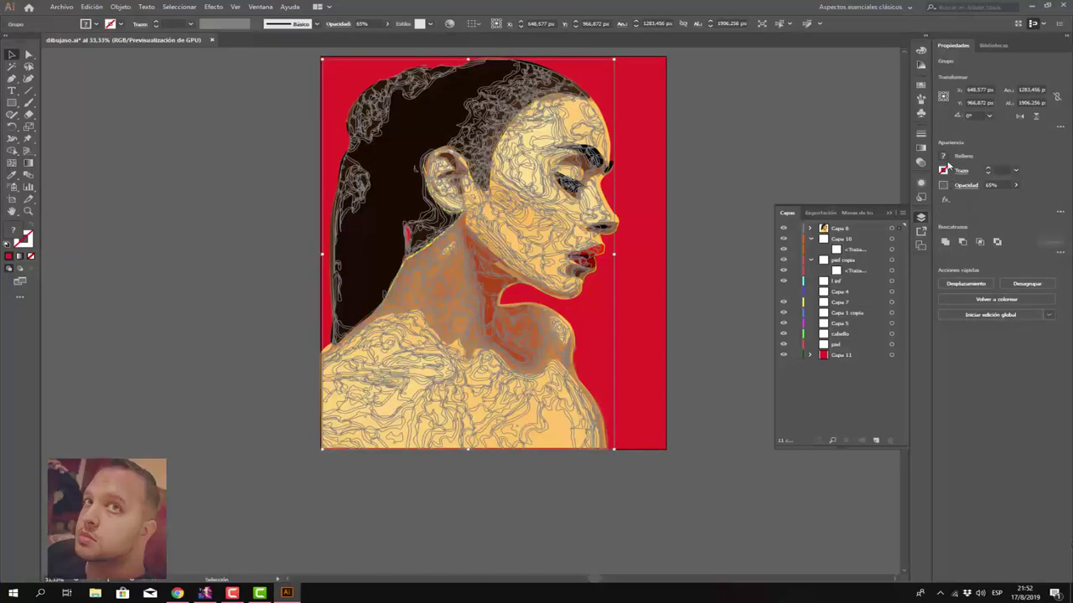
pyautogui.click(944, 159)
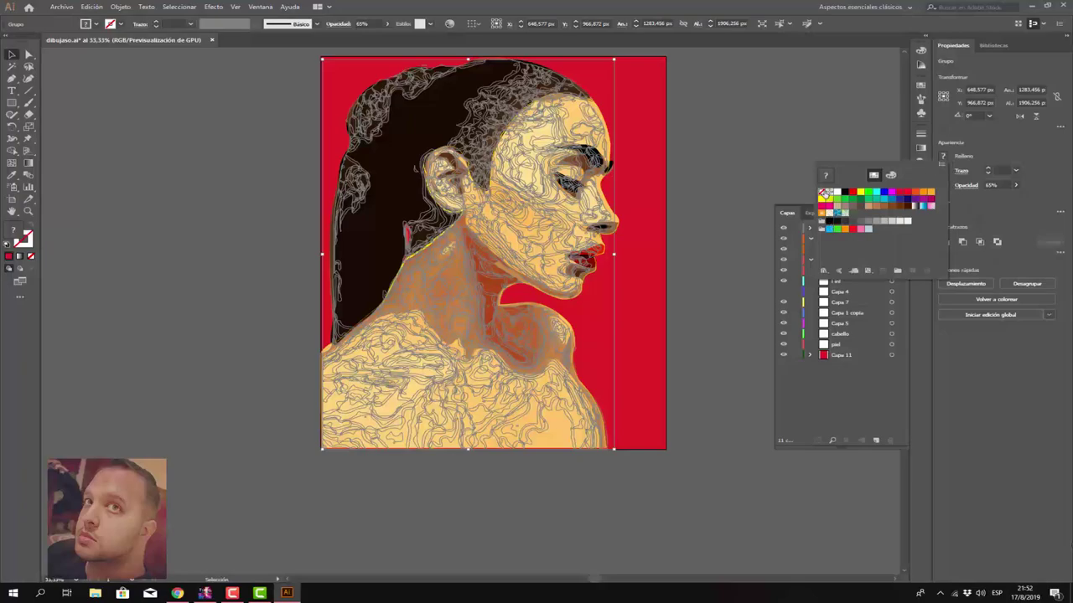
pyautogui.click(824, 194)
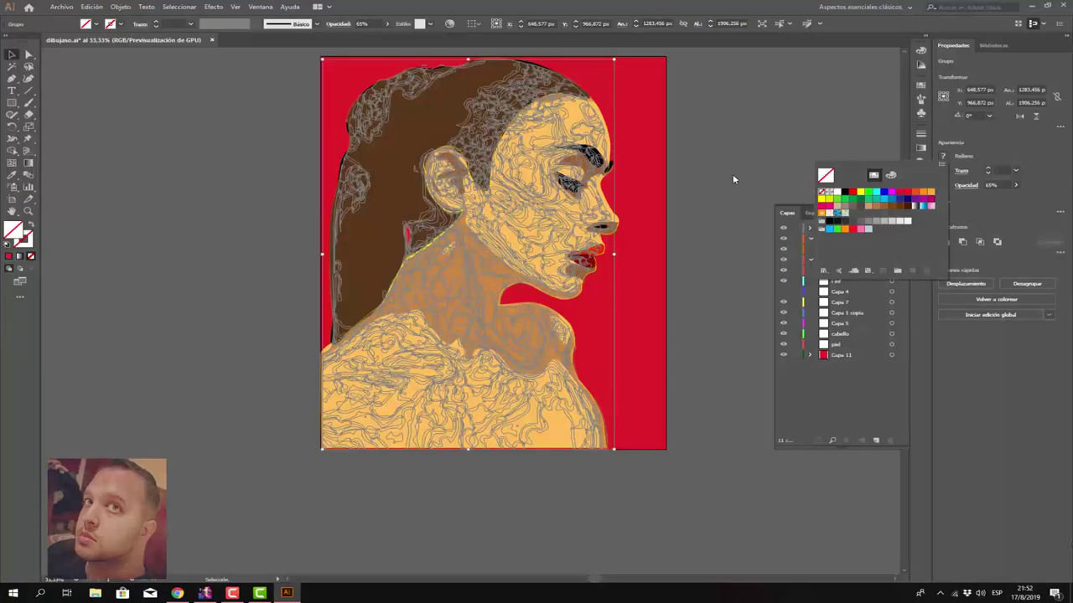
pyautogui.click(65, 99)
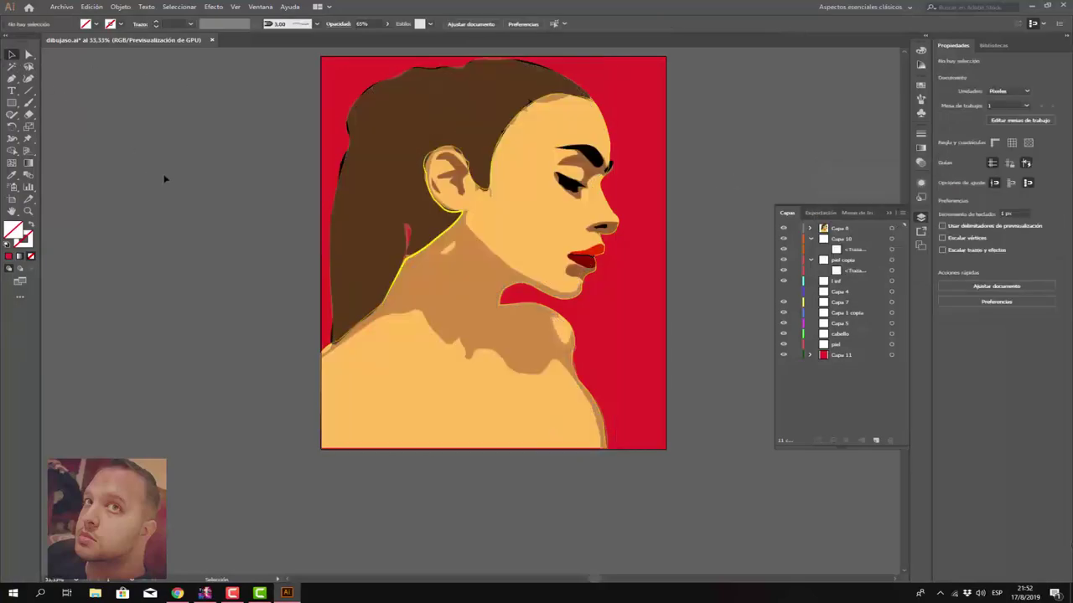
pyautogui.click(524, 300)
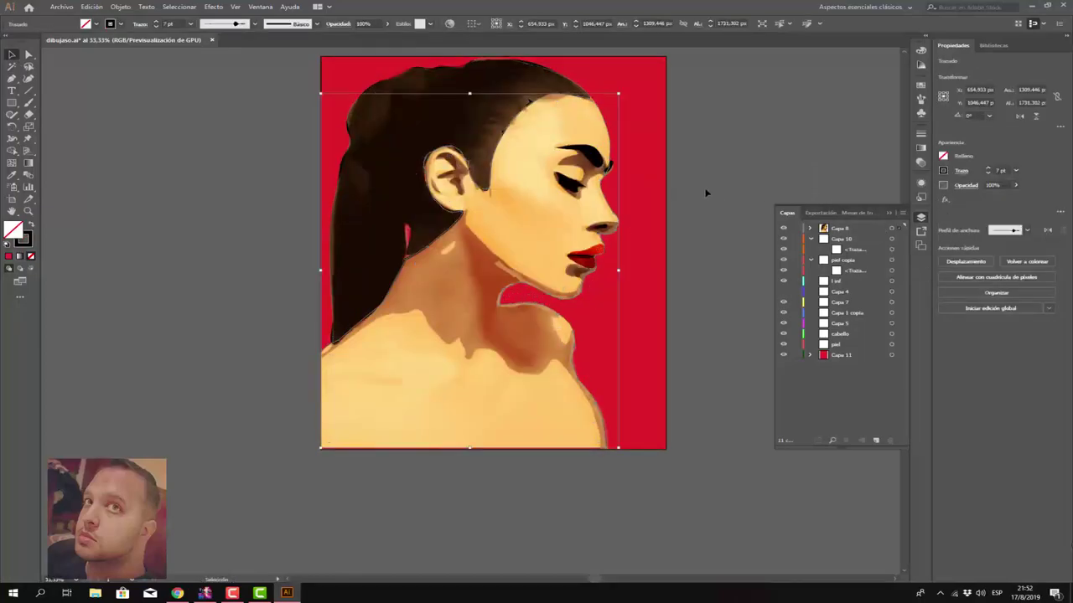
pyautogui.click(706, 193)
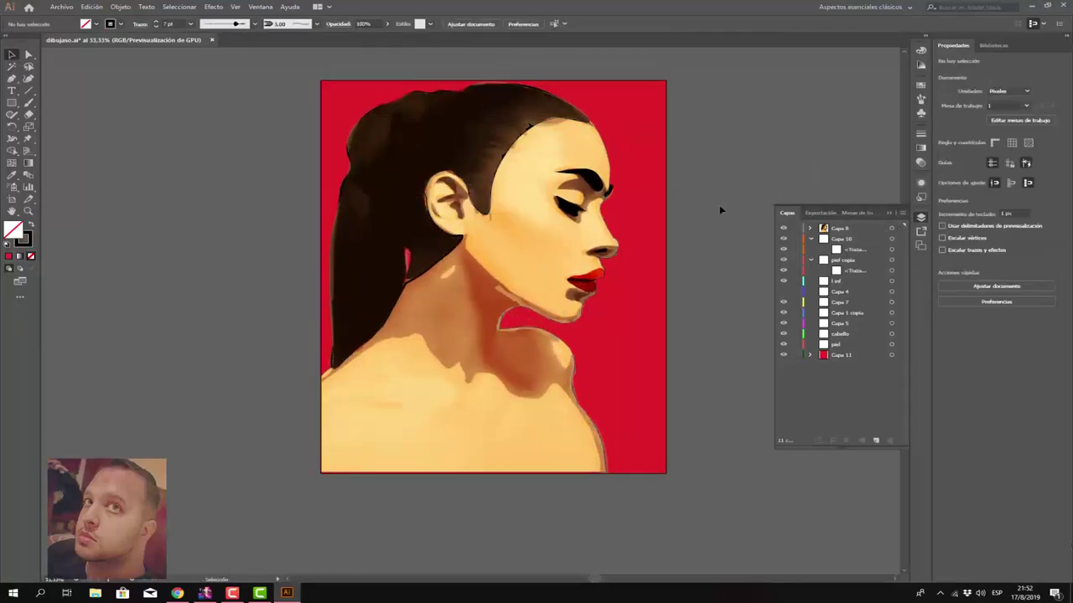
pyautogui.scroll(1, 670, 191)
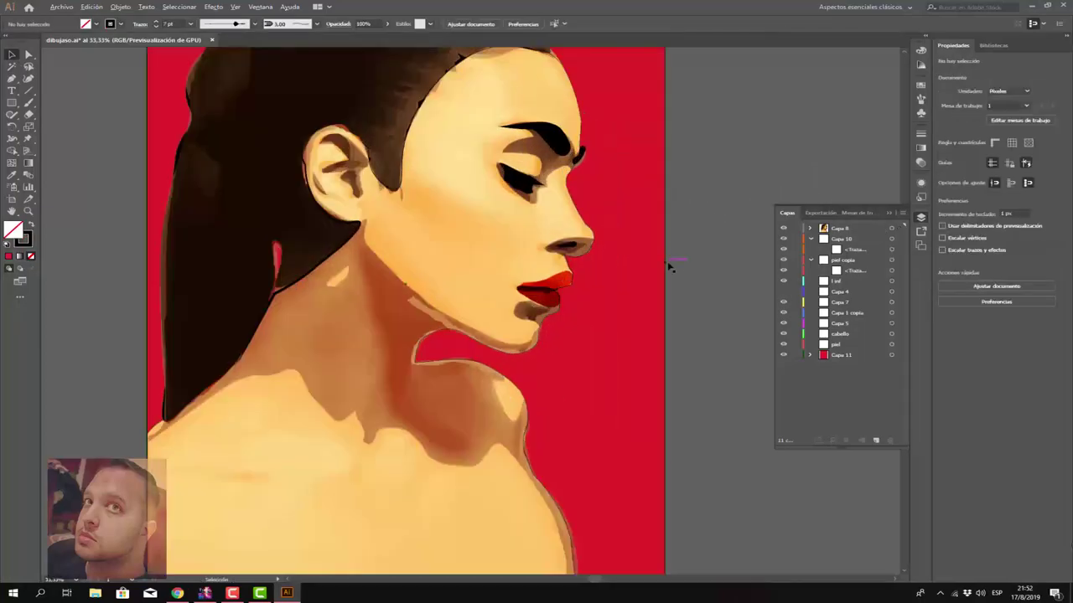
# Step: Give the neck outline a tapered width profile, a 3 pt weight and 63% opacity
pyautogui.click(568, 288)
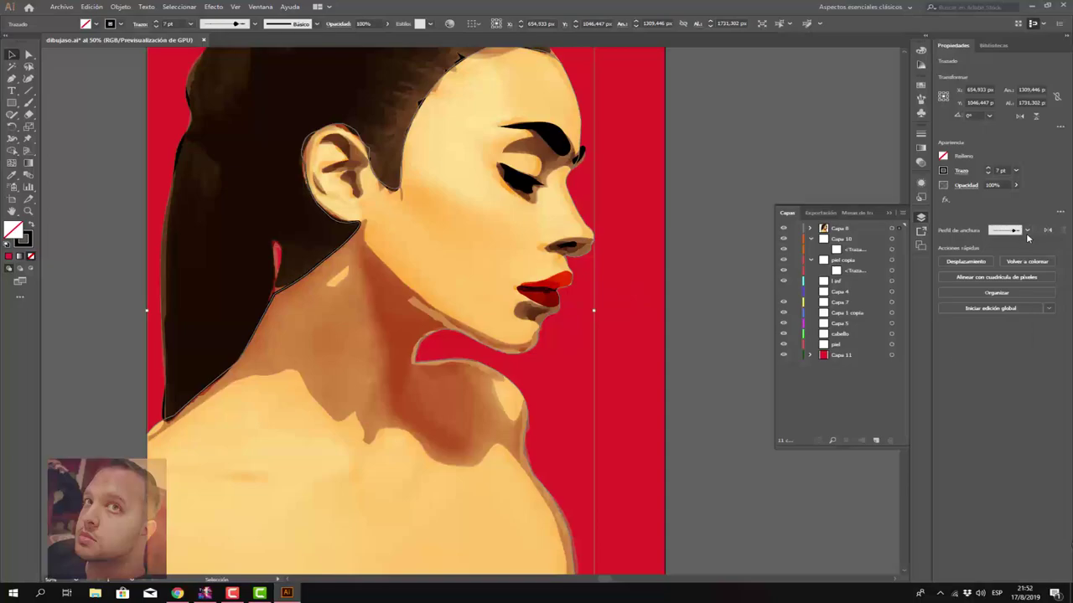
pyautogui.click(1028, 238)
pyautogui.click(1011, 265)
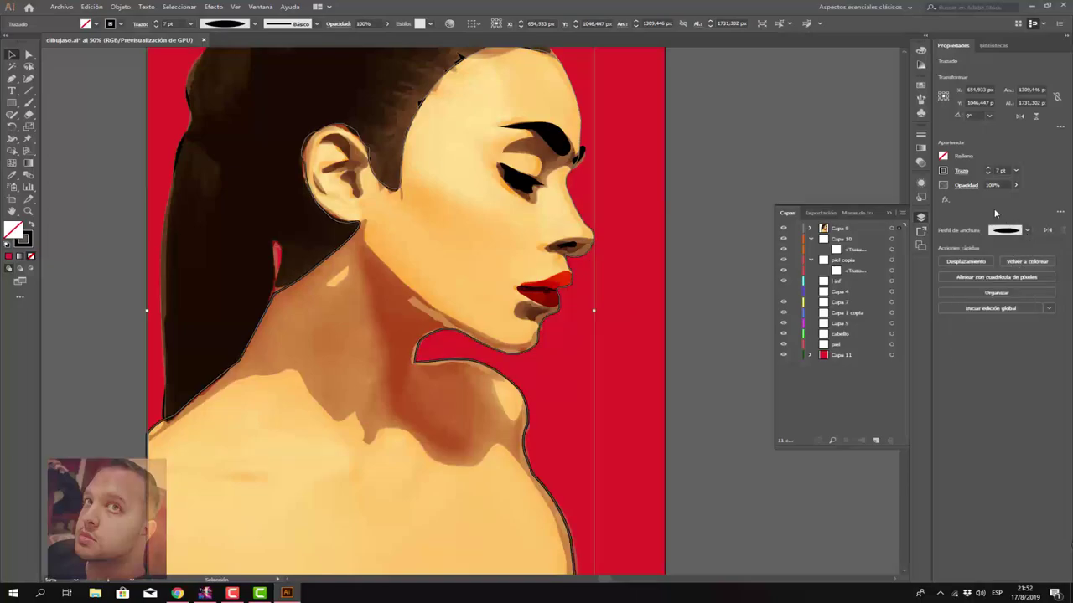
pyautogui.click(988, 172)
pyautogui.click(987, 172)
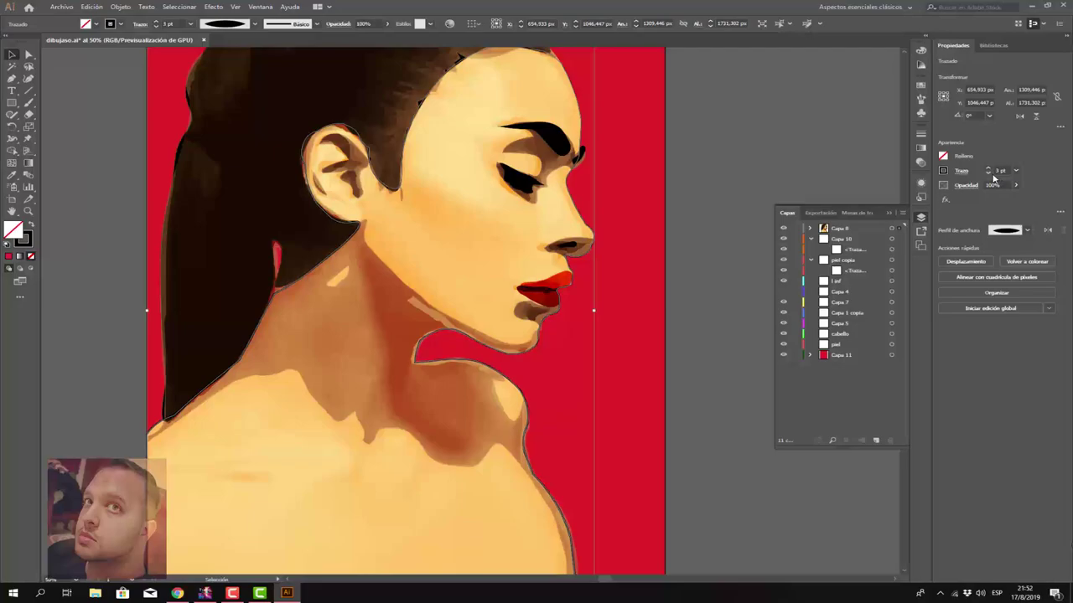
pyautogui.click(1013, 186)
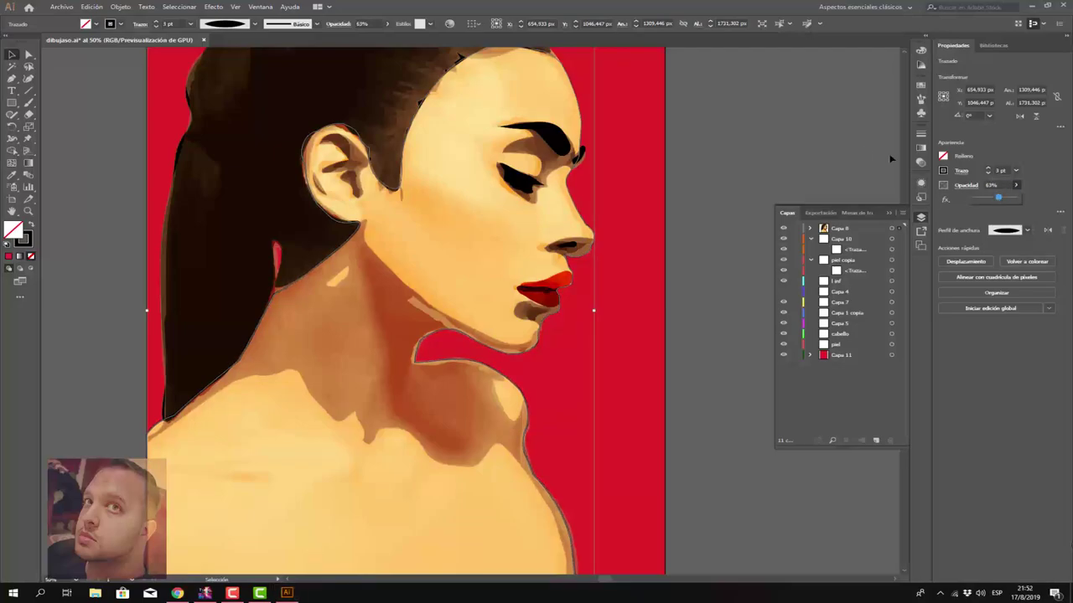
pyautogui.click(812, 153)
pyautogui.scroll(-1, 811, 153)
pyautogui.scroll(-1, 826, 150)
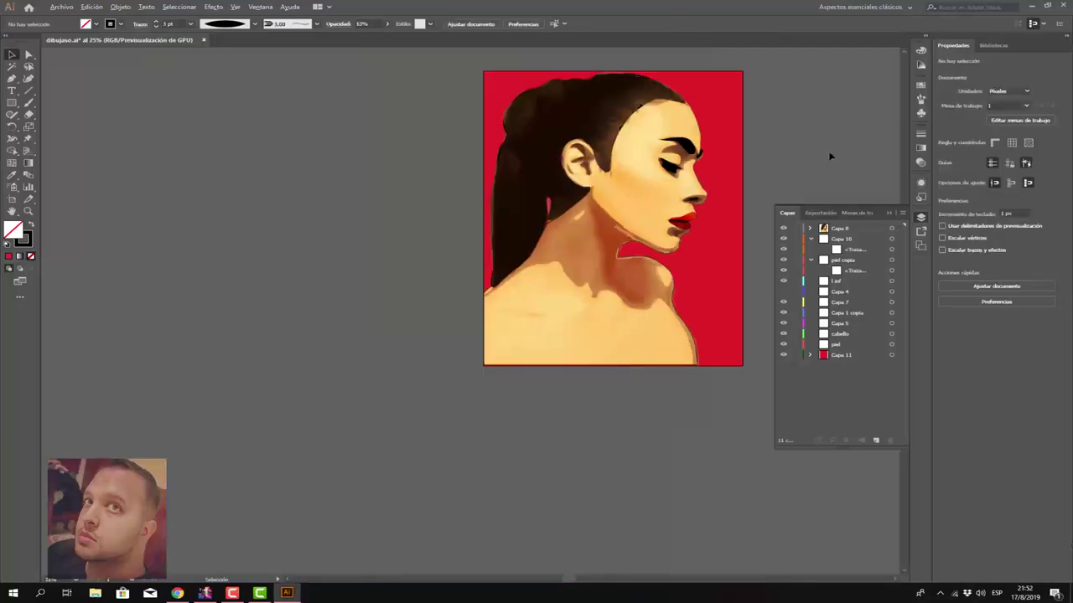
pyautogui.scroll(1, 806, 153)
pyautogui.scroll(1, 806, 153)
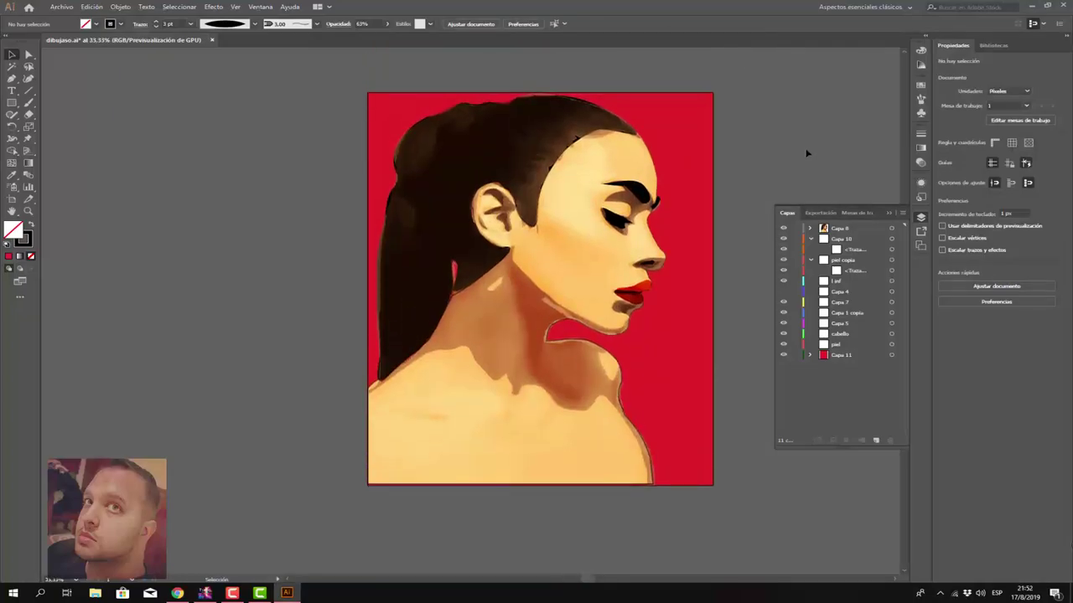
pyautogui.scroll(1, 762, 164)
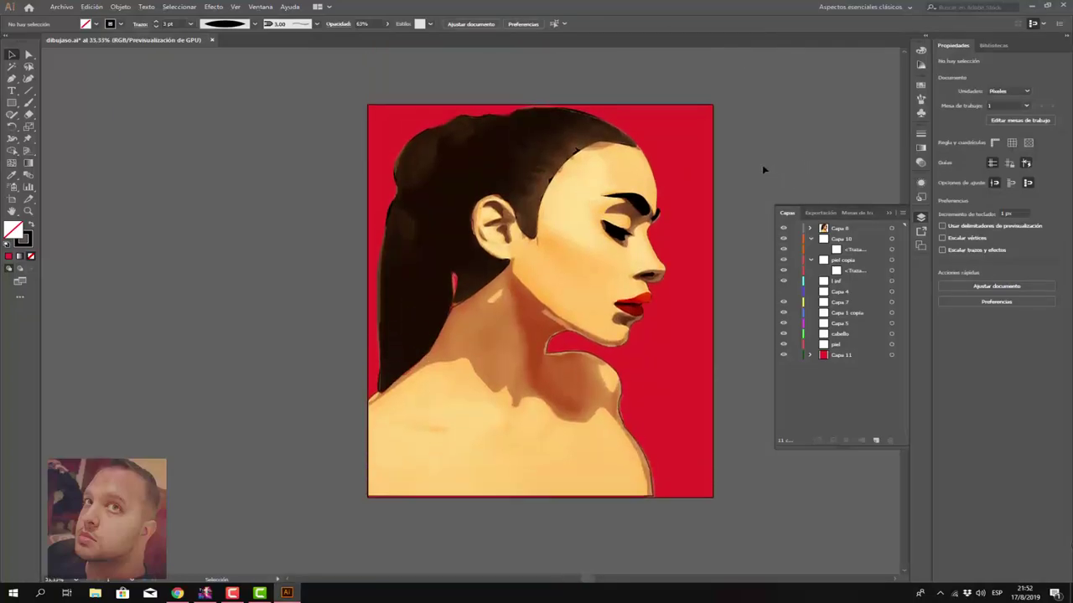
# Step: Save the document and export the artboard to the Desktop as a 4x JPG 100
pyautogui.click(63, 7)
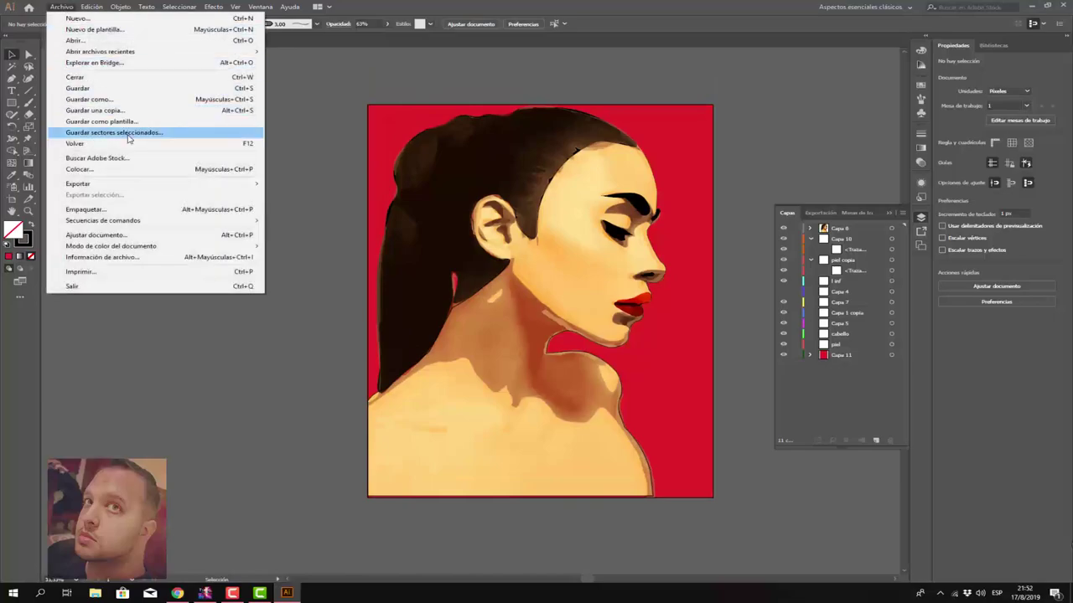
pyautogui.click(118, 88)
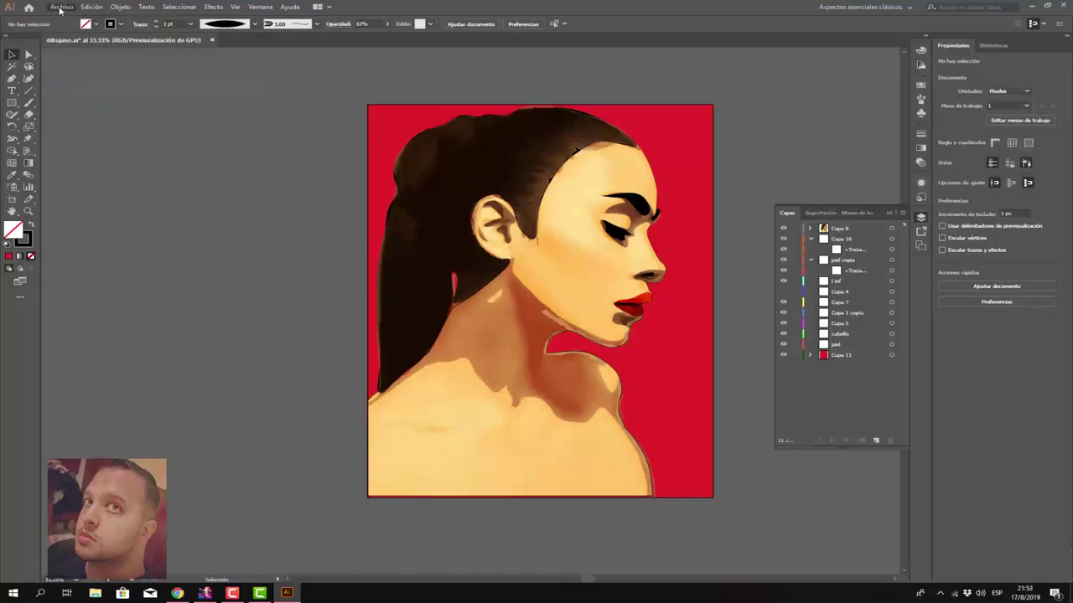
pyautogui.click(61, 9)
pyautogui.moveTo(78, 183)
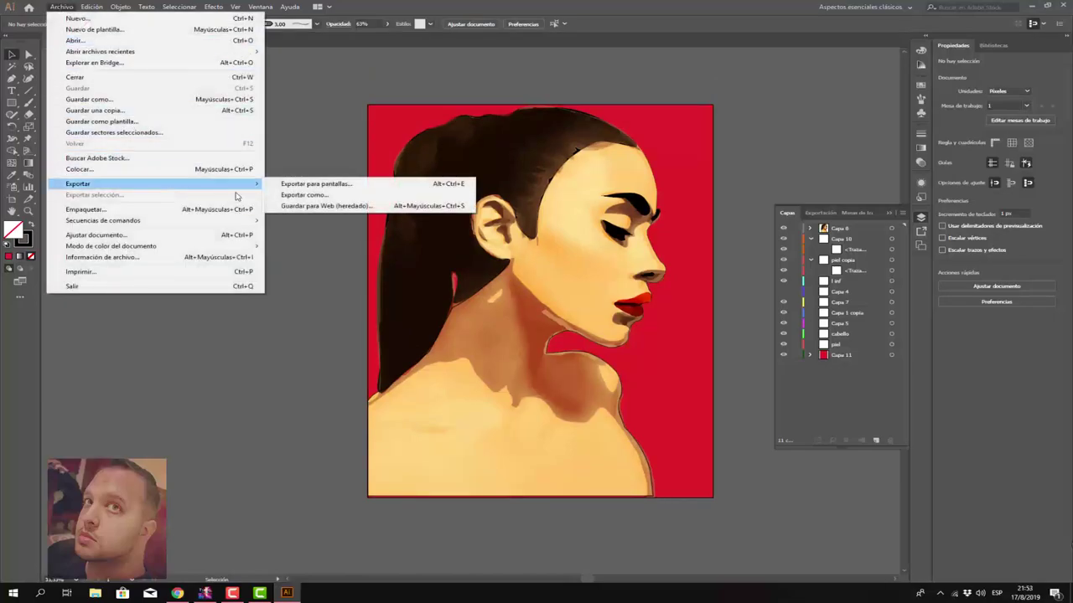
pyautogui.click(307, 185)
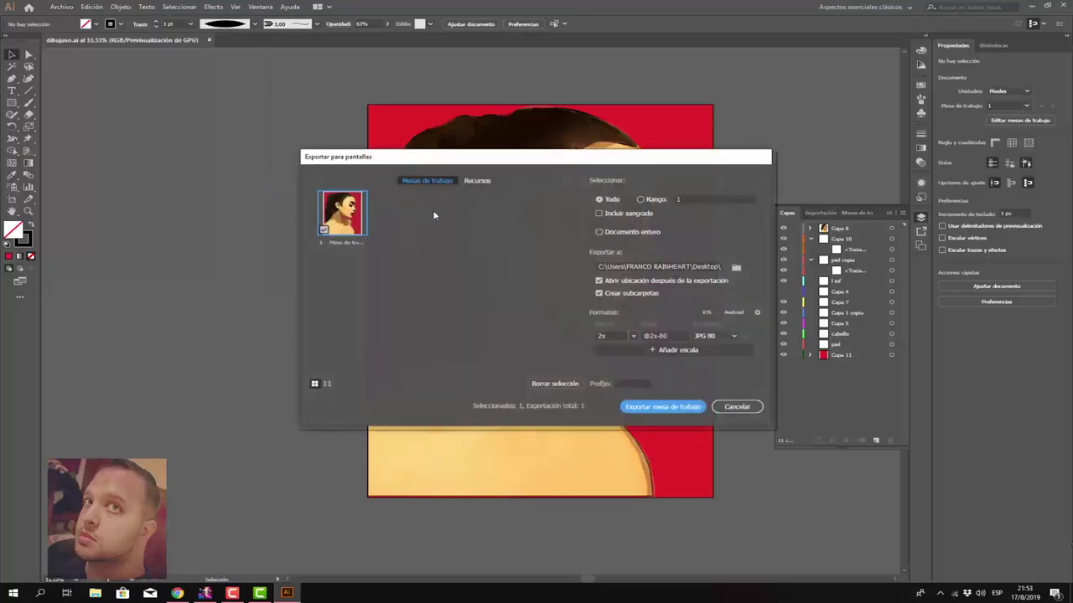
pyautogui.click(734, 336)
pyautogui.click(714, 369)
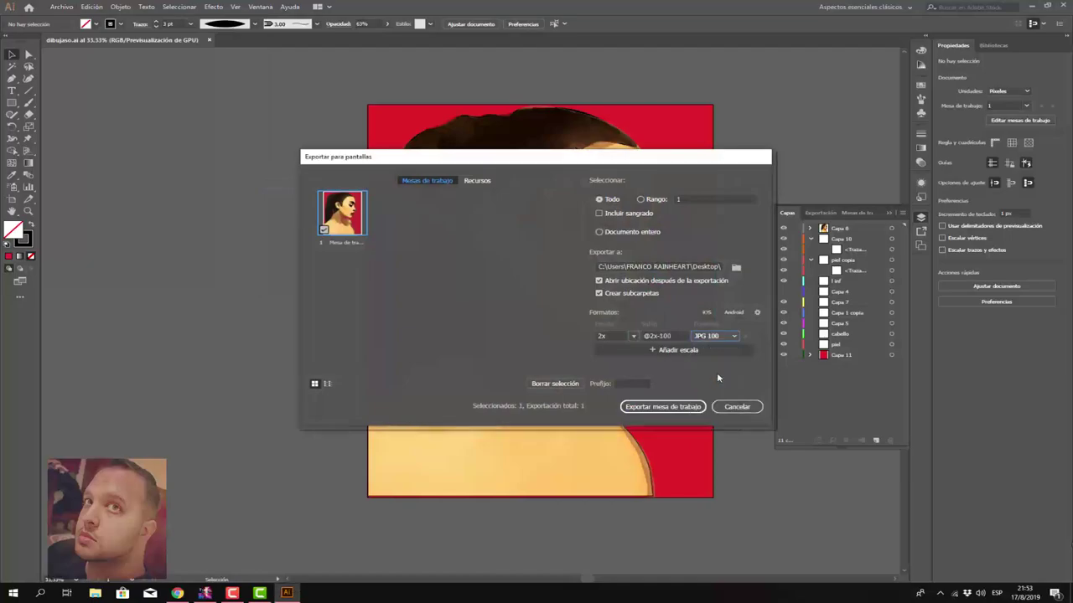
pyautogui.click(635, 336)
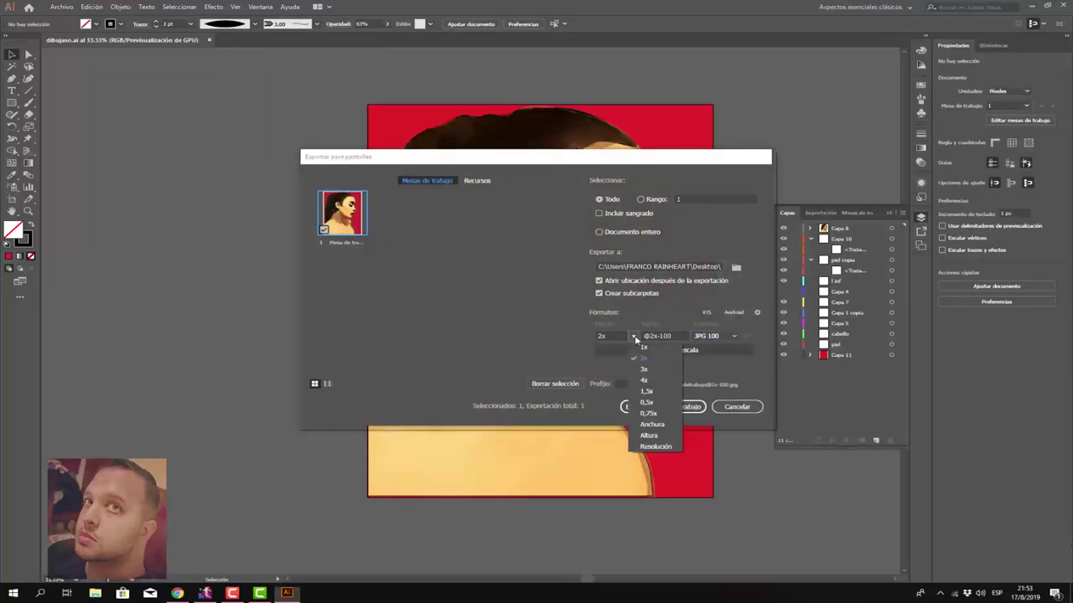
pyautogui.click(659, 381)
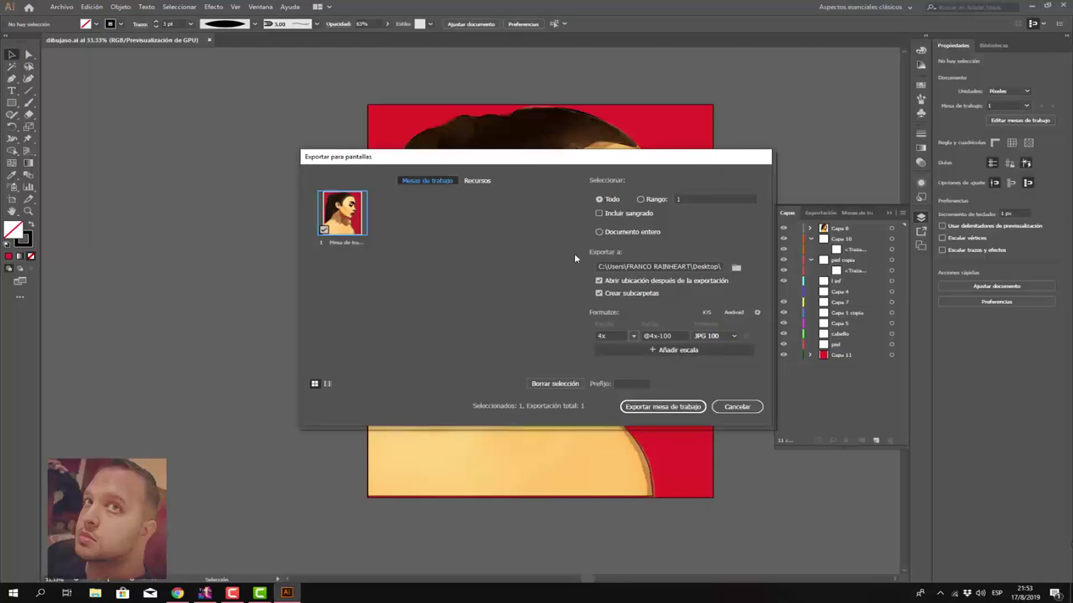
pyautogui.click(736, 267)
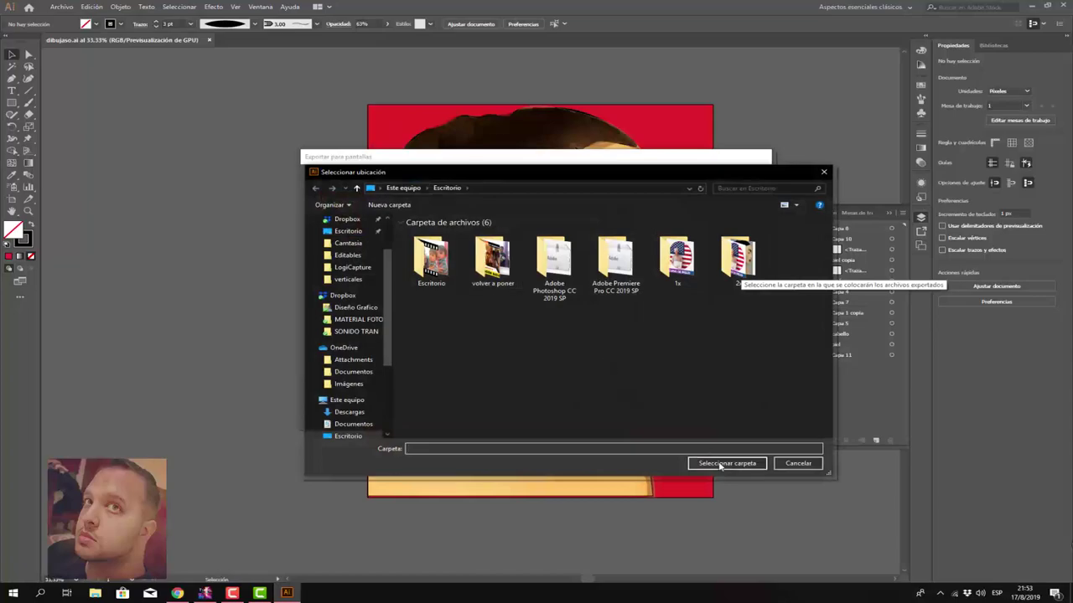
pyautogui.click(720, 464)
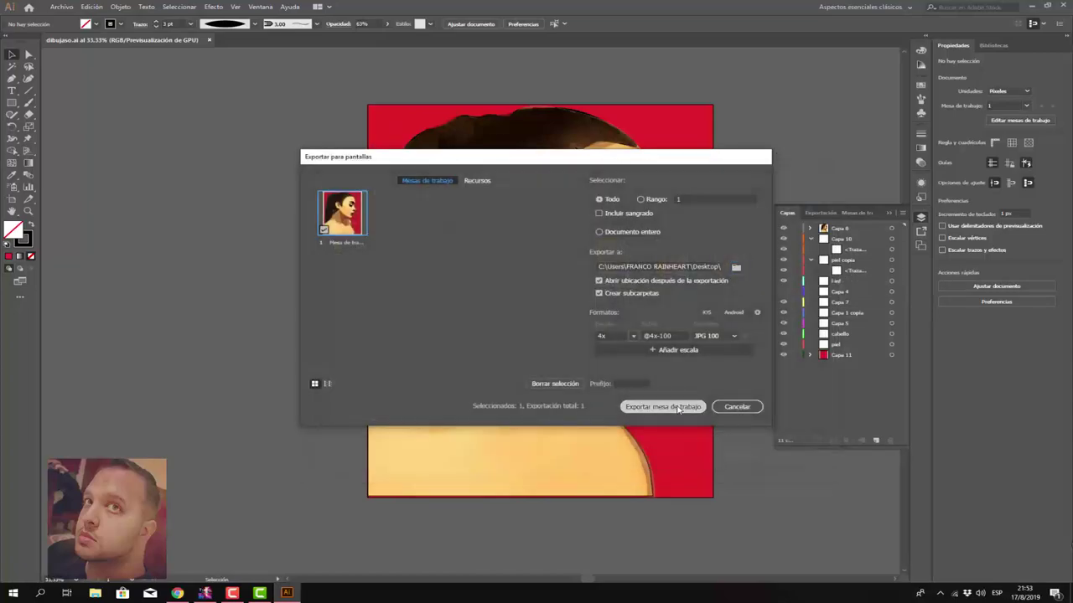
pyautogui.click(678, 407)
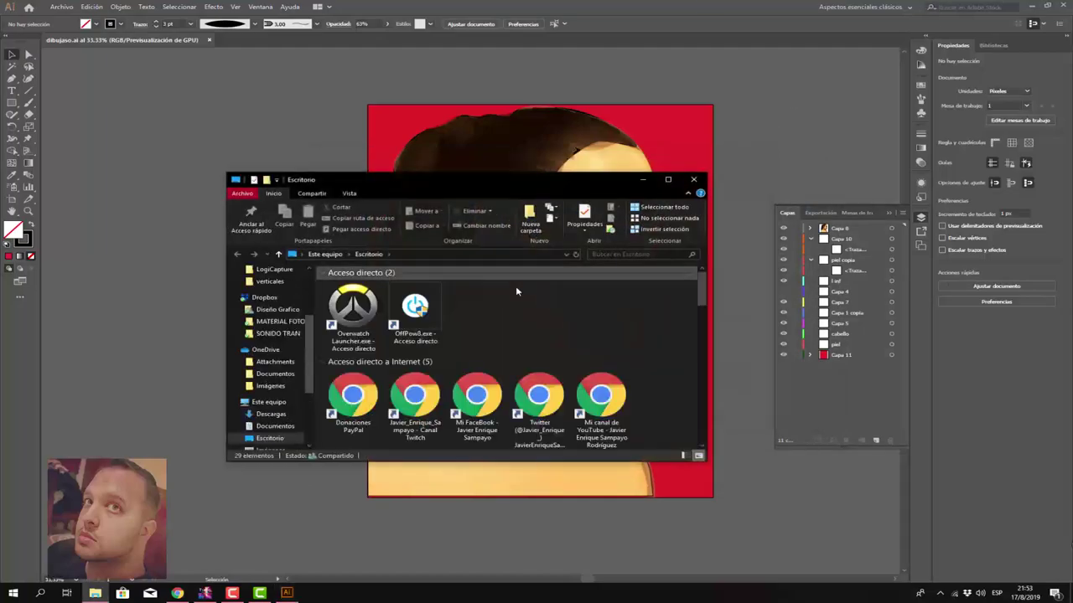
pyautogui.scroll(-3, 518, 302)
pyautogui.scroll(-3, 519, 314)
pyautogui.scroll(-3, 520, 323)
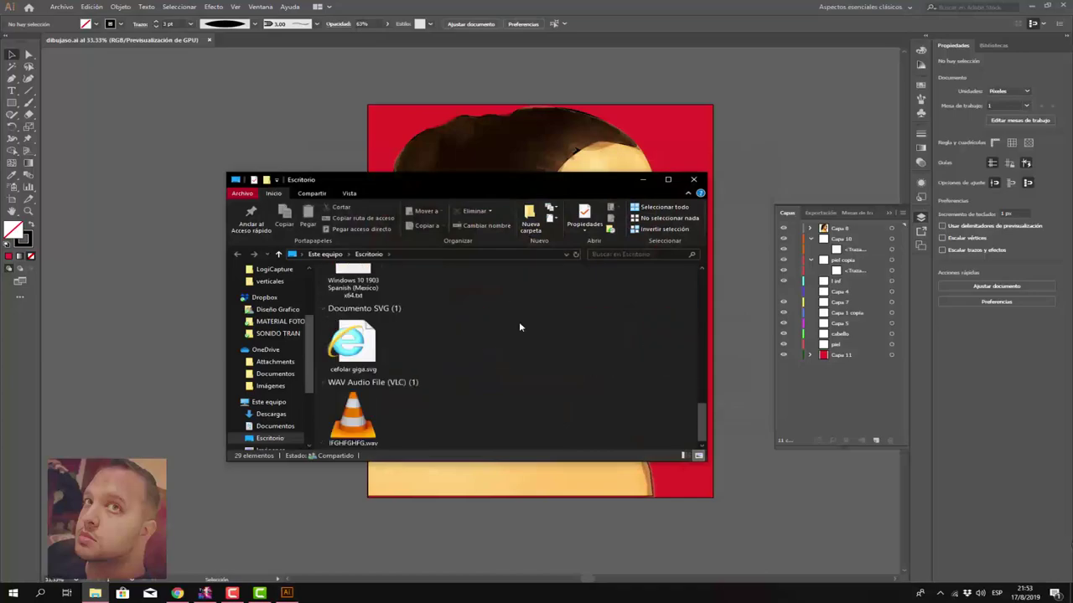
pyautogui.scroll(10, 518, 327)
pyautogui.doubleClick(360, 293)
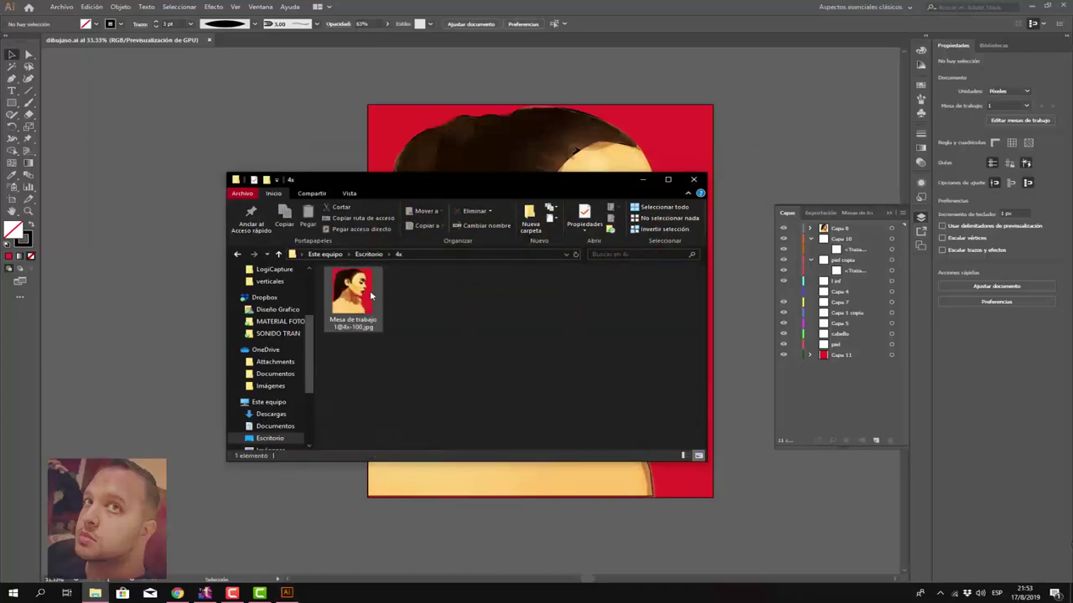
pyautogui.rightClick(372, 300)
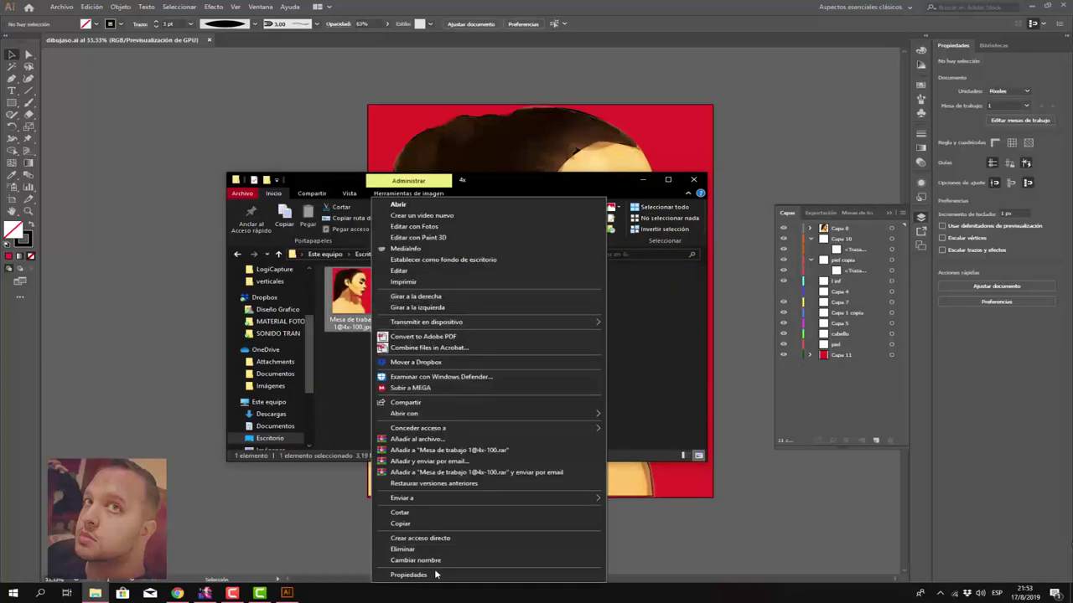
pyautogui.click(443, 575)
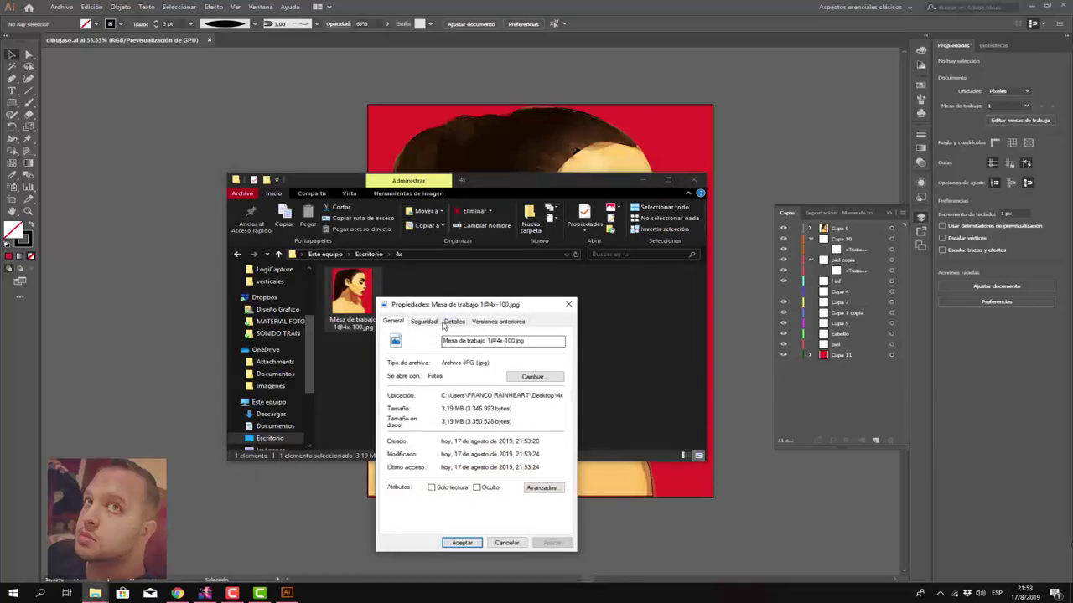
pyautogui.click(463, 323)
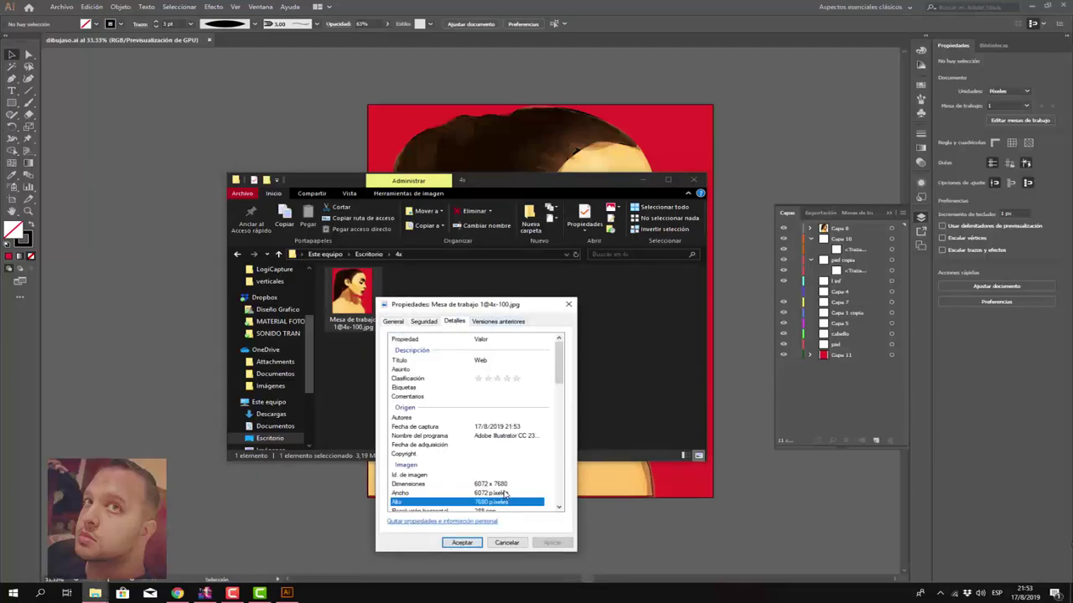
pyautogui.scroll(-1, 525, 497)
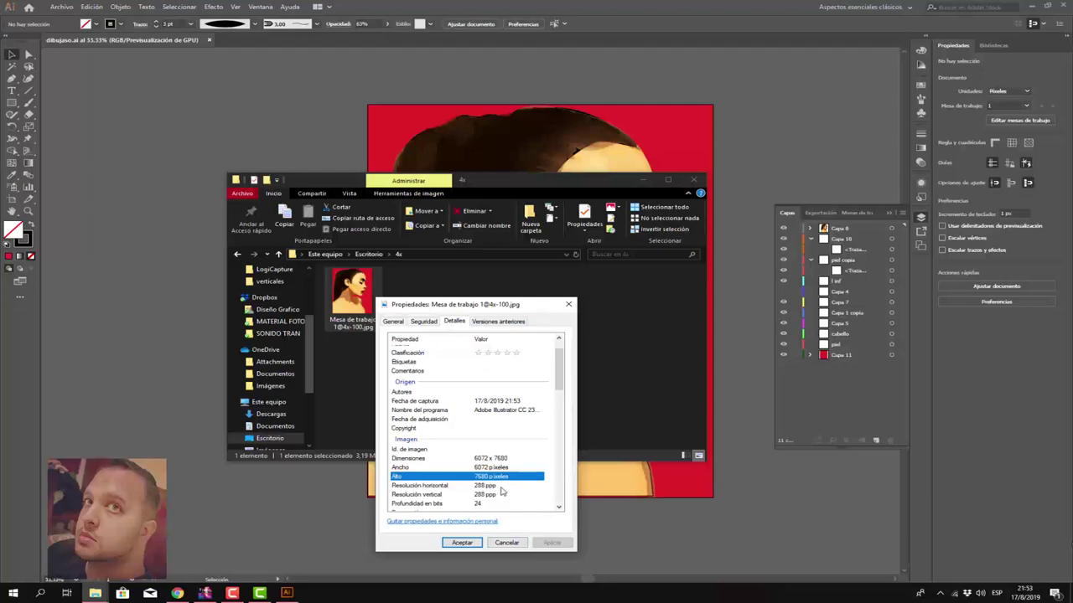
pyautogui.click(506, 543)
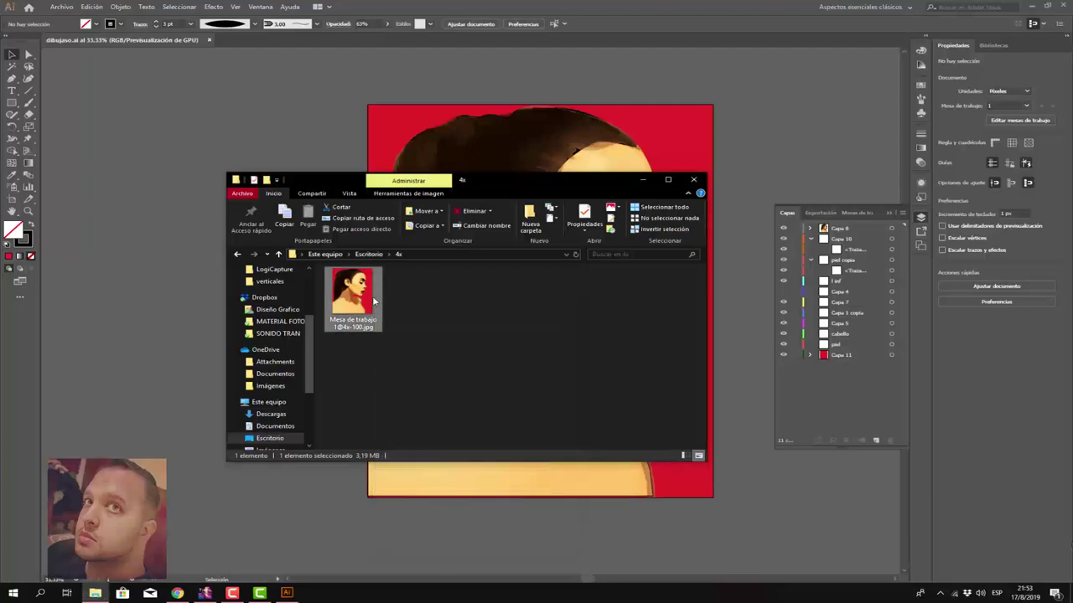
pyautogui.doubleClick(379, 302)
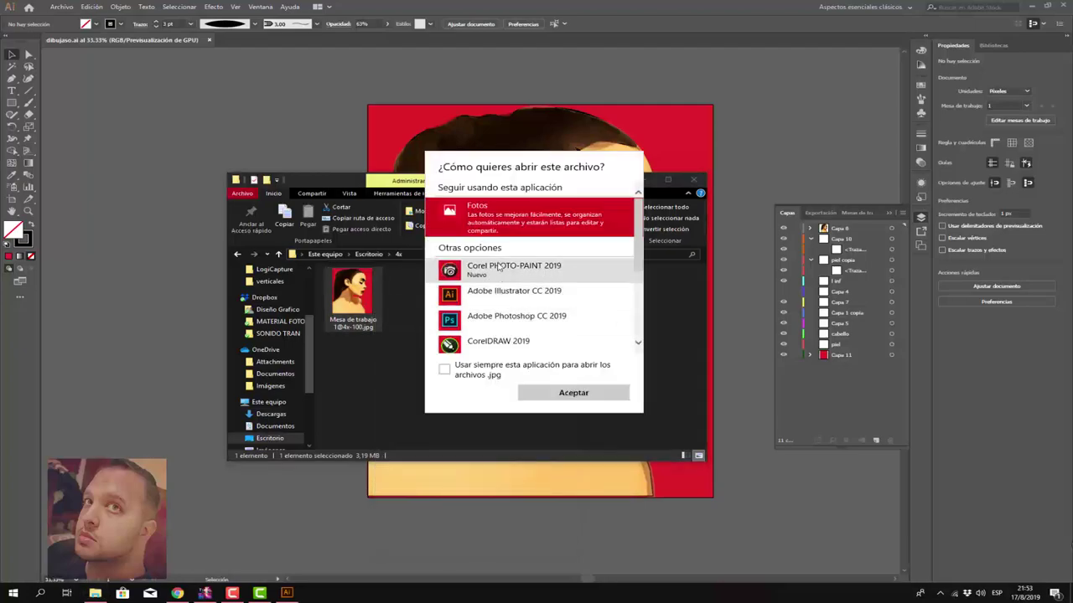
pyautogui.click(584, 396)
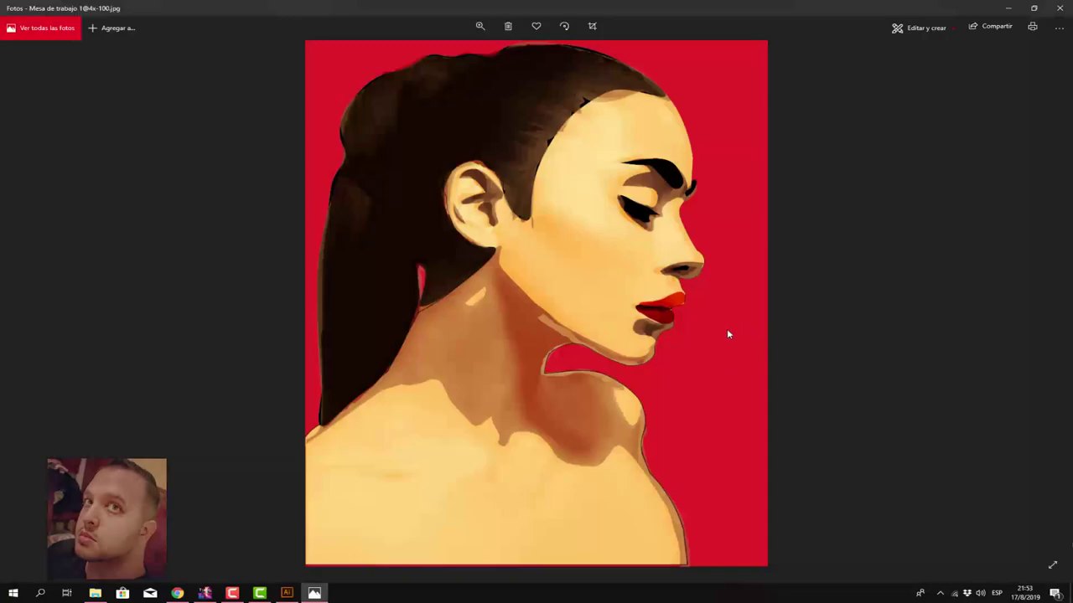
pyautogui.click(1061, 8)
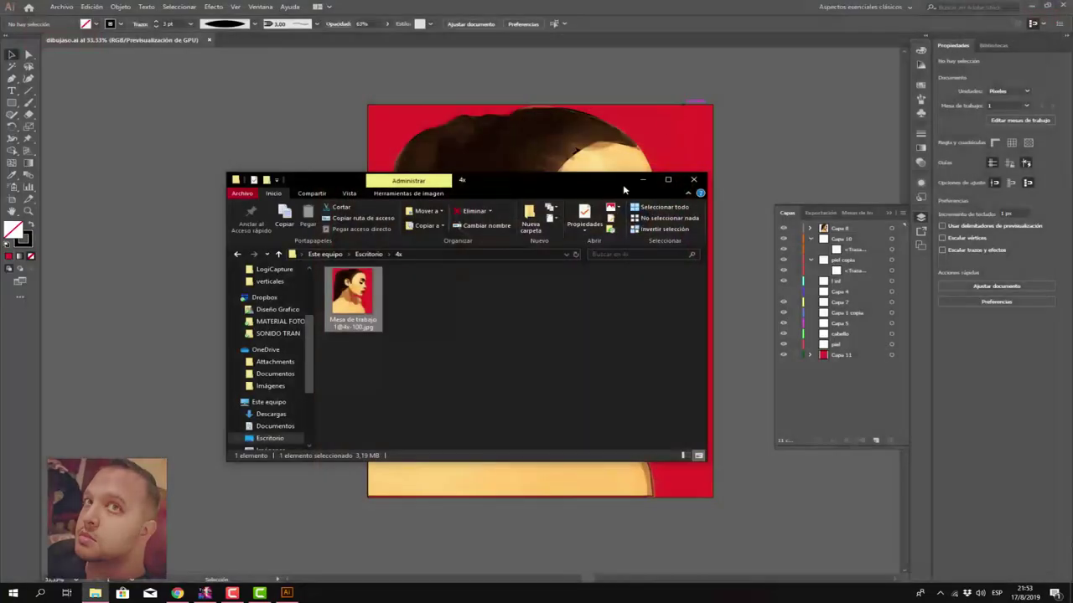